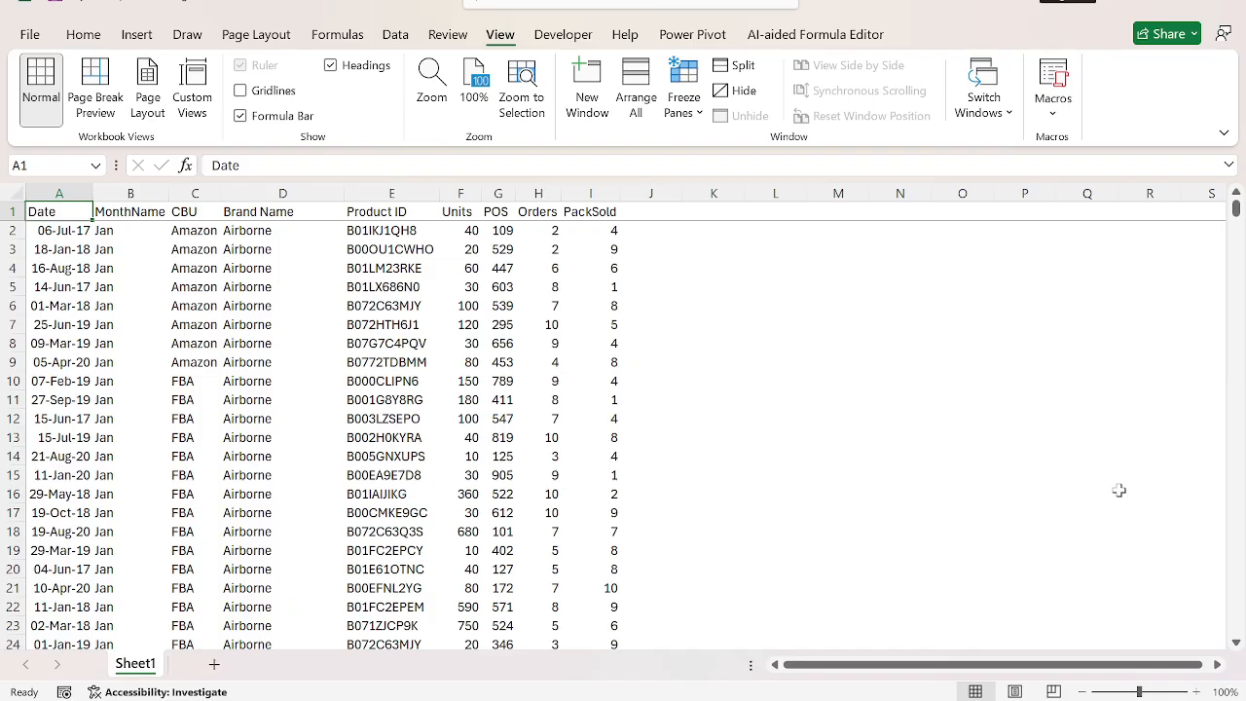
# Review the sales data column by column from CBU through PackSold, and check the dataset's full extent.
pyautogui.press('Right')
pyautogui.press('Right')
pyautogui.hotkey('ctrl', 'space')
pyautogui.press('Right')
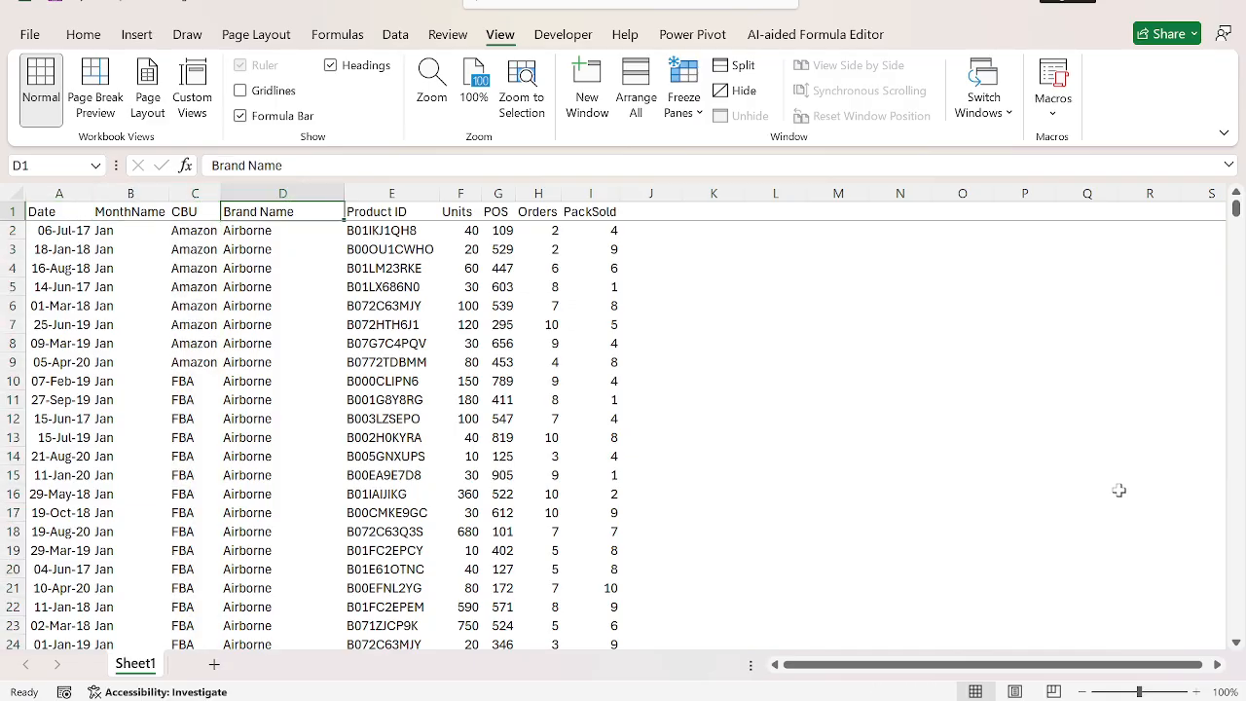
pyautogui.hotkey('ctrl', 'space')
pyautogui.press('Right')
pyautogui.hotkey('ctrl', 'space')
pyautogui.press('Right')
pyautogui.hotkey('ctrl', 'space')
pyautogui.press('Right')
pyautogui.hotkey('ctrl', 'space')
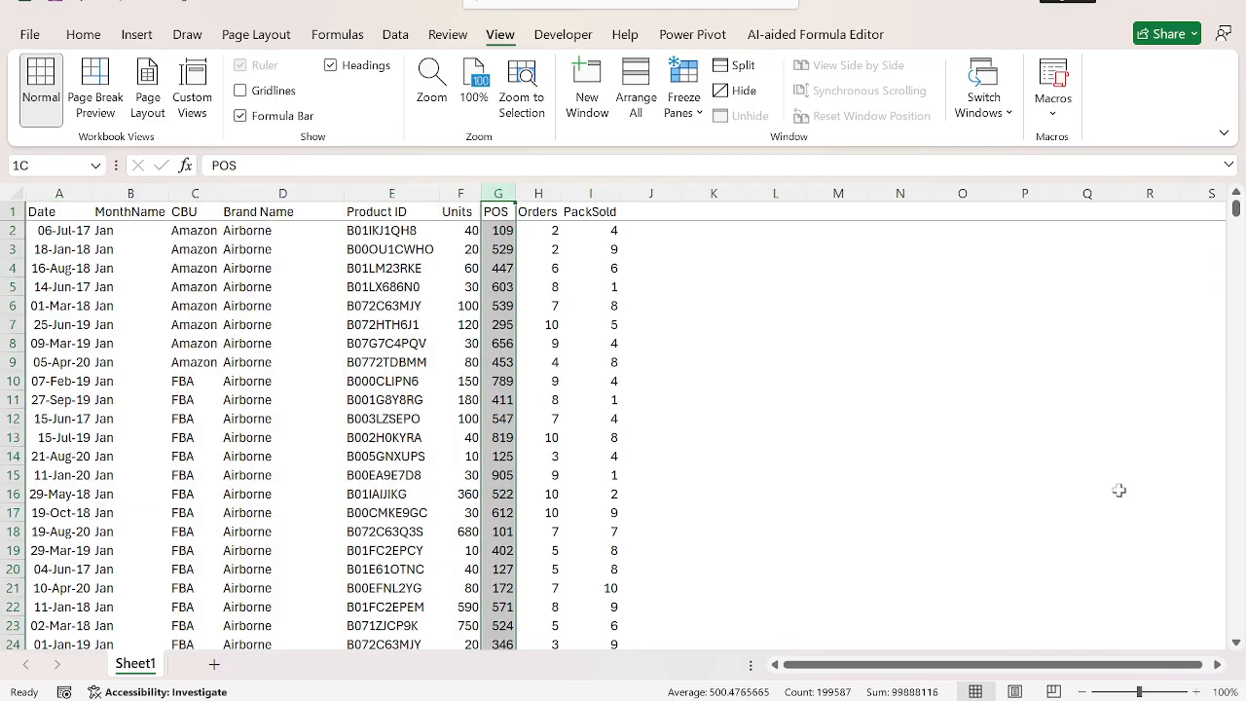
pyautogui.press('Right')
pyautogui.hotkey('ctrl', 'space')
pyautogui.press('Right')
pyautogui.hotkey('ctrl', 'space')
pyautogui.press('Home')
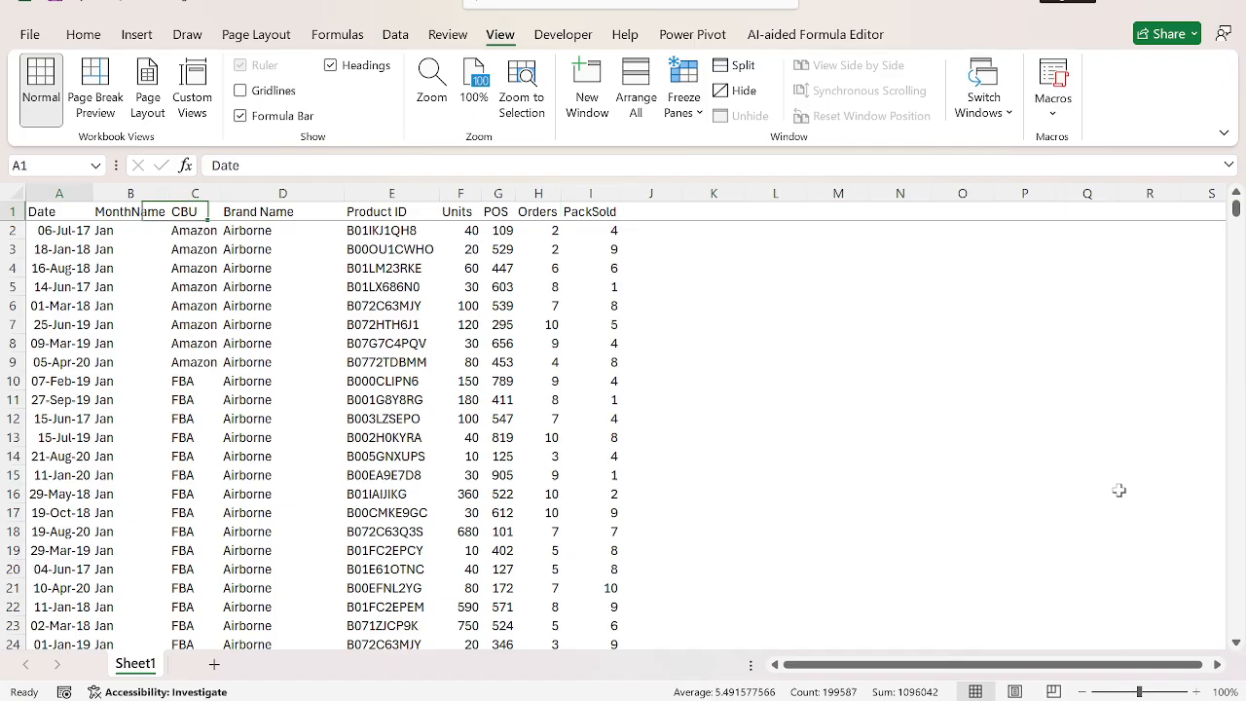
pyautogui.hotkey('ctrl', 'shift', 'Right')
pyautogui.hotkey('ctrl', 'shift', 'Down')
pyautogui.press('Down')
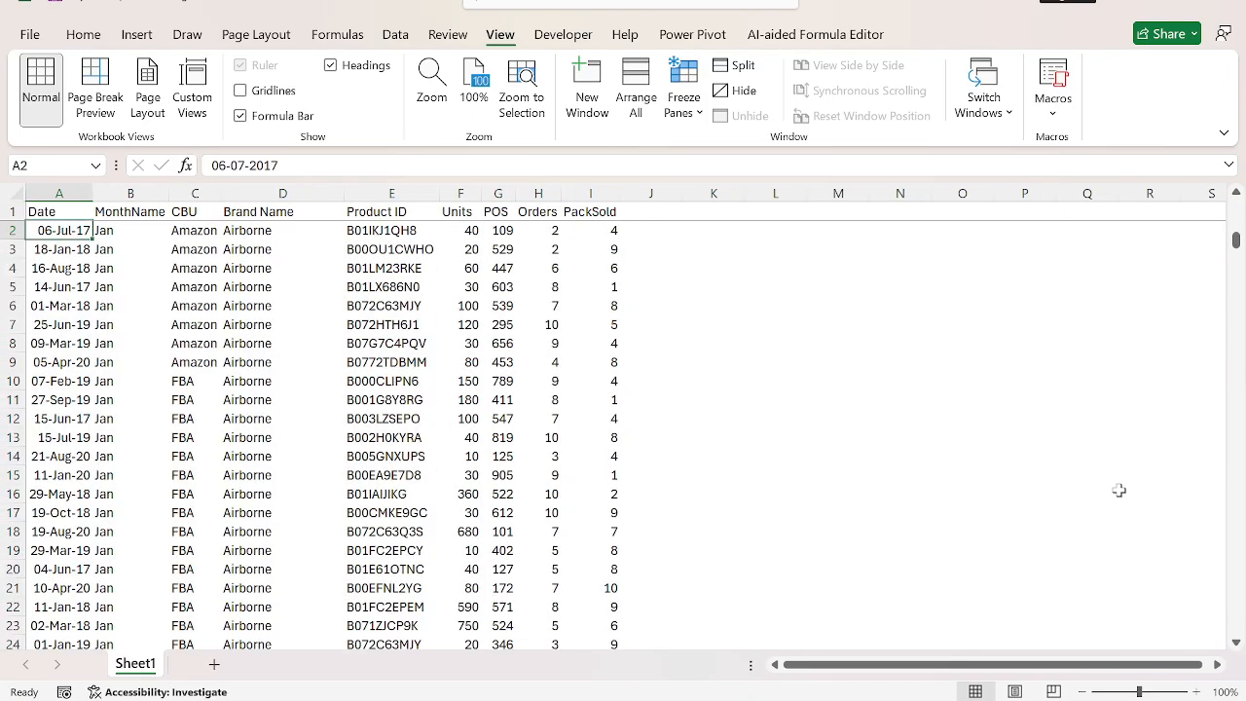
pyautogui.press('Up')
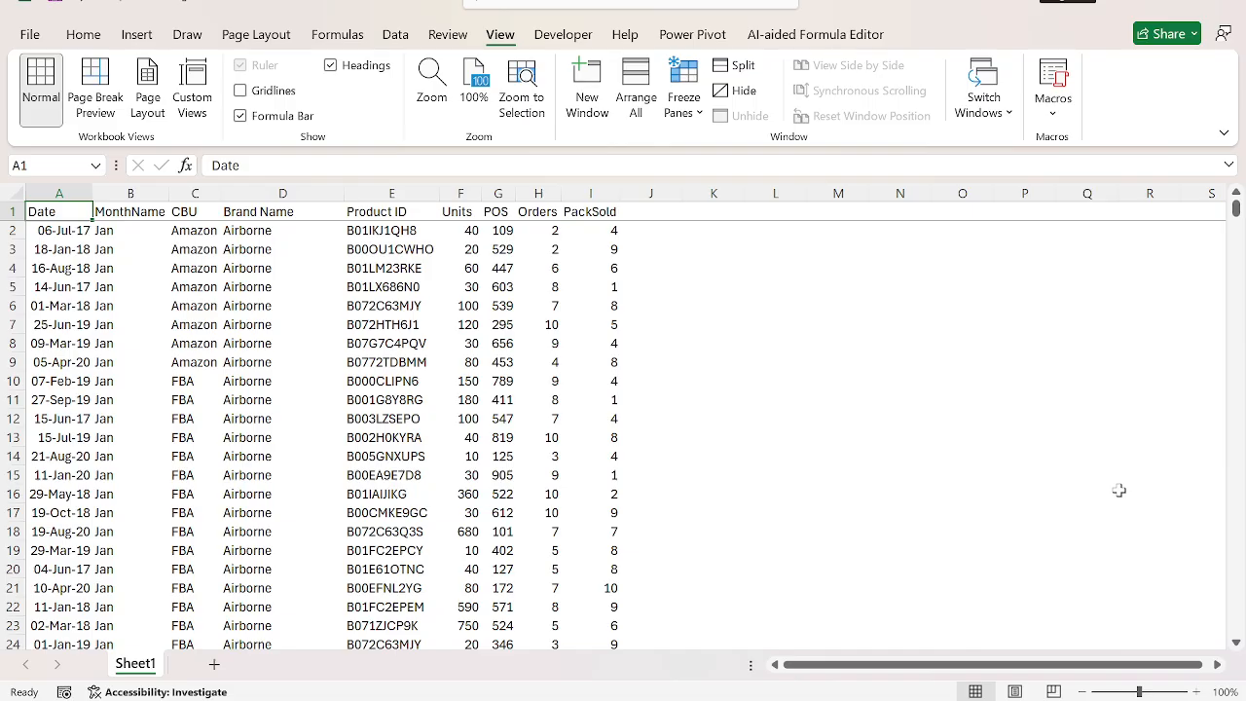
# Add a Year column header in J1, next to PackSold.
pyautogui.hotkey('ctrl', 'Right')
pyautogui.press('Right')
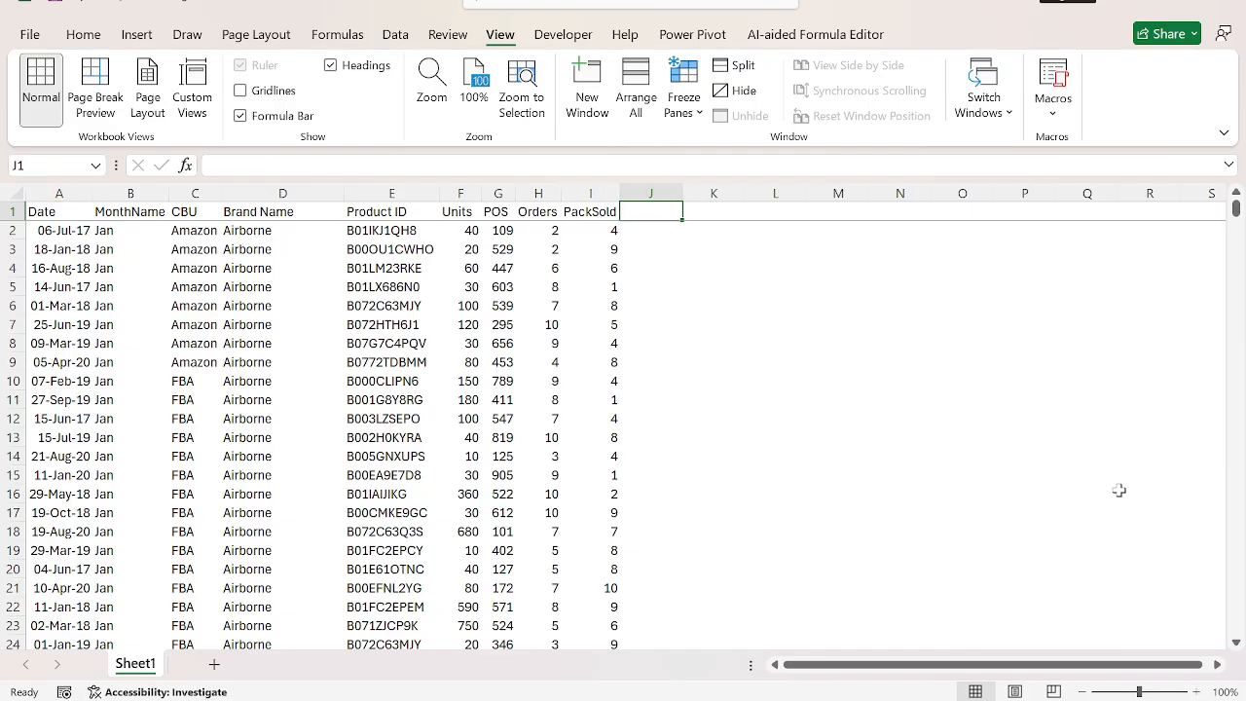
pyautogui.write('Year')
pyautogui.press('Tab')
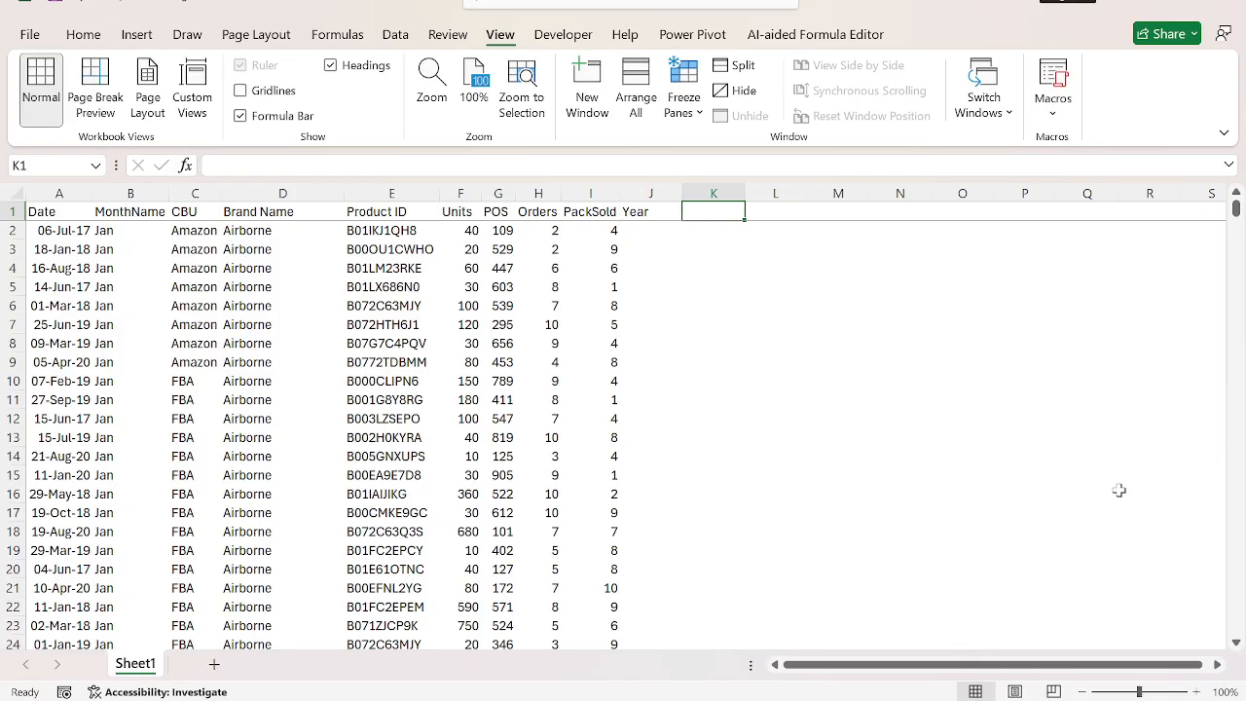
# Turn on filters for the data headers and look through the MonthName column's filter values.
pyautogui.hotkey('ctrl', 'Home')
pyautogui.hotkey('ctrl', 'shift', 'l')
pyautogui.press('Right')
pyautogui.hotkey('alt', 'Down')
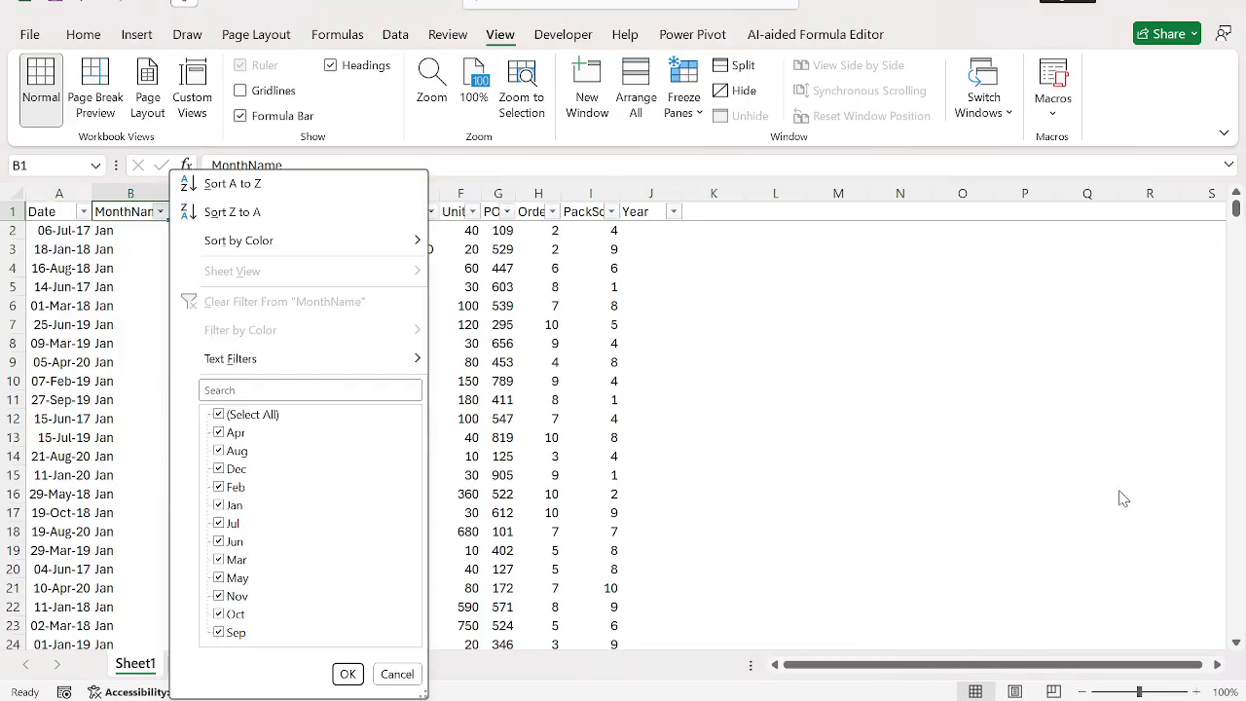
pyautogui.press('Escape')
# Enter a YEAR formula in J2 that extracts the year from the date in A2.
pyautogui.hotkey('ctrl', 'Right')
pyautogui.press('Down')
pyautogui.write('=y')
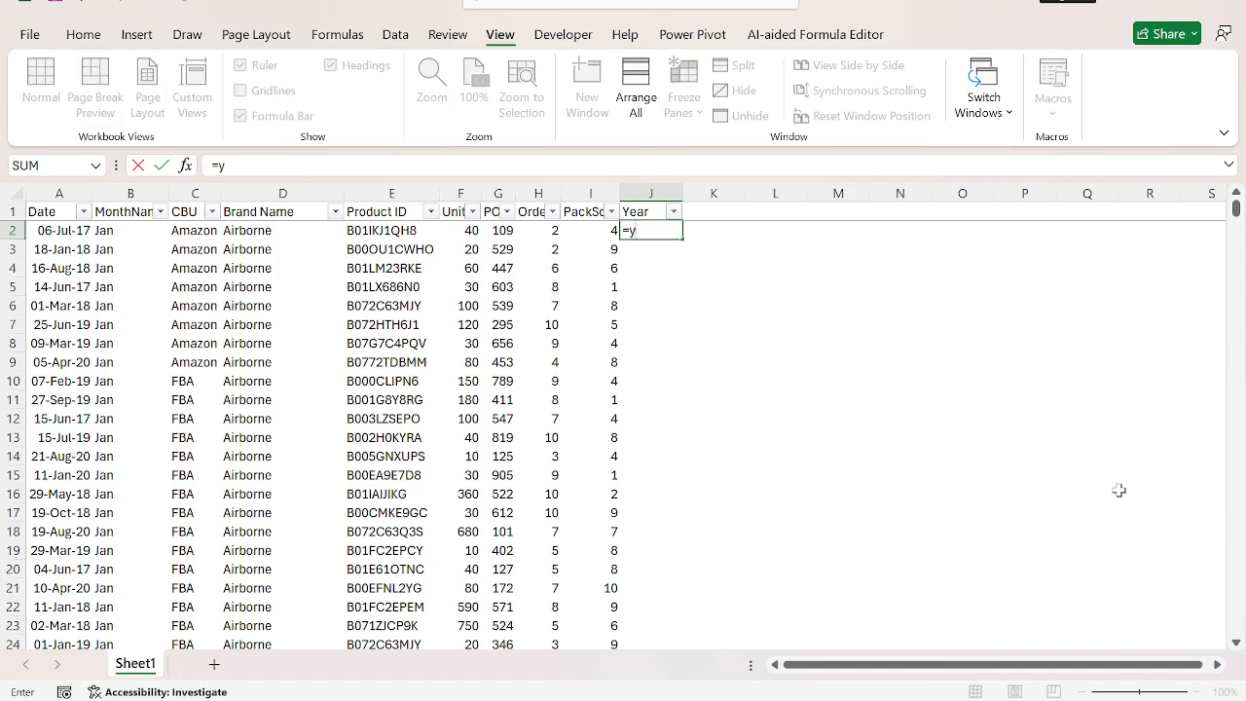
pyautogui.press('Tab')
pyautogui.press('Left')
pyautogui.hotkey('ctrl', 'Left')
pyautogui.press('Return')
# Fill the YEAR formula from J2 down to the last data row, J199587, and turn off the header filters.
pyautogui.press('Left')
pyautogui.hotkey('ctrl', 'Down')
pyautogui.press('Right')
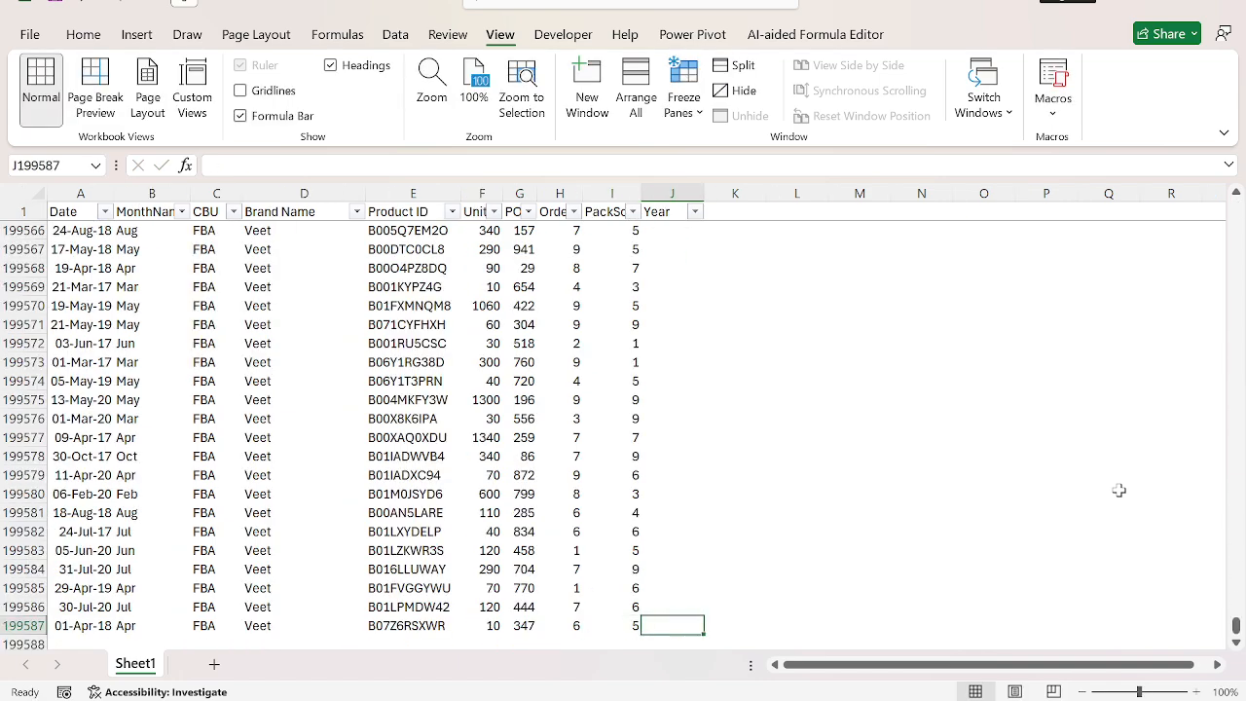
pyautogui.hotkey('ctrl', 'shift', 'Up')
pyautogui.hotkey('ctrl', 'd')
pyautogui.hotkey('ctrl', 'Home')
pyautogui.hotkey('ctrl', 'shift', 'l')
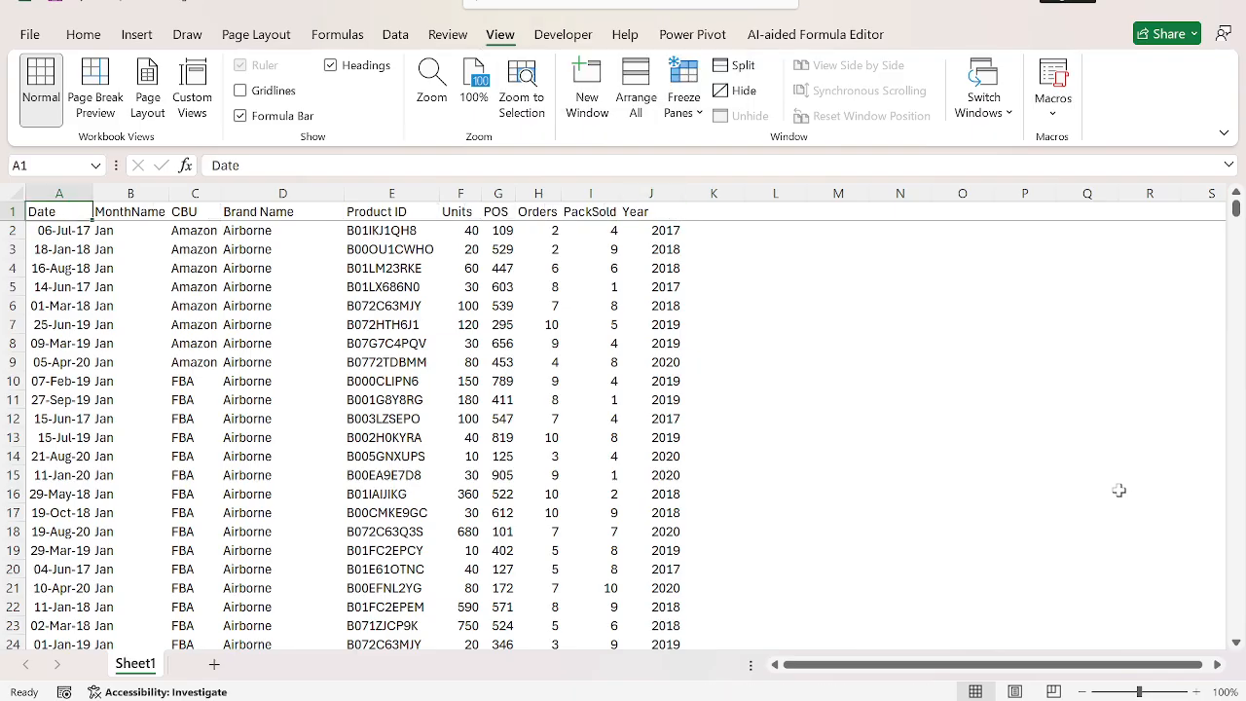
# Rename Sheet1 as Data.
pyautogui.hotkey('alt', 'h')
pyautogui.write('orData')
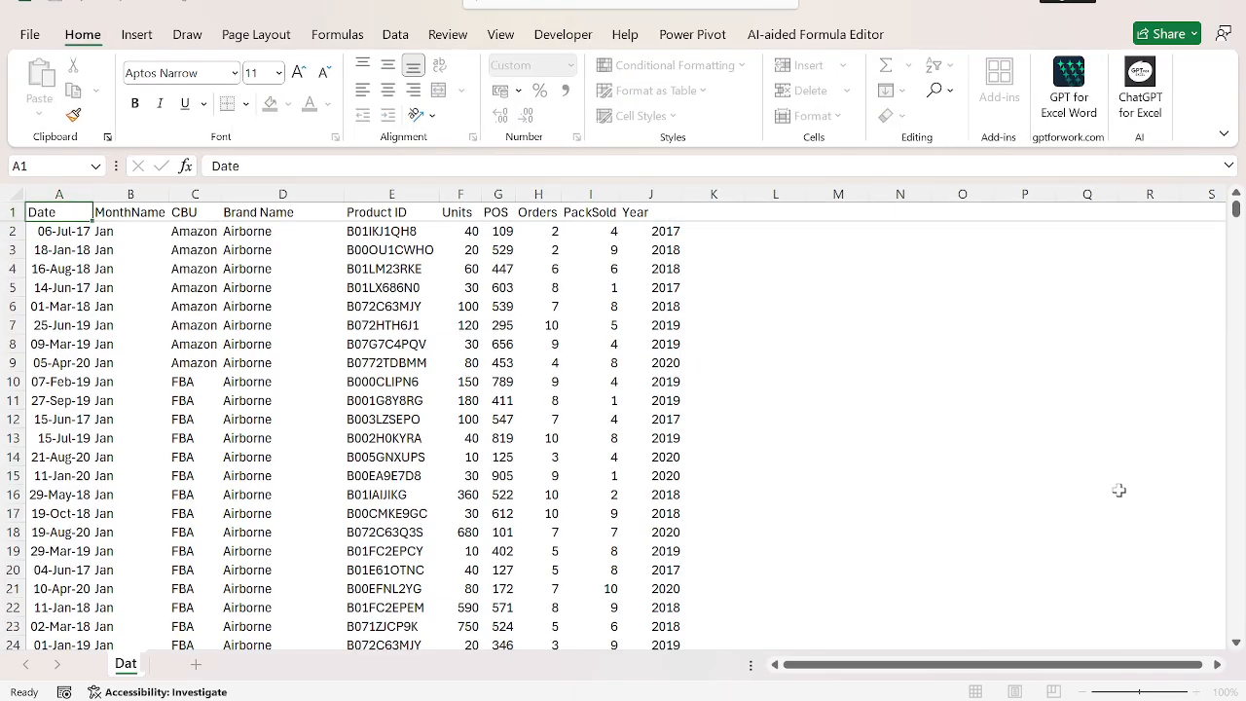
pyautogui.press('Return')
# Insert a new worksheet named MIS Report and hide its gridlines.
pyautogui.hotkey('shift', 'F11')
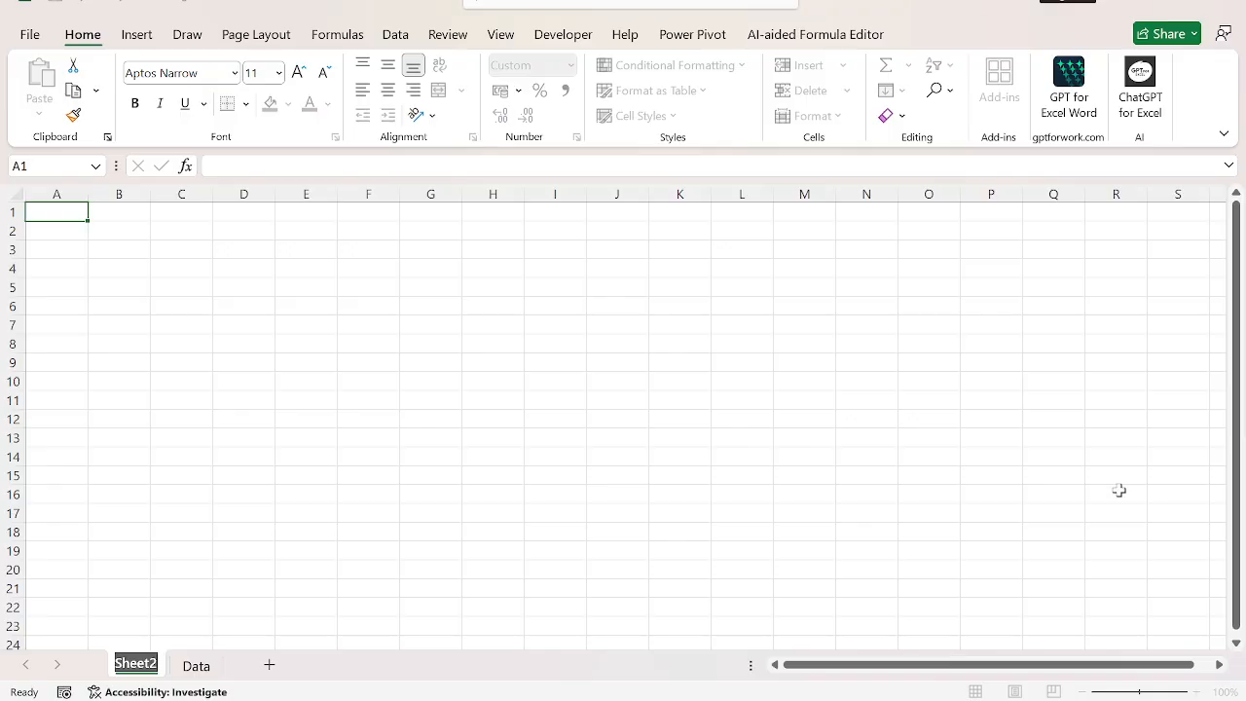
pyautogui.write('MIS Repor')
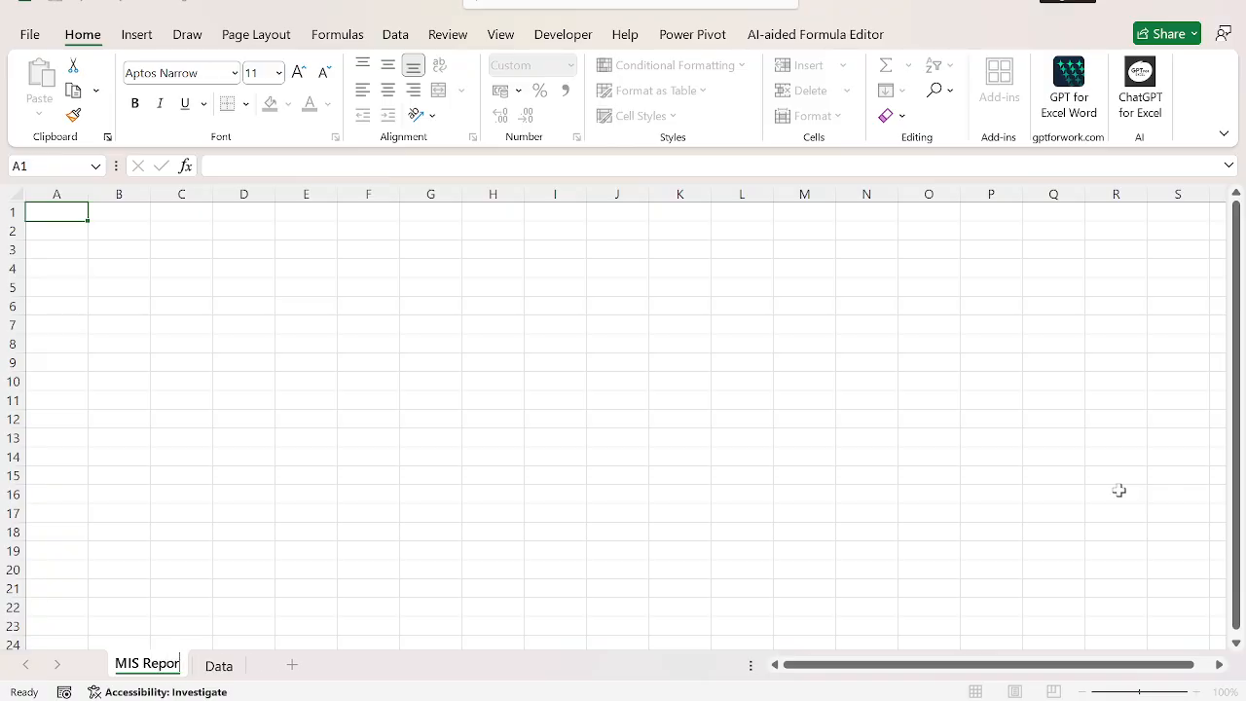
pyautogui.write('t')
pyautogui.press('Return')
pyautogui.hotkey('alt', 'w')
pyautogui.press('v')
pyautogui.press('g')
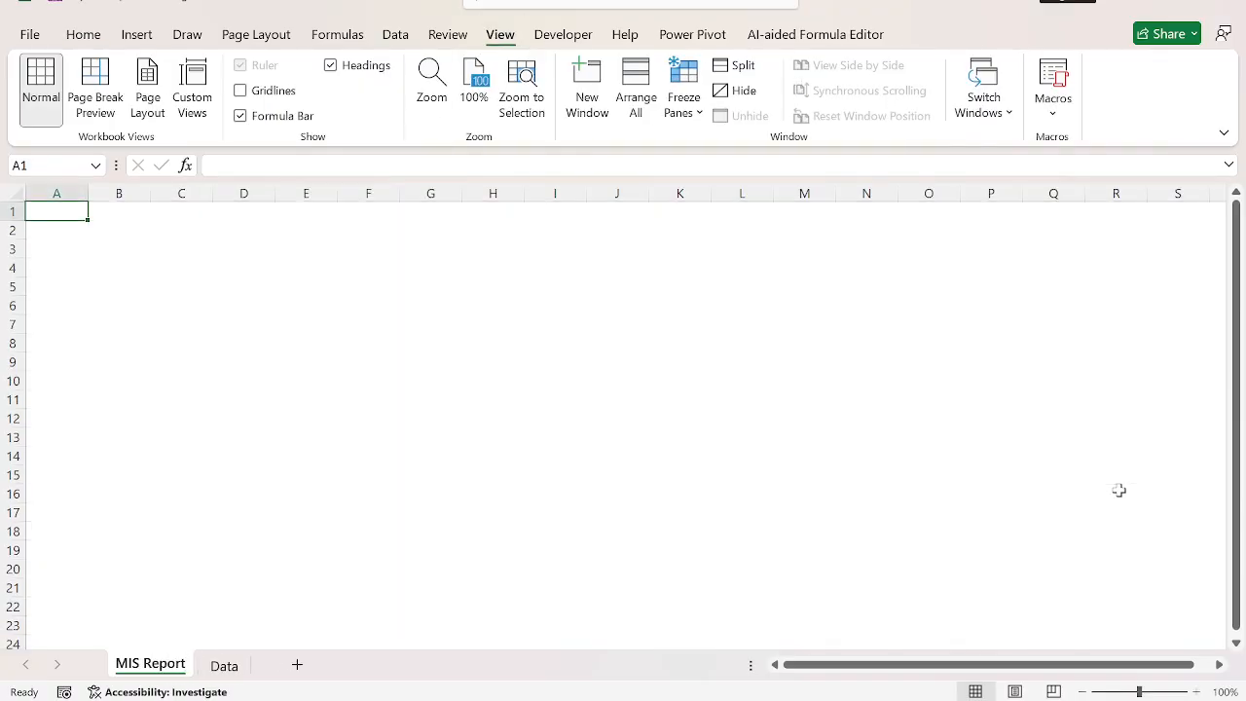
pyautogui.hotkey('shift', 'Down')
pyautogui.hotkey('shift', 'Down')
pyautogui.hotkey('shift', 'Right')
pyautogui.hotkey('shift', 'Right')
pyautogui.hotkey('shift', 'Right')
pyautogui.hotkey('shift', 'Right')
pyautogui.hotkey('shift', 'Right')
pyautogui.hotkey('shift', 'Right')
pyautogui.hotkey('shift', 'Right')
pyautogui.hotkey('shift', 'Right')
pyautogui.hotkey('shift', 'Right')
pyautogui.hotkey('shift', 'Right')
pyautogui.hotkey('shift', 'Right')
pyautogui.hotkey('shift', 'Right')
pyautogui.hotkey('shift', 'Right')
pyautogui.hotkey('shift', 'Right')
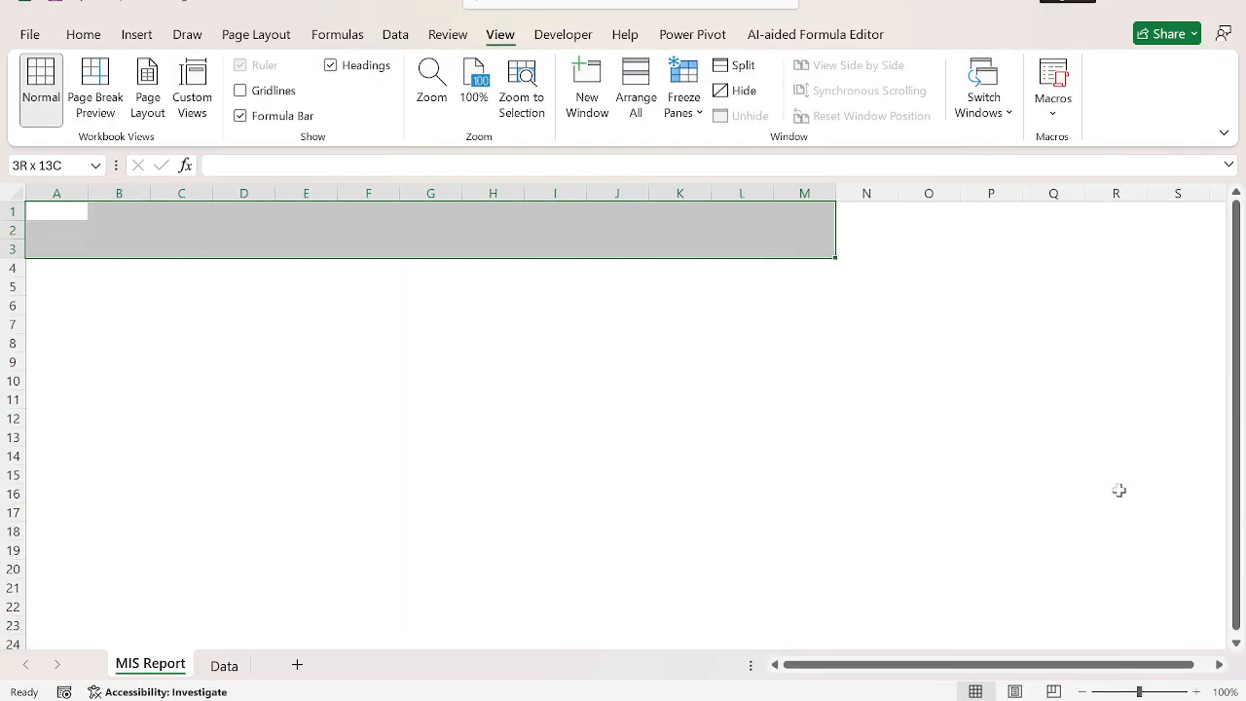
pyautogui.click(668, 235)
# Draw a rectangle banner about 32.24 cm wide and 1.52 cm high over A1:S3 and apply the grey gradient theme style.
pyautogui.click(136, 35)
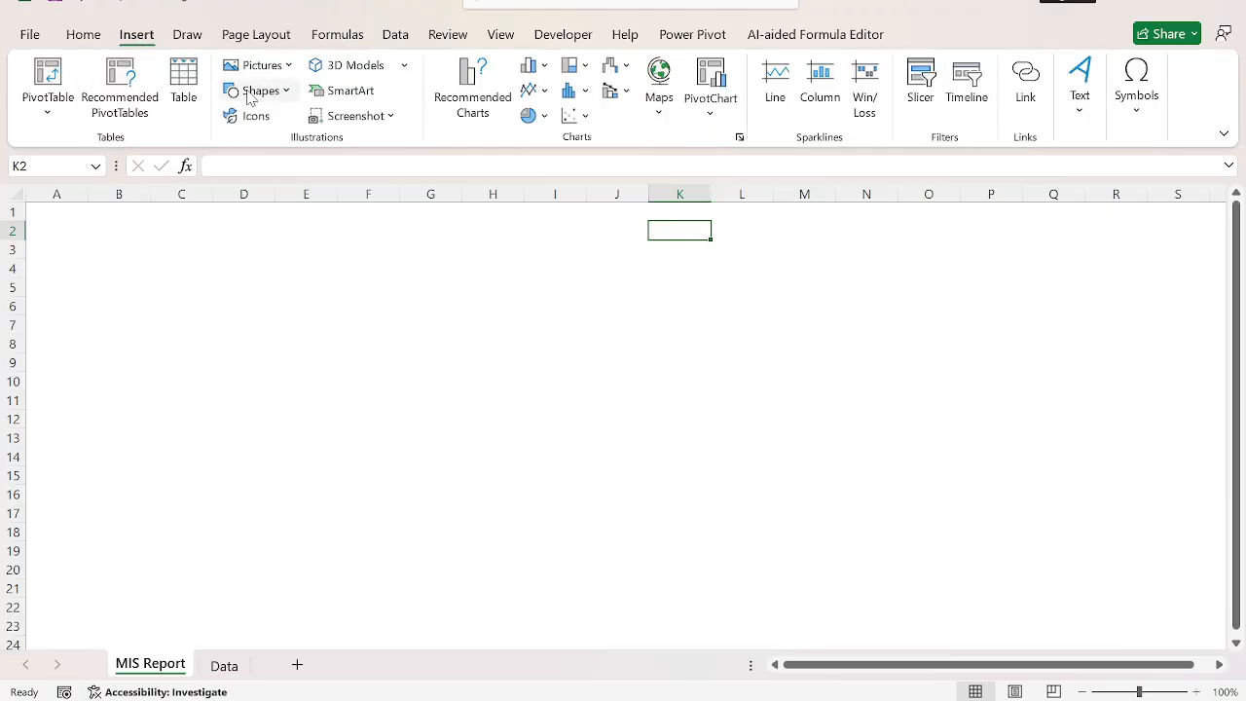
pyautogui.click(279, 98)
pyautogui.click(304, 143)
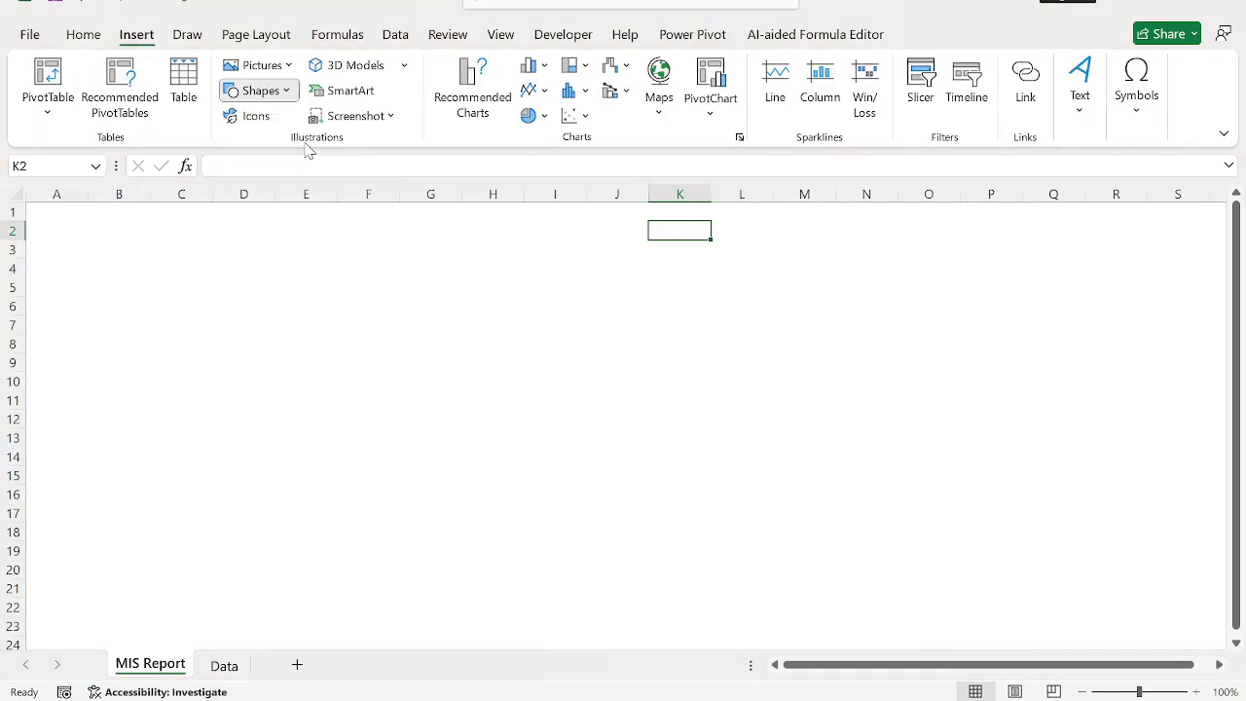
pyautogui.moveTo(148, 215); pyautogui.dragTo(824, 269)
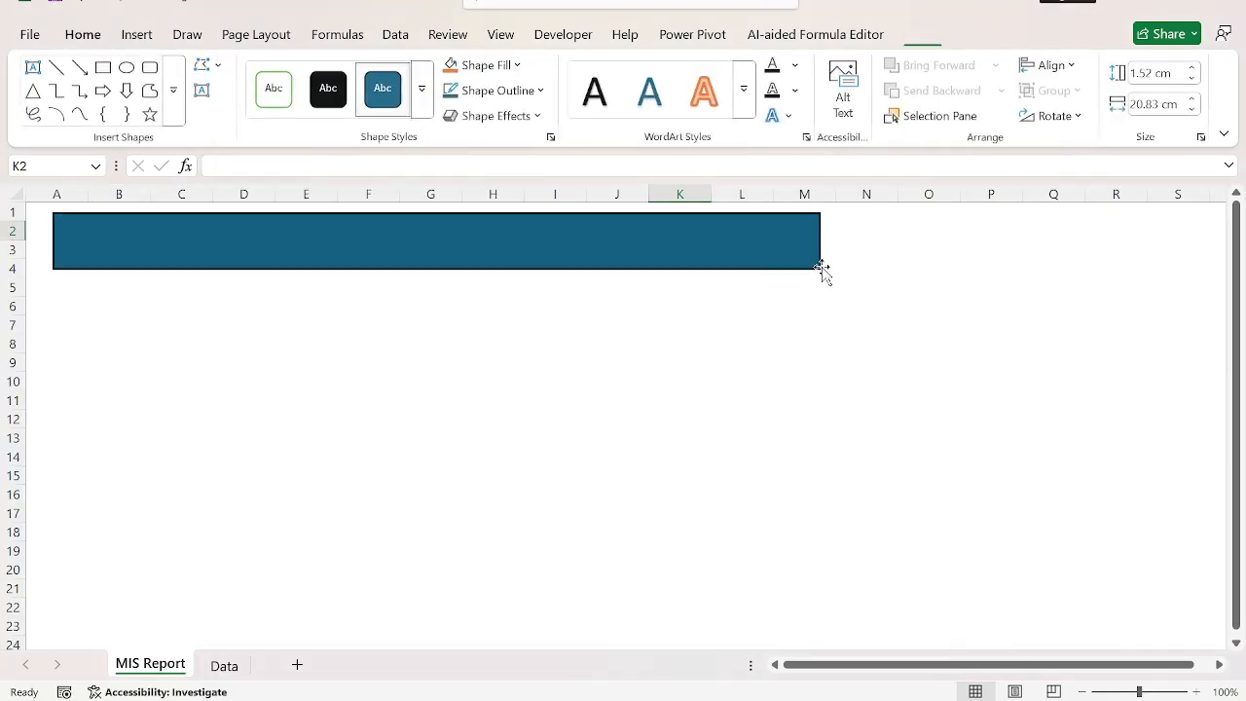
pyautogui.moveTo(730, 253); pyautogui.dragTo(693, 239)
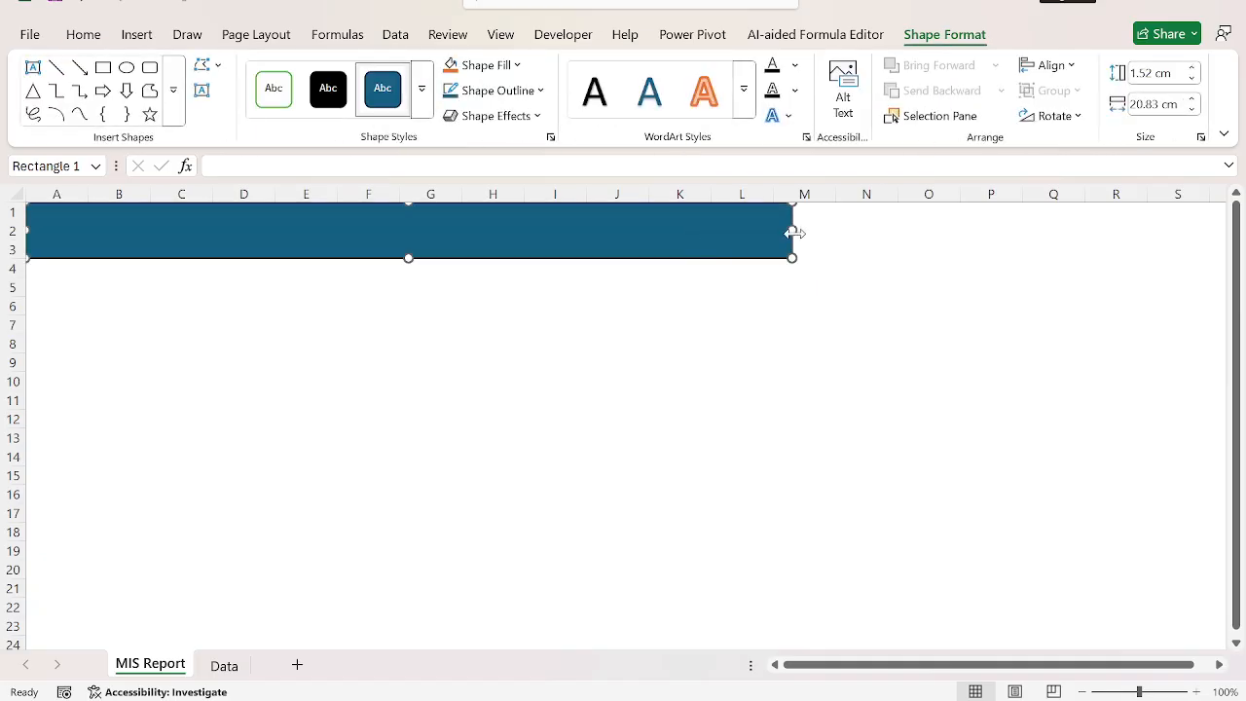
pyautogui.moveTo(796, 229); pyautogui.dragTo(1212, 204)
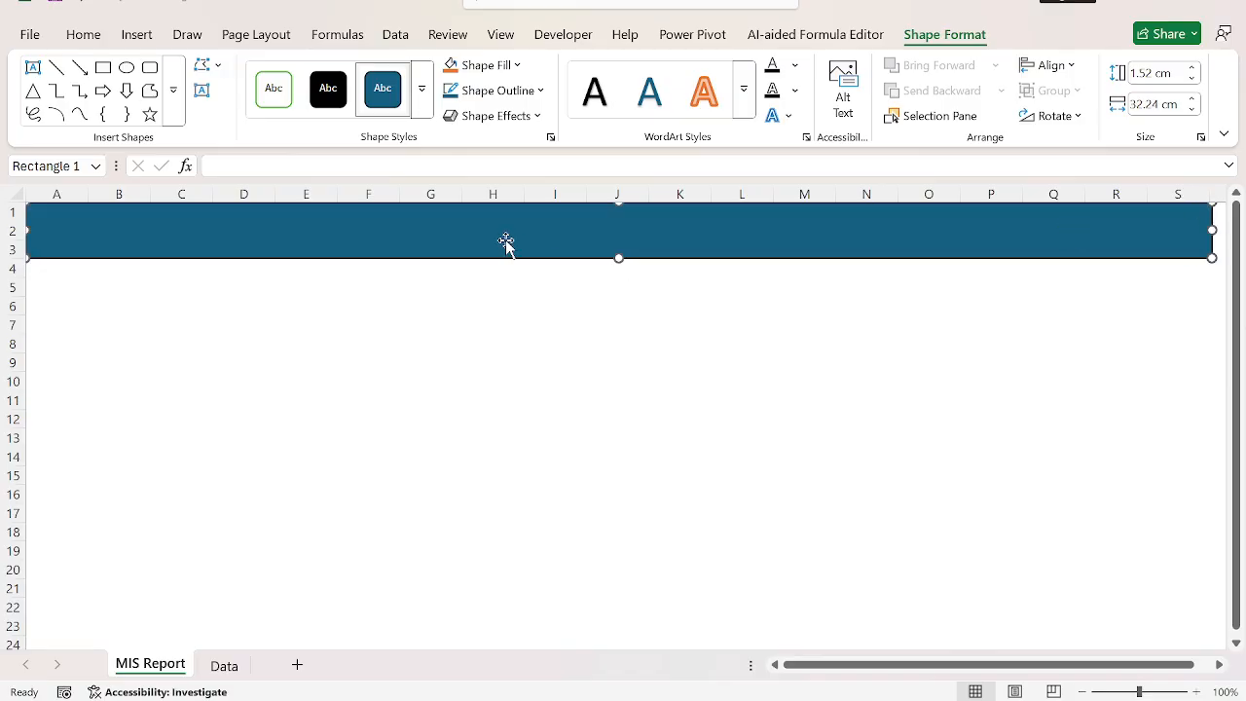
pyautogui.click(422, 102)
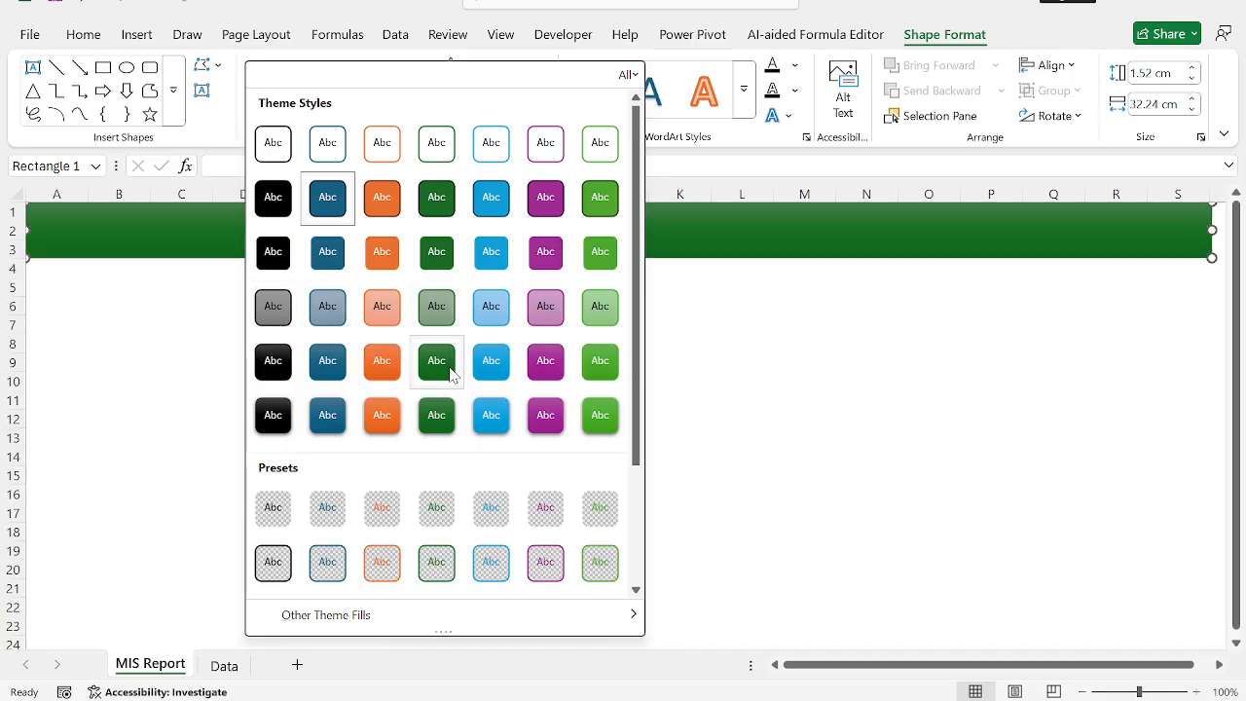
pyautogui.click(274, 309)
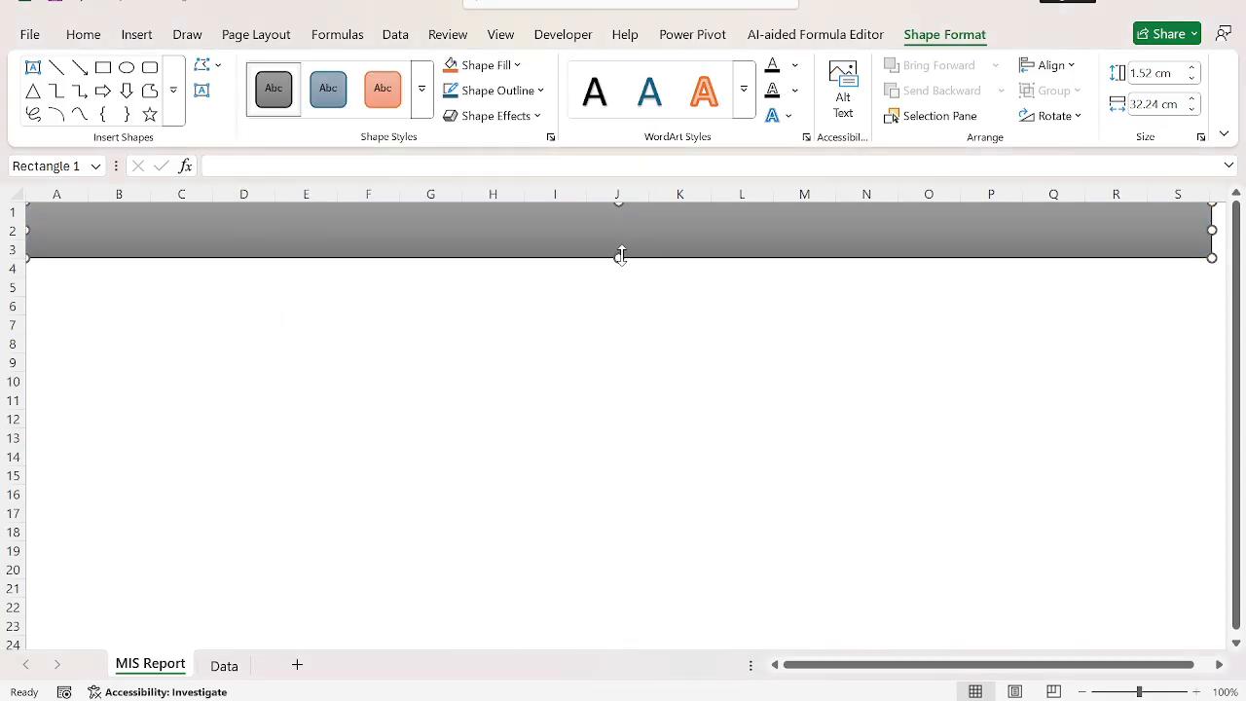
# Add the title text "Sales - MIS Report" to the banner and make it bold.
pyautogui.rightClick(530, 249)
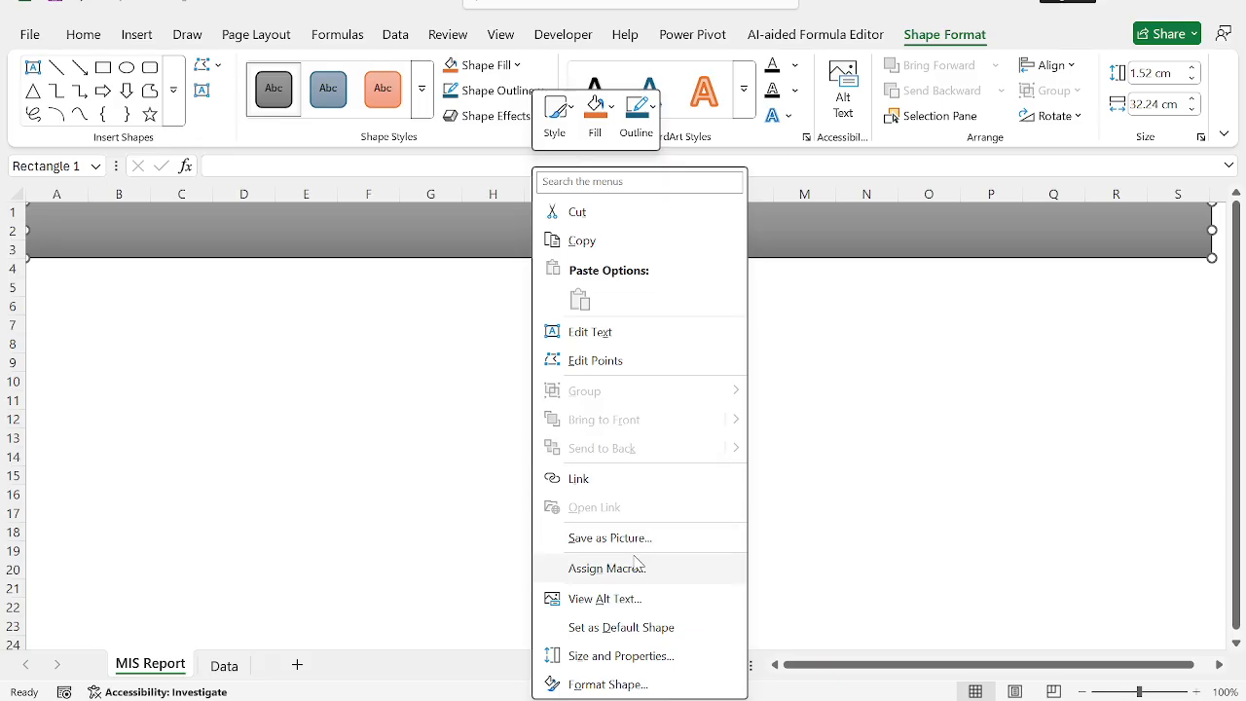
pyautogui.click(635, 339)
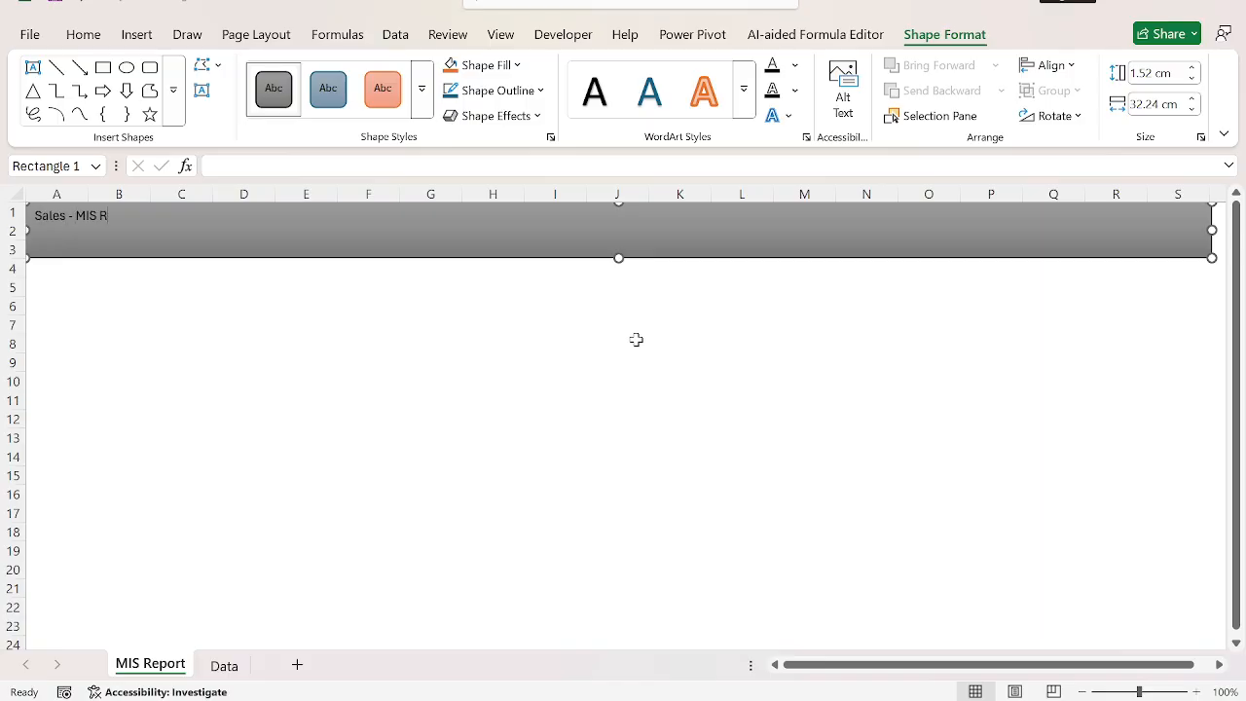
pyautogui.write('Sales - MIS Report')
pyautogui.hotkey('ctrl', 'a')
pyautogui.hotkey('ctrl', 'b')
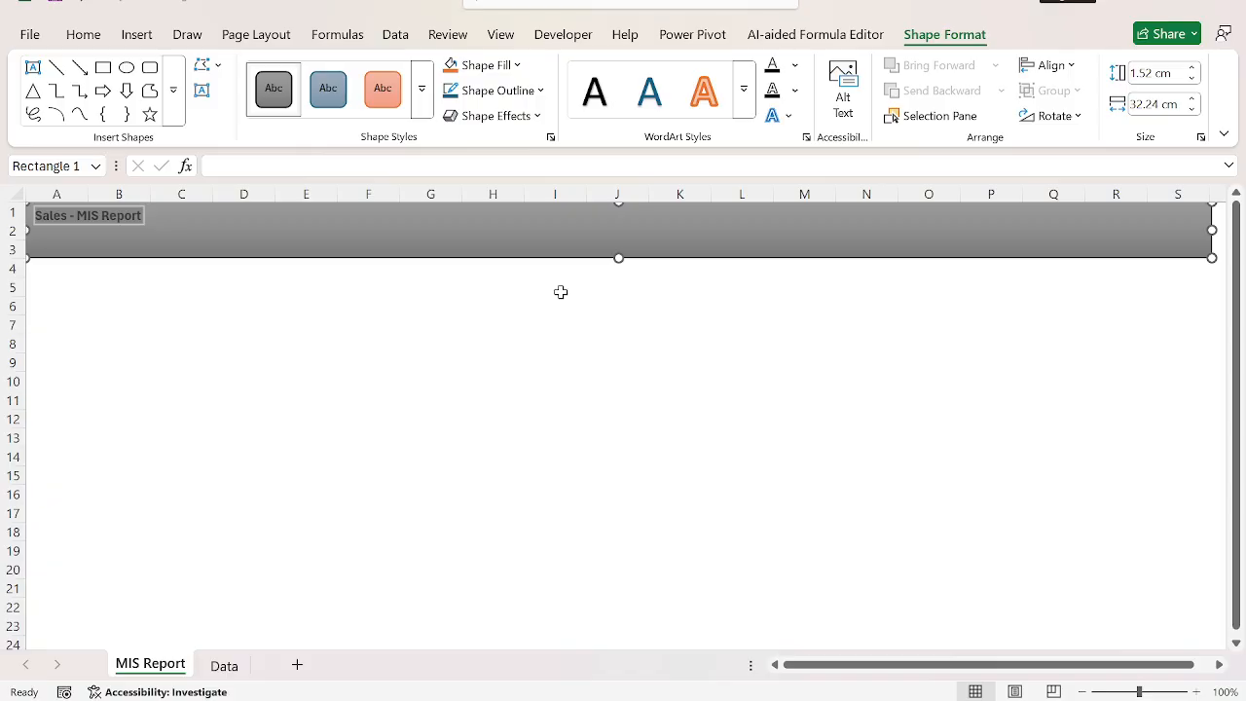
# Change the banner title's font colour to white and its size to 32.
pyautogui.click(84, 44)
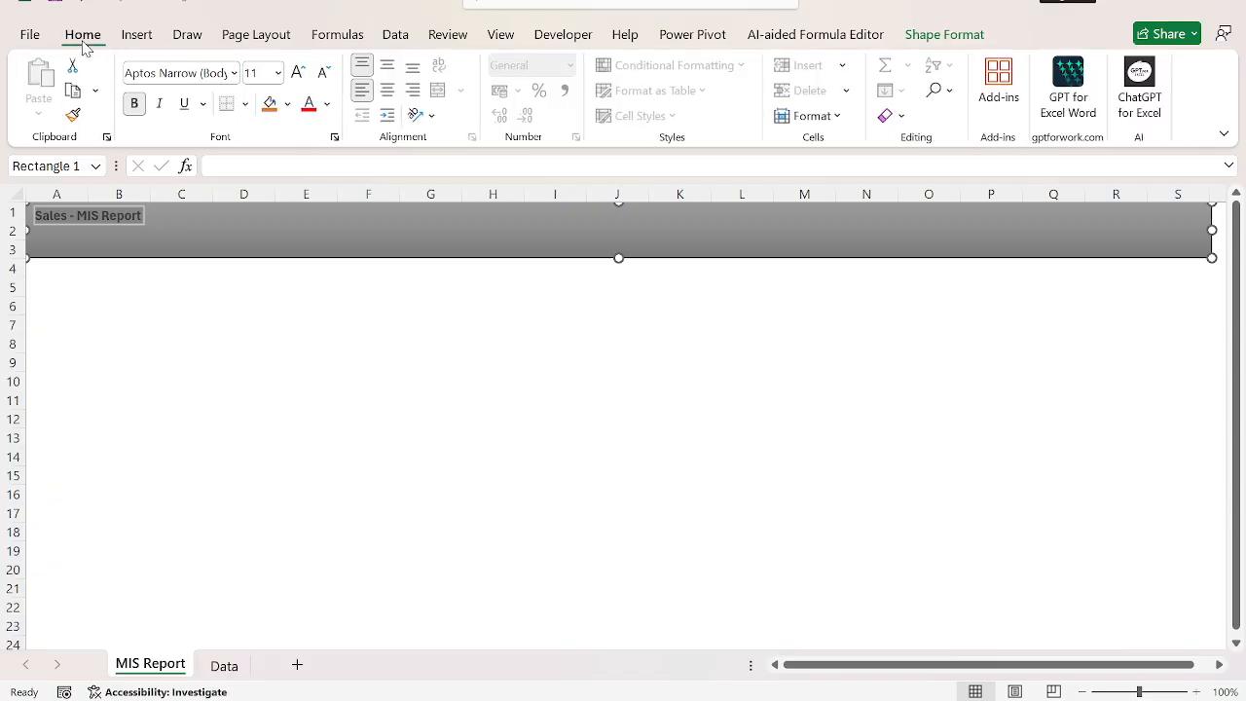
pyautogui.click(299, 73)
pyautogui.click(299, 73)
pyautogui.click(298, 73)
pyautogui.click(299, 73)
pyautogui.click(299, 73)
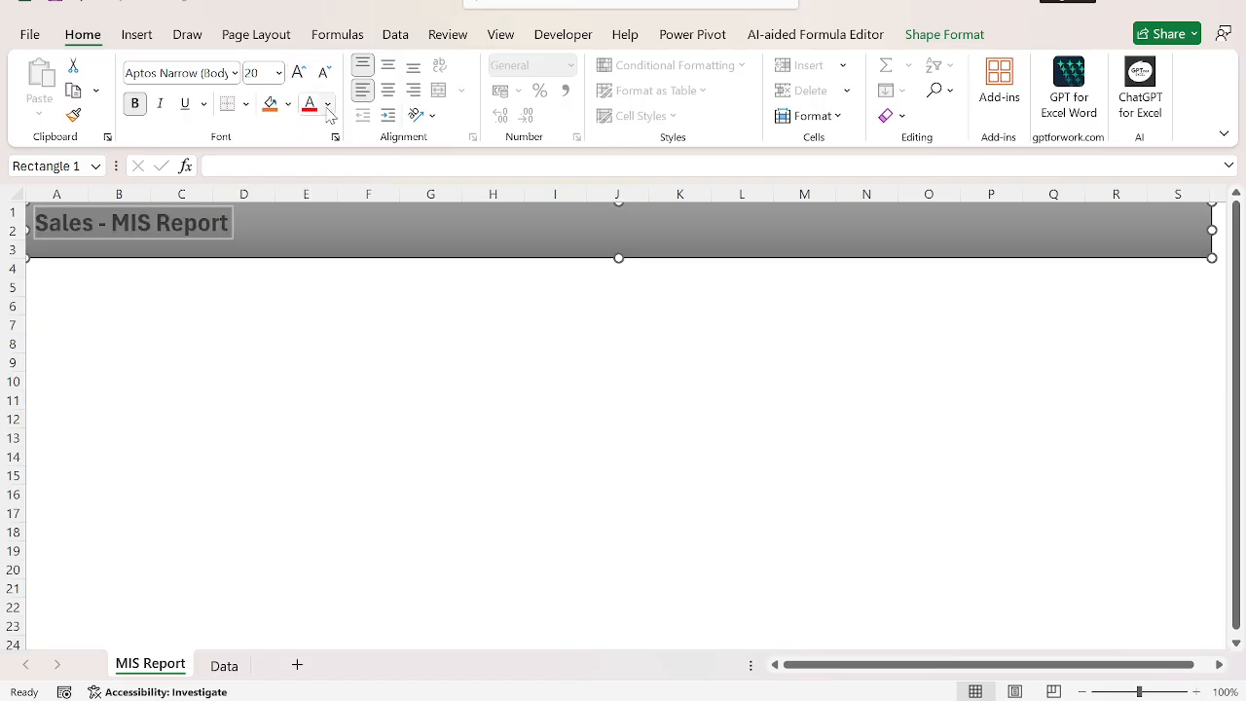
pyautogui.click(328, 107)
pyautogui.click(311, 228)
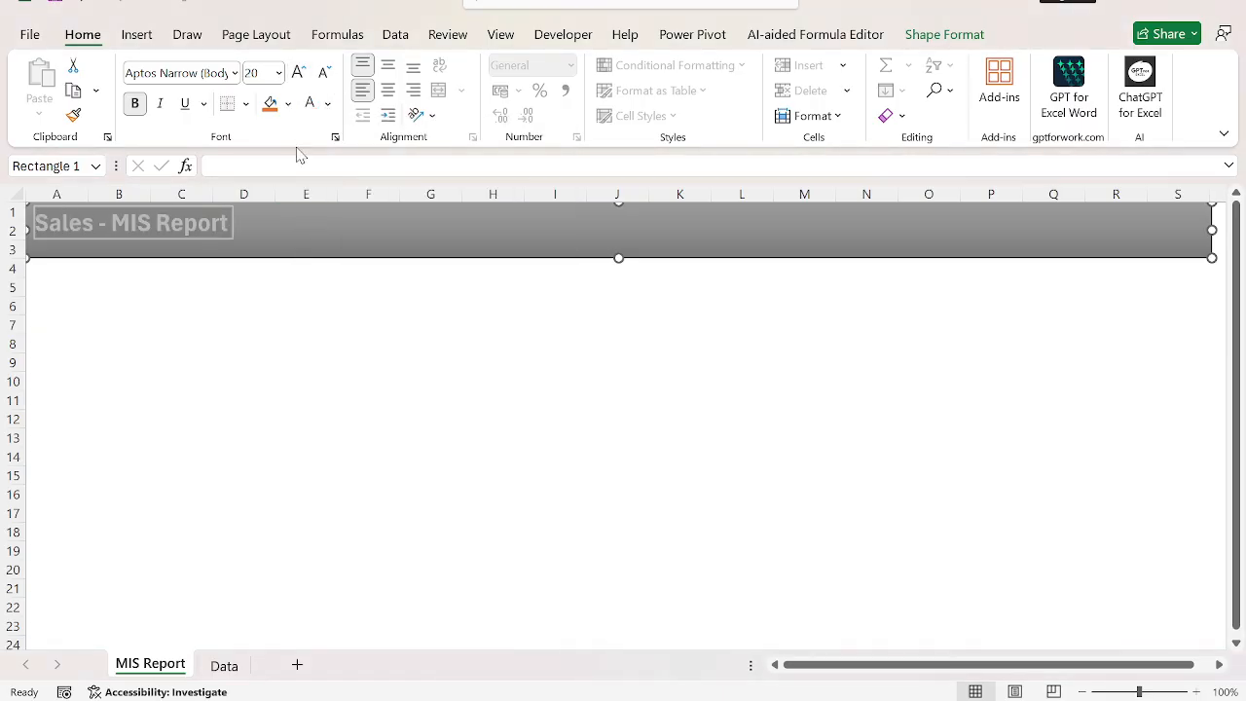
pyautogui.click(299, 73)
pyautogui.click(299, 73)
pyautogui.click(299, 73)
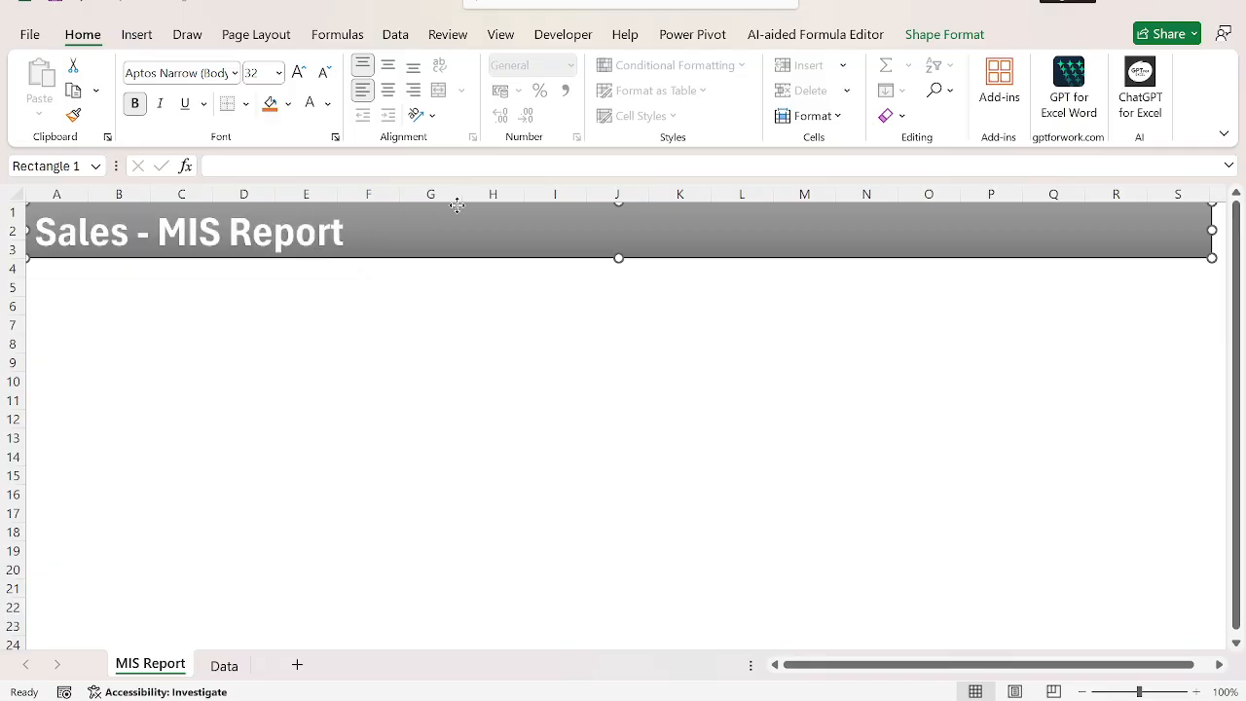
# Apply the second preset shape effect to the banner rectangle.
pyautogui.click(532, 330)
pyautogui.click(497, 239)
pyautogui.click(944, 34)
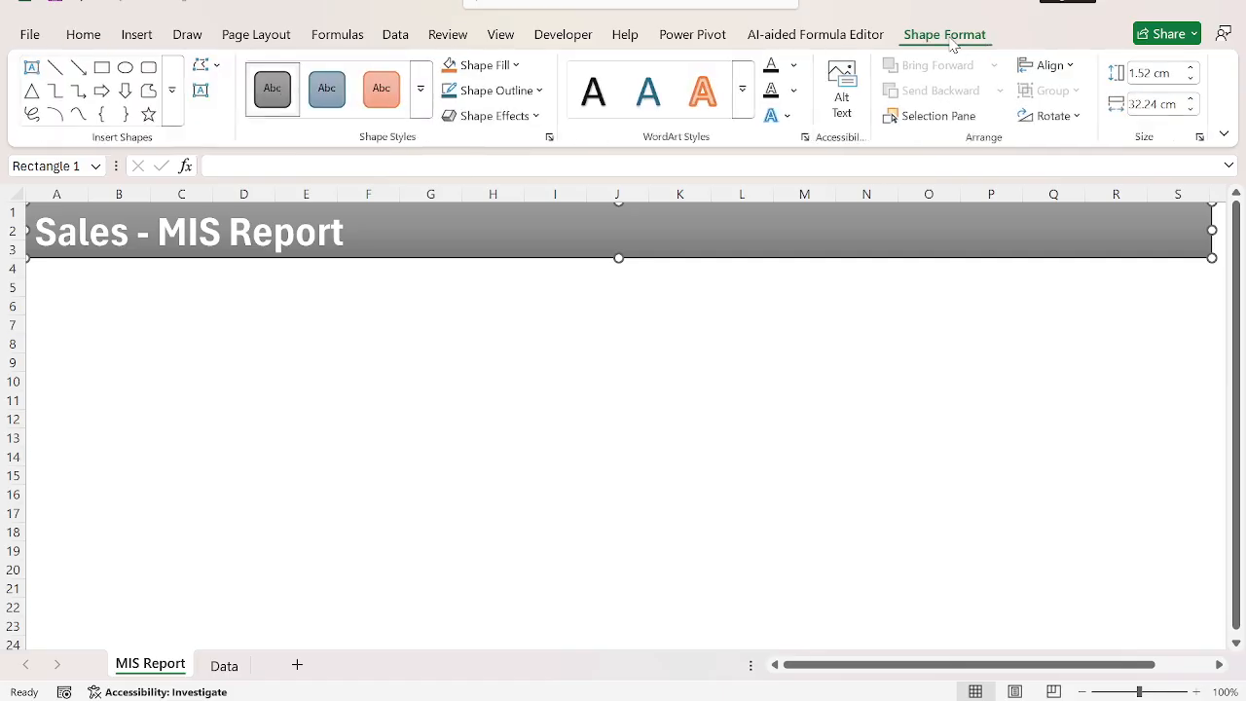
pyautogui.click(531, 116)
pyautogui.moveTo(550, 161)
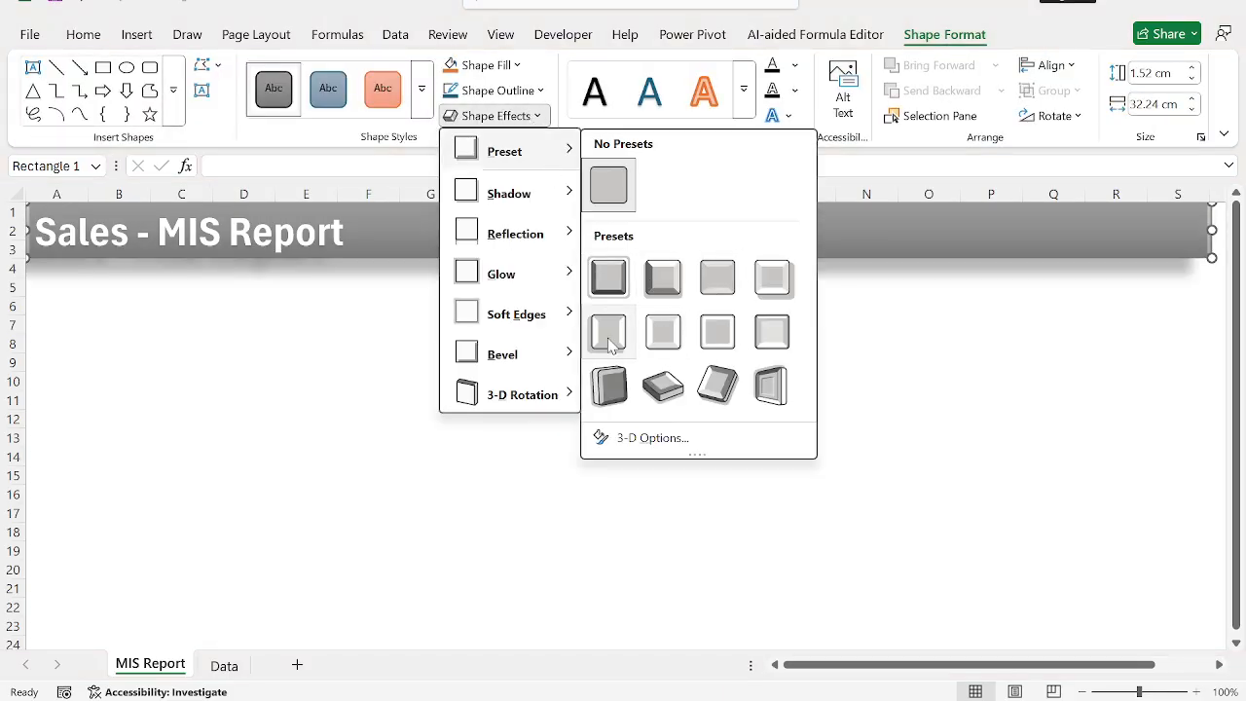
pyautogui.click(676, 288)
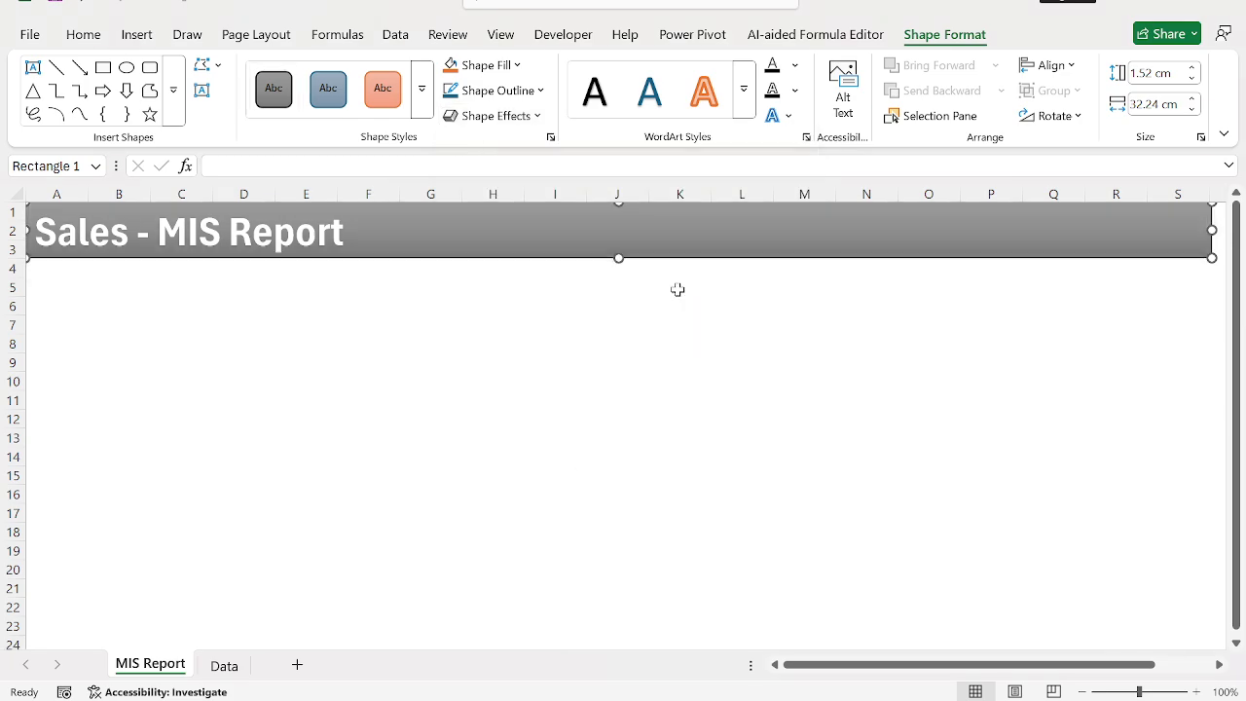
# Reduce the banner title's font size to 20.
pyautogui.tripleClick(289, 237)
pyautogui.click(84, 34)
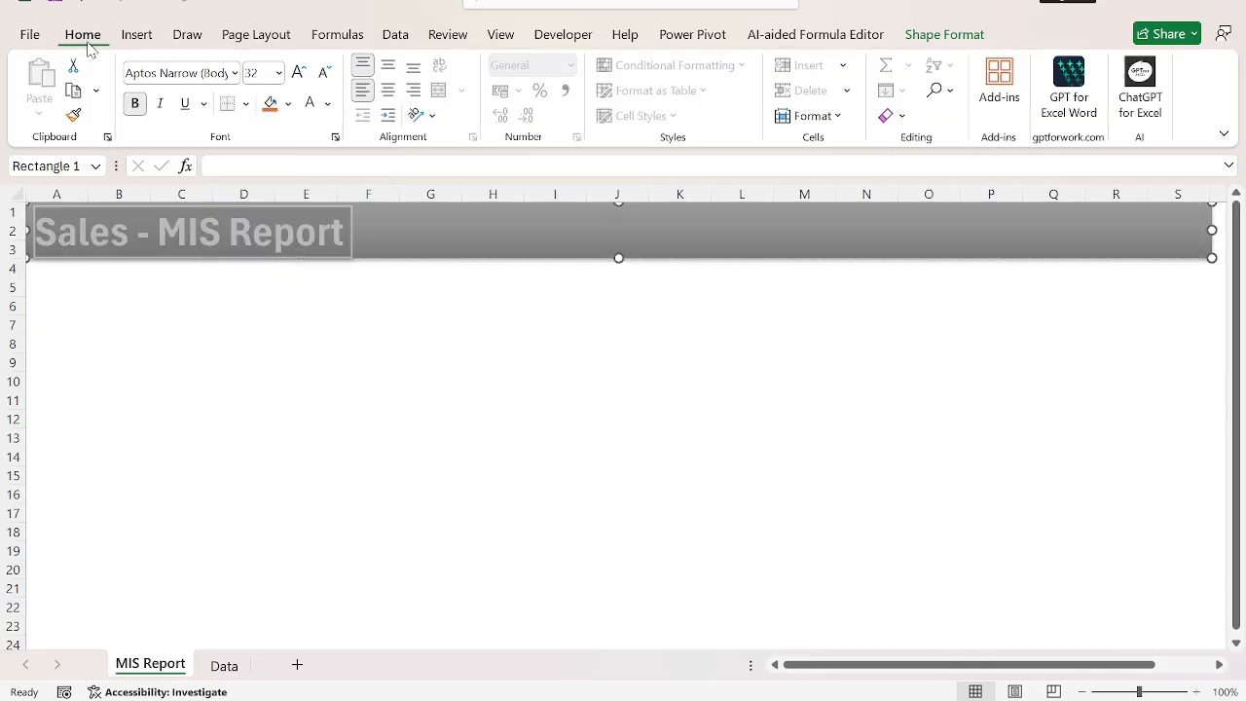
pyautogui.click(324, 74)
pyautogui.click(324, 74)
pyautogui.click(324, 74)
pyautogui.click(324, 74)
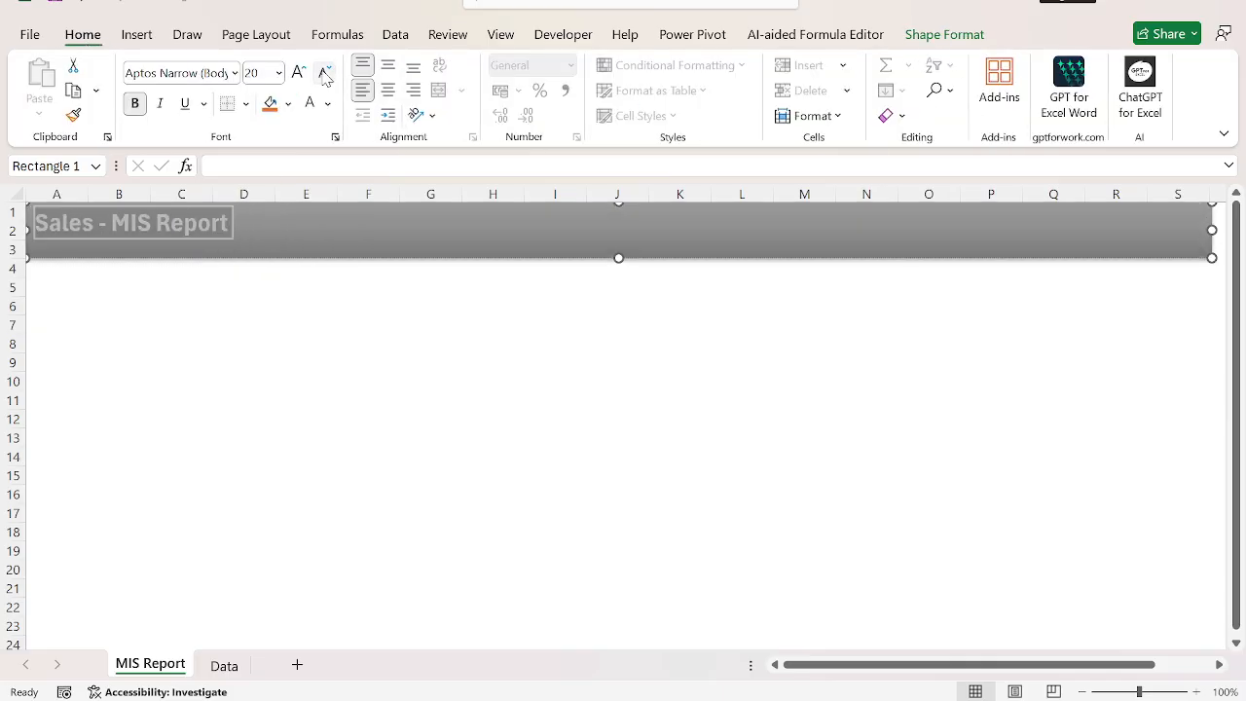
# Give the title banner rectangle a dark red outline from the standard colours.
pyautogui.click(344, 242)
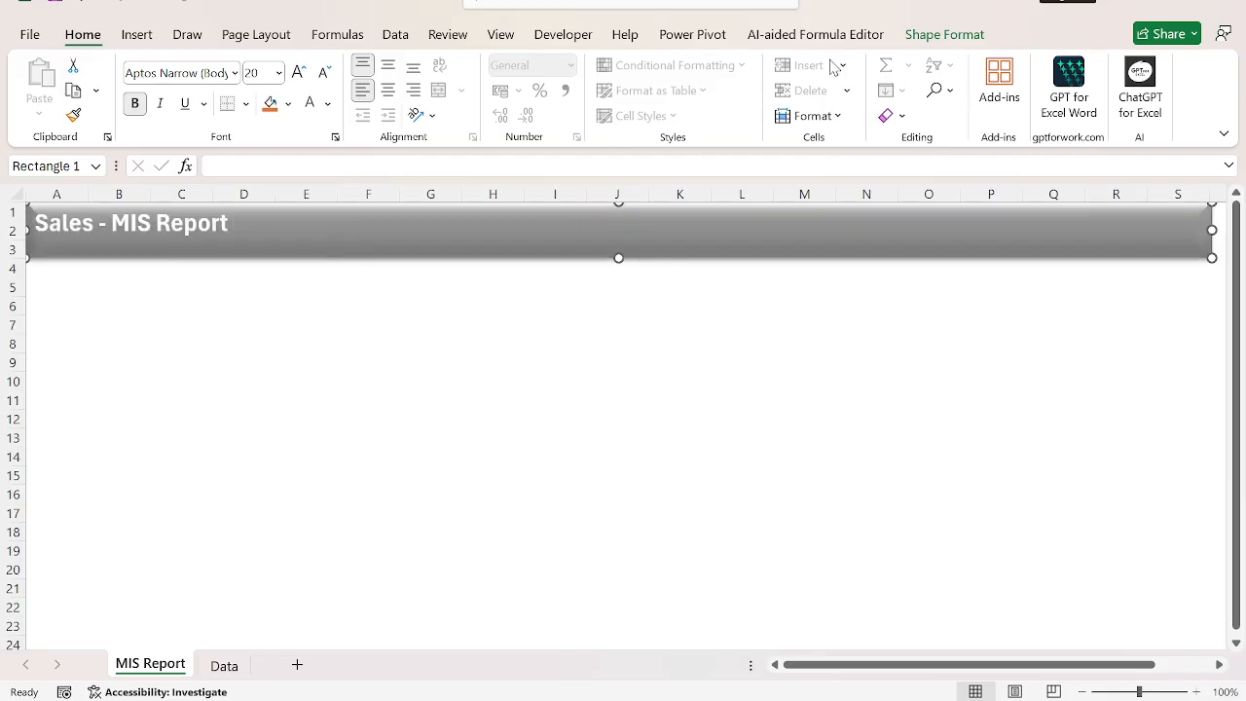
pyautogui.click(944, 35)
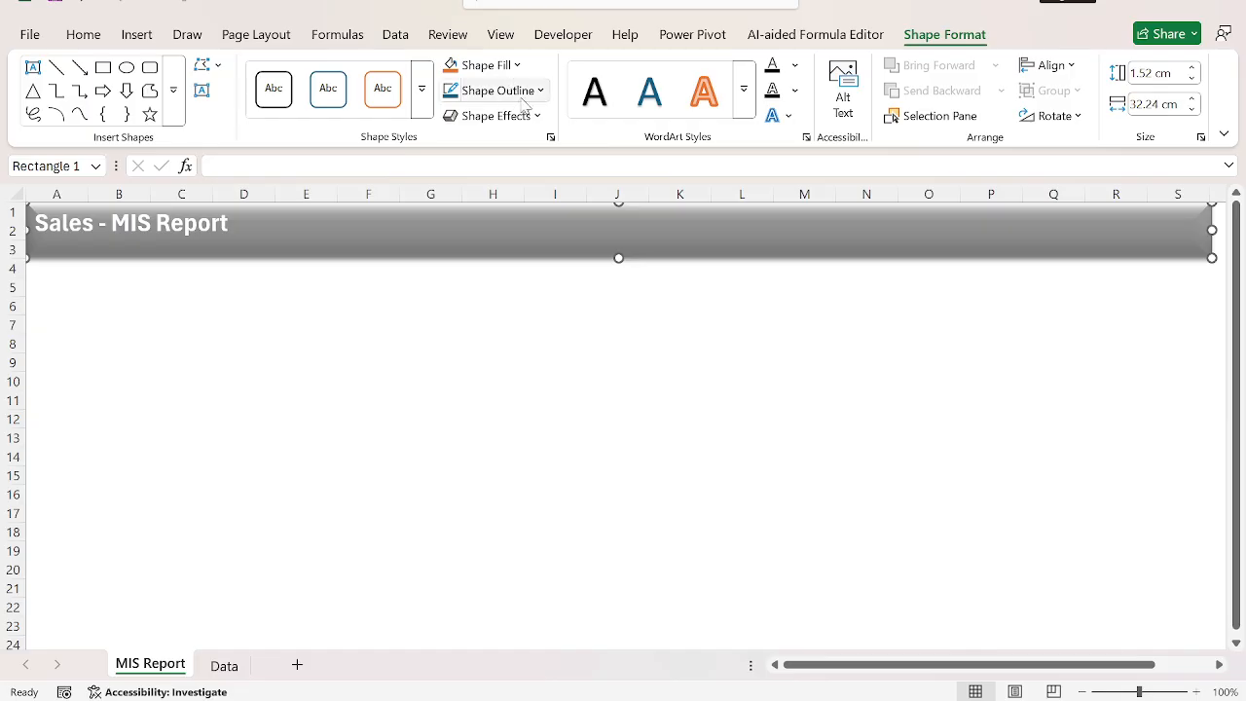
pyautogui.click(540, 91)
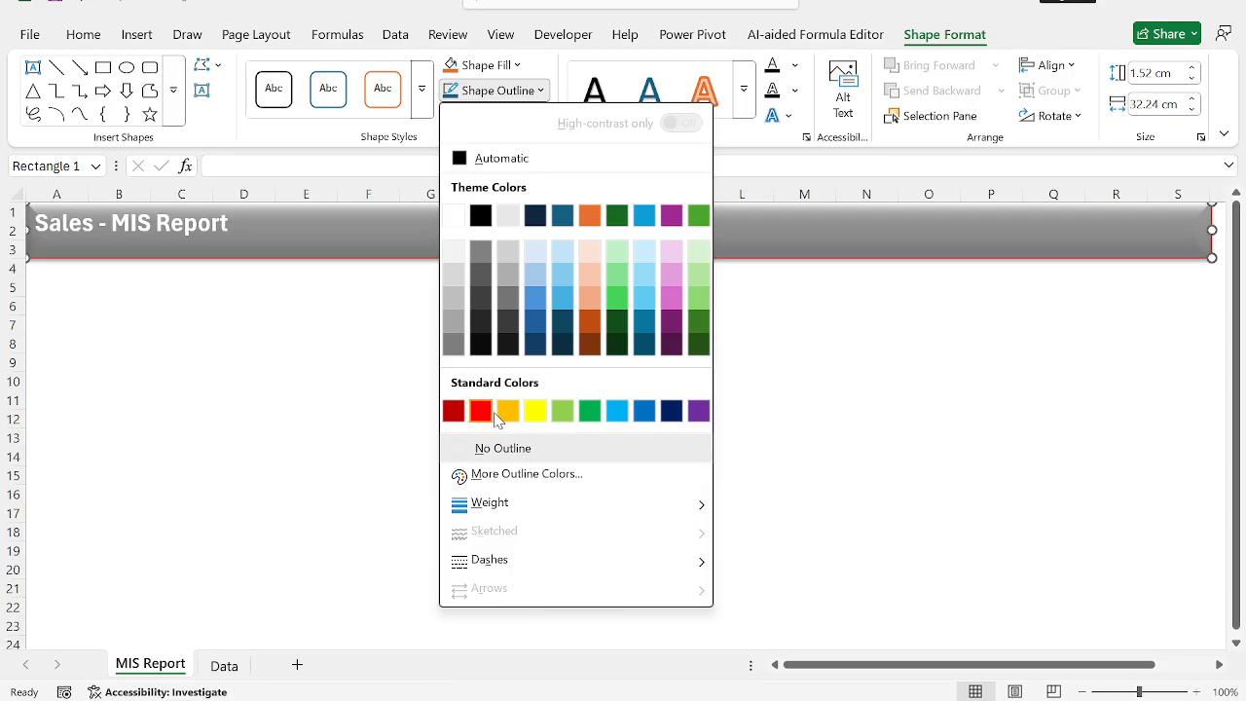
pyautogui.click(455, 417)
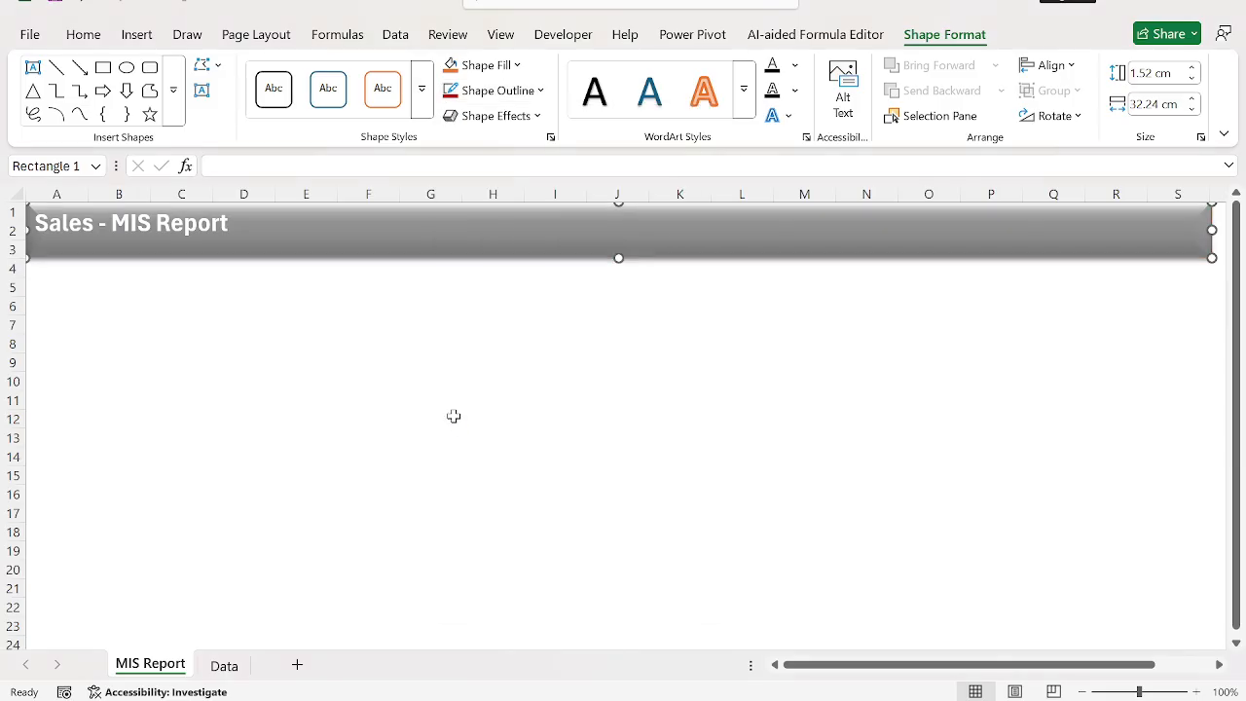
pyautogui.click(876, 325)
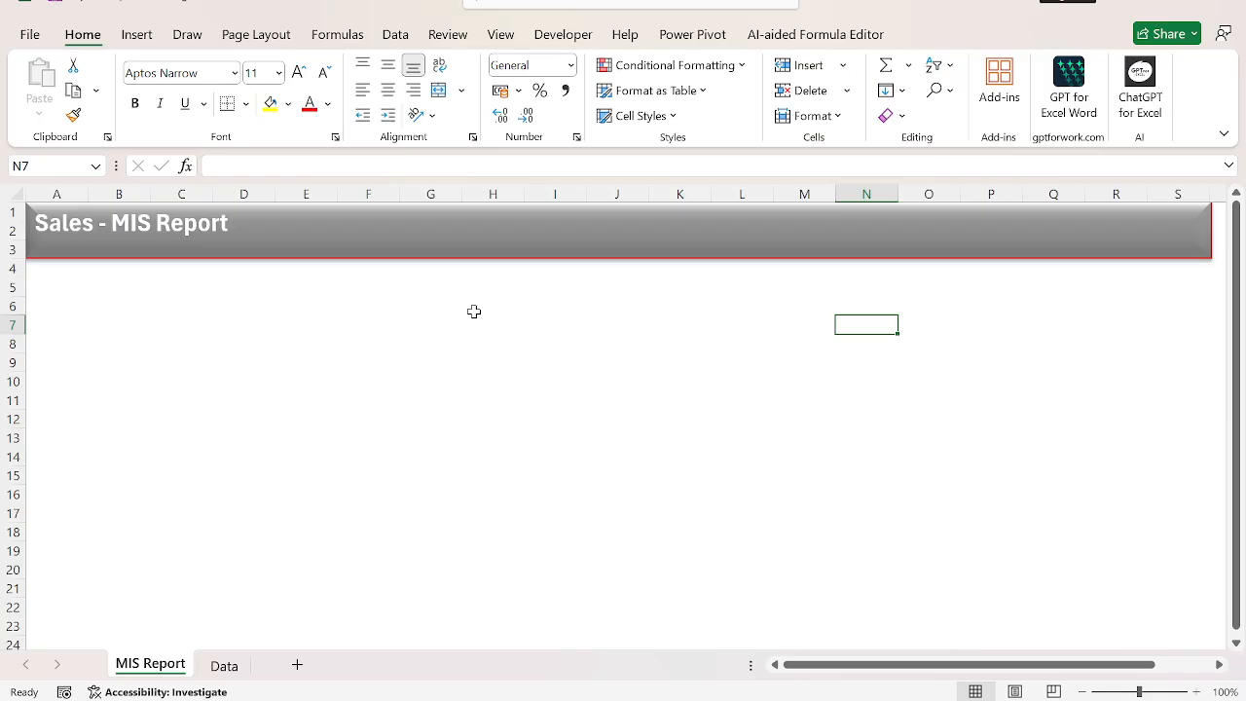
pyautogui.click(197, 339)
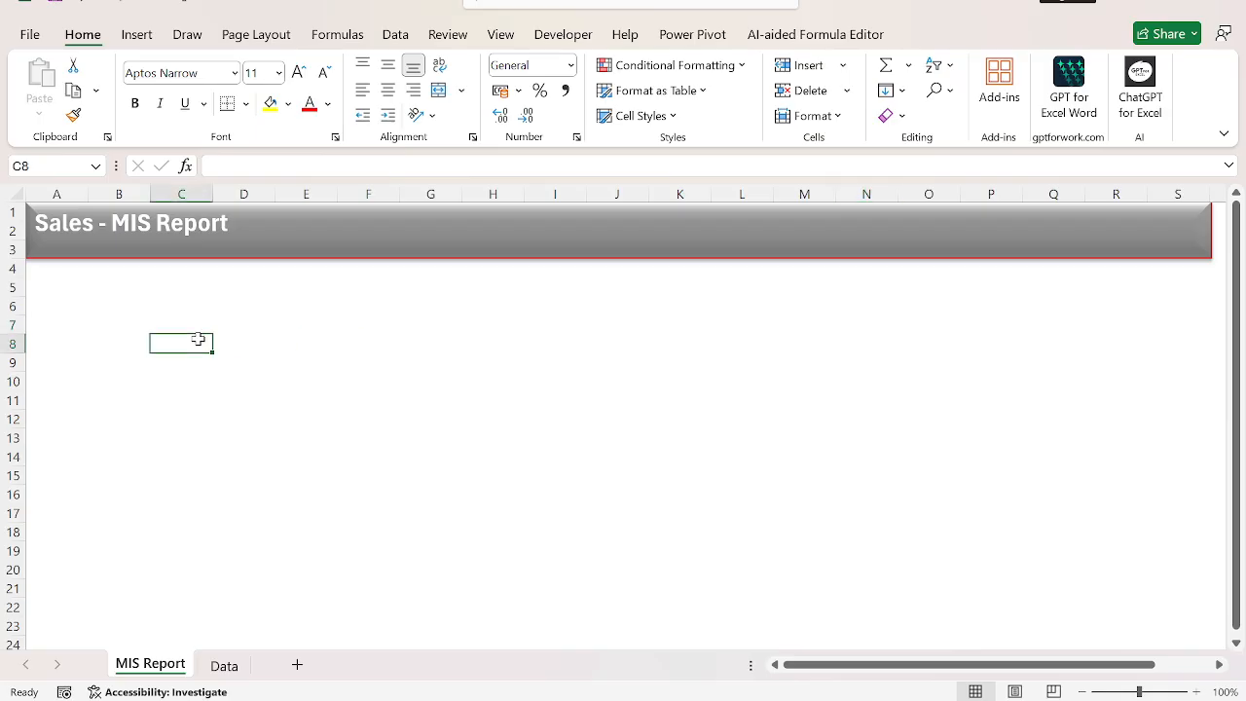
# Examine the Data sheet's columns, especially the PackSold and Year columns.
pyautogui.hotkey('ctrl', 'pagedown')
pyautogui.hotkey('ctrl', 'Right')
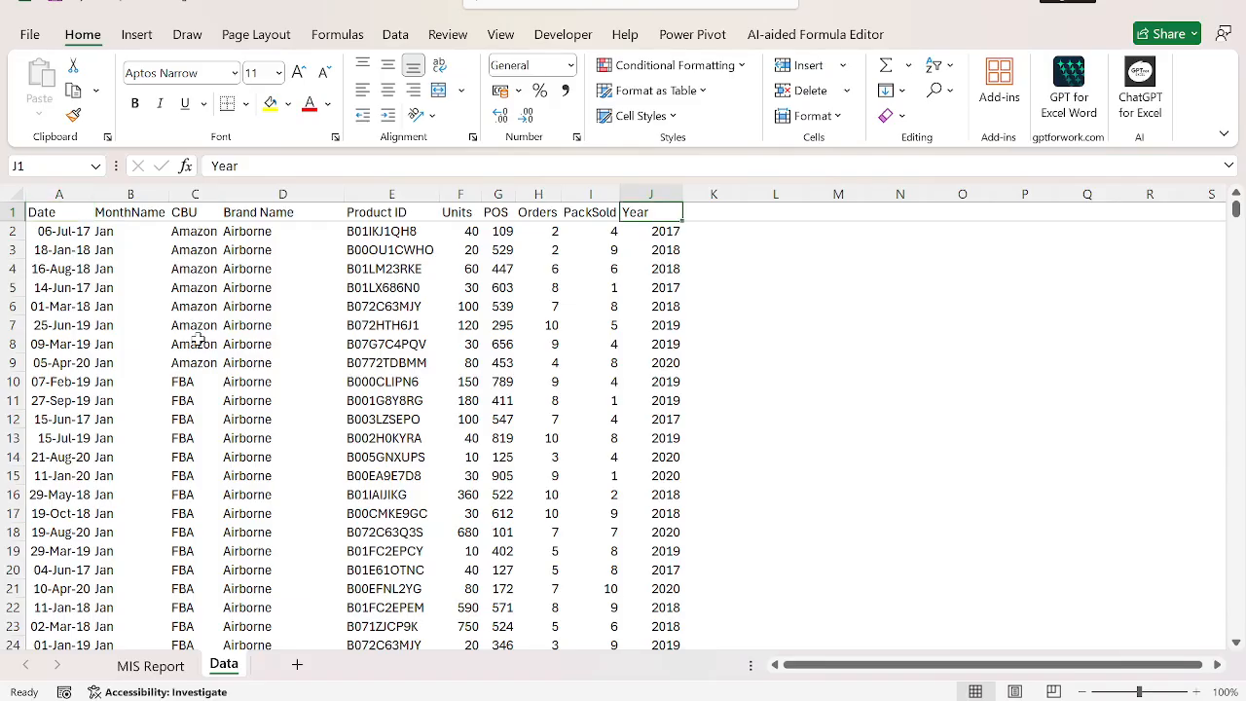
pyautogui.hotkey('ctrl', 'Down')
pyautogui.hotkey('ctrl', 'Up')
pyautogui.press('Left')
pyautogui.press('Down')
pyautogui.press('Up')
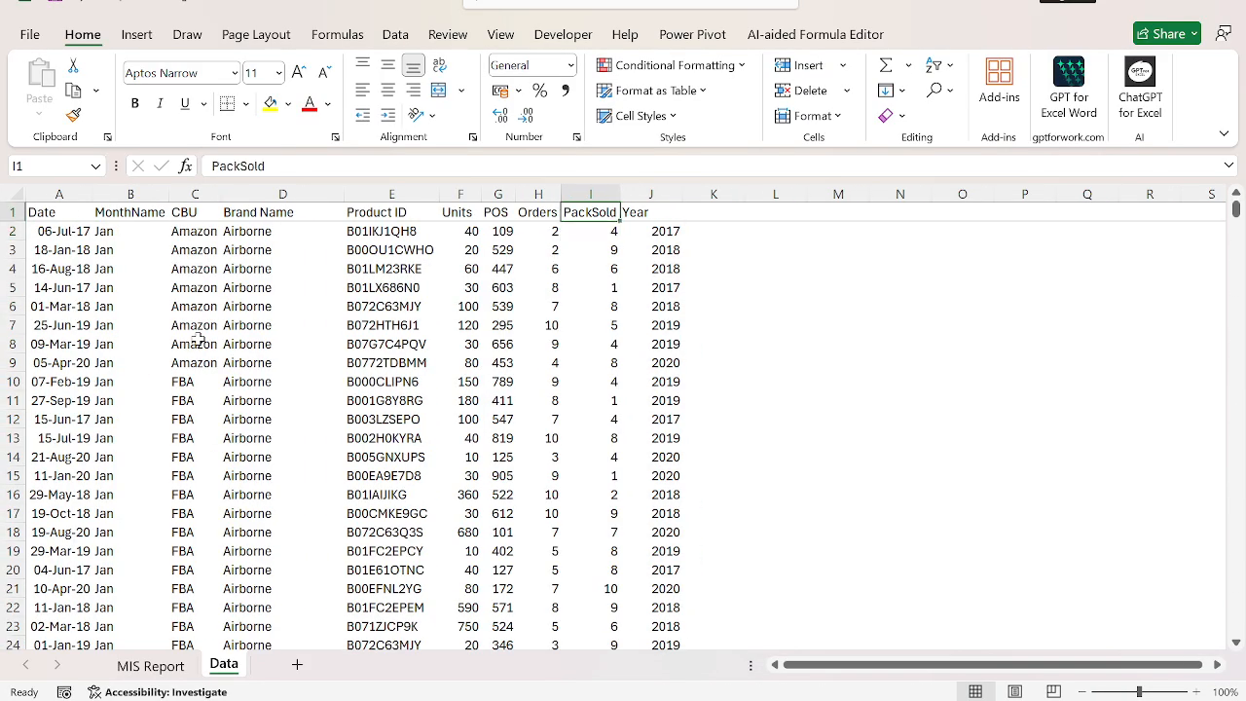
pyautogui.press('Right')
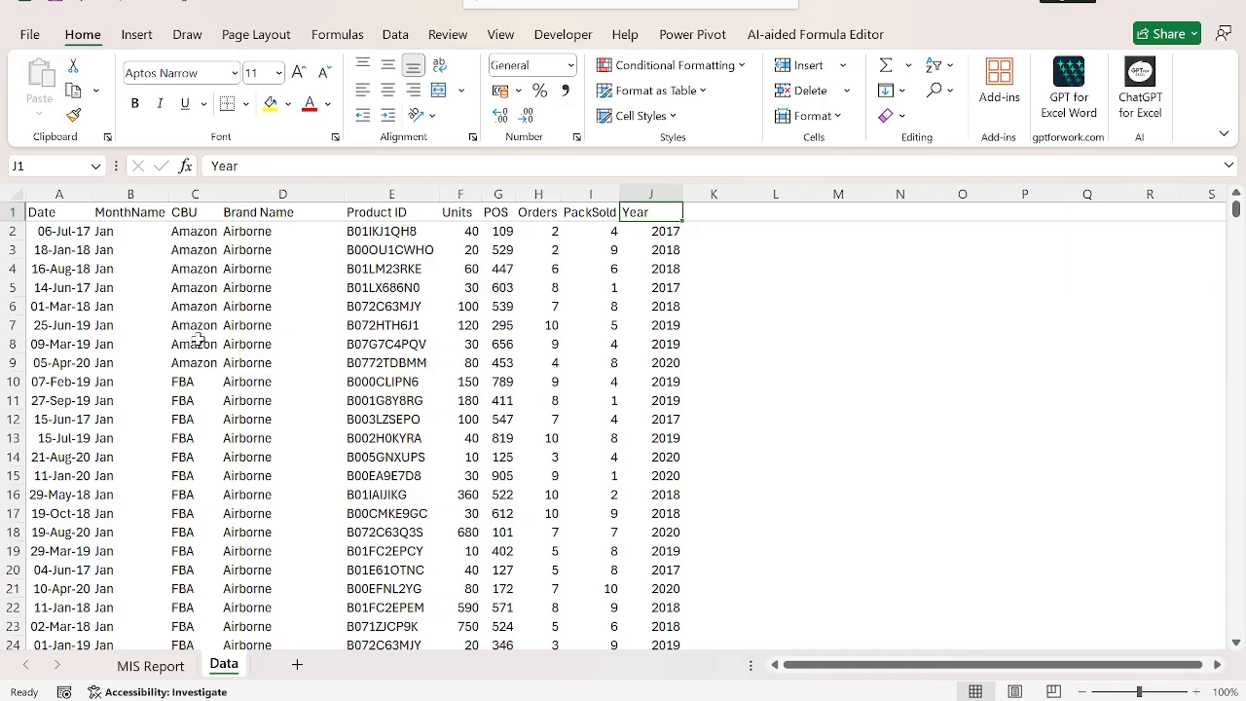
# Copy the whole MonthName column with its header from the Data sheet to cell B6 of the MIS Report sheet.
pyautogui.hotkey('ctrl', 'shift', 'Down')
pyautogui.hotkey('ctrl', 'Left')
pyautogui.press('Right')
pyautogui.hotkey('ctrl', 'shift', 'Down')
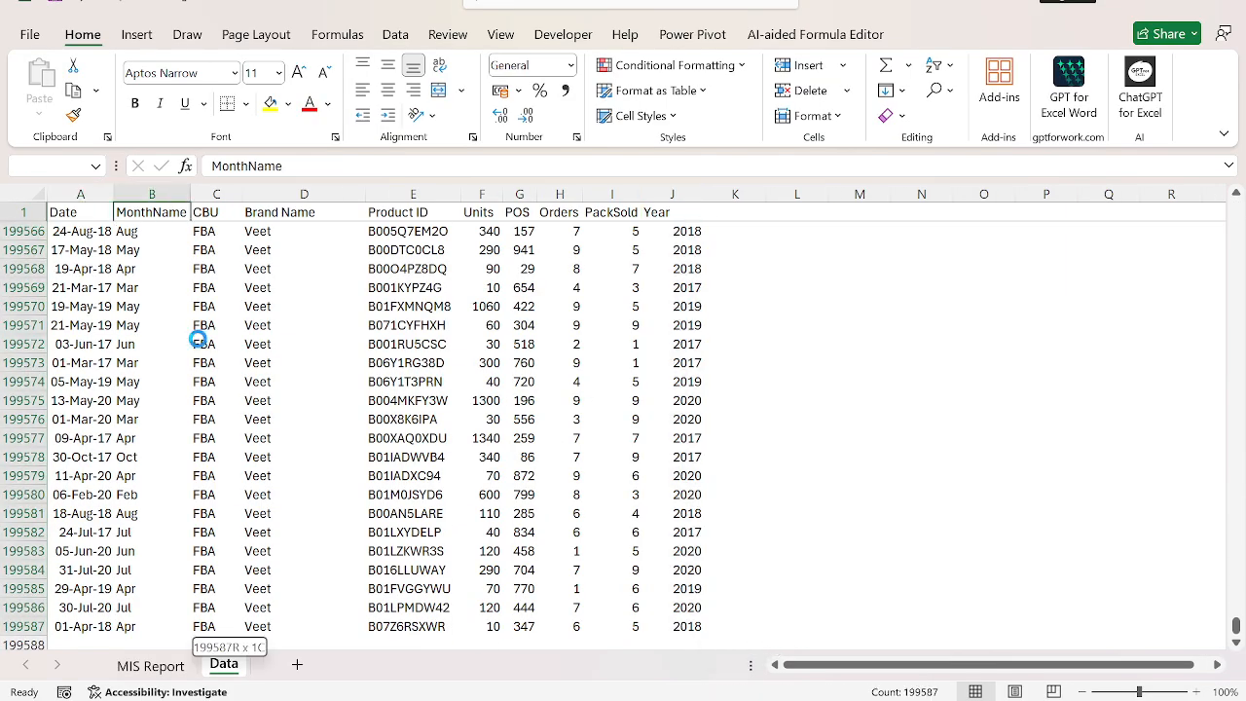
pyautogui.hotkey('ctrl', 'c')
pyautogui.hotkey('ctrl', 'pageup')
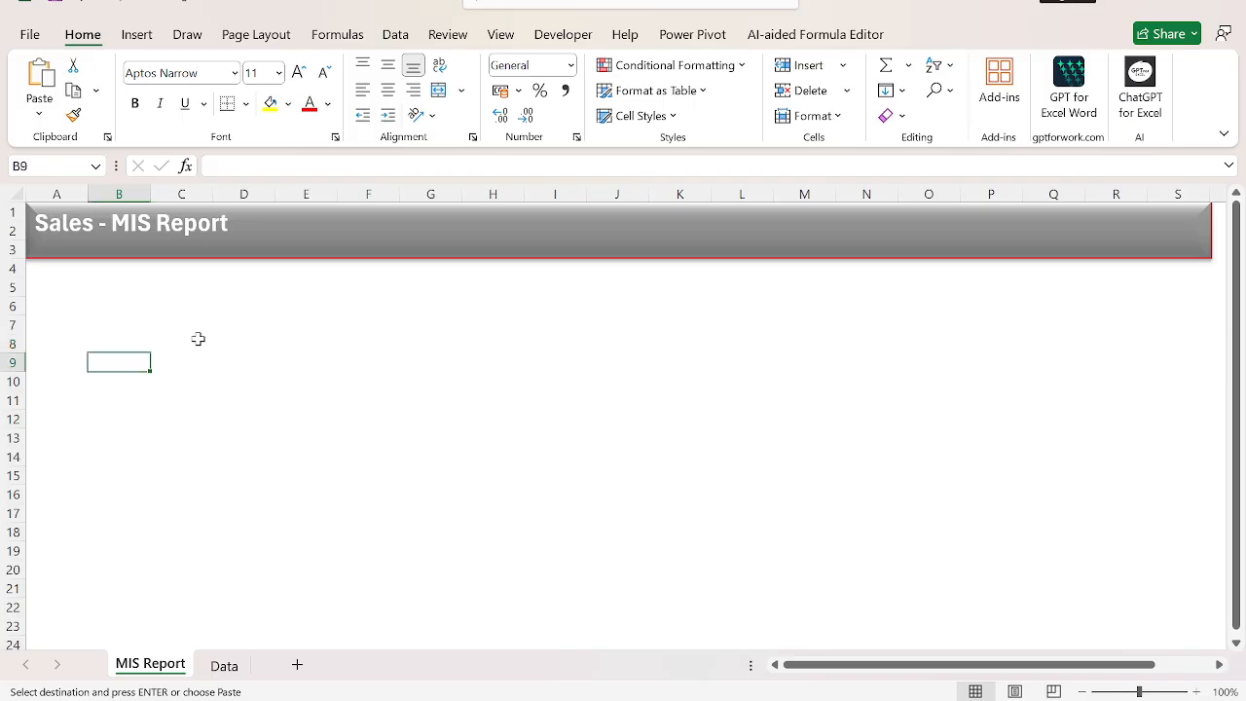
pyautogui.press('Up')
pyautogui.press('Up')
pyautogui.press('Up')
pyautogui.hotkey('ctrl', 'v')
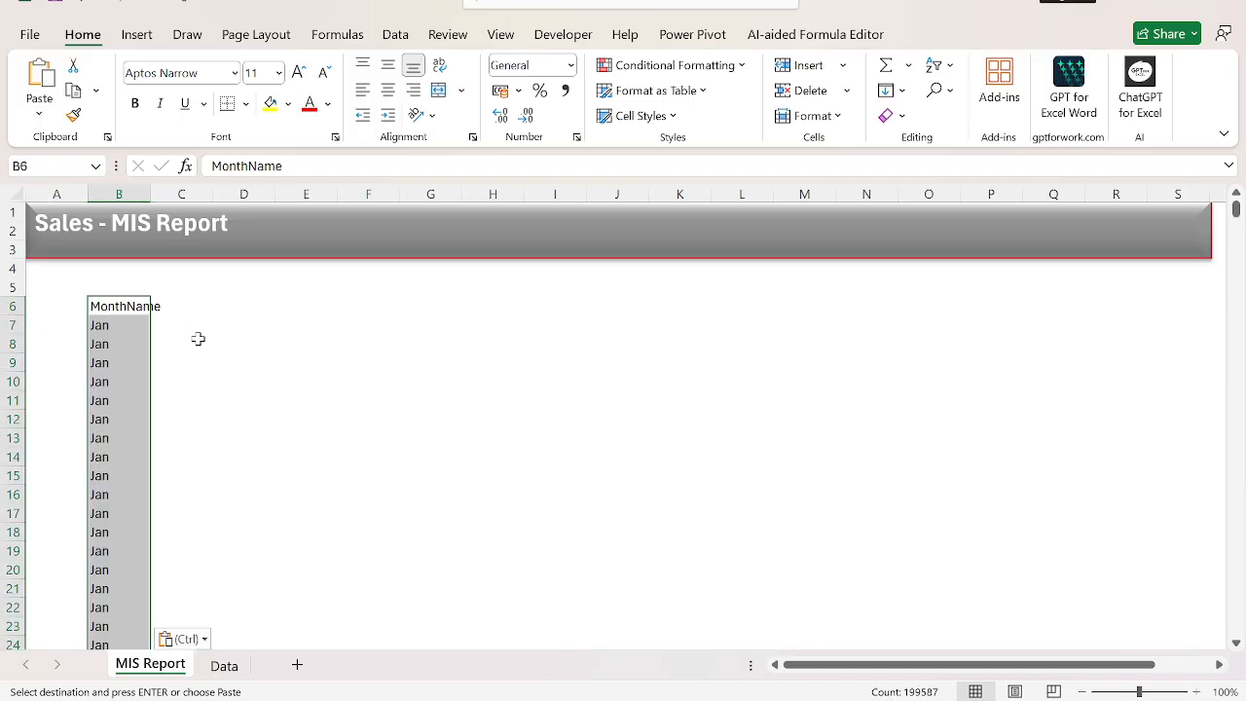
# Remove the duplicate values from the pasted MonthName column.
pyautogui.hotkey('alt', 'a')
pyautogui.press('m')
pyautogui.press('Return')
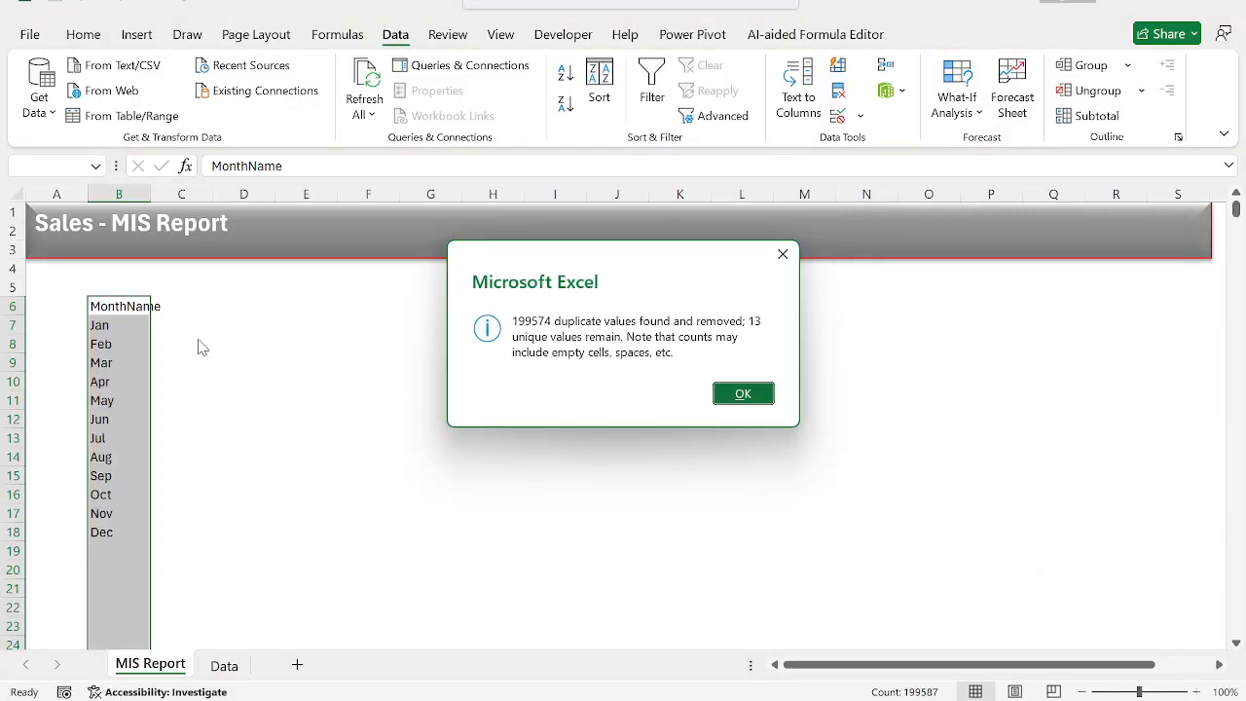
pyautogui.press('Return')
pyautogui.hotkey('ctrl', 'shift', 'Down')
pyautogui.press('Up')
# Autofit the width of column B to the MonthName header.
pyautogui.hotkey('alt', 'h')
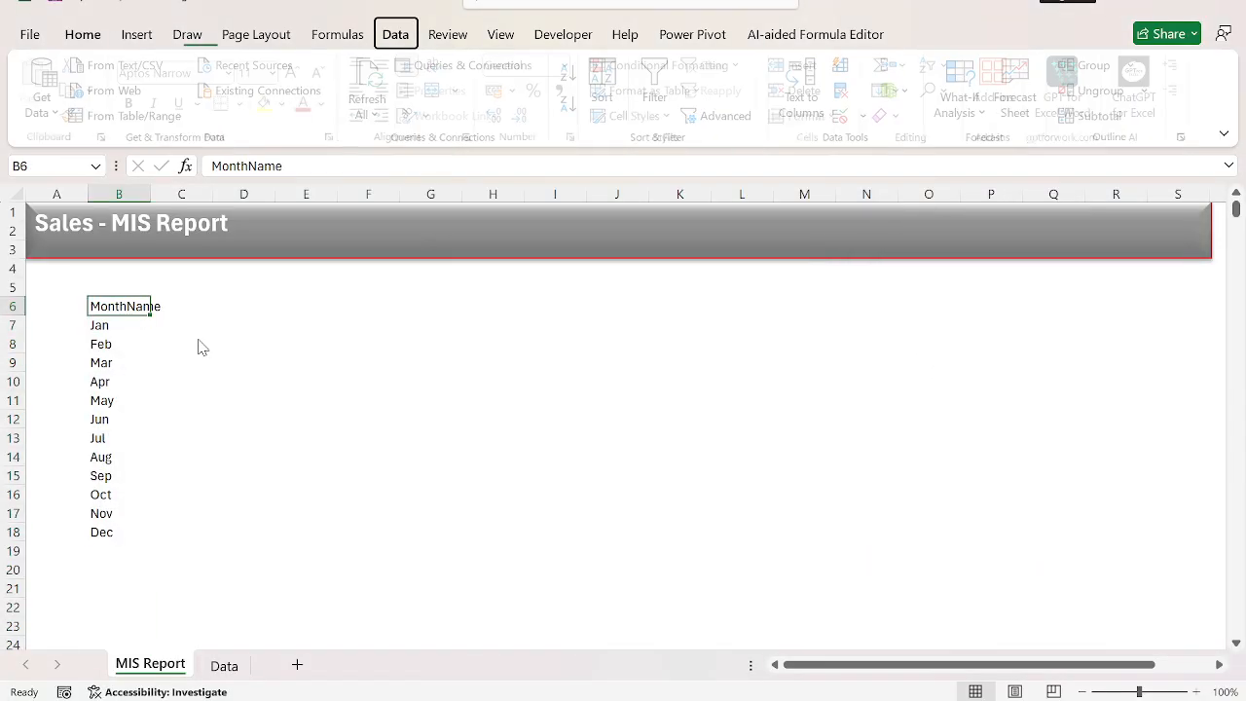
pyautogui.press('o')
pyautogui.press('i')
pyautogui.press('Down')
pyautogui.hotkey('ctrl', 'shift', 'Down')
pyautogui.press('Up')
pyautogui.press('Right')
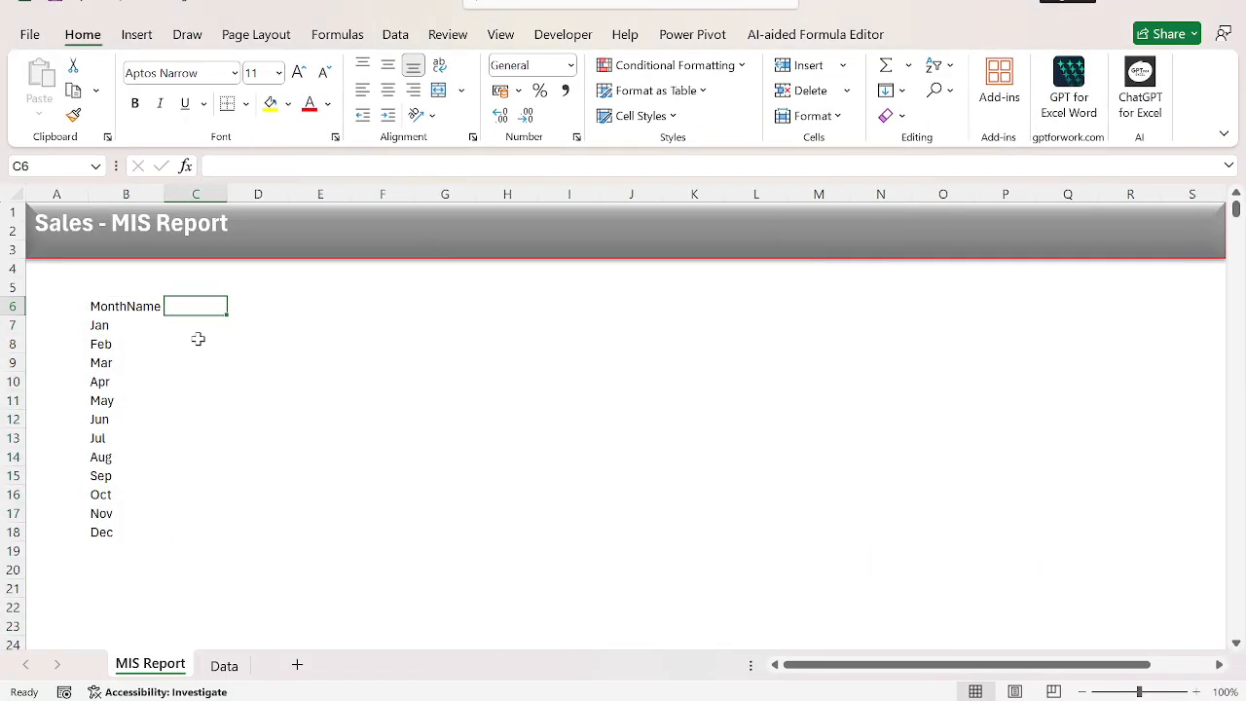
# Try to copy the Data sheet's Year column into D6 of the MIS Report sheet with a regular paste and remove its duplicates.
pyautogui.hotkey('ctrl', 'pagedown')
pyautogui.hotkey('ctrl', 'Right')
pyautogui.hotkey('ctrl', 'shift', 'Down')
pyautogui.hotkey('ctrl', 'c')
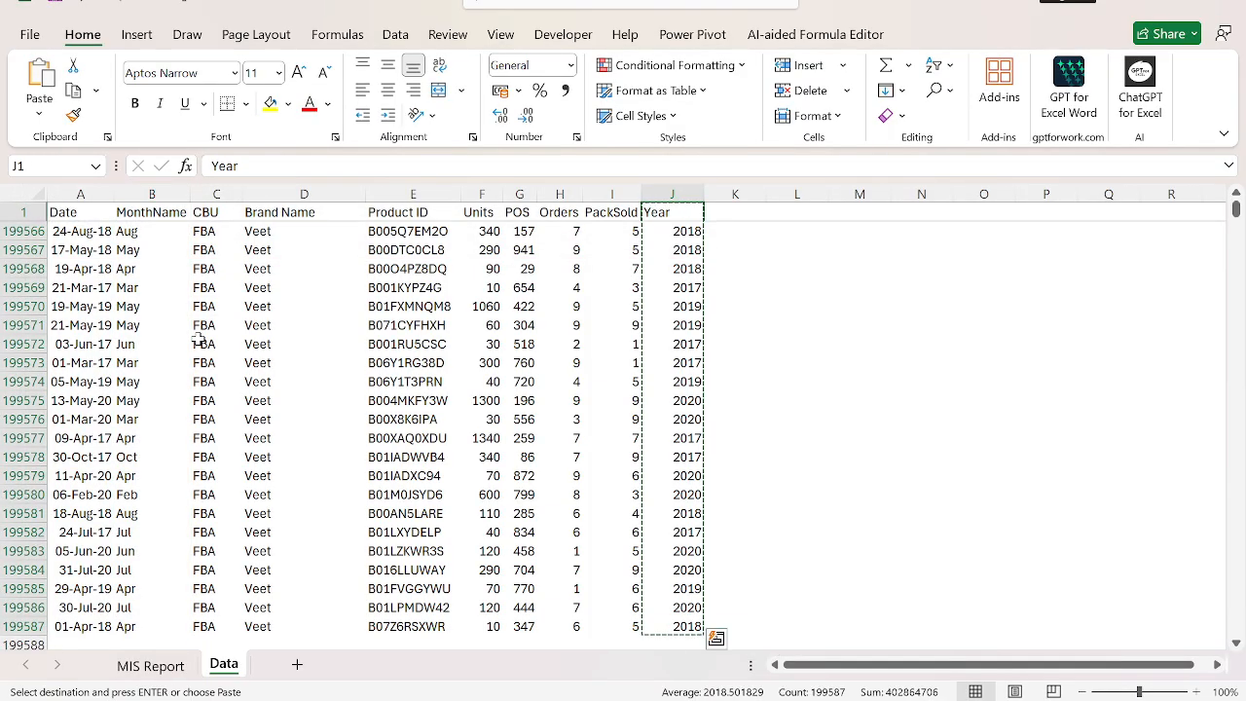
pyautogui.hotkey('ctrl', 'pageup')
pyautogui.press('Right')
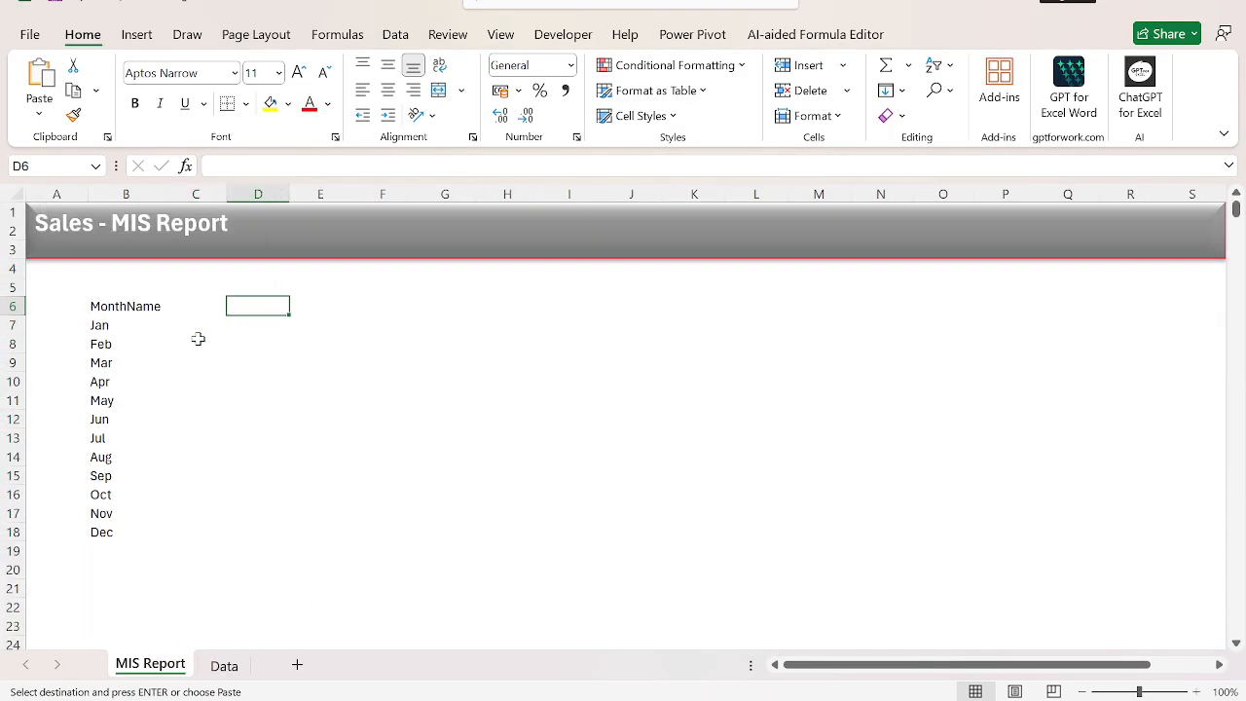
pyautogui.hotkey('ctrl', 'v')
pyautogui.press('alt')
pyautogui.press('a')
pyautogui.press('m')
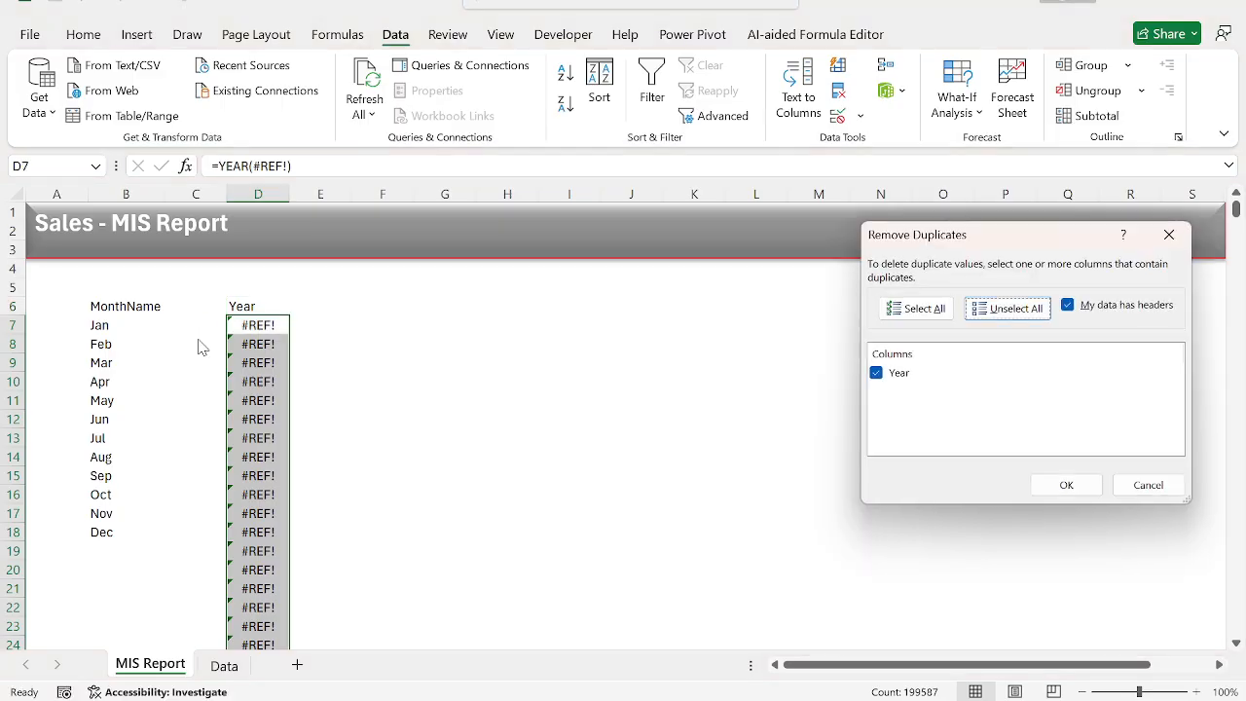
pyautogui.press('Escape')
pyautogui.write('y')
pyautogui.press('Return')
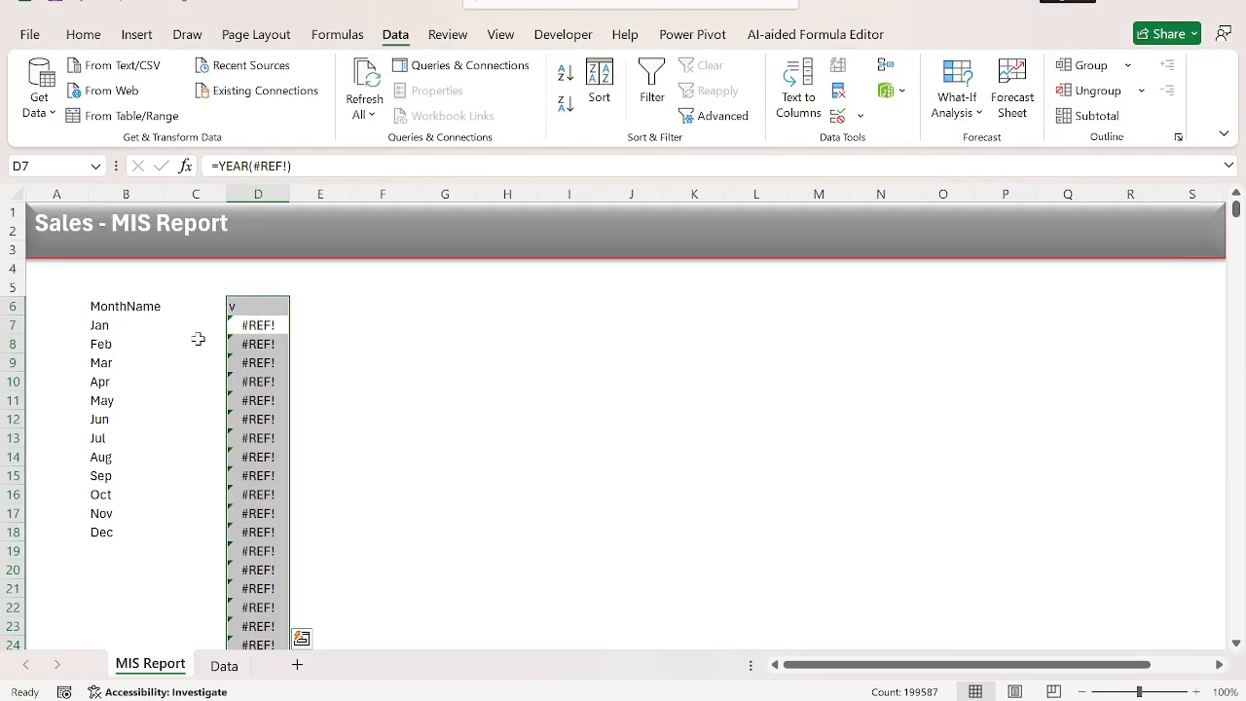
# Copy the Data sheet's Year column and paste it as values only into D6 of the MIS Report sheet.
pyautogui.press('Up')
pyautogui.hotkey('ctrl', 'pagedown')
pyautogui.hotkey('ctrl', 'Up')
pyautogui.hotkey('ctrl', 'shift', 'Down')
pyautogui.hotkey('ctrl', 'c')
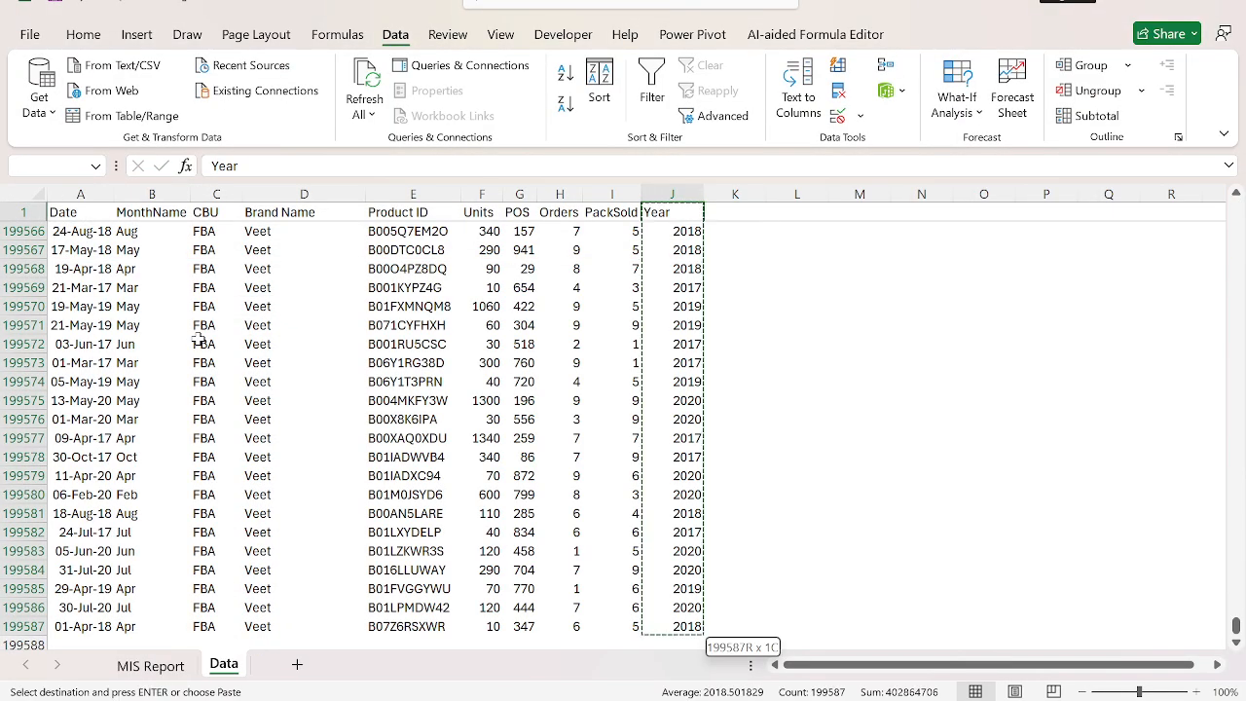
pyautogui.hotkey('ctrl', 'pageup')
pyautogui.hotkey('ctrl', 'alt', 'v')
pyautogui.press('v')
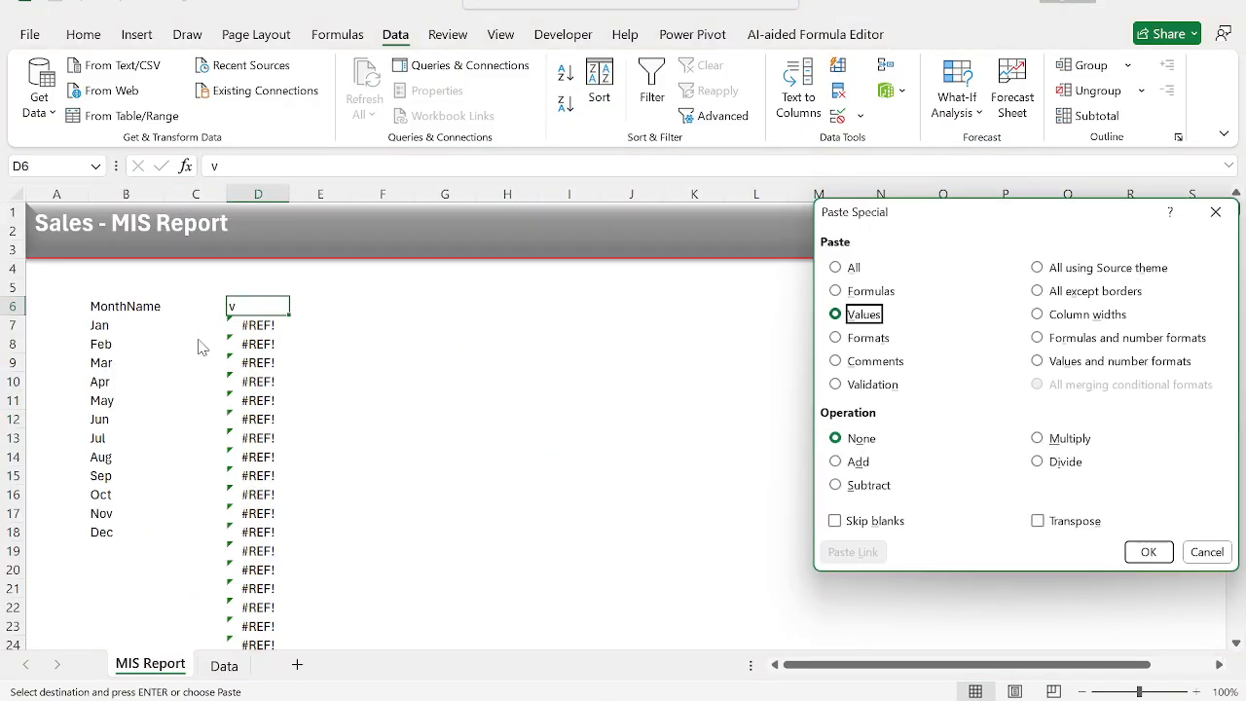
pyautogui.press('Return')
# Remove the duplicate values from the pasted Year column.
pyautogui.hotkey('alt', 'a')
pyautogui.press('m')
pyautogui.press('Return')
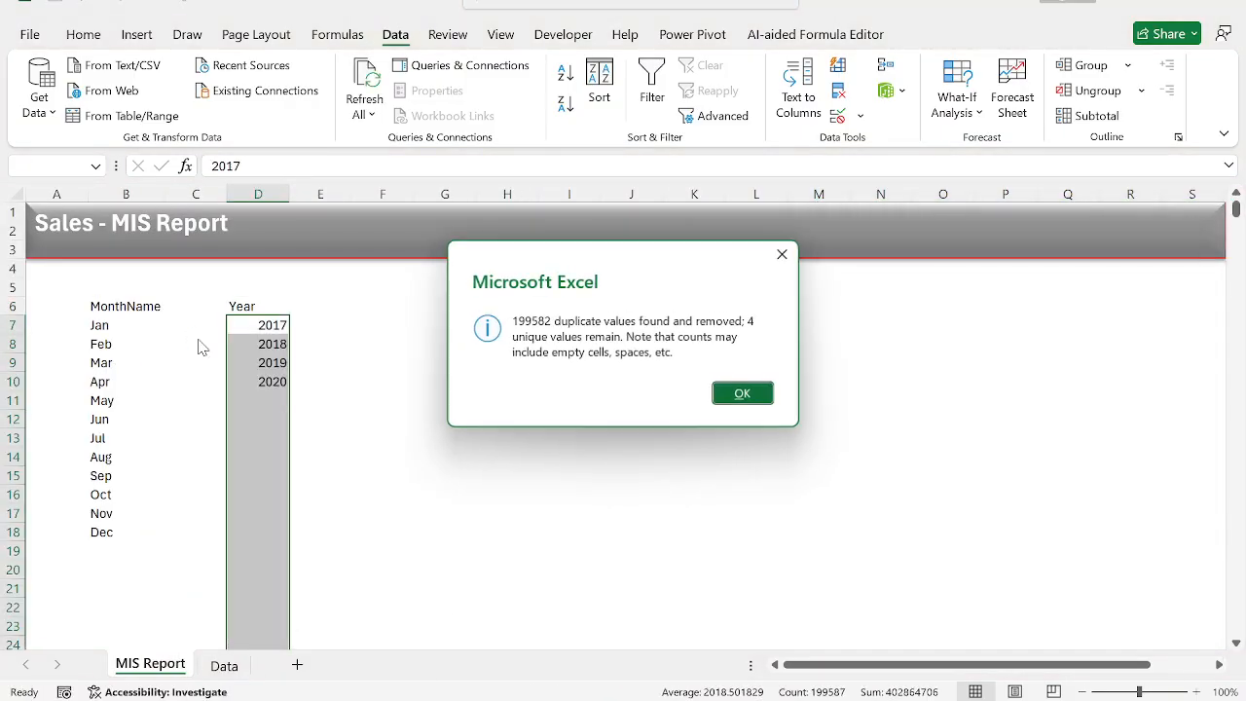
pyautogui.press('Return')
# Move the Year header and its list of years down one row to start at D7.
pyautogui.press('Right')
pyautogui.press('Up')
pyautogui.press('Left')
pyautogui.hotkey('ctrl', 'shift', 'Down')
pyautogui.hotkey('ctrl', 'x')
pyautogui.press('Down')
pyautogui.hotkey('ctrl', 'v')
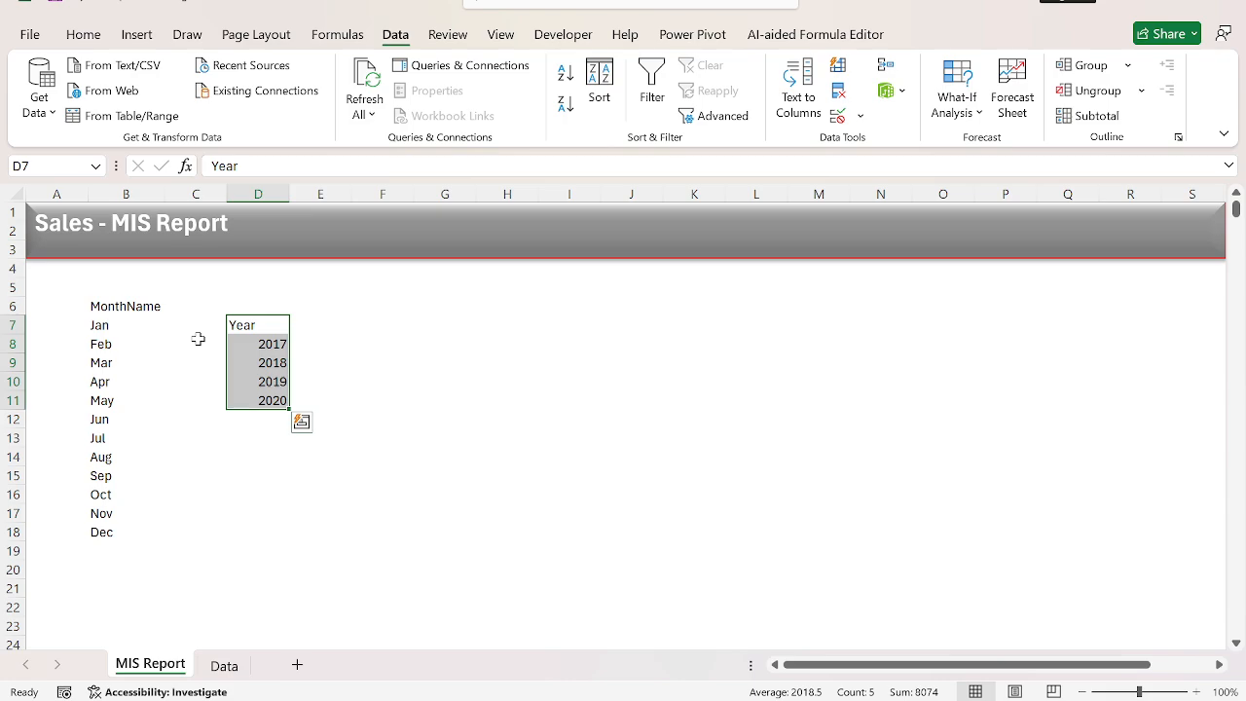
# Copy the years 2017 to 2020 and paste them transposed as values across row 6, starting at C6.
pyautogui.press('Down')
pyautogui.hotkey('ctrl', 'shift', 'Down')
pyautogui.hotkey('ctrl', 'c')
pyautogui.press('Up')
pyautogui.press('Up')
pyautogui.press('Left')
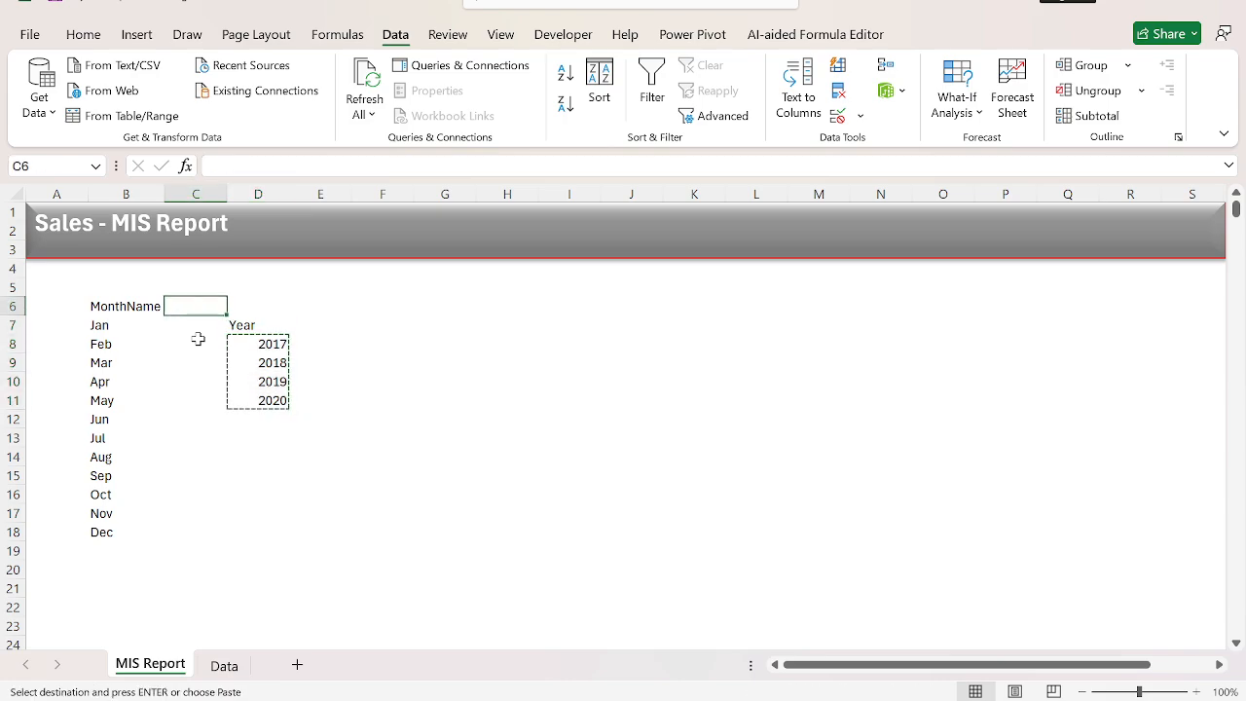
pyautogui.hotkey('ctrl', 'alt', 'v')
pyautogui.press('v')
pyautogui.press('e')
pyautogui.press('Return')
pyautogui.press('Escape')
# Delete the vertical Year list with its header from D7:D11.
pyautogui.press('Down')
pyautogui.press('Down')
pyautogui.press('Right')
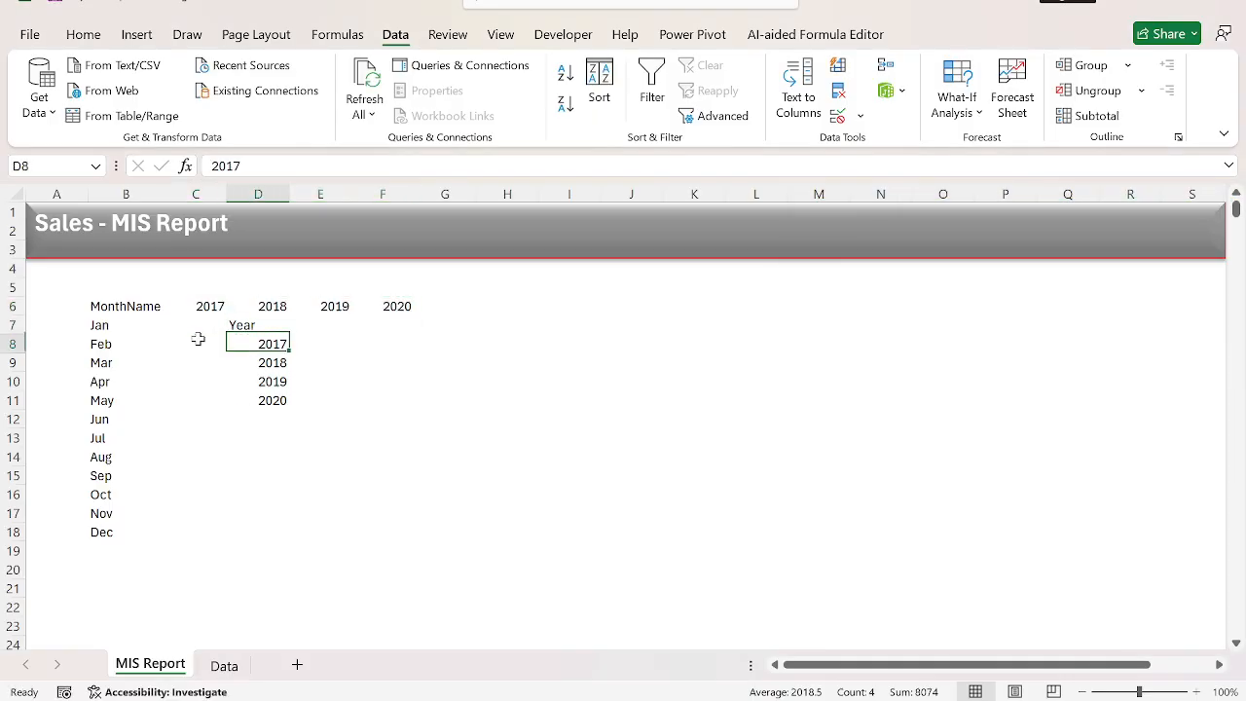
pyautogui.press('Up')
pyautogui.hotkey('ctrl', 'shift', 'Down')
pyautogui.press('Delete')
# Apply all borders to the month-by-year table in B6:F18.
pyautogui.press('Left')
pyautogui.press('Up')
pyautogui.press('Left')
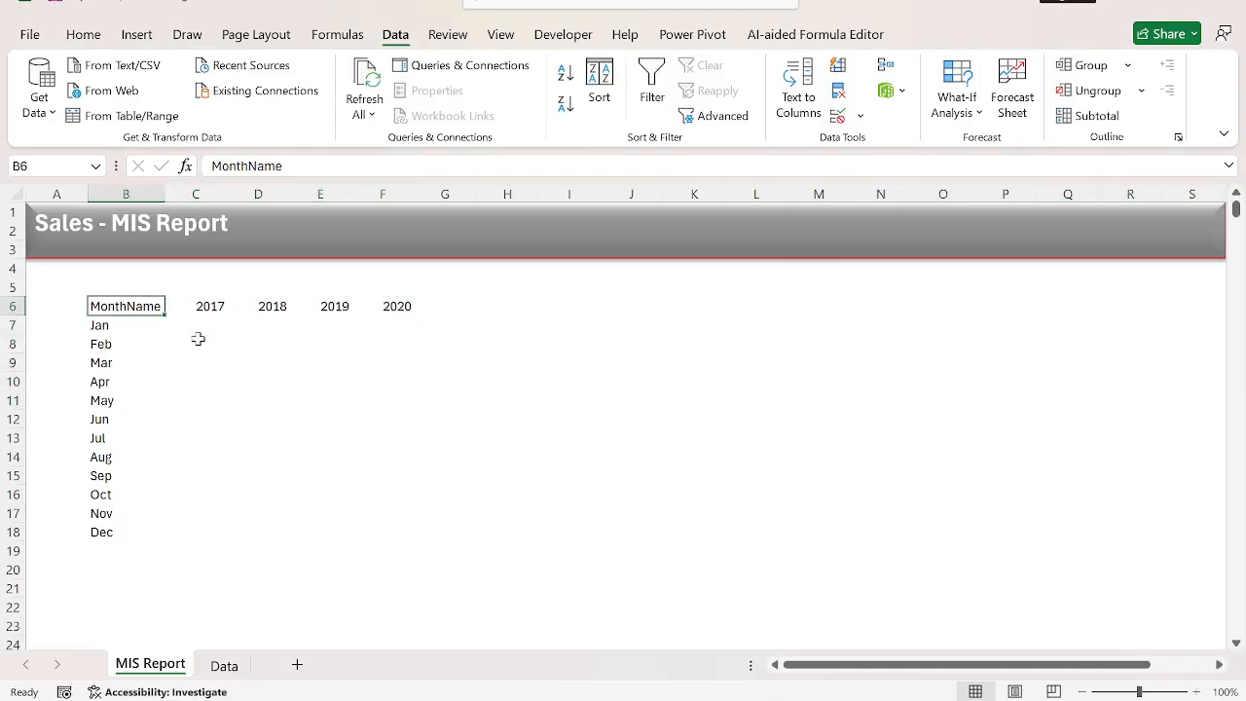
pyautogui.hotkey('ctrl', 'a')
pyautogui.hotkey('alt', 'h')
pyautogui.press('b')
pyautogui.press('a')
pyautogui.press('Right')
pyautogui.press('Right')
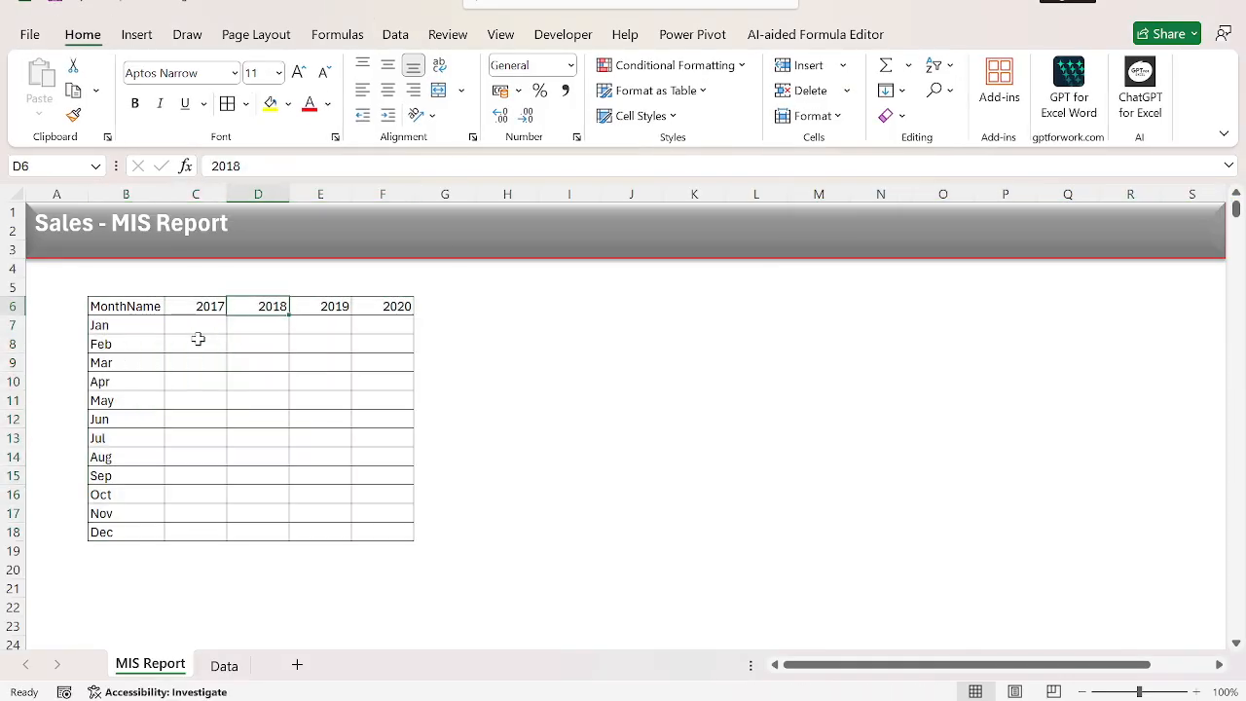
# Centre the year headers in C6:F6.
pyautogui.press('Left')
pyautogui.hotkey('ctrl', 'shift', 'Right')
pyautogui.hotkey('alt', 'h')
pyautogui.press('a')
pyautogui.press('c')
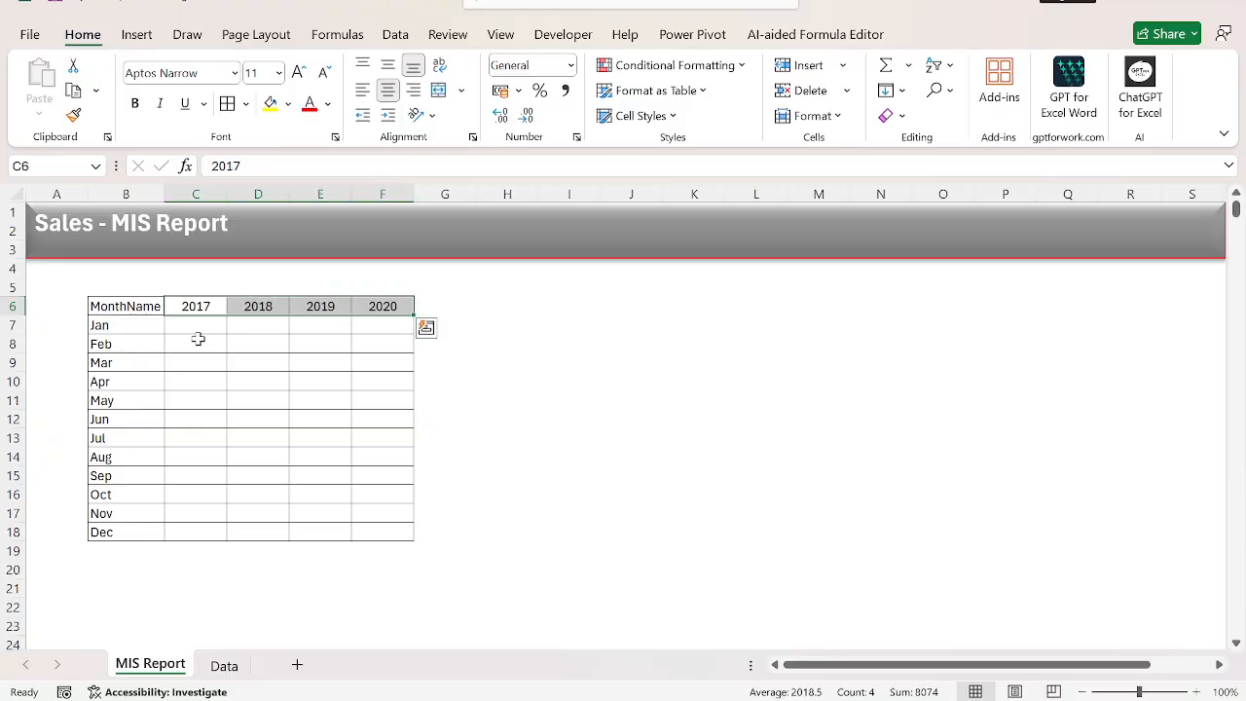
# Rename the MonthName header in B6 as "Month".
pyautogui.press('Left')
pyautogui.hotkey('ctrl', 'shift', 'Right')
pyautogui.press('Left')
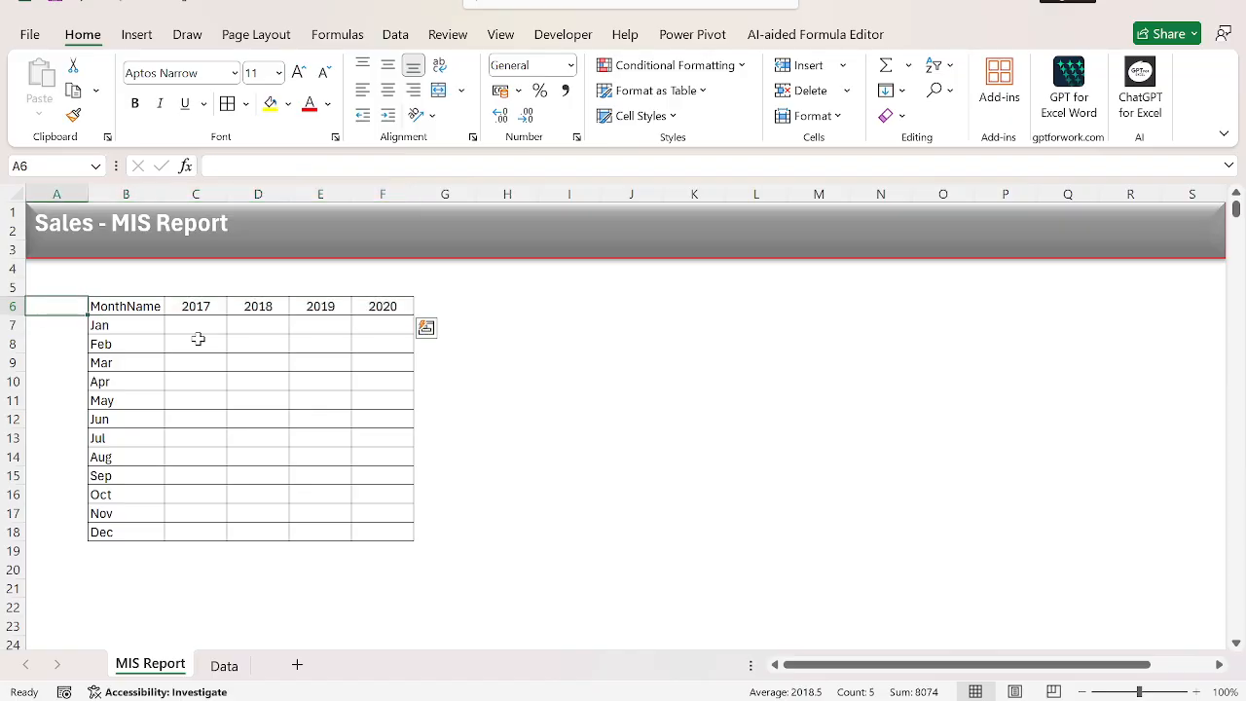
pyautogui.press('Right')
pyautogui.write('Mon')
pyautogui.press('Return')
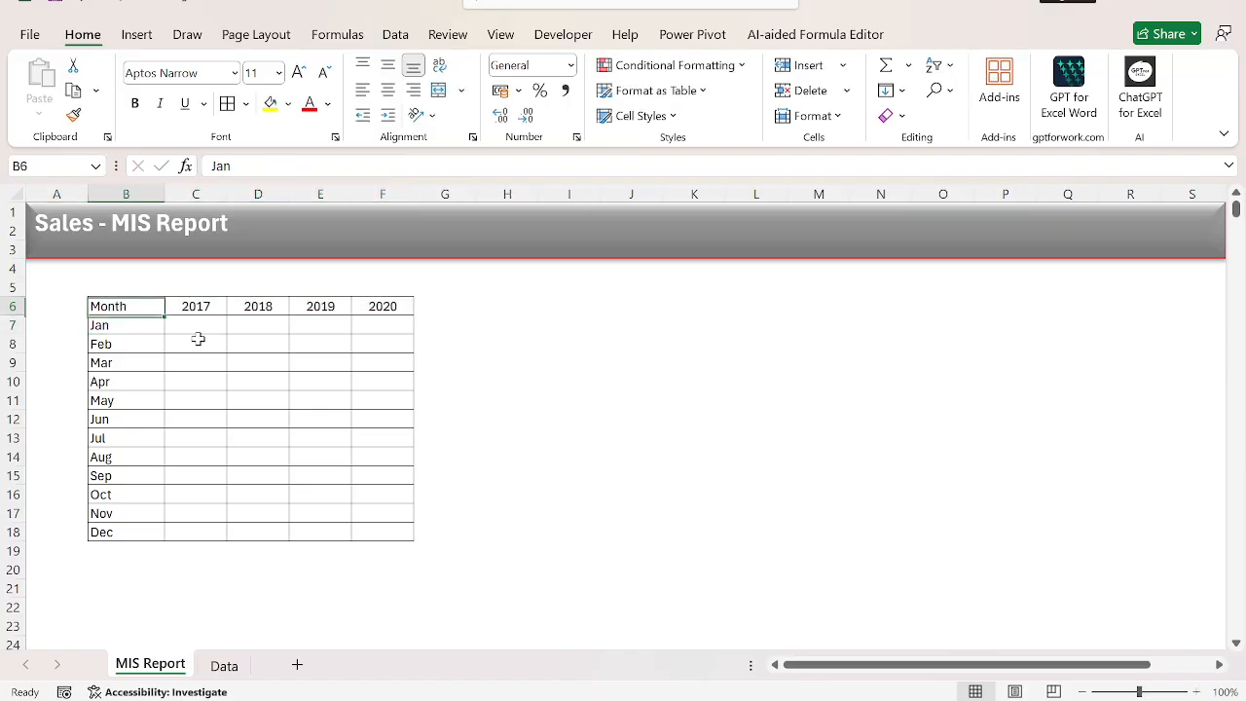
# Fill the table's header row B6:F6 with light grey and make it bold.
pyautogui.press('Up')
pyautogui.hotkey('ctrl', 'shift', 'Right')
pyautogui.click(288, 103)
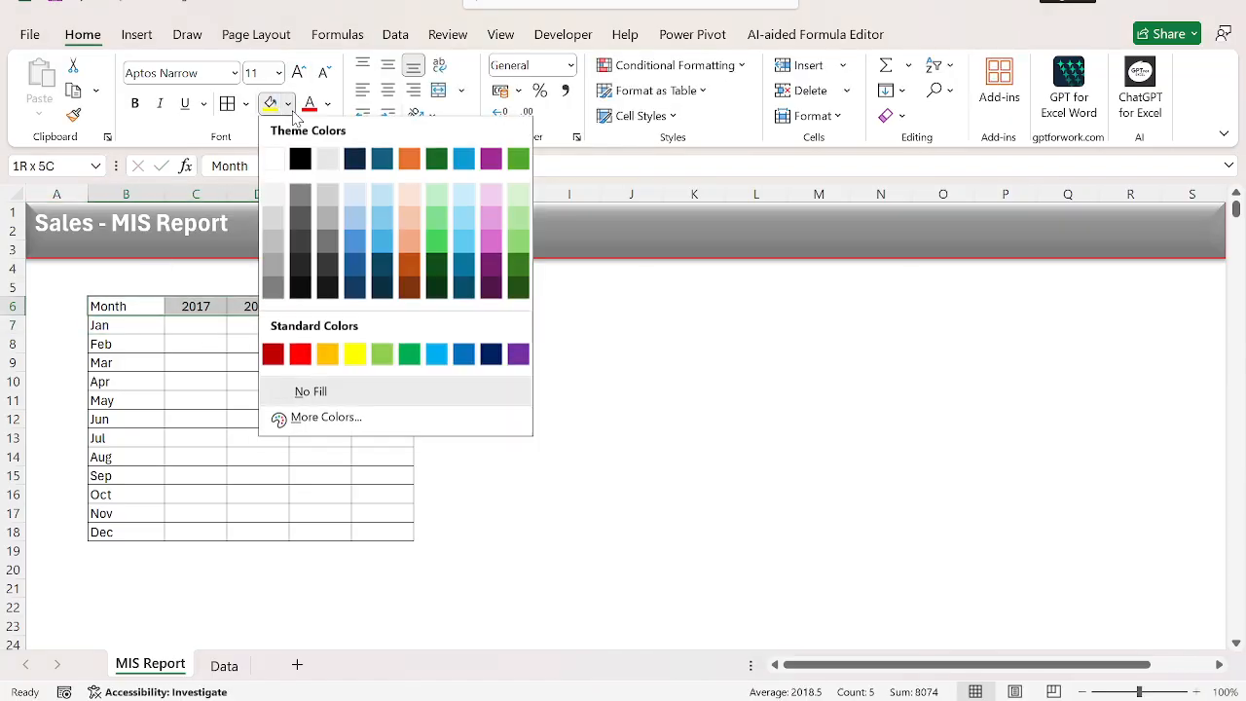
pyautogui.click(276, 227)
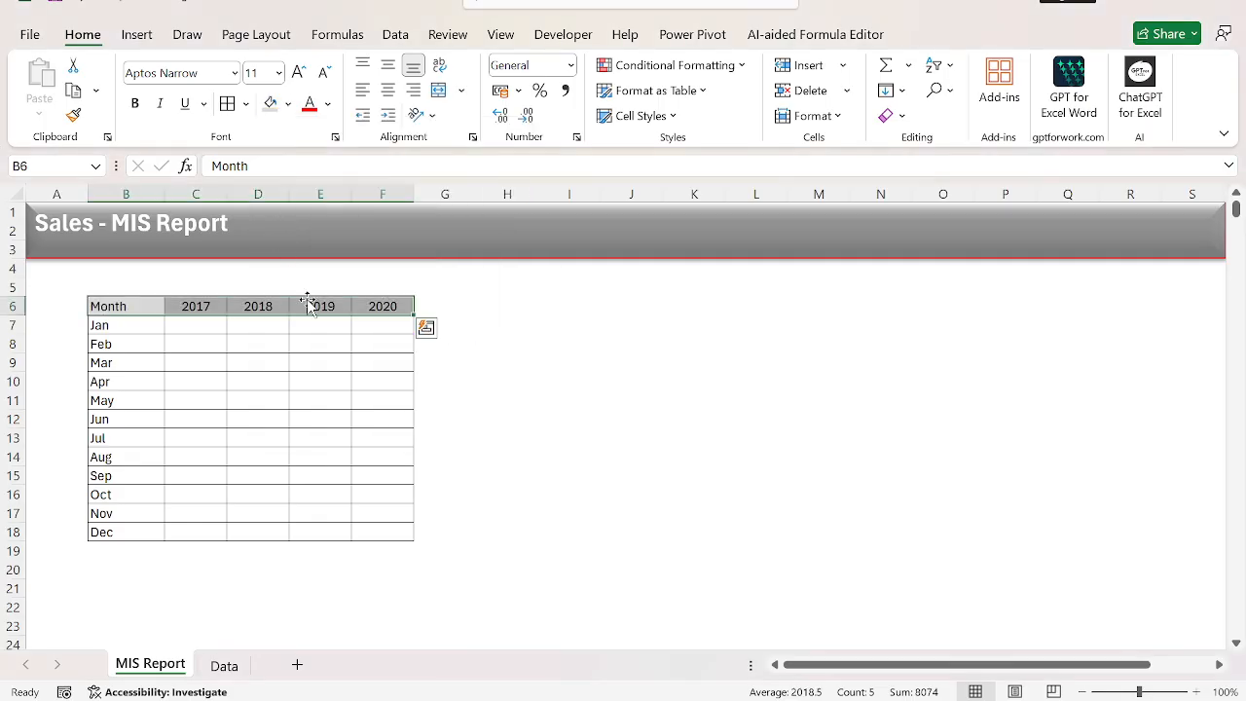
pyautogui.hotkey('ctrl', 'b')
# Move the whole month-by-year table one column left so it starts at A6.
pyautogui.hotkey('ctrl', 'shift', 'Down')
pyautogui.hotkey('ctrl', 'x')
pyautogui.press('Left')
pyautogui.hotkey('ctrl', 'v')
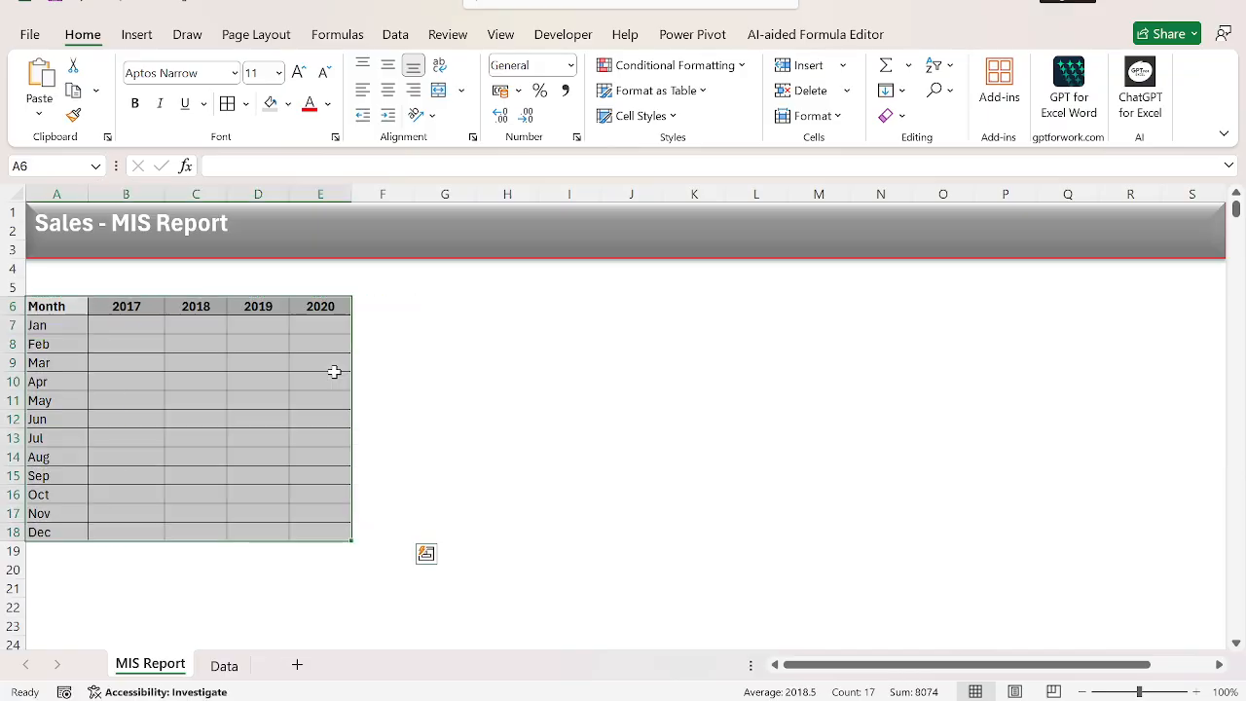
# Start a SUMIFS formula in B7 with the Data sheet's Orders column, $H:$H, as the sum range.
pyautogui.press('Right')
pyautogui.press('Down')
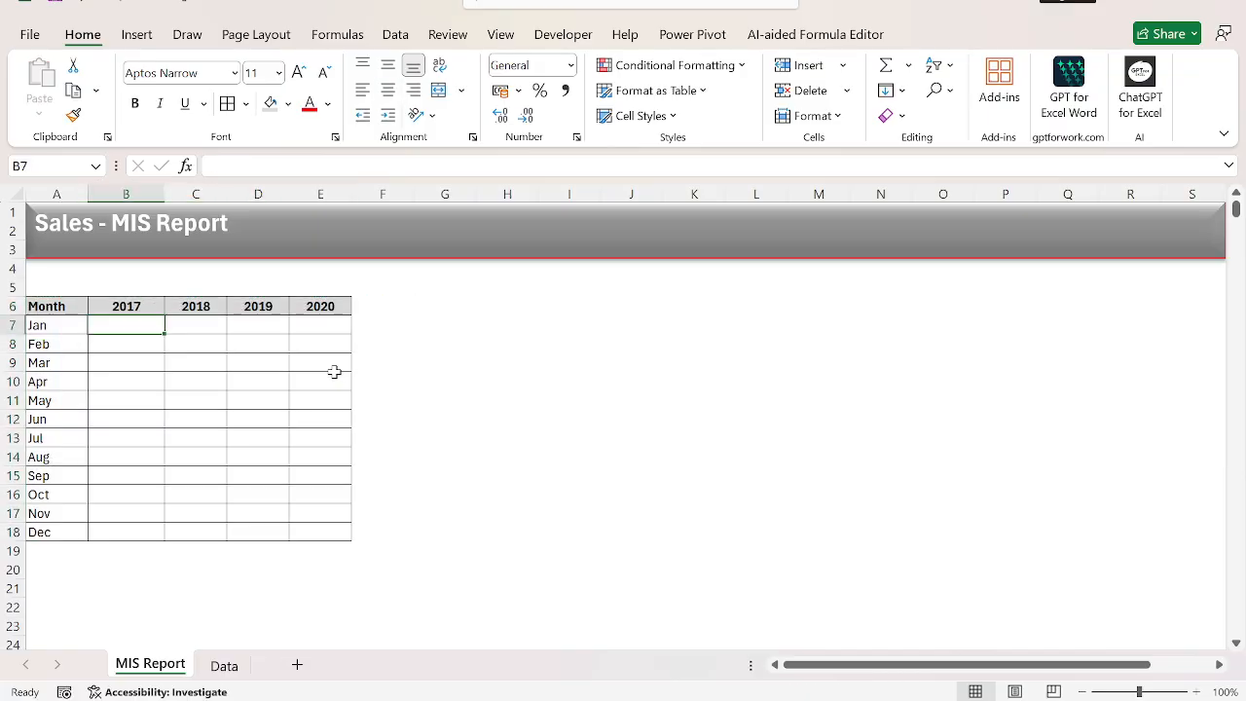
pyautogui.write('=ave')
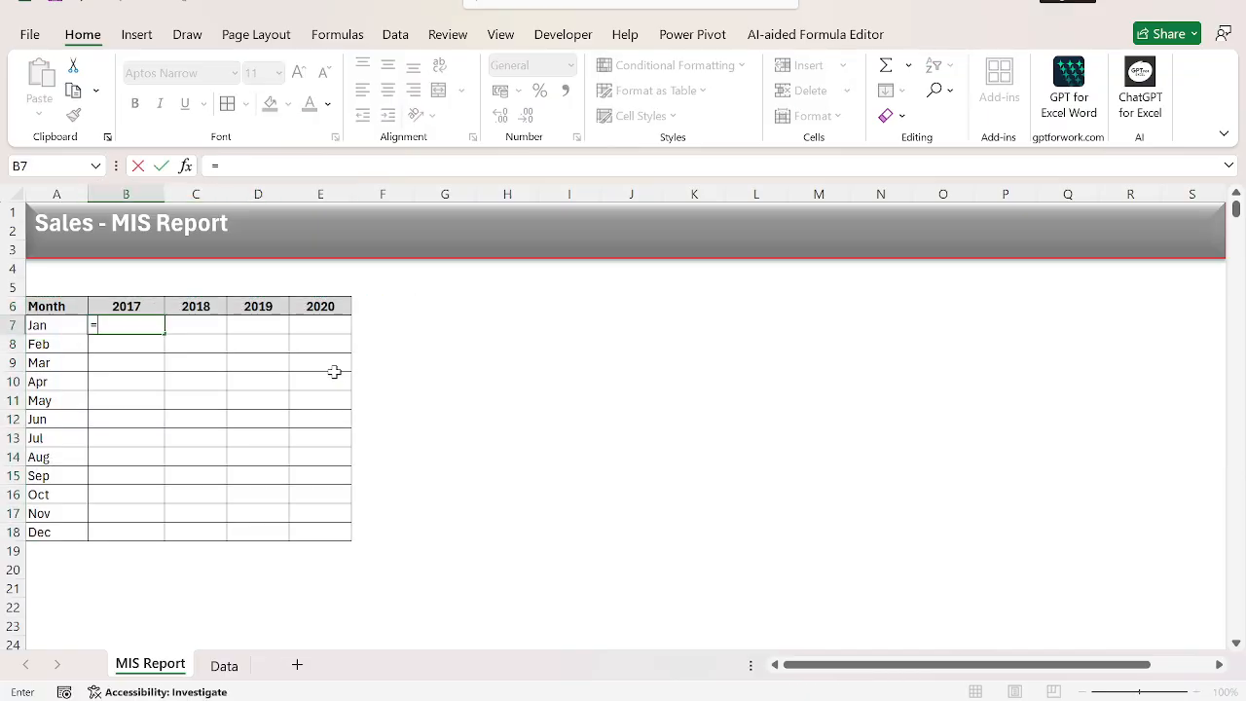
pyautogui.press('BackSpace')
pyautogui.press('BackSpace')
pyautogui.press('BackSpace')
pyautogui.write('sumifs')
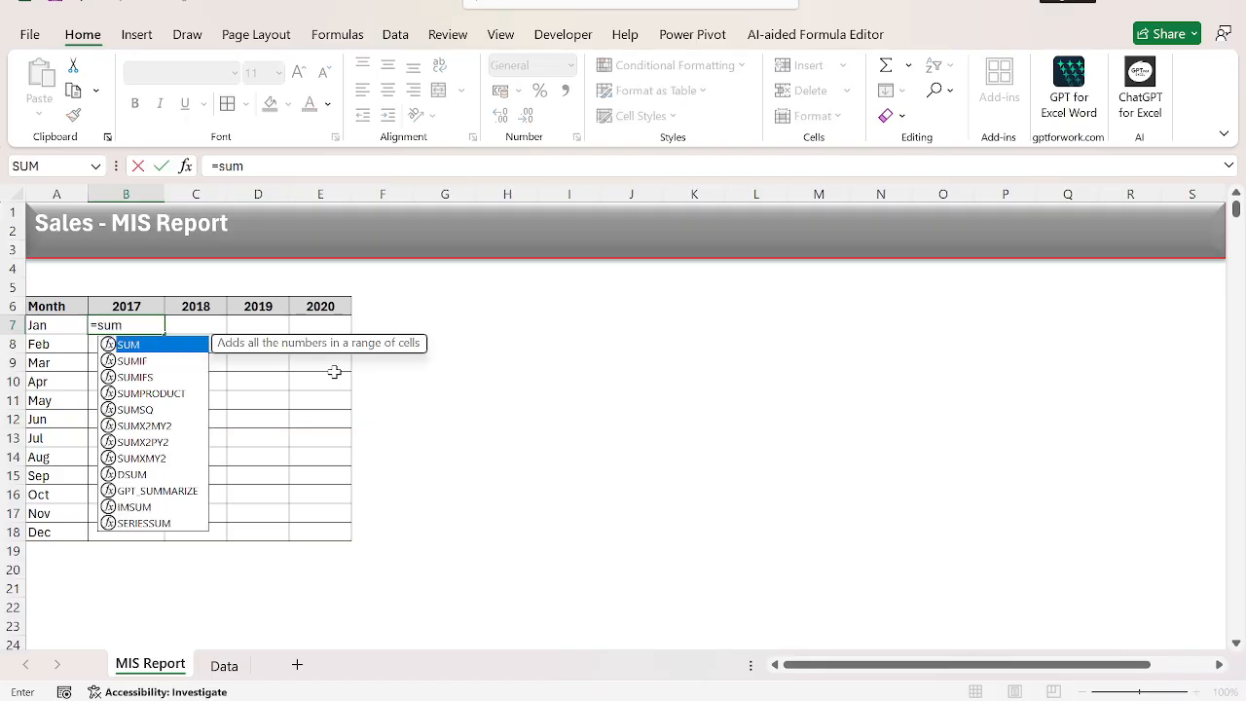
pyautogui.press('Tab')
pyautogui.hotkey('ctrl', 'pagedown')
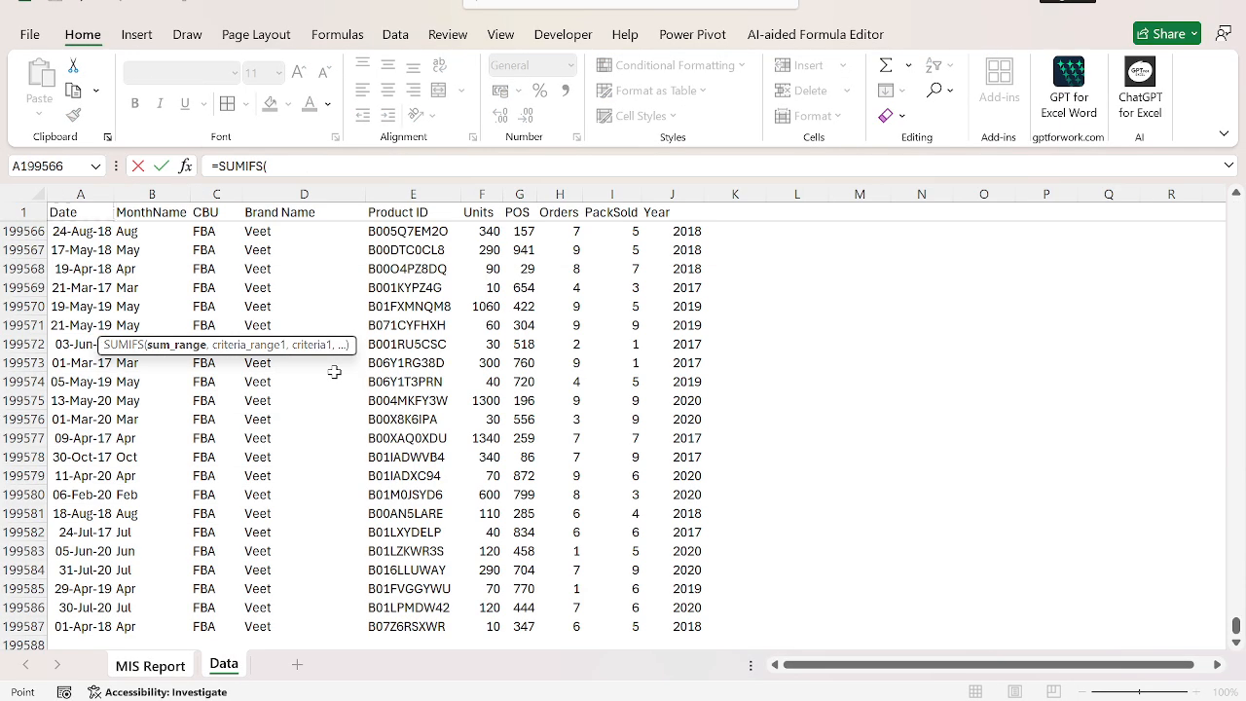
pyautogui.hotkey('ctrl', 'Up')
pyautogui.press('Right')
pyautogui.hotkey('ctrl', 'Right')
pyautogui.press('Left')
pyautogui.press('Left')
pyautogui.hotkey('ctrl', 'space')
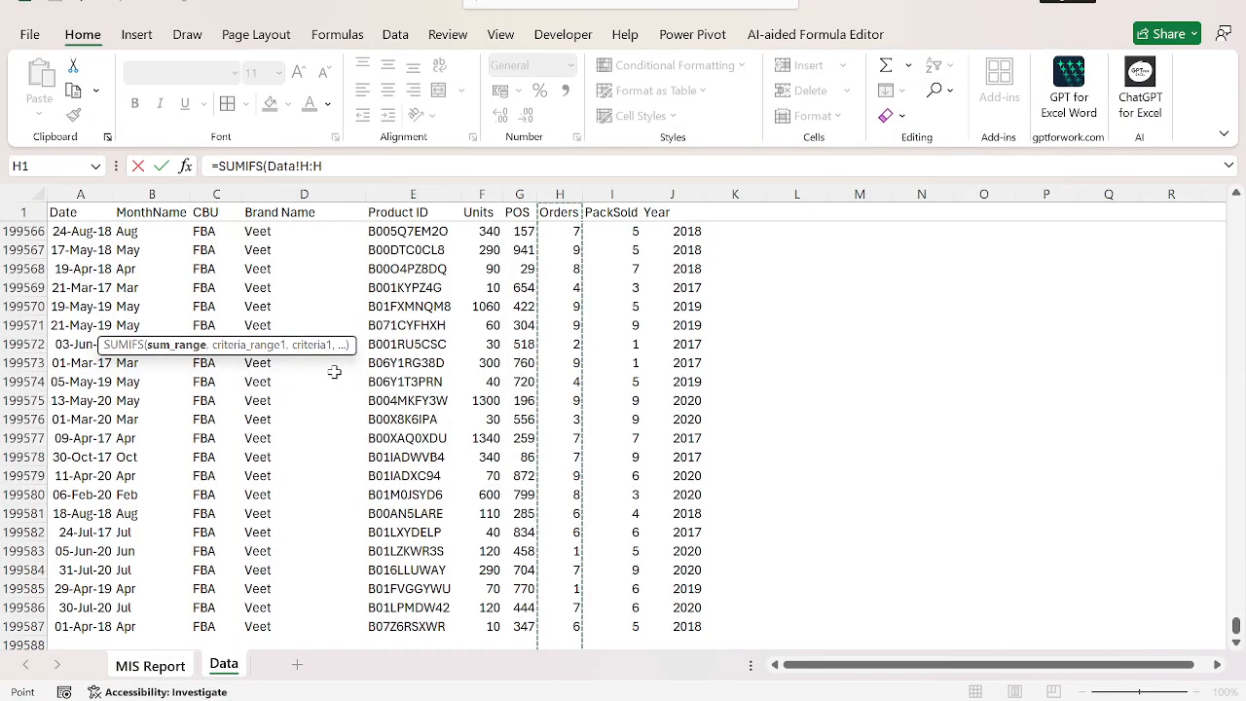
pyautogui.press('F4')
pyautogui.write(',')
# Add the year condition to the formula, matching Data column $J:$J against the report's year header B$6.
pyautogui.hotkey('ctrl', 'pageup')
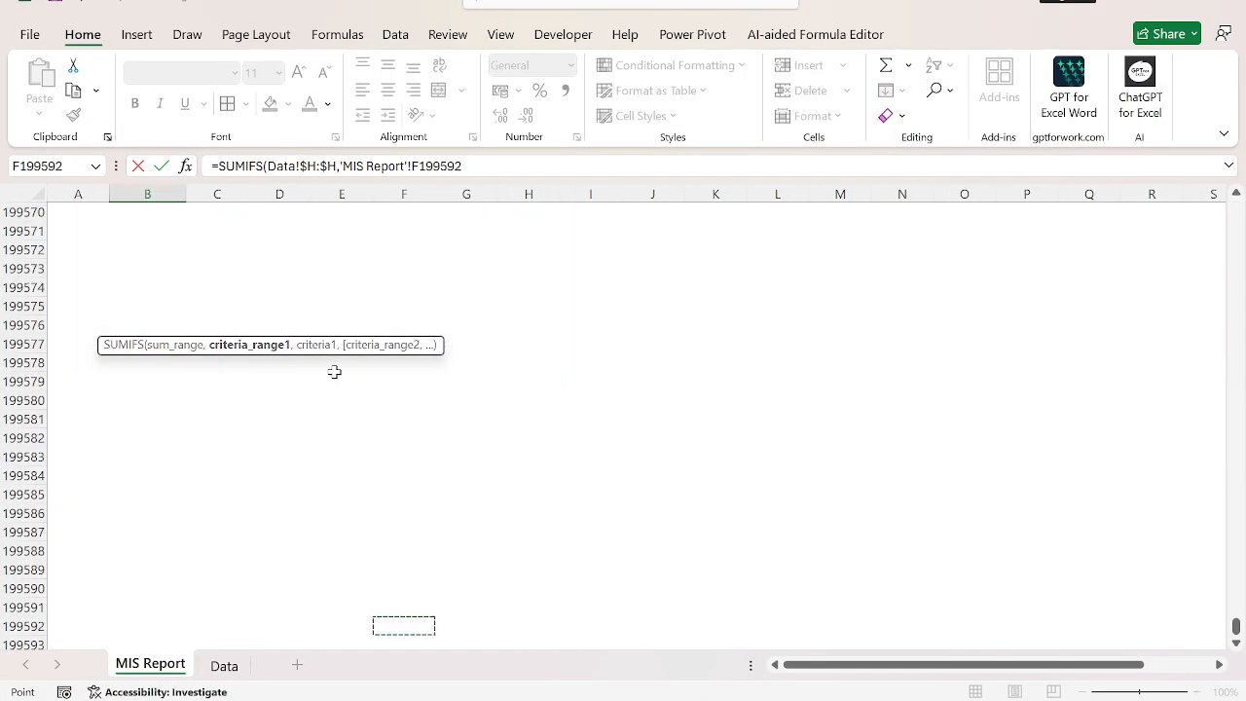
pyautogui.hotkey('ctrl', 'pagedown')
pyautogui.hotkey('ctrl', 'Up')
pyautogui.hotkey('ctrl', 'Right')
pyautogui.hotkey('ctrl', 'space')
pyautogui.press('F4')
pyautogui.write(',')
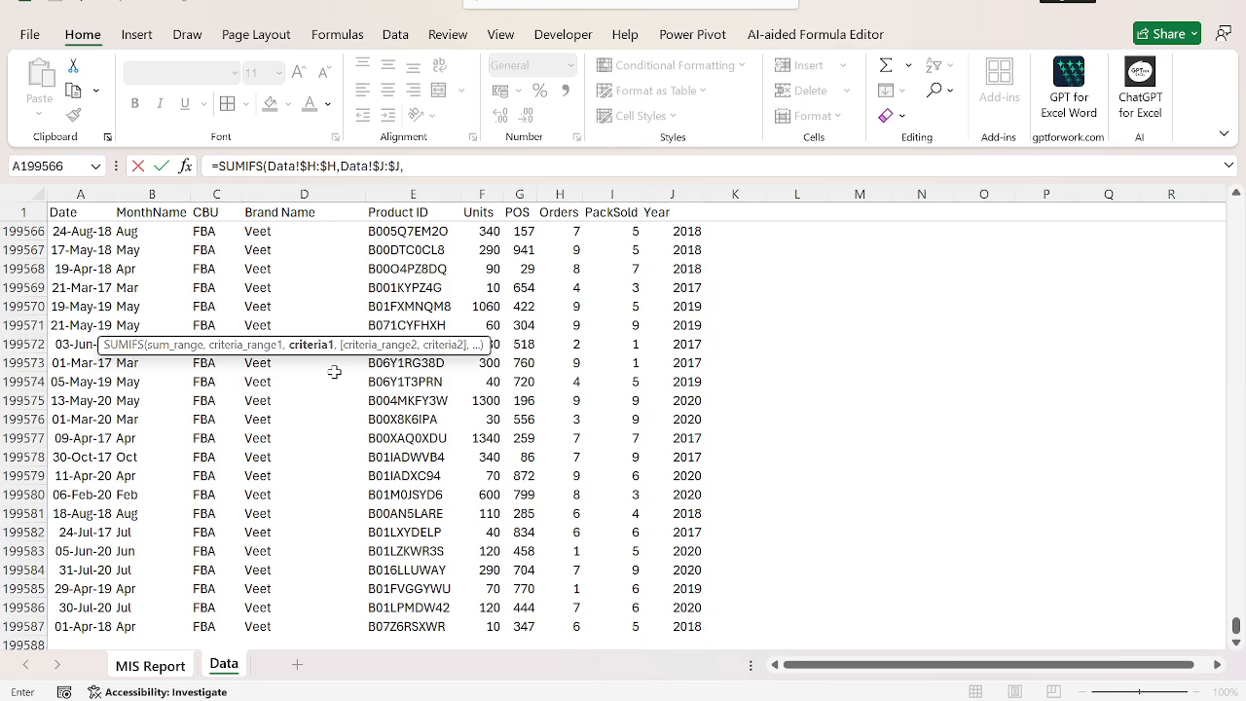
pyautogui.hotkey('ctrl', 'pageup')
pyautogui.hotkey('ctrl', 'Up')
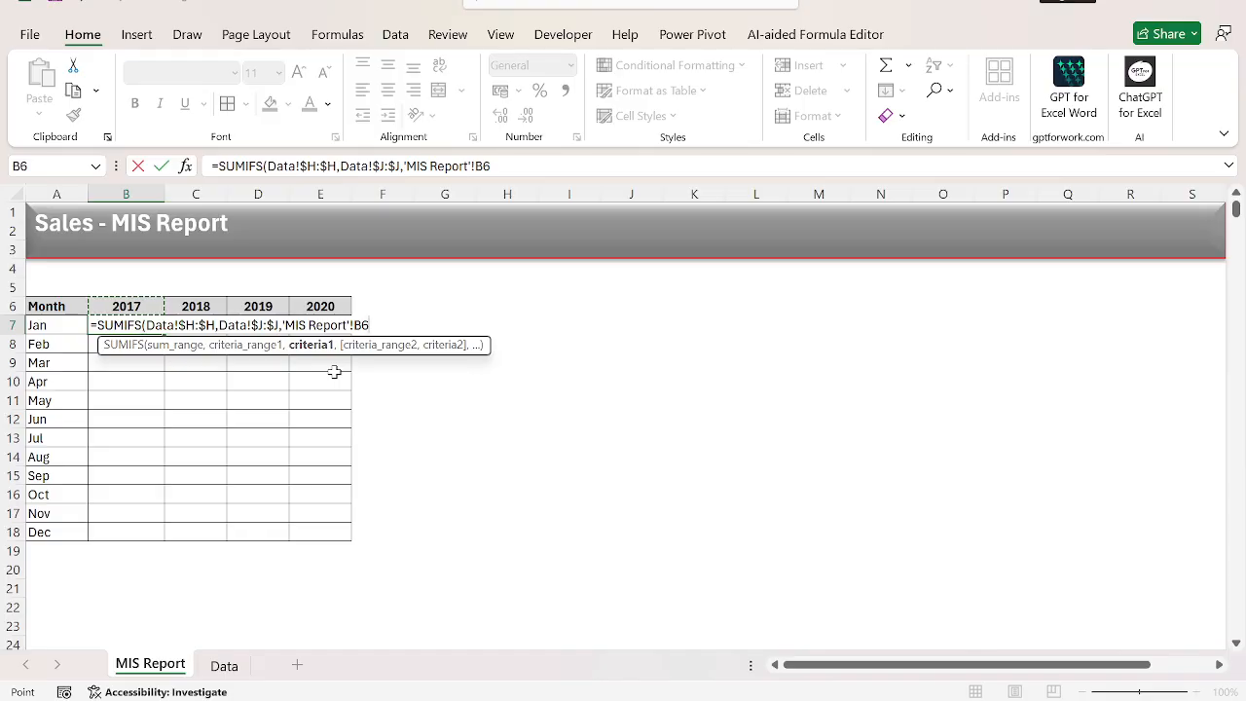
pyautogui.press('F4')
pyautogui.press('F4')
pyautogui.write(',')
# Add the month condition matching Data column $B:$B against $A7, and enter the formula in B7.
pyautogui.press('Left')
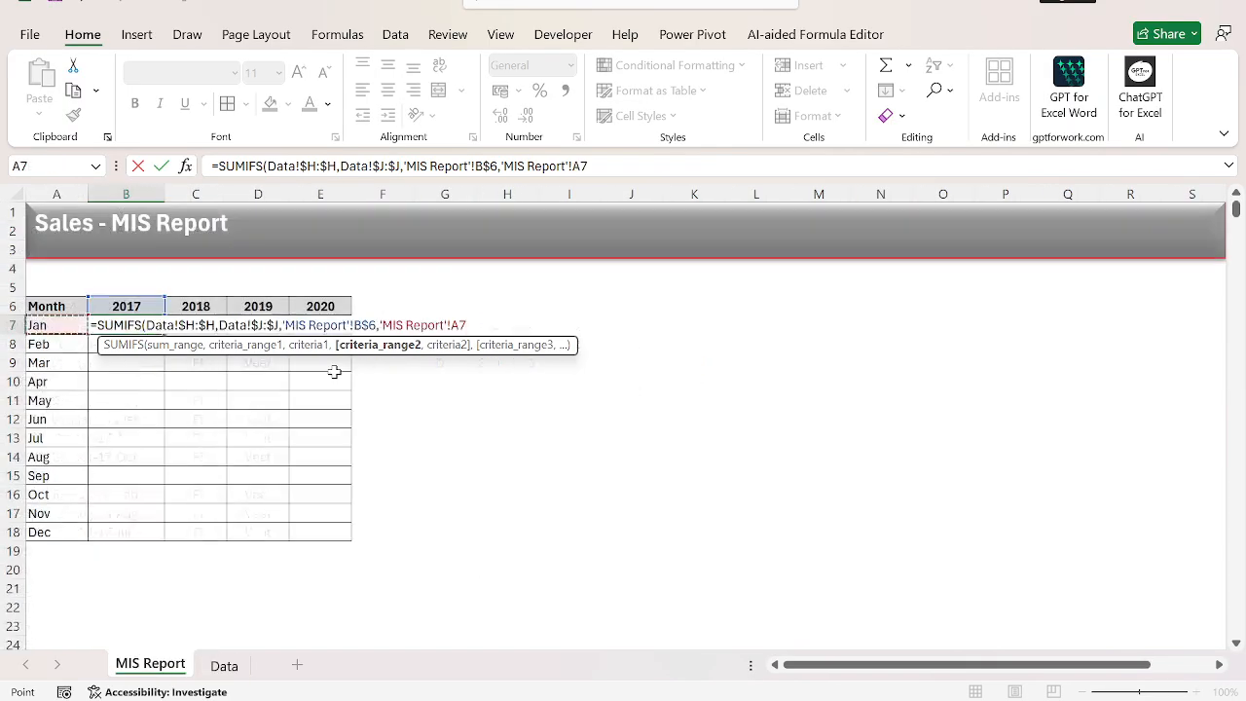
pyautogui.hotkey('ctrl', 'pagedown')
pyautogui.press('Right')
pyautogui.hotkey('ctrl', 'space')
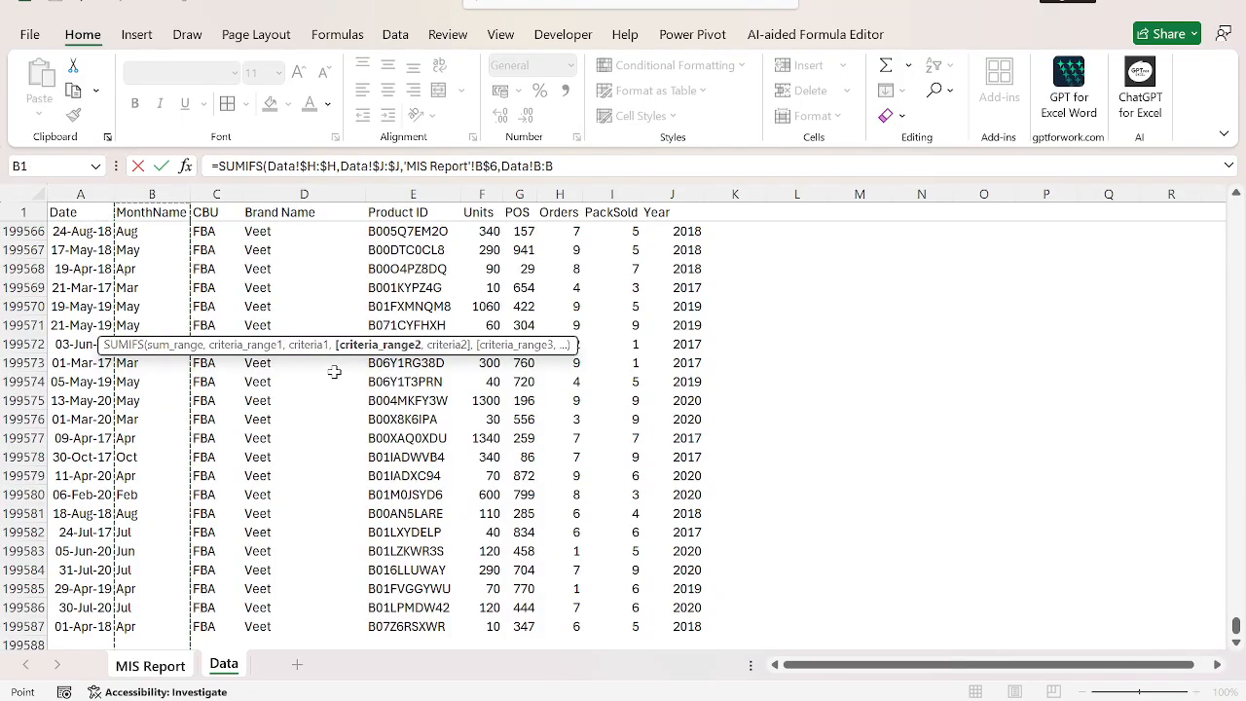
pyautogui.write(',')
pyautogui.hotkey('ctrl', 'pageup')
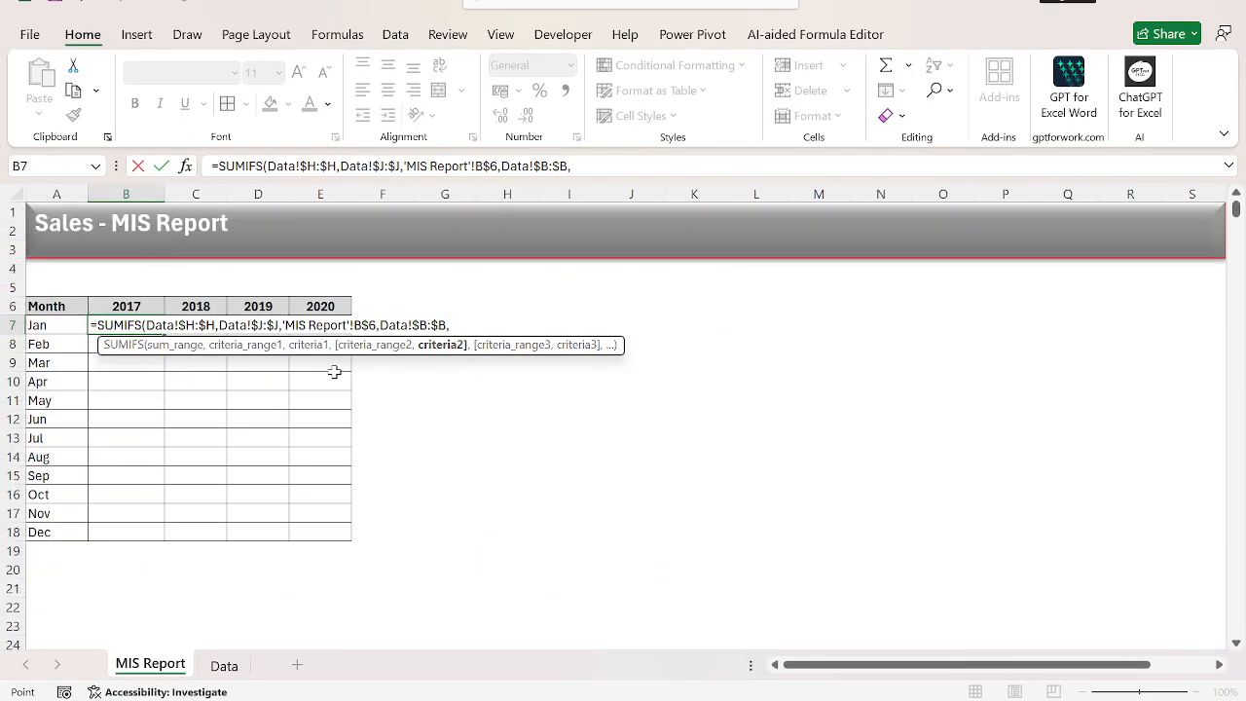
pyautogui.press('Left')
pyautogui.press('F4')
pyautogui.press('F4')
pyautogui.press('F4')
pyautogui.press('Return')
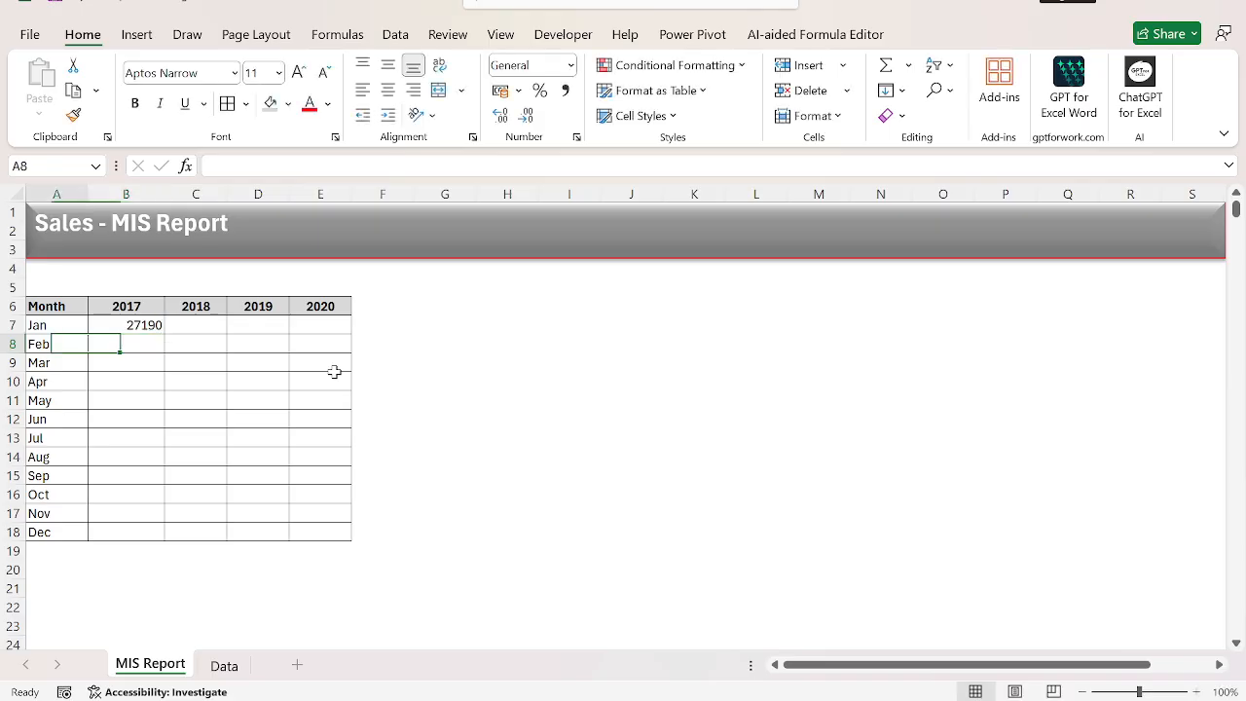
# Fill the B7 formula down to the Dec row and across to the 2020 column.
pyautogui.press('Down')
pyautogui.press('Down')
pyautogui.press('Down')
pyautogui.press('Down')
pyautogui.press('Down')
pyautogui.press('Down')
pyautogui.press('Down')
pyautogui.press('Down')
pyautogui.press('Down')
pyautogui.press('Down')
pyautogui.hotkey('ctrl', 'shift', 'Up')
pyautogui.hotkey('ctrl', 'd')
pyautogui.hotkey('shift', 'Right')
pyautogui.hotkey('shift', 'Right')
pyautogui.hotkey('shift', 'Right')
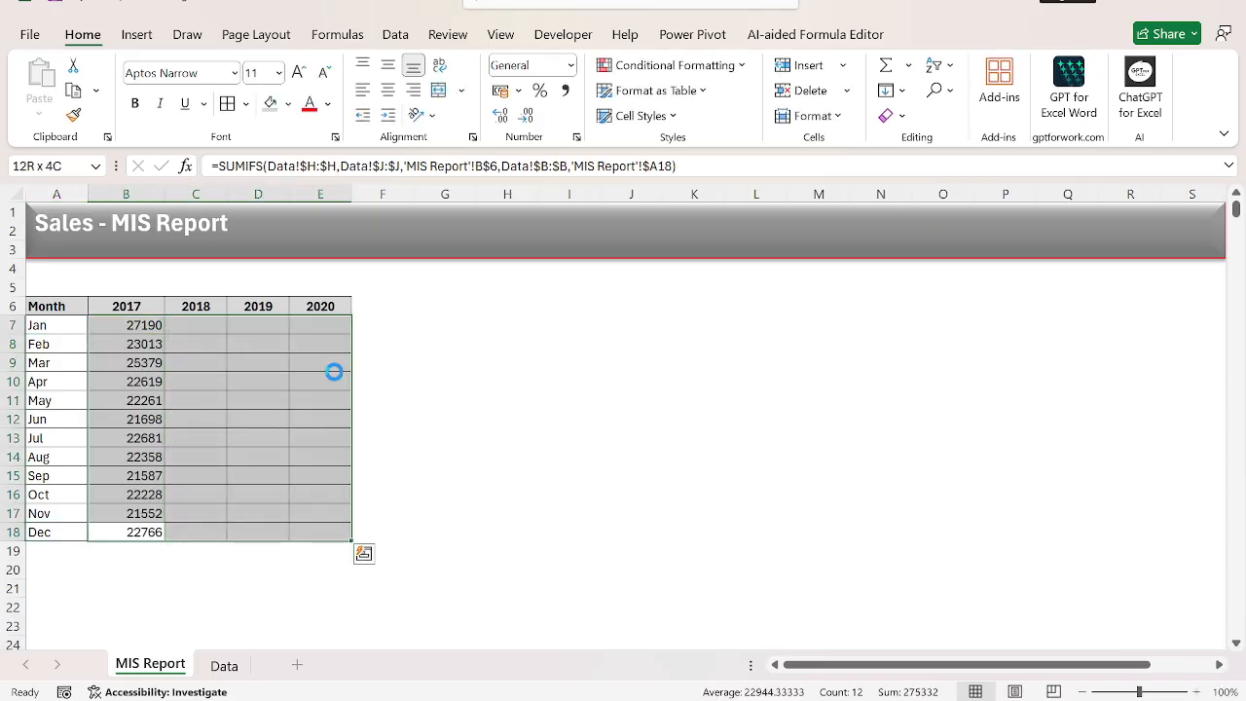
pyautogui.hotkey('ctrl', 'r')
# Centre the monthly figures in B7:E18.
pyautogui.press('Up')
pyautogui.press('Down')
pyautogui.hotkey('ctrl', 'shift', 'Down')
pyautogui.hotkey('ctrl', 'shift', 'Right')
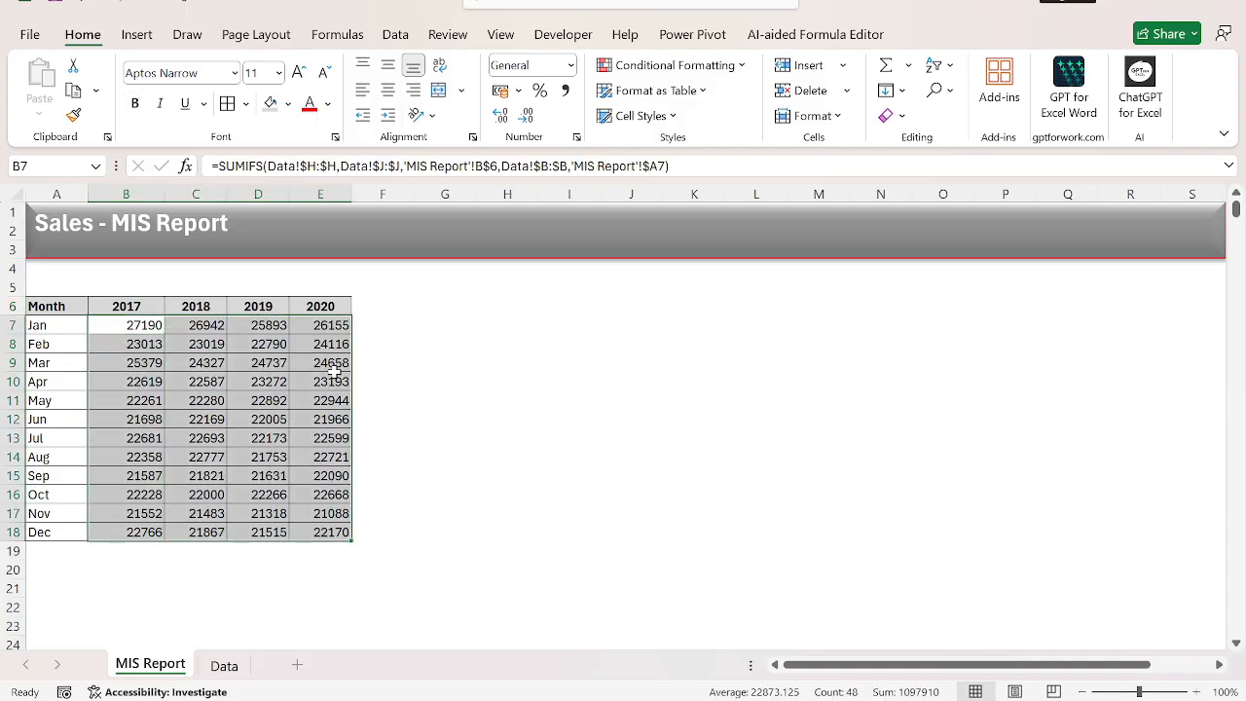
pyautogui.press('Right')
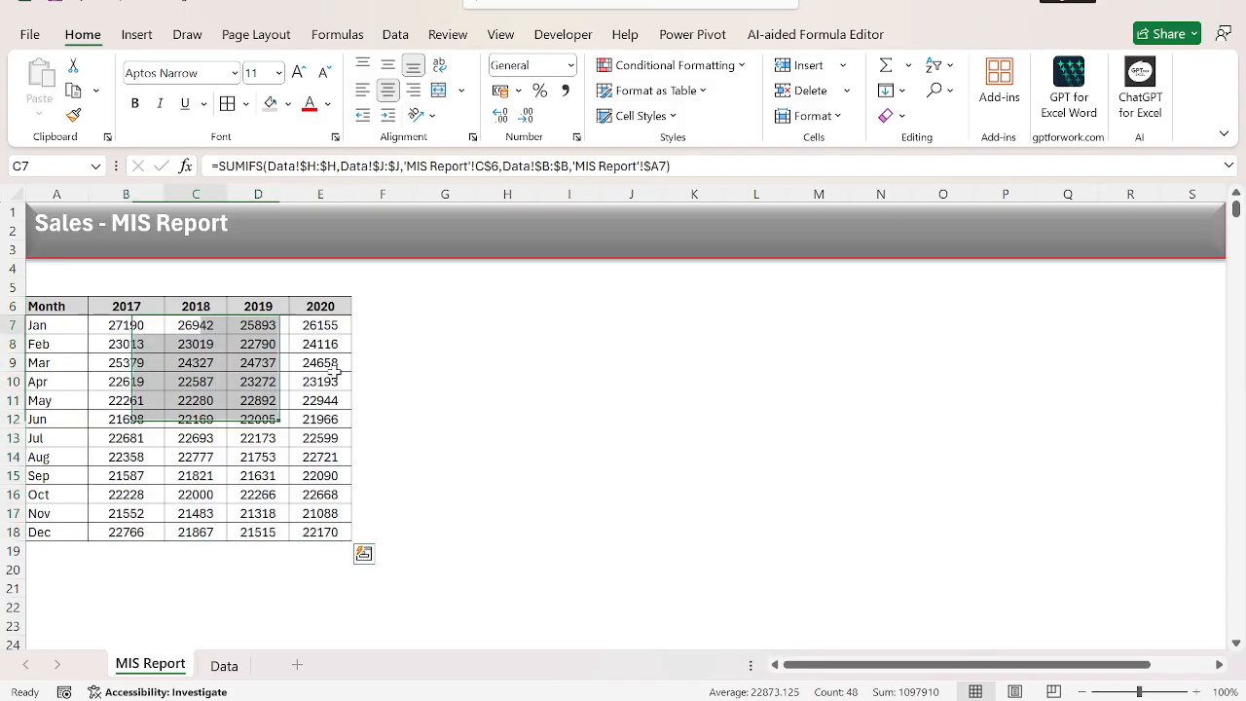
# With B7:B18 selected, extend the B7 formula with a division by a second SUMIFS.
pyautogui.press('Left')
pyautogui.hotkey('ctrl', 'shift', 'Down')
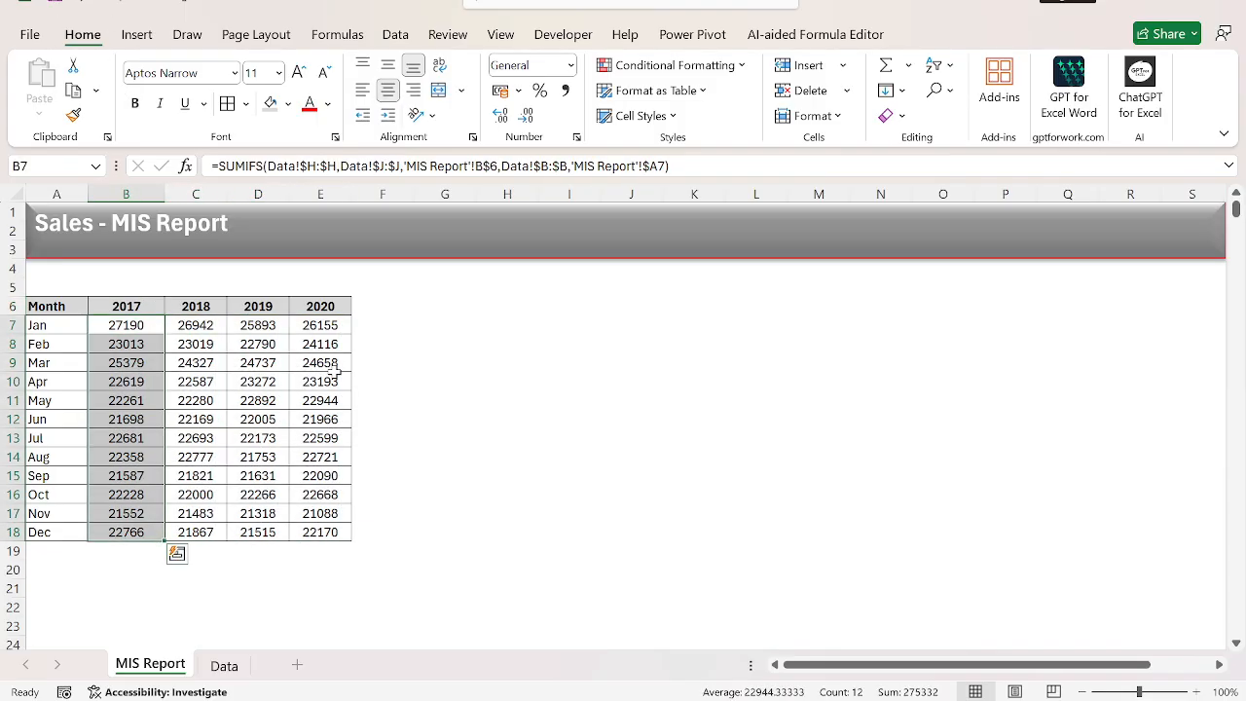
pyautogui.press('F2')
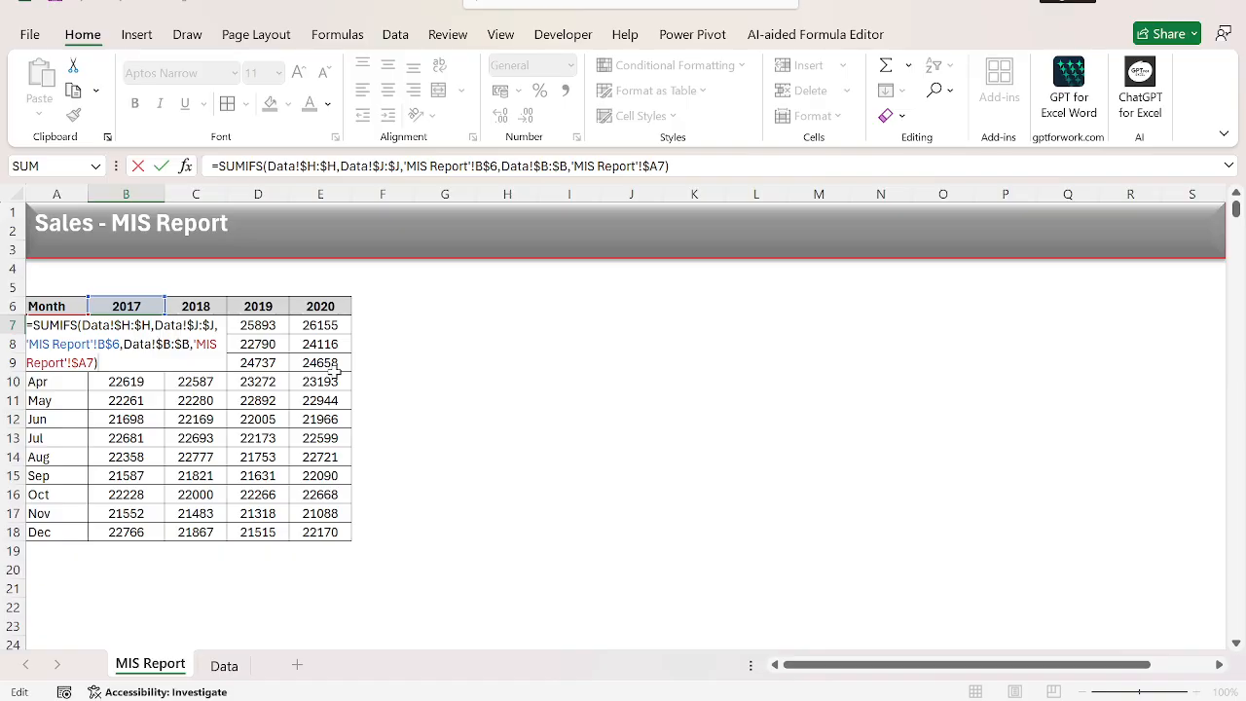
pyautogui.press('Escape')
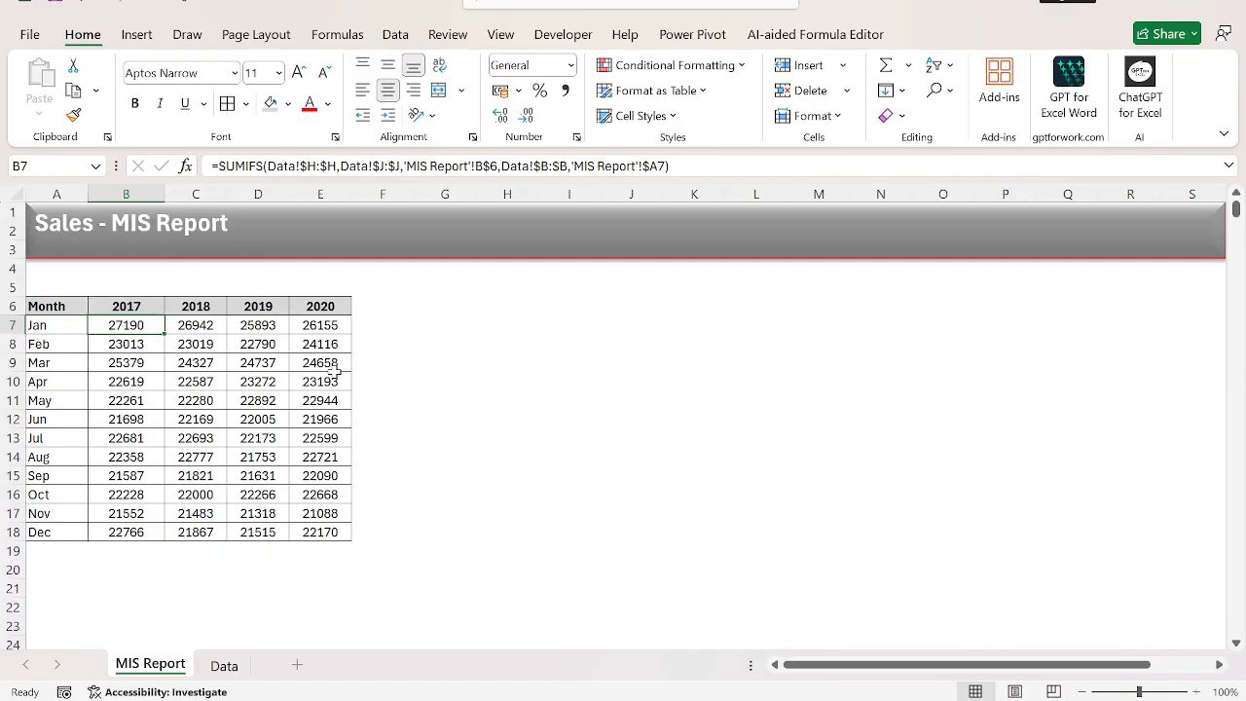
pyautogui.press('Up')
pyautogui.press('Down')
pyautogui.hotkey('ctrl', 'shift', 'Down')
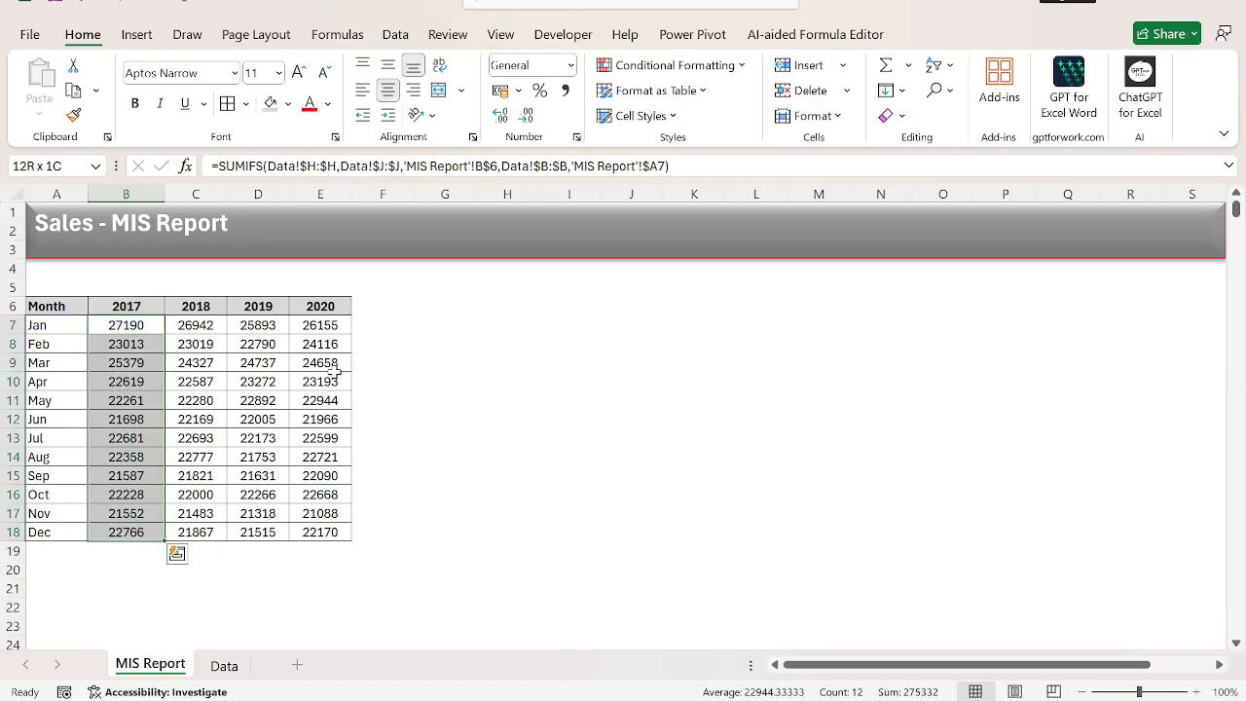
pyautogui.press('Up')
pyautogui.press('Down')
pyautogui.press('F2')
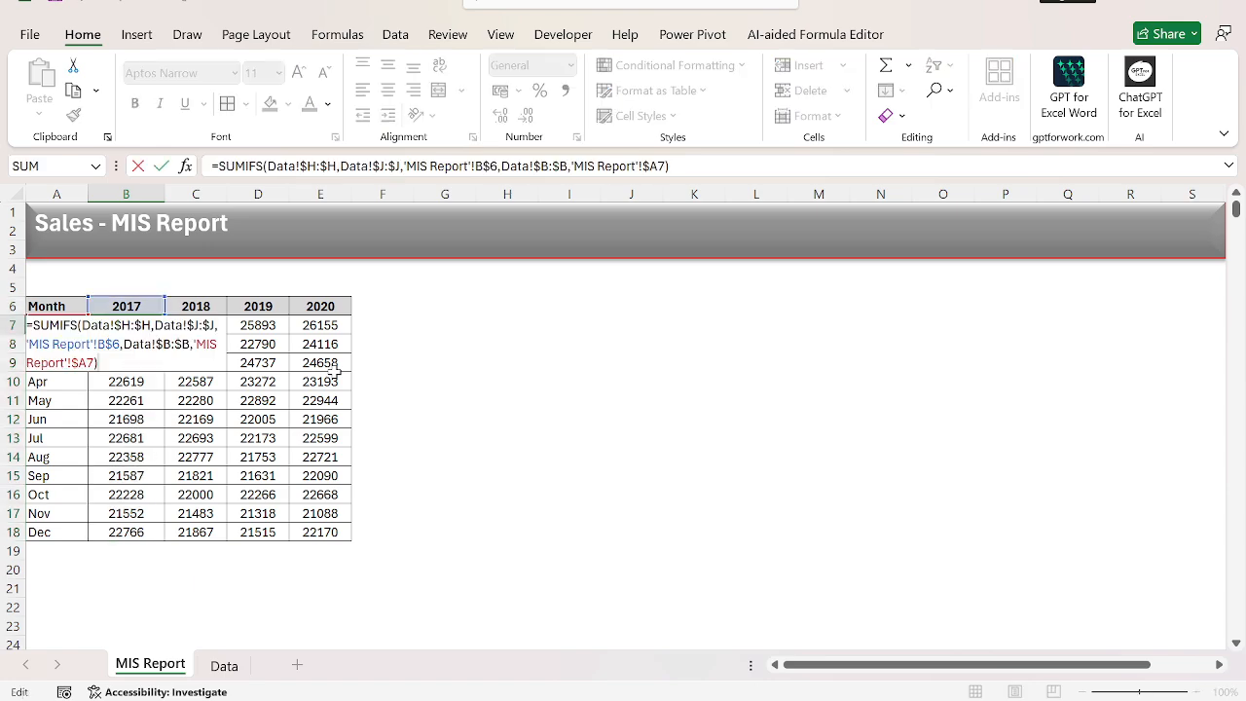
pyautogui.write('/sumi')
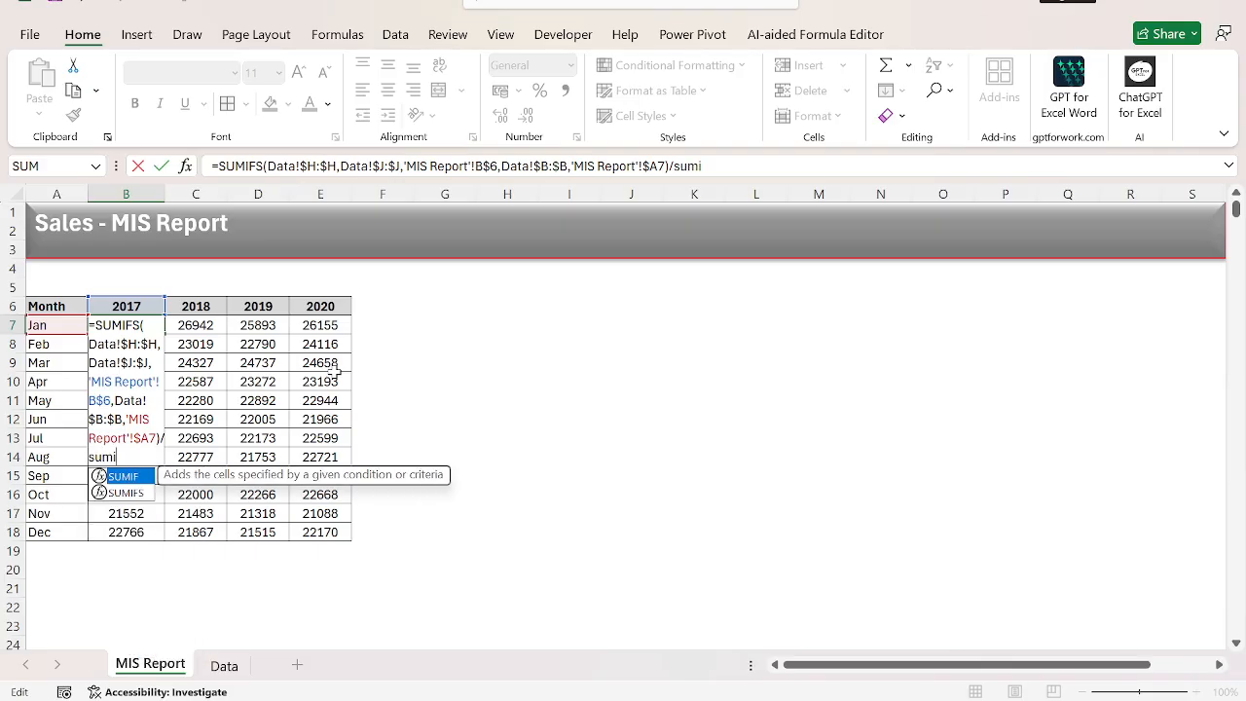
pyautogui.press('Down')
pyautogui.press('Tab')
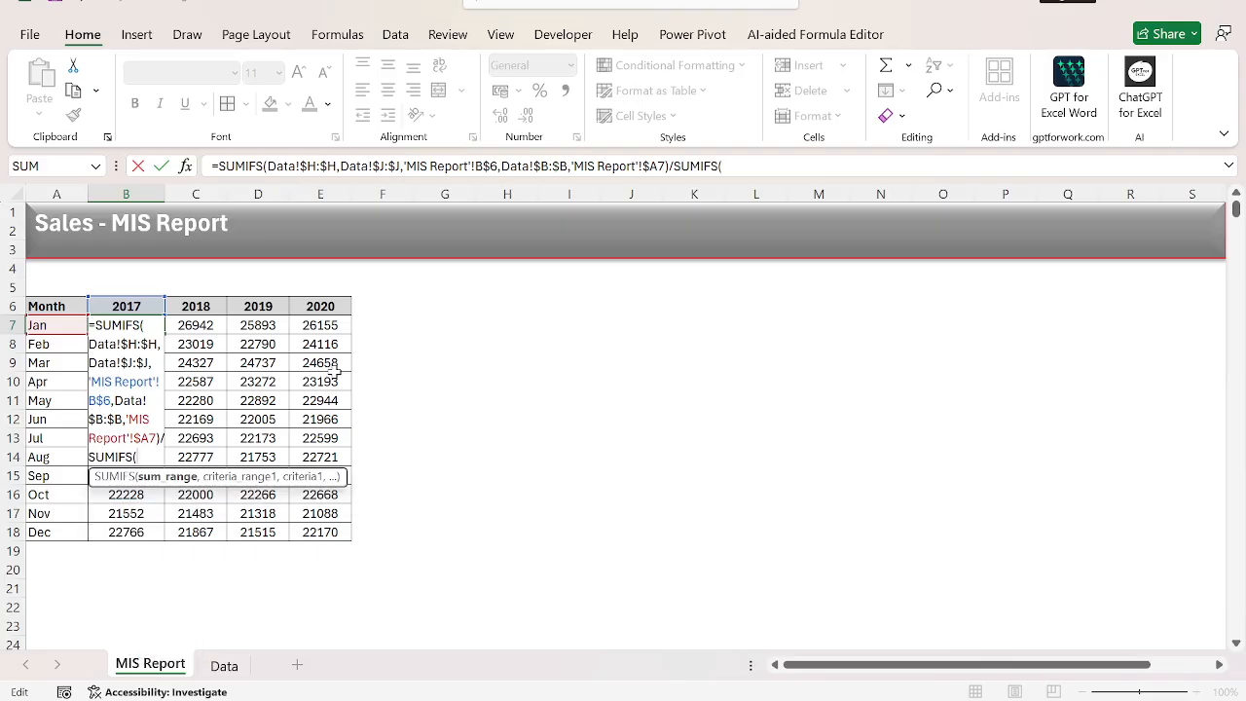
pyautogui.hotkey('ctrl', 'pagedown')
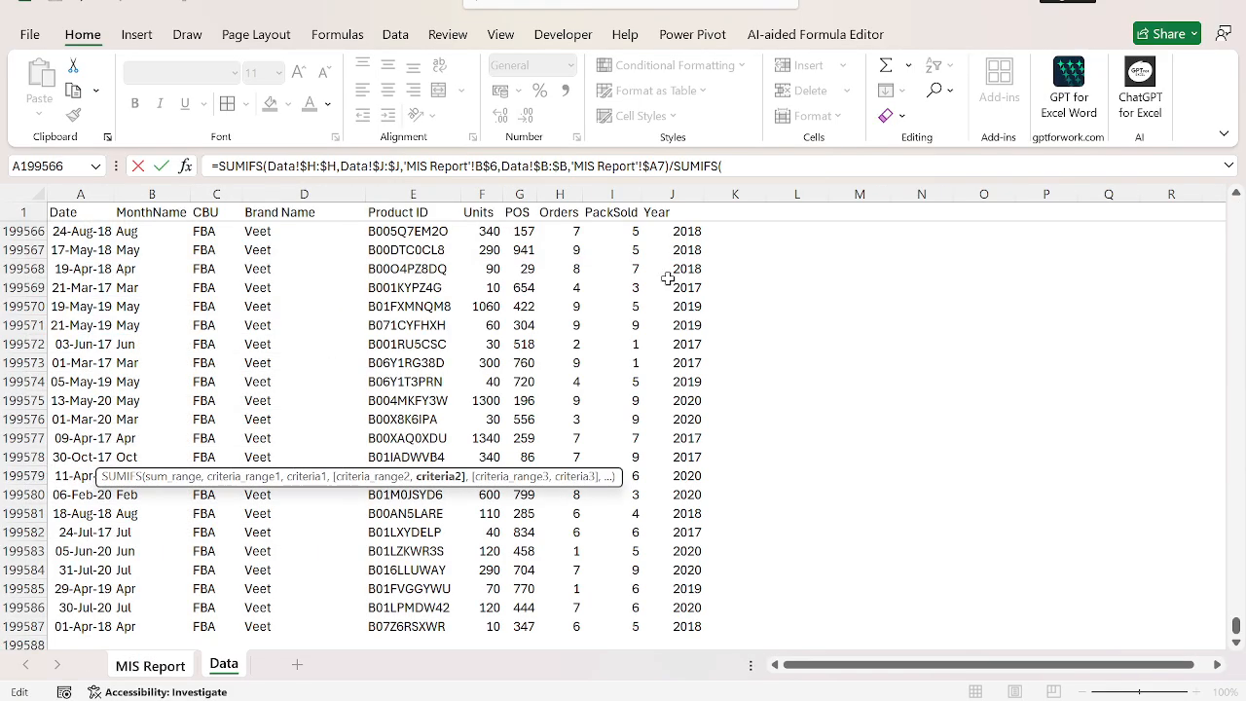
pyautogui.click(753, 163)
pyautogui.press('Return')
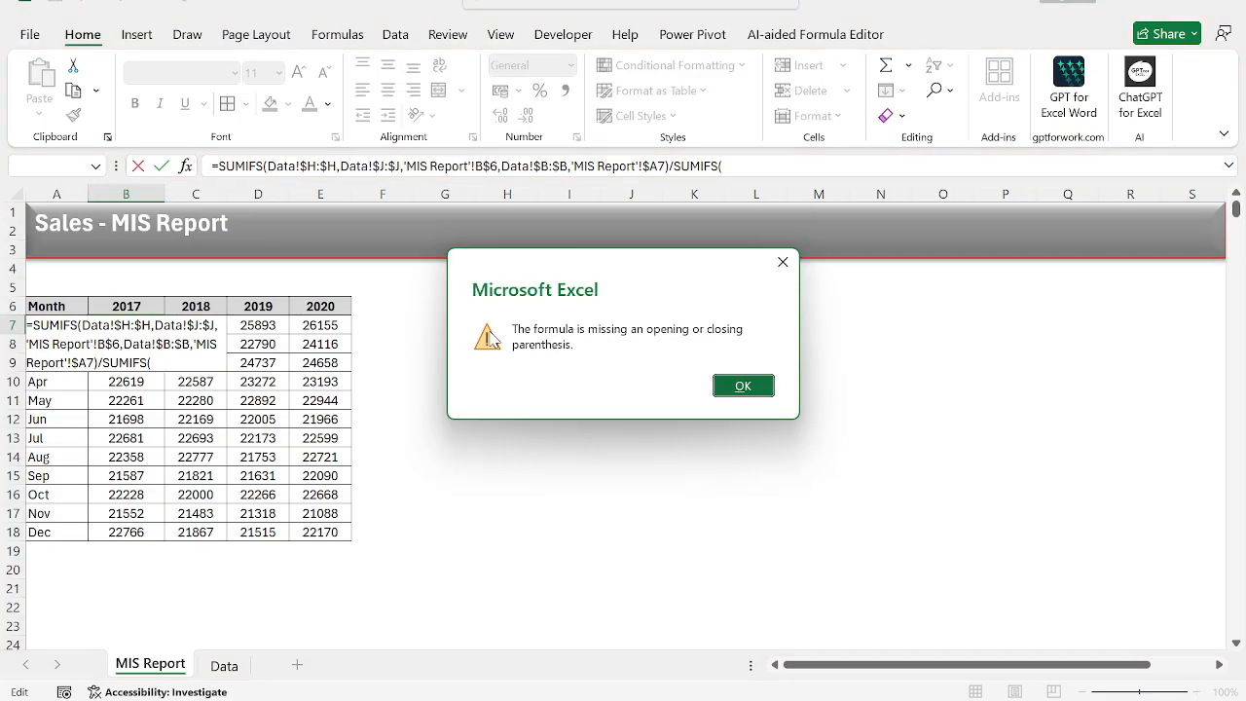
pyautogui.press('Return')
# Set the second SUMIFS's sum range to the Data sheet's Orders column, $H:$H.
pyautogui.click(806, 167)
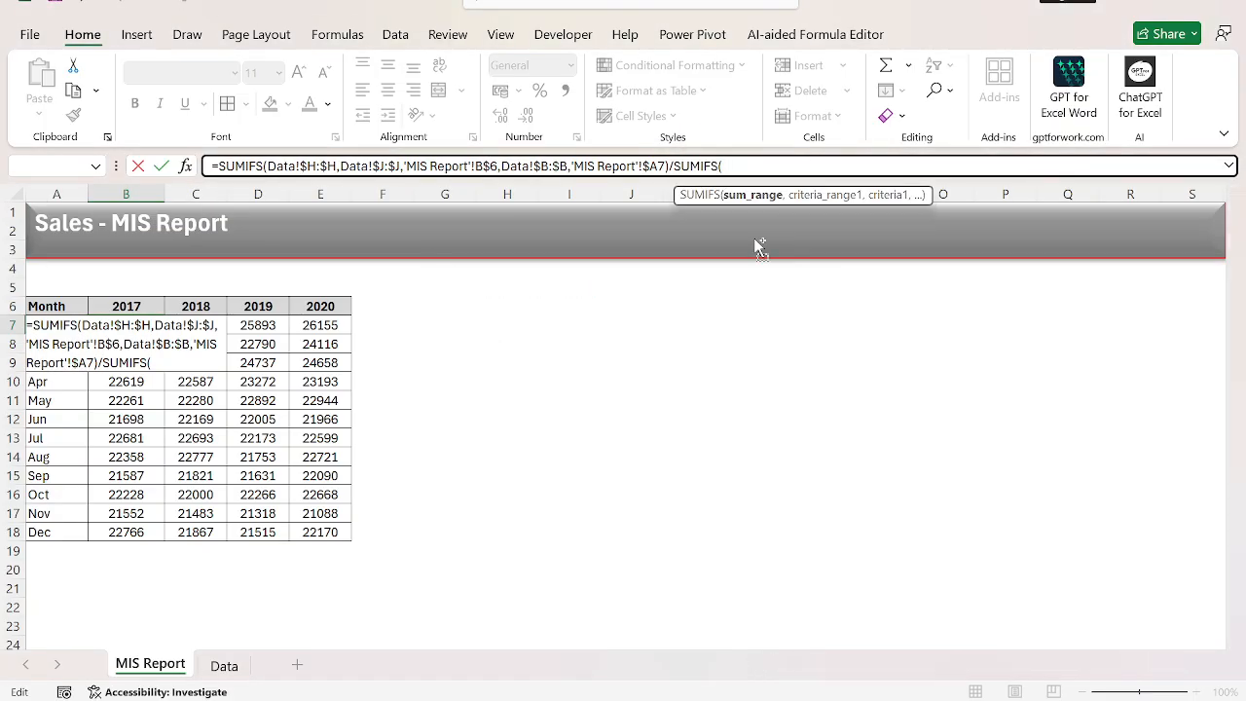
pyautogui.hotkey('ctrl', 'pagedown')
pyautogui.click(498, 343)
pyautogui.press('Right')
pyautogui.press('Right')
pyautogui.hotkey('ctrl', 'space')
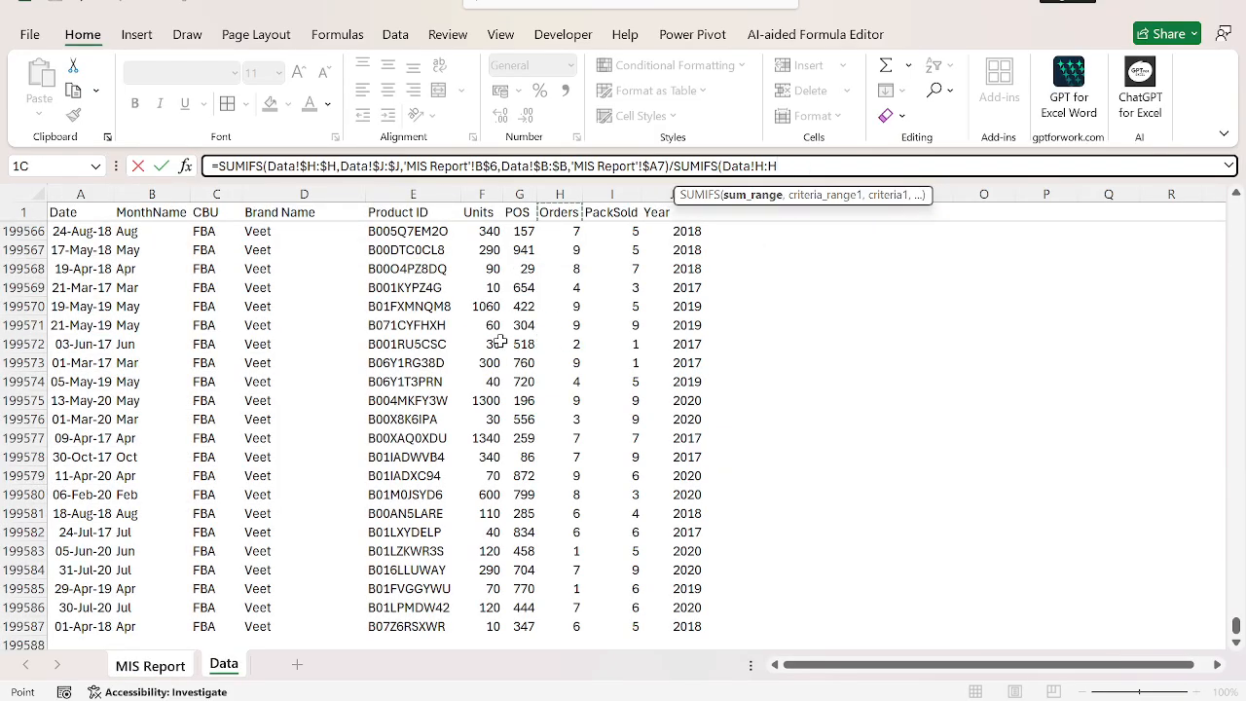
pyautogui.press('F4')
pyautogui.write(',')
# Add the condition Data!$J:$J matching B$6 to the second SUMIFS, and enter the formula throughout B7:B18.
pyautogui.press('Right')
pyautogui.press('Right')
pyautogui.hotkey('ctrl', 'space')
pyautogui.press('F4')
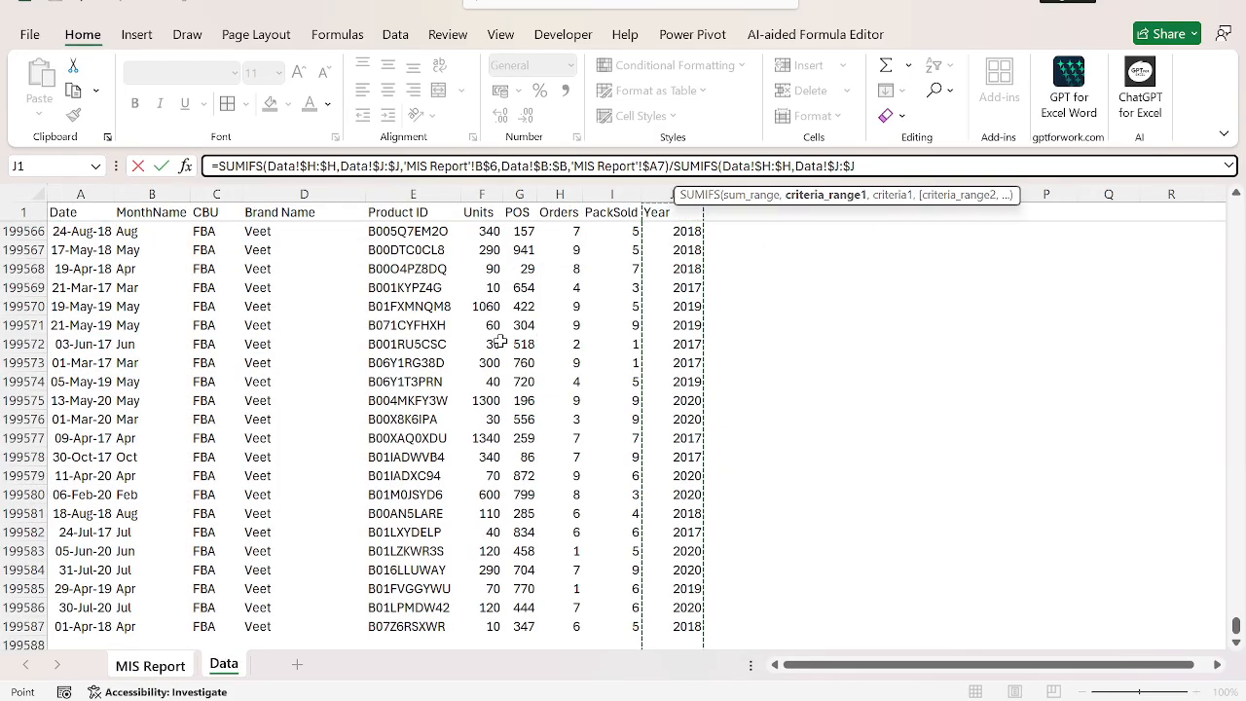
pyautogui.write(',')
pyautogui.hotkey('ctrl', 'pageup')
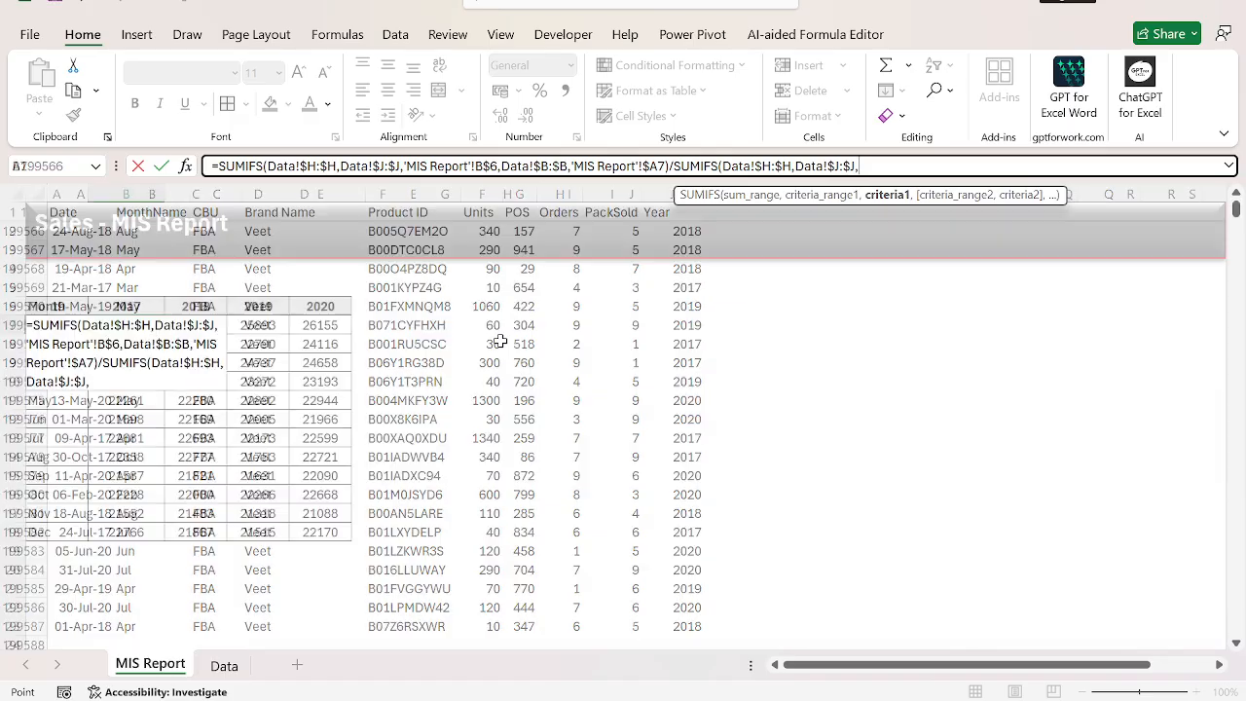
pyautogui.press('Up')
pyautogui.press('F4')
pyautogui.press('F4')
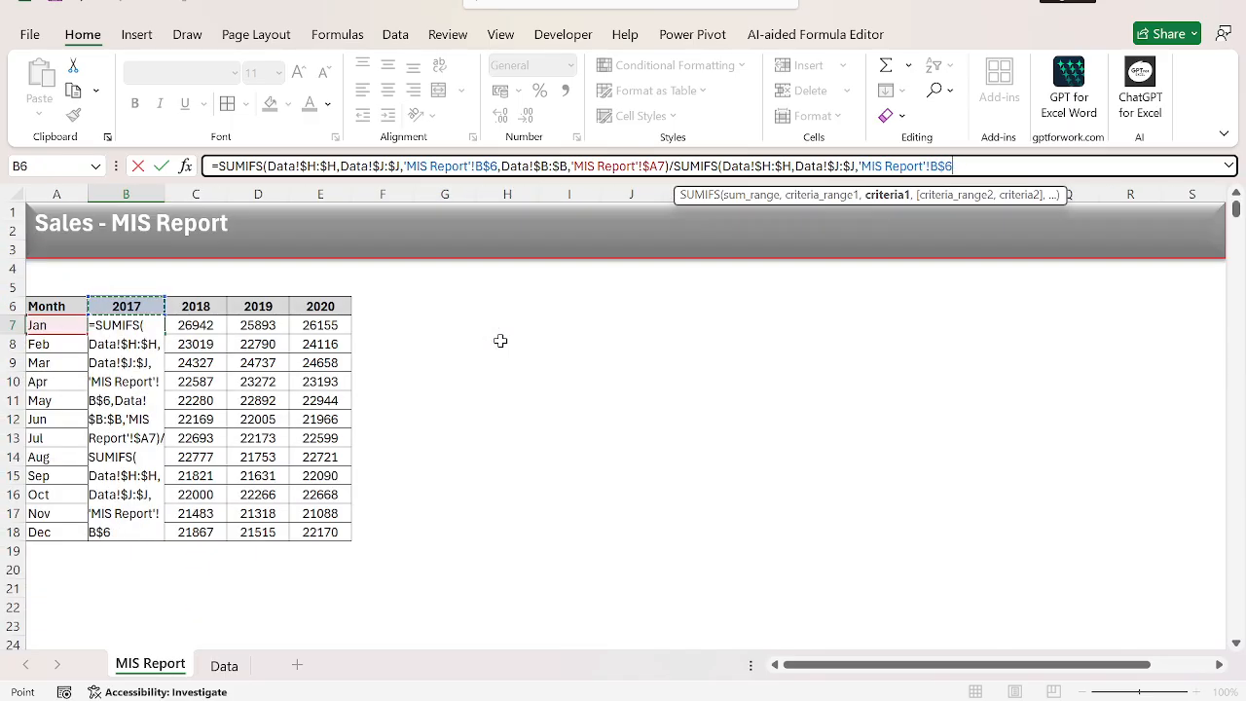
pyautogui.hotkey('ctrl', 'Return')
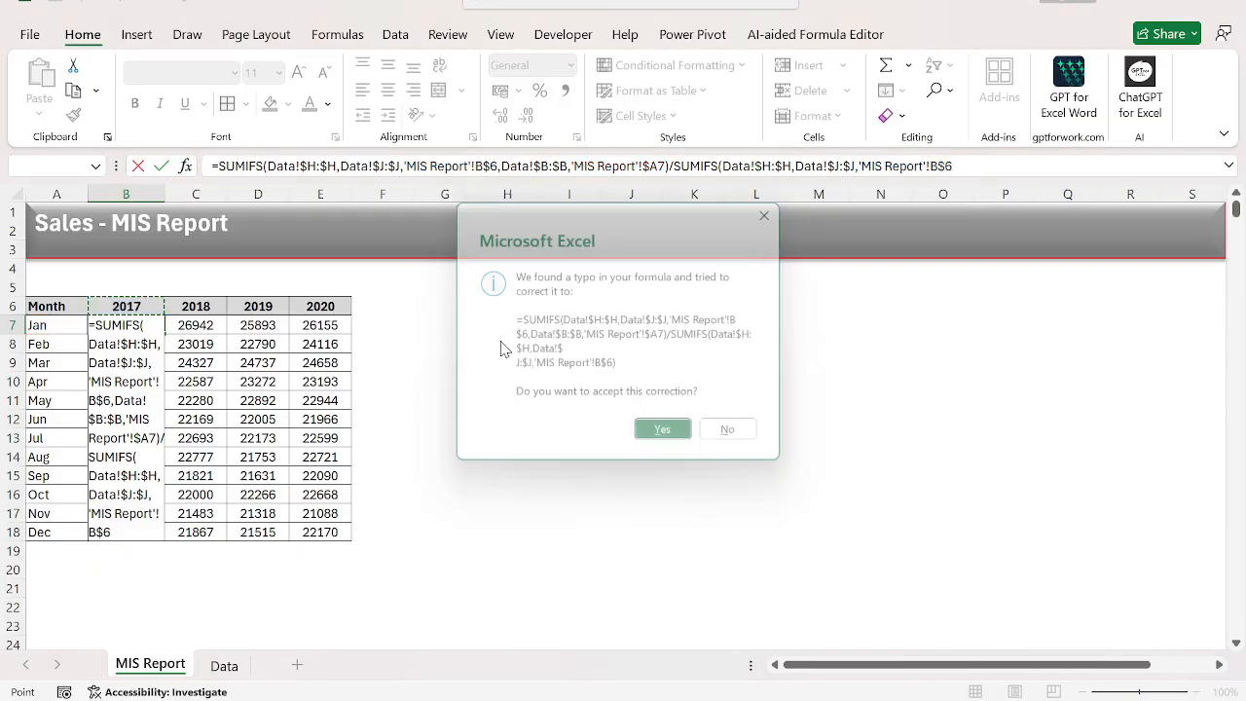
pyautogui.press('Return')
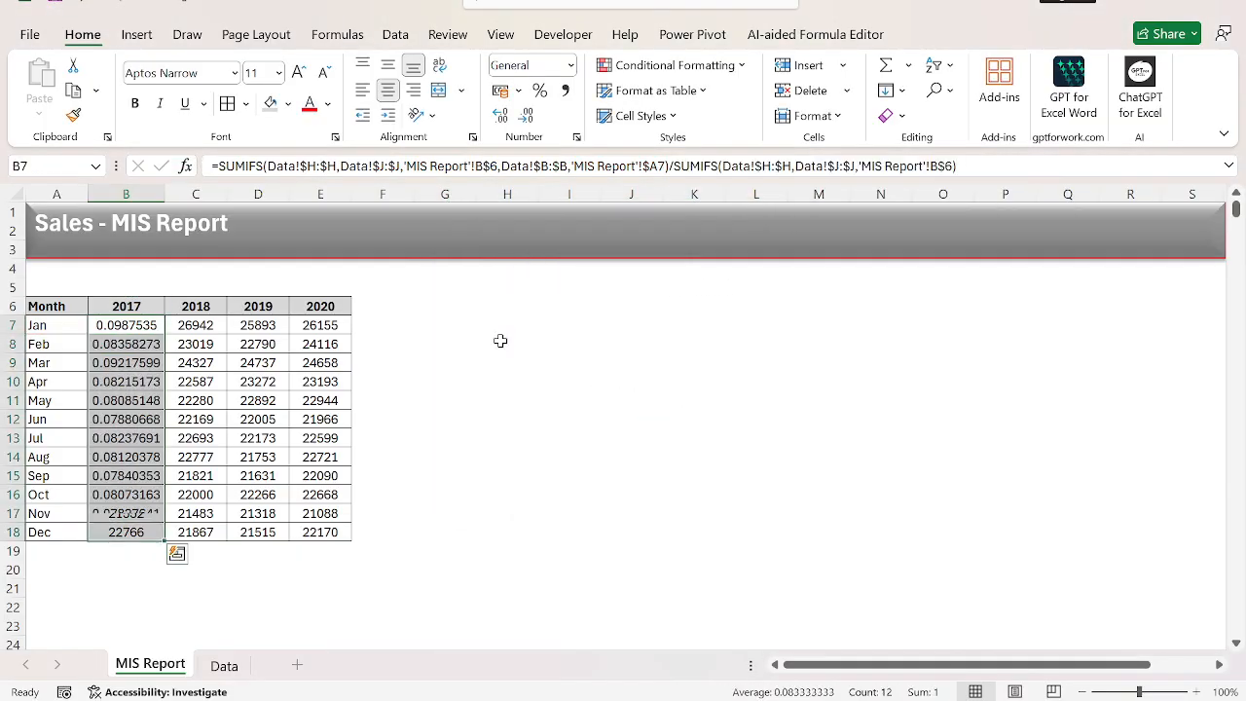
# Format the 2017 values in B7:B18 as percentages and fill them right through the 2020 column.
pyautogui.hotkey('ctrl', 'shift', '5')
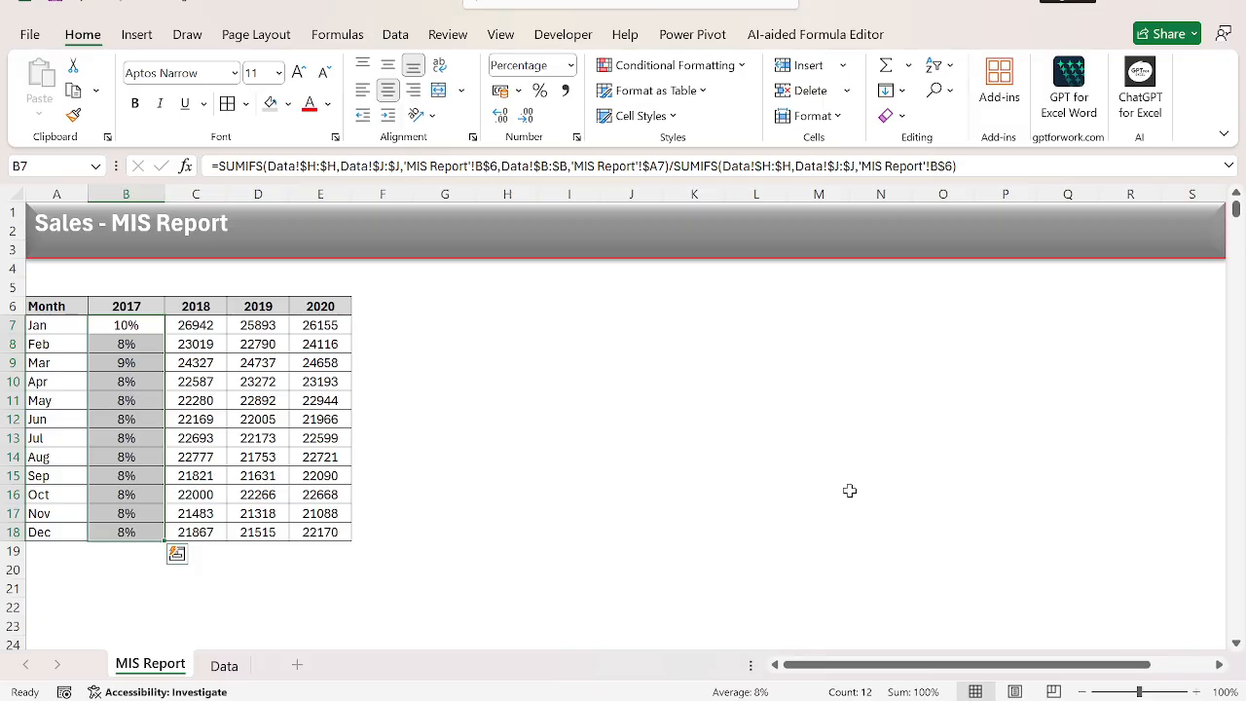
pyautogui.hotkey('shift', 'Right')
pyautogui.hotkey('shift', 'Right')
pyautogui.hotkey('shift', 'Right')
pyautogui.hotkey('ctrl', 'r')
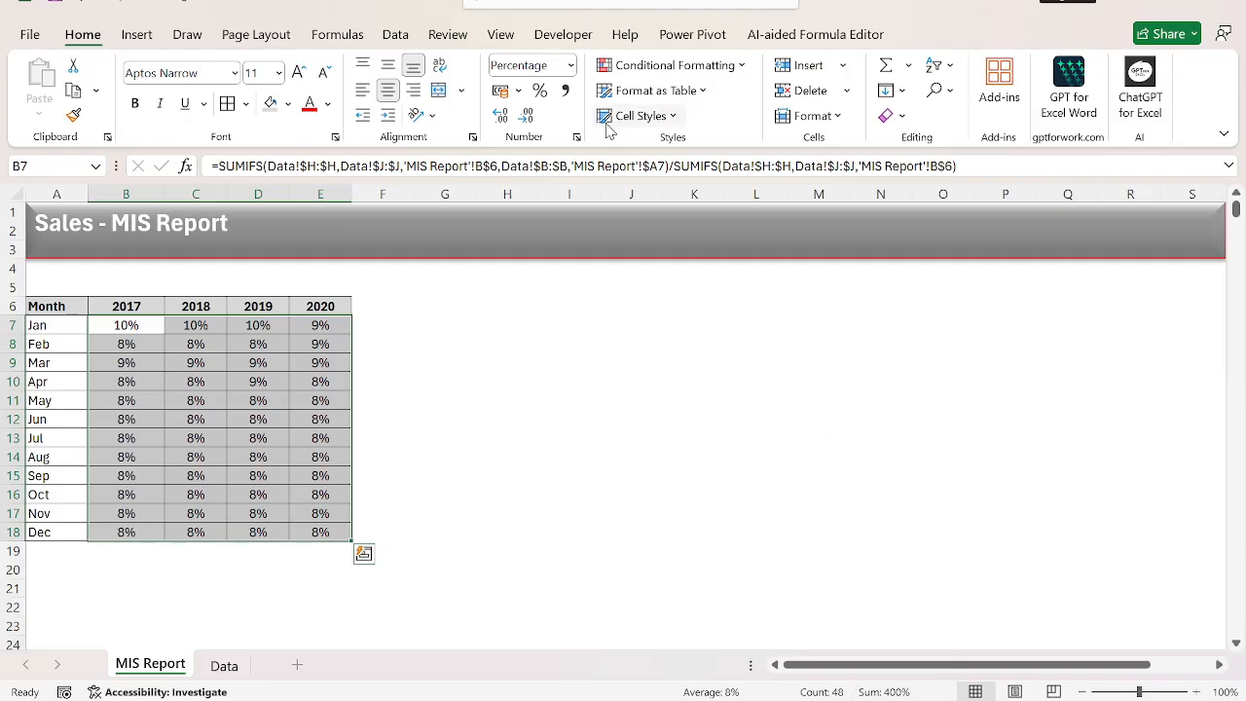
# Show the percentages in B7:E18 with one decimal place.
pyautogui.click(502, 116)
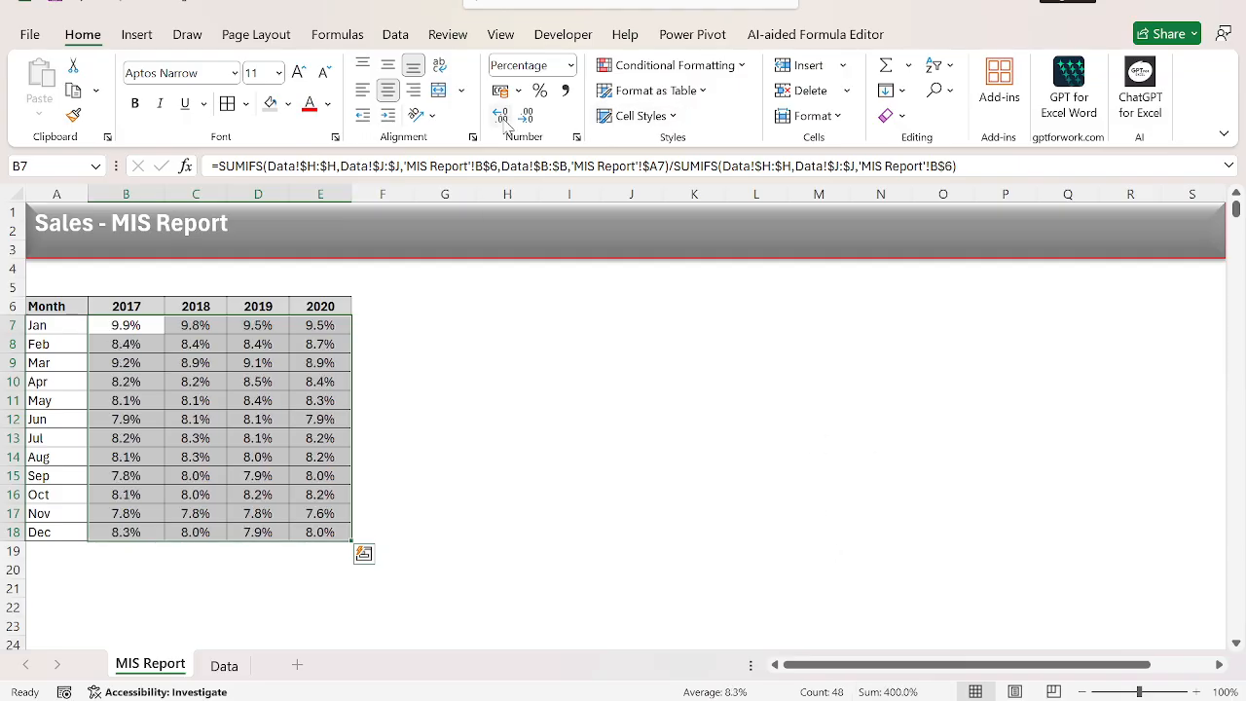
pyautogui.click(390, 392)
pyautogui.press('Left')
pyautogui.press('Up')
pyautogui.press('Up')
pyautogui.press('Up')
pyautogui.press('Up')
pyautogui.hotkey('ctrl', 'Left')
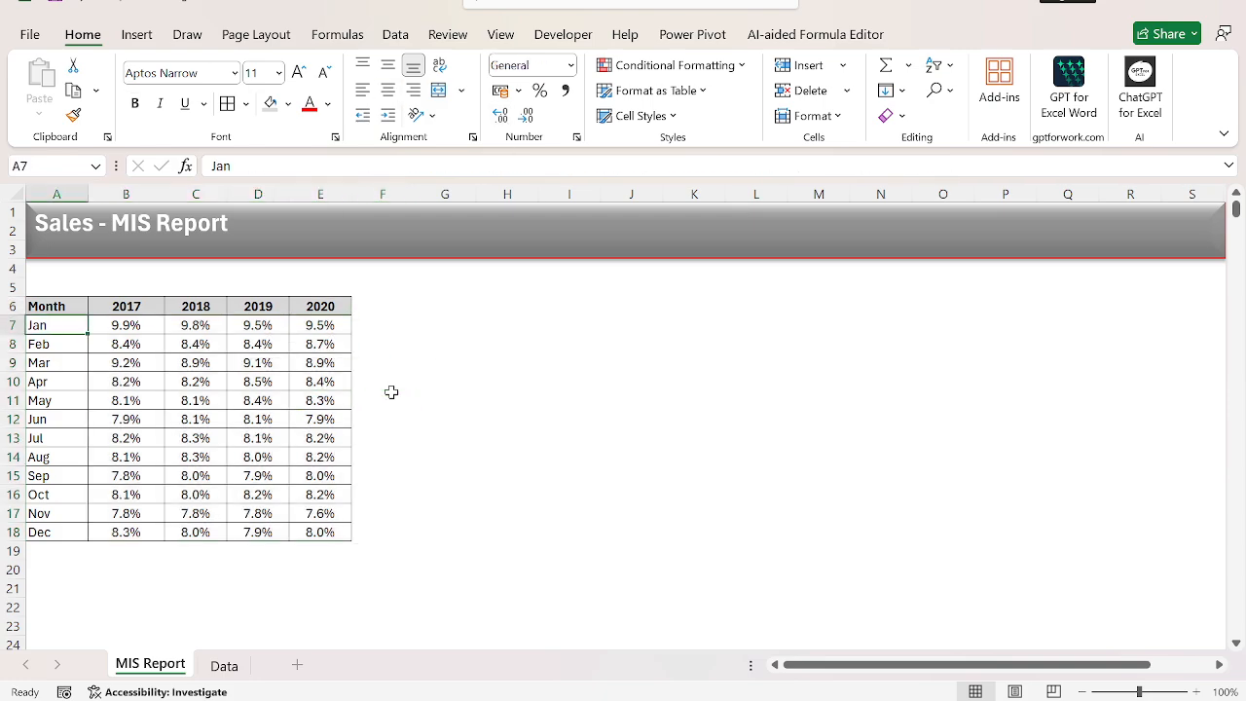
pyautogui.hotkey('ctrl', 'shift', 'Right')
pyautogui.hotkey('ctrl', 'shift', 'Down')
pyautogui.press('Right')
pyautogui.hotkey('ctrl', 'shift', 'Right')
pyautogui.hotkey('ctrl', 'shift', 'Down')
pyautogui.press('Up')
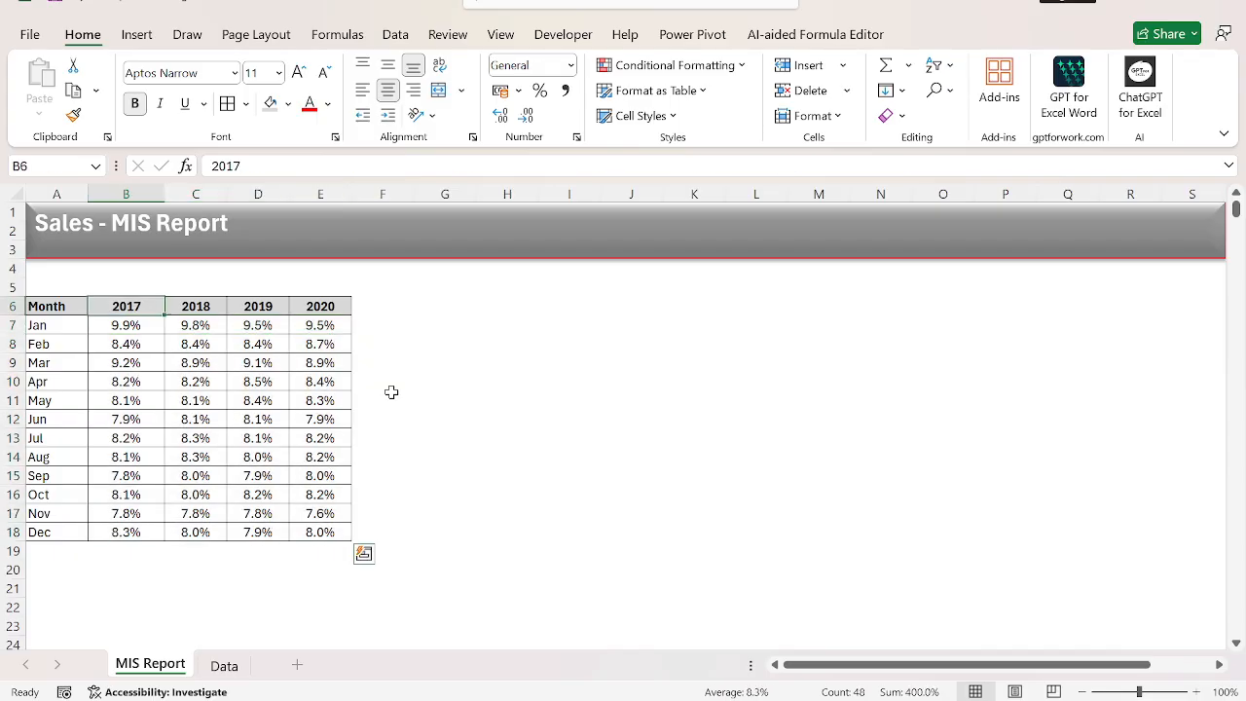
# Enter the note "** Total Orders summary against each month and years." in cell A5 above the table.
pyautogui.press('Left')
pyautogui.press('Up')
pyautogui.hotkey('shift', 'Right')
pyautogui.hotkey('shift', 'Right')
pyautogui.hotkey('shift', 'Right')
pyautogui.hotkey('shift', 'Right')
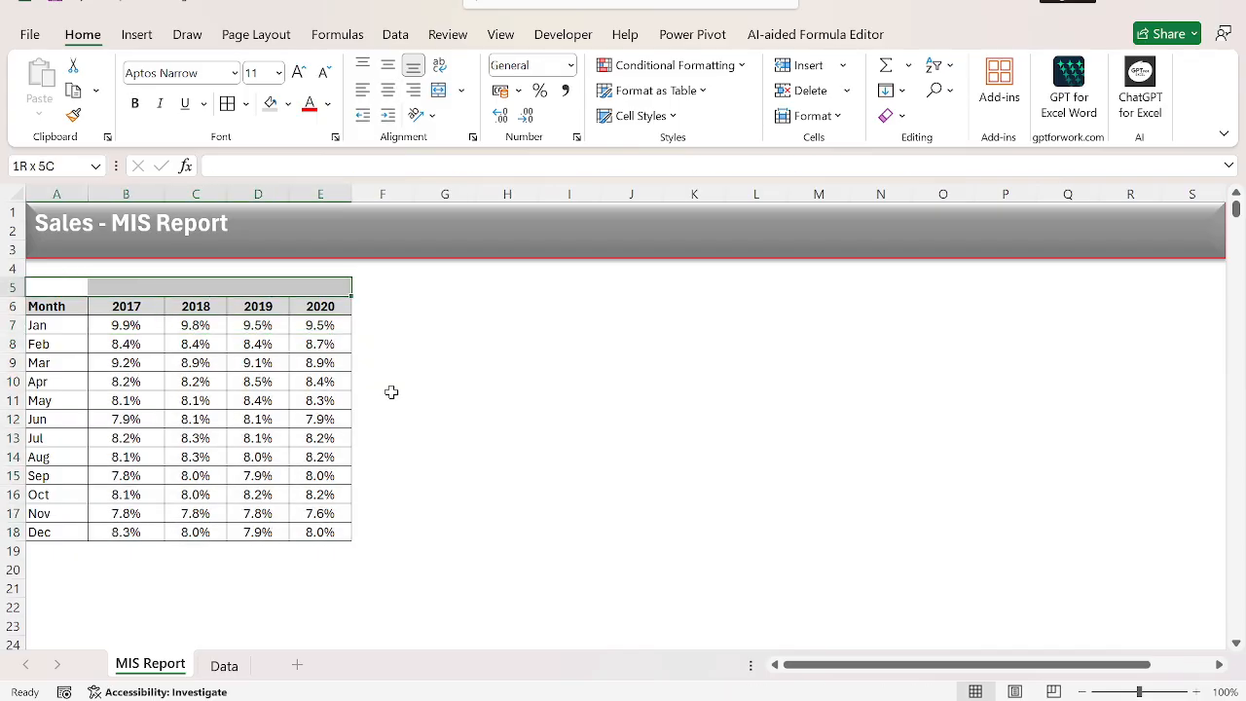
pyautogui.press('Right')
pyautogui.press('Left')
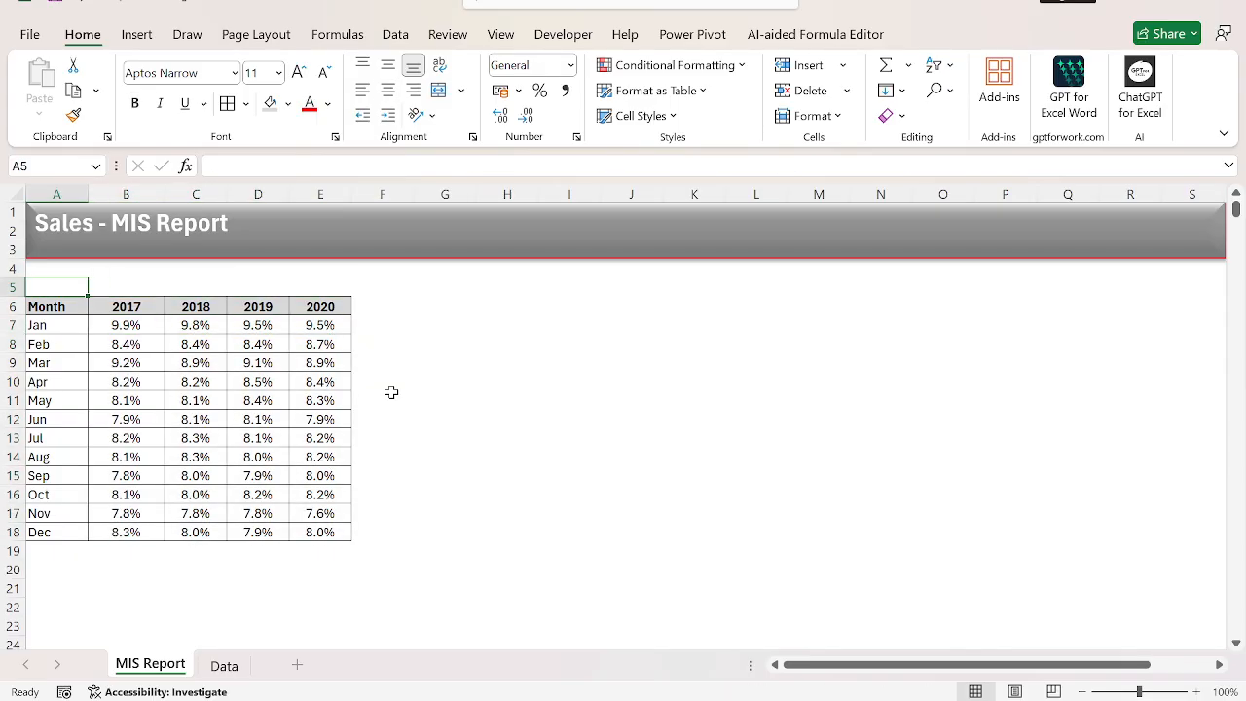
pyautogui.write('**')
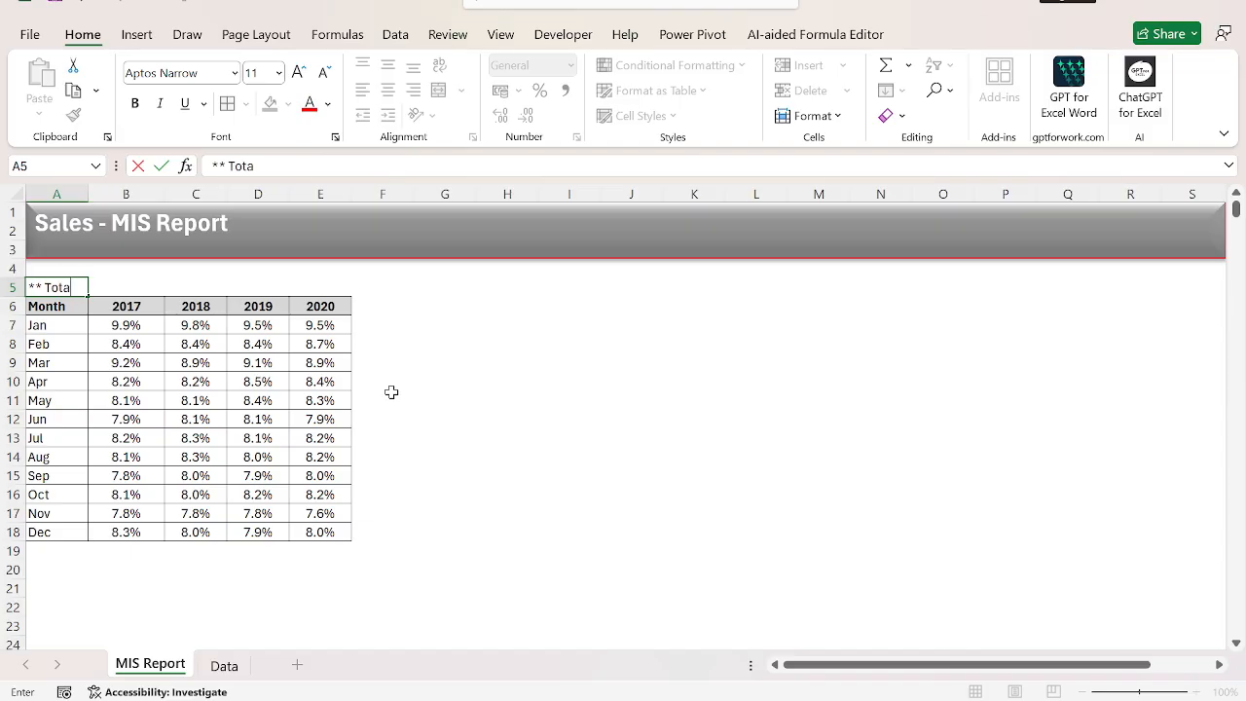
pyautogui.write('Total Orders summary agga')
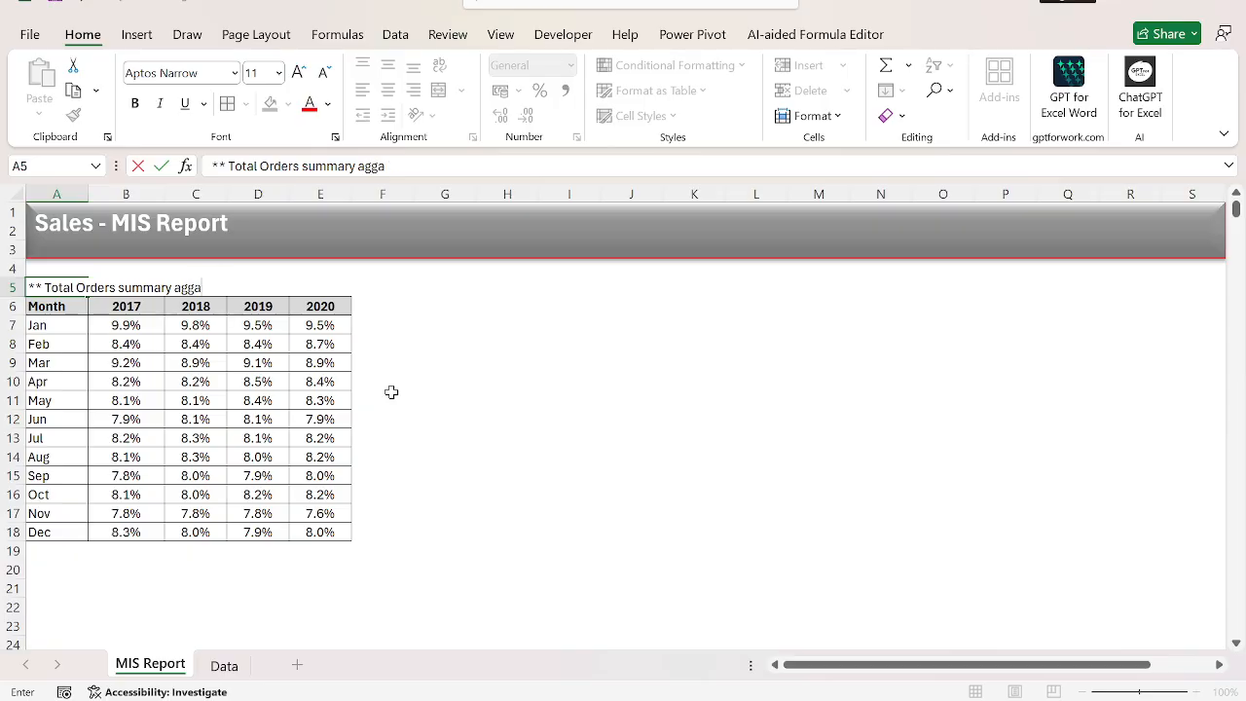
pyautogui.press('BackSpace')
pyautogui.press('BackSpace')
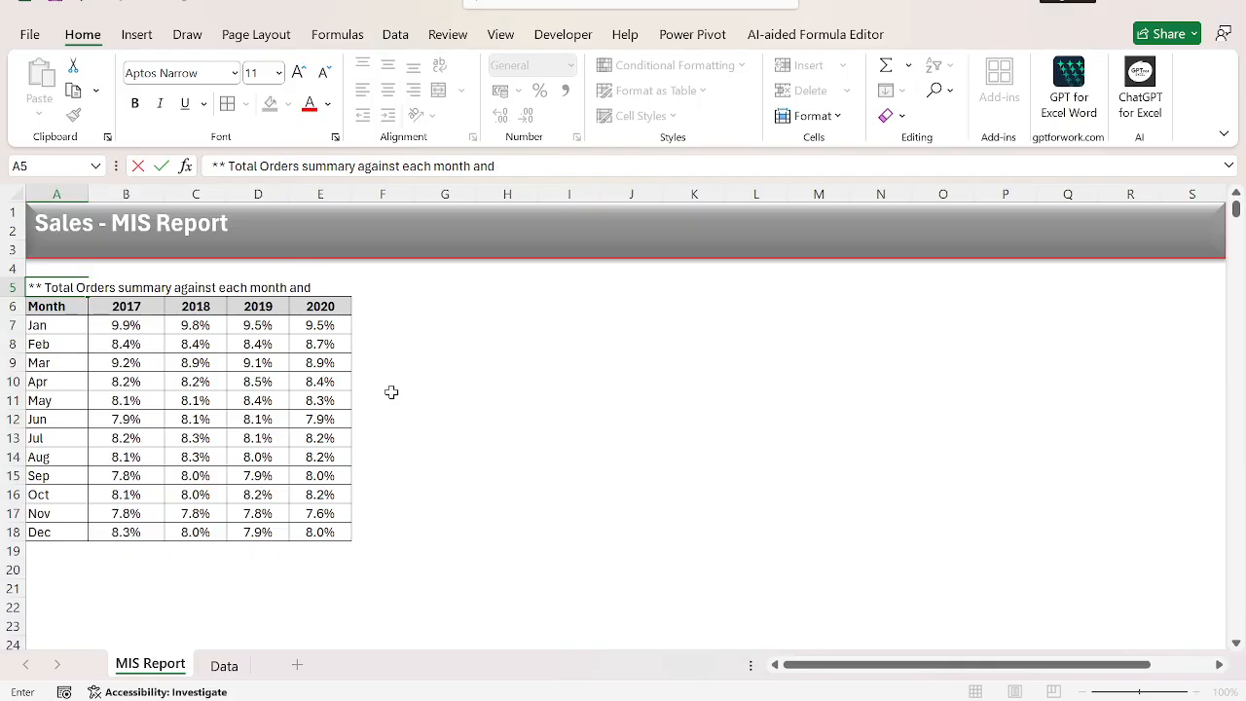
pyautogui.write('.')
pyautogui.press('Return')
pyautogui.press('Up')
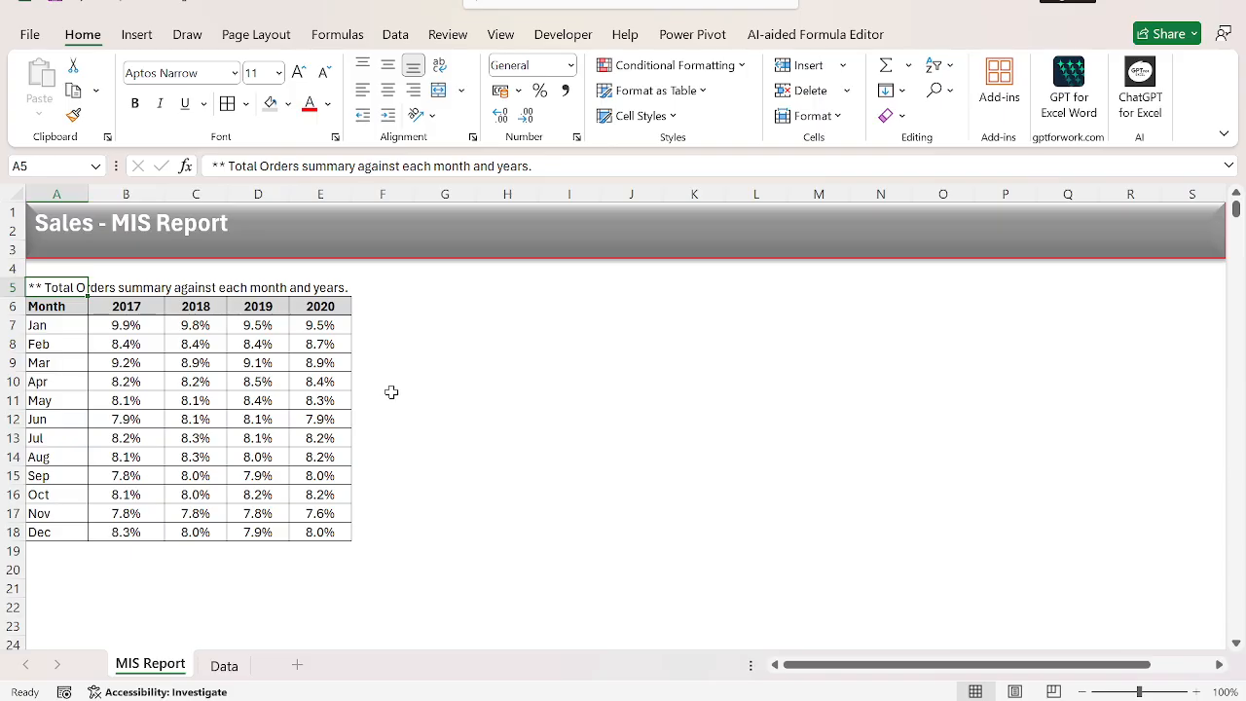
# Format the note in A5 as size 10, bold and italic, in gray (White, Background 1, Darker 50%).
pyautogui.click(321, 74)
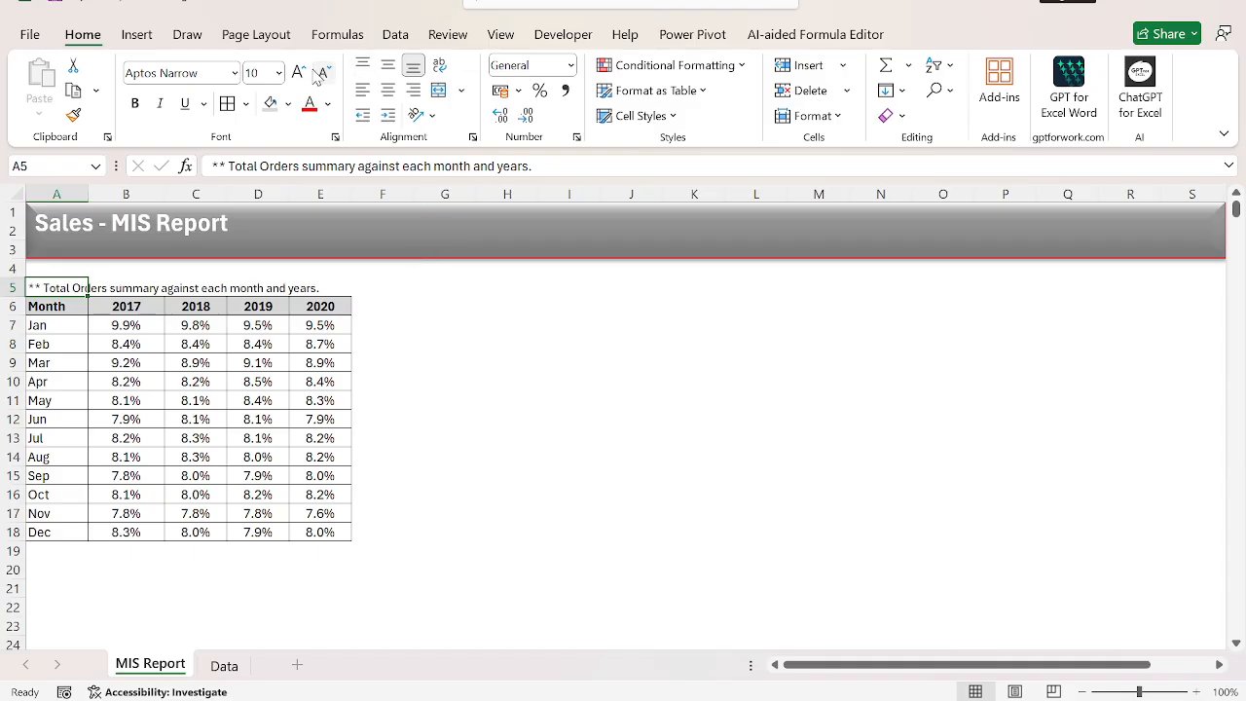
pyautogui.hotkey('ctrl', 'b')
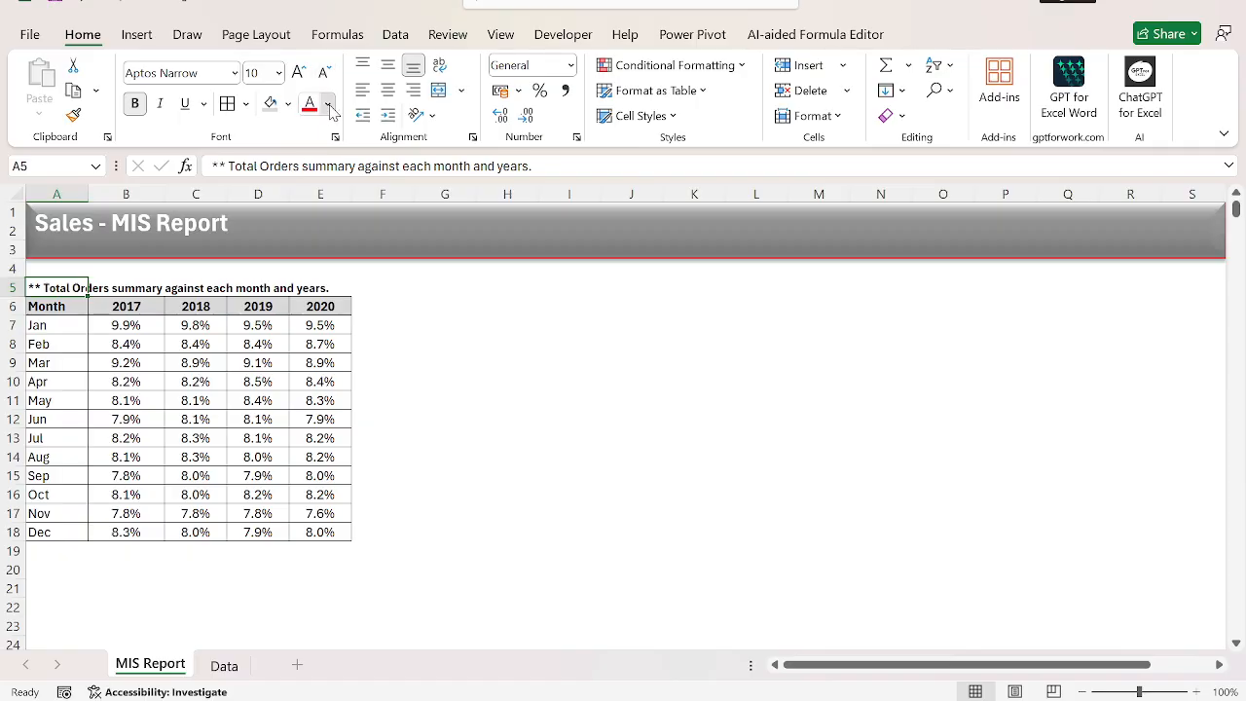
pyautogui.click(328, 104)
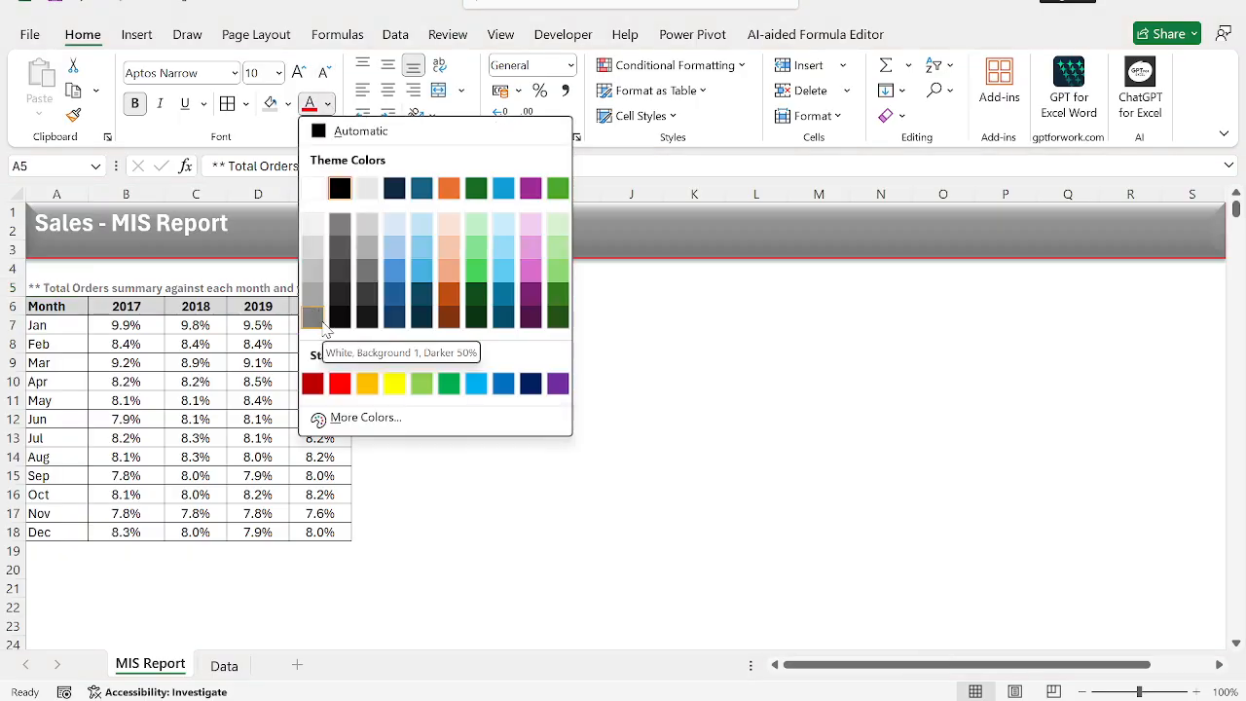
pyautogui.click(322, 324)
pyautogui.hotkey('ctrl', 'i')
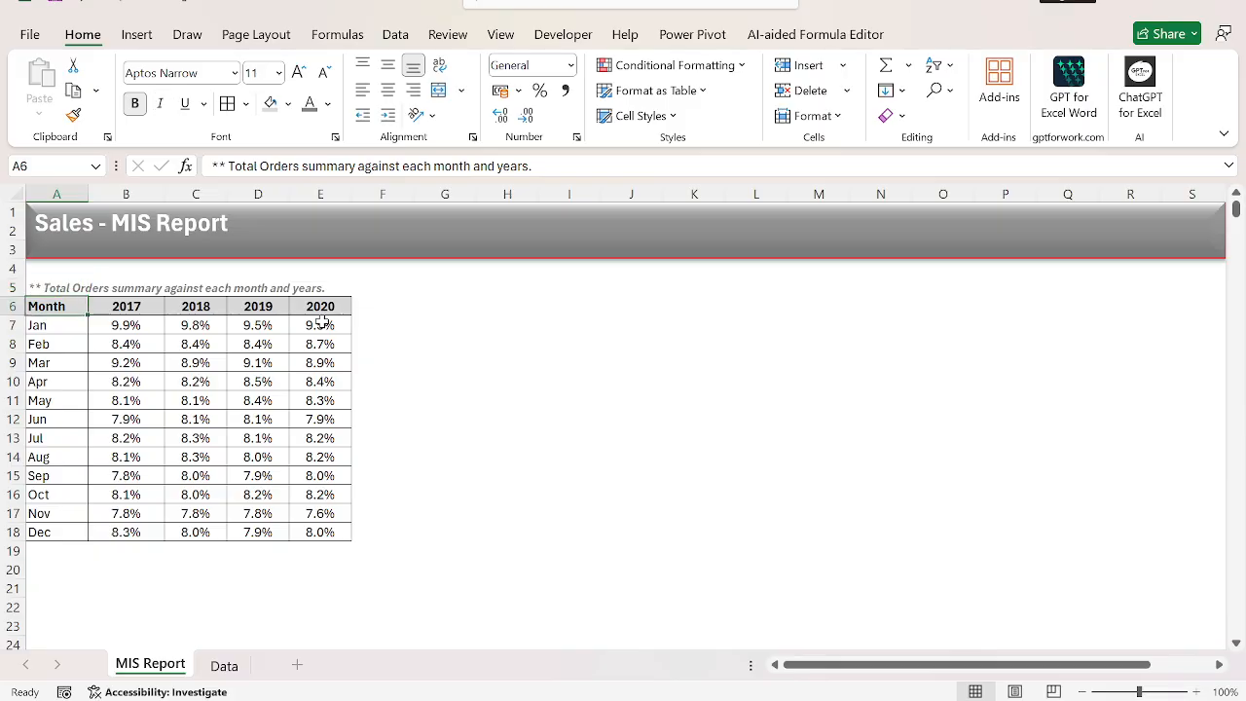
pyautogui.press('Down')
pyautogui.hotkey('ctrl', 'shift', 'Right')
pyautogui.hotkey('ctrl', 'shift', 'Down')
pyautogui.press('Tab')
pyautogui.hotkey('ctrl', 'Right')
pyautogui.press('Right')
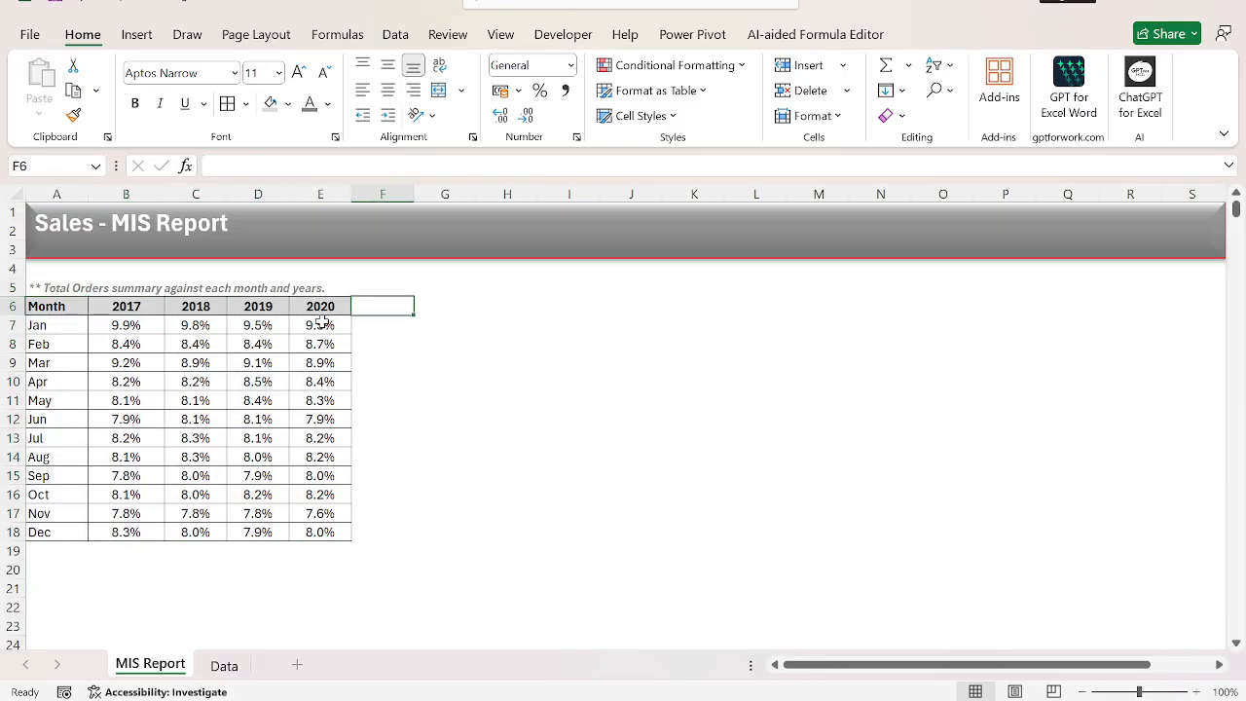
pyautogui.press('Right')
# Fill the month names in A7:A18 with the lightest gray theme color.
pyautogui.press('Left')
pyautogui.press('Left')
pyautogui.press('Down')
pyautogui.hotkey('ctrl', 'Left')
pyautogui.hotkey('ctrl', 'shift', 'Down')
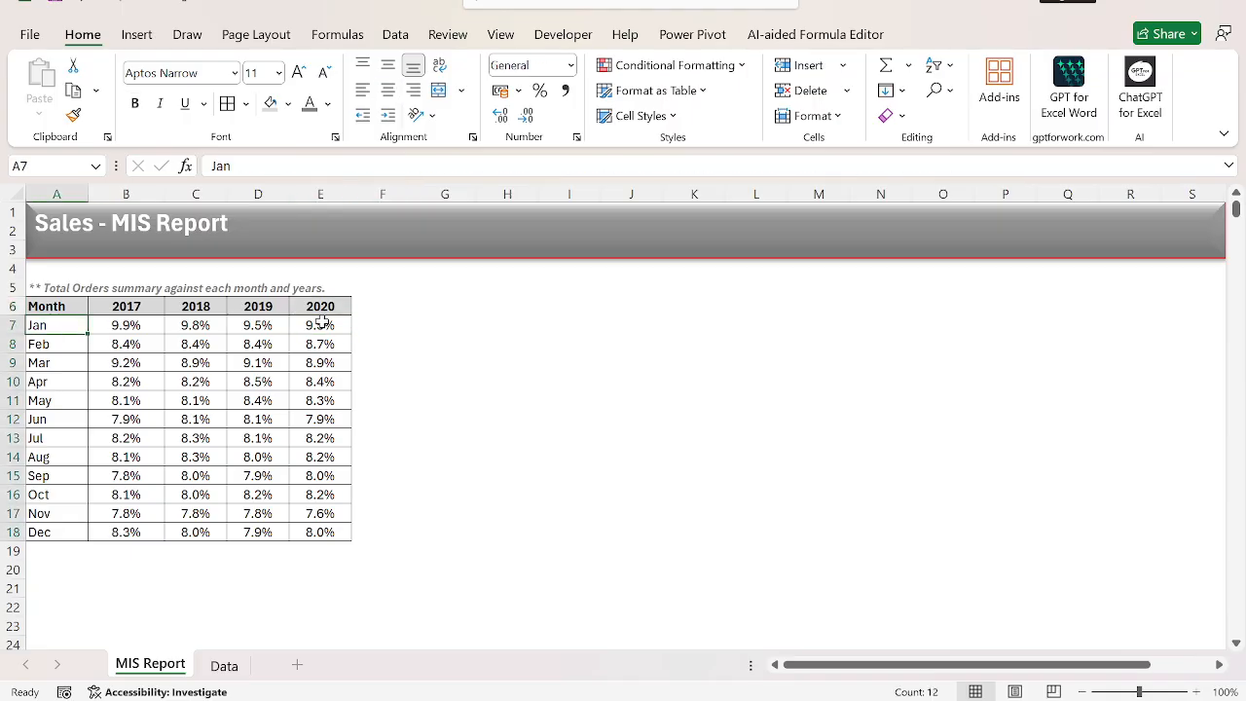
pyautogui.click(288, 103)
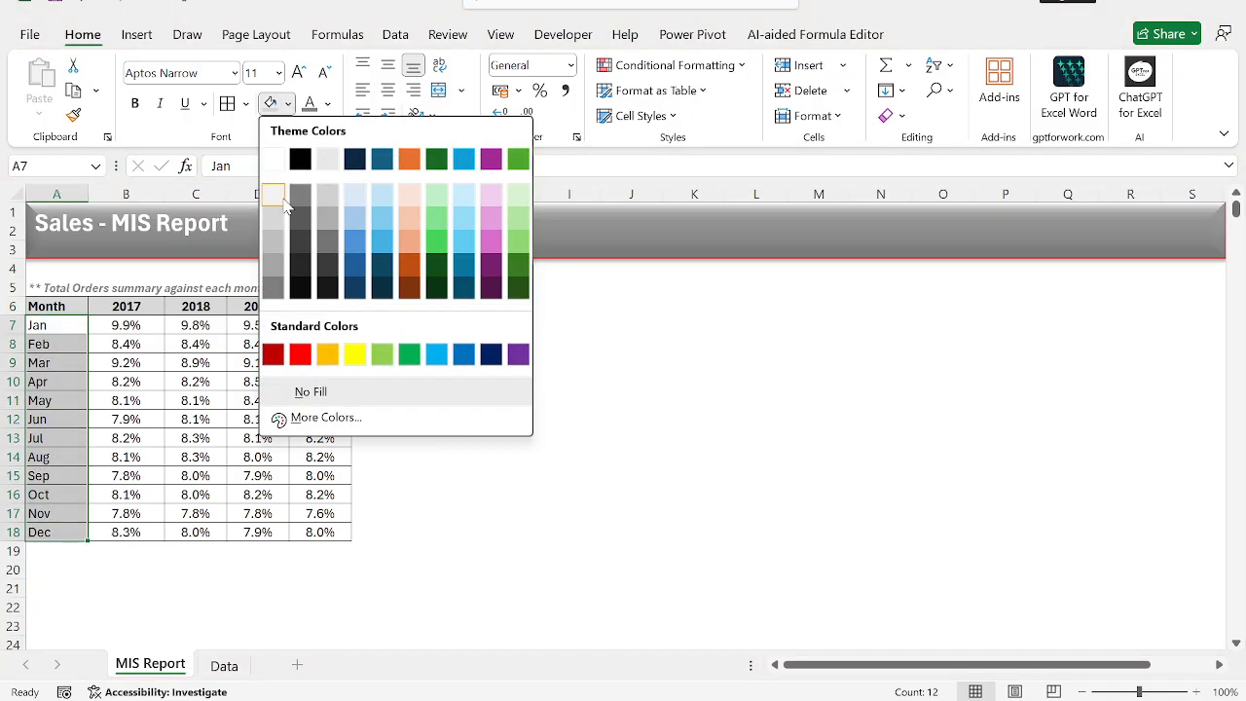
pyautogui.click(272, 195)
# Examine the monthly percentages in B7:E18, comparing January's share in 2017 with its share in 2018.
pyautogui.click(132, 362)
pyautogui.press('Up')
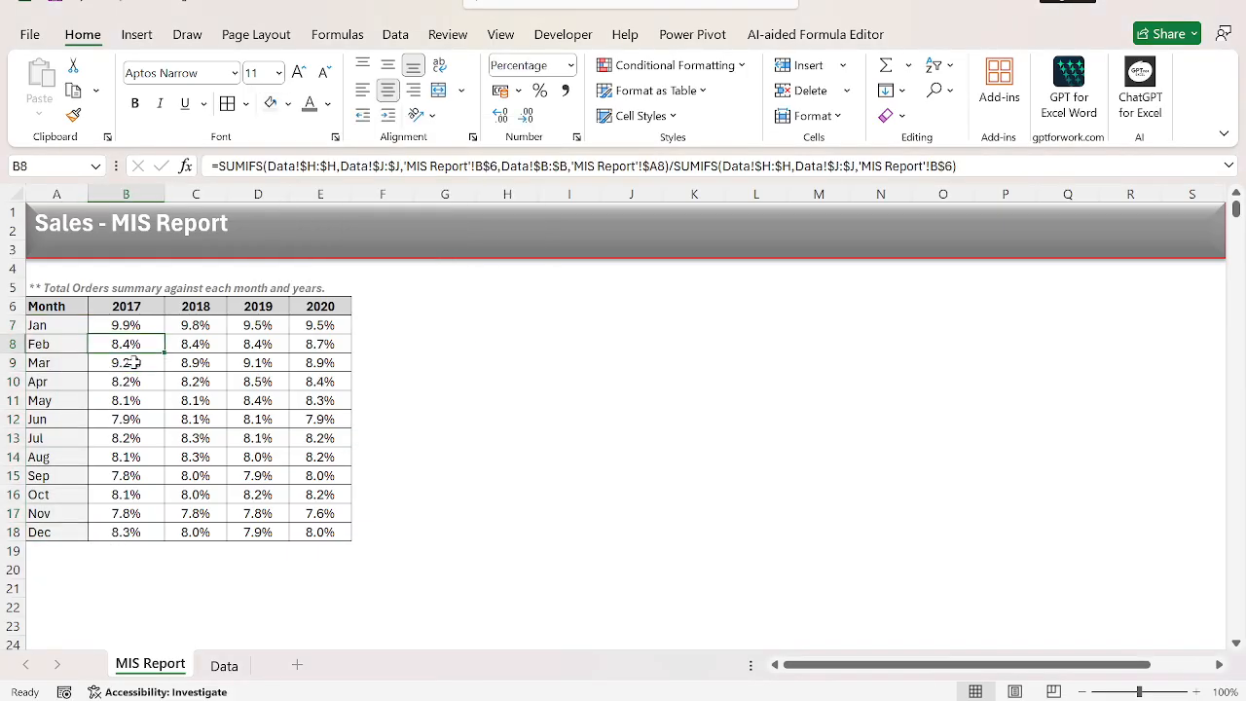
pyautogui.press('Up')
pyautogui.hotkey('ctrl', 'shift', 'End')
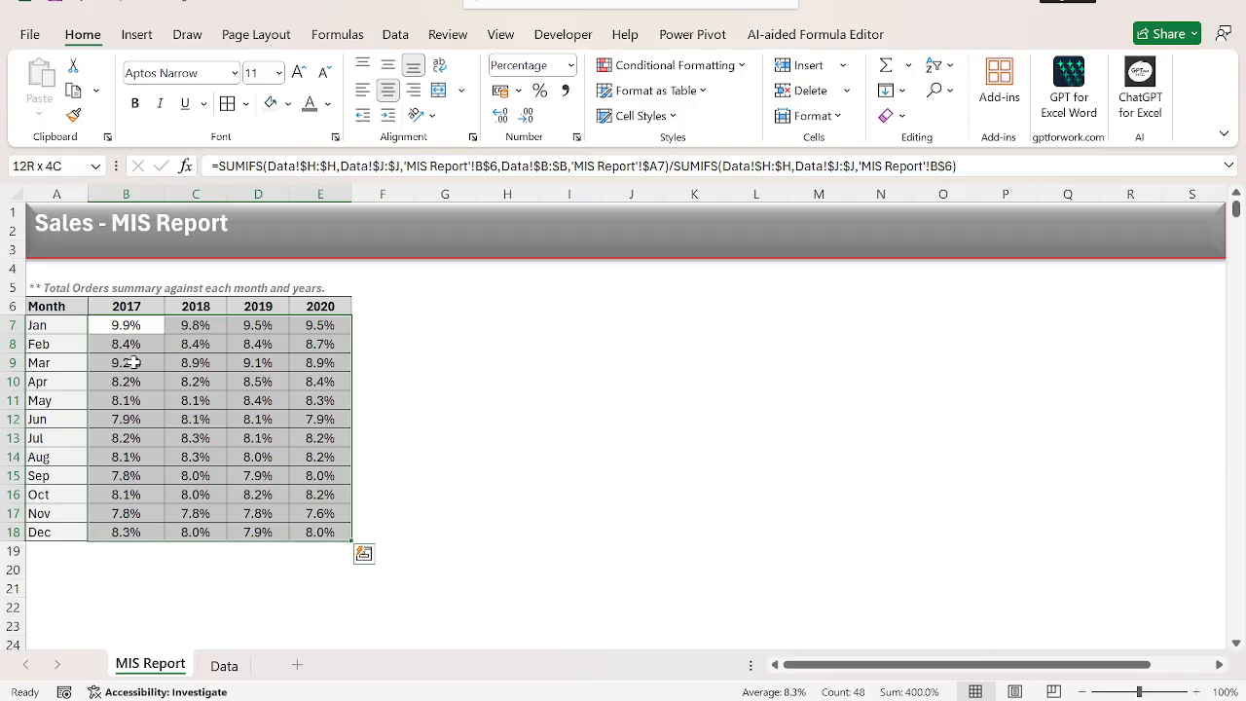
pyautogui.press('Right')
pyautogui.hotkey('ctrl', 'shift', 'Down')
pyautogui.press('Left')
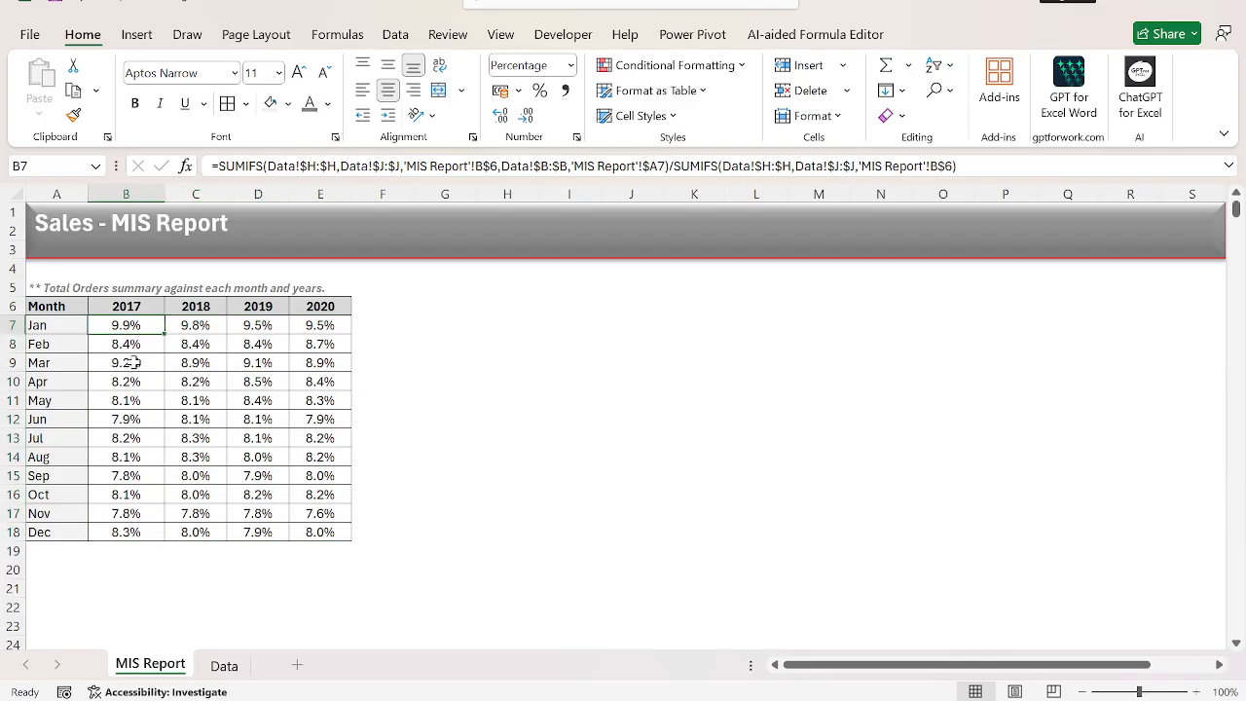
pyautogui.press('Left')
pyautogui.press('Right')
pyautogui.press('Up')
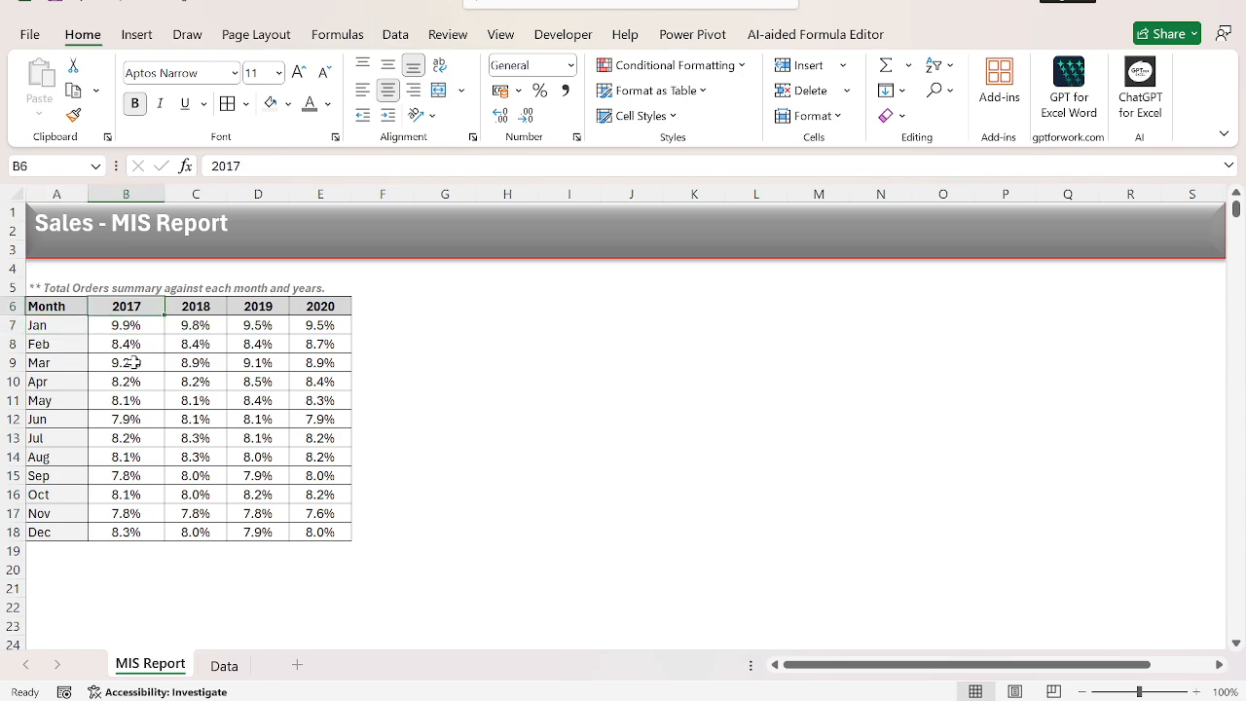
pyautogui.press('Down')
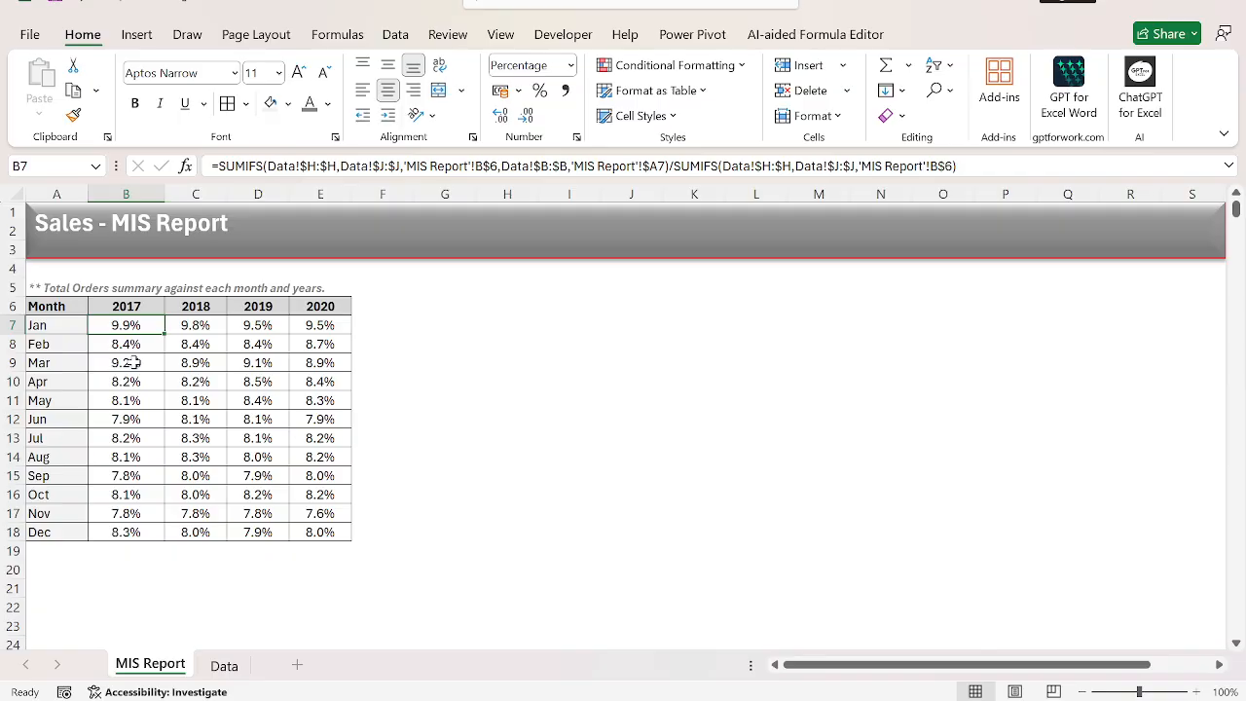
pyautogui.press('Right')
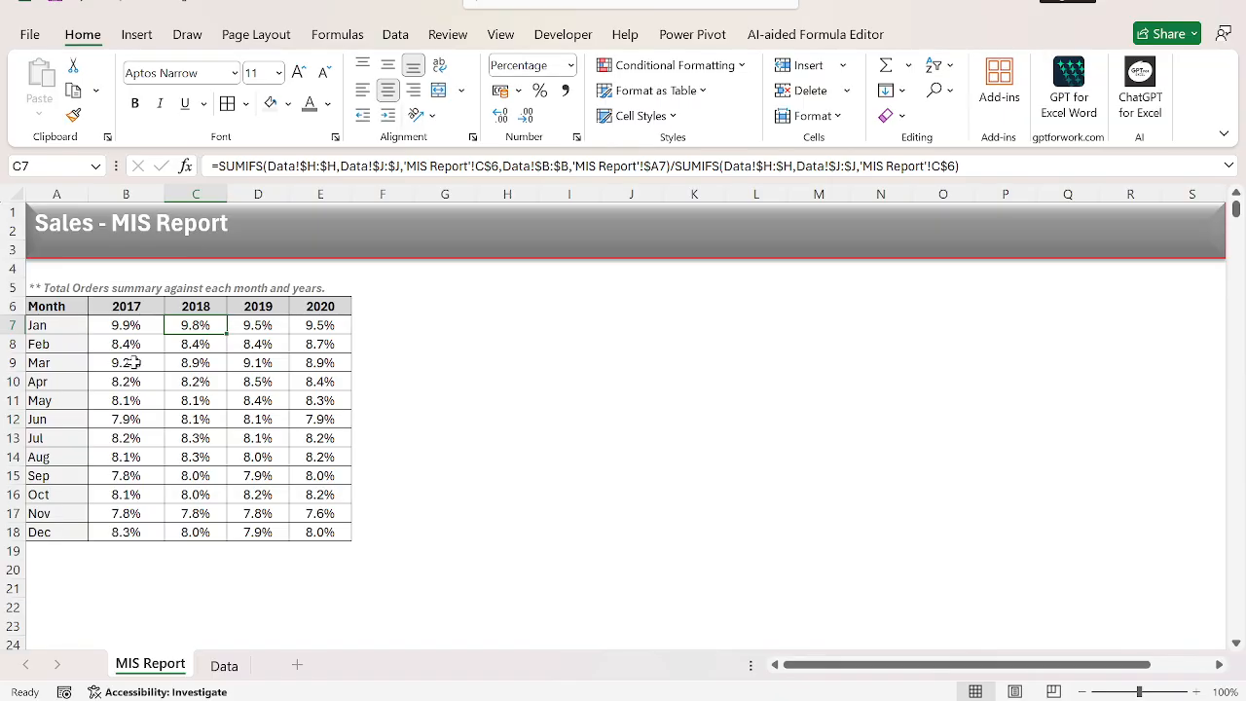
# Create a new conditional formatting rule for B7:E18 that uses a formula to determine which cells to format.
pyautogui.press('Left')
pyautogui.hotkey('ctrl', 'shift', 'Down')
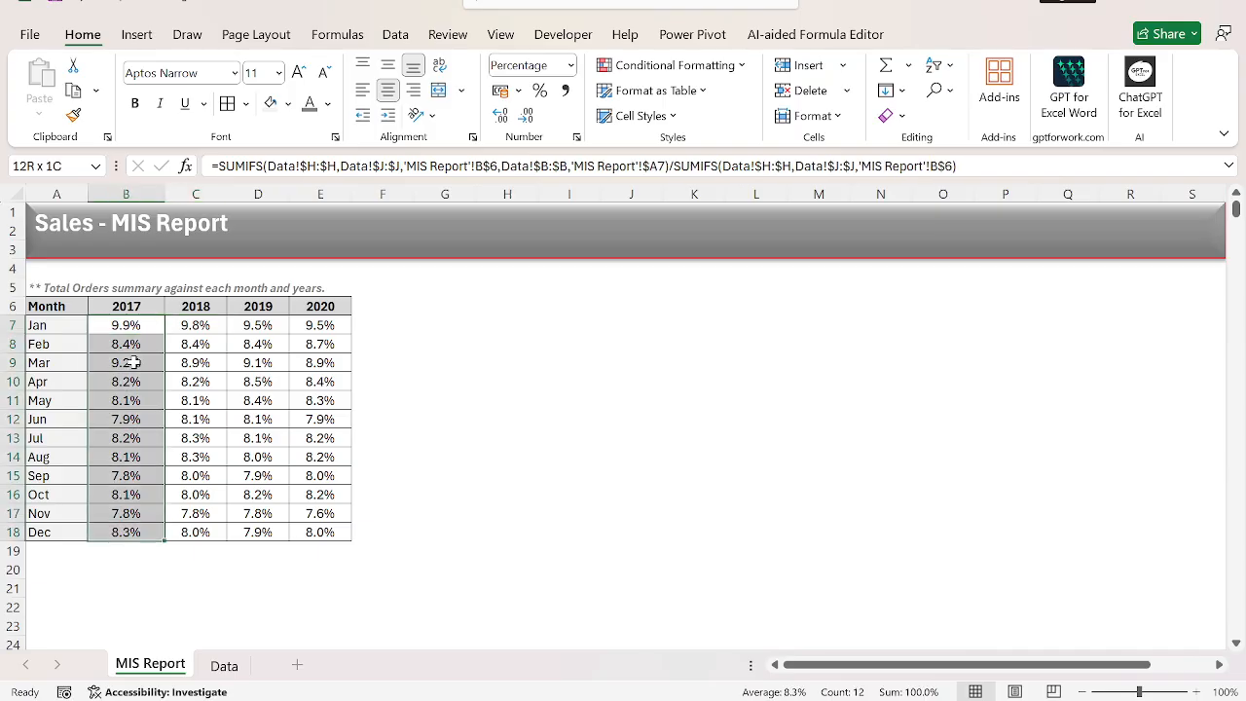
pyautogui.hotkey('ctrl', 'shift', 'Right')
pyautogui.press('alt')
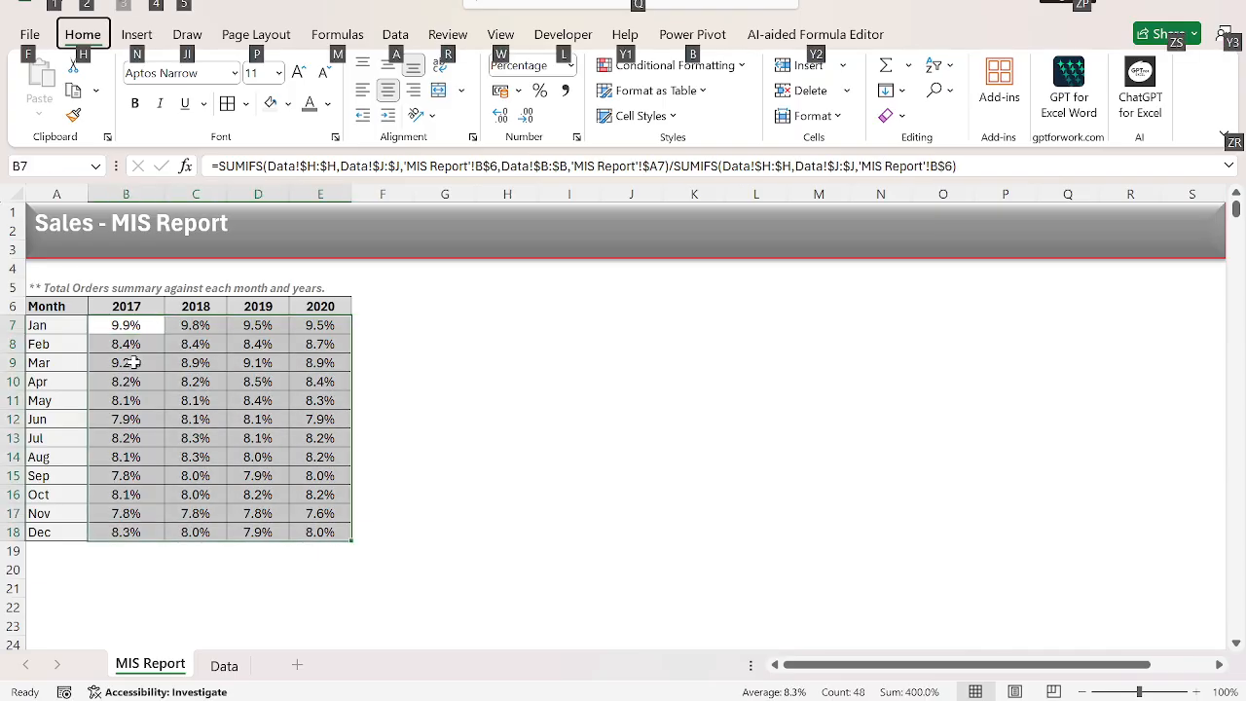
pyautogui.press('h')
pyautogui.press('l')
pyautogui.press('n')
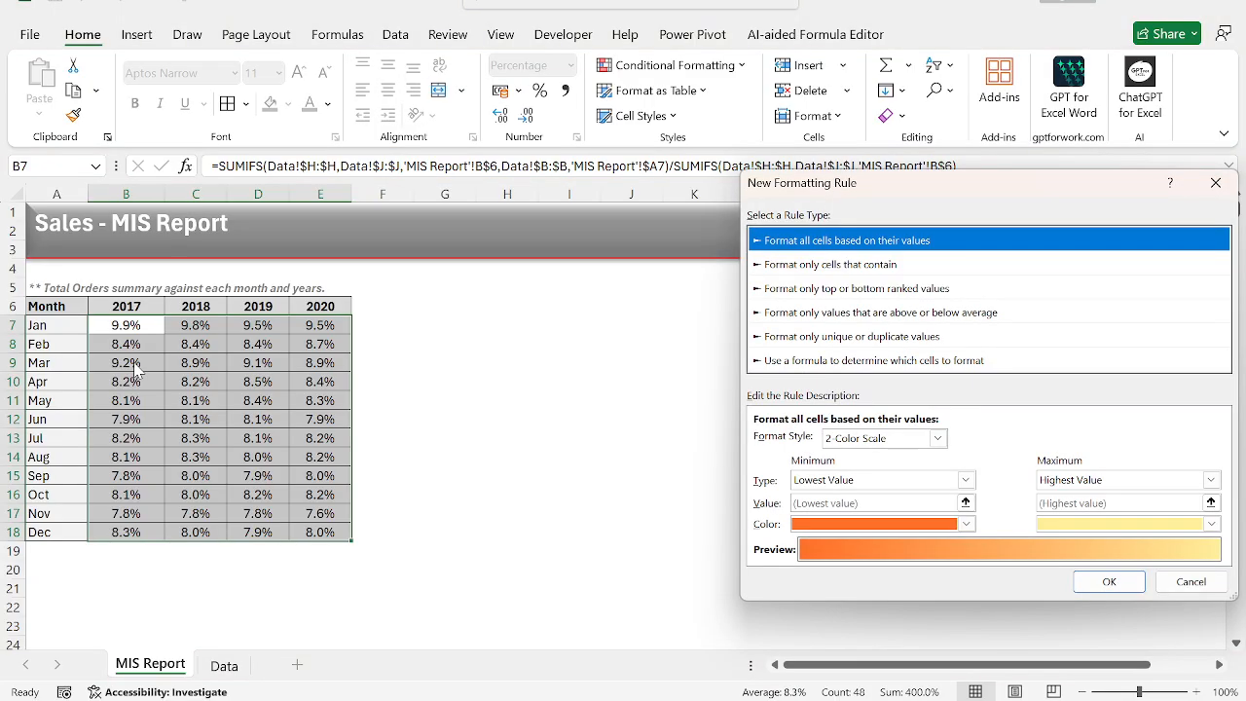
pyautogui.press('Down')
pyautogui.press('Down')
pyautogui.press('Down')
pyautogui.press('Down')
pyautogui.press('Down')
pyautogui.press('Tab')
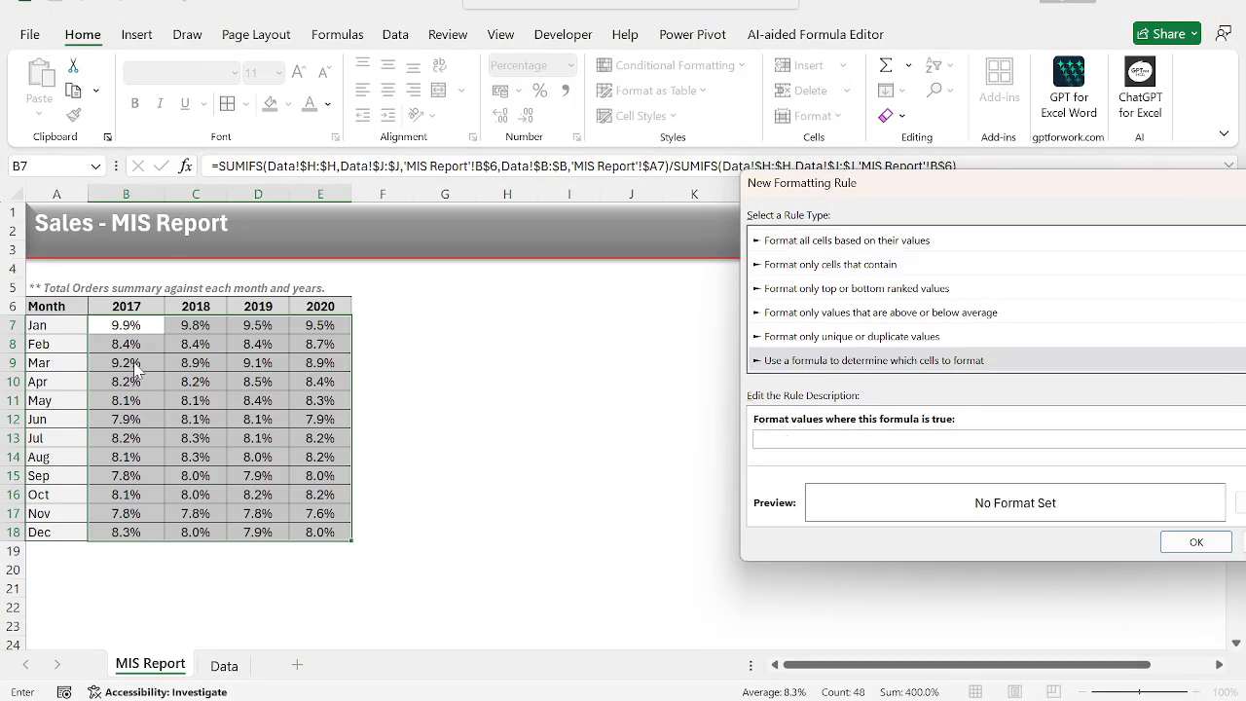
# Set the rule's formula to =B7>C7 with relative references.
pyautogui.write('=')
pyautogui.press('Left')
pyautogui.press('Right')
pyautogui.press('F4')
pyautogui.press('F4')
pyautogui.write('>')
pyautogui.press('Left')
pyautogui.press('Right')
pyautogui.press('Right')
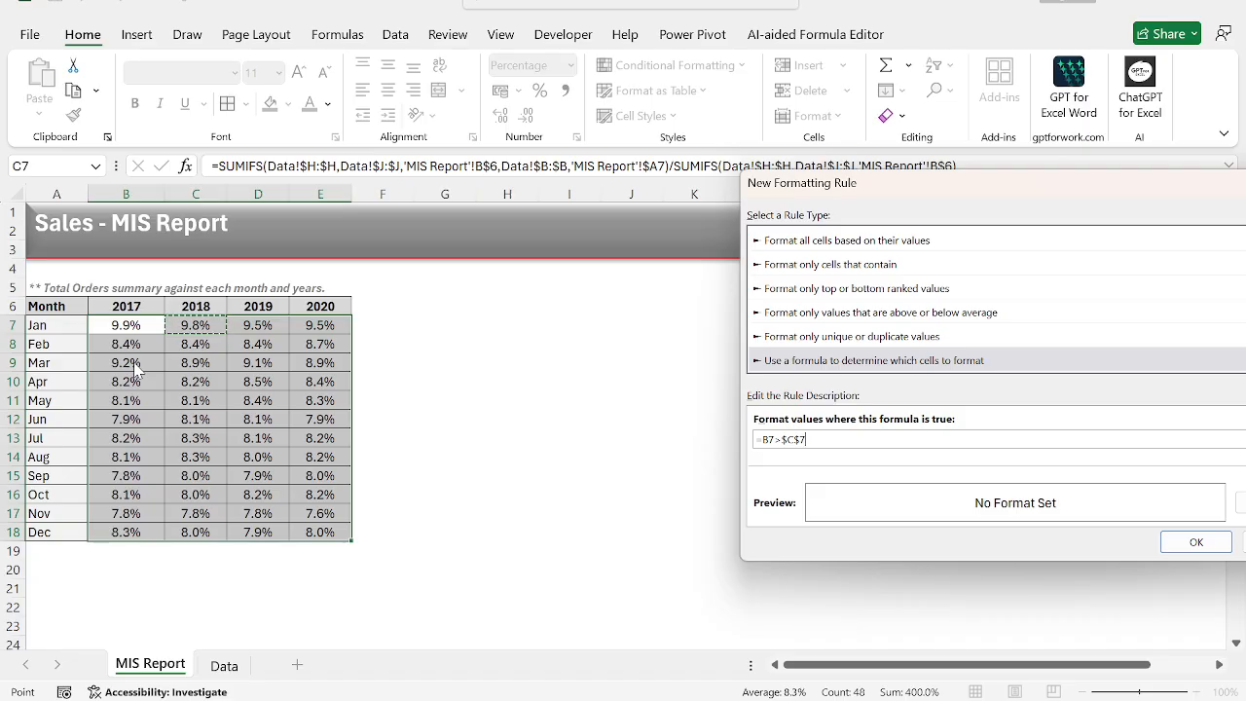
pyautogui.press('F4')
pyautogui.press('F4')
pyautogui.press('F4')
pyautogui.moveTo(1034, 182); pyautogui.dragTo(842, 150)
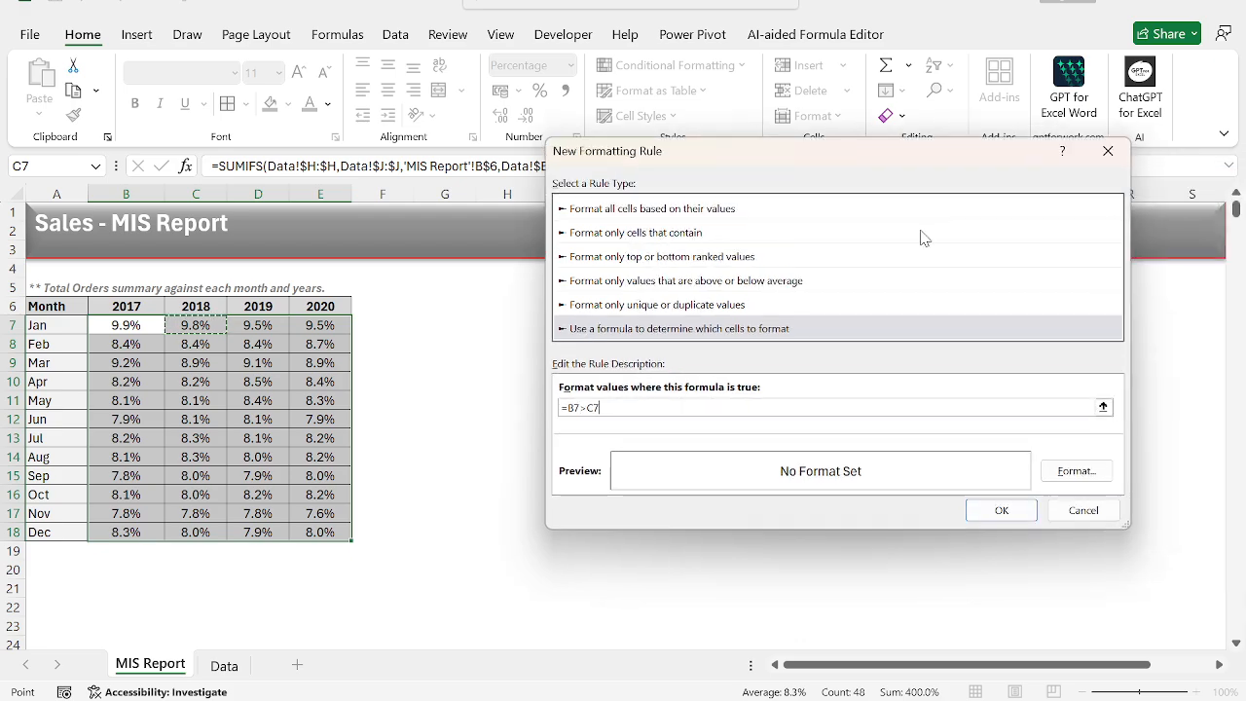
# Give the rule a bold, standard green font and apply it to the percentages.
pyautogui.click(1087, 477)
pyautogui.click(943, 132)
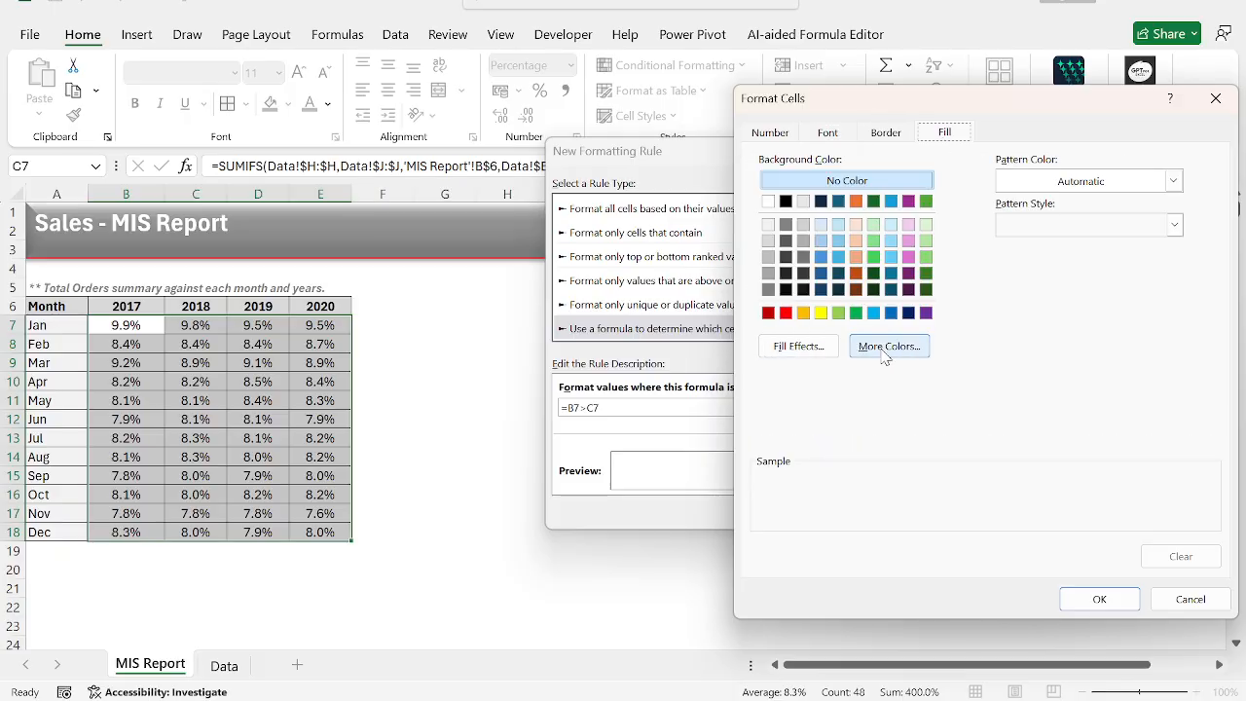
pyautogui.click(826, 133)
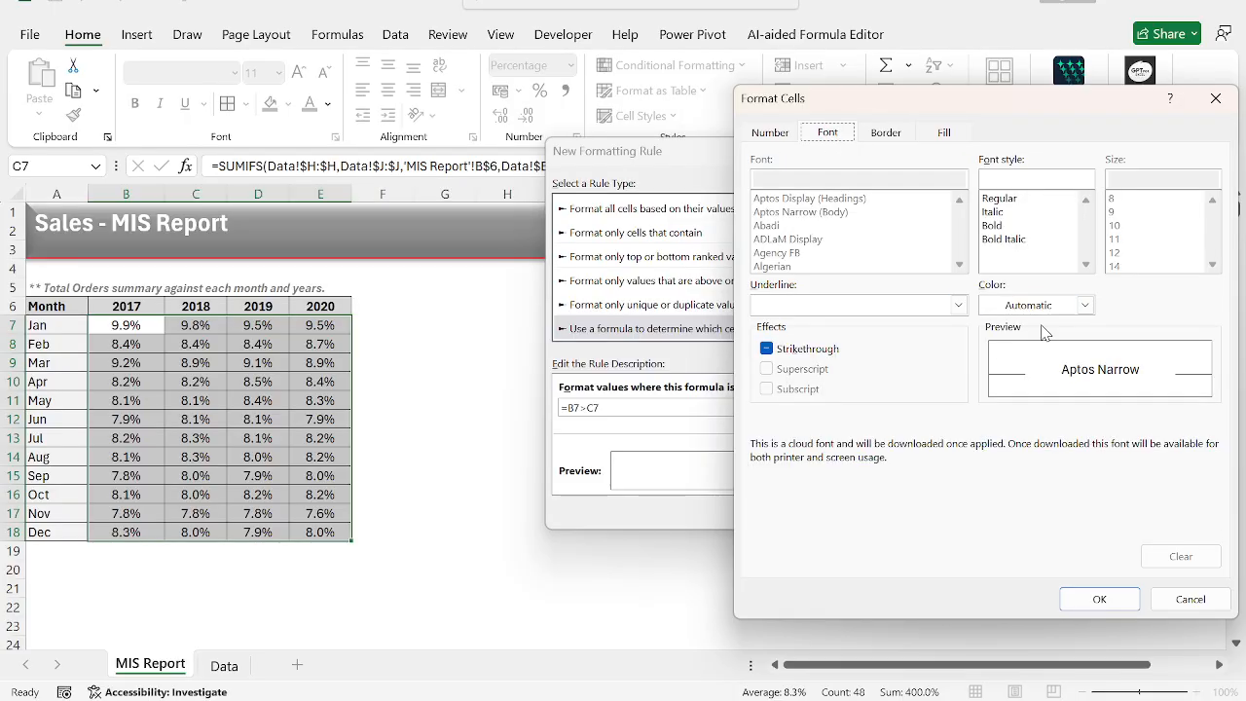
pyautogui.click(1084, 304)
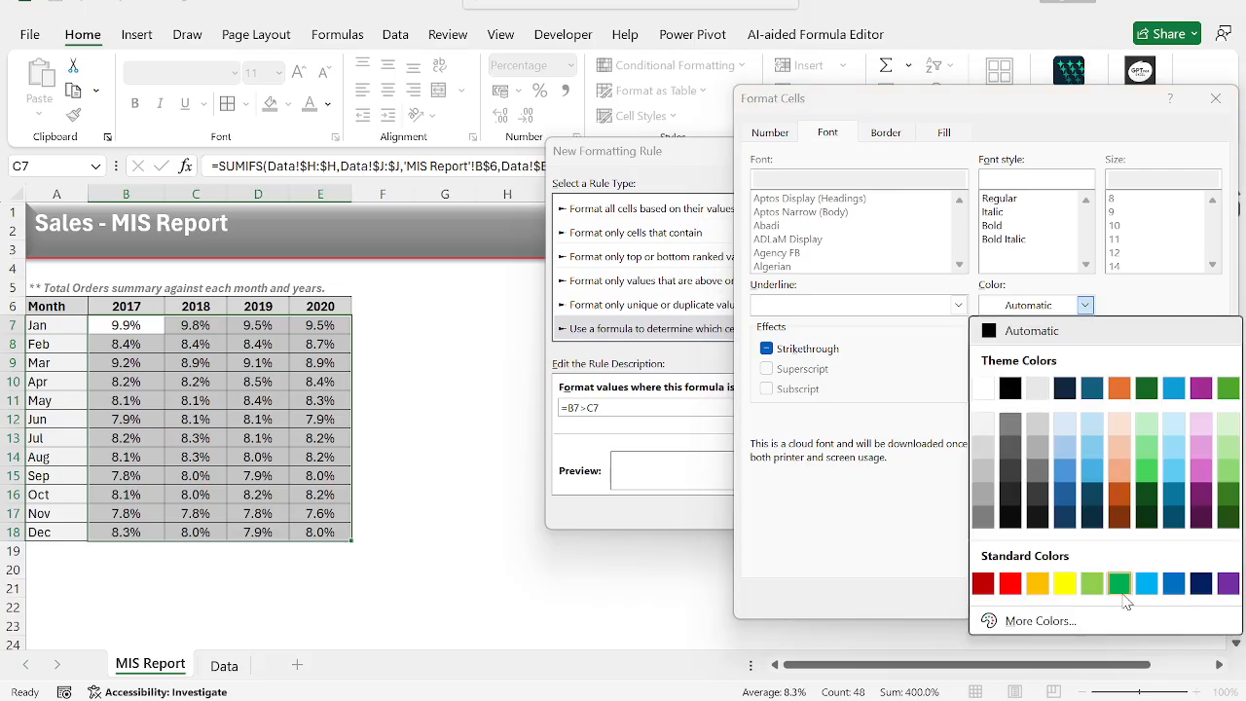
pyautogui.click(1121, 593)
pyautogui.click(993, 225)
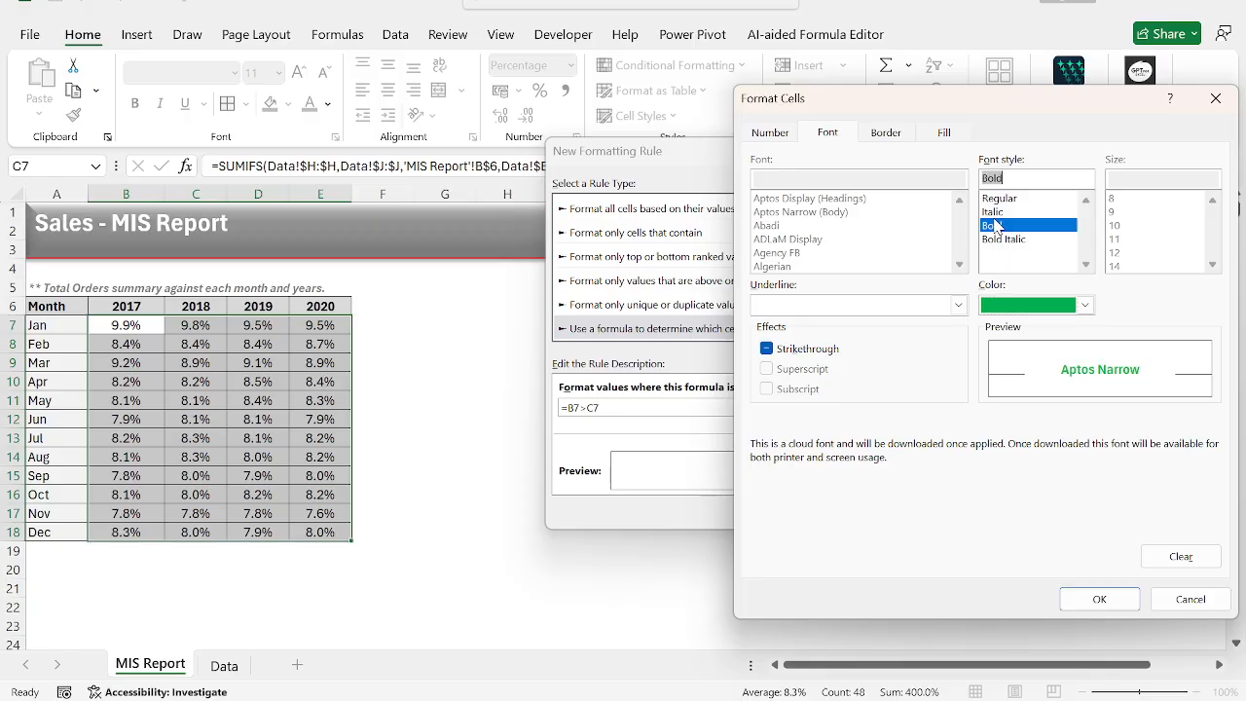
pyautogui.click(1099, 598)
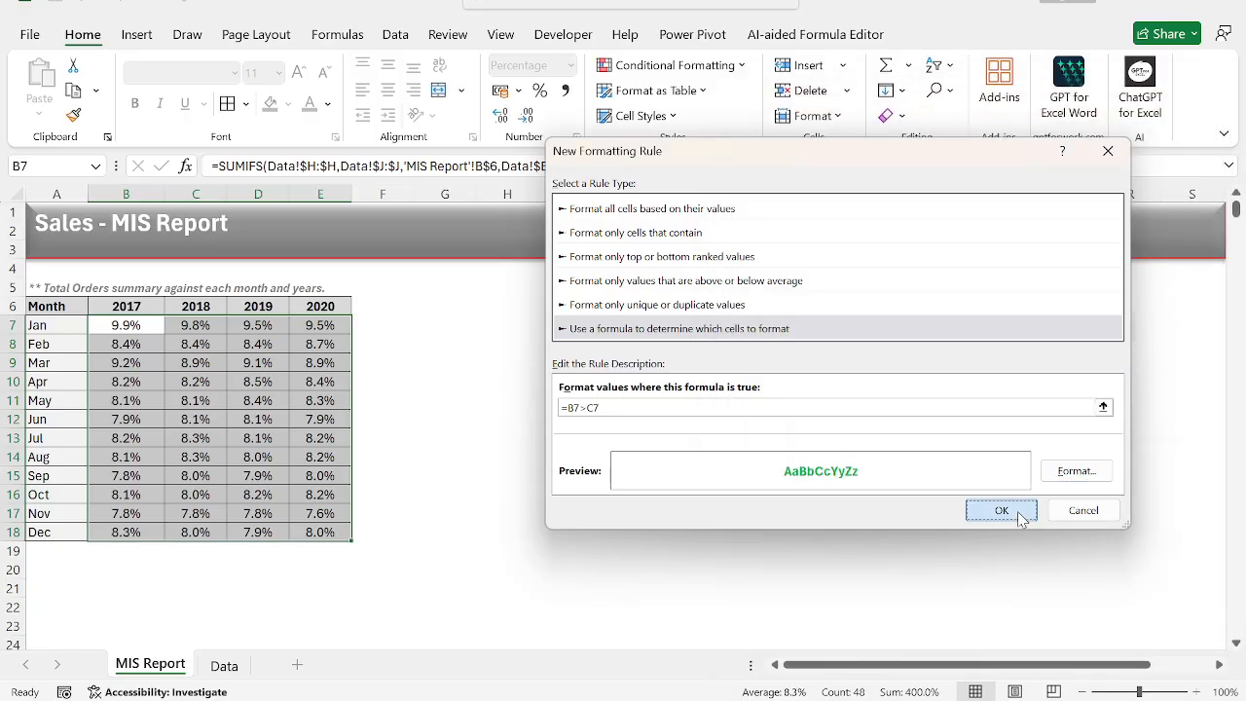
pyautogui.click(1067, 510)
# Reselect B7:E18 and begin a second conditional formatting rule of the formula type.
pyautogui.click(413, 429)
pyautogui.press('Left')
pyautogui.press('Left')
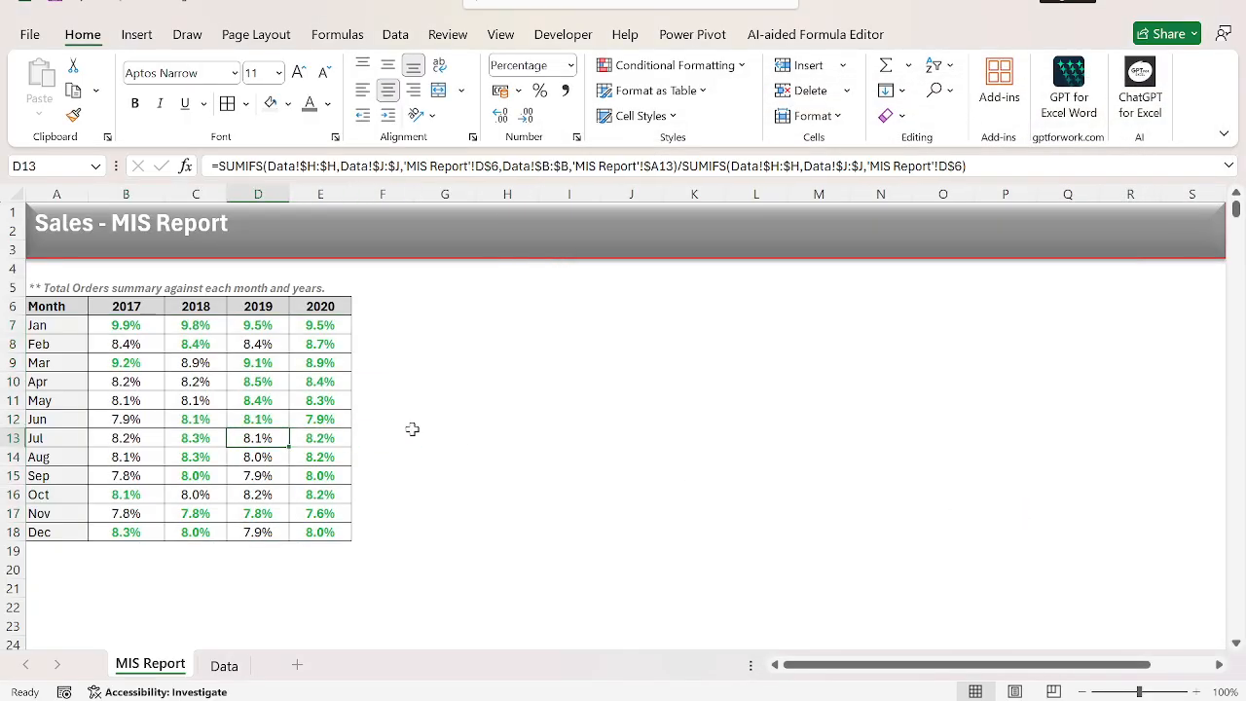
pyautogui.hotkey('ctrl', 'Up')
pyautogui.press('Left')
pyautogui.press('Down')
pyautogui.press('Left')
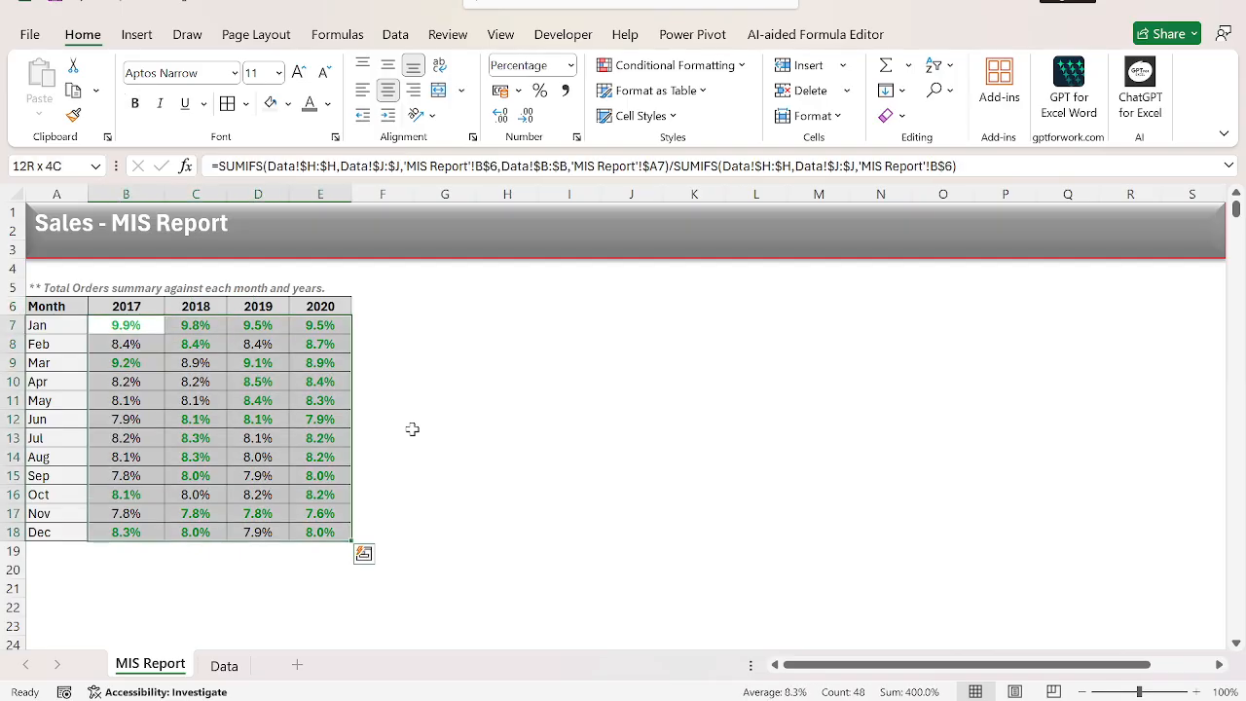
pyautogui.hotkey('alt', 'h')
pyautogui.press('l')
pyautogui.press('n')
pyautogui.press('Tab')
pyautogui.press('Down')
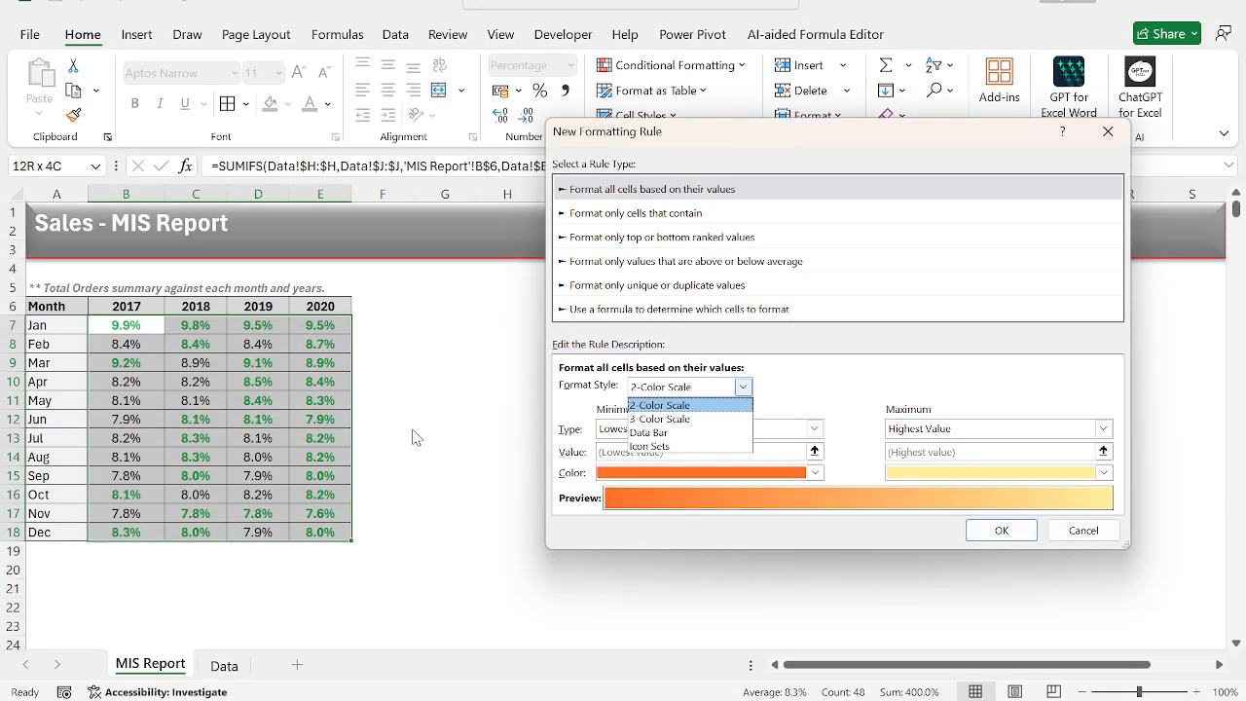
pyautogui.hotkey('shift', 'Tab')
pyautogui.press('Down')
pyautogui.press('Down')
pyautogui.press('Down')
pyautogui.press('Down')
pyautogui.press('Down')
pyautogui.press('Tab')
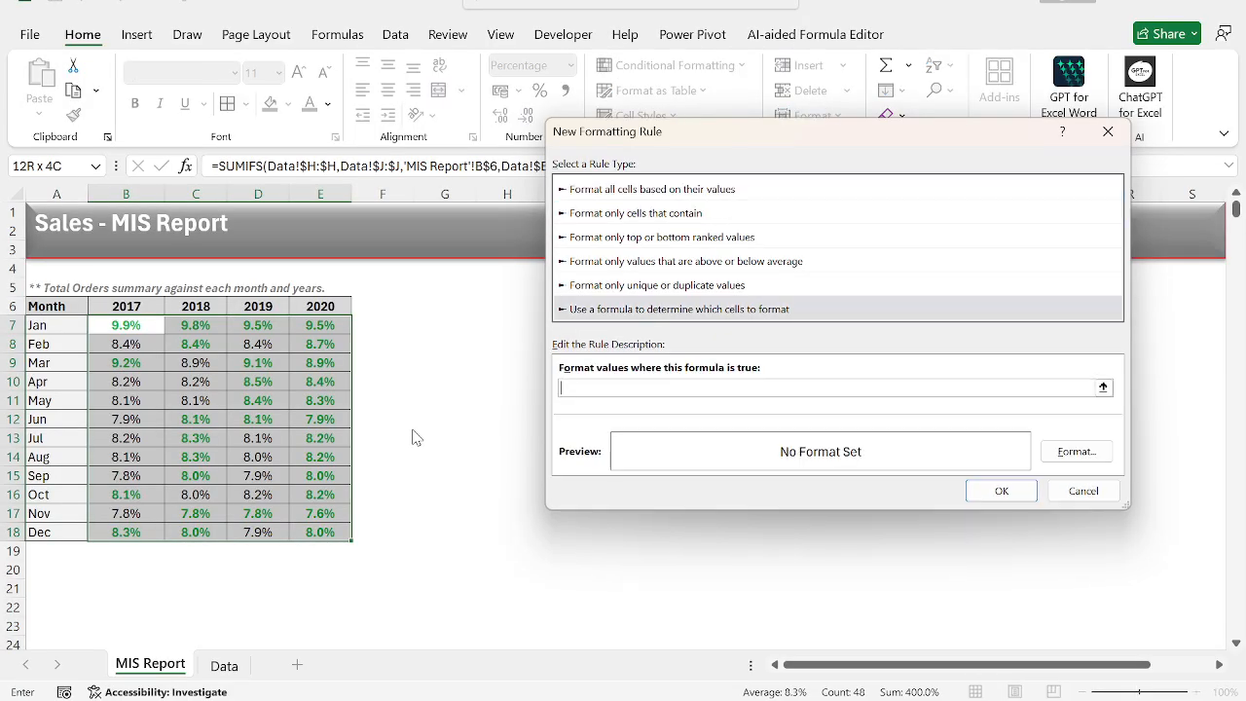
# Set the second rule's formula to =B7<C7 with relative references.
pyautogui.write('=')
pyautogui.press('Left')
pyautogui.press('Right')
pyautogui.press('F4')
pyautogui.press('F4')
pyautogui.press('F4')
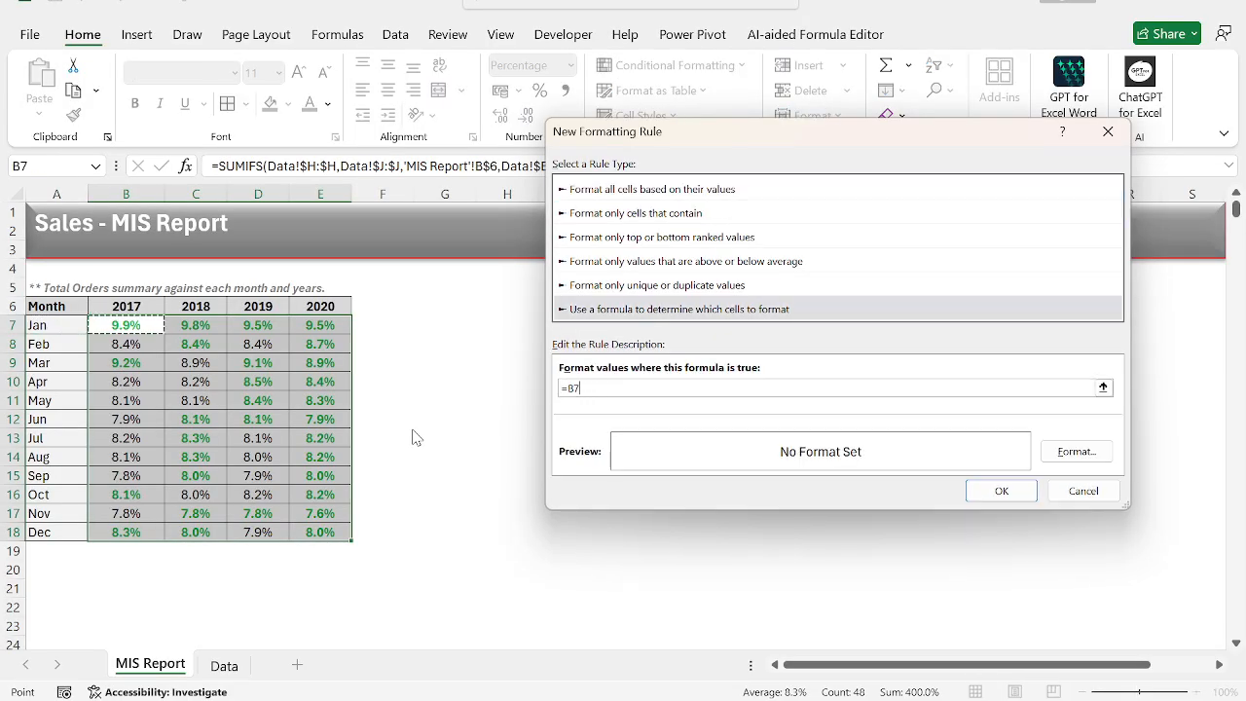
pyautogui.write('<')
pyautogui.press('Left')
pyautogui.press('Right')
pyautogui.press('Right')
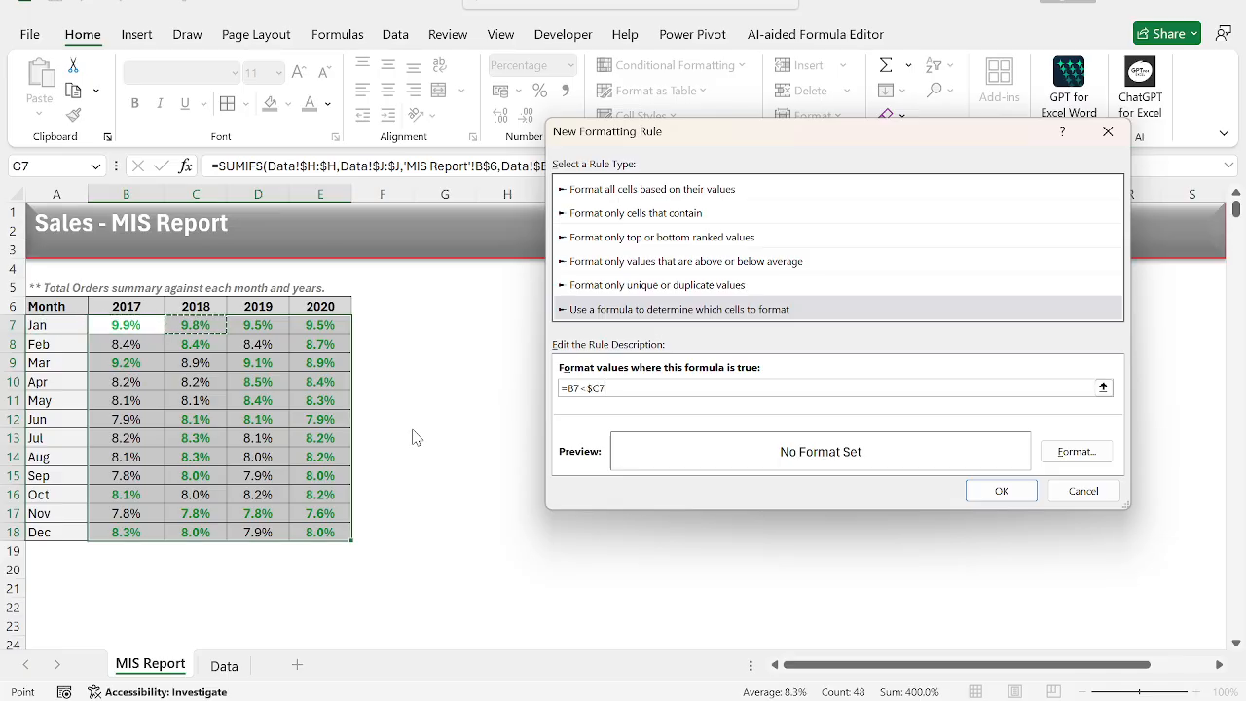
# Give the rule a bold, standard red font and apply it to the percentages.
pyautogui.click(1103, 459)
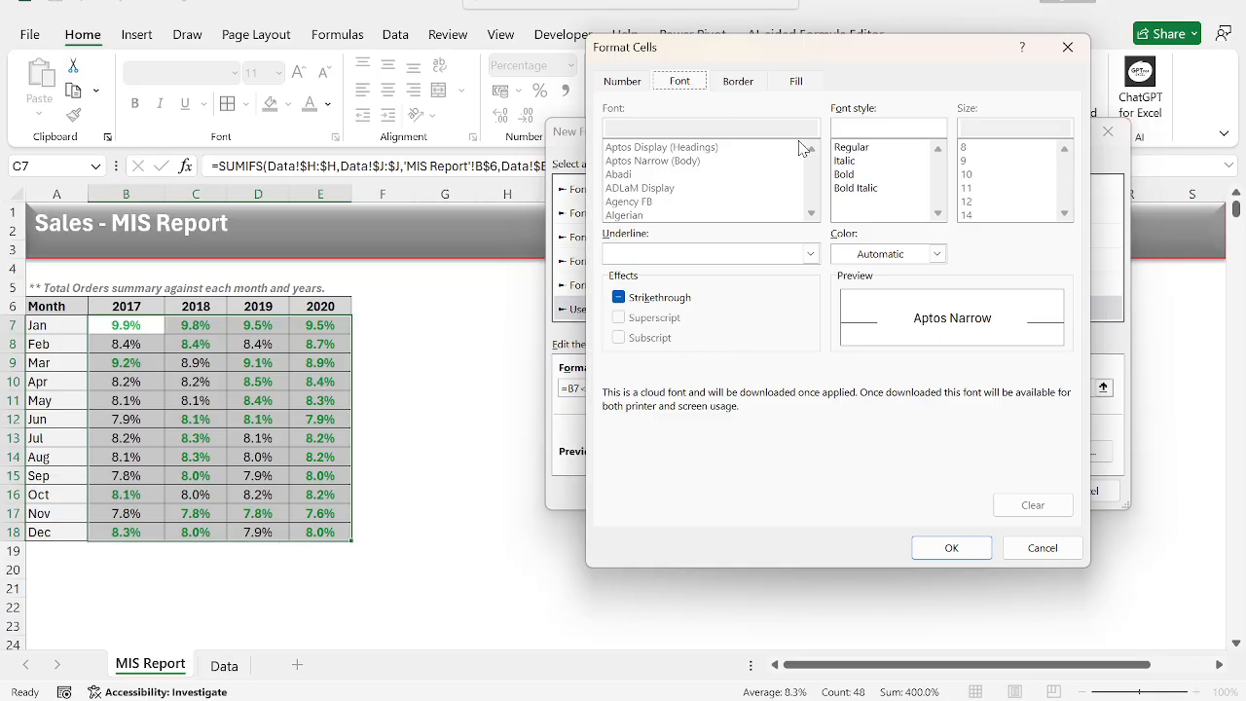
pyautogui.click(905, 254)
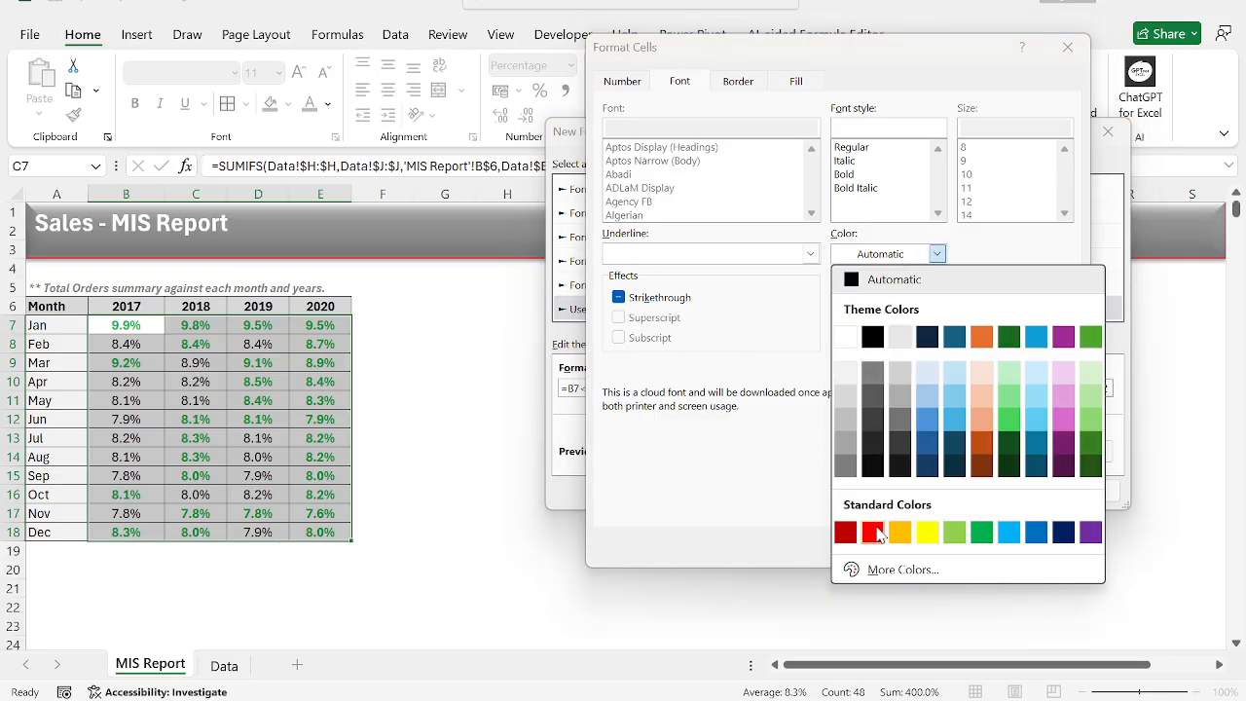
pyautogui.click(873, 533)
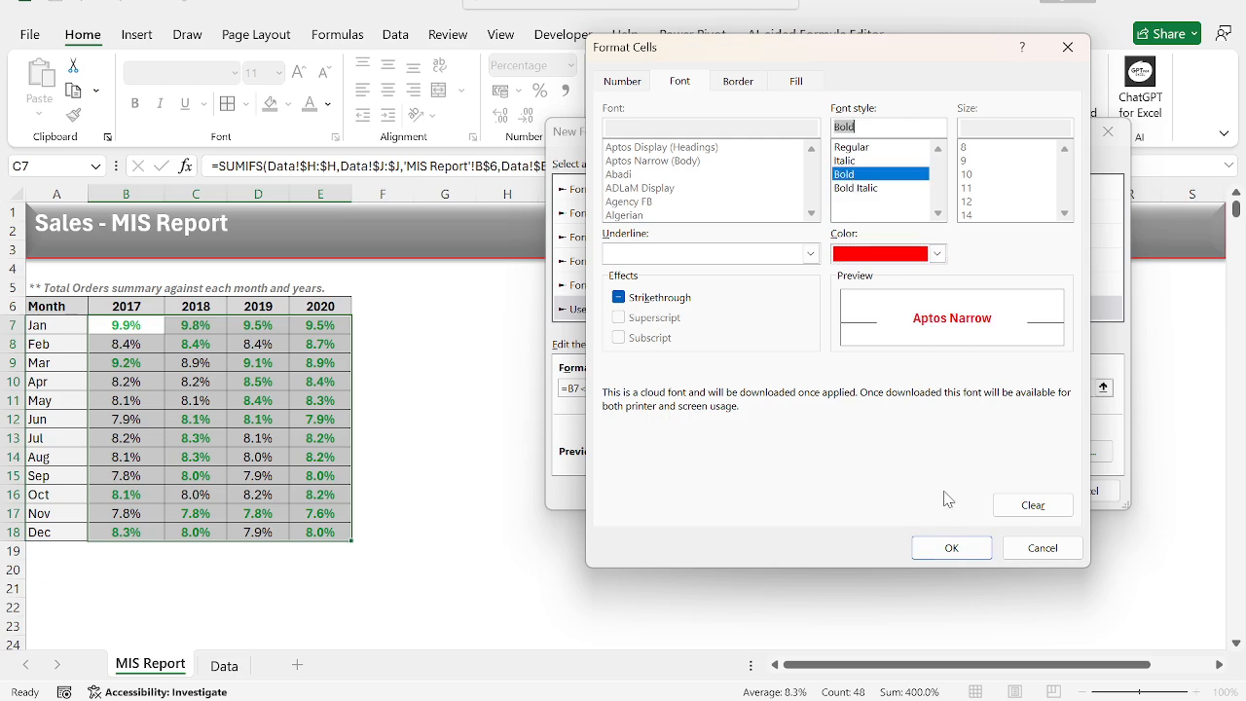
pyautogui.click(971, 550)
pyautogui.click(1033, 497)
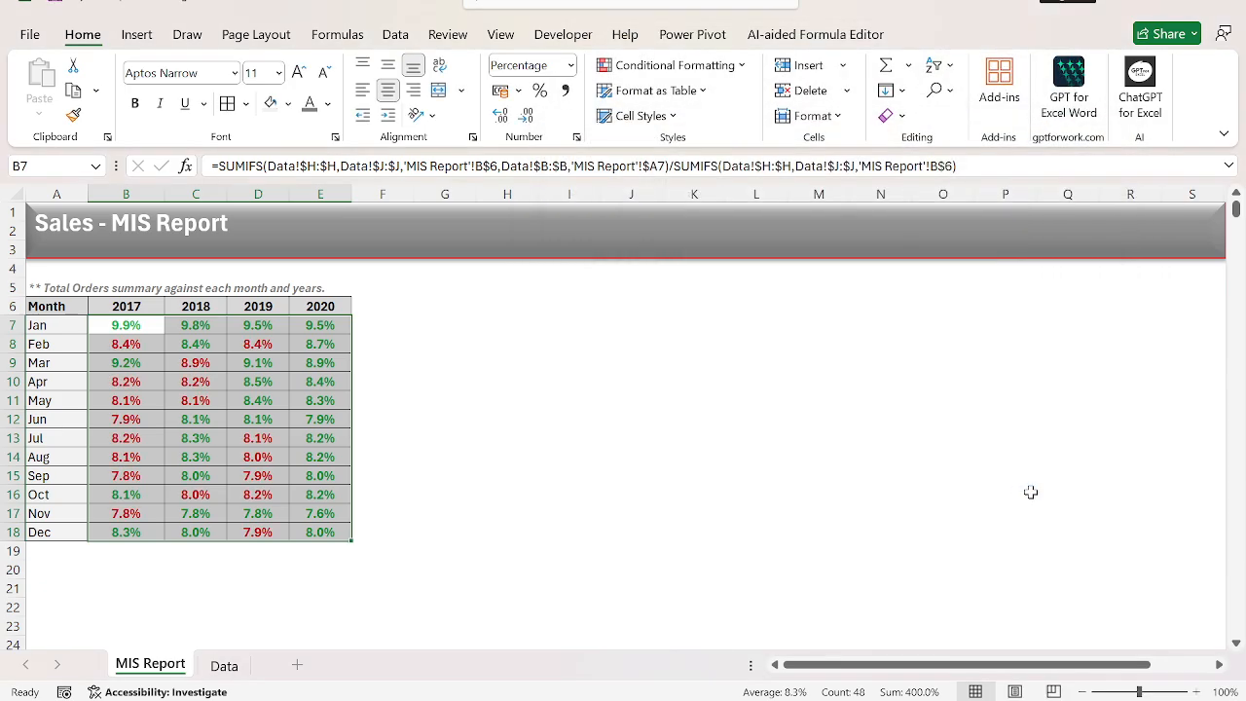
# Review the conditionally coloured percentages across the whole month-by-year table.
pyautogui.click(807, 398)
pyautogui.hotkey('ctrl', 'Left')
pyautogui.hotkey('ctrl', 'Left')
pyautogui.press('Right')
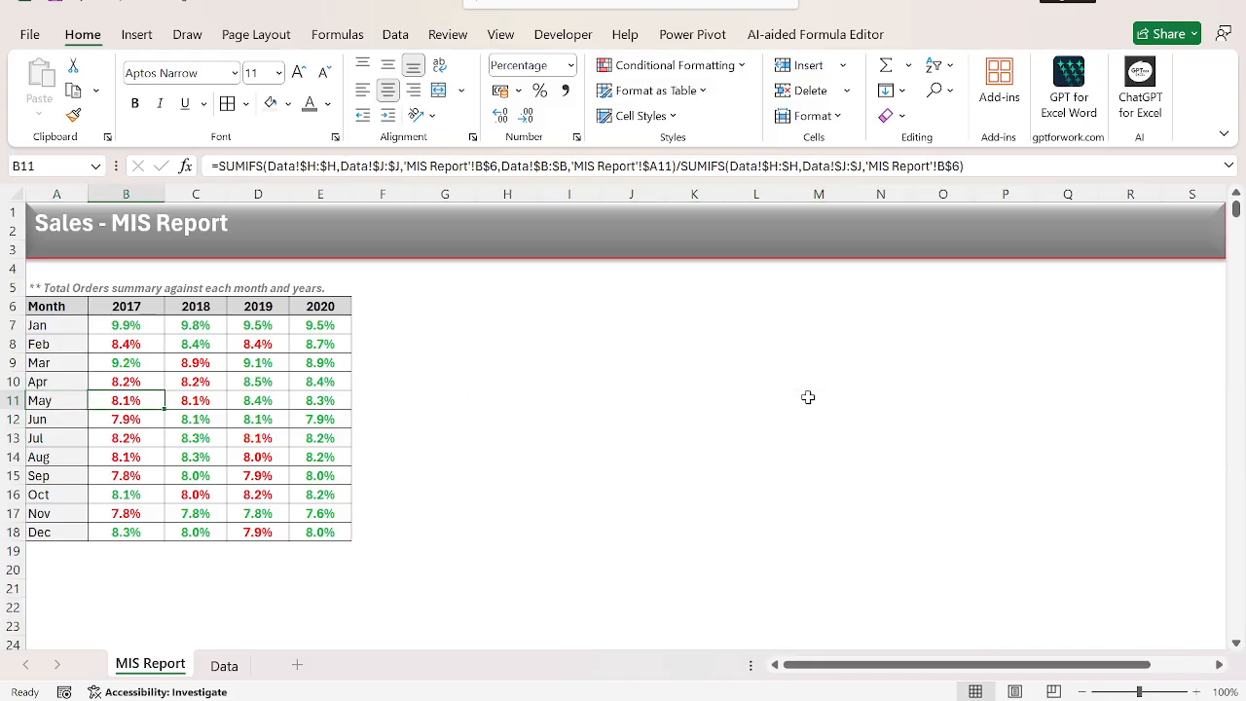
pyautogui.hotkey('ctrl', 'Up')
pyautogui.press('Right')
pyautogui.hotkey('ctrl', 'Right')
pyautogui.hotkey('ctrl', 'shift', 'Down')
pyautogui.hotkey('ctrl', 'shift', 'Left')
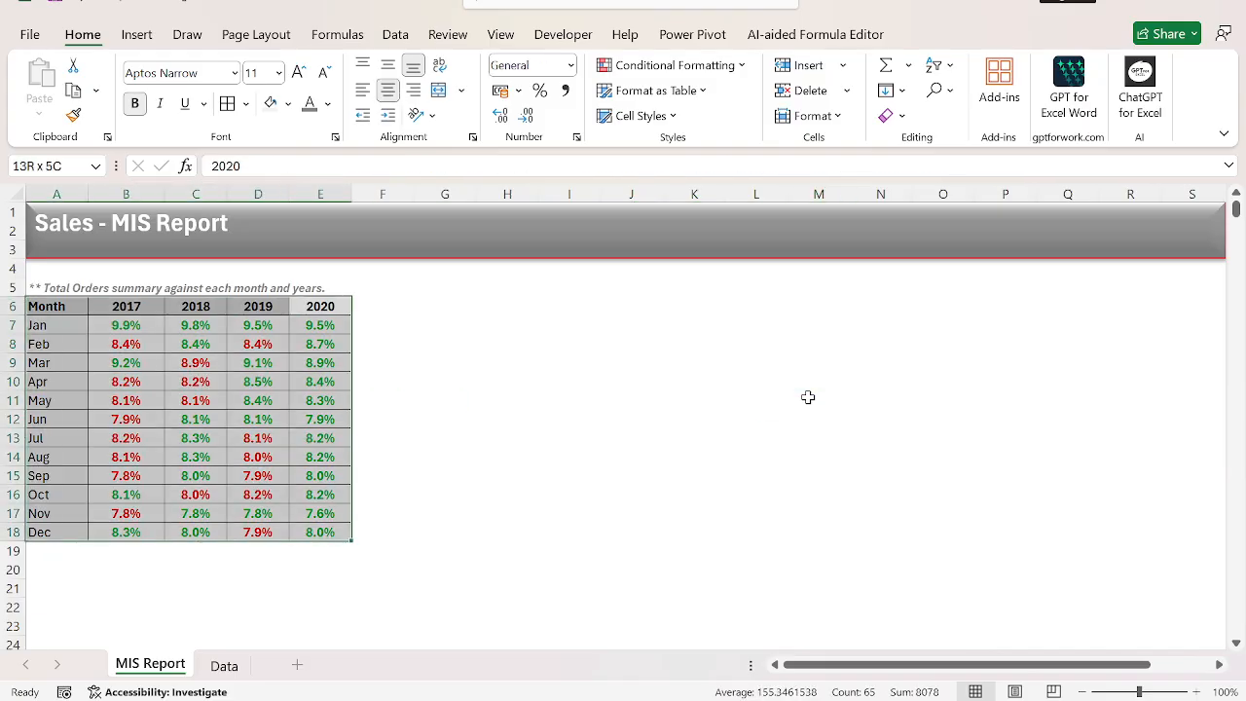
pyautogui.press('Left')
pyautogui.hotkey('ctrl', 'shift', 'Down')
pyautogui.hotkey('ctrl', 'shift', 'Left')
pyautogui.hotkey('ctrl', 'Left')
pyautogui.hotkey('shift', 'Right')
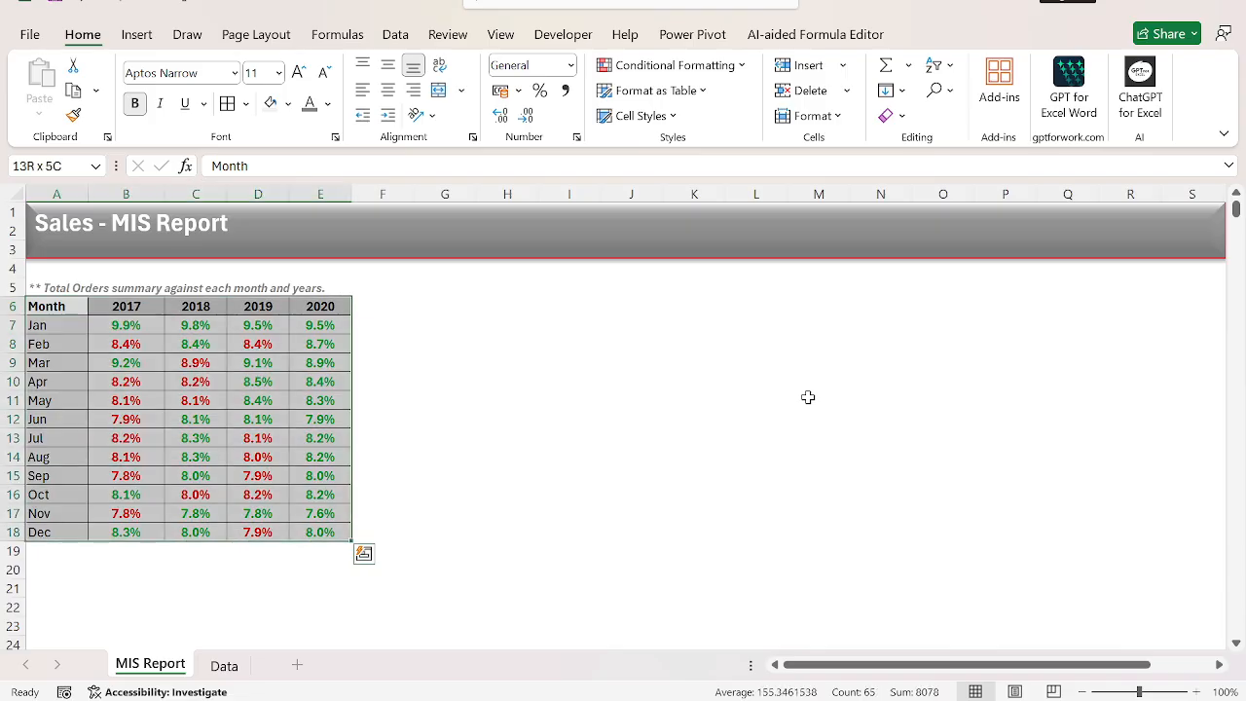
# Compare the report table with the source records on the Data sheet.
pyautogui.hotkey('ctrl', 'pagedown')
pyautogui.hotkey('ctrl', 'Up')
pyautogui.hotkey('ctrl', 'Left')
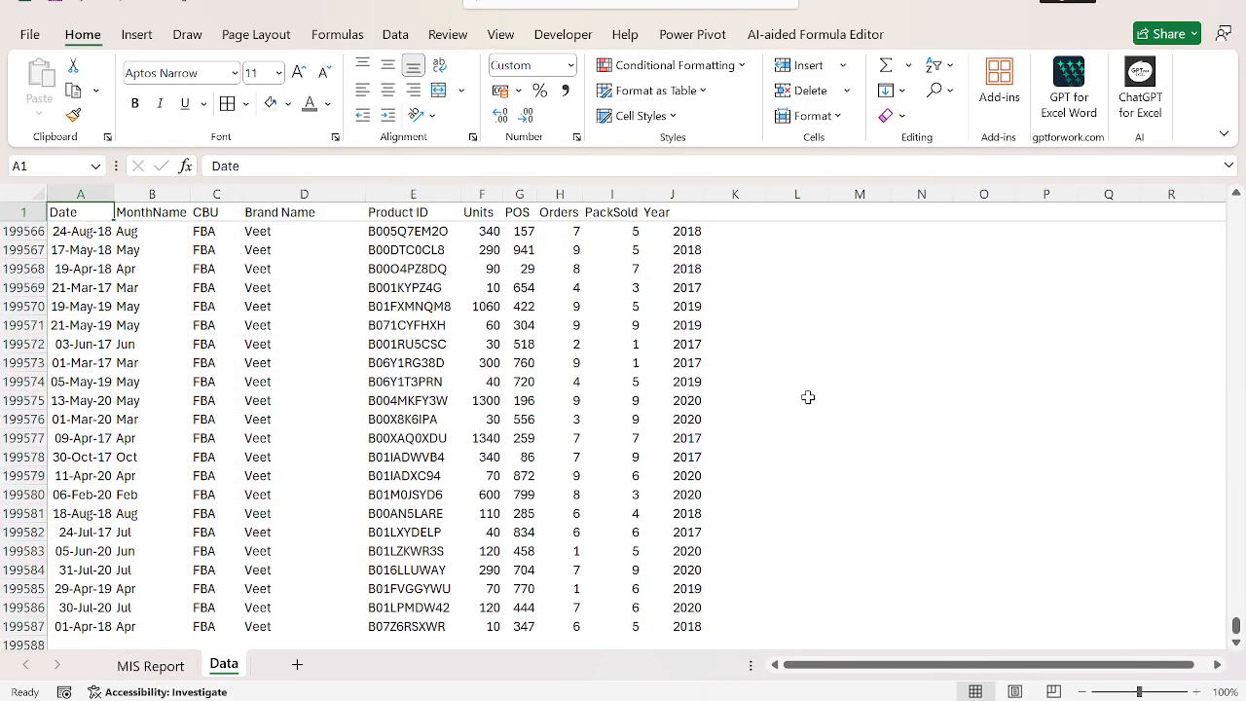
pyautogui.press('Down')
pyautogui.hotkey('ctrl', 'pageup')
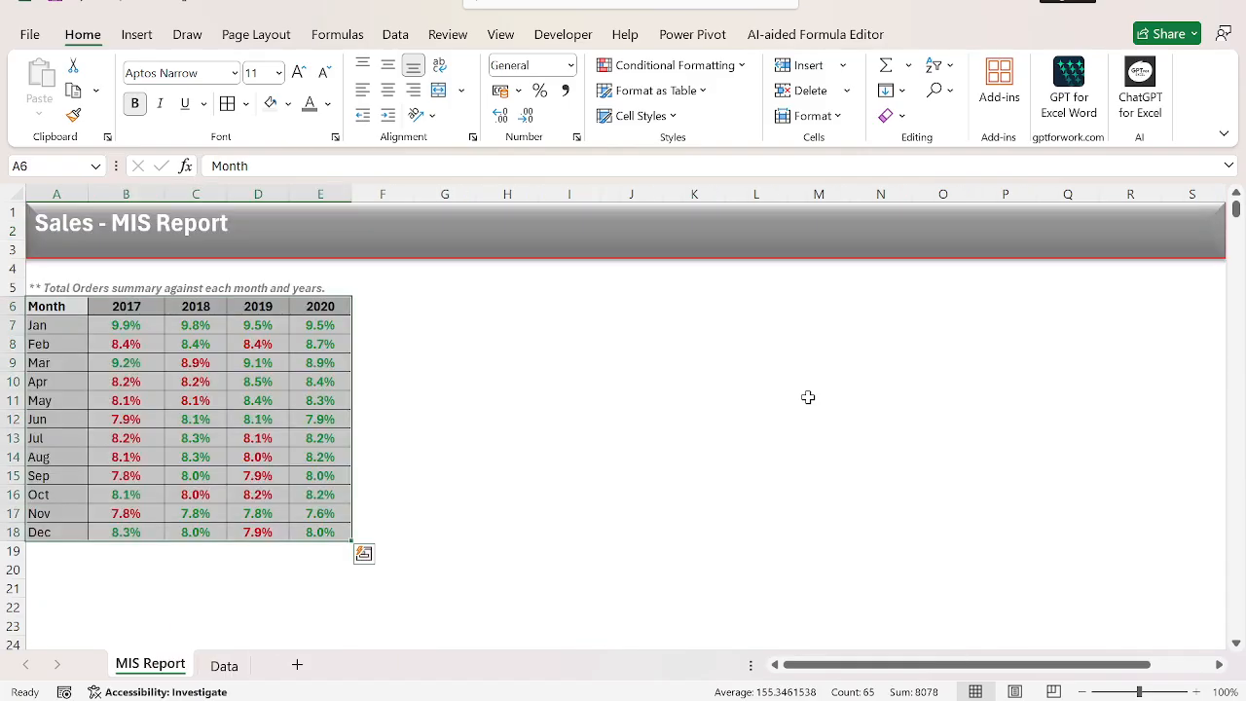
pyautogui.hotkey('ctrl', 'Left')
pyautogui.hotkey('ctrl', 'shift', 'Down')
pyautogui.hotkey('ctrl', 'shift', 'Right')
pyautogui.hotkey('ctrl', 'pagedown')
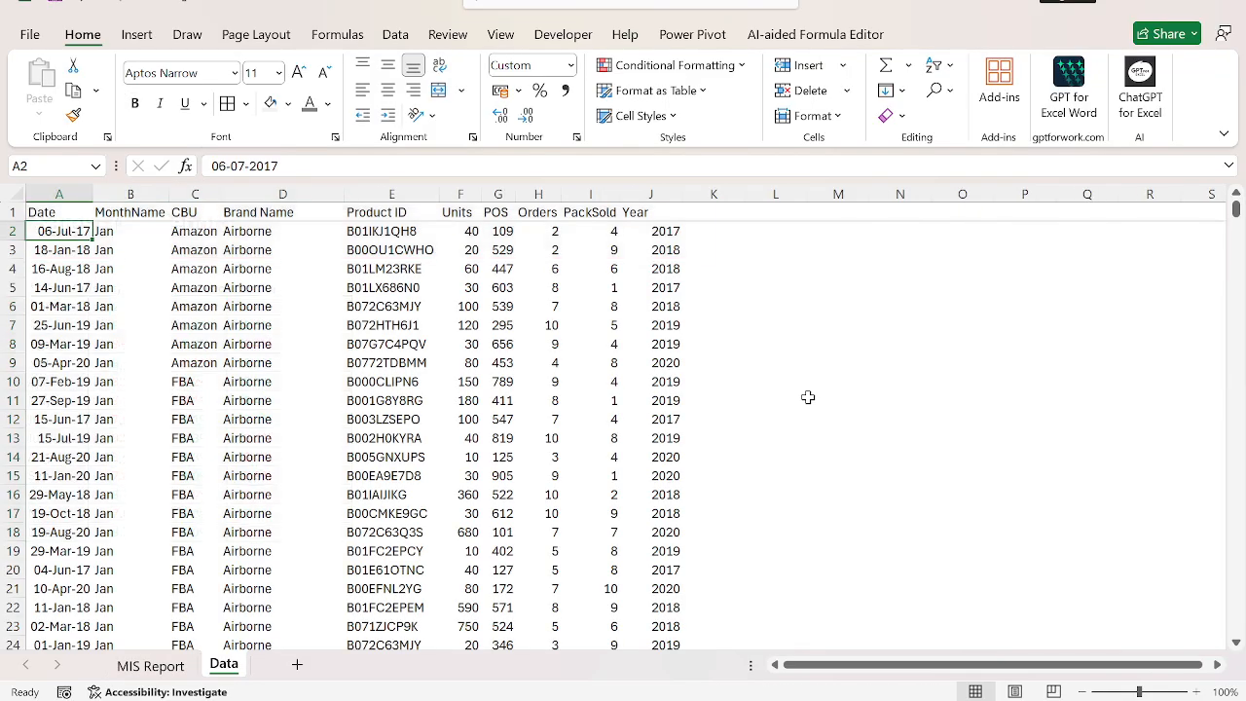
pyautogui.press('Up')
pyautogui.press('Right')
pyautogui.press('Right')
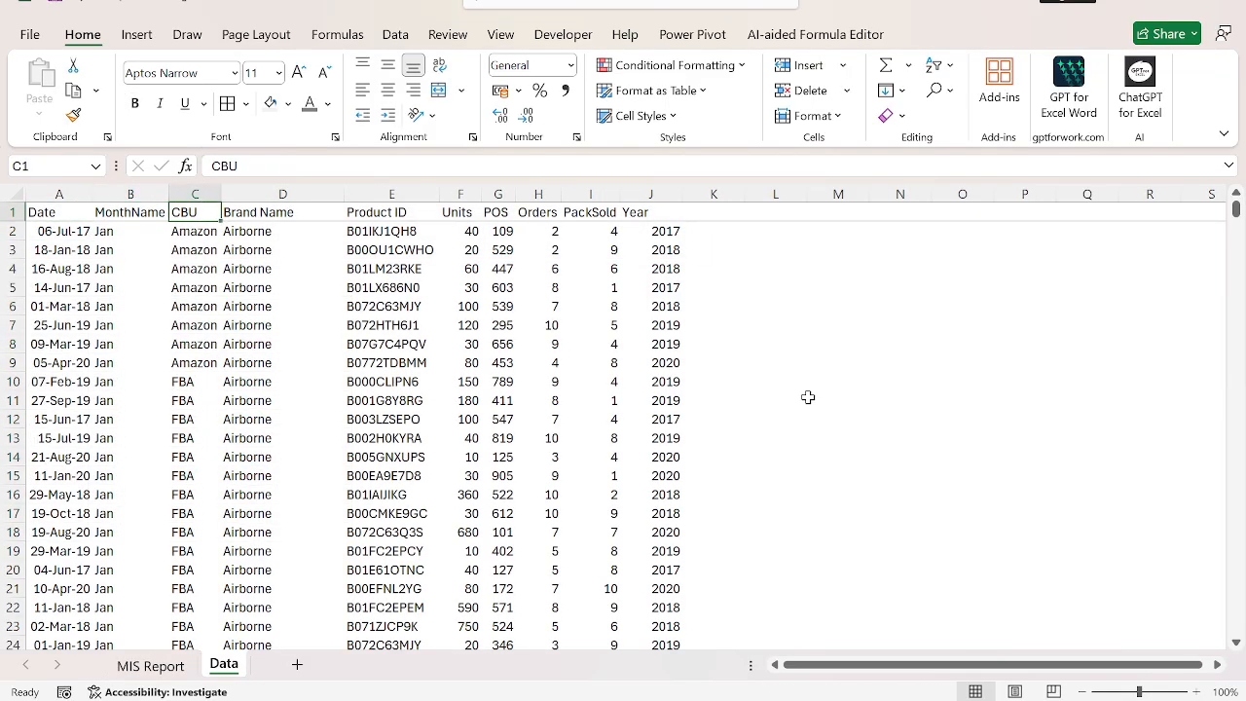
pyautogui.hotkey('ctrl', 'shift', 'Down')
pyautogui.hotkey('ctrl', 'c')
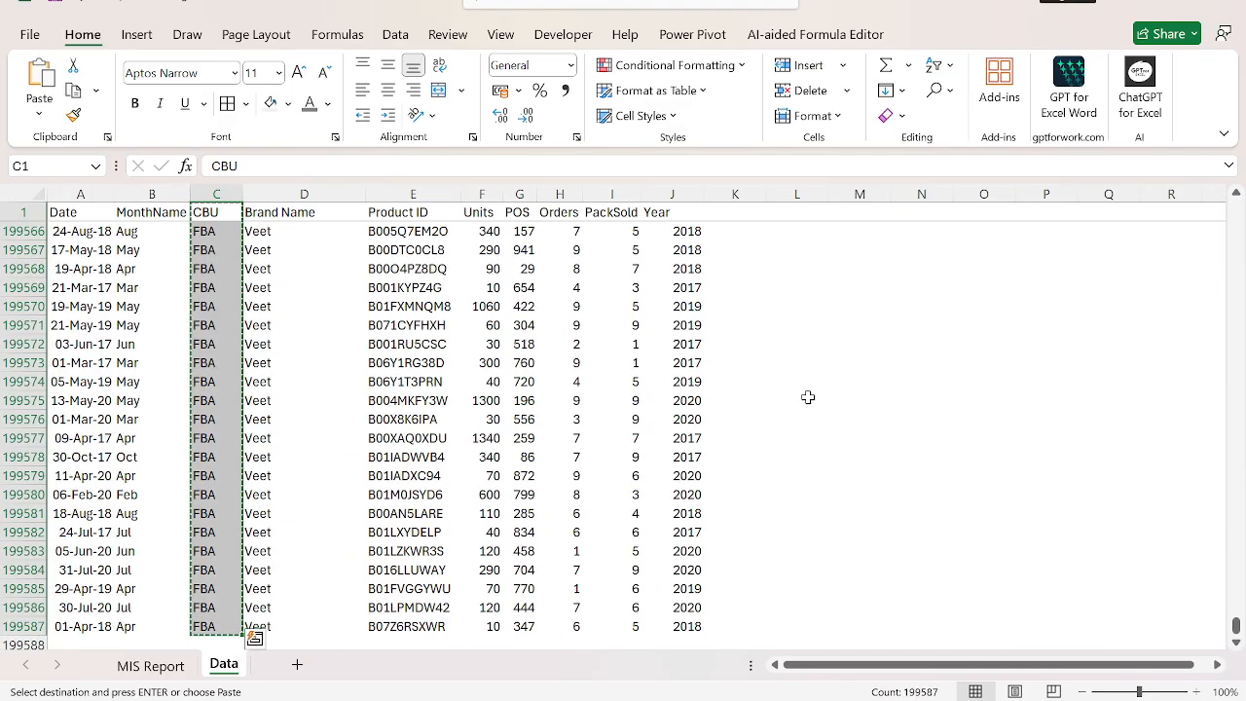
pyautogui.hotkey('ctrl', 'pageup')
pyautogui.press('Left')
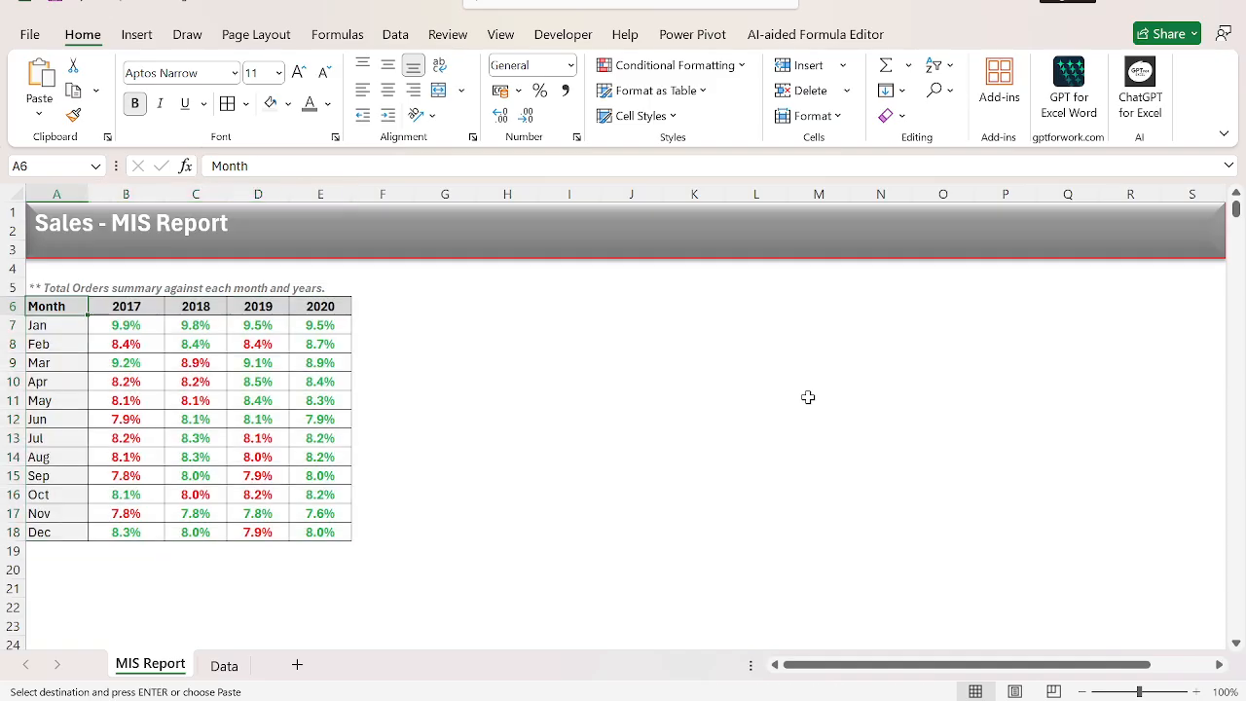
pyautogui.press('Escape')
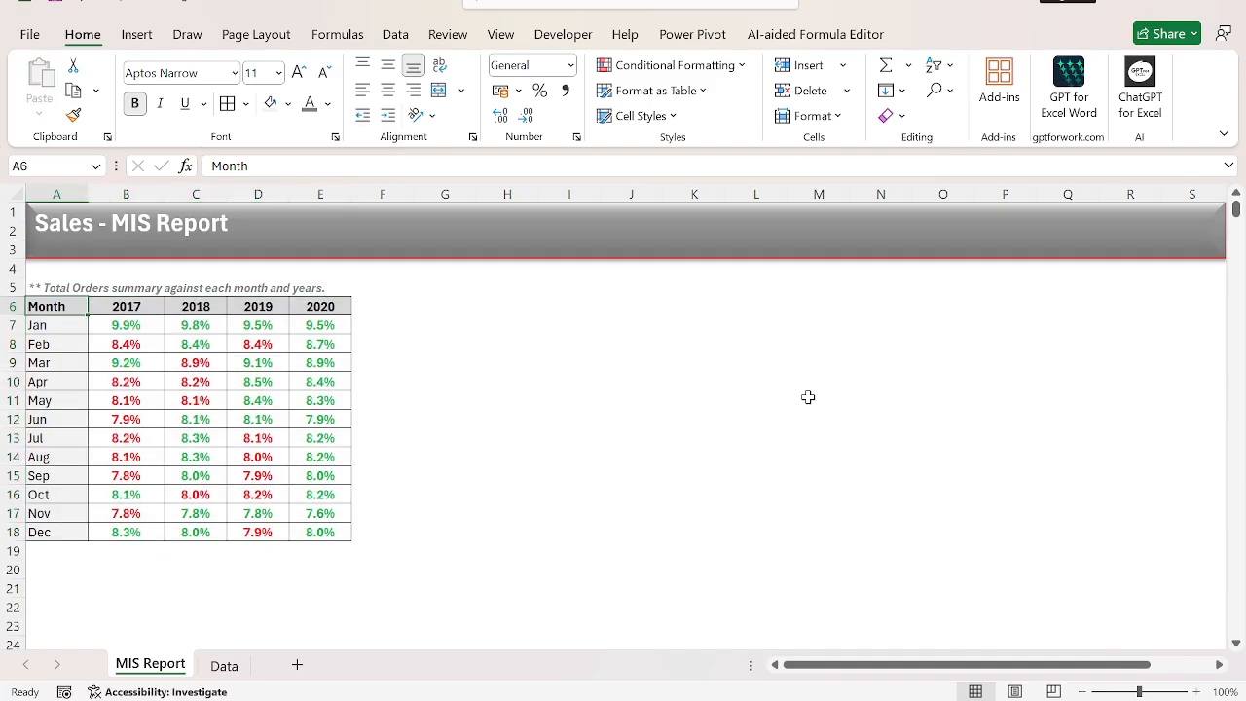
# Rename the CBU column header in C1 of the Data sheet to Company.
pyautogui.hotkey('ctrl', 'pagedown')
pyautogui.hotkey('ctrl', 'Up')
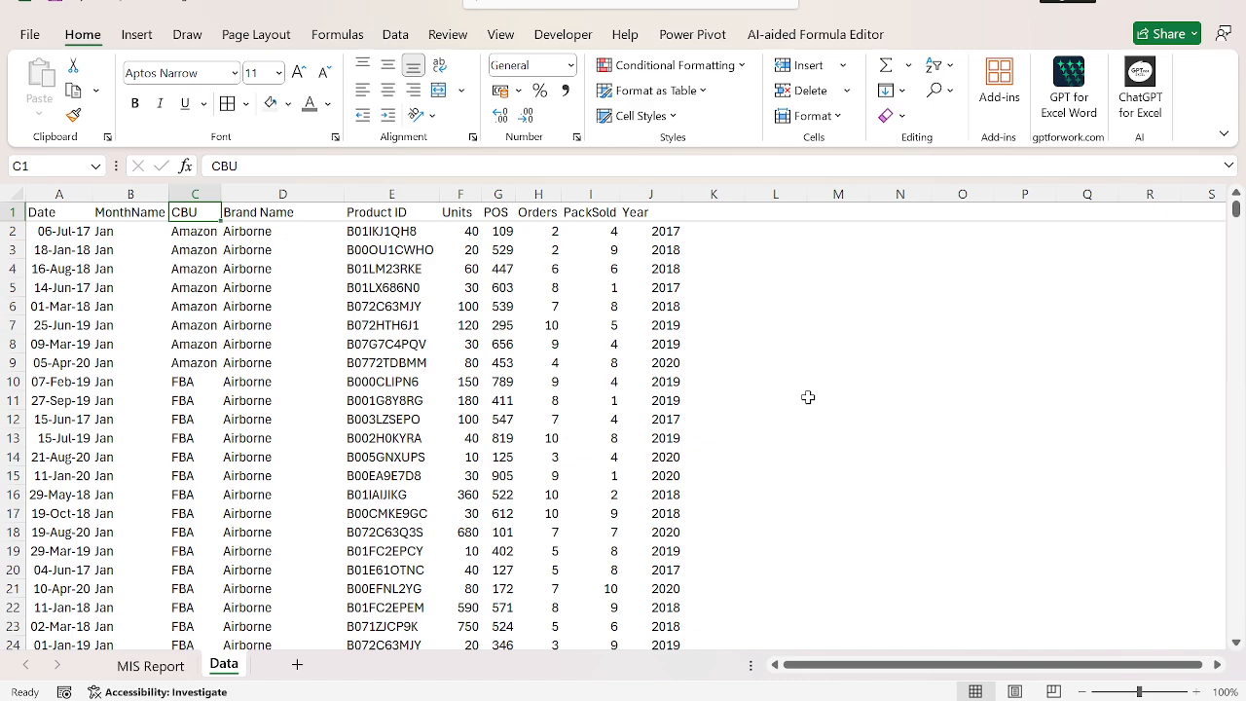
pyautogui.write('Company')
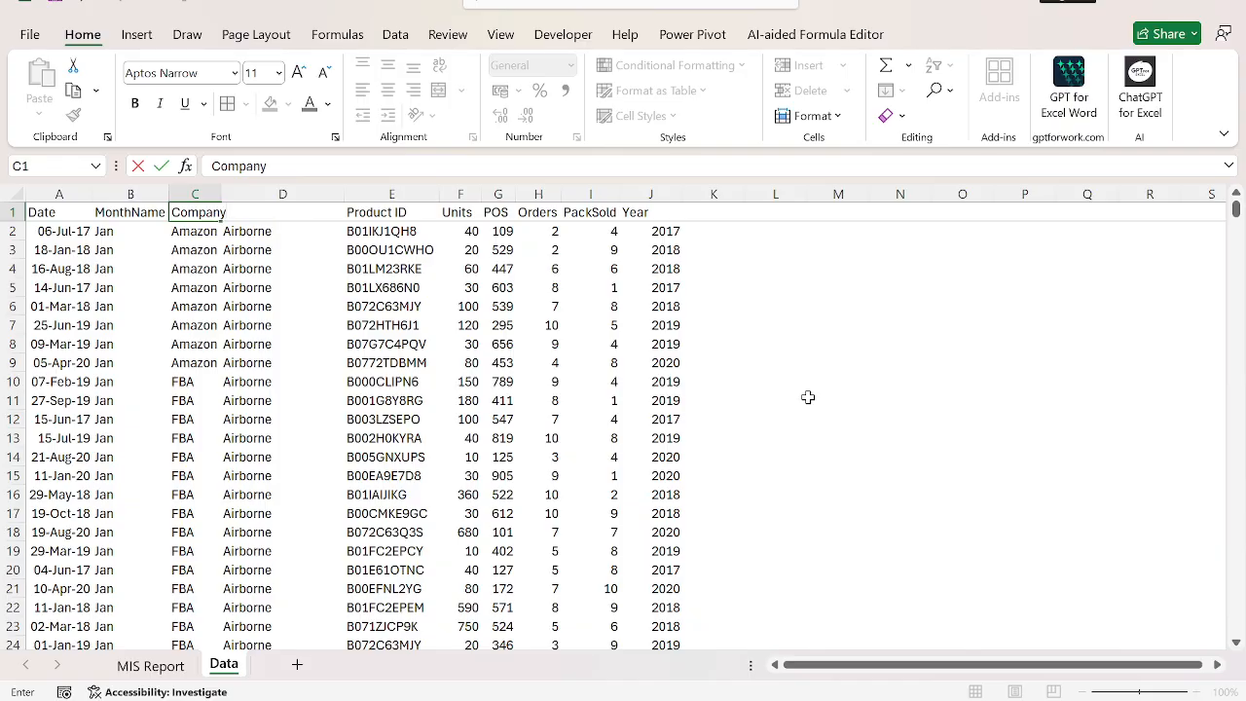
pyautogui.press('Return')
pyautogui.press('Up')
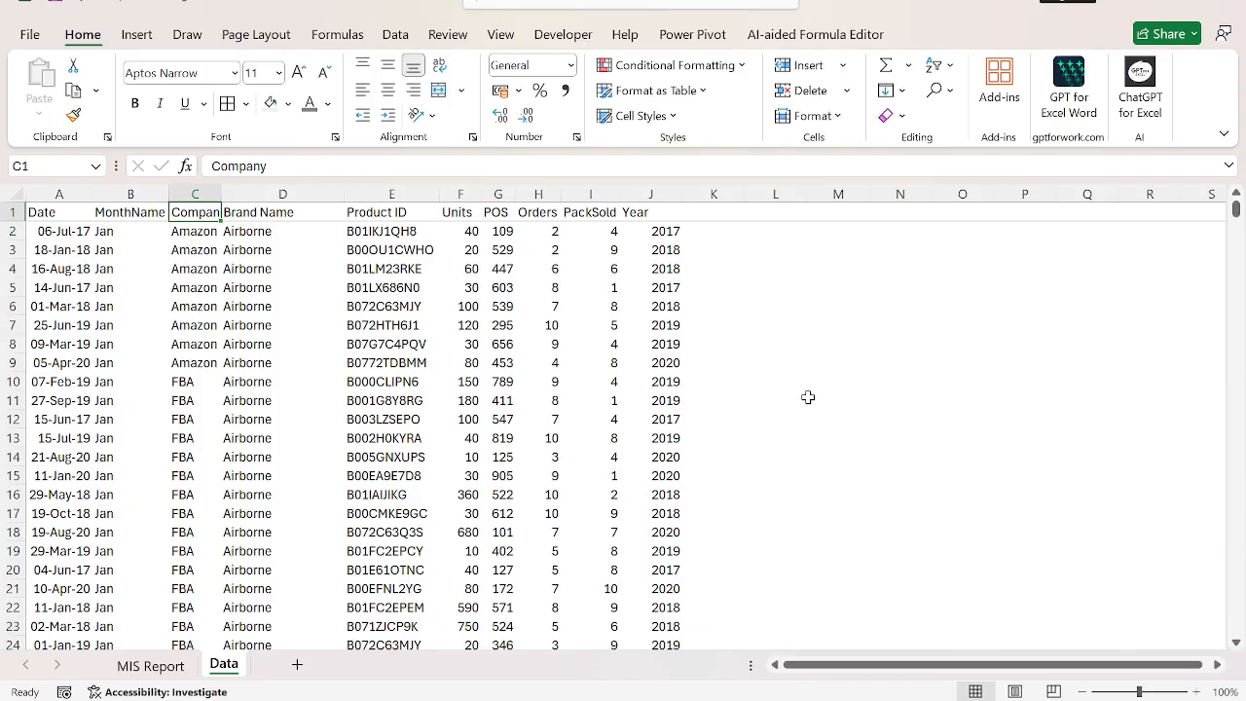
# Insert two blank rows above the Total Orders note on the MIS Report sheet.
pyautogui.hotkey('ctrl', 'pageup')
pyautogui.press('Up')
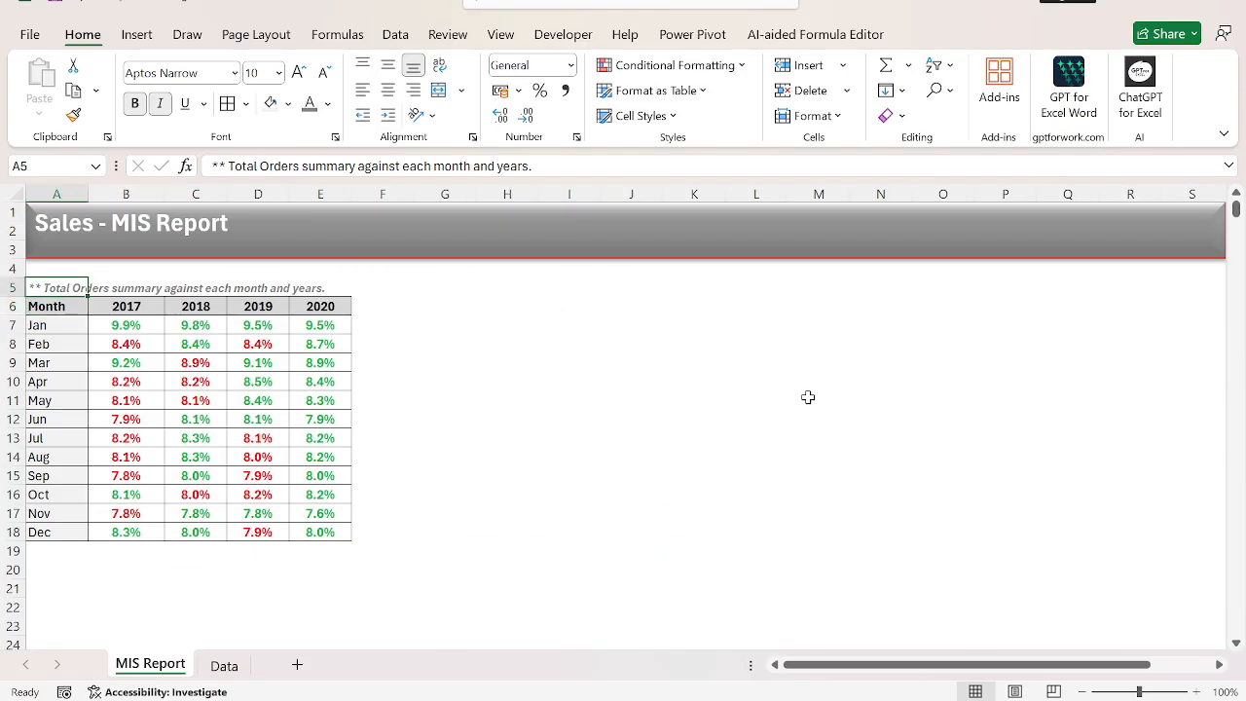
pyautogui.hotkey('shift', 'space')
pyautogui.hotkey('ctrl', 'shift', '=')
pyautogui.hotkey('ctrl', 'shift', '=')
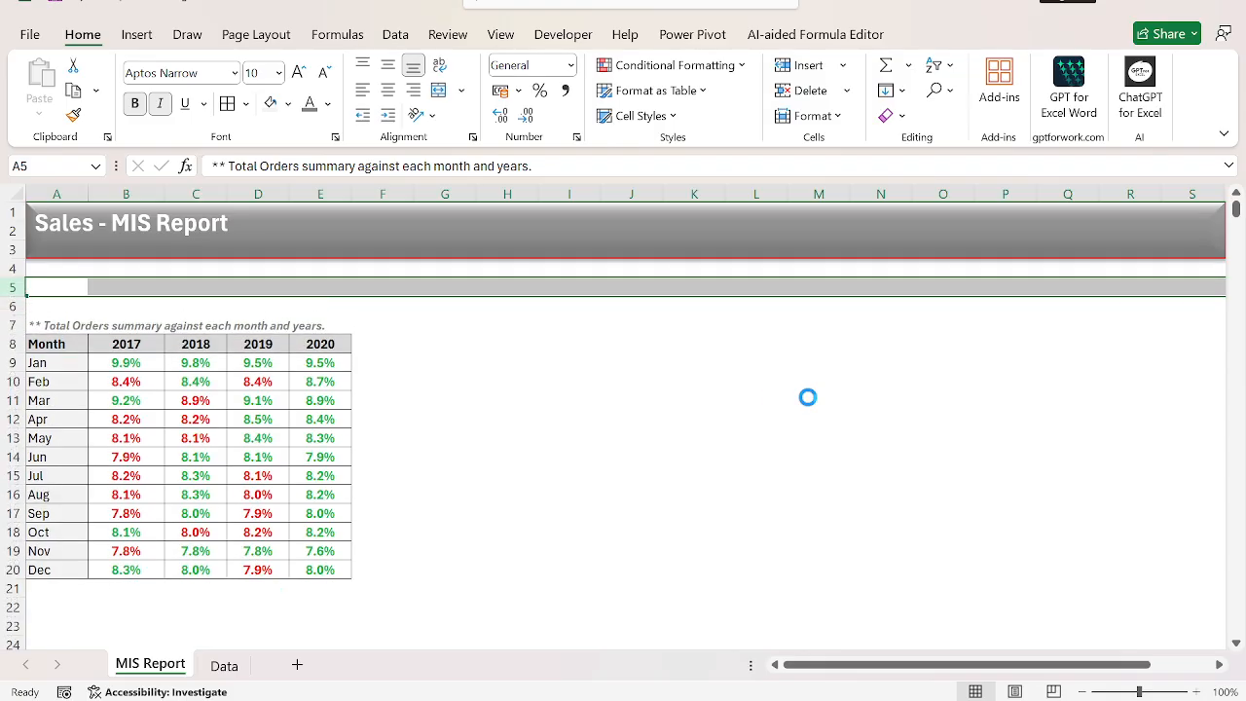
# Enter the label "Company :" in A5, in the new blank row.
pyautogui.press('BackSpace')
pyautogui.write('Comp')
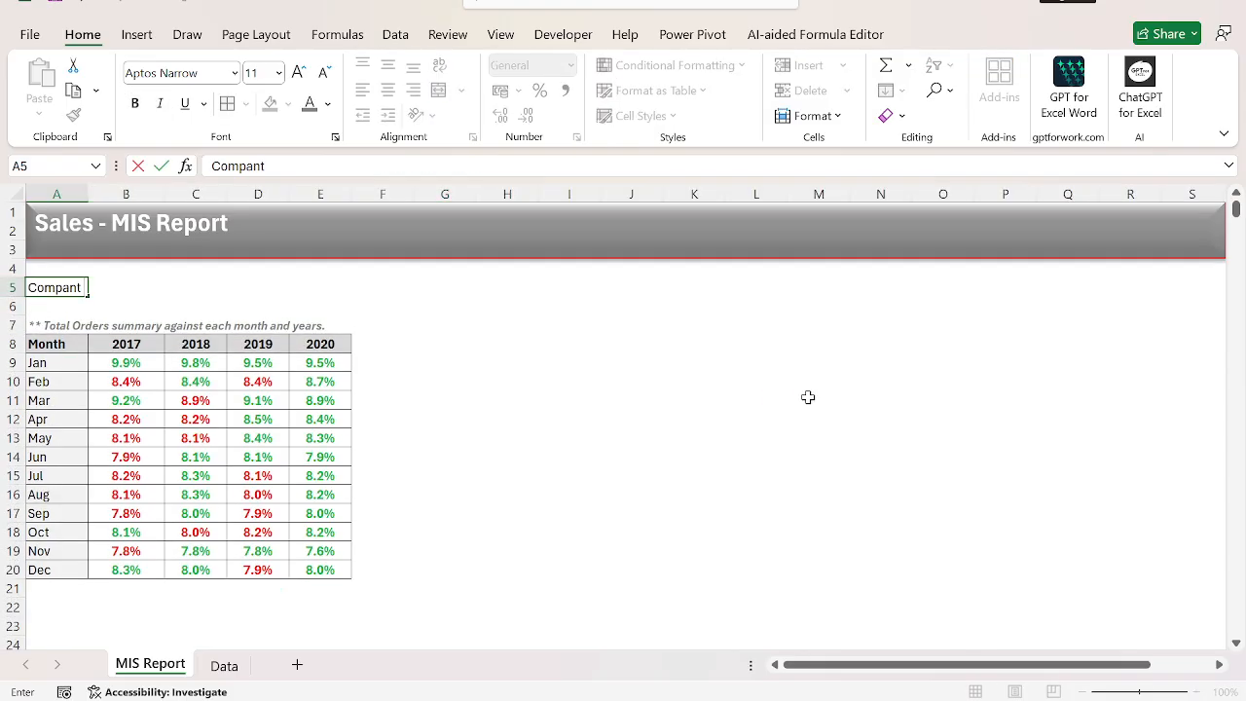
pyautogui.write('any :')
pyautogui.press('Tab')
# Merge cells B5:C5 beside the Company label.
pyautogui.hotkey('shift', 'Right')
pyautogui.hotkey('alt', 'h')
pyautogui.press('m')
pyautogui.press('c')
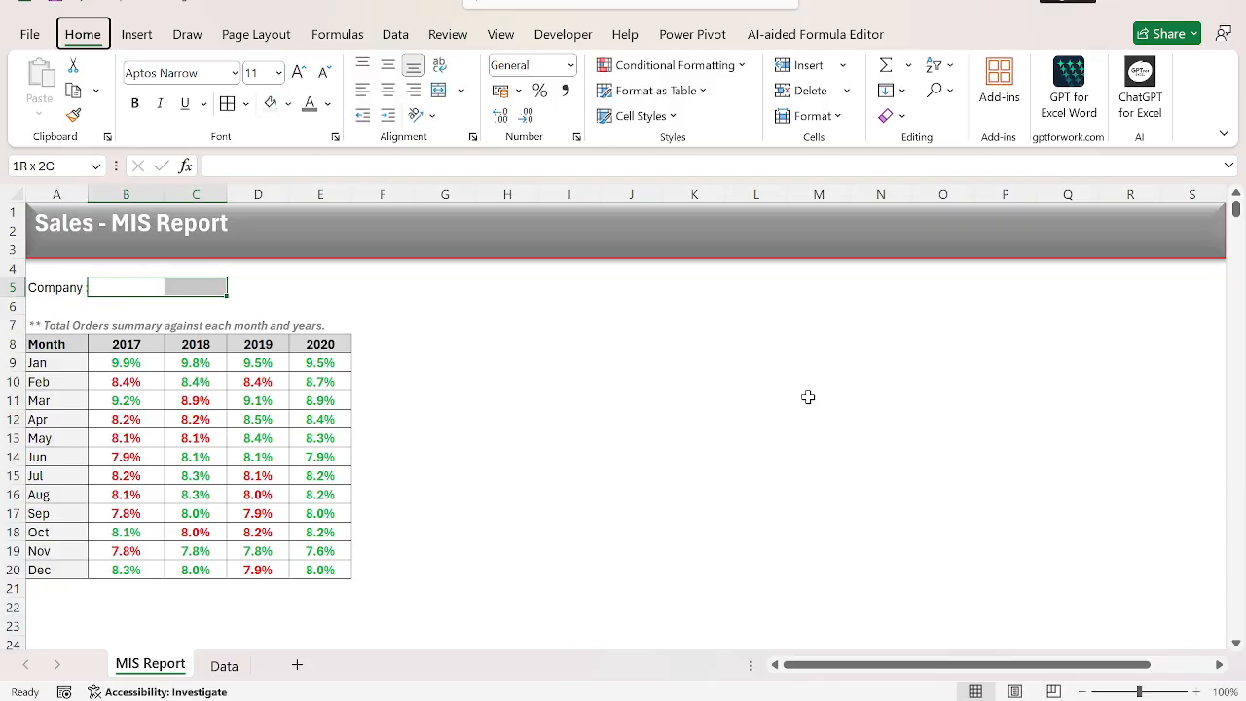
# Copy the whole Company column of the Data sheet to column M, starting at M1.
pyautogui.hotkey('ctrl', 'pagedown')
pyautogui.hotkey('ctrl', 'shift', 'Down')
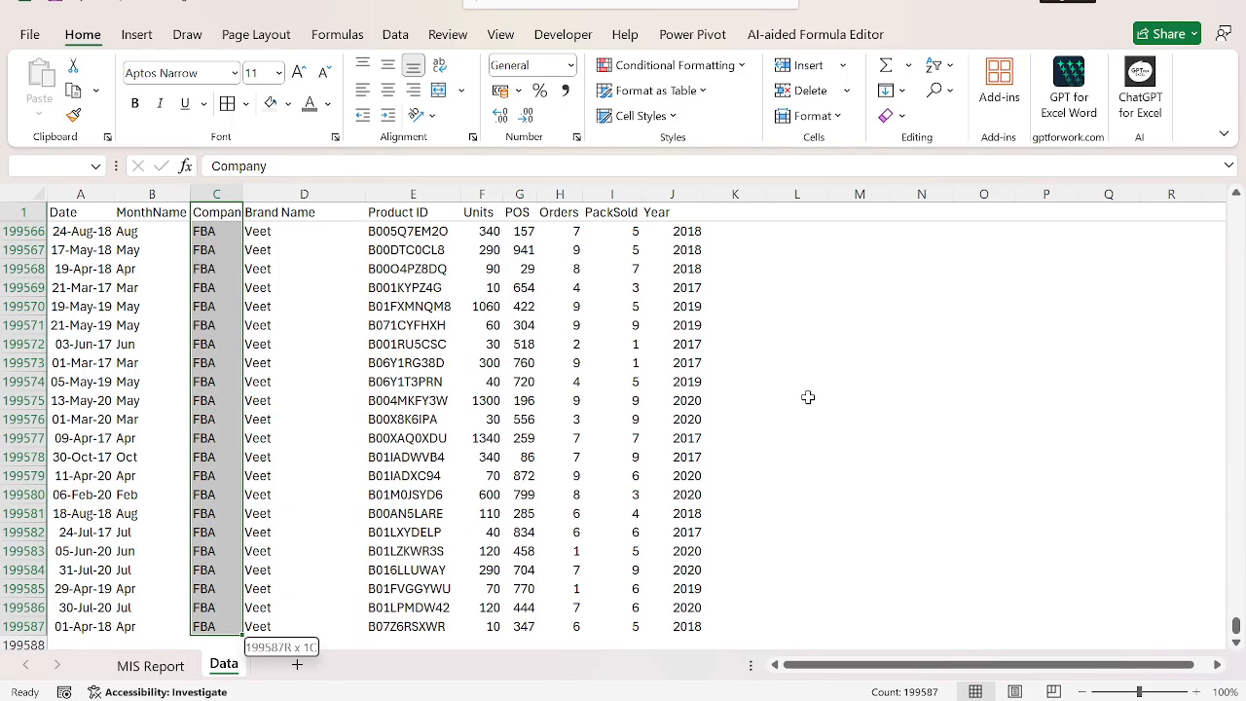
pyautogui.hotkey('ctrl', 'c')
pyautogui.press('Down')
pyautogui.press('Up')
pyautogui.press('Right')
pyautogui.press('Right')
pyautogui.press('Right')
pyautogui.press('Right')
pyautogui.press('Right')
pyautogui.press('Right')
pyautogui.press('Right')
pyautogui.press('Right')
pyautogui.press('Right')
pyautogui.press('Right')
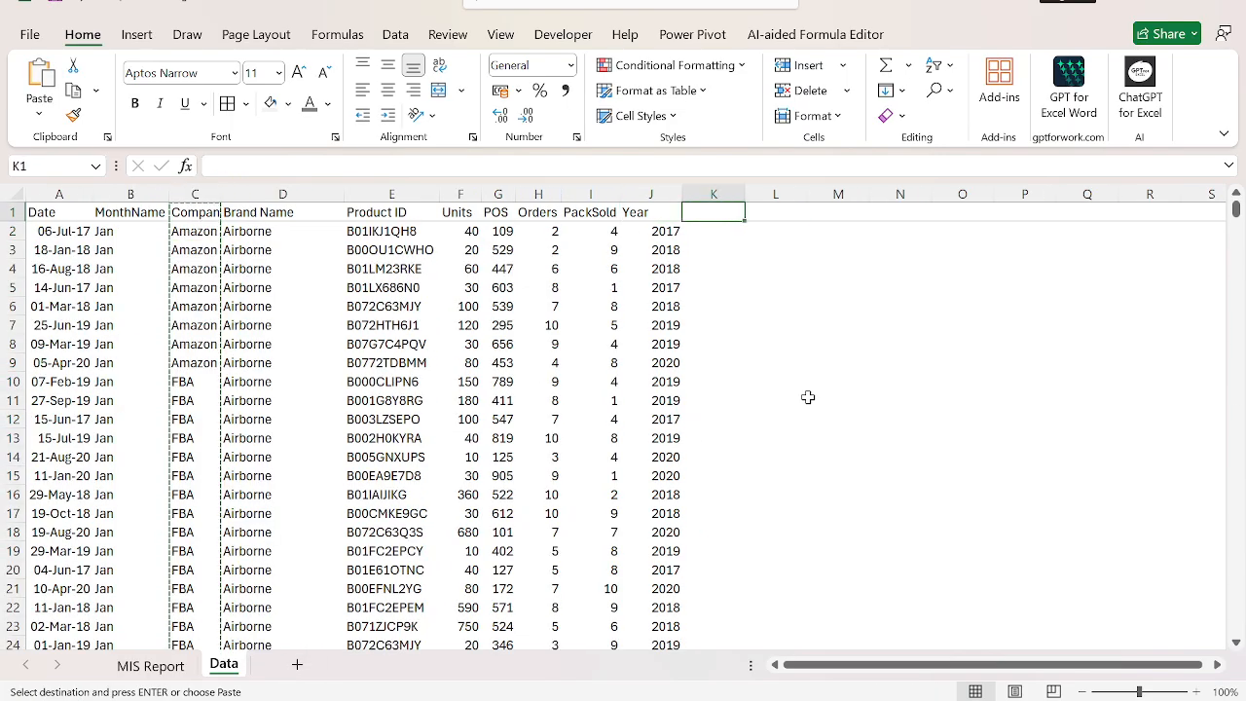
pyautogui.press('Return')
# Remove the duplicates from the copied Company column in column M.
pyautogui.hotkey('alt', 'a')
pyautogui.press('m')
pyautogui.press('Return')
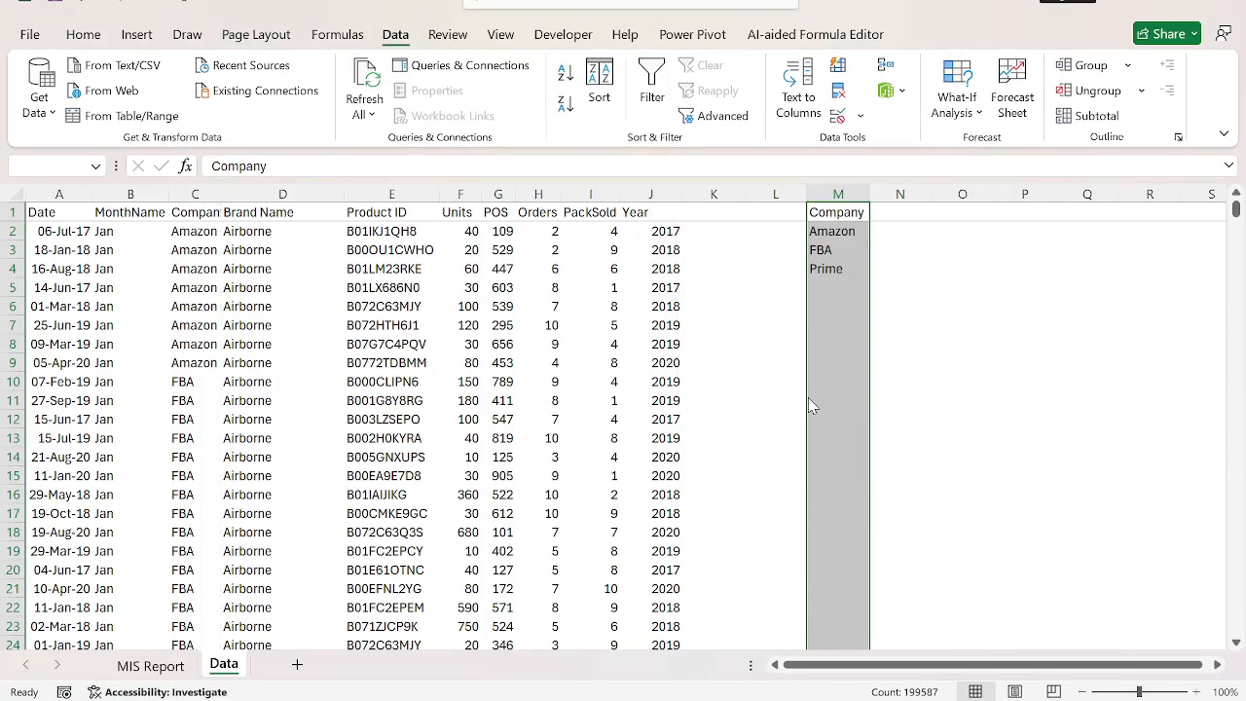
pyautogui.press('Return')
pyautogui.hotkey('ctrl', 'Down')
# Start a data validation for the merged cell B5 on MIS Report and allow a List.
pyautogui.hotkey('ctrl', 'pageup')
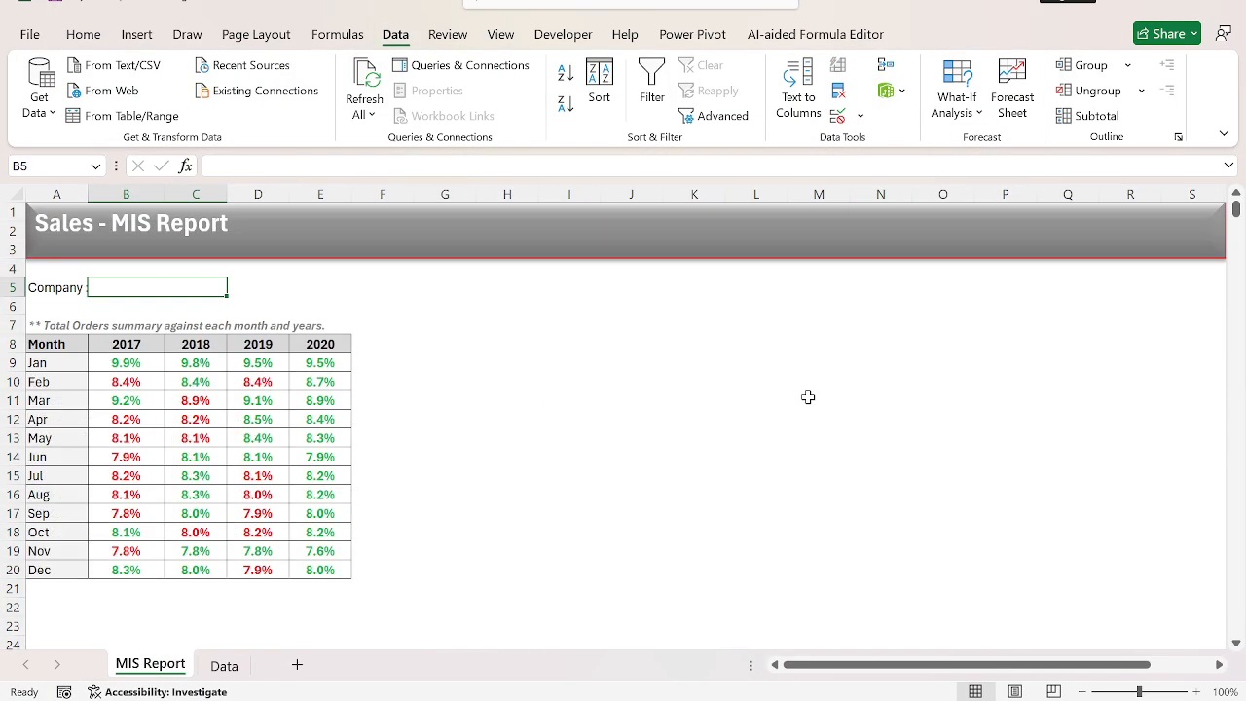
pyautogui.hotkey('alt', 'a')
pyautogui.press('v')
pyautogui.press('v')
pyautogui.hotkey('alt', 'Down')
pyautogui.press('Down')
pyautogui.press('Down')
pyautogui.press('Down')
pyautogui.press('Return')
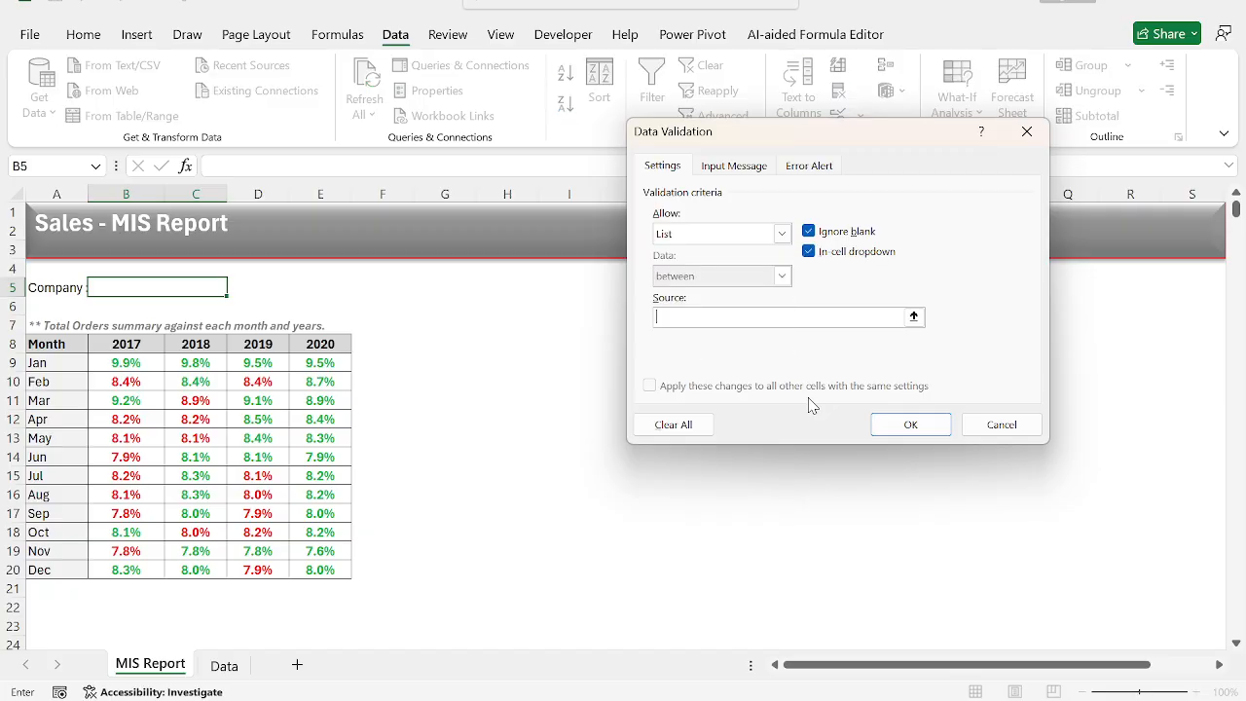
# Set the list source to =Data!$M$2:$M$4 and apply the validation.
pyautogui.write('=')
pyautogui.hotkey('ctrl', 'pagedown')
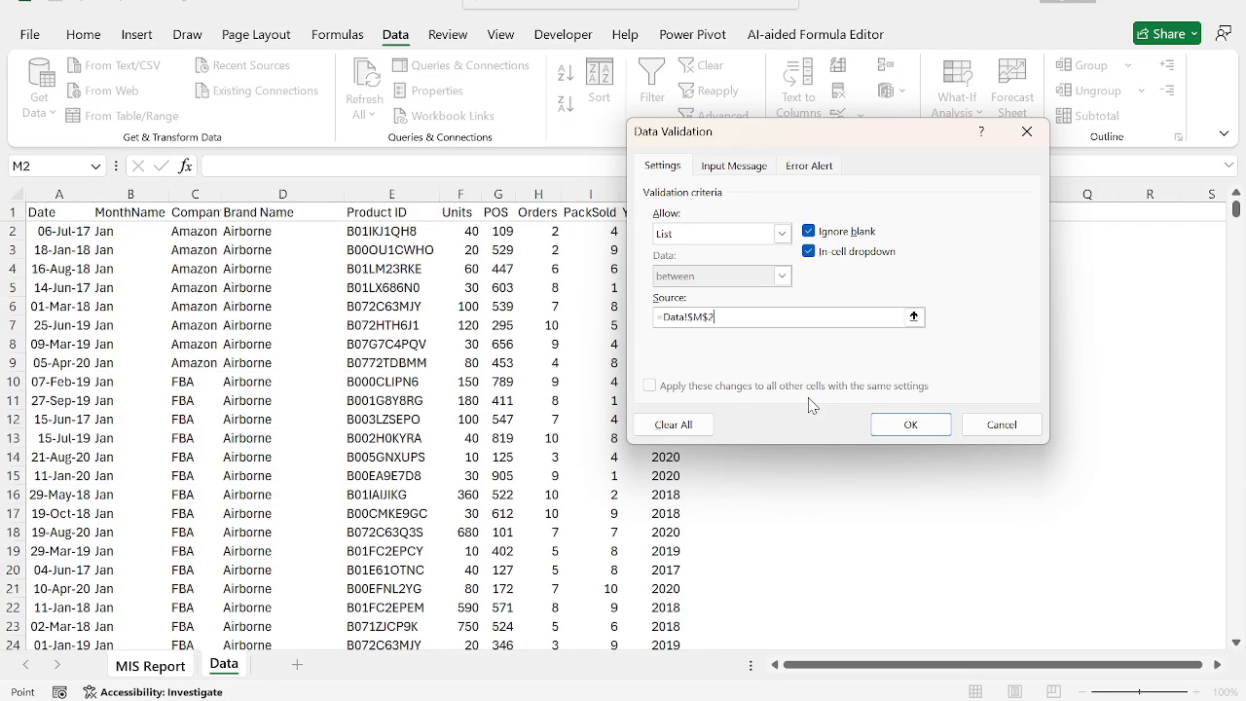
pyautogui.hotkey('shift', 'Down')
pyautogui.hotkey('shift', 'Down')
pyautogui.press('Return')
# Try the company dropdown in B5 with Amazon, and leave FBA selected.
pyautogui.hotkey('alt', 'Down')
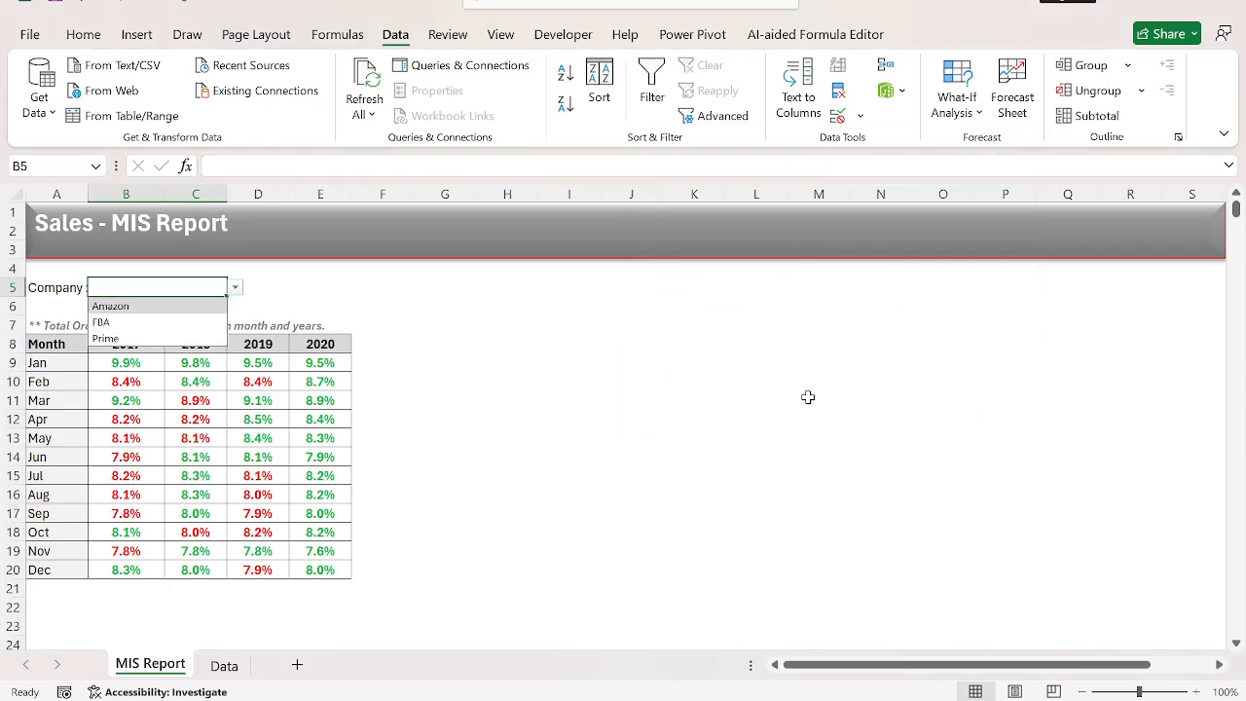
pyautogui.press('Return')
pyautogui.hotkey('alt', 'Down')
pyautogui.press('Down')
pyautogui.press('Return')
# Make the Company label in A5 bold at font size 10.
pyautogui.press('Left')
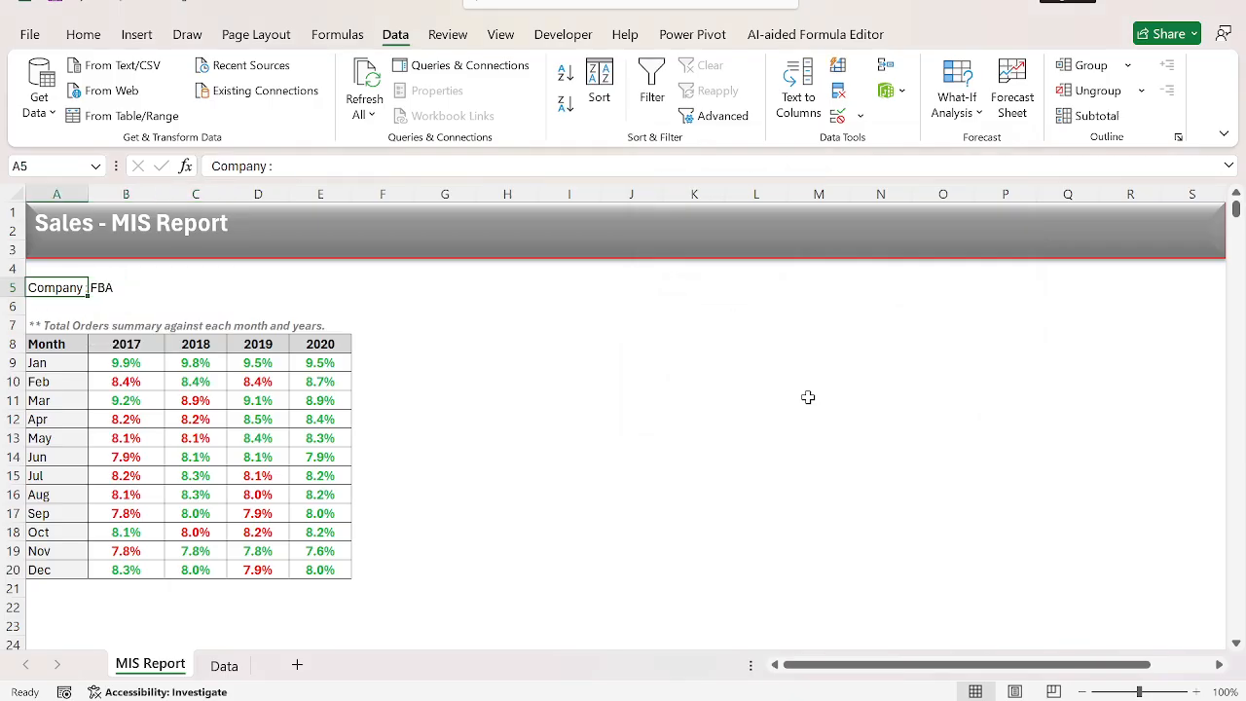
pyautogui.click(83, 35)
pyautogui.click(324, 73)
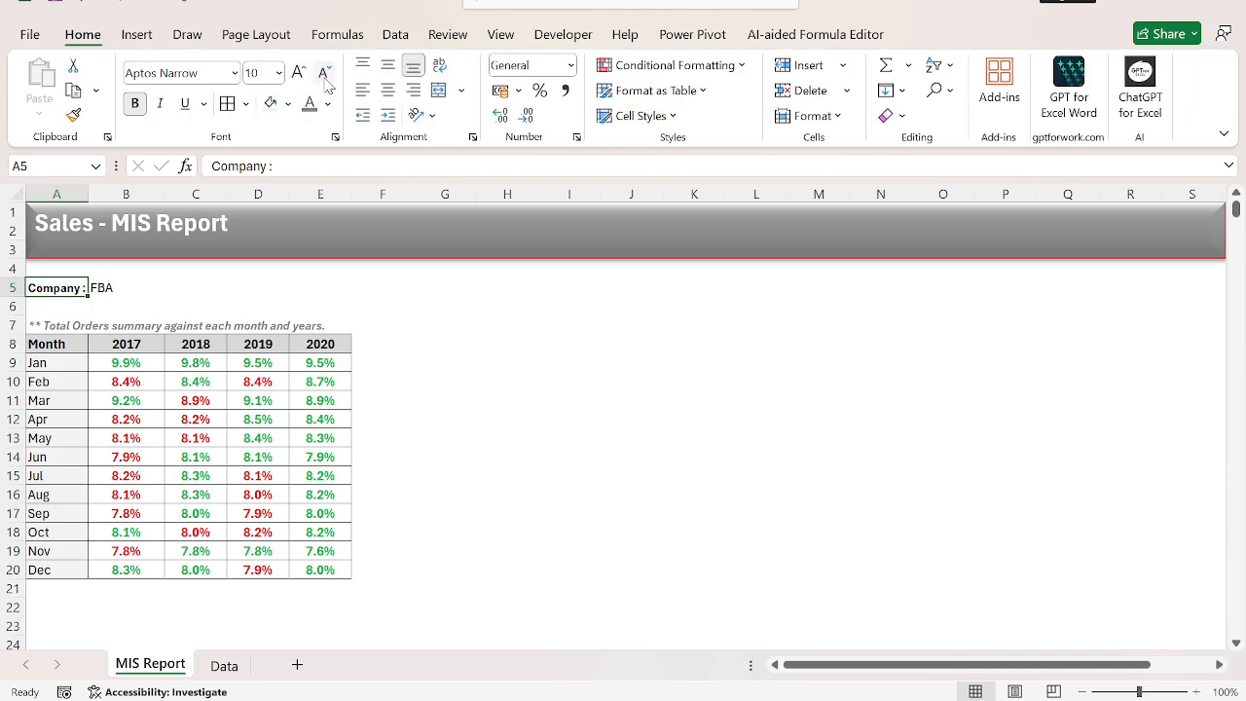
# Apply a light grey fill to the company dropdown cell B5.
pyautogui.hotkey('shift', 'Right')
pyautogui.hotkey('shift', 'Right')
pyautogui.press('Right')
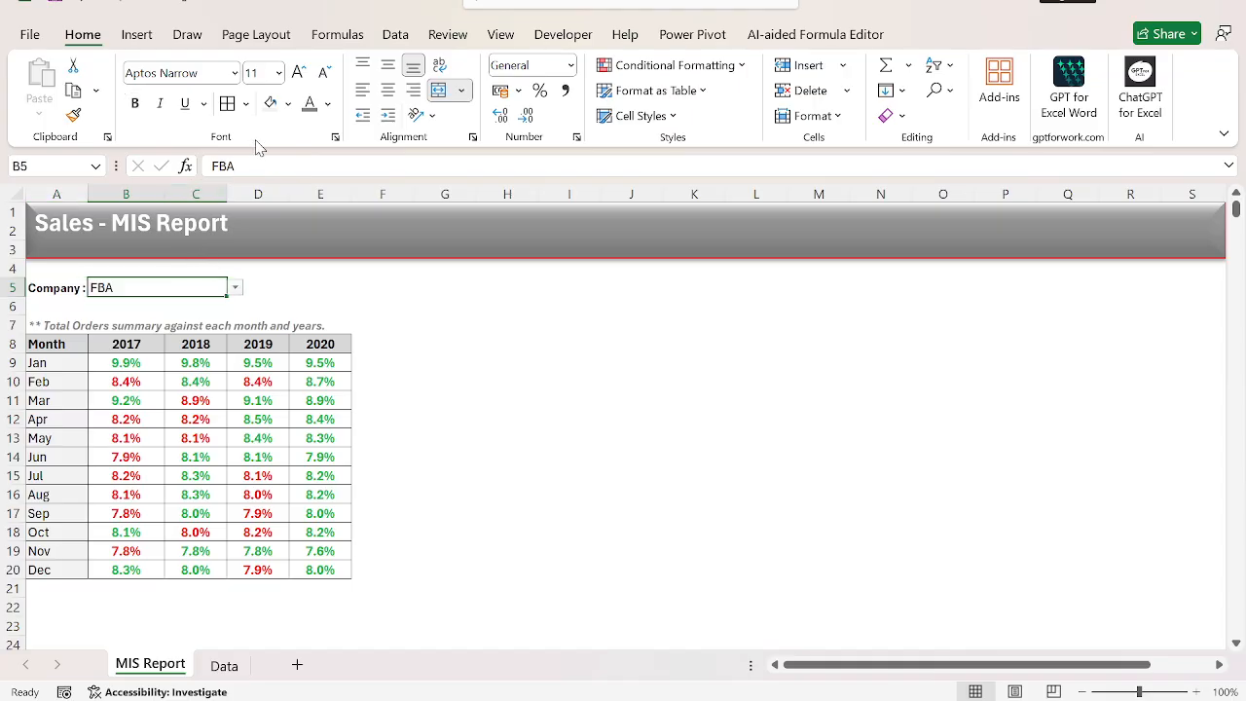
pyautogui.press('Left')
pyautogui.hotkey('shift', 'Right')
pyautogui.hotkey('shift', 'Left')
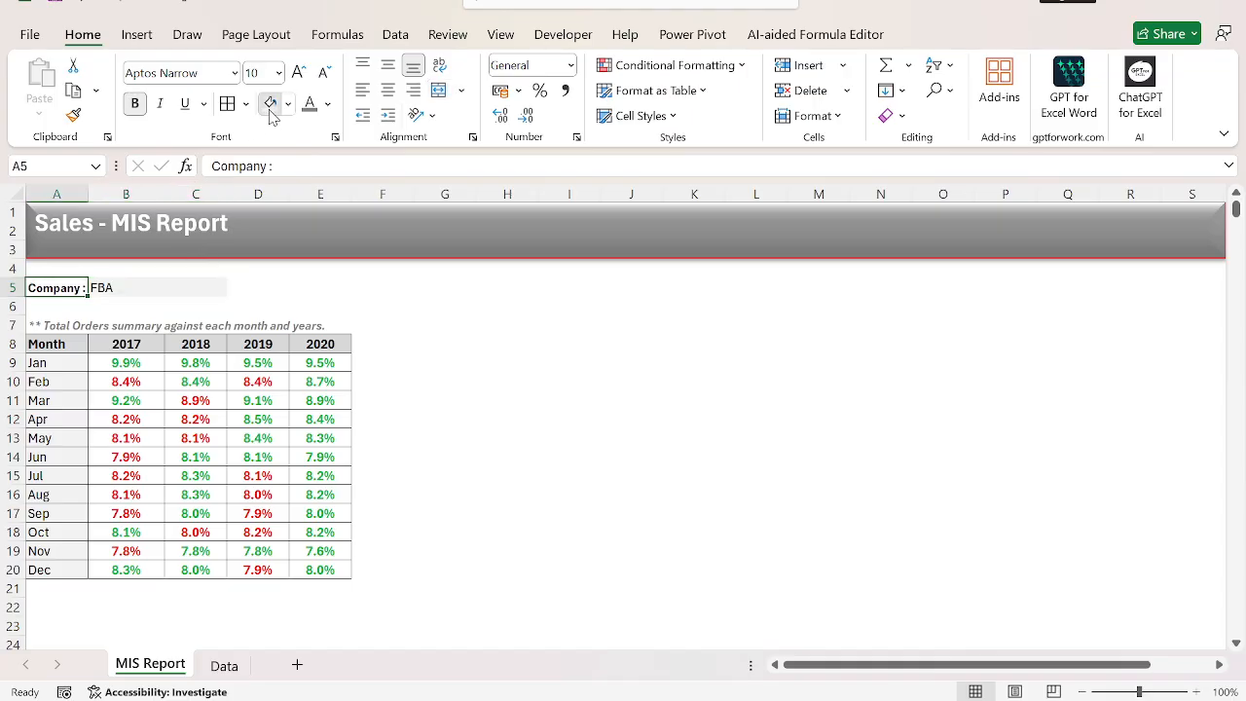
pyautogui.press('Right')
pyautogui.press('Right')
pyautogui.press('Left')
pyautogui.press('Down')
pyautogui.press('Down')
pyautogui.press('Down')
pyautogui.press('Right')
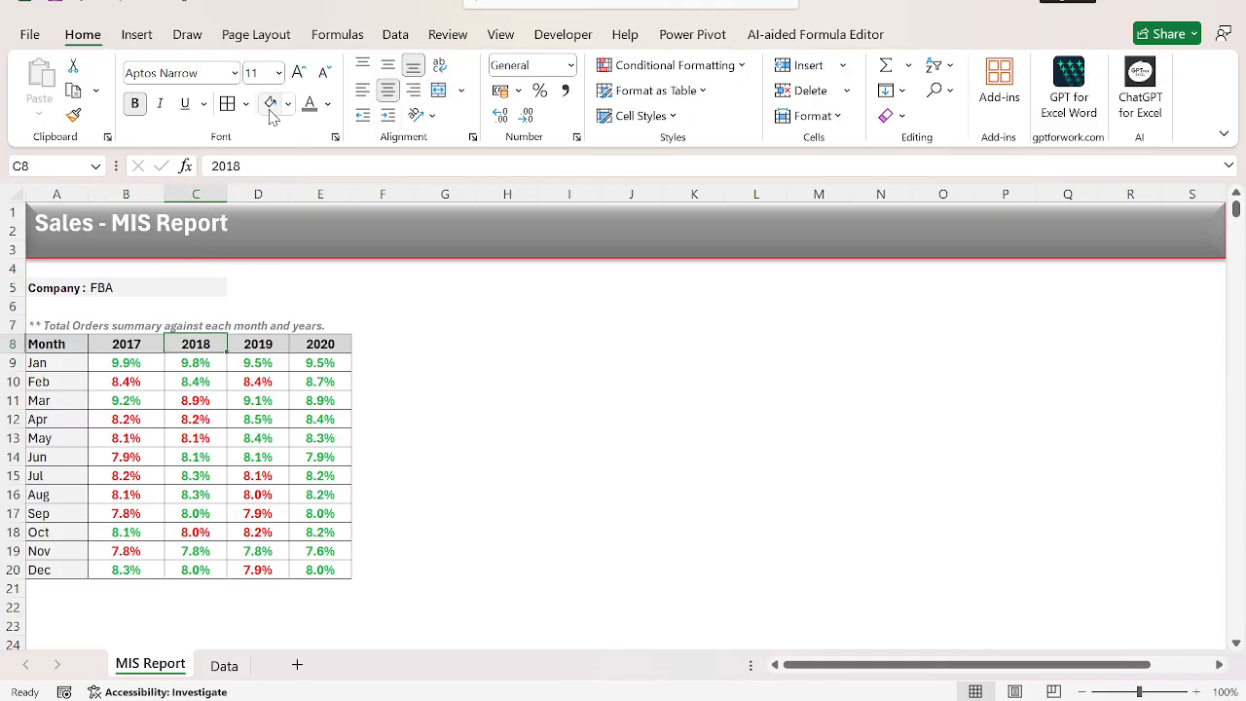
pyautogui.press('Left')
pyautogui.press('Down')
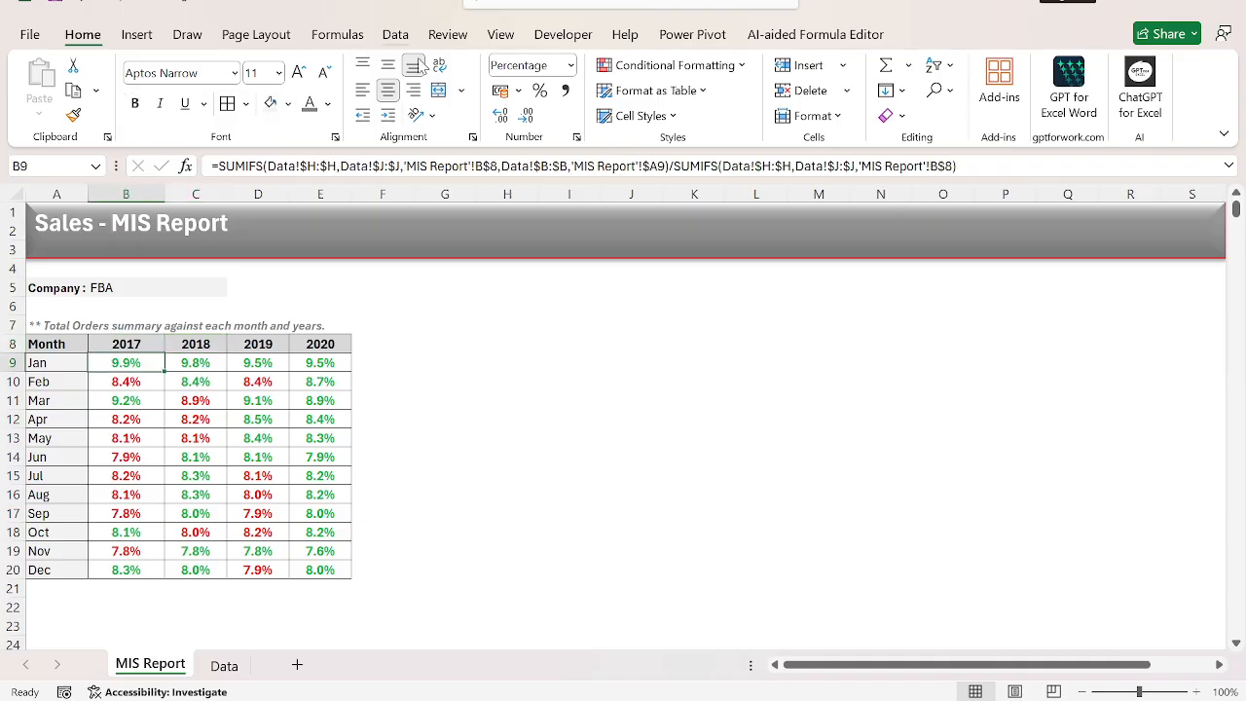
pyautogui.click(657, 166)
pyautogui.write(',')
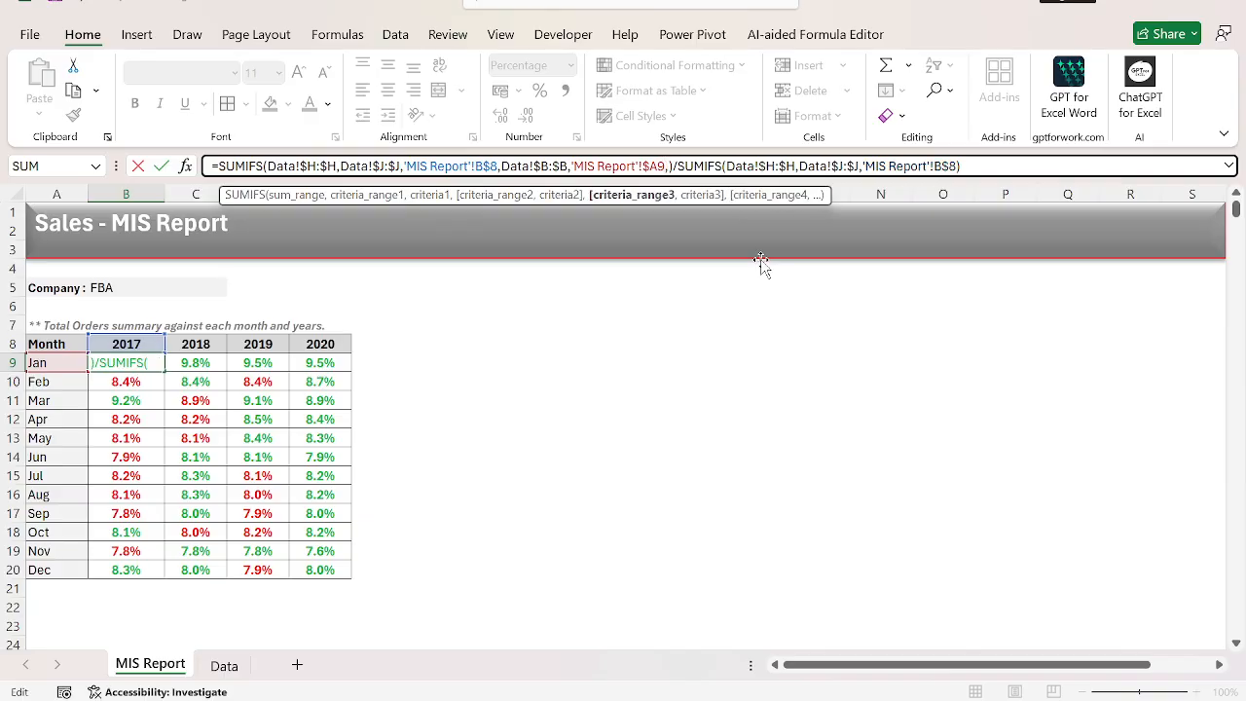
pyautogui.hotkey('ctrl', 'pagedown')
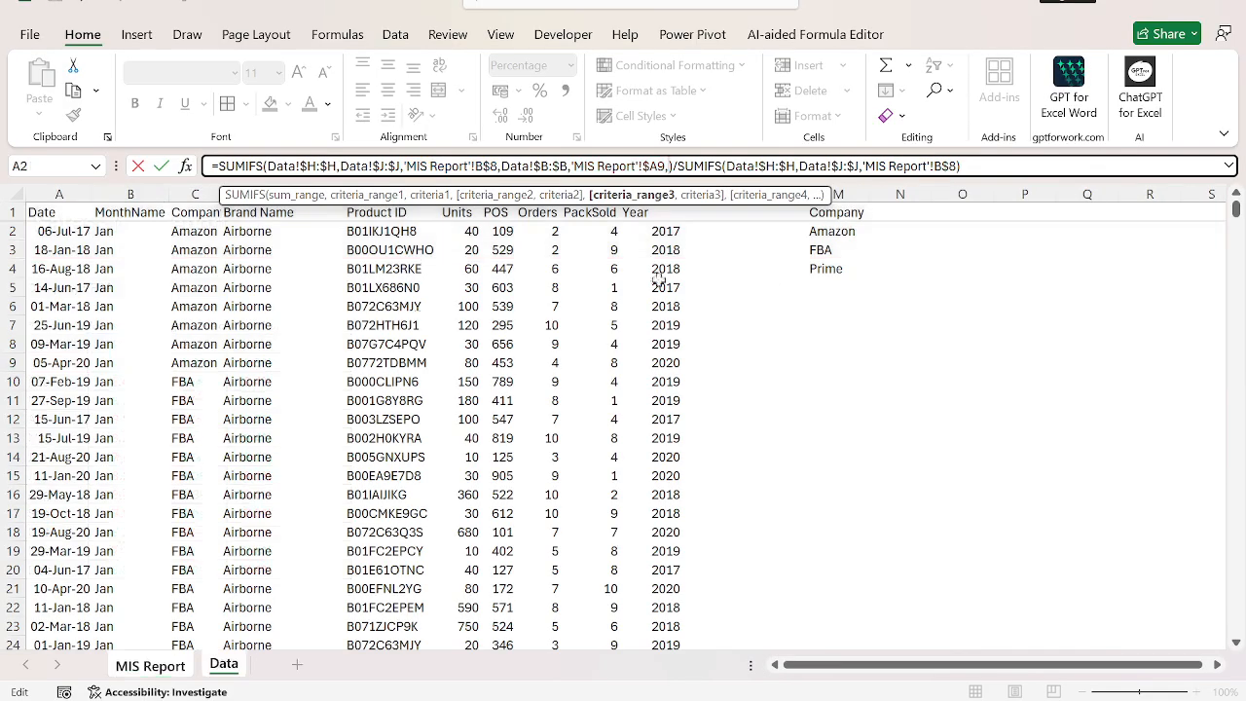
pyautogui.click(298, 288)
pyautogui.press('Left')
pyautogui.press('Up')
pyautogui.hotkey('ctrl', 'space')
pyautogui.press('F4')
pyautogui.write(',')
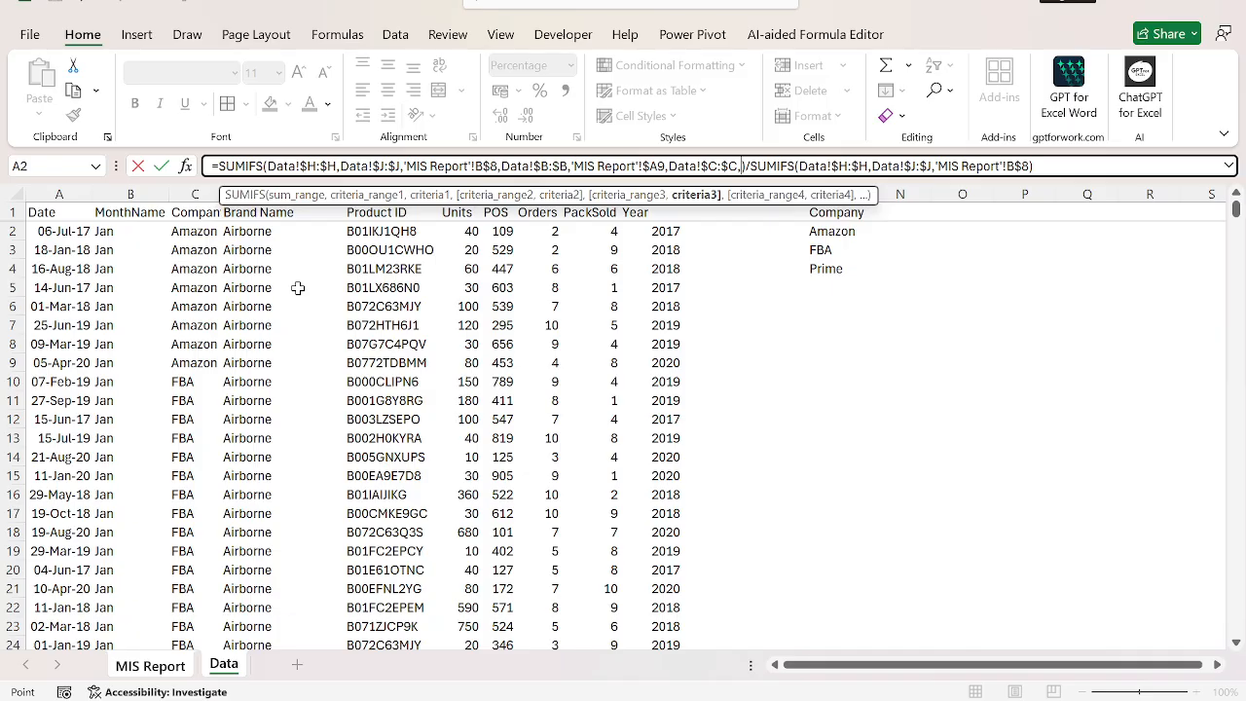
pyautogui.click(173, 672)
pyautogui.click(100, 288)
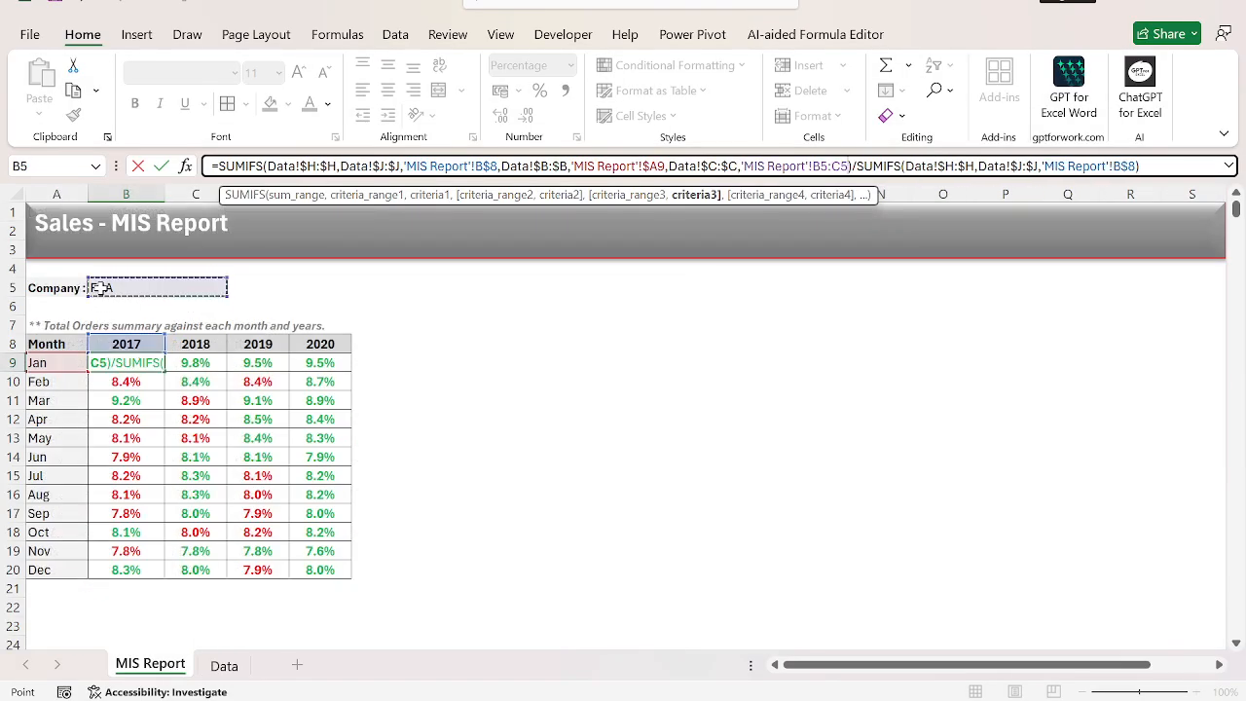
pyautogui.press('F4')
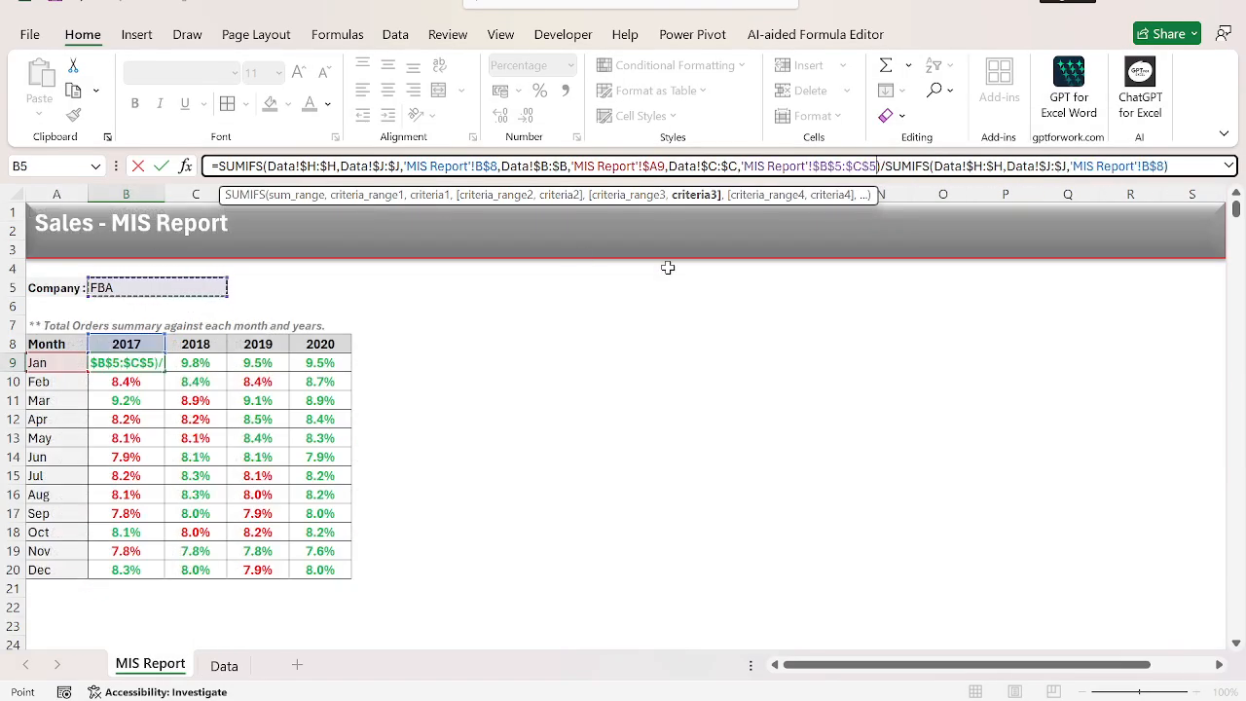
pyautogui.press('F2')
pyautogui.hotkey('shift', 'Left')
pyautogui.hotkey('shift', 'Left')
pyautogui.hotkey('shift', 'Left')
pyautogui.hotkey('shift', 'Left')
pyautogui.hotkey('shift', 'Left')
pyautogui.hotkey('shift', 'Left')
pyautogui.hotkey('shift', 'Left')
pyautogui.hotkey('shift', 'Left')
pyautogui.hotkey('shift', 'Left')
pyautogui.hotkey('shift', 'Left')
pyautogui.hotkey('shift', 'Left')
pyautogui.hotkey('shift', 'Left')
pyautogui.hotkey('shift', 'Left')
pyautogui.hotkey('shift', 'Left')
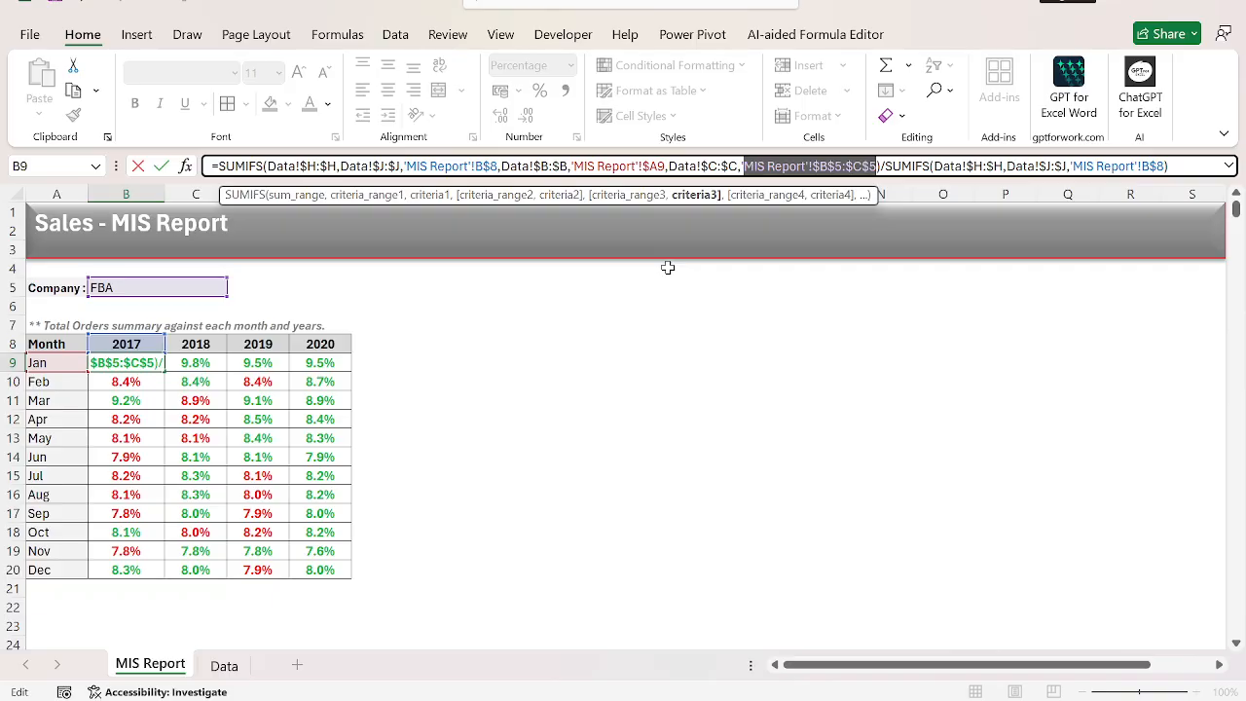
pyautogui.press('BackSpace')
pyautogui.press('BackSpace')
pyautogui.press('BackSpace')
pyautogui.press('BackSpace')
pyautogui.press('BackSpace')
pyautogui.press('BackSpace')
pyautogui.press('BackSpace')
pyautogui.press('BackSpace')
pyautogui.press('BackSpace')
pyautogui.press('BackSpace')
pyautogui.press('BackSpace')
pyautogui.press('BackSpace')
pyautogui.press('BackSpace')
pyautogui.press('BackSpace')
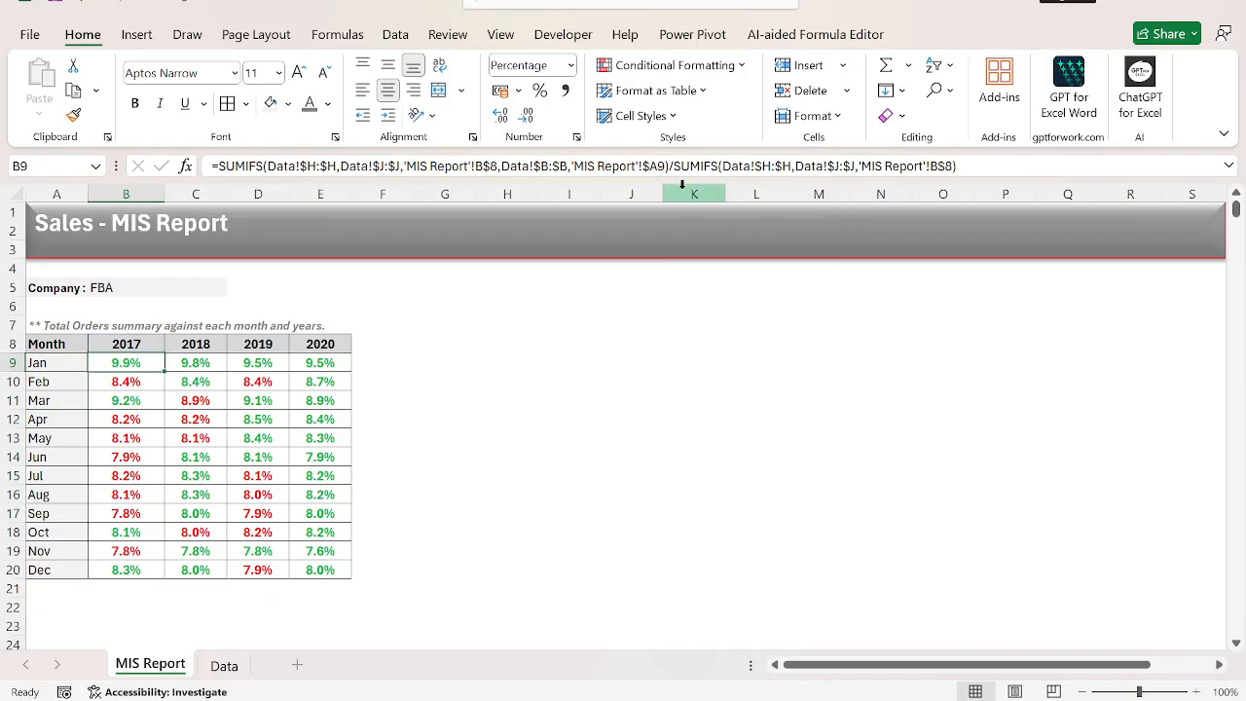
# Add the company criterion Data!$C:$C,'MIS Report'!$B$5 to the first SUMIFS of the formula in B9.
pyautogui.click(669, 165)
pyautogui.write(',')
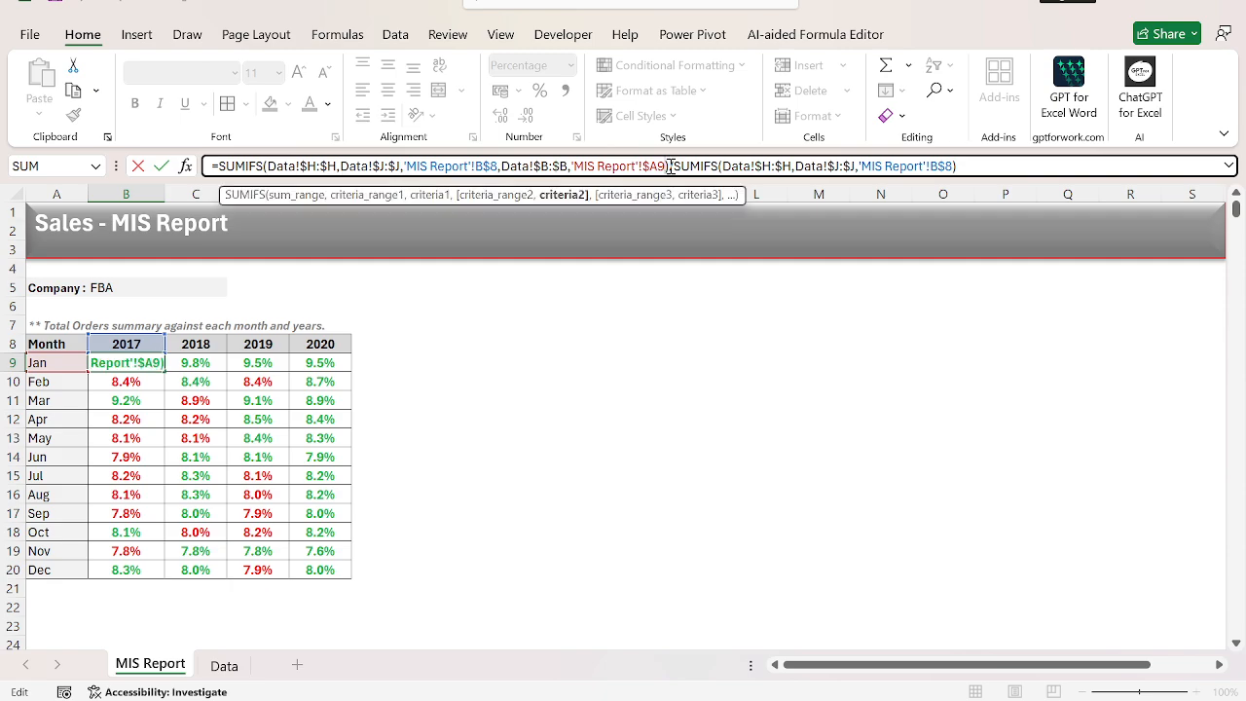
pyautogui.click(232, 662)
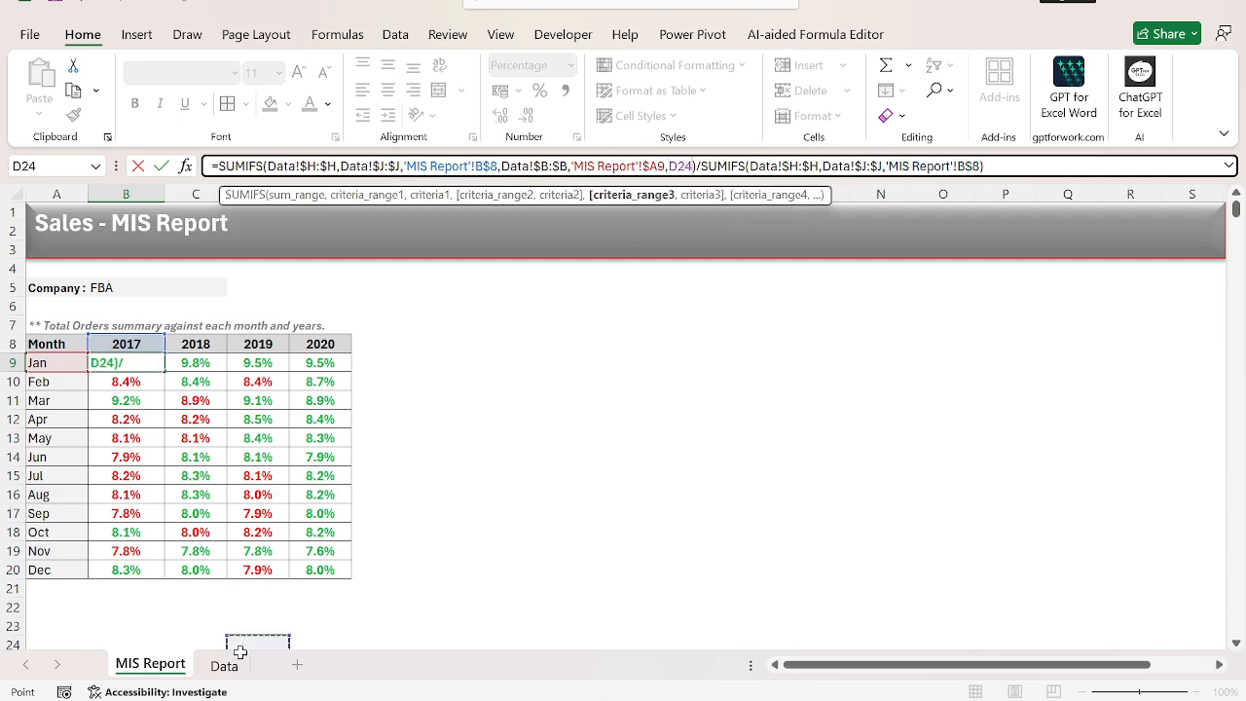
pyautogui.click(187, 194)
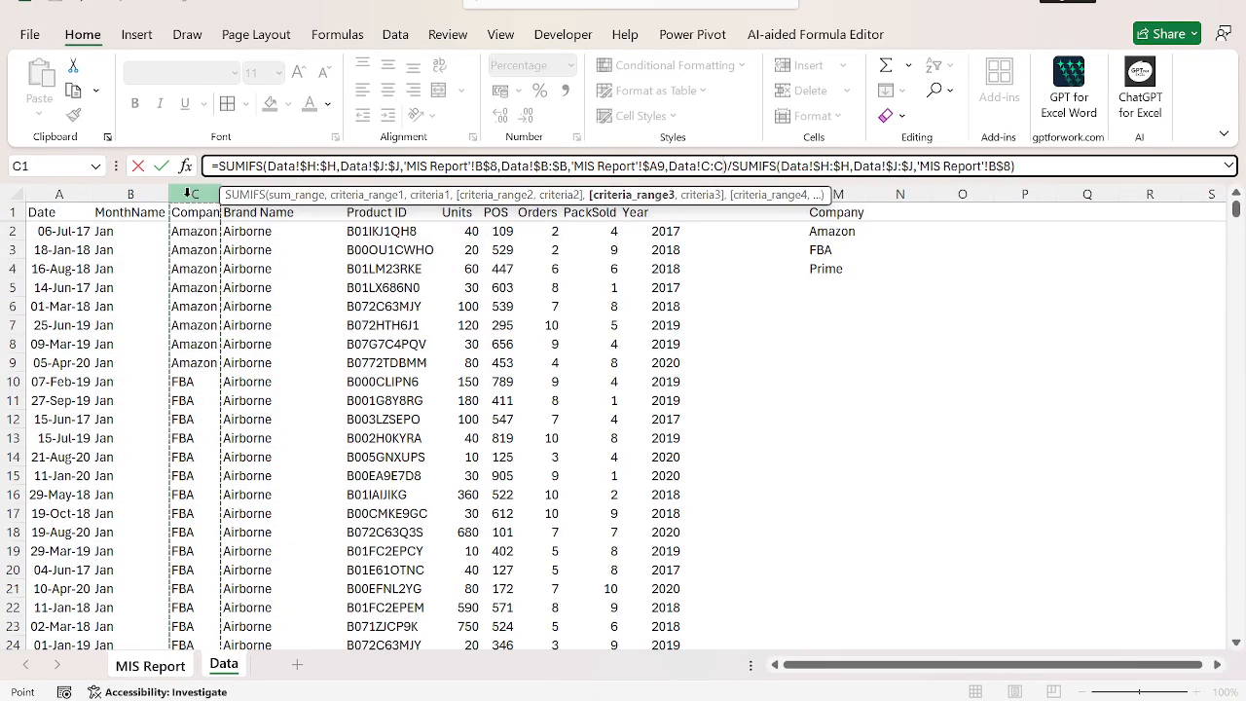
pyautogui.write(',')
pyautogui.hotkey('ctrl', 'pageup')
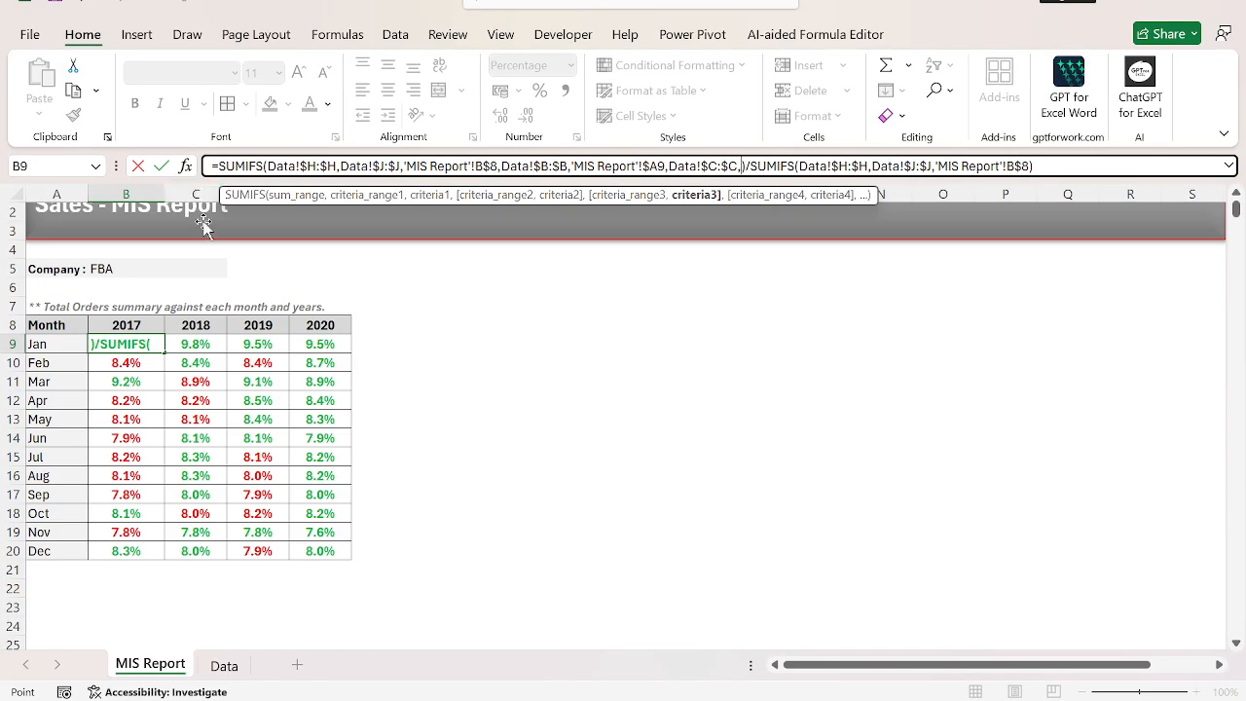
pyautogui.click(174, 271)
pyautogui.press('F4')
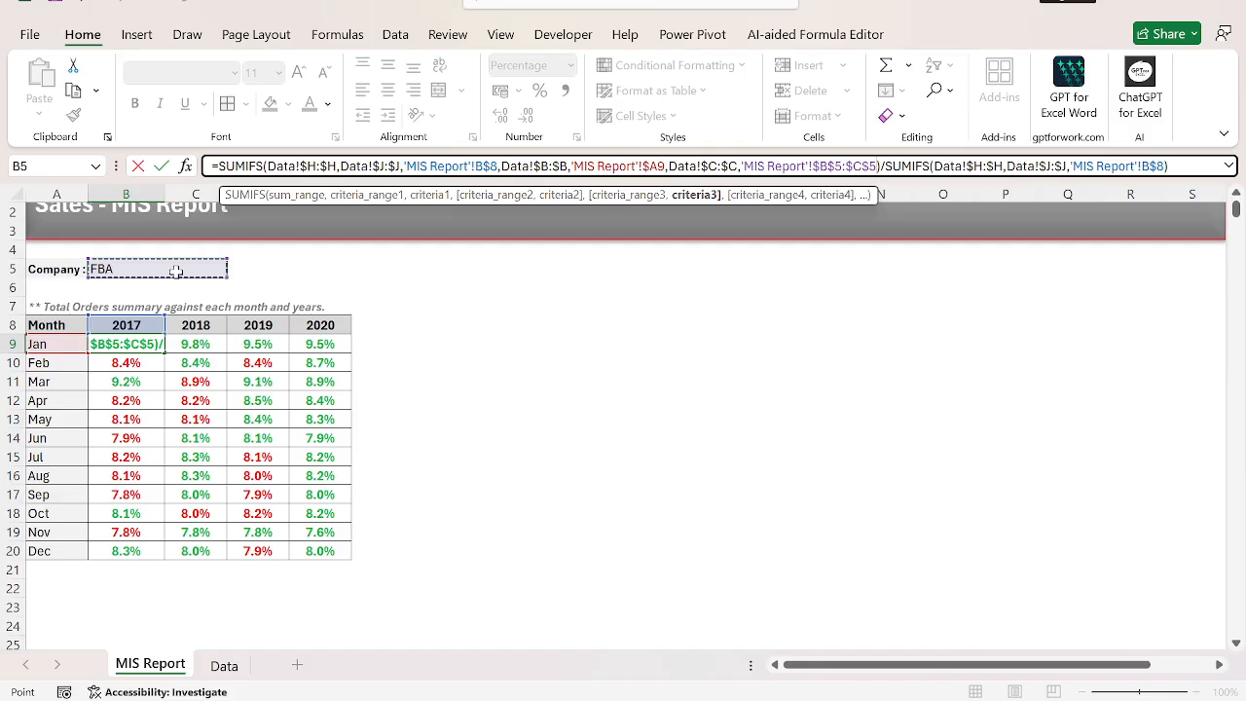
pyautogui.press('BackSpace')
pyautogui.press('BackSpace')
pyautogui.press('BackSpace')
pyautogui.press('BackSpace')
pyautogui.press('BackSpace')
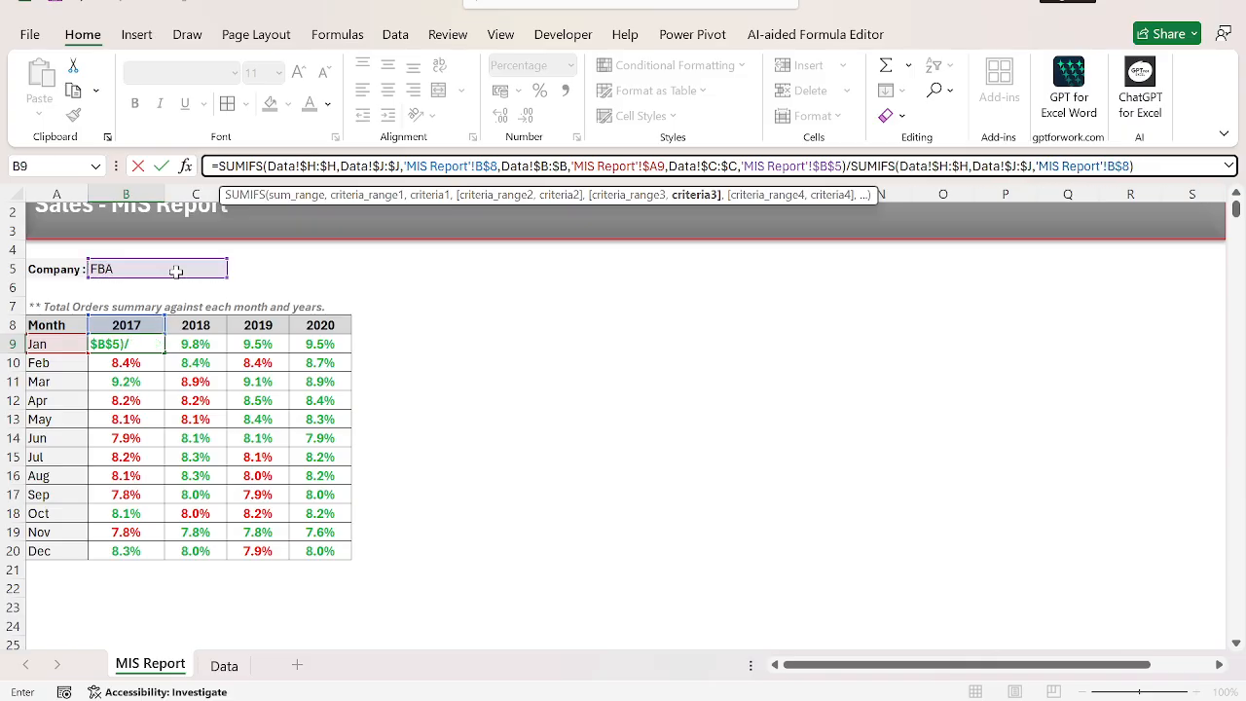
# Copy the company criterion Data!$C:$C,'MIS Report'!$B$5 into the denominator SUMIFS of B9 and commit the formula.
pyautogui.hotkey('shift', 'Left')
pyautogui.hotkey('shift', 'Left')
pyautogui.hotkey('shift', 'Left')
pyautogui.hotkey('shift', 'Left')
pyautogui.hotkey('shift', 'Left')
pyautogui.hotkey('shift', 'Left')
pyautogui.hotkey('shift', 'Left')
pyautogui.hotkey('shift', 'Left')
pyautogui.hotkey('shift', 'Left')
pyautogui.hotkey('shift', 'Left')
pyautogui.hotkey('shift', 'Left')
pyautogui.hotkey('shift', 'Left')
pyautogui.hotkey('shift', 'Left')
pyautogui.hotkey('shift', 'Left')
pyautogui.hotkey('shift', 'Left')
pyautogui.hotkey('shift', 'Left')
pyautogui.hotkey('shift', 'Left')
pyautogui.hotkey('shift', 'Left')
pyautogui.hotkey('shift', 'Left')
pyautogui.hotkey('shift', 'Left')
pyautogui.hotkey('ctrl', 'c')
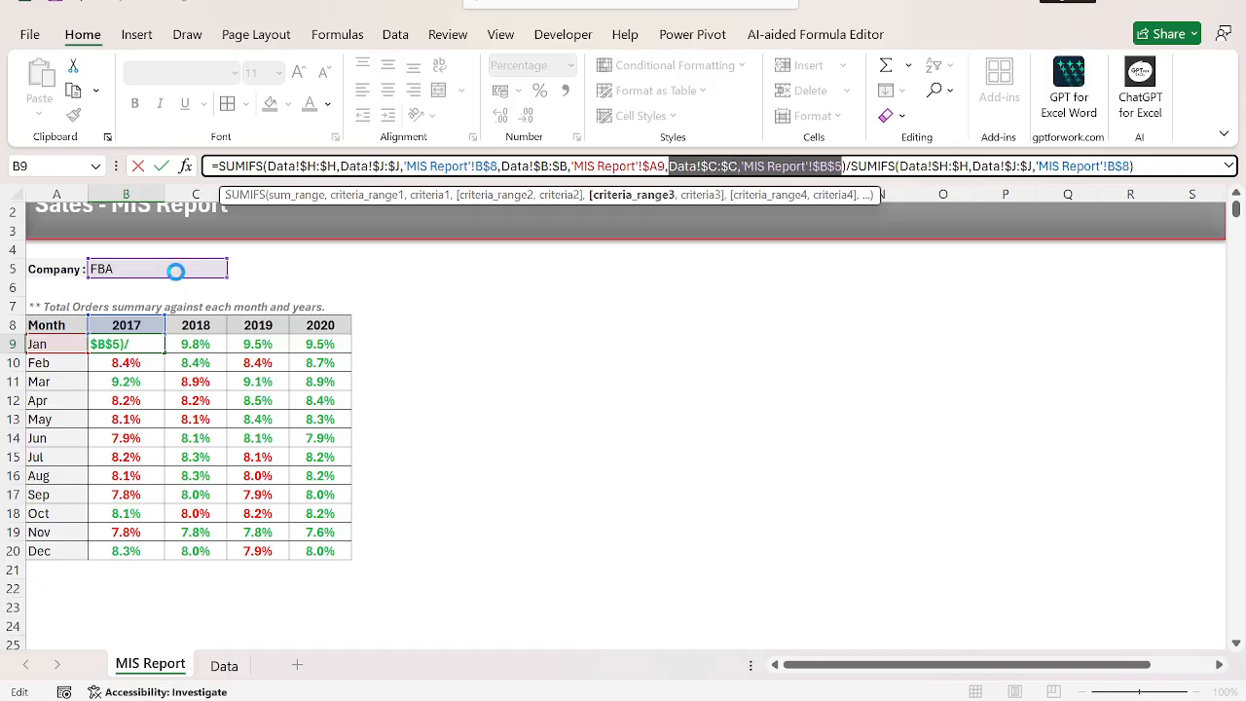
pyautogui.press('Right')
pyautogui.press('Right')
pyautogui.press('Right')
pyautogui.press('Right')
pyautogui.press('Right')
pyautogui.press('Right')
pyautogui.press('Right')
pyautogui.press('Right')
pyautogui.press('Right')
pyautogui.press('Right')
pyautogui.press('Right')
pyautogui.press('Right')
pyautogui.press('Right')
pyautogui.press('Right')
pyautogui.press('Right')
pyautogui.press('Right')
pyautogui.press('Right')
pyautogui.press('Right')
pyautogui.press('Right')
pyautogui.press('Right')
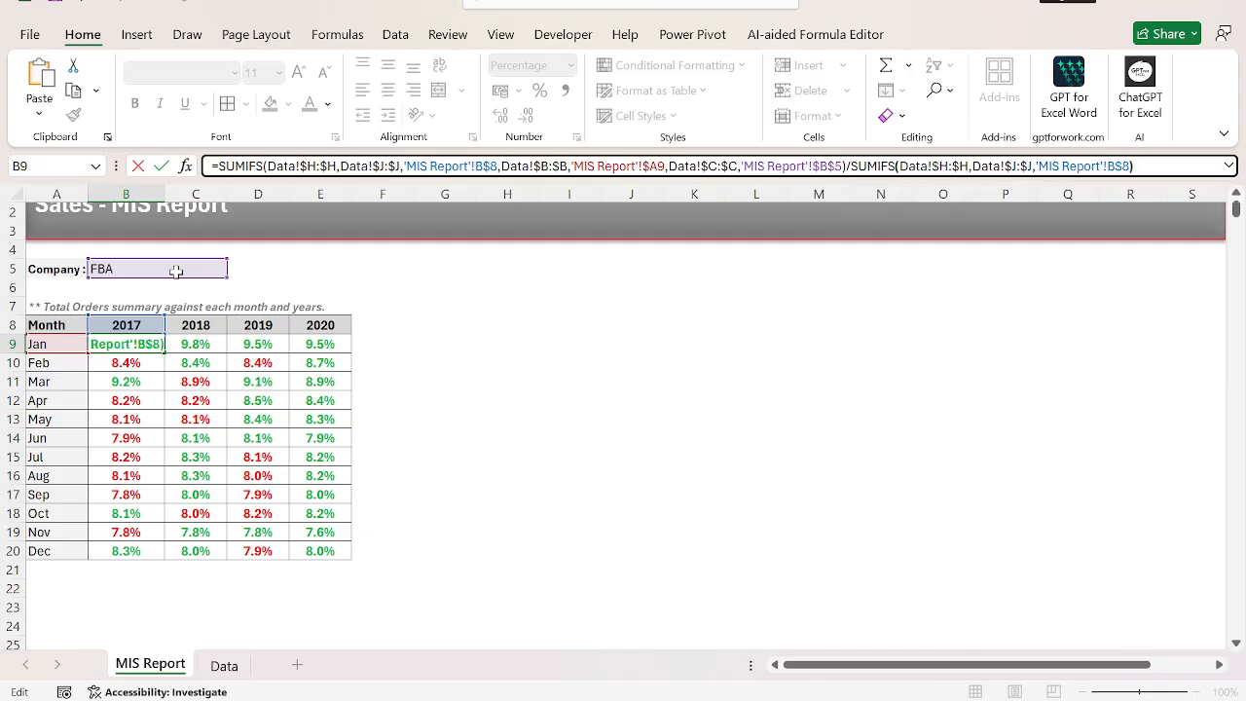
pyautogui.hotkey('ctrl', 'v')
pyautogui.press('Return')
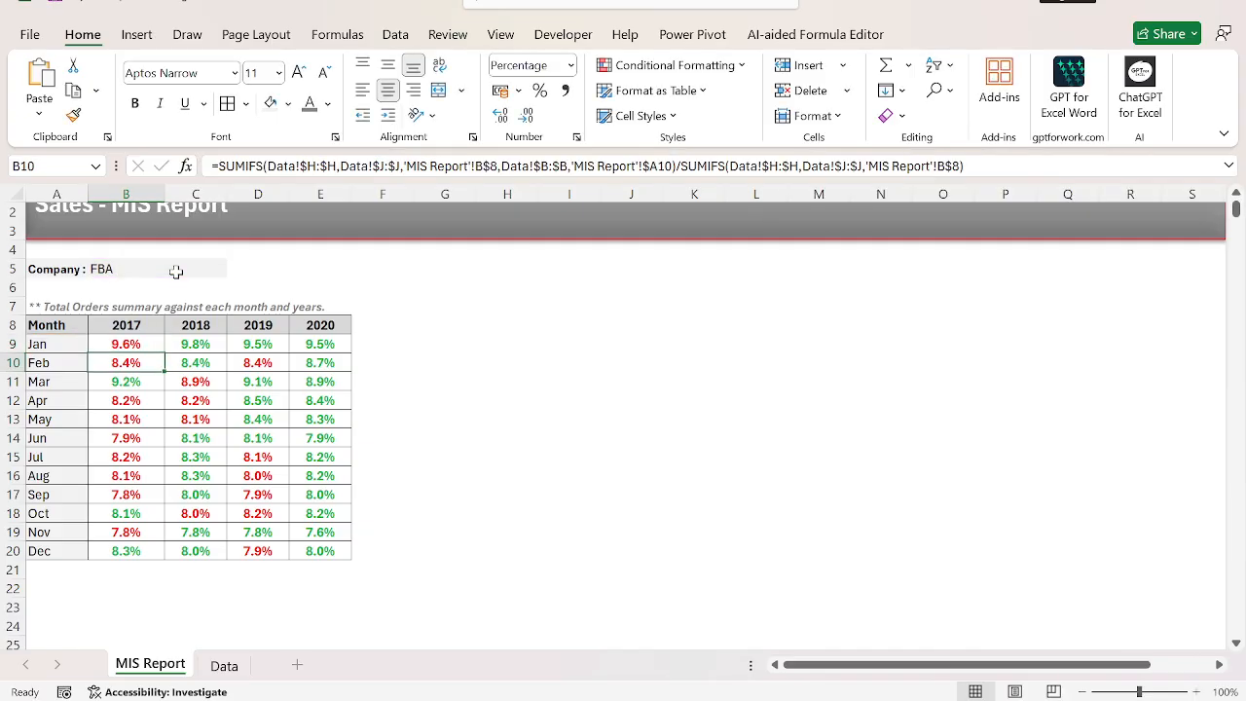
# Fill the updated B9 formula down to row 20 and across to the 2020 column.
pyautogui.press('Up')
pyautogui.hotkey('ctrl', 'shift', 'Down')
pyautogui.hotkey('ctrl', 'd')
pyautogui.hotkey('shift', 'Right')
pyautogui.hotkey('shift', 'Right')
pyautogui.hotkey('shift', 'Right')
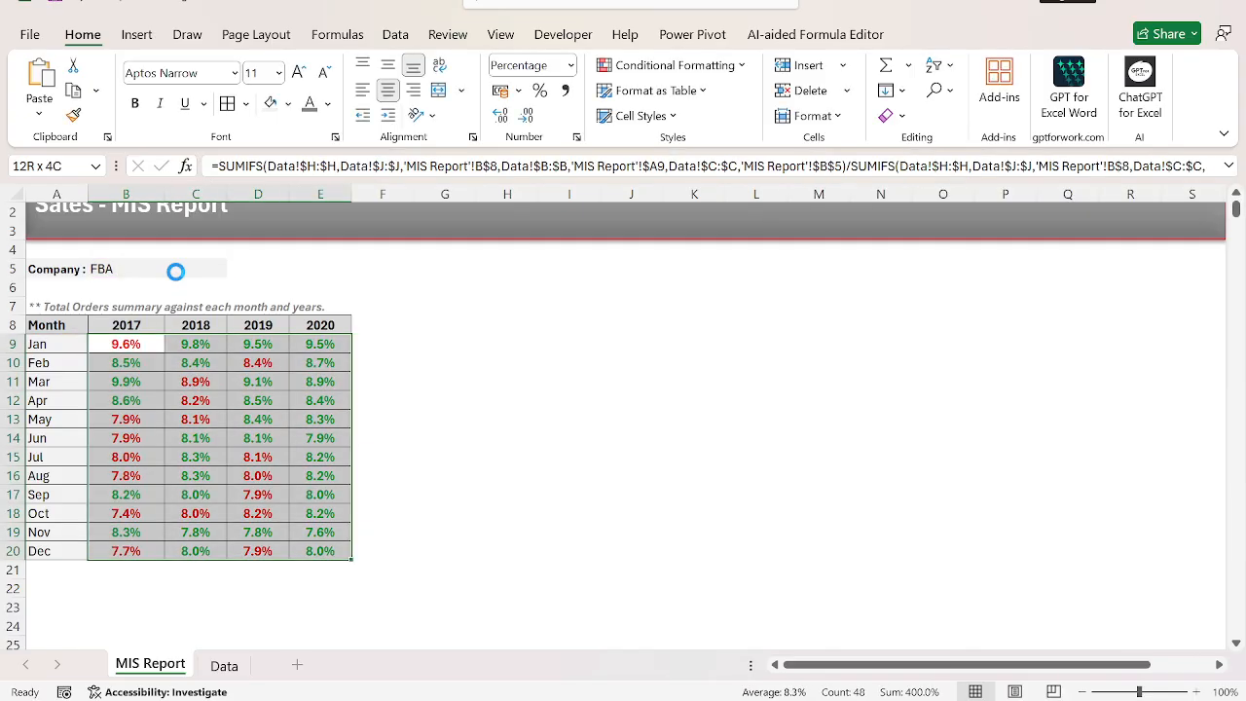
pyautogui.hotkey('ctrl', 'r')
# Try the company dropdown in B5 with Amazon, and leave Prime selected.
pyautogui.press('Up')
pyautogui.press('Up')
pyautogui.press('Up')
pyautogui.press('Up')
pyautogui.hotkey('alt', 'Down')
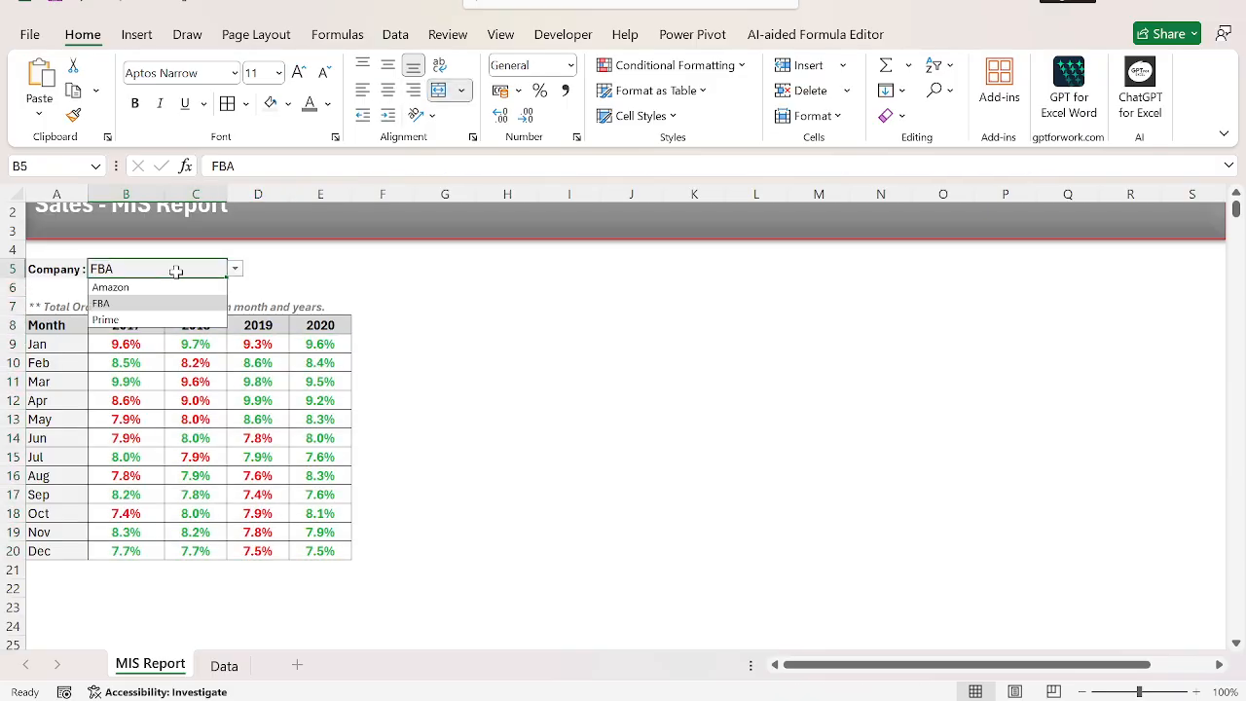
pyautogui.press('Up')
pyautogui.press('Return')
pyautogui.hotkey('alt', 'Down')
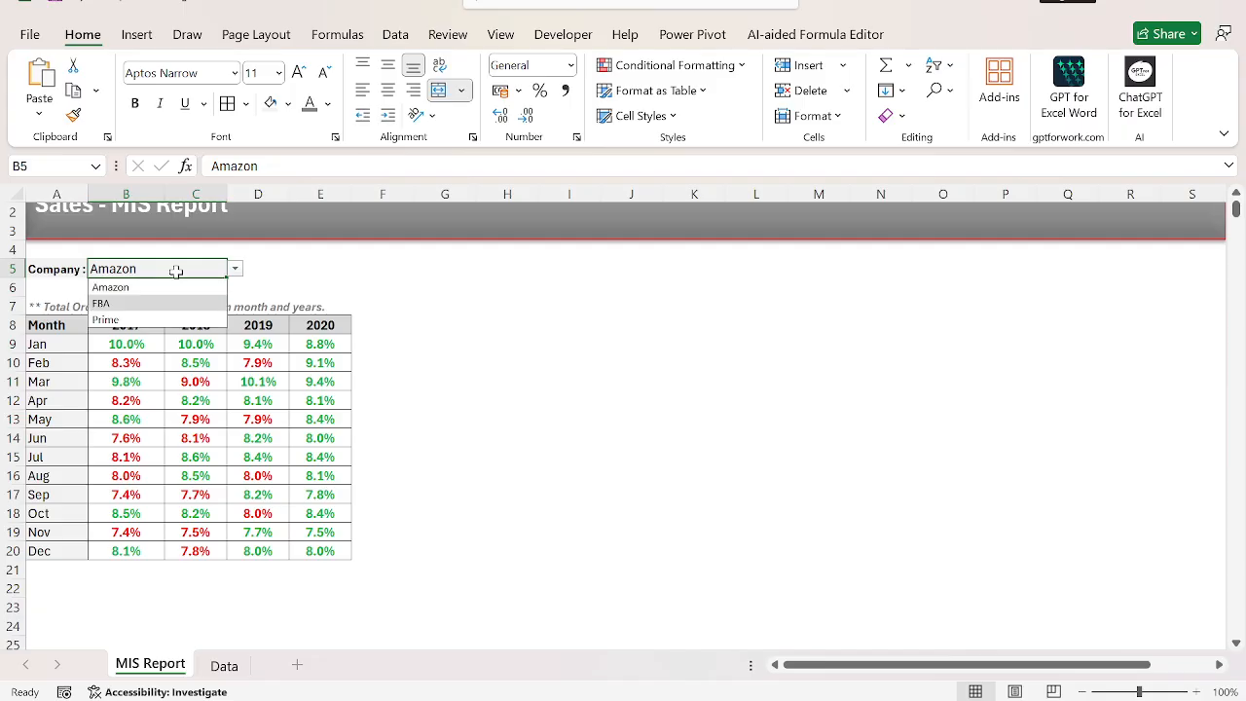
pyautogui.press('Down')
pyautogui.press('Return')
pyautogui.press('Left')
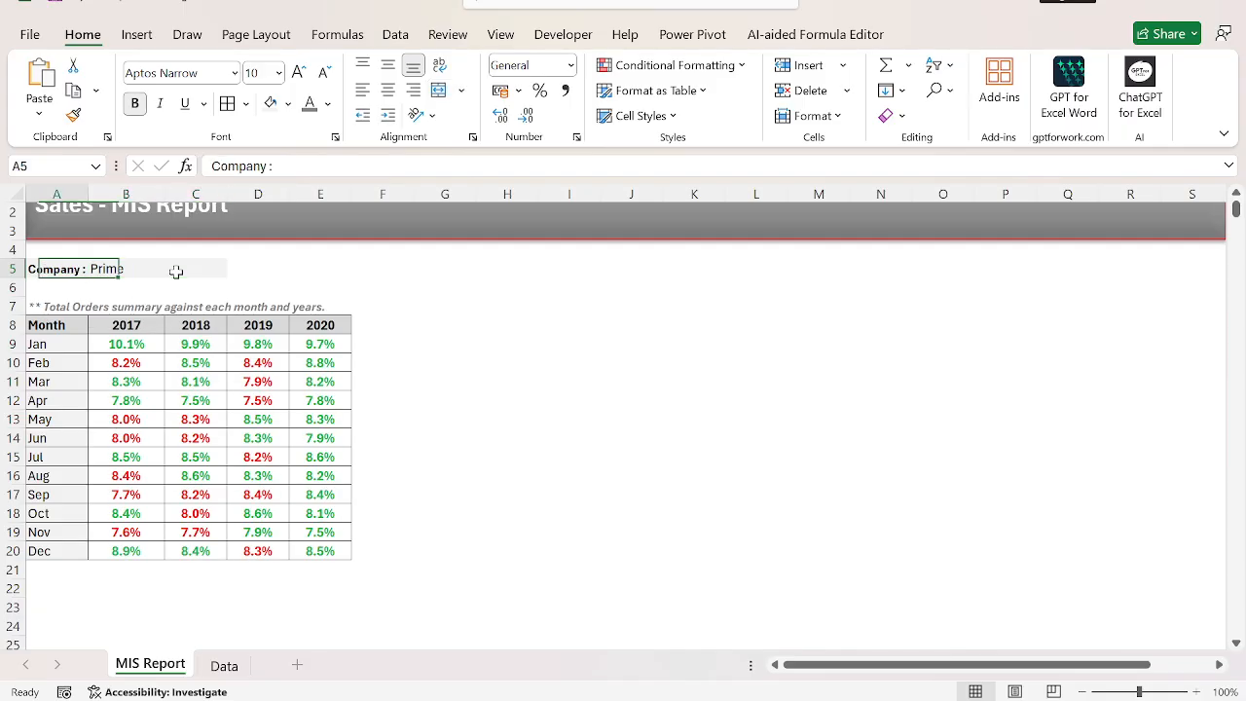
pyautogui.hotkey('shift', 'Right')
pyautogui.hotkey('shift', 'Right')
pyautogui.hotkey('ctrl', 'Home')
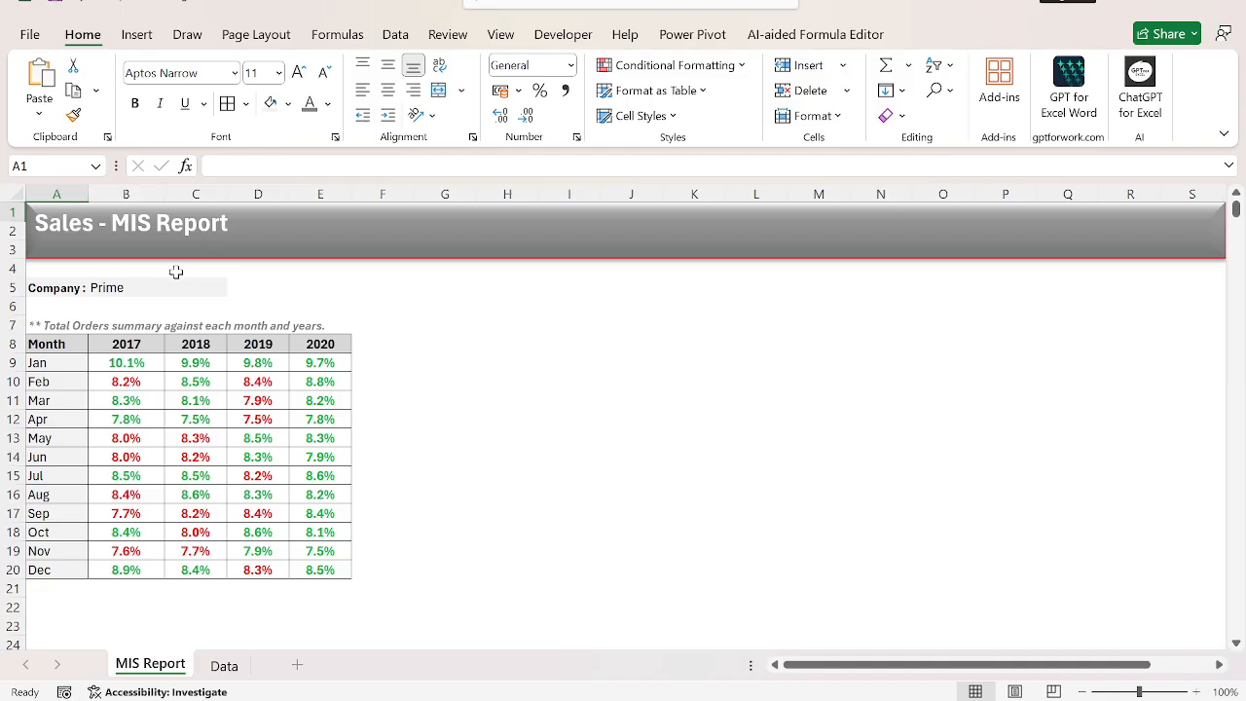
# Examine the Data sheet's column headers from MonthName to Orders for a field to use in the next summary.
pyautogui.hotkey('ctrl', 'pagedown')
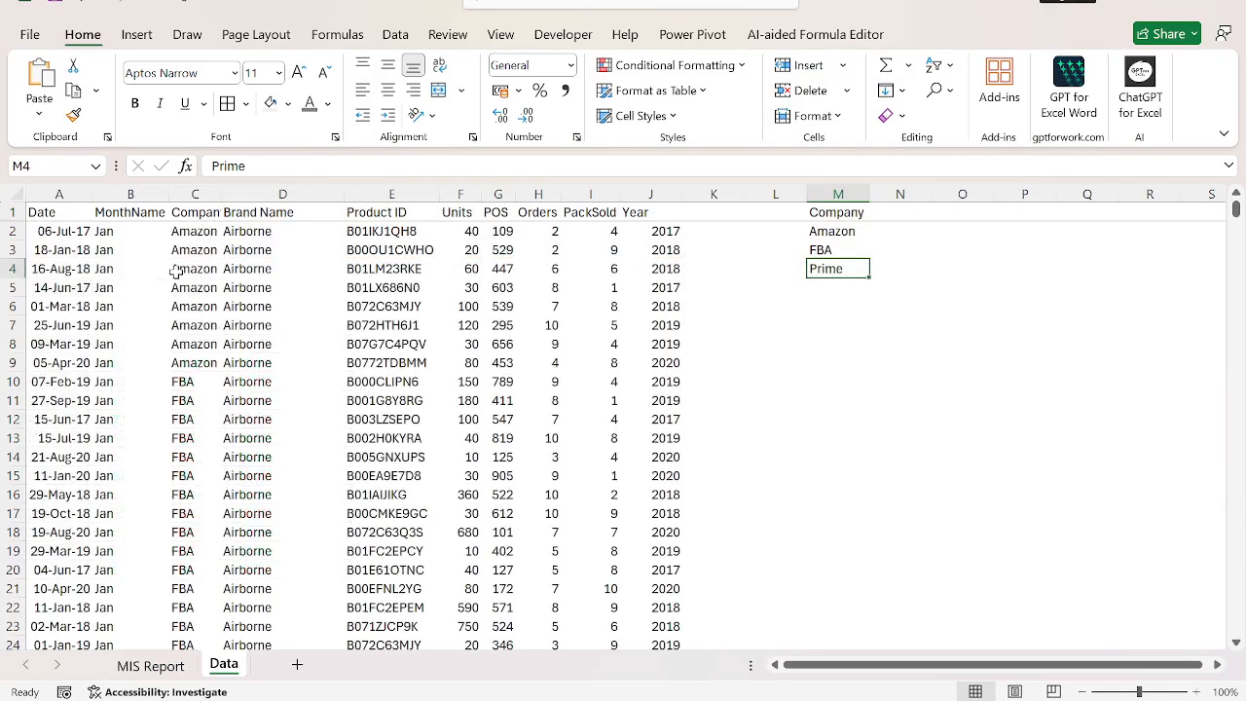
pyautogui.hotkey('ctrl', 'pageup')
pyautogui.hotkey('ctrl', 'pagedown')
pyautogui.hotkey('ctrl', 'Up')
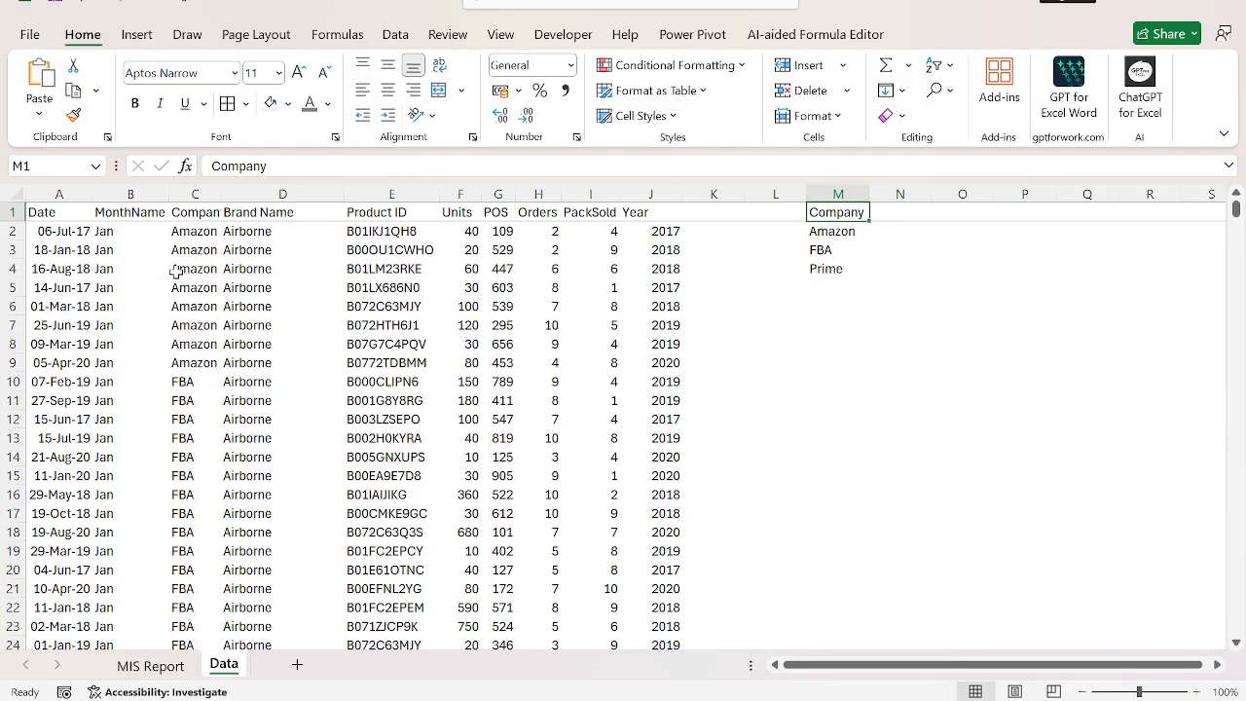
pyautogui.hotkey('ctrl', 'Left')
pyautogui.hotkey('ctrl', 'Left')
pyautogui.press('Down')
pyautogui.press('Right')
pyautogui.press('Up')
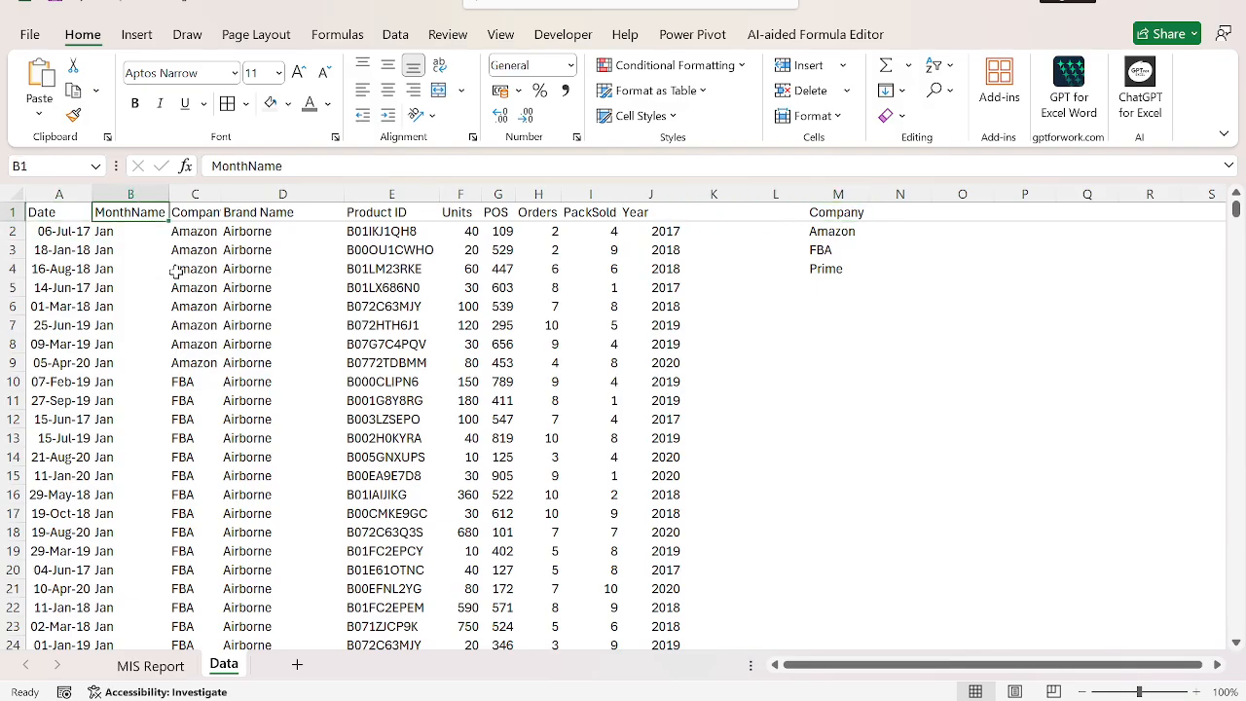
pyautogui.press('Right')
pyautogui.press('Right')
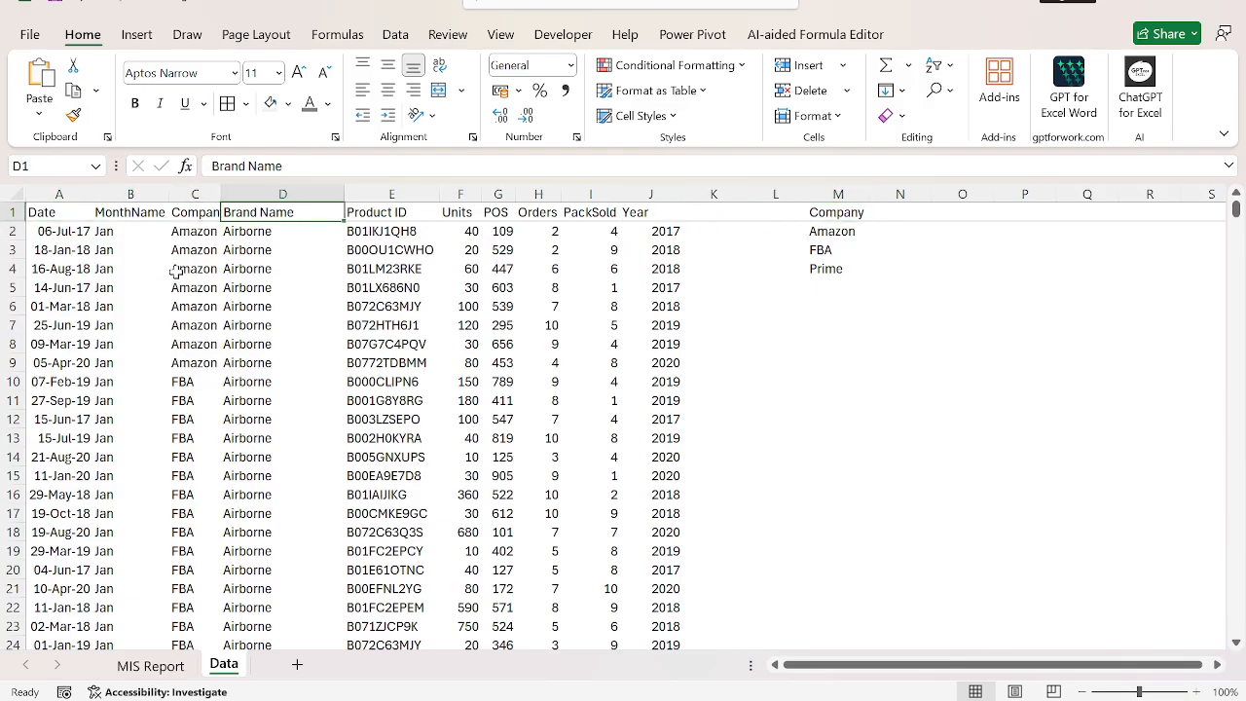
pyautogui.press('Right')
pyautogui.press('Right')
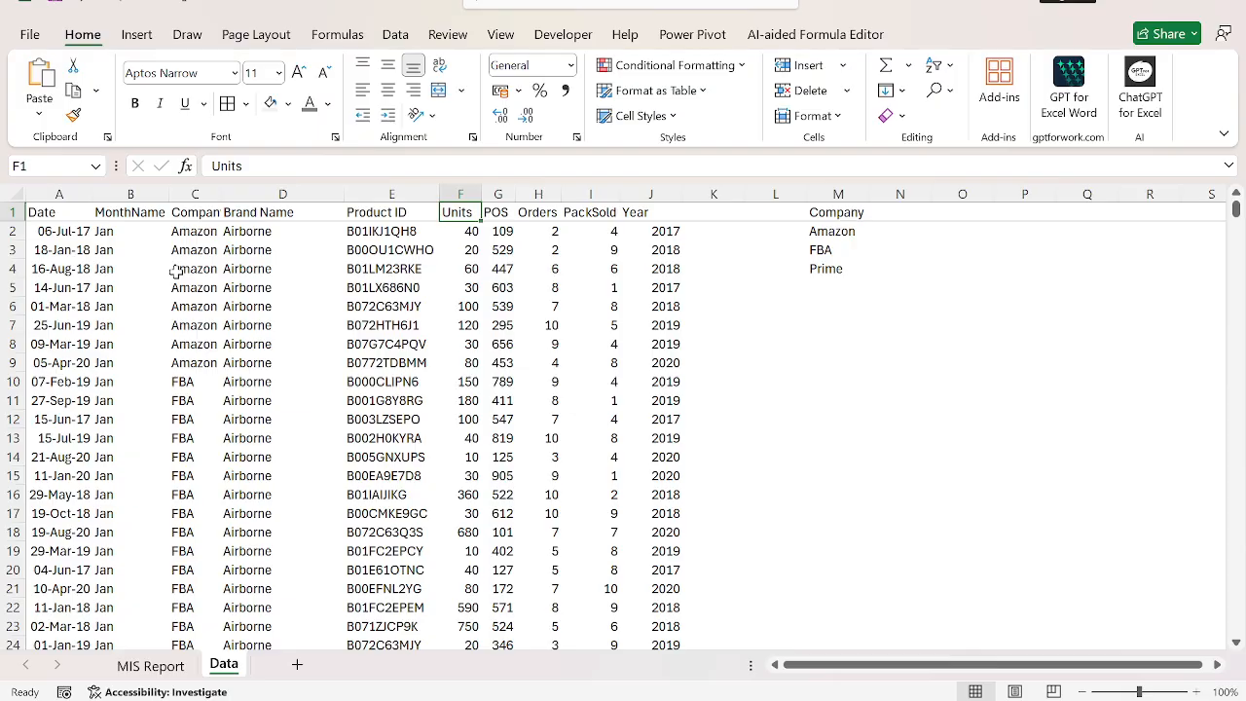
pyautogui.press('Right')
pyautogui.press('Right')
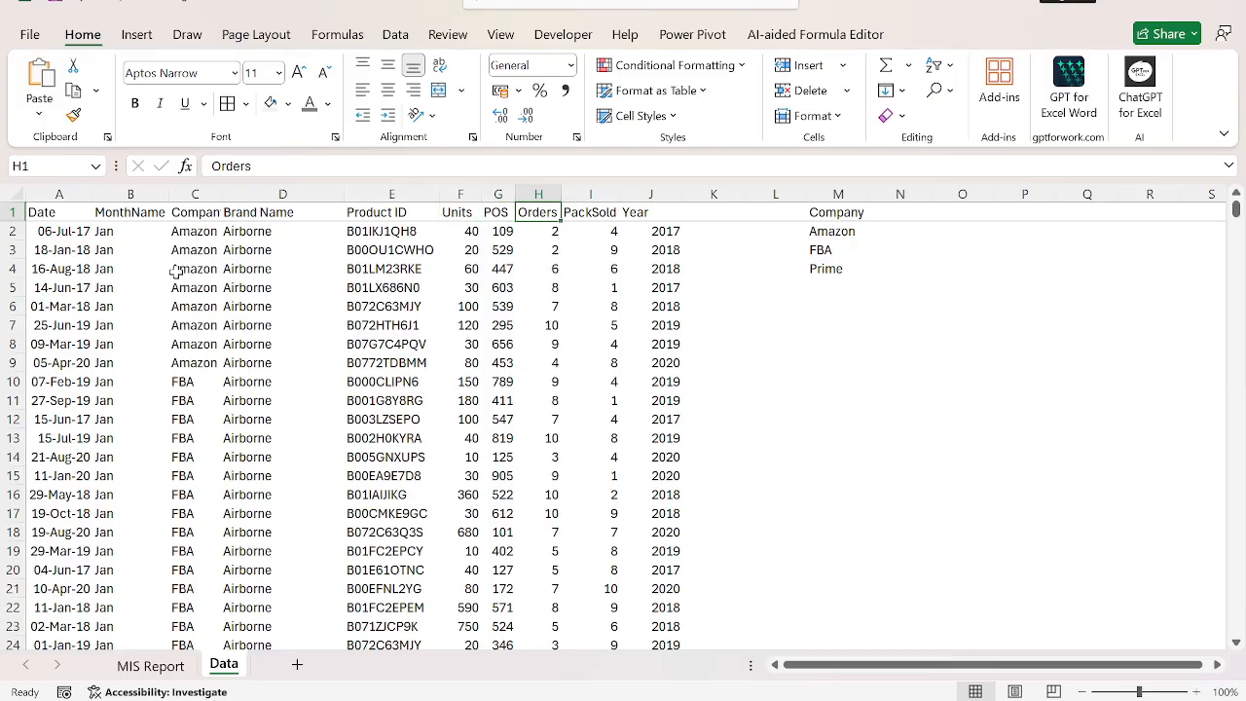
pyautogui.press('Left')
pyautogui.press('Left')
pyautogui.hotkey('ctrl', 'shift', 'Down')
pyautogui.hotkey('ctrl', 'shift', 'Up')
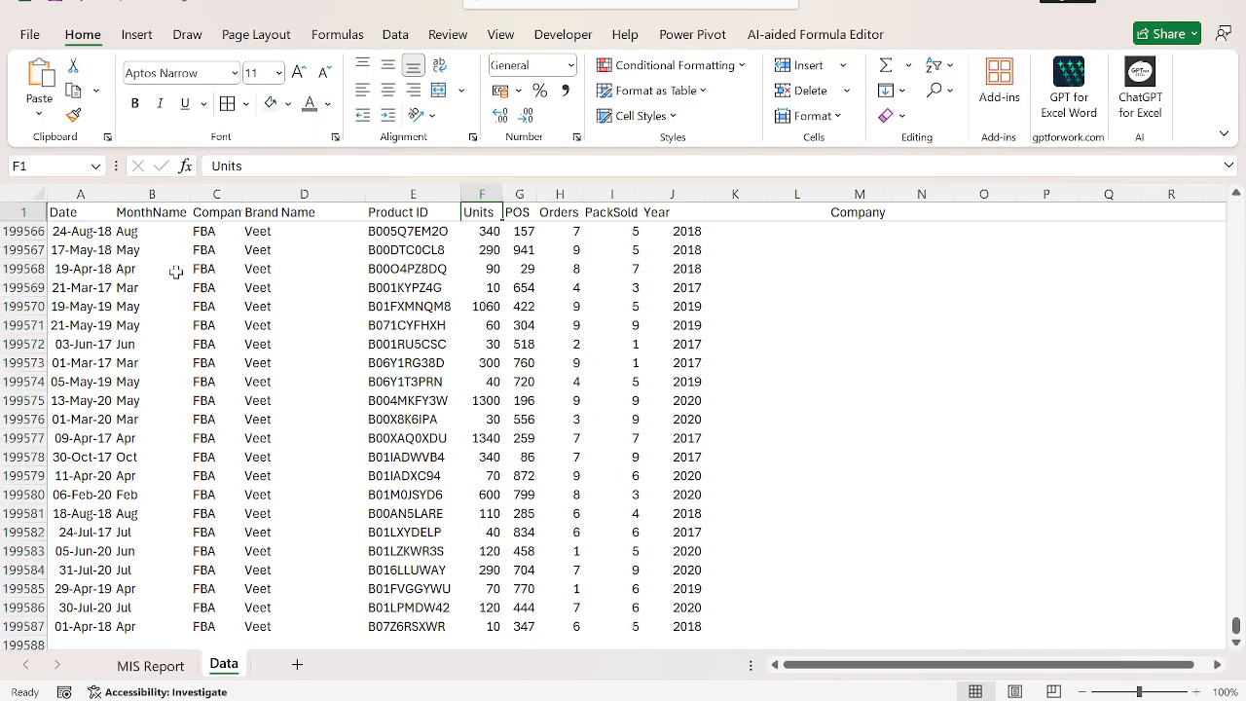
pyautogui.press('Down')
pyautogui.press('Up')
pyautogui.press('Left')
pyautogui.press('Left')
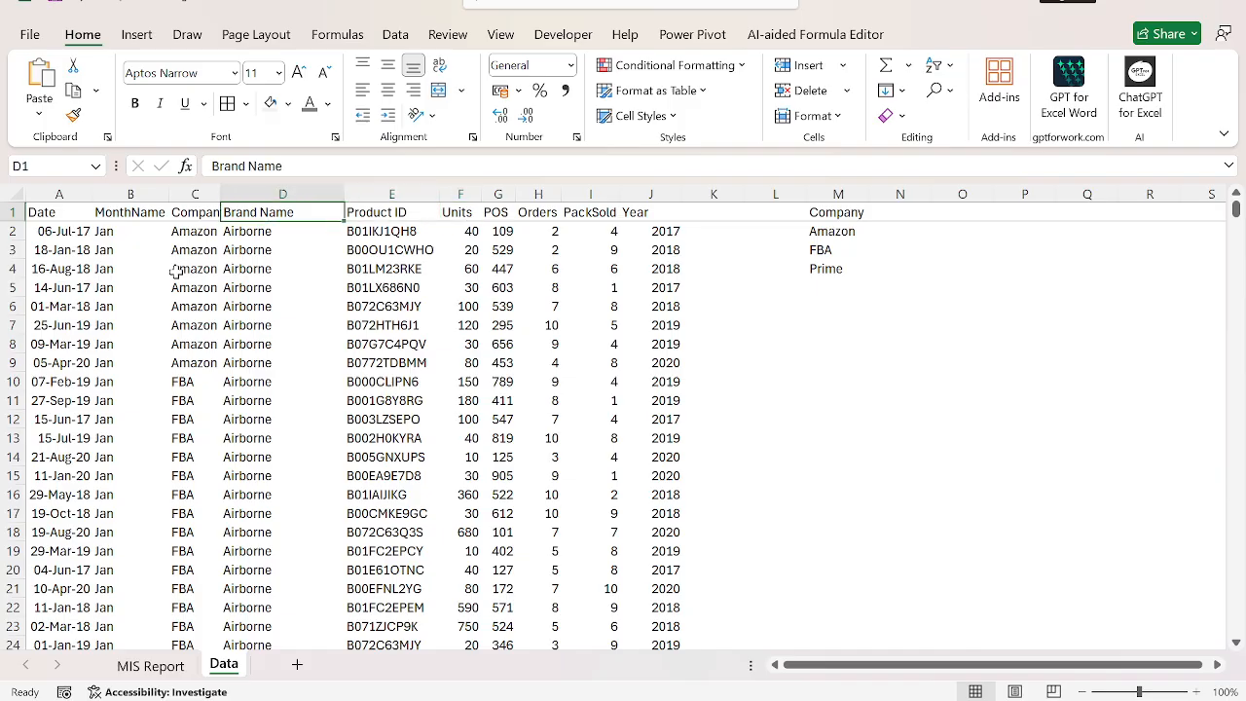
# Copy the full Brand Name column, including its header, from the Data sheet.
pyautogui.hotkey('ctrl', 'shift', 'Down')
pyautogui.hotkey('ctrl', 'shift', 'Up')
pyautogui.hotkey('ctrl', 'shift', 'Down')
pyautogui.hotkey('ctrl', 'c')
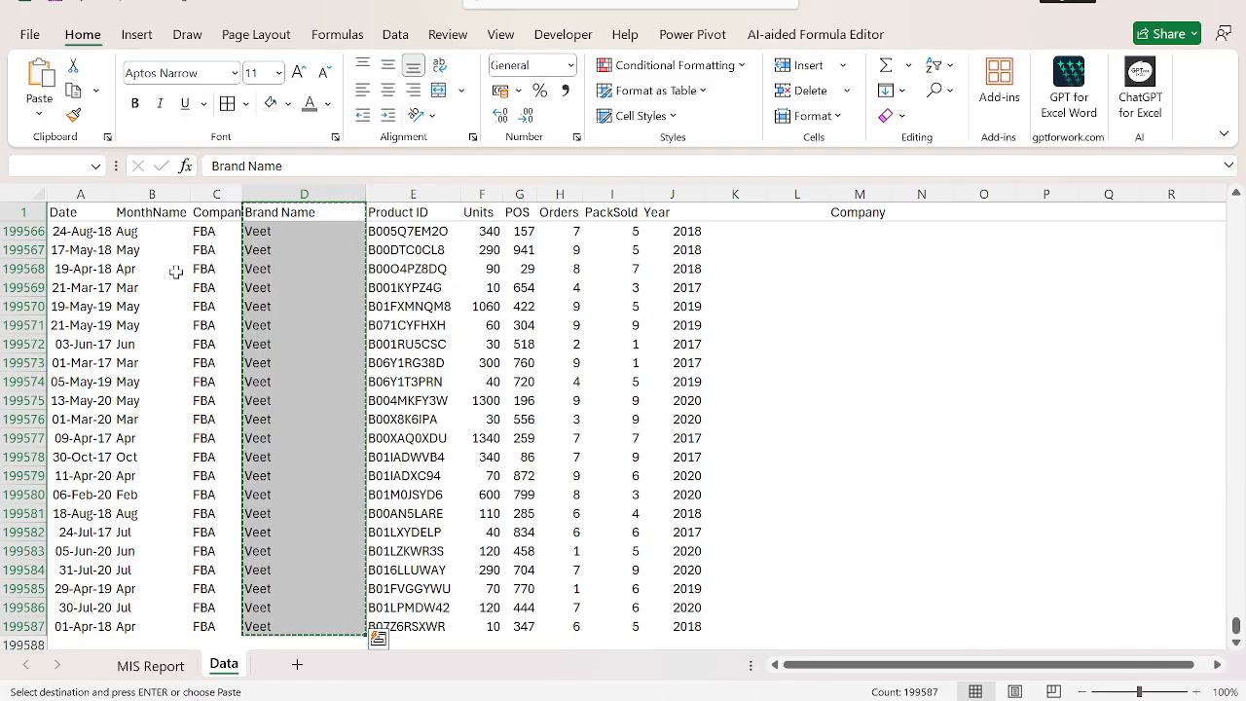
# Paste the copied Brand Name column into the MIS Report sheet starting at H8.
pyautogui.hotkey('ctrl', 'pageup')
pyautogui.press('Right')
pyautogui.press('Down')
pyautogui.press('Down')
pyautogui.press('Down')
pyautogui.press('Down')
pyautogui.press('Down')
pyautogui.press('Down')
pyautogui.press('Down')
pyautogui.press('Down')
pyautogui.press('Down')
pyautogui.press('Down')
pyautogui.press('Down')
pyautogui.press('Down')
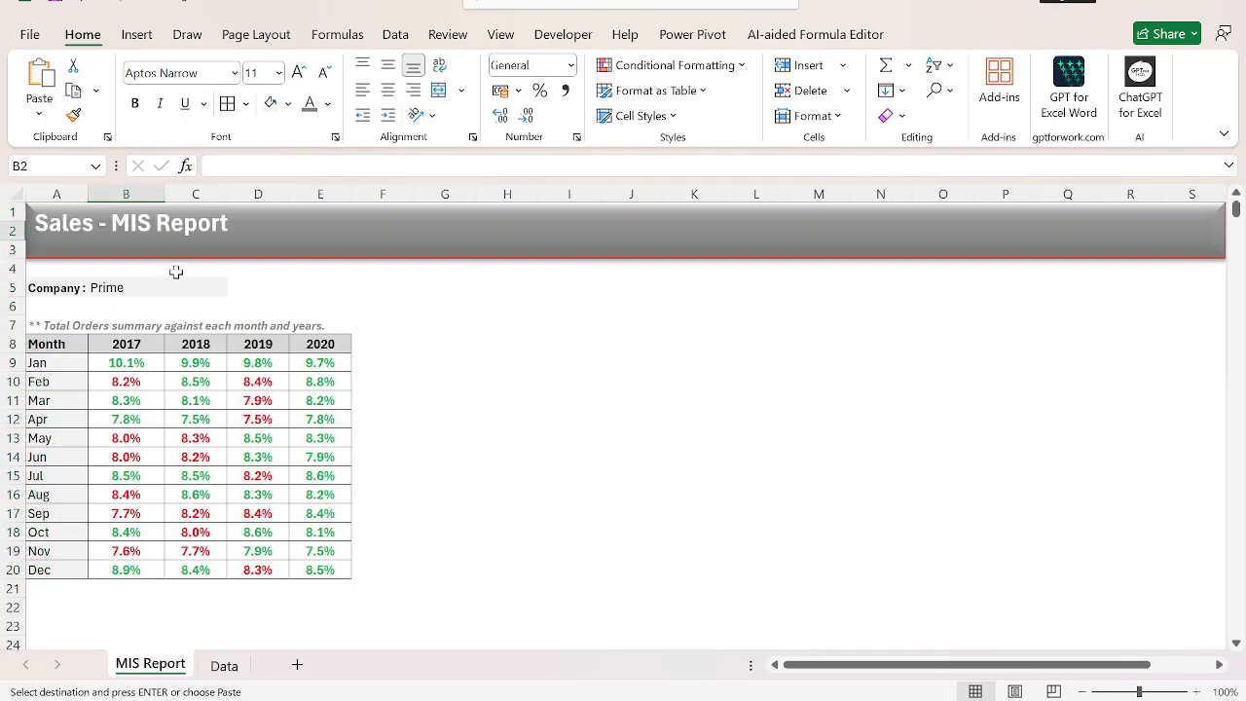
pyautogui.press('Up')
pyautogui.press('Up')
pyautogui.press('Up')
pyautogui.press('Up')
pyautogui.press('Up')
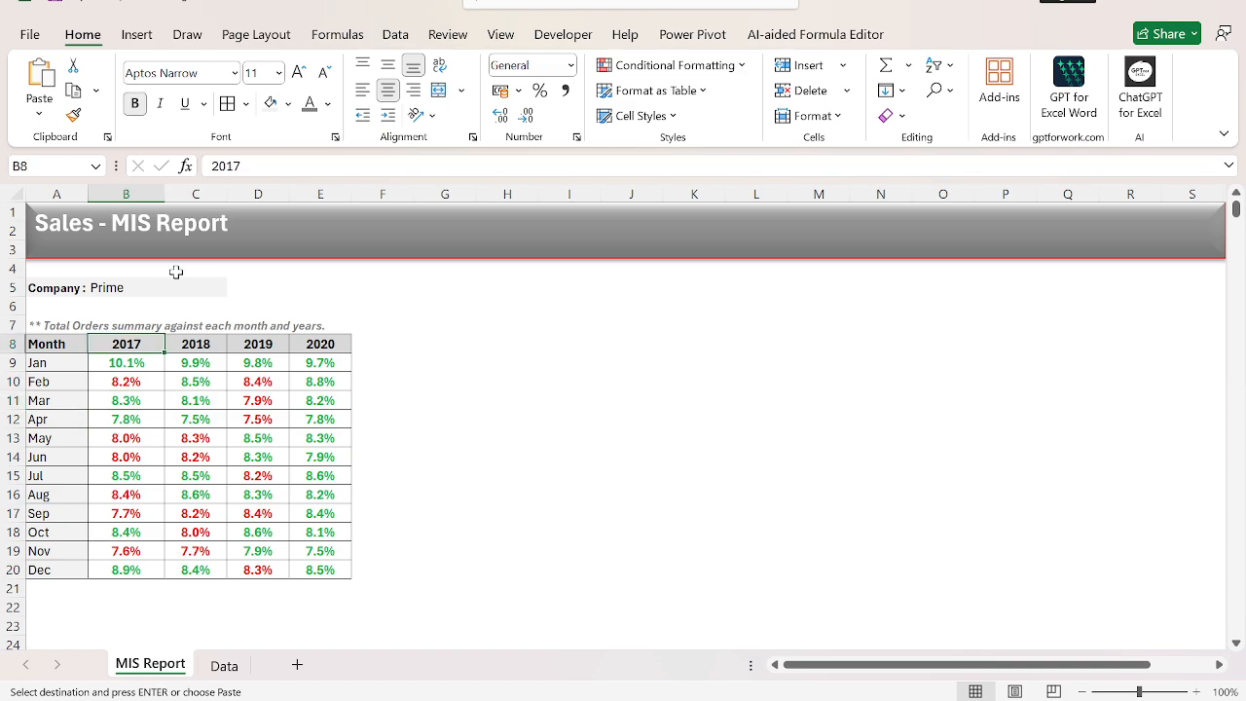
pyautogui.press('Right')
pyautogui.press('Right')
pyautogui.press('Right')
pyautogui.press('Right')
pyautogui.press('Right')
pyautogui.press('Right')
pyautogui.hotkey('ctrl', 'v')
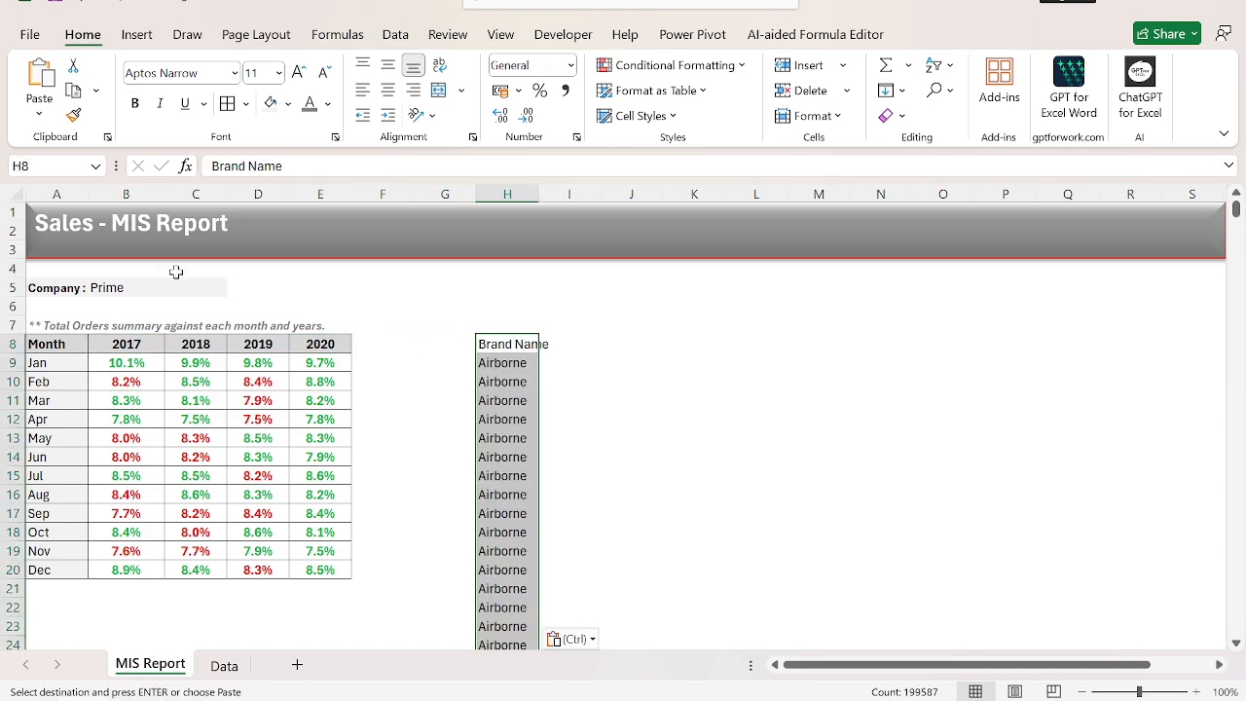
# Remove the duplicate entries from the pasted Brand Name column starting at H8.
pyautogui.hotkey('alt', 'a')
pyautogui.press('m')
pyautogui.press('Return')
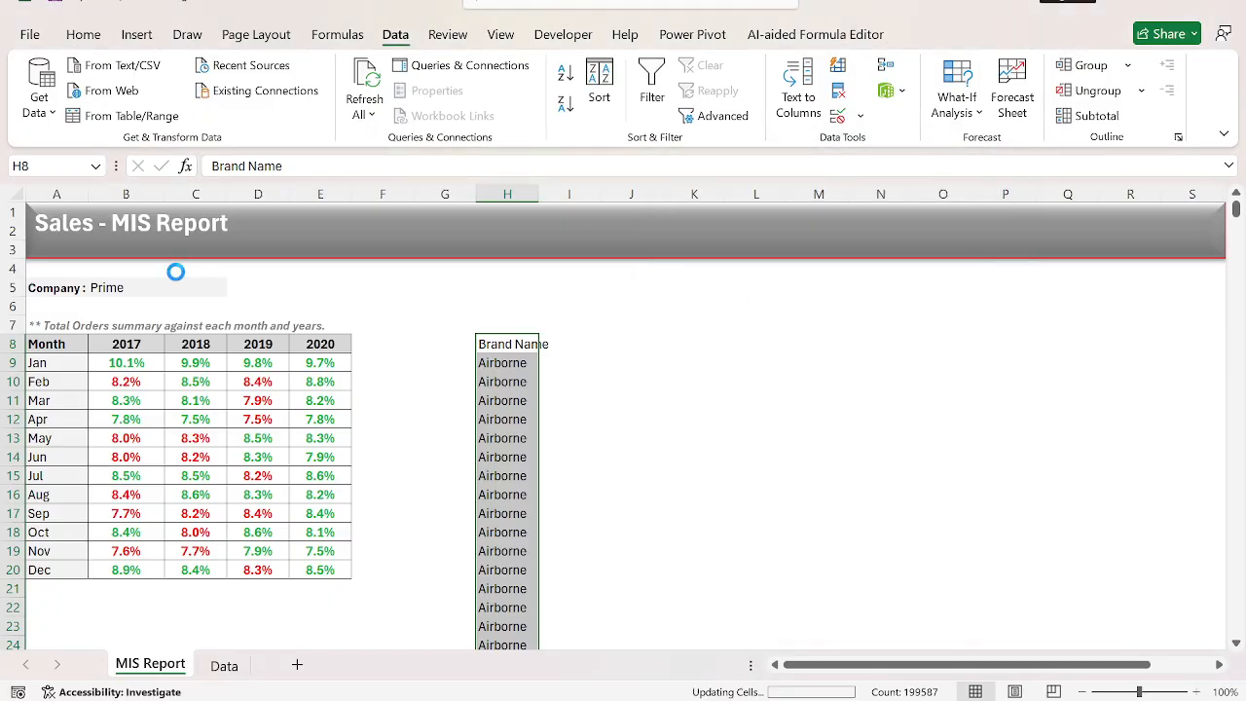
pyautogui.press('Return')
pyautogui.press('Up')
pyautogui.press('Up')
pyautogui.press('Up')
pyautogui.press('Up')
pyautogui.press('Up')
pyautogui.press('Up')
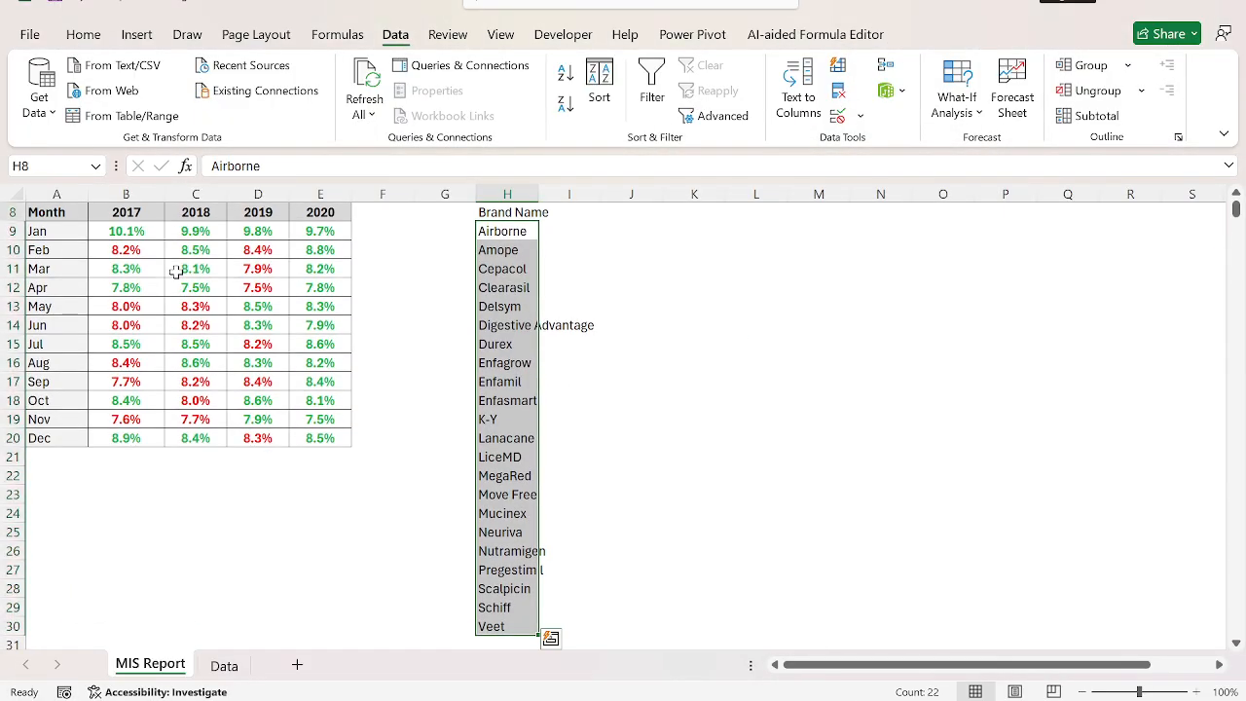
pyautogui.press('Down')
pyautogui.press('Down')
pyautogui.press('Down')
pyautogui.press('Down')
pyautogui.press('Down')
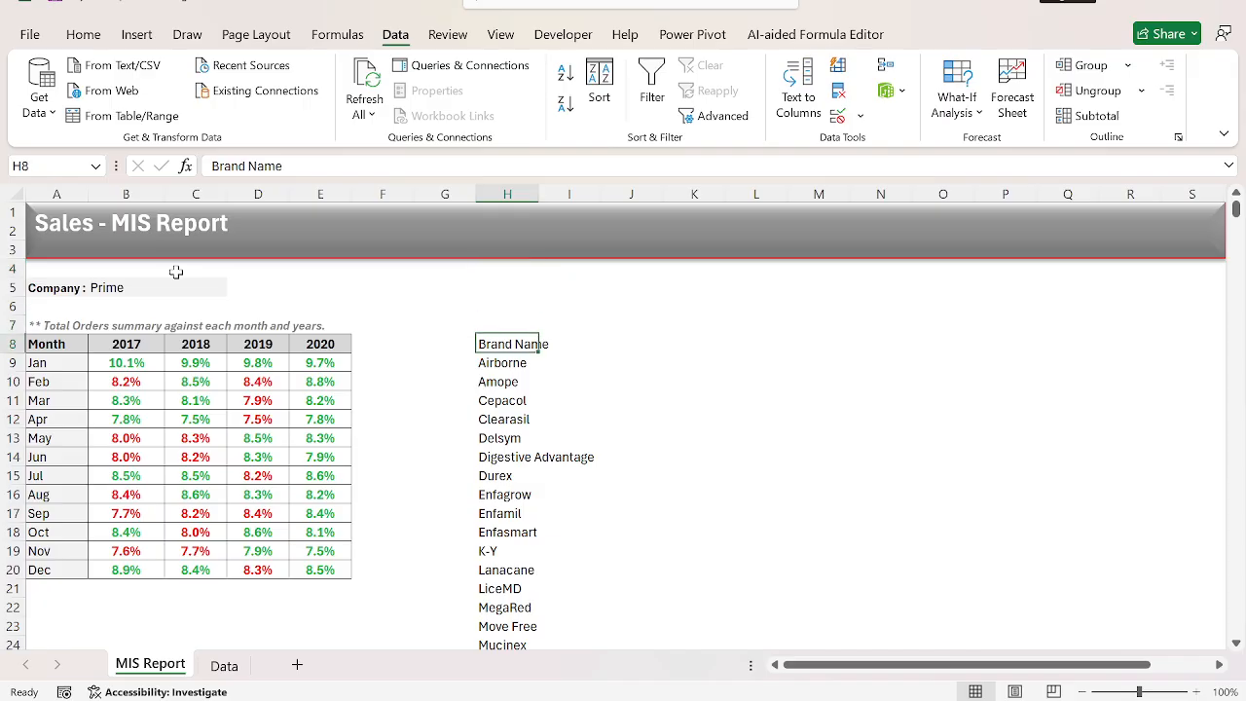
# Move the Brand Name list up one row so that it starts in H7.
pyautogui.hotkey('ctrl', 'shift', 'Down')
pyautogui.hotkey('ctrl', 'c')
pyautogui.press('Up')
pyautogui.press('Escape')
pyautogui.press('Up')
pyautogui.press('Up')
pyautogui.press('Up')
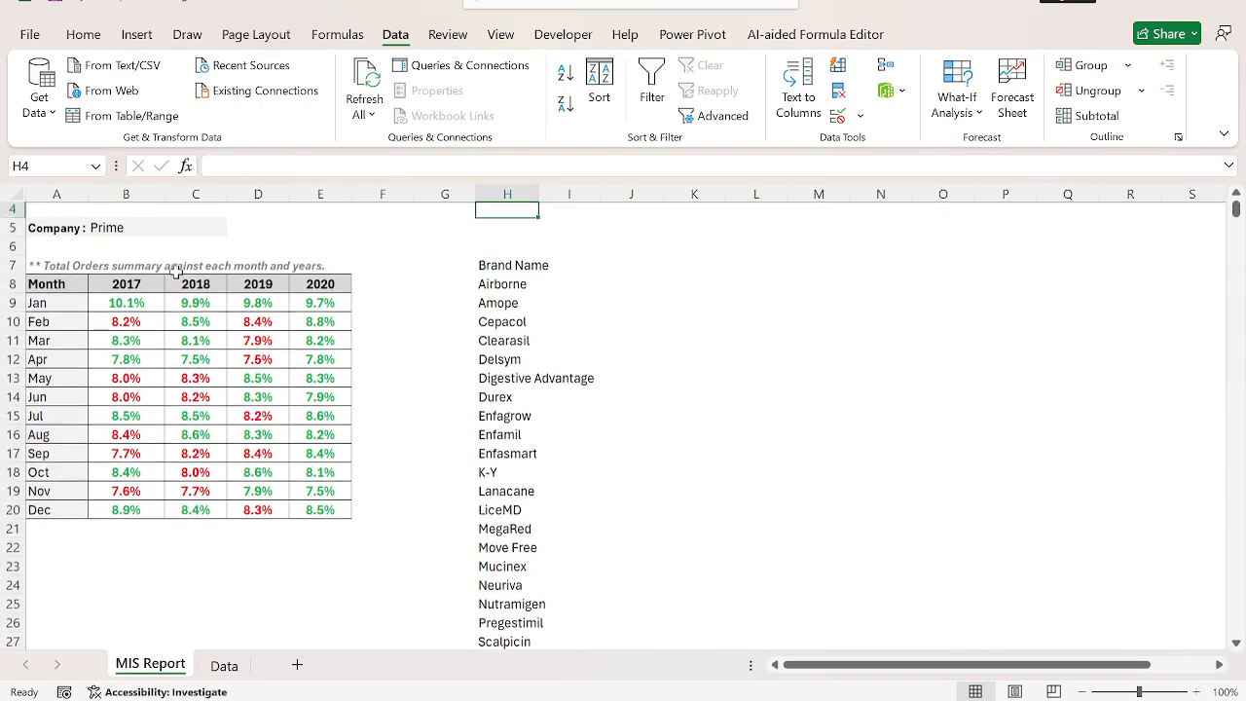
# Move the whole Brand Name list one column over so that it starts in G7.
pyautogui.press('Down')
pyautogui.press('Down')
pyautogui.press('Down')
pyautogui.hotkey('ctrl', 'shift', 'Down')
pyautogui.hotkey('ctrl', 'x')
pyautogui.press('Left')
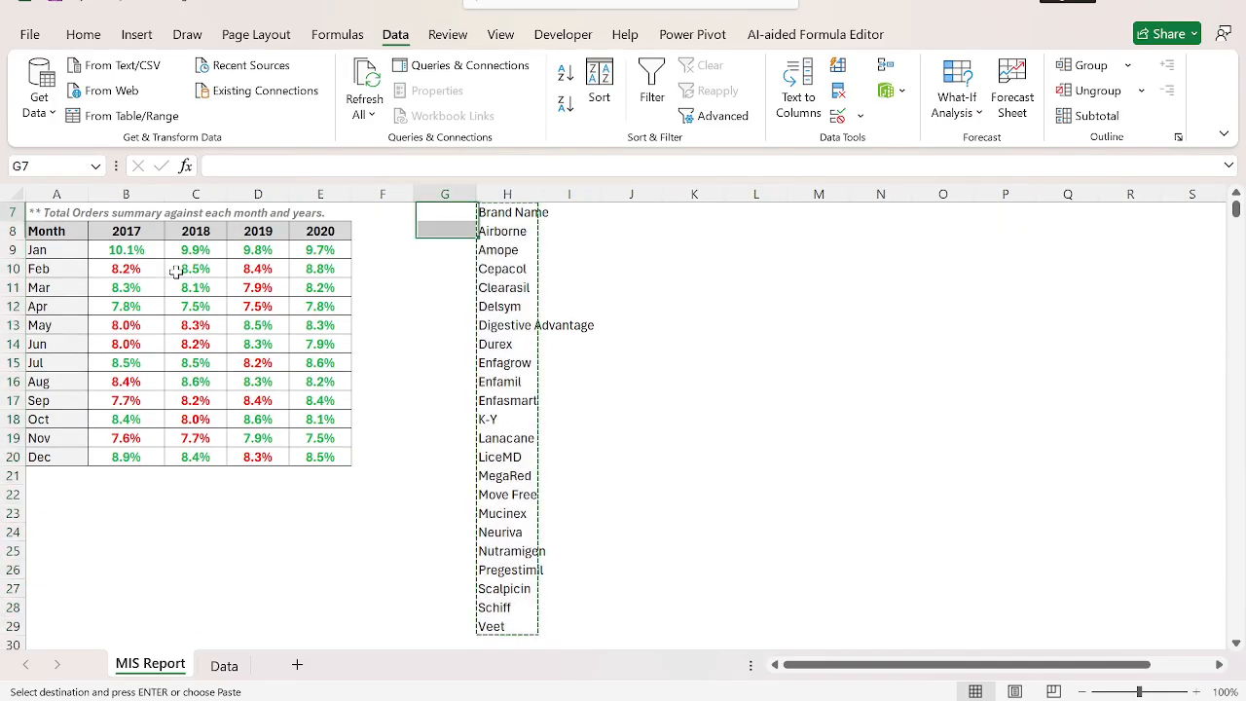
pyautogui.hotkey('ctrl', 'v')
pyautogui.press('Up')
pyautogui.press('Up')
pyautogui.press('Up')
# Shrink the empty spacer rows 4 and 6 to narrow strips above and below the Company row.
pyautogui.press('Down')
pyautogui.press('Down')
pyautogui.press('Up')
pyautogui.press('Up')
pyautogui.press('Up')
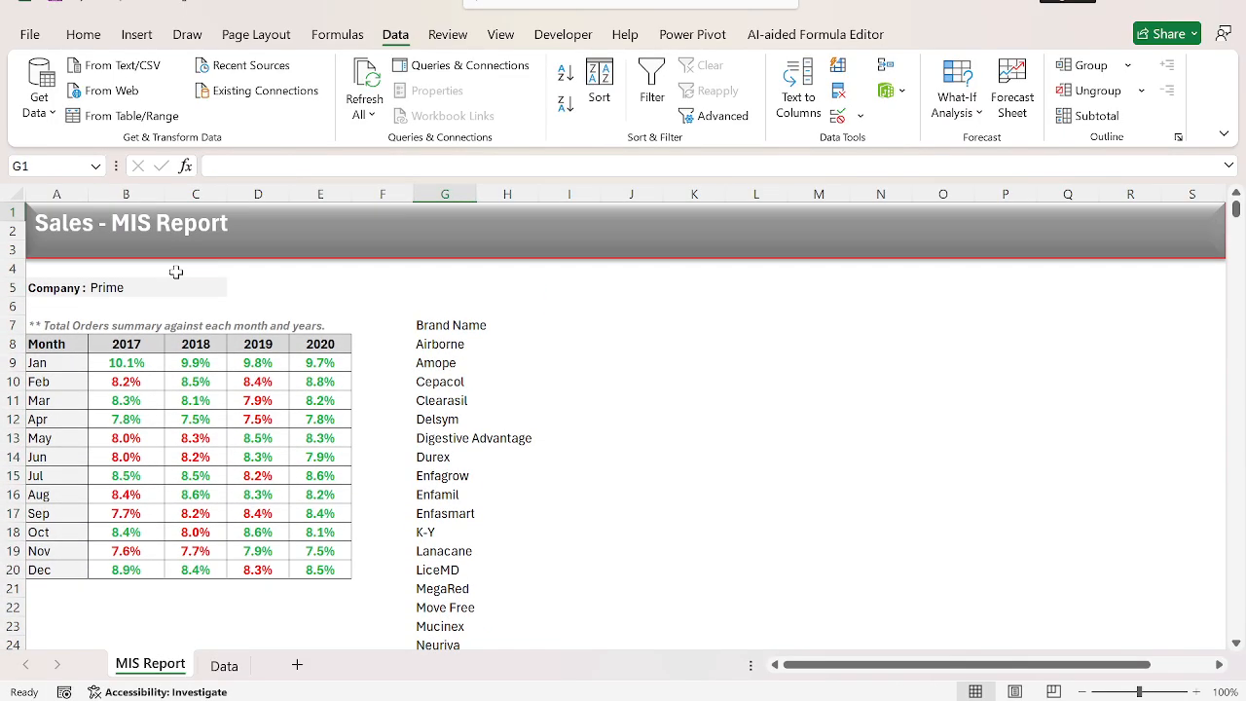
pyautogui.press('Down')
pyautogui.press('Down')
pyautogui.press('Down')
pyautogui.hotkey('shift', 'space')
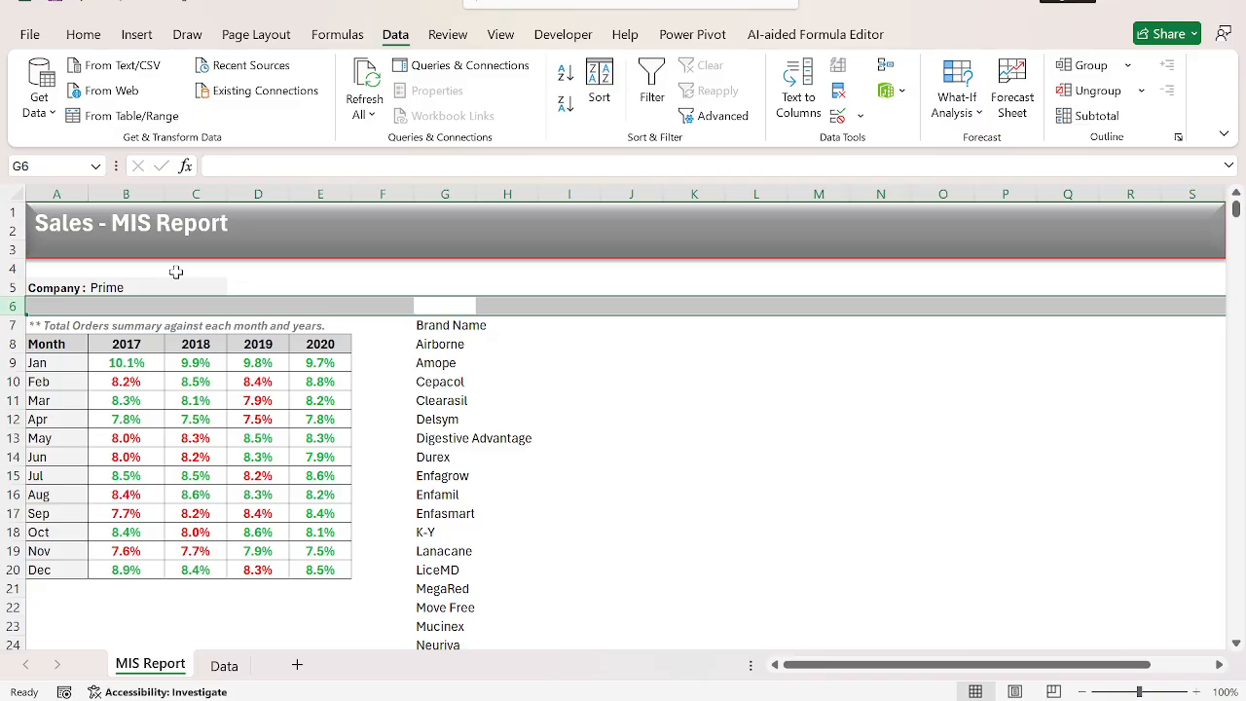
pyautogui.moveTo(18, 277)
pyautogui.mouseDown()
pyautogui.moveTo(14, 263)
pyautogui.moveTo(15, 302)
pyautogui.moveTo(16, 290)
pyautogui.mouseUp()
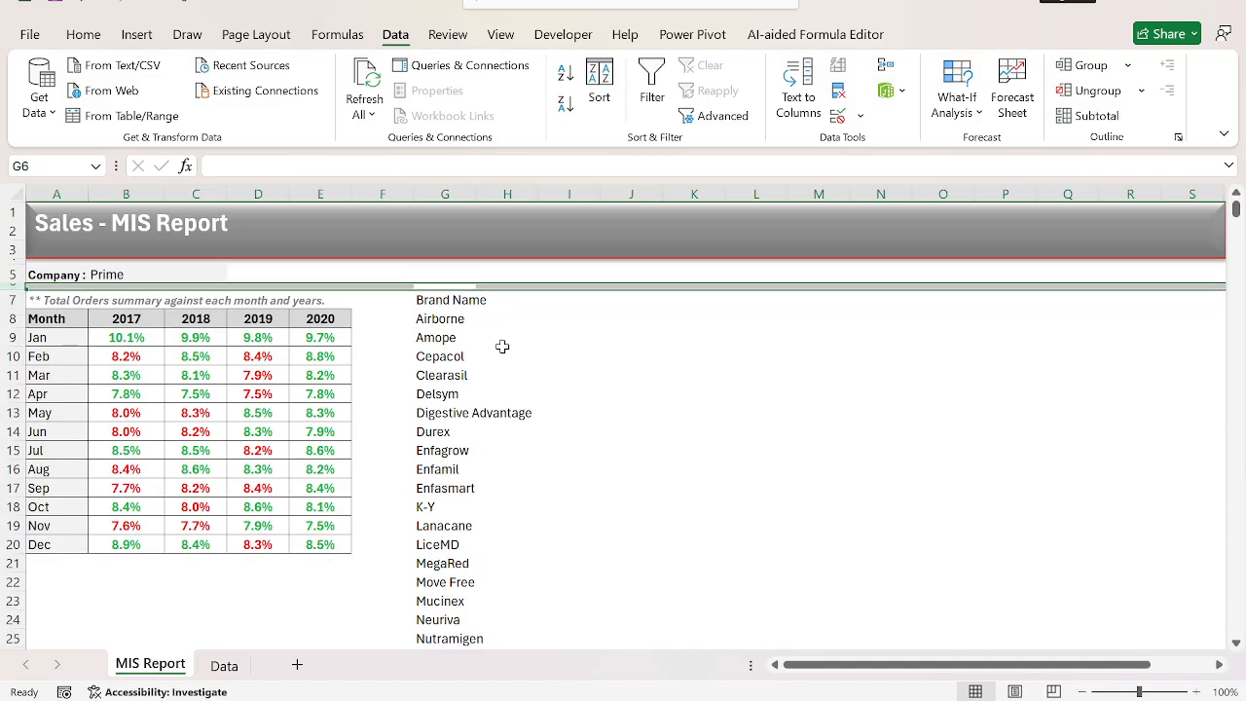
# AutoFit column G to the width of the Brand Name list.
pyautogui.click(502, 347)
pyautogui.press('Left')
pyautogui.press('Up')
pyautogui.press('Up')
pyautogui.press('Up')
pyautogui.hotkey('ctrl', 'shift', 'Down')
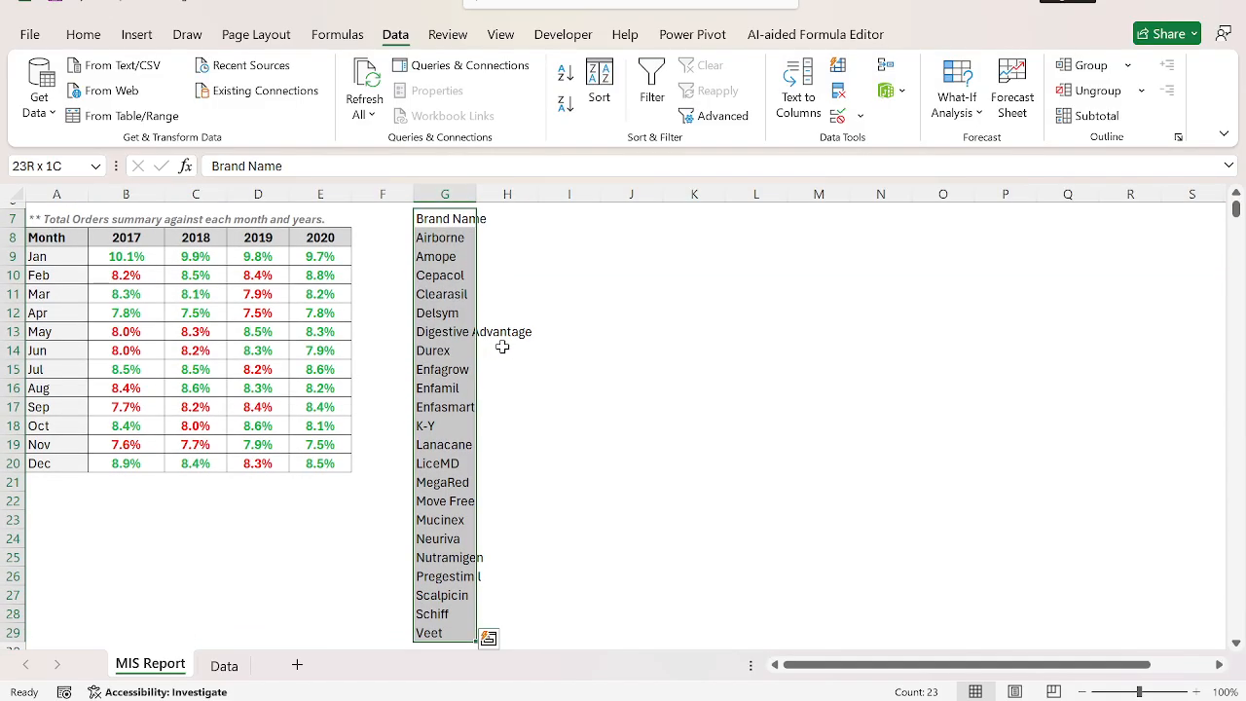
pyautogui.hotkey('alt', 'h')
pyautogui.press('o')
pyautogui.press('i')
pyautogui.press('Up')
pyautogui.press('Up')
pyautogui.press('Up')
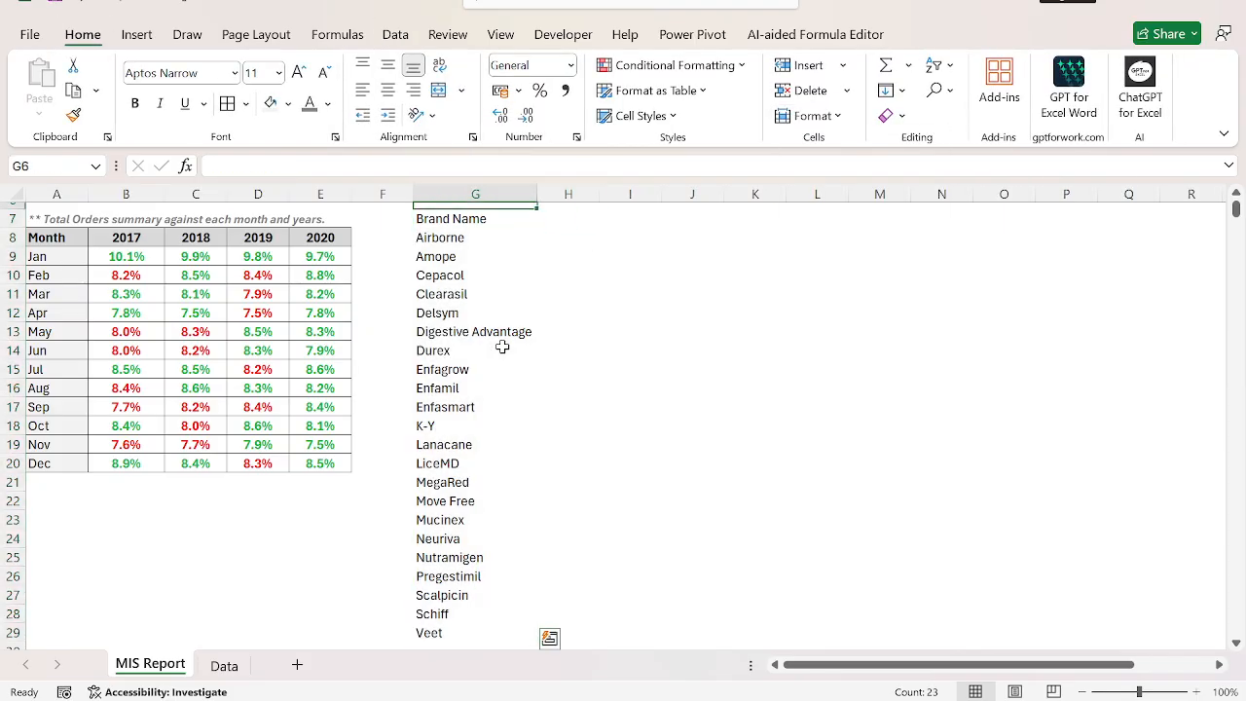
# Copy the Units header from F1 of the Data sheet into H7 of the MIS Report sheet.
pyautogui.scroll(1, 502, 346)
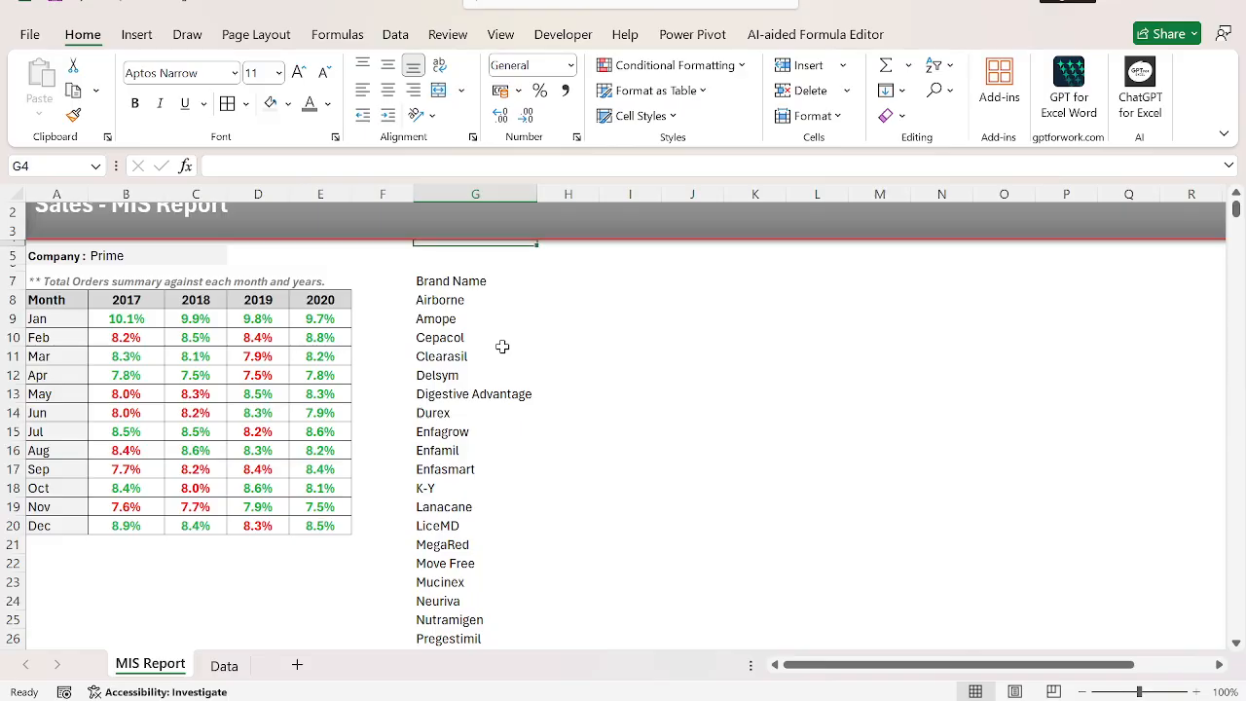
pyautogui.hotkey('ctrl', 'pagedown')
pyautogui.press('Right')
pyautogui.press('Right')
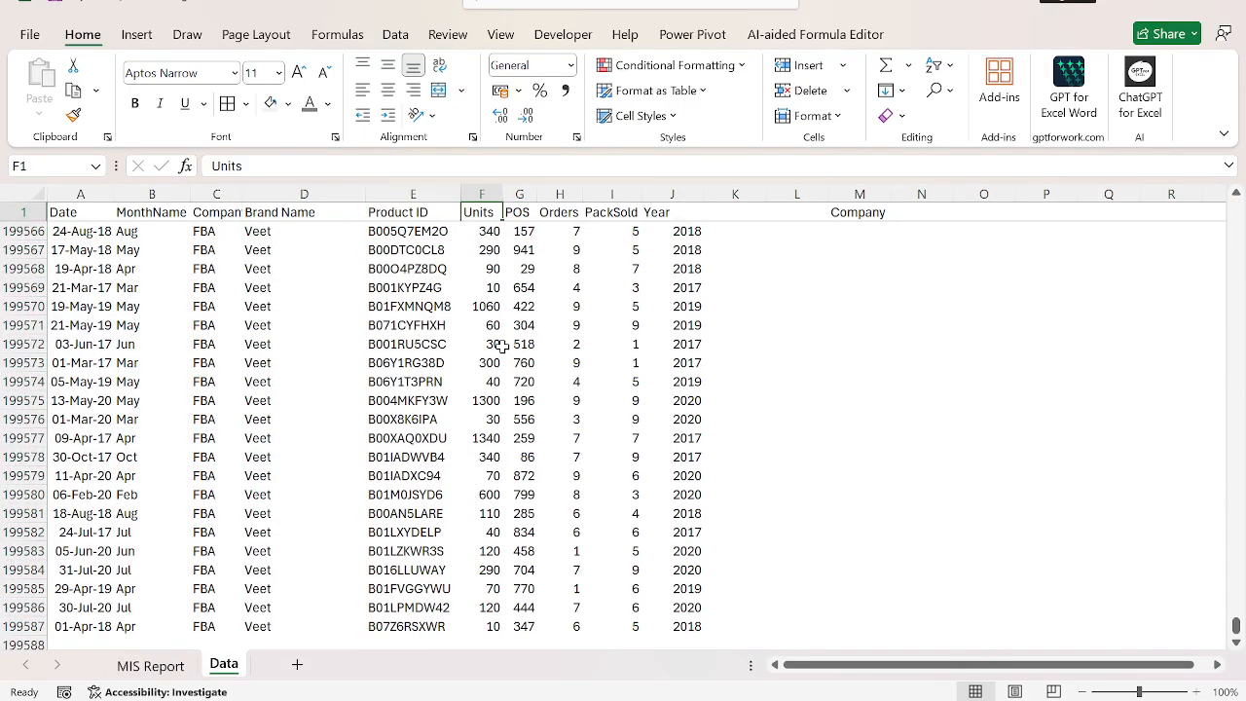
pyautogui.hotkey('ctrl', 'c')
pyautogui.hotkey('ctrl', 'pageup')
pyautogui.press('Right')
pyautogui.press('Down')
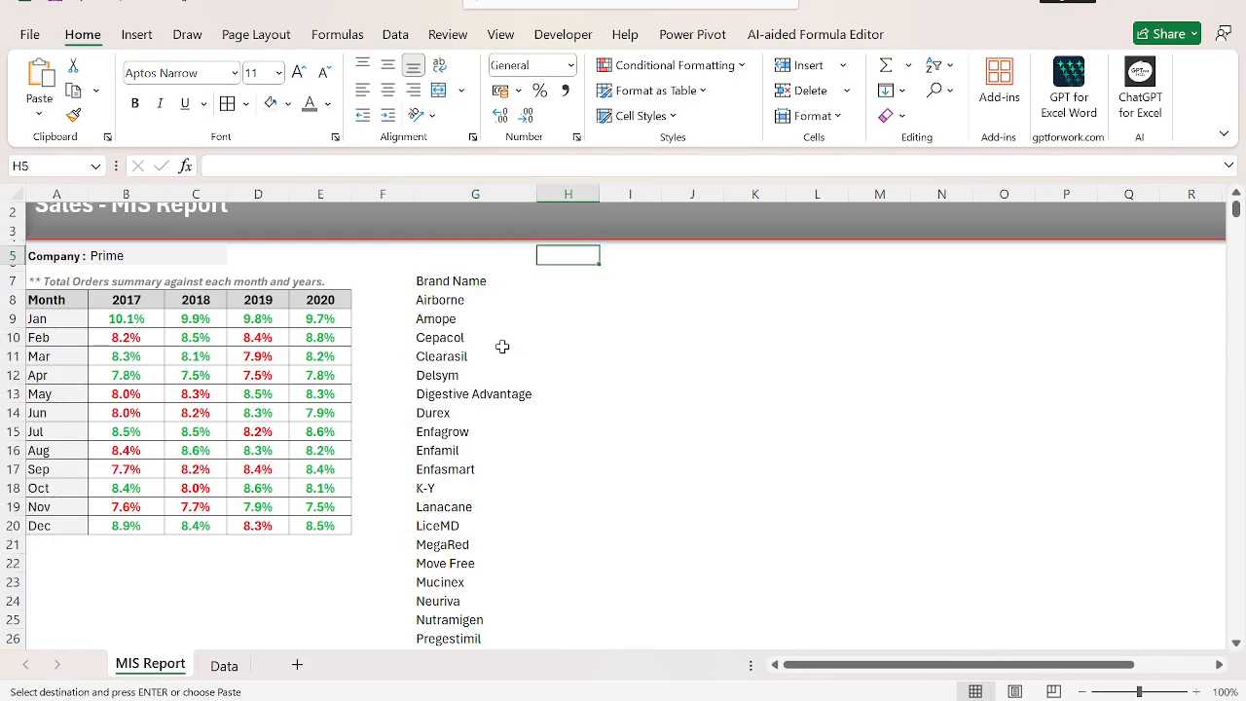
pyautogui.press('Down')
pyautogui.hotkey('ctrl', 'v')
# Copy the Orders header from H1 of the Data sheet into I7 of the MIS Report sheet.
pyautogui.hotkey('ctrl', 'pagedown')
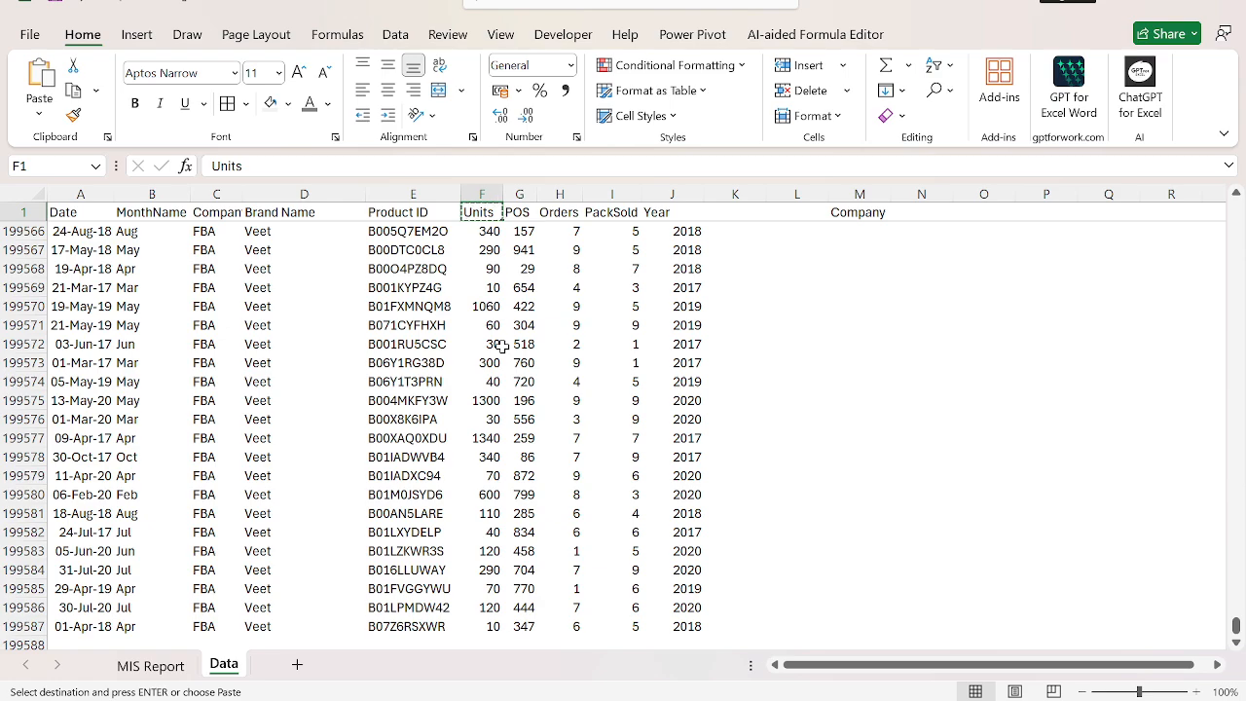
pyautogui.press('Right')
pyautogui.press('Right')
pyautogui.press('Right')
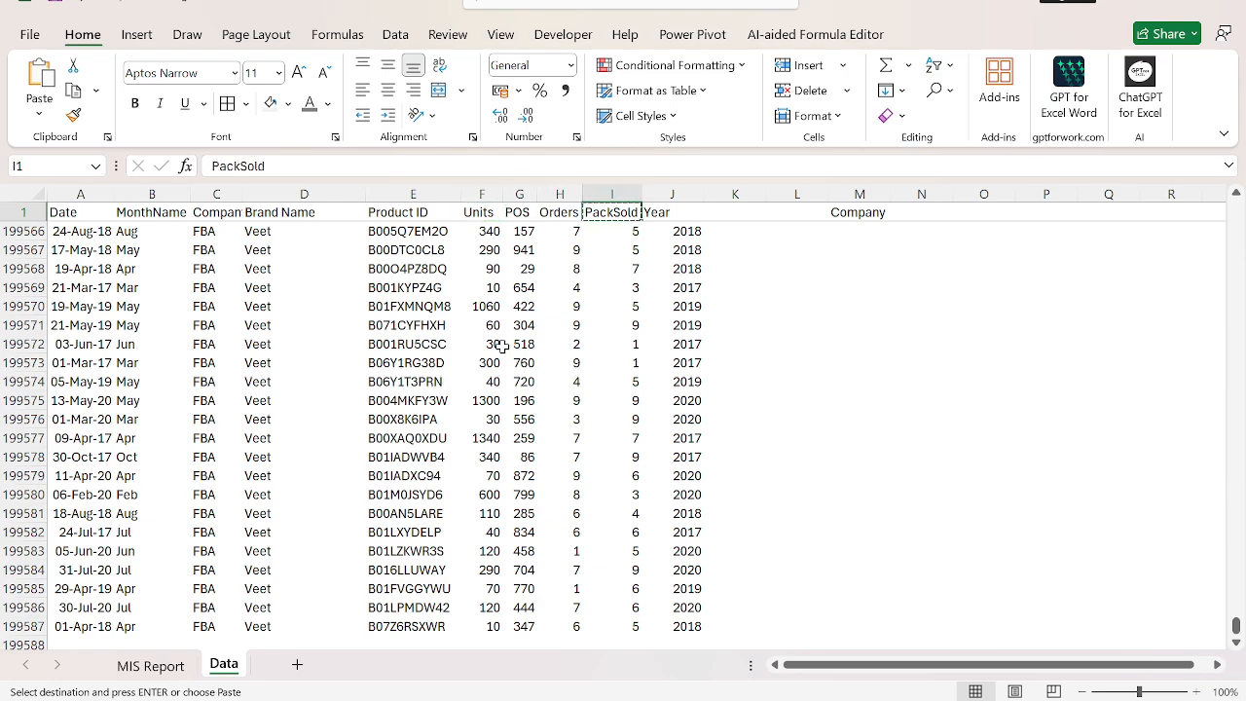
pyautogui.press('Left')
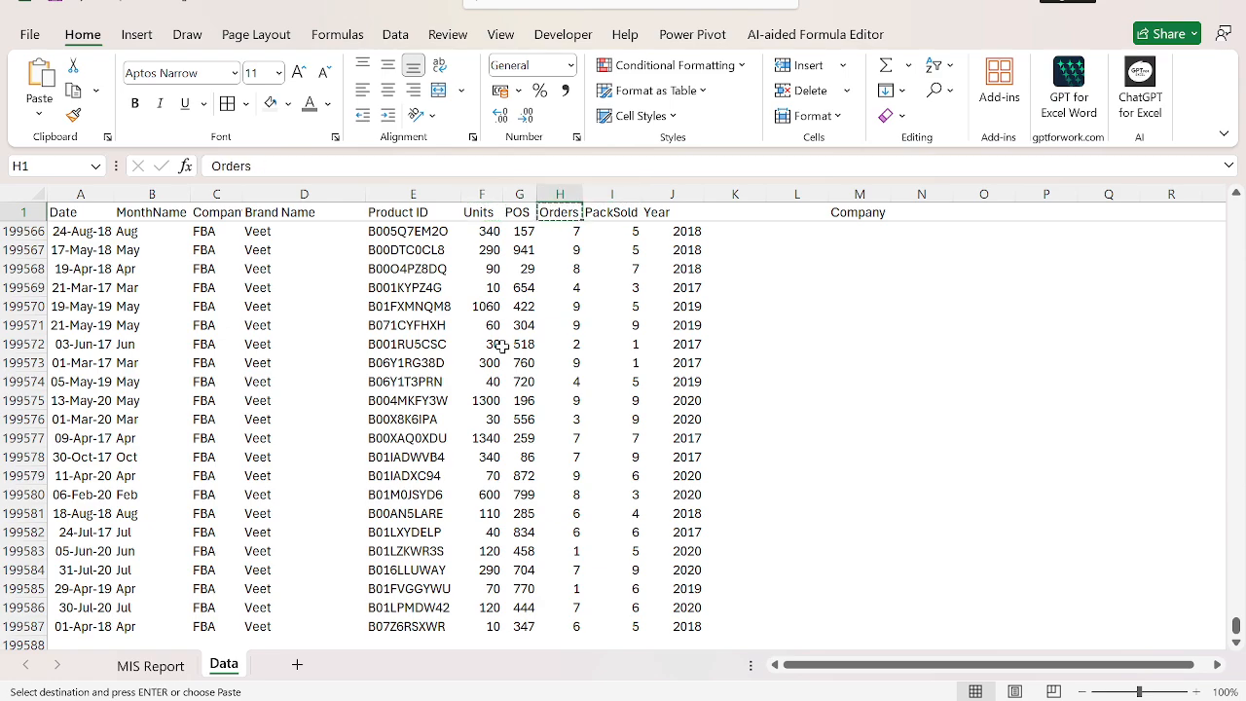
pyautogui.hotkey('ctrl', 'pageup')
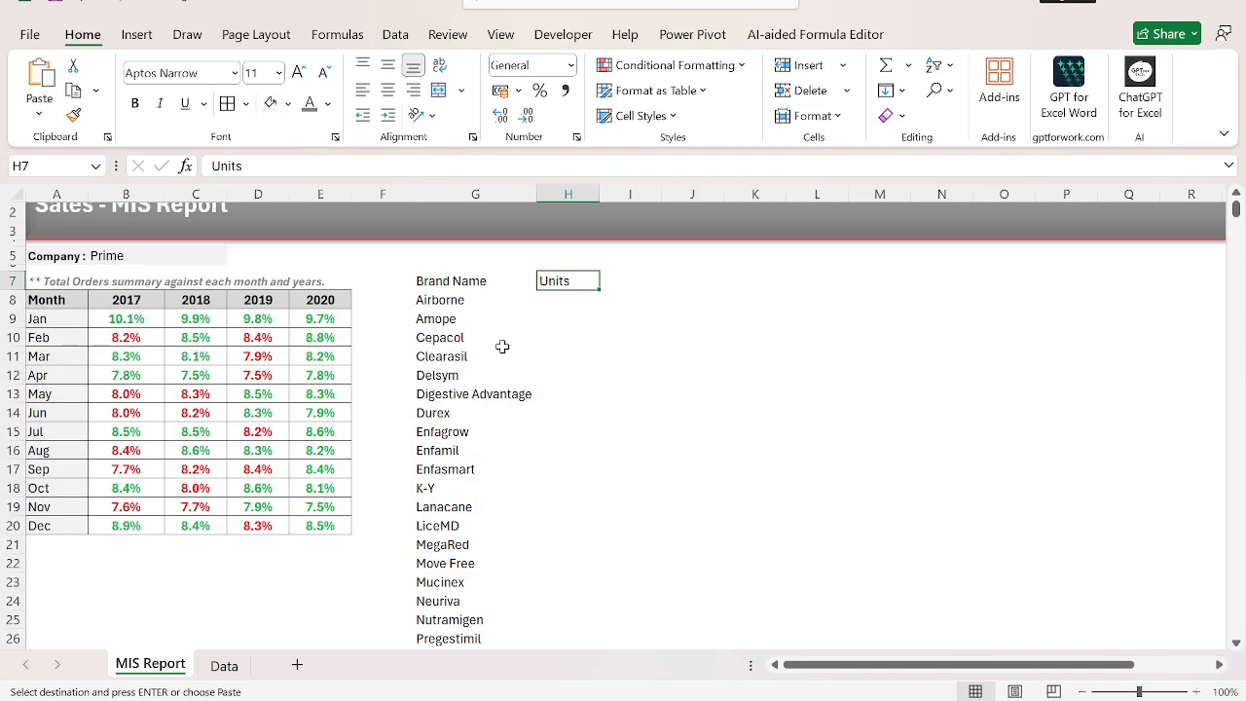
pyautogui.press('Right')
pyautogui.press('Left')
pyautogui.hotkey('shift', 'Right')
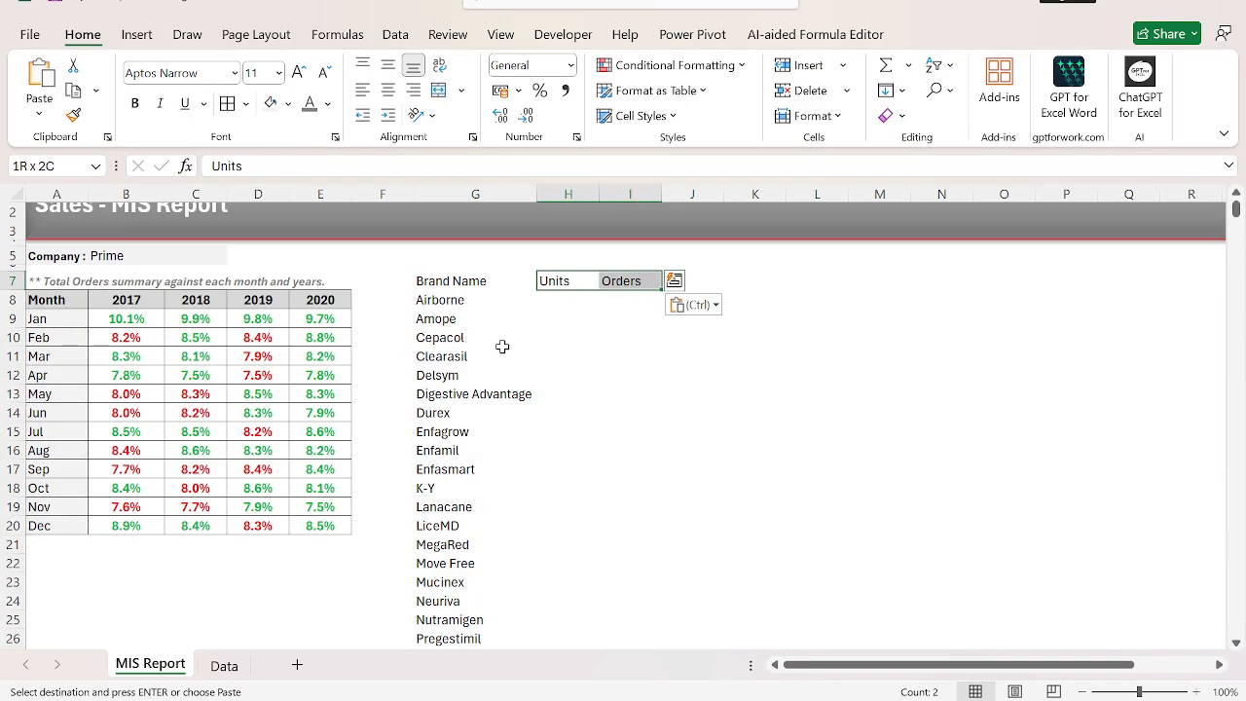
pyautogui.press('Escape')
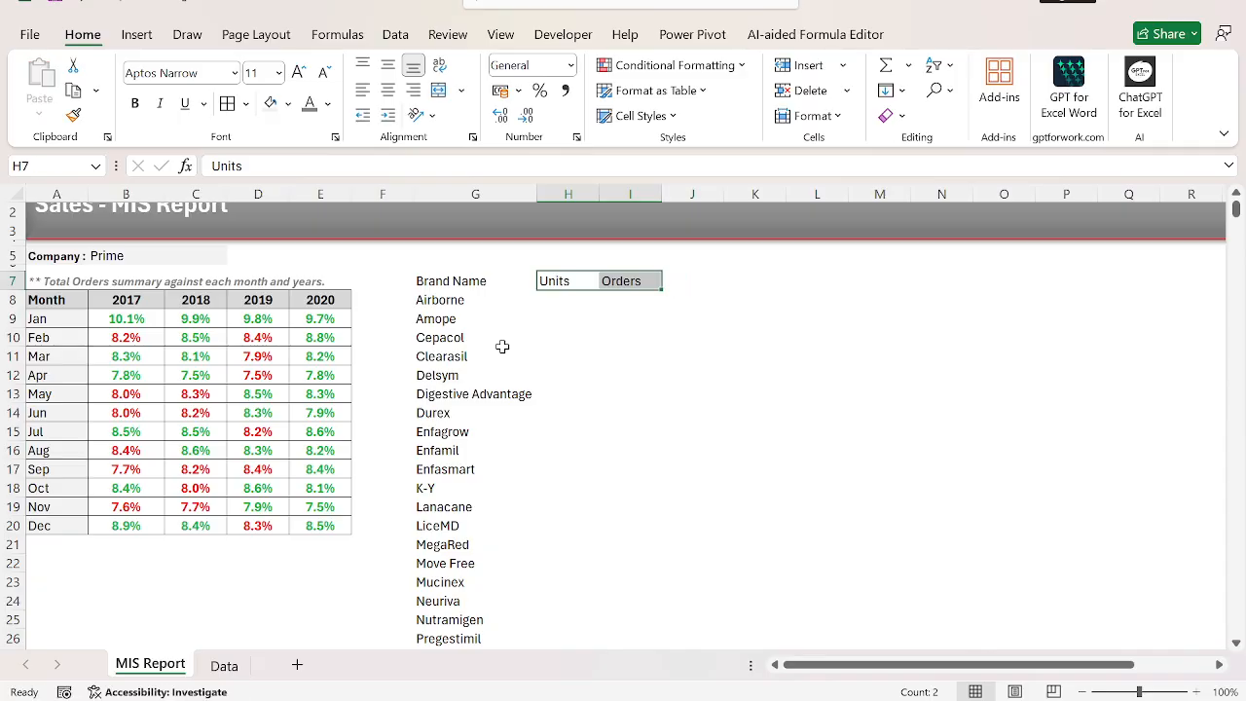
# Copy the formatted 2017 year header from B8 into H5:I5, above the Units and Orders headers.
pyautogui.press('Left')
pyautogui.press('Left')
pyautogui.press('Left')
pyautogui.press('Down')
pyautogui.press('Left')
pyautogui.press('Left')
pyautogui.press('Left')
pyautogui.hotkey('ctrl', 'c')
pyautogui.hotkey('ctrl', 'Right')
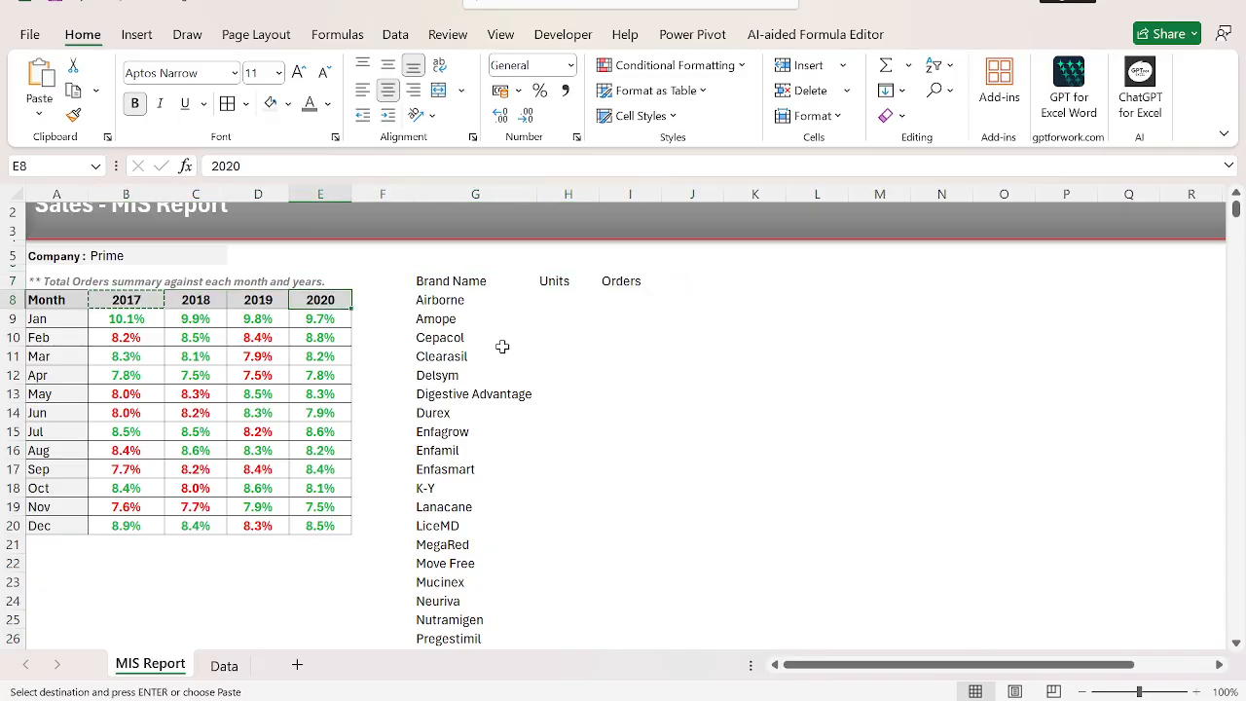
pyautogui.press('Up')
pyautogui.press('Right')
pyautogui.press('Right')
pyautogui.press('Right')
pyautogui.press('Up')
pyautogui.hotkey('shift', 'Right')
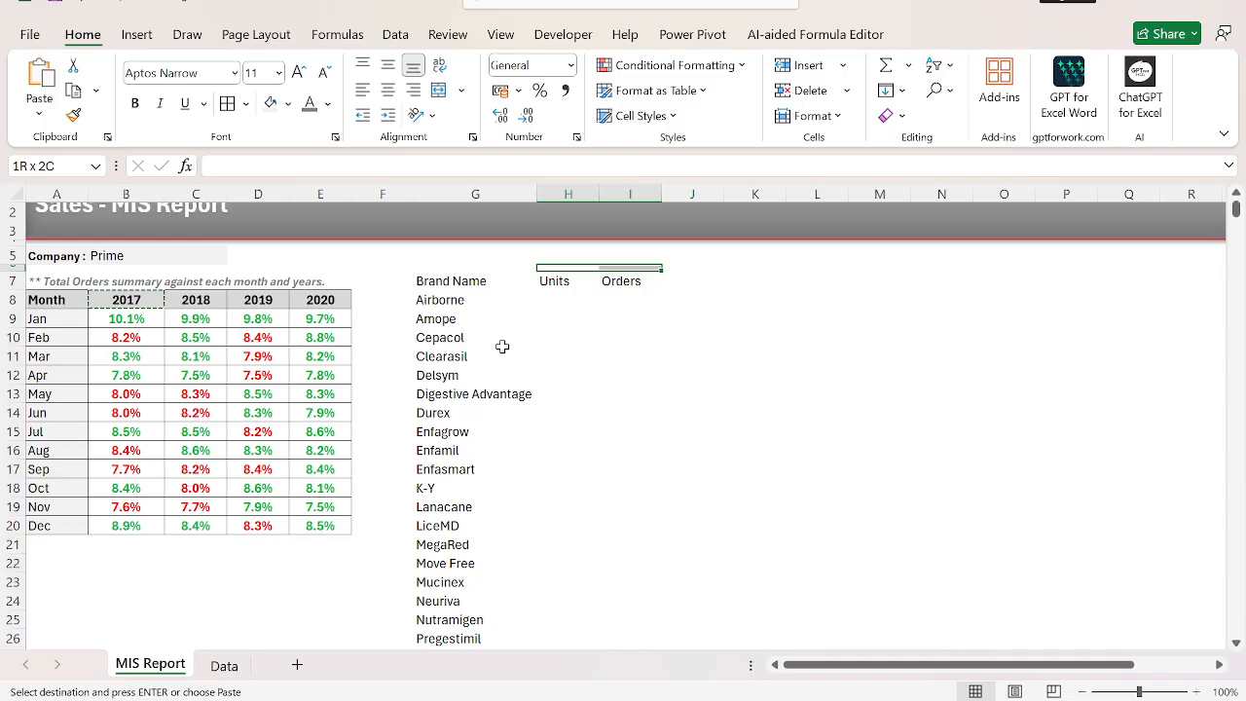
pyautogui.press('Up')
pyautogui.hotkey('shift', 'Right')
pyautogui.hotkey('ctrl', 'v')
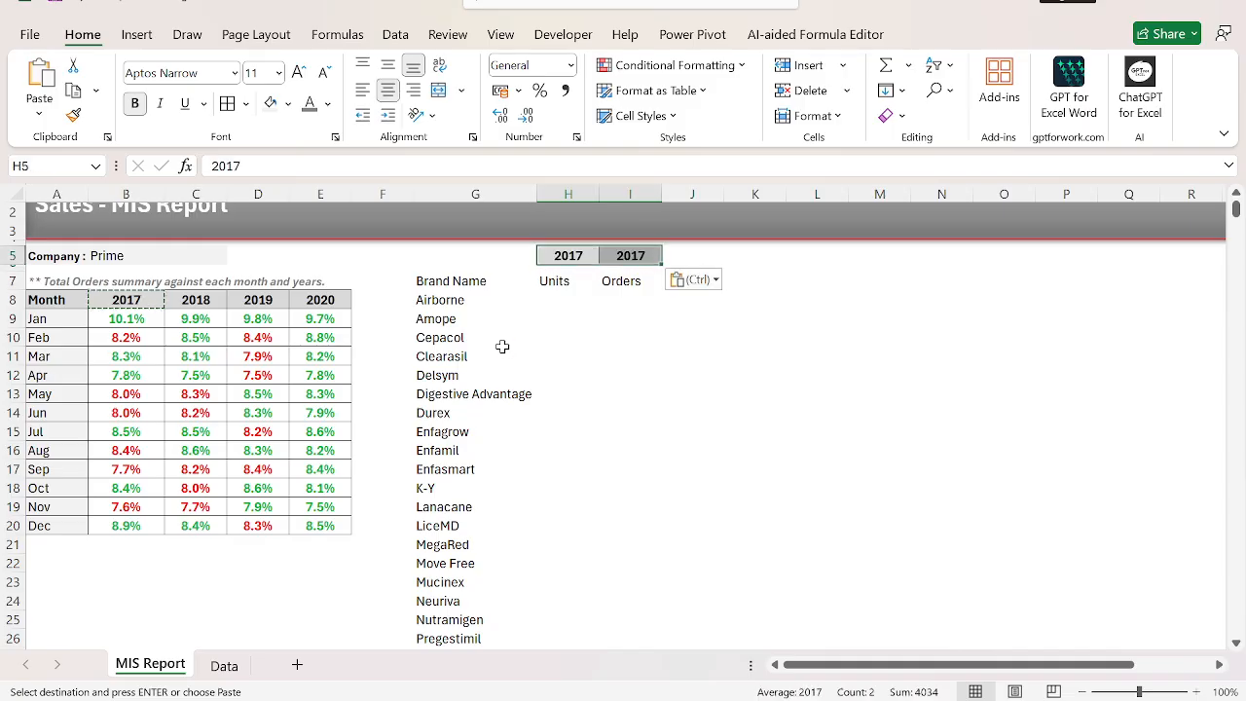
# Merge and center the two 2017 cells in H5:I5 into a single year header.
pyautogui.press('alt')
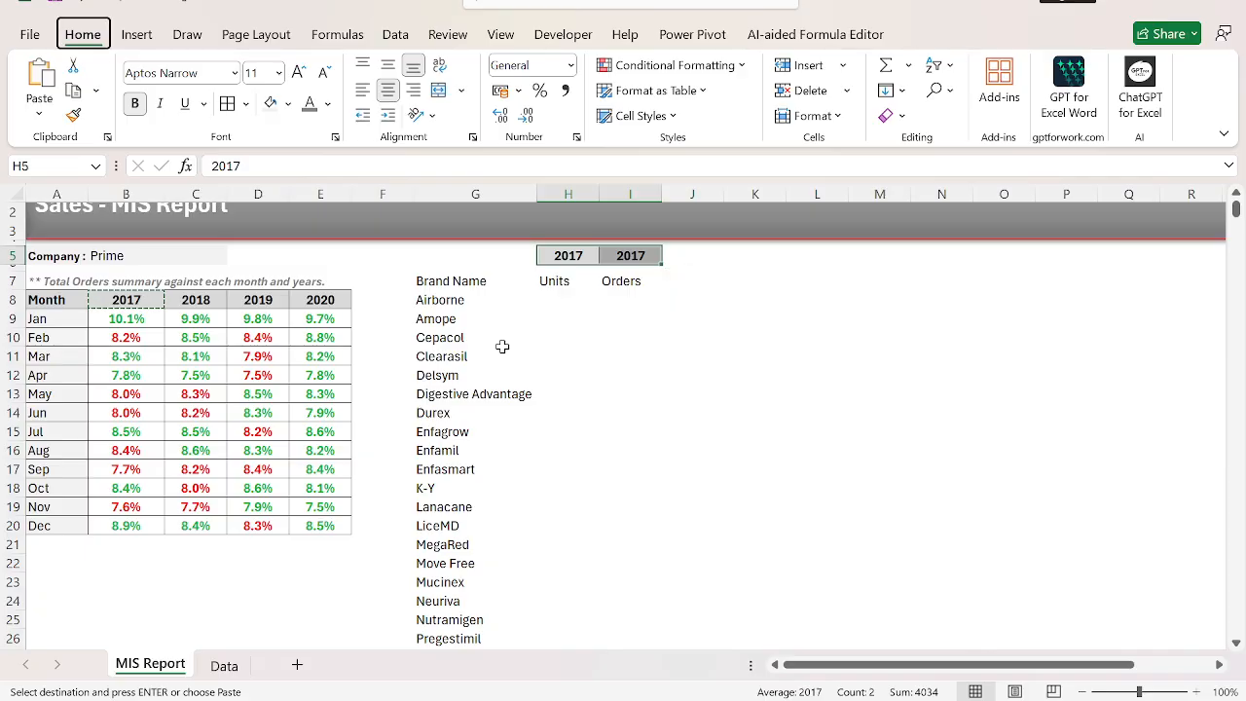
pyautogui.press('h')
pyautogui.press('m')
pyautogui.press('c')
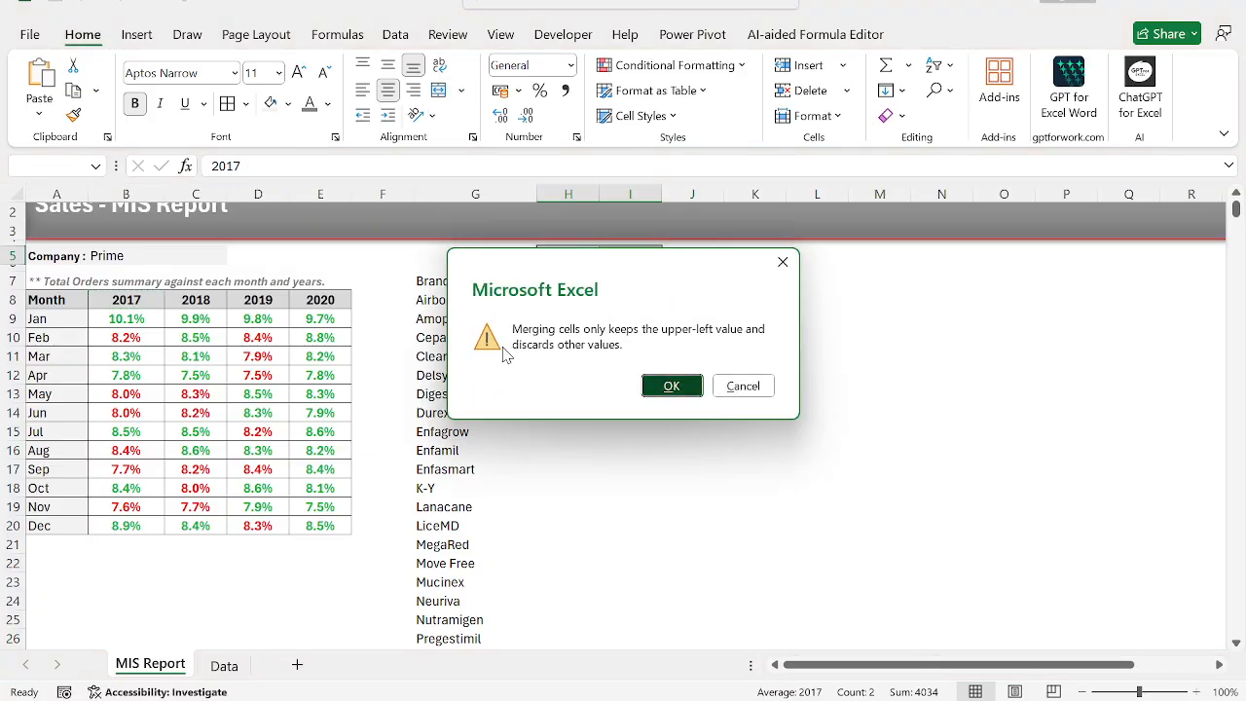
pyautogui.press('Return')
# Duplicate the 2017 header block with Units and Orders at K5, N5 and Q5, leaving one empty column between blocks.
pyautogui.hotkey('shift', 'Down')
pyautogui.hotkey('ctrl', 'c')
pyautogui.press('Right')
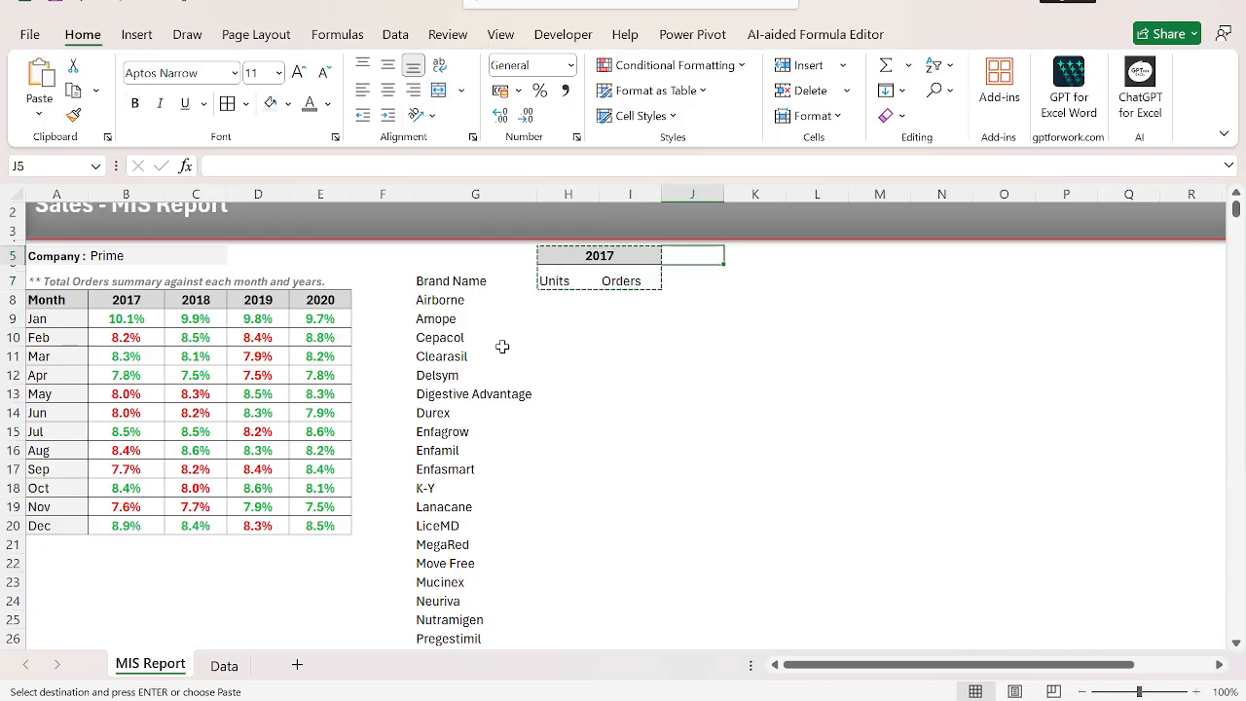
pyautogui.press('Right')
pyautogui.hotkey('ctrl', 'v')
pyautogui.press('Right')
pyautogui.press('Right')
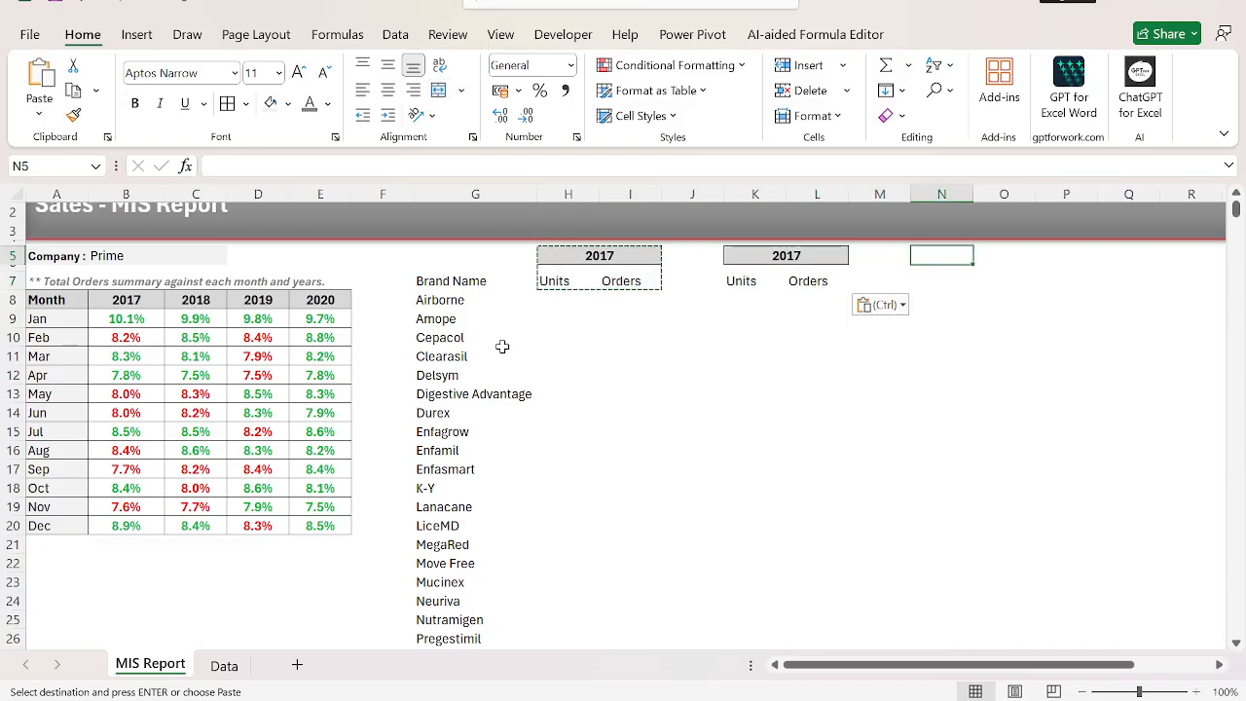
pyautogui.hotkey('ctrl', 'v')
pyautogui.press('Right')
pyautogui.press('Right')
pyautogui.hotkey('ctrl', 'v')
pyautogui.press('Escape')
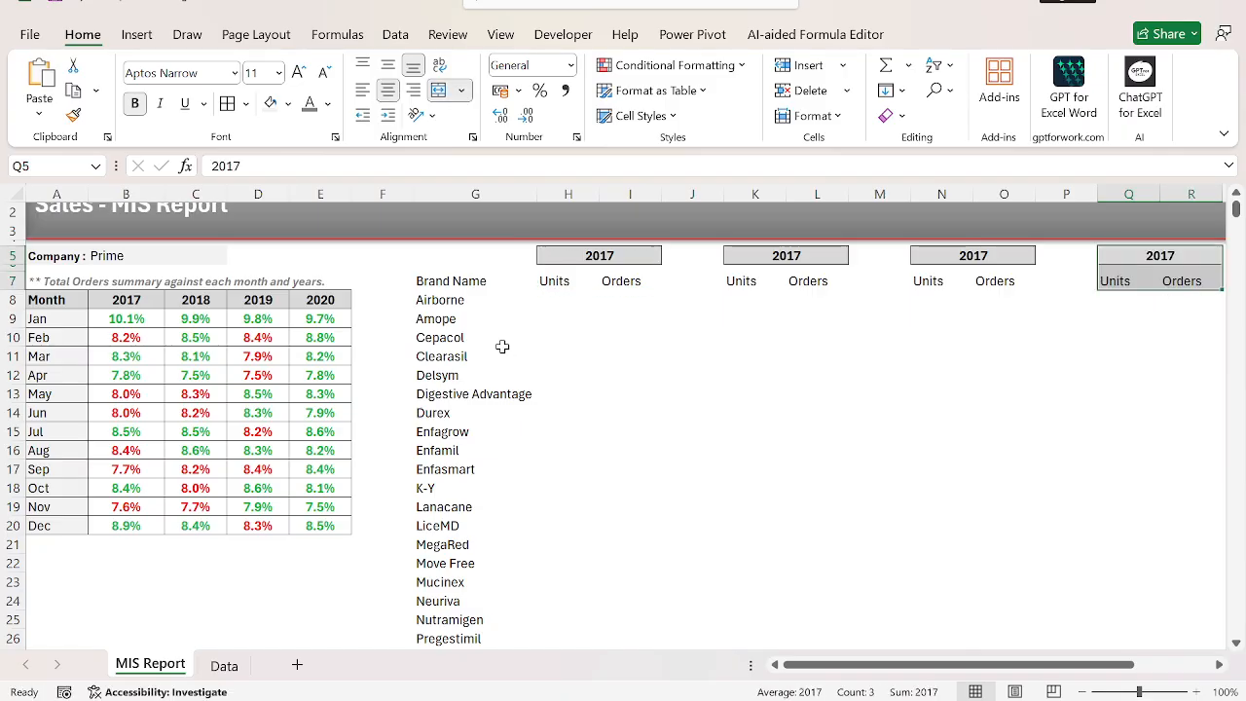
# Narrow the empty spacer columns J, M and P between the year header blocks.
pyautogui.moveTo(725, 201); pyautogui.dragTo(665, 200)
pyautogui.moveTo(851, 199); pyautogui.dragTo(789, 198)
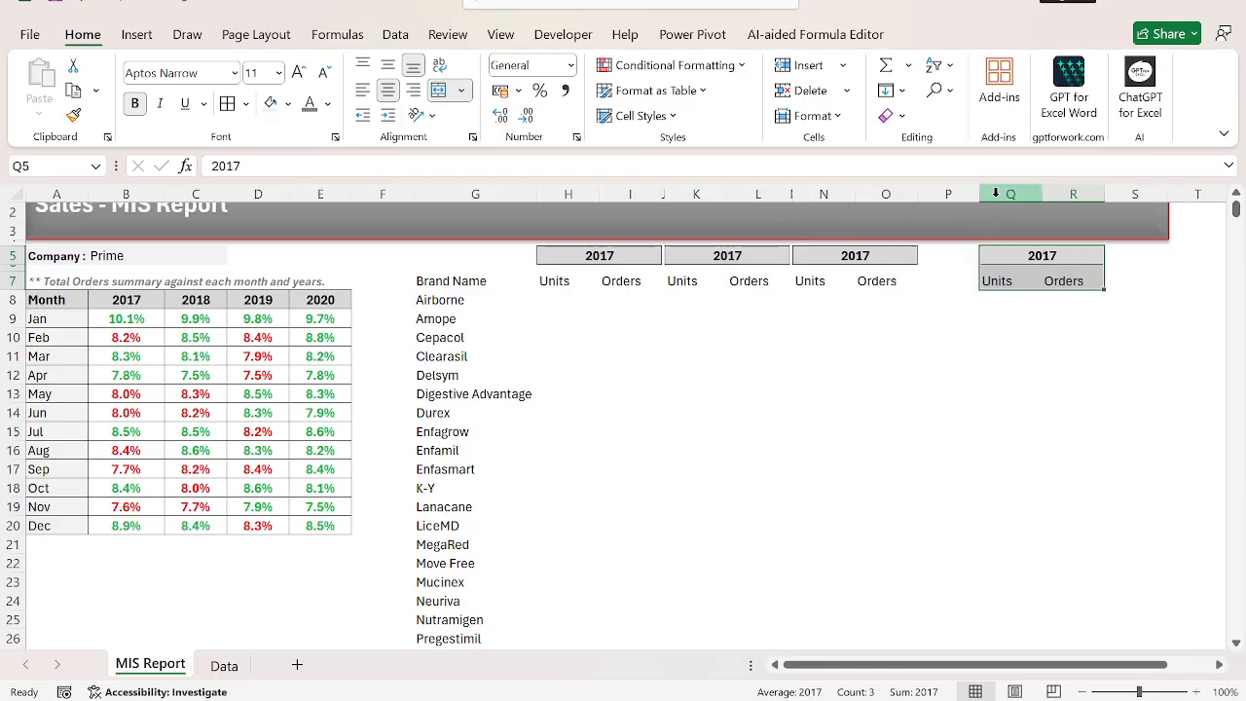
pyautogui.moveTo(978, 194); pyautogui.dragTo(924, 194)
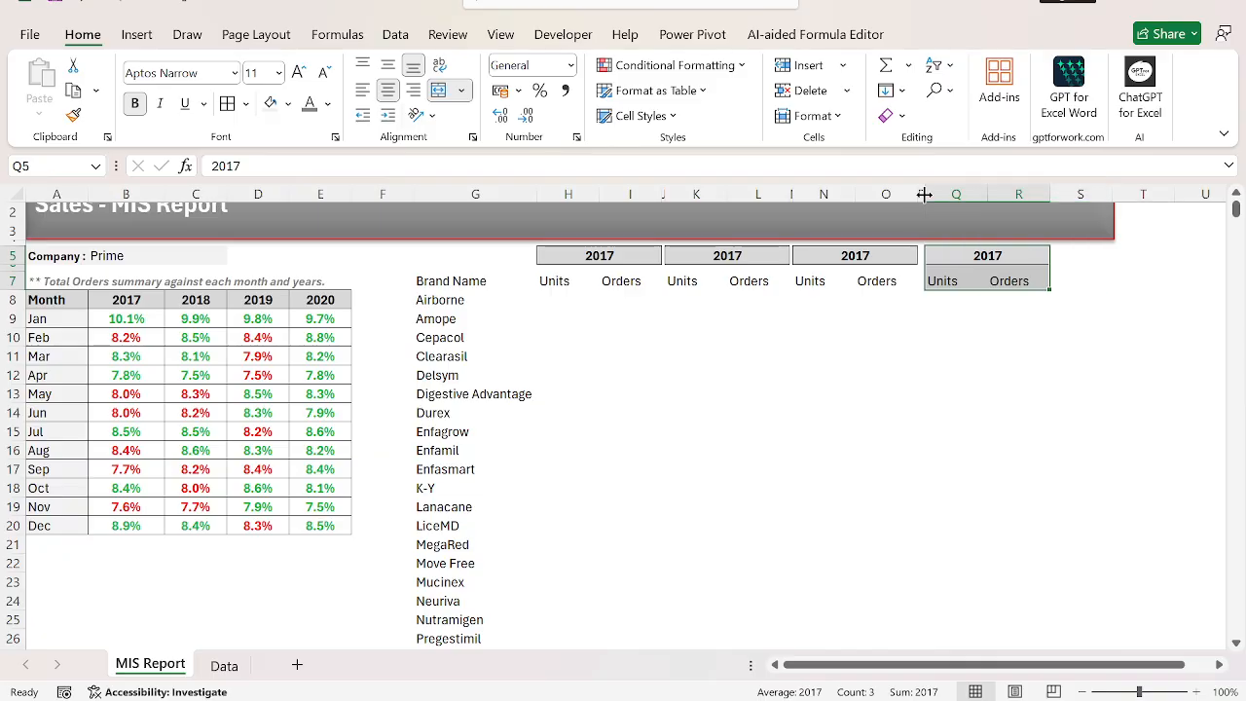
pyautogui.click(440, 298)
pyautogui.press('Up')
pyautogui.press('Right')
pyautogui.press('Up')
pyautogui.hotkey('shift', 'Right')
pyautogui.hotkey('shift', 'Right')
pyautogui.hotkey('shift', 'Right')
pyautogui.hotkey('shift', 'Right')
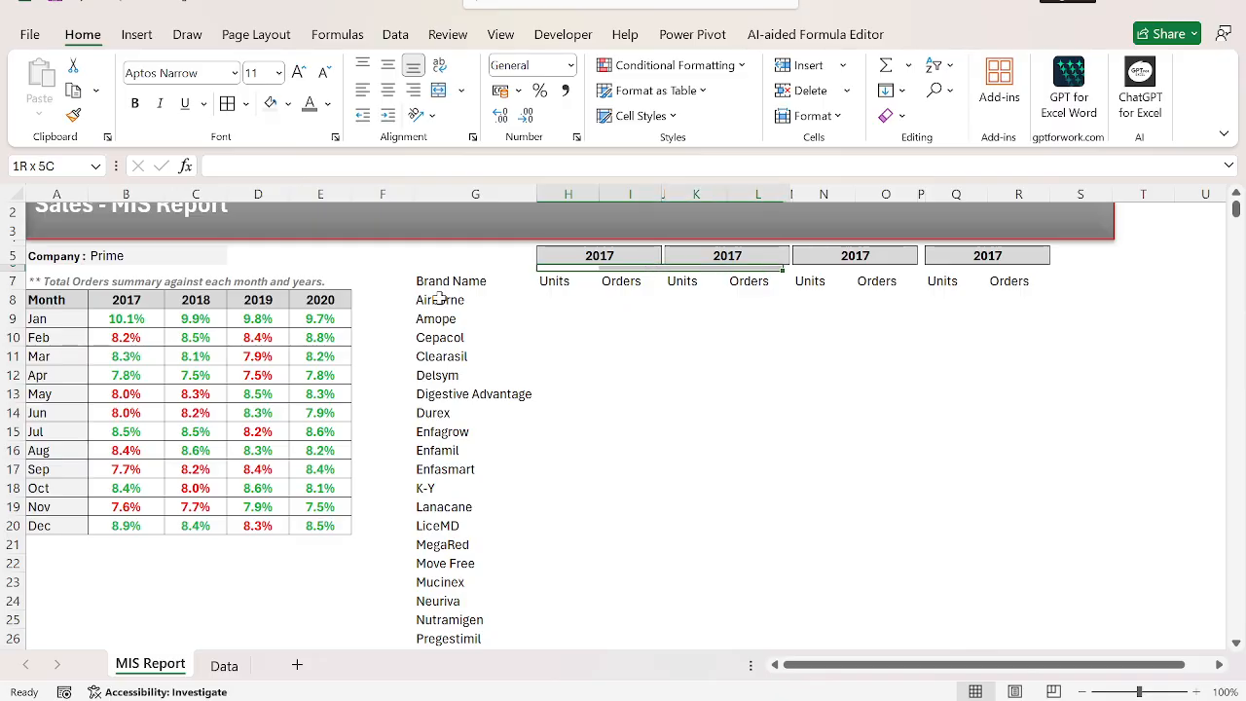
pyautogui.hotkey('shift', 'Right')
pyautogui.hotkey('shift', 'Right')
pyautogui.hotkey('shift', 'Right')
pyautogui.hotkey('shift', 'Right')
pyautogui.hotkey('shift', 'Right')
pyautogui.hotkey('shift', 'Right')
pyautogui.hotkey('shift', 'Right')
pyautogui.hotkey('shift', 'Left')
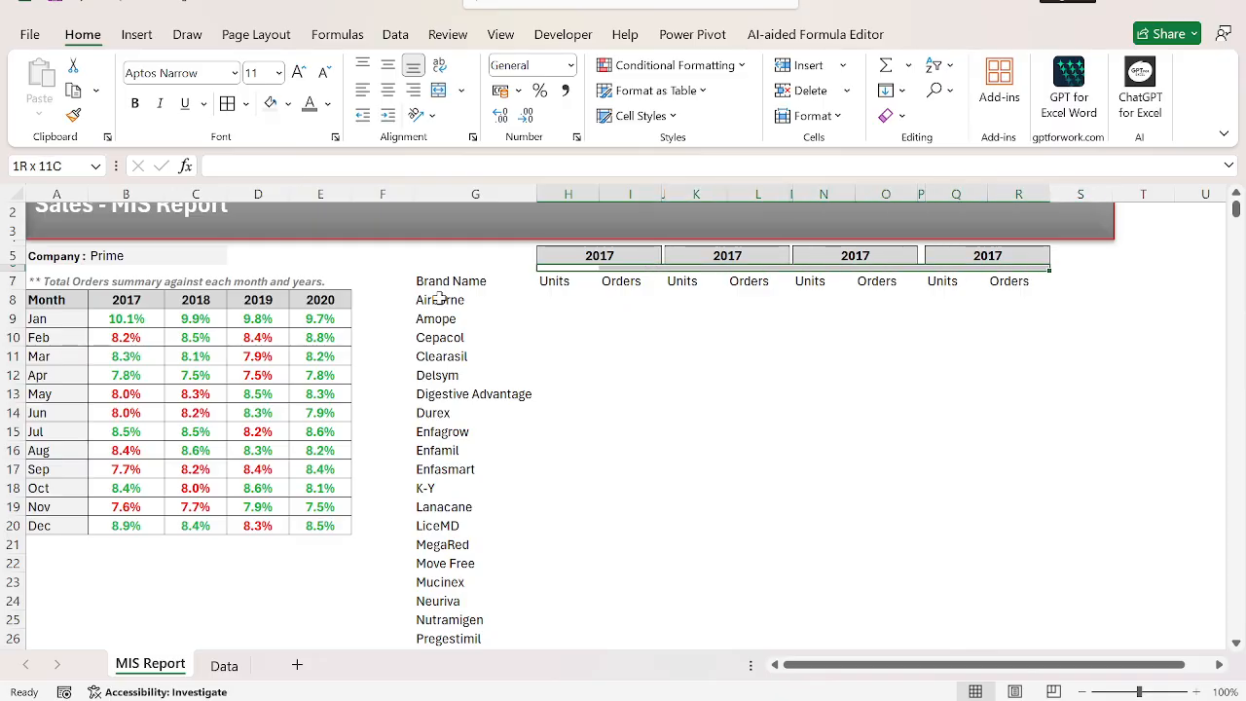
pyautogui.press('Down')
pyautogui.press('Left')
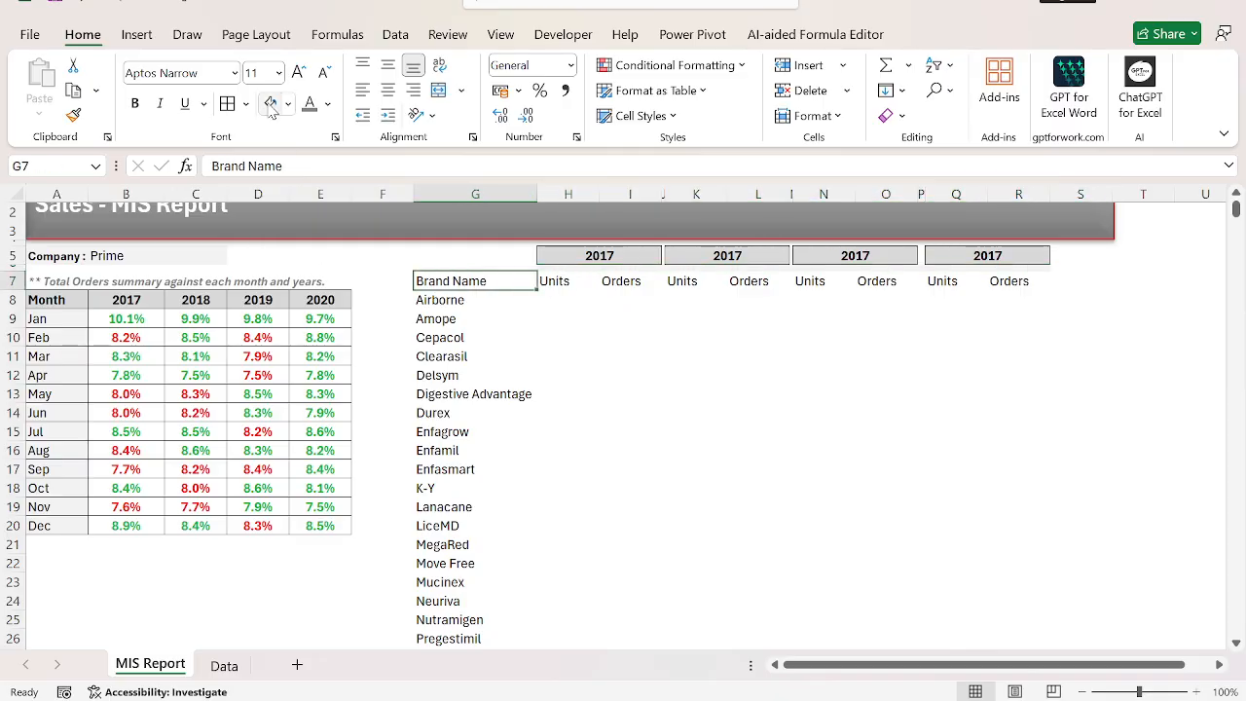
pyautogui.press('Right')
pyautogui.hotkey('shift', 'Right')
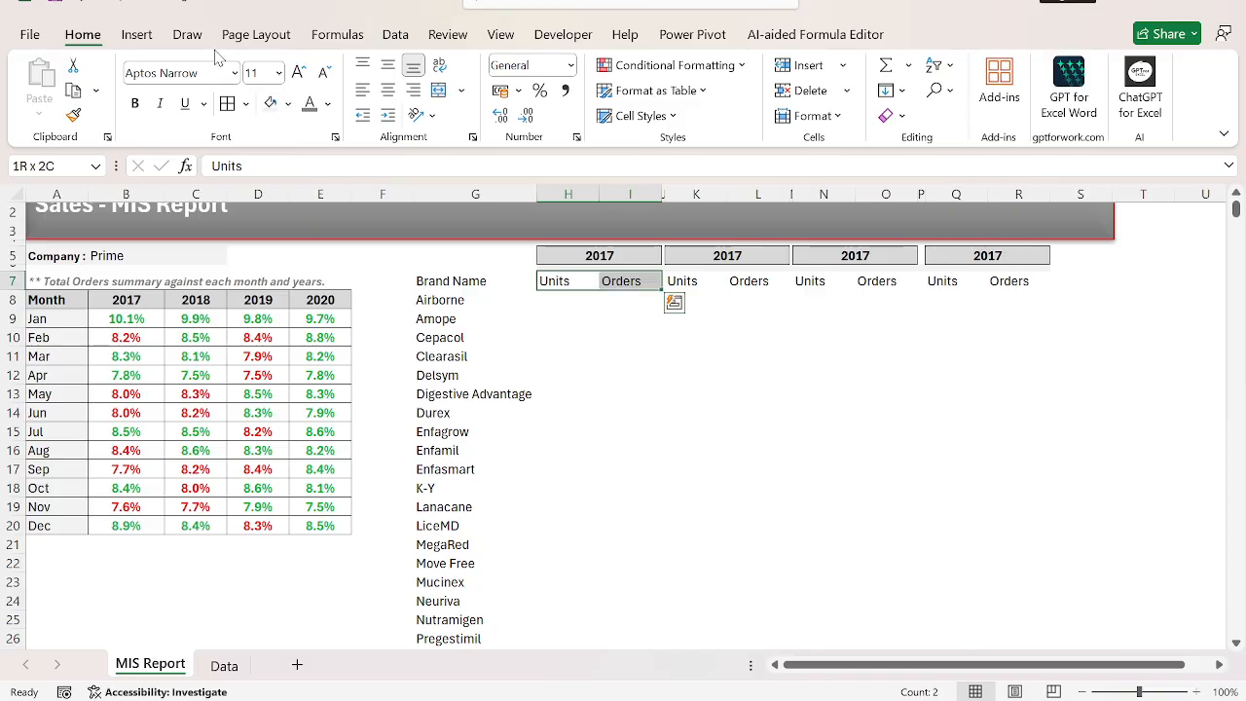
pyautogui.click(289, 105)
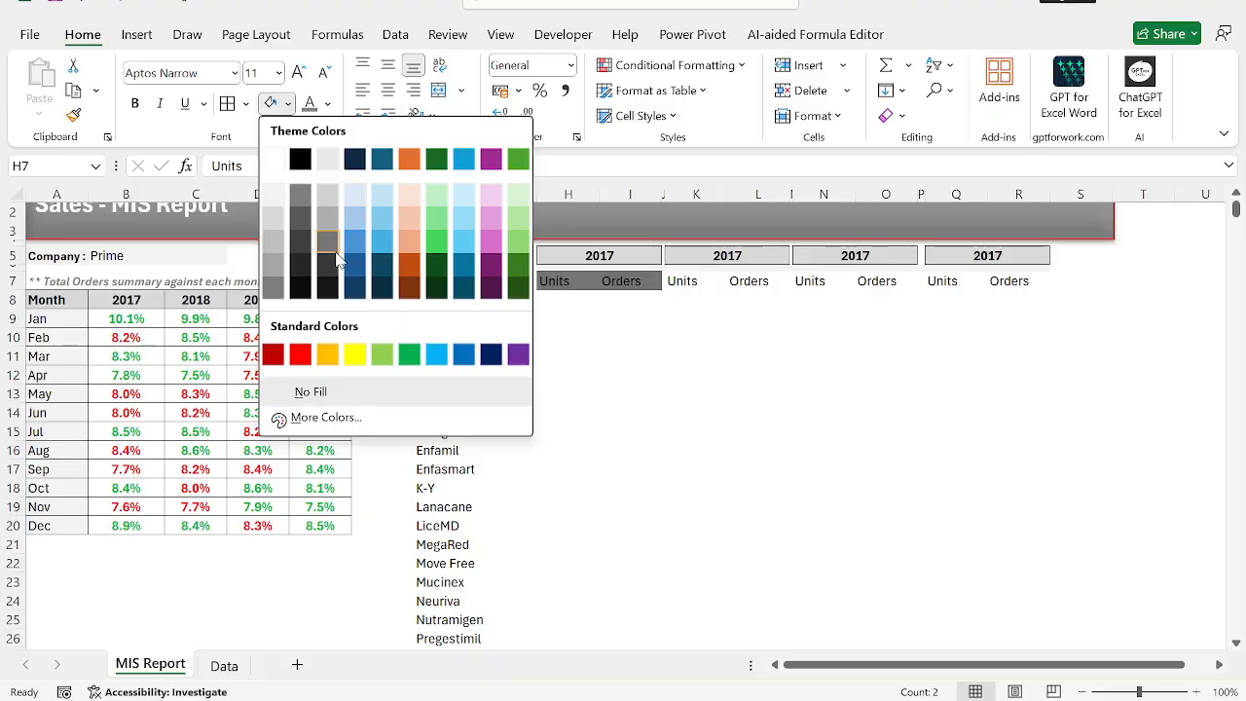
pyautogui.press('Escape')
# Paste only the formats of the 2017 header in B8 onto the Units and Orders headers in H7:I7.
pyautogui.press('Left')
pyautogui.press('Home')
pyautogui.press('Down')
pyautogui.press('Right')
pyautogui.hotkey('ctrl', 'c')
pyautogui.hotkey('ctrl', 'Right')
pyautogui.hotkey('ctrl', 'Right')
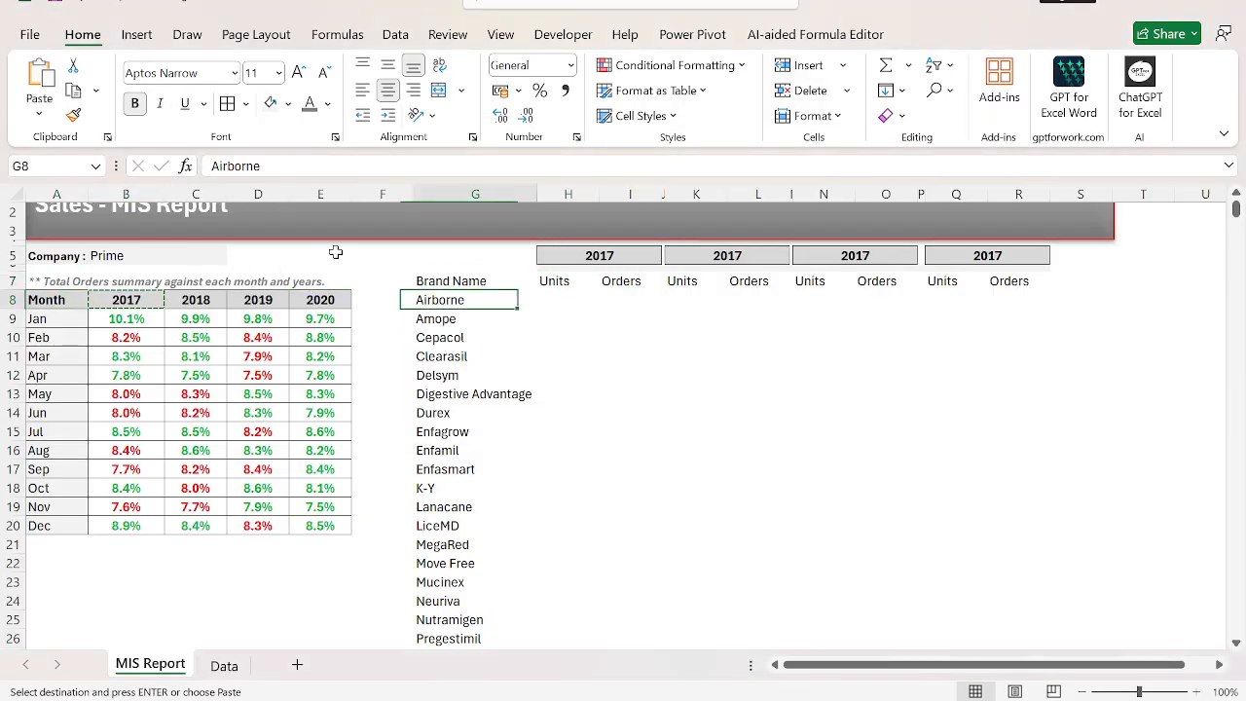
pyautogui.press('Up')
pyautogui.press('Right')
pyautogui.hotkey('shift', 'Right')
pyautogui.hotkey('ctrl', 'alt', 'v')
pyautogui.press('t')
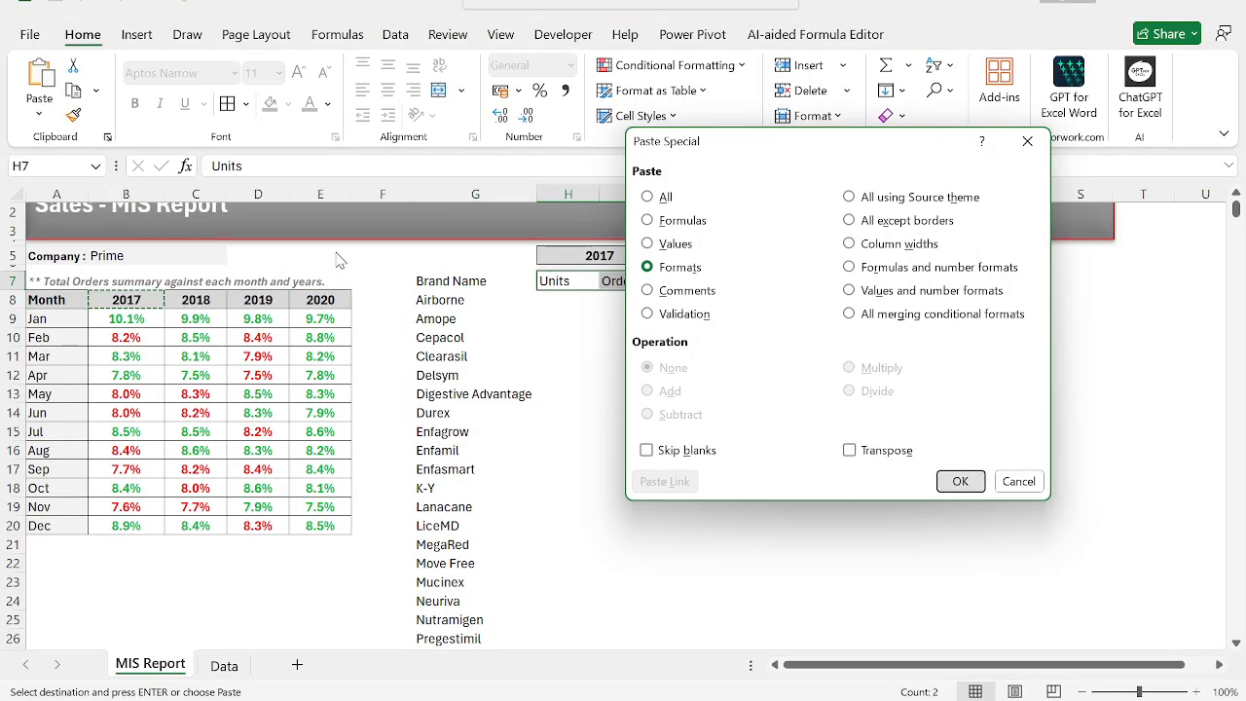
pyautogui.press('Return')
# Apply the same copied header formats to the remaining Units and Orders pairs in K7:L7, N7:O7 and Q7:R7.
pyautogui.press('Right')
pyautogui.press('Right')
pyautogui.press('Right')
pyautogui.hotkey('shift', 'Right')
pyautogui.hotkey('ctrl', 'alt', 'v')
pyautogui.press('t')
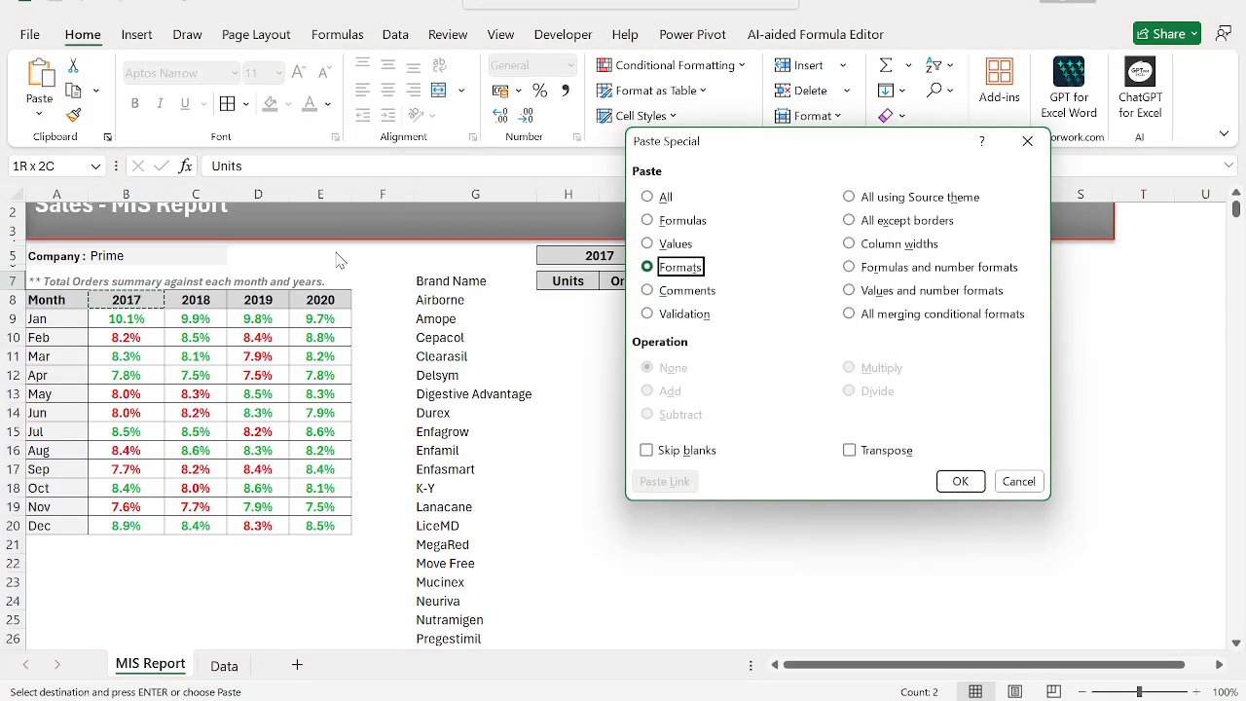
pyautogui.press('Return')
pyautogui.press('Right')
pyautogui.press('Right')
pyautogui.press('Right')
pyautogui.hotkey('shift', 'Right')
pyautogui.hotkey('ctrl', 'alt', 'v')
pyautogui.press('t')
pyautogui.press('Return')
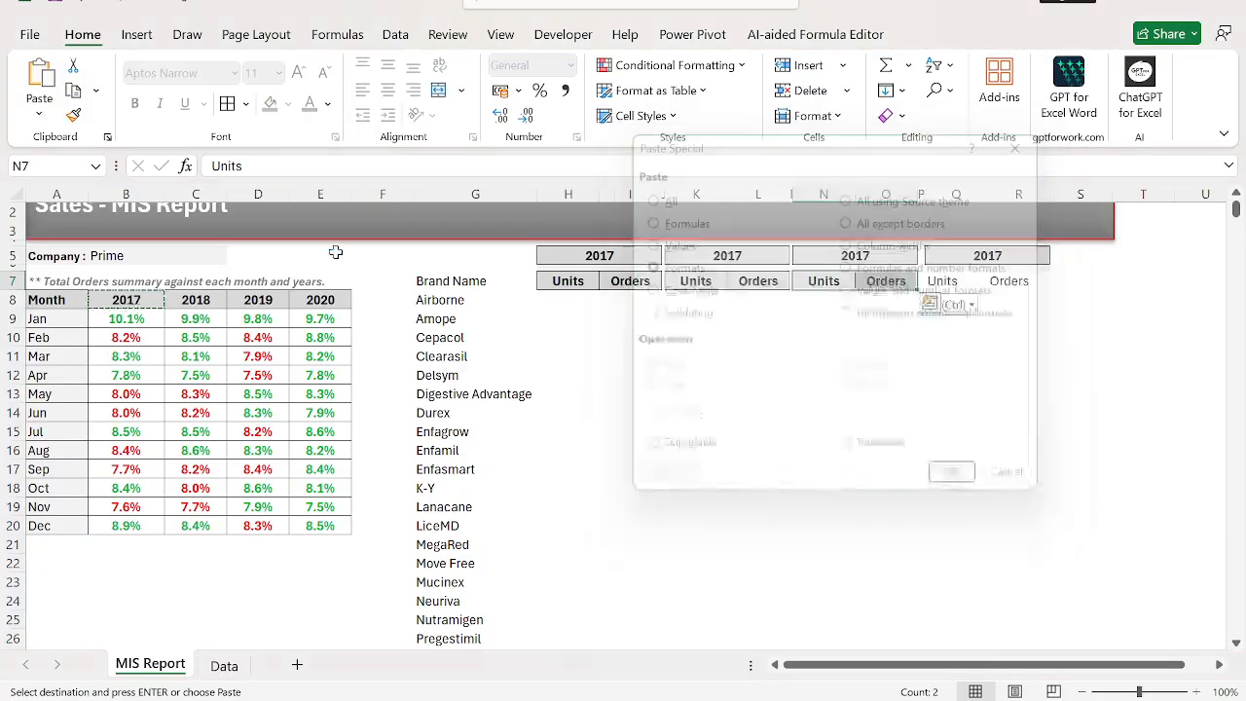
pyautogui.press('Right')
pyautogui.press('Right')
pyautogui.press('Right')
pyautogui.hotkey('shift', 'Right')
pyautogui.hotkey('ctrl', 'alt', 'v')
pyautogui.press('t')
pyautogui.press('Return')
pyautogui.press('Escape')
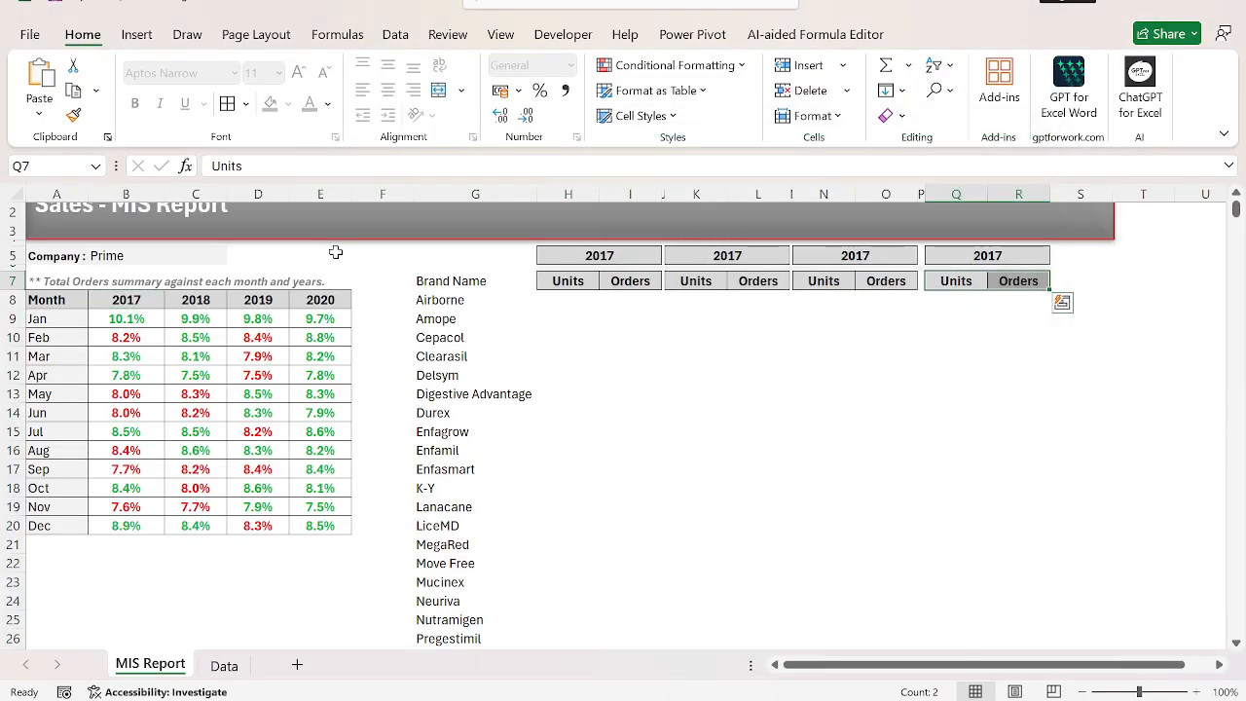
# Select the narrow spacer row cells K6:R6 between the year headers and the Units and Orders headers.
pyautogui.press('Up')
pyautogui.hotkey('shift', 'Right')
pyautogui.hotkey('shift', 'Left')
pyautogui.hotkey('shift', 'Left')
pyautogui.hotkey('shift', 'Left')
pyautogui.hotkey('shift', 'Left')
pyautogui.hotkey('shift', 'Left')
pyautogui.hotkey('shift', 'Left')
pyautogui.hotkey('shift', 'Left')
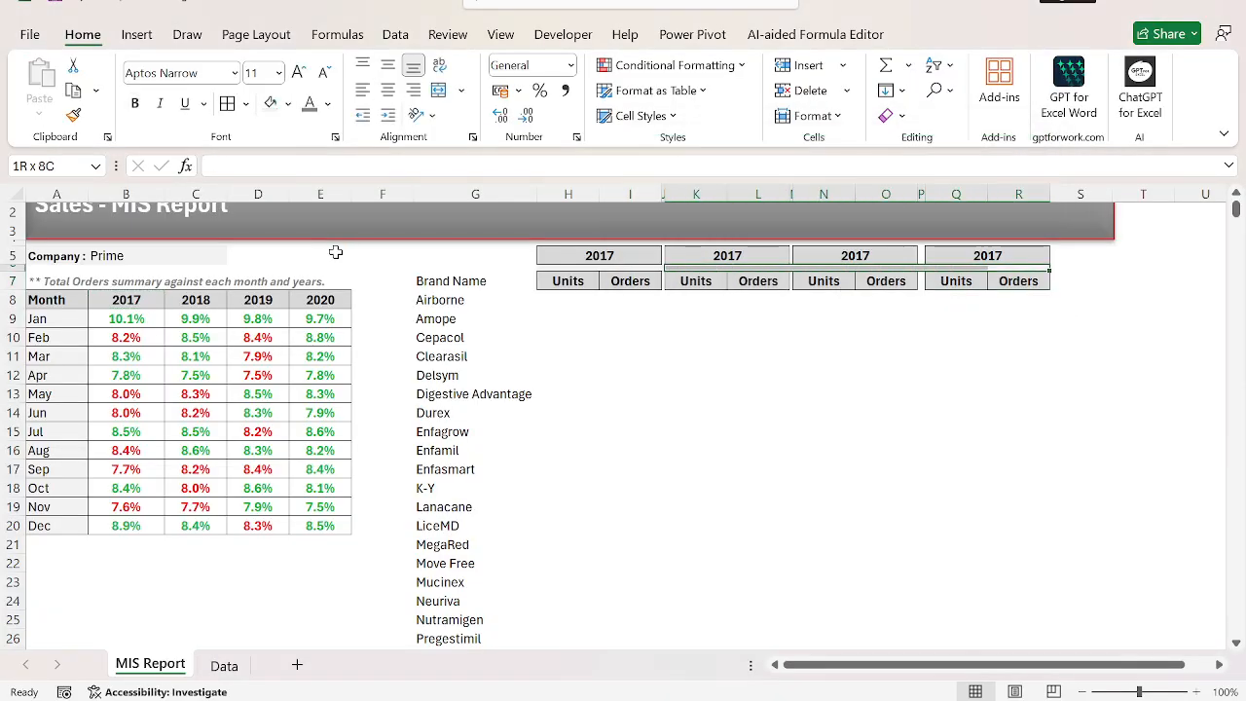
# Apply a fill color to the spacer cells H6:R6, and merge and center the first year header over H5:I6.
pyautogui.click(289, 104)
pyautogui.click(322, 185)
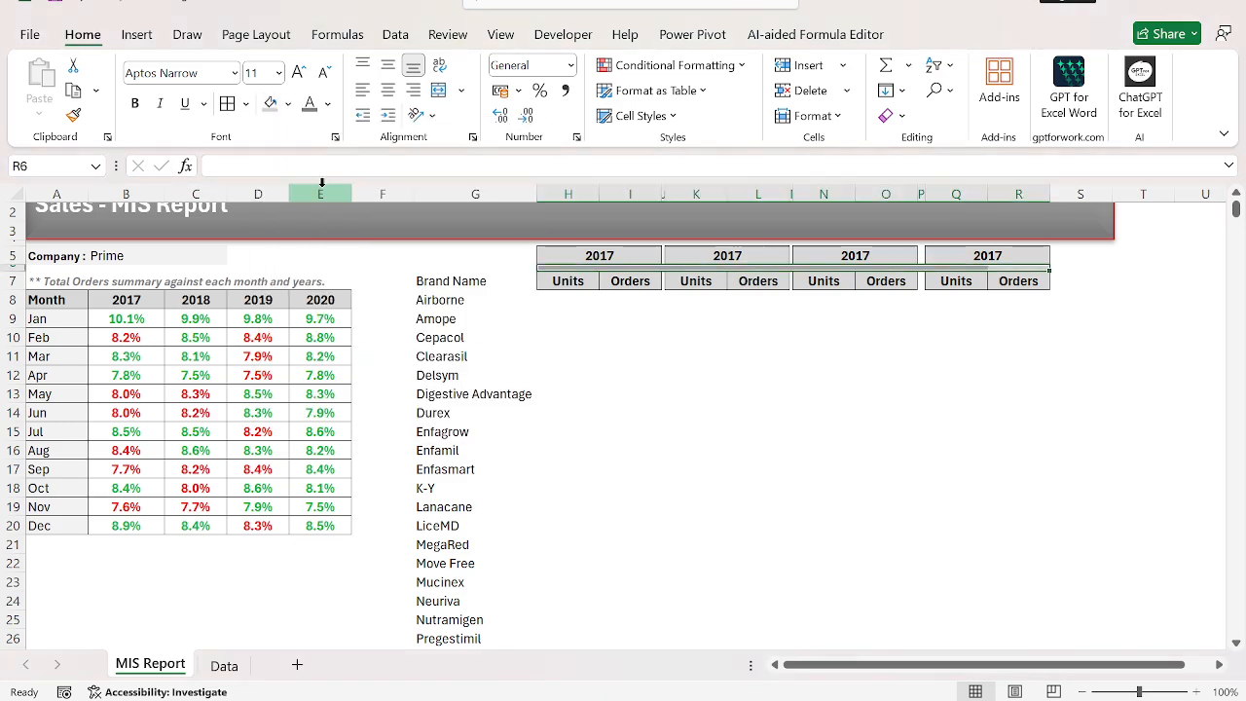
pyautogui.press('Down')
pyautogui.press('Down')
pyautogui.press('Down')
pyautogui.hotkey('ctrl', 'Left')
pyautogui.press('Up')
pyautogui.press('Up')
pyautogui.press('Up')
pyautogui.press('Right')
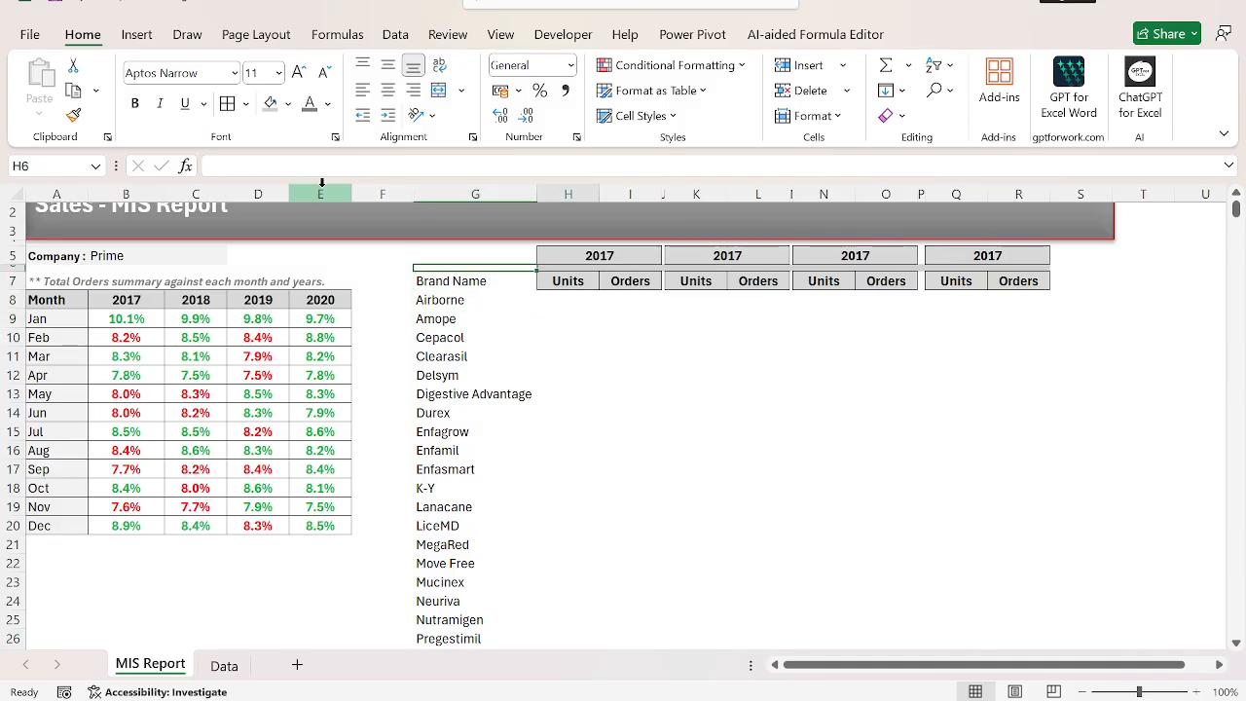
pyautogui.press('Up')
pyautogui.press('h')
pyautogui.press('m')
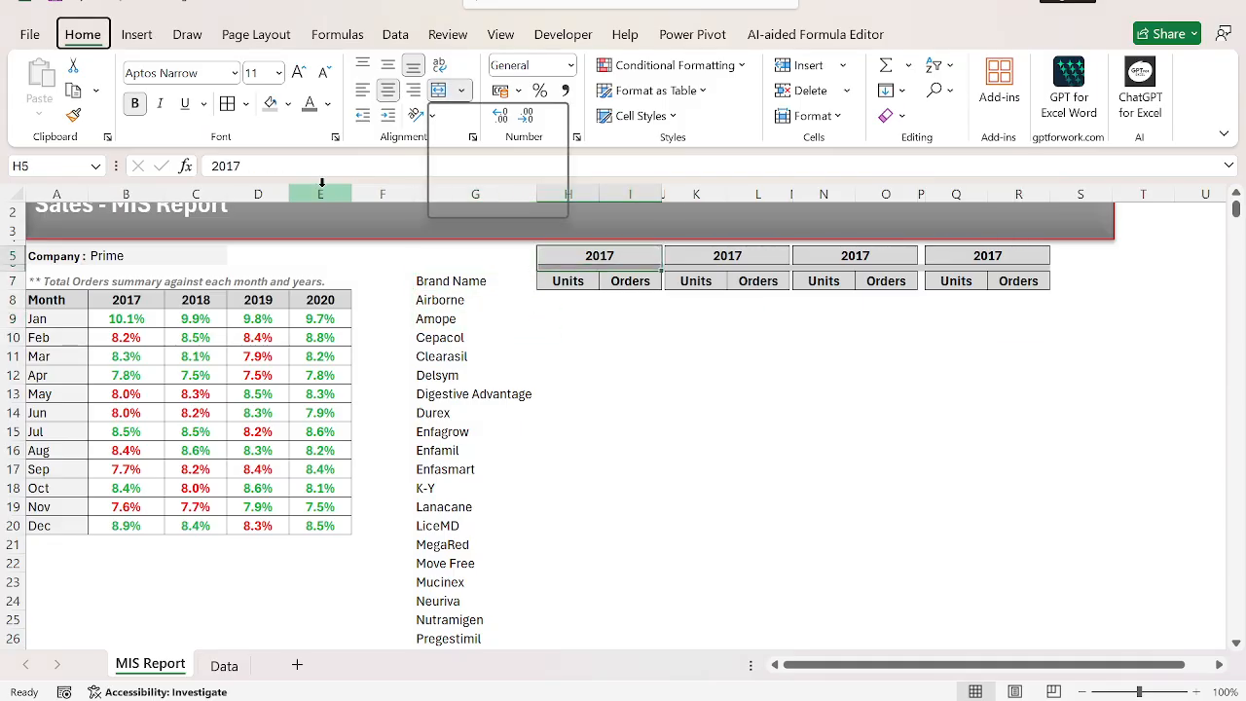
pyautogui.press('c')
# Merge and center the second and third year headers over K5:L6 and N5:O6.
pyautogui.press('Right')
pyautogui.press('Up')
pyautogui.press('Right')
pyautogui.hotkey('shift', 'Down')
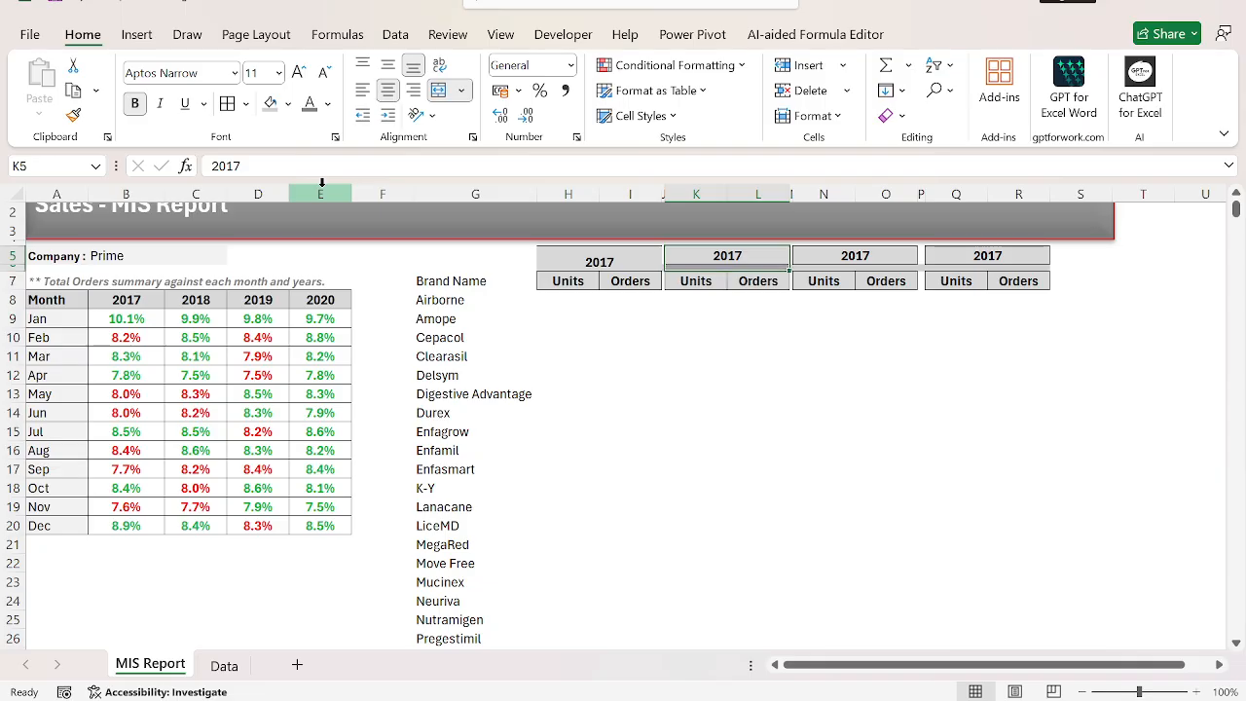
pyautogui.hotkey('alt', 'h')
pyautogui.press('m')
pyautogui.press('c')
pyautogui.press('Right')
# Merge and center the fourth year header over Q5:R6.
pyautogui.press('Right')
pyautogui.hotkey('shift', 'Right')
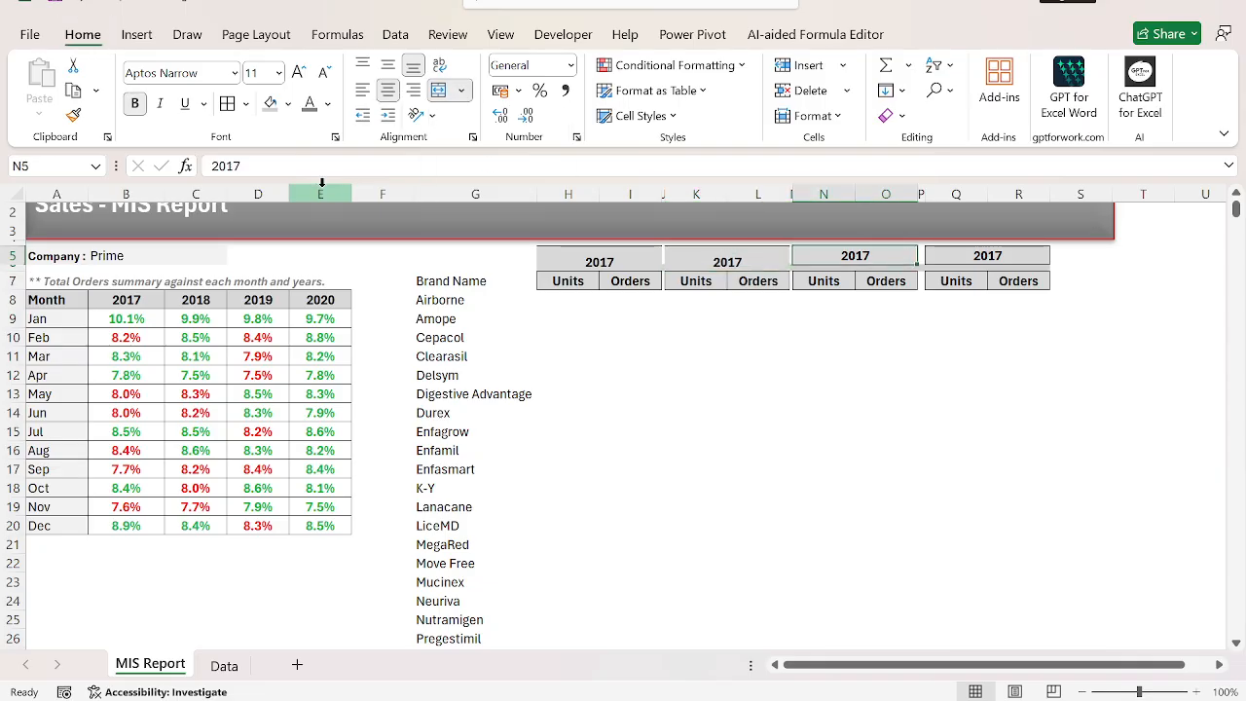
pyautogui.hotkey('shift', 'Down')
pyautogui.hotkey('alt', 'h')
pyautogui.press('m')
pyautogui.press('c')
pyautogui.press('Right')
pyautogui.press('Right')
pyautogui.hotkey('shift', 'Right')
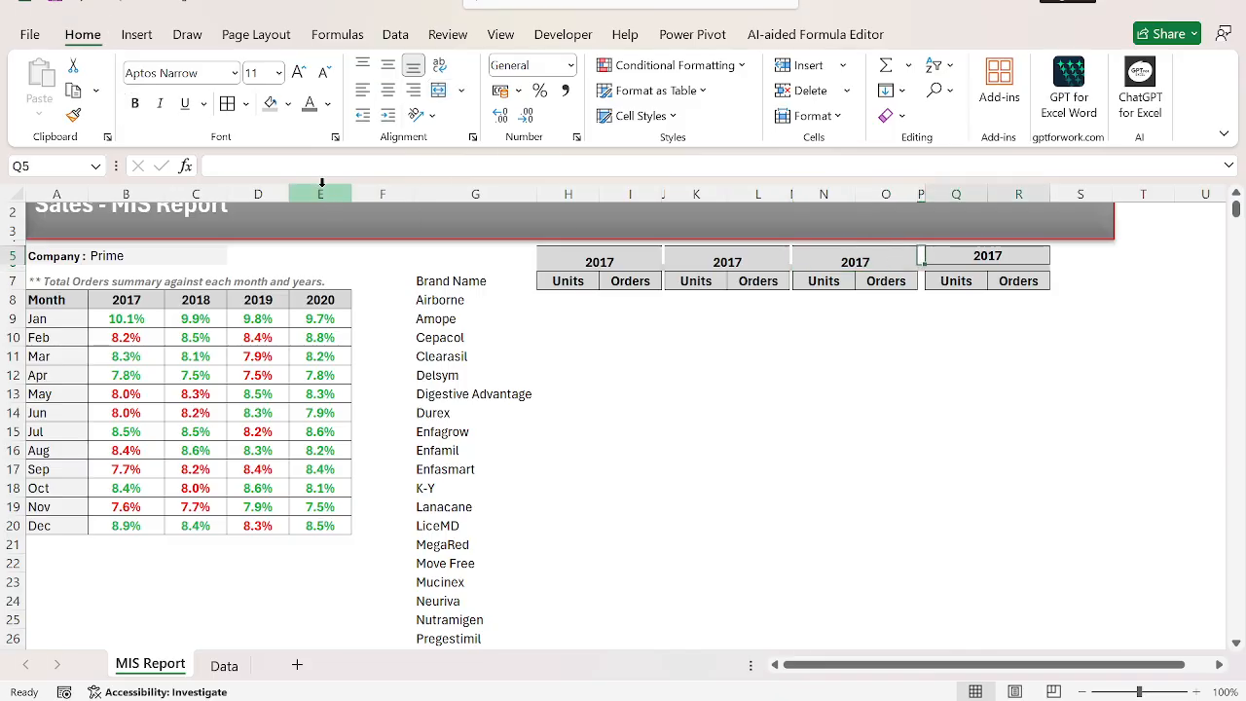
pyautogui.hotkey('shift', 'Down')
pyautogui.hotkey('alt', 'h')
pyautogui.press('m')
pyautogui.press('c')
# Repeat the last formatting command on the spacer cells M5:M7 and narrow the spacer column P slightly.
pyautogui.press('Left')
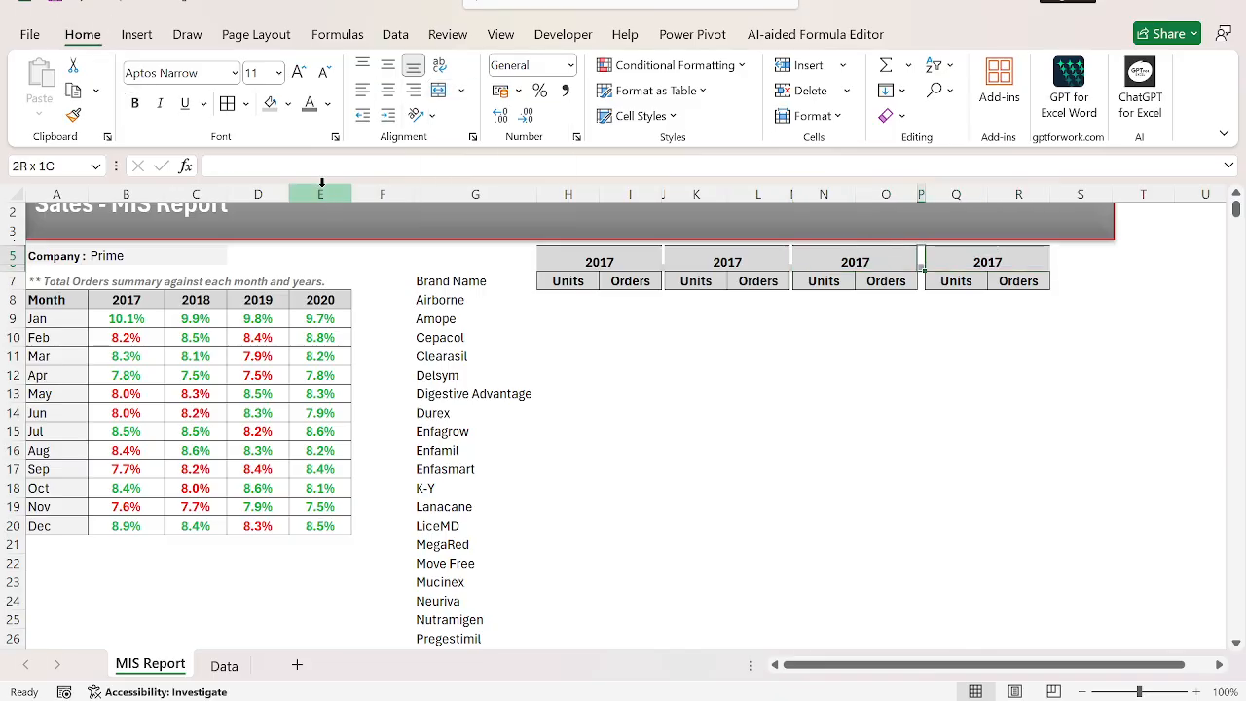
pyautogui.press('Left')
pyautogui.press('Left')
pyautogui.press('Left')
pyautogui.press('Right')
pyautogui.hotkey('shift', 'Down')
pyautogui.hotkey('shift', 'Down')
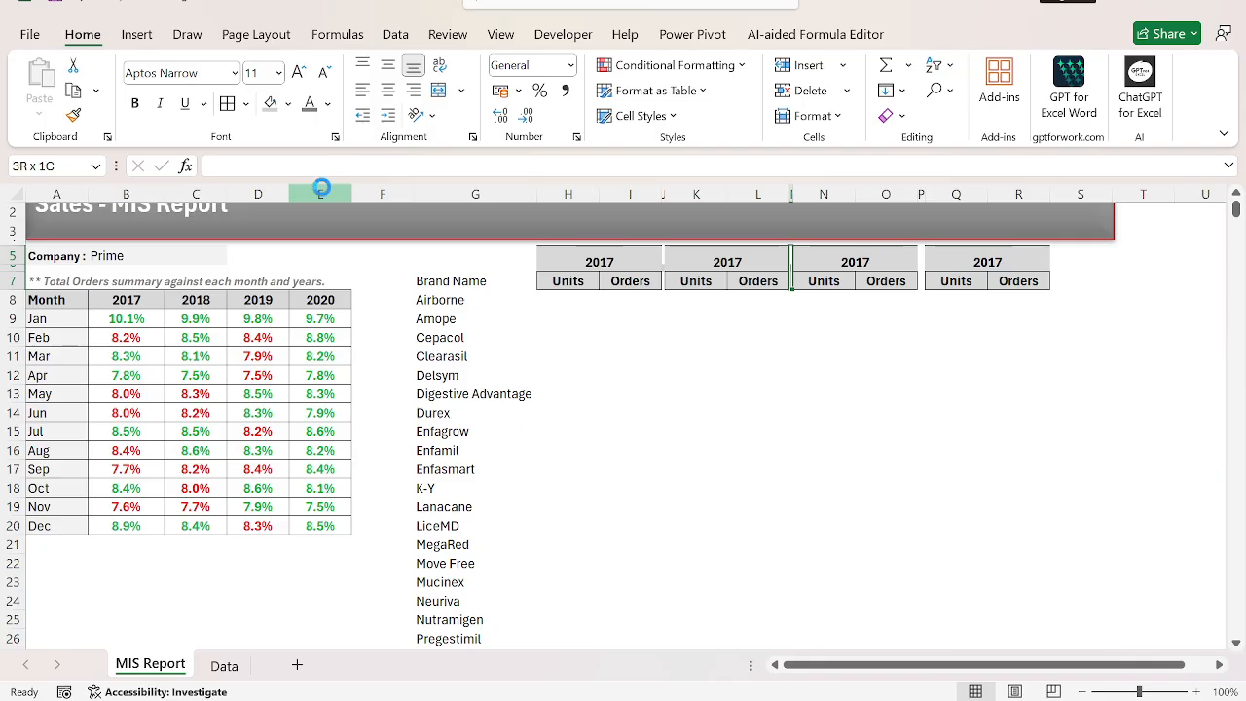
pyautogui.press('F4')
pyautogui.press('Left')
pyautogui.press('Left')
pyautogui.press('Down')
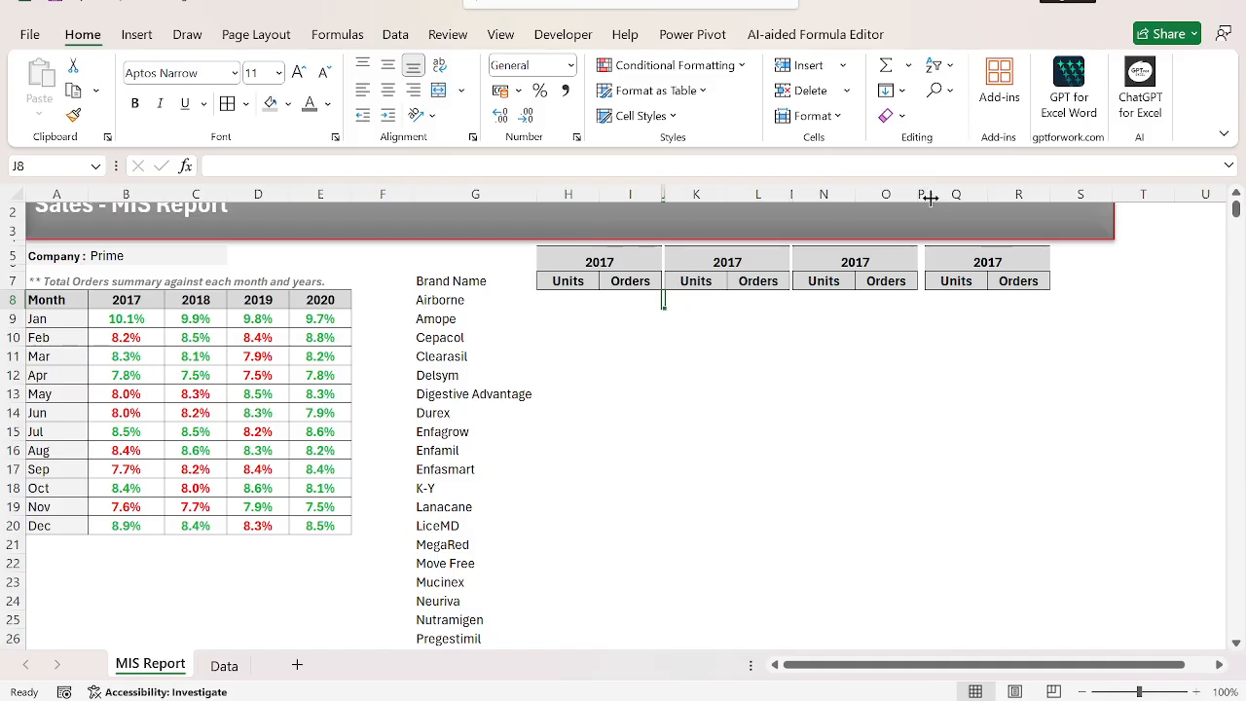
pyautogui.moveTo(924, 195); pyautogui.dragTo(921, 196)
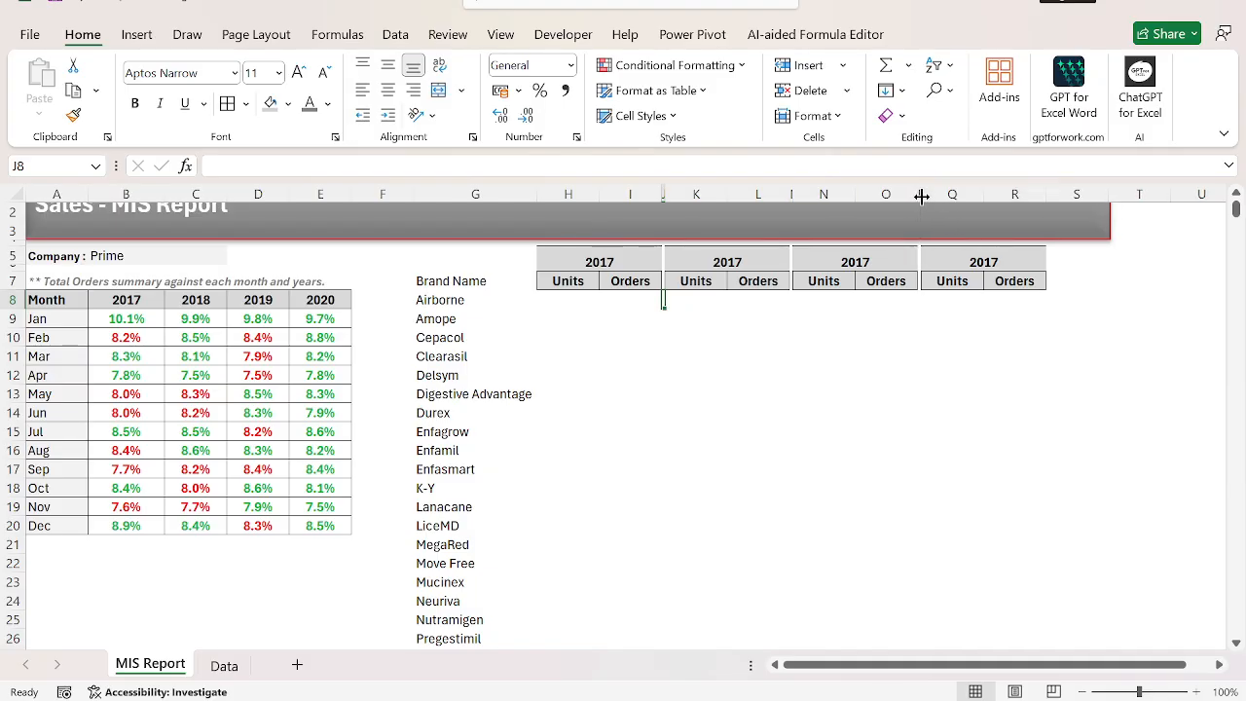
# Paste only the formats of the Units header in H7 onto the Brand Name header in G7.
pyautogui.click(849, 419)
pyautogui.hotkey('ctrl', 'Left')
pyautogui.hotkey('ctrl', 'Up')
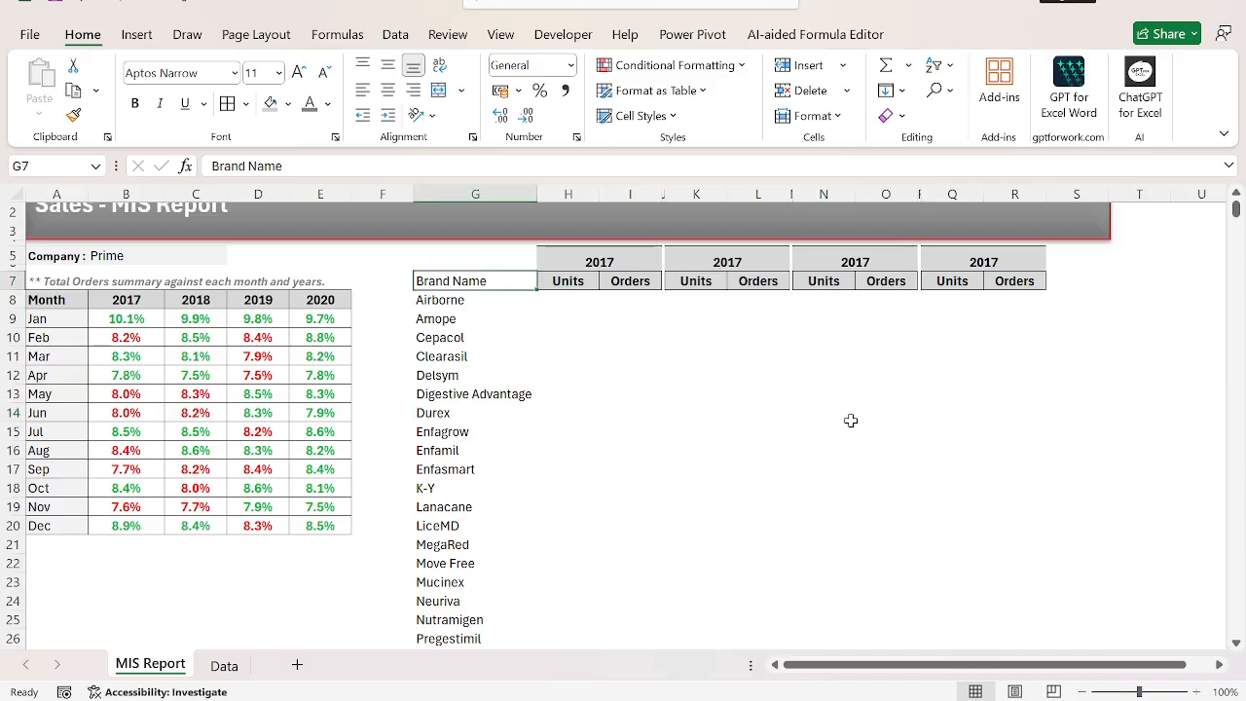
pyautogui.press('Right')
pyautogui.hotkey('ctrl', 'c')
pyautogui.press('Left')
pyautogui.hotkey('ctrl', 'alt', 'v')
pyautogui.press('t')
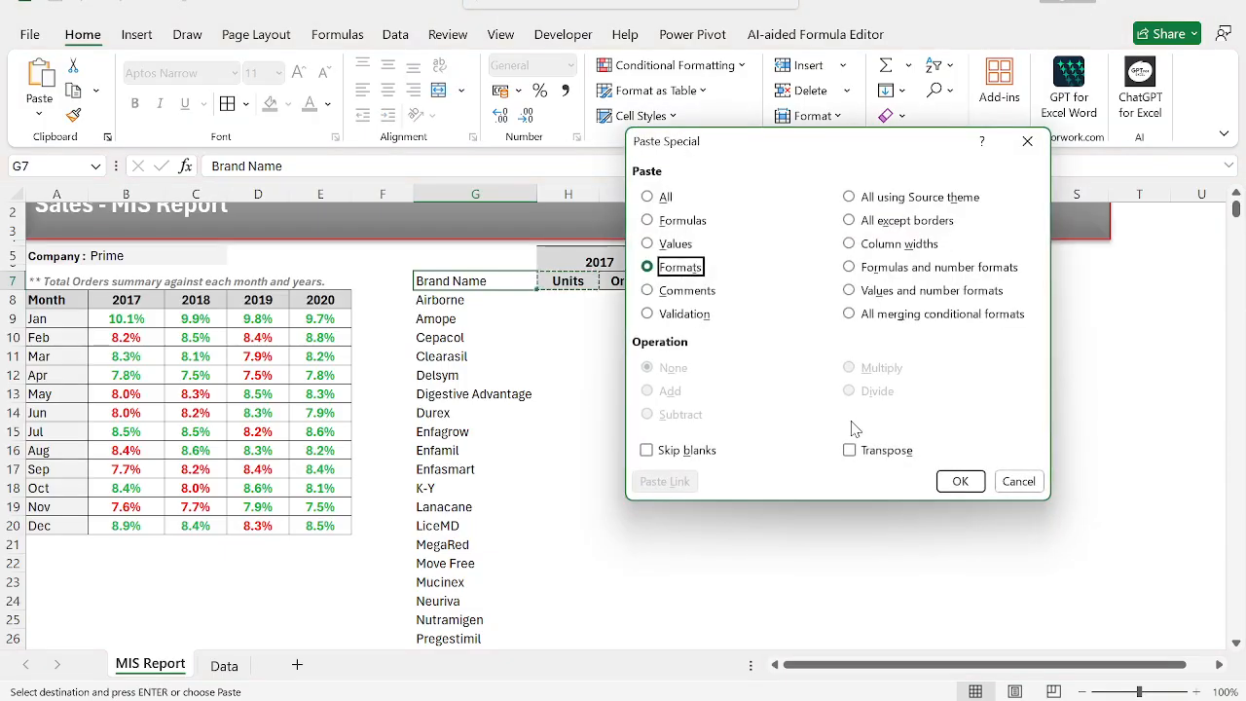
pyautogui.press('Return')
# Fill the brand names in G8:G29 with a light grey background.
pyautogui.press('Down')
pyautogui.hotkey('ctrl', 'shift', 'Down')
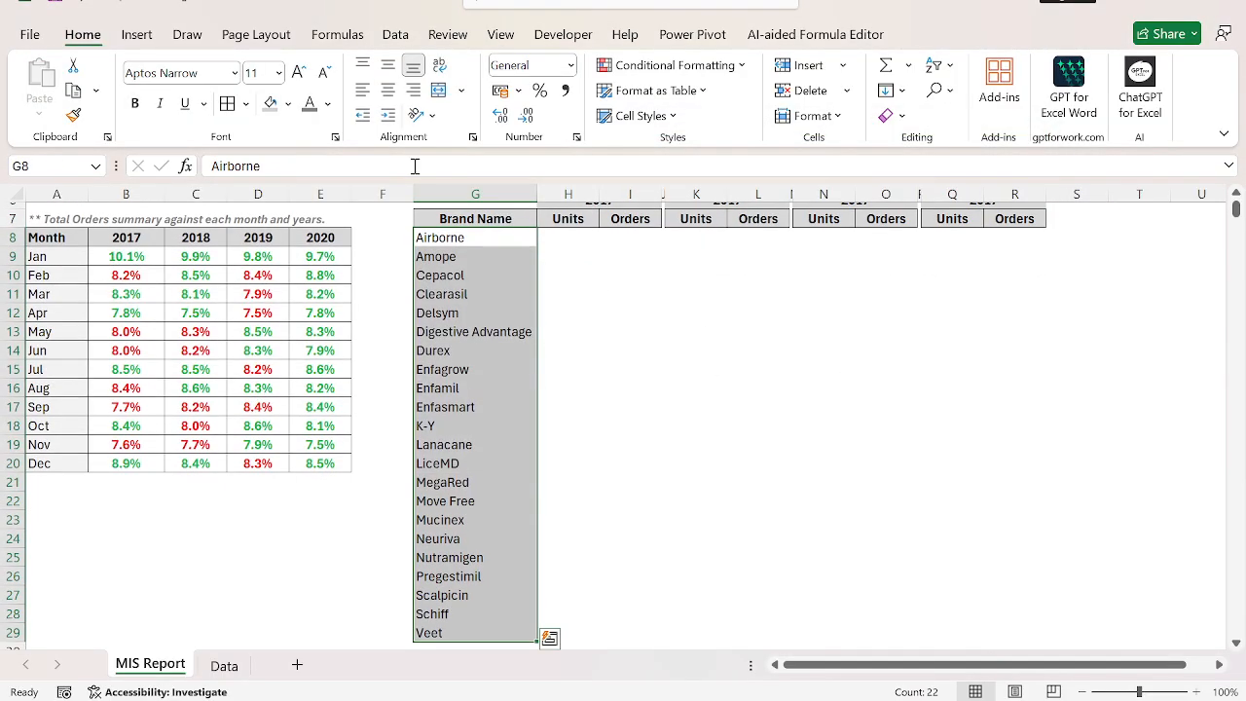
pyautogui.click(288, 104)
pyautogui.click(273, 199)
pyautogui.click(272, 194)
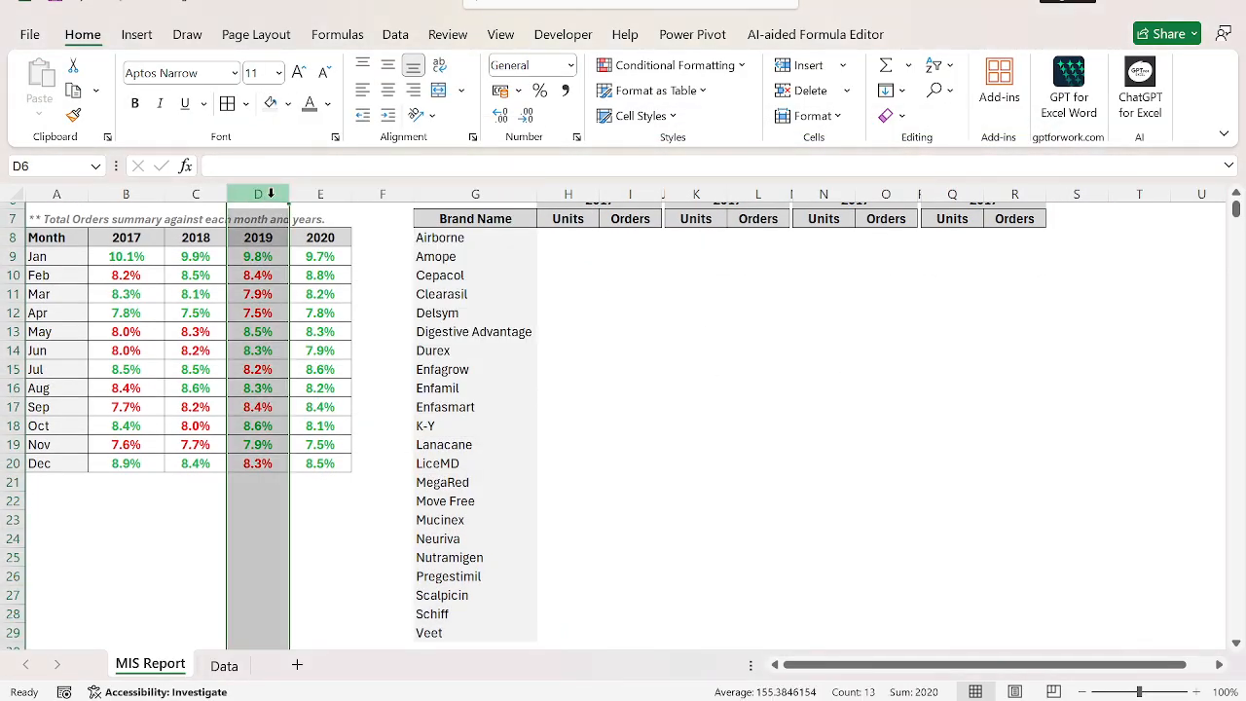
# Set light grey, fine dotted outline and inside borders for the month table A8:E20 in the cell format settings.
pyautogui.press('Left')
pyautogui.press('Left')
pyautogui.press('Left')
pyautogui.press('Down')
pyautogui.hotkey('ctrl', 'Up')
pyautogui.press('Up')
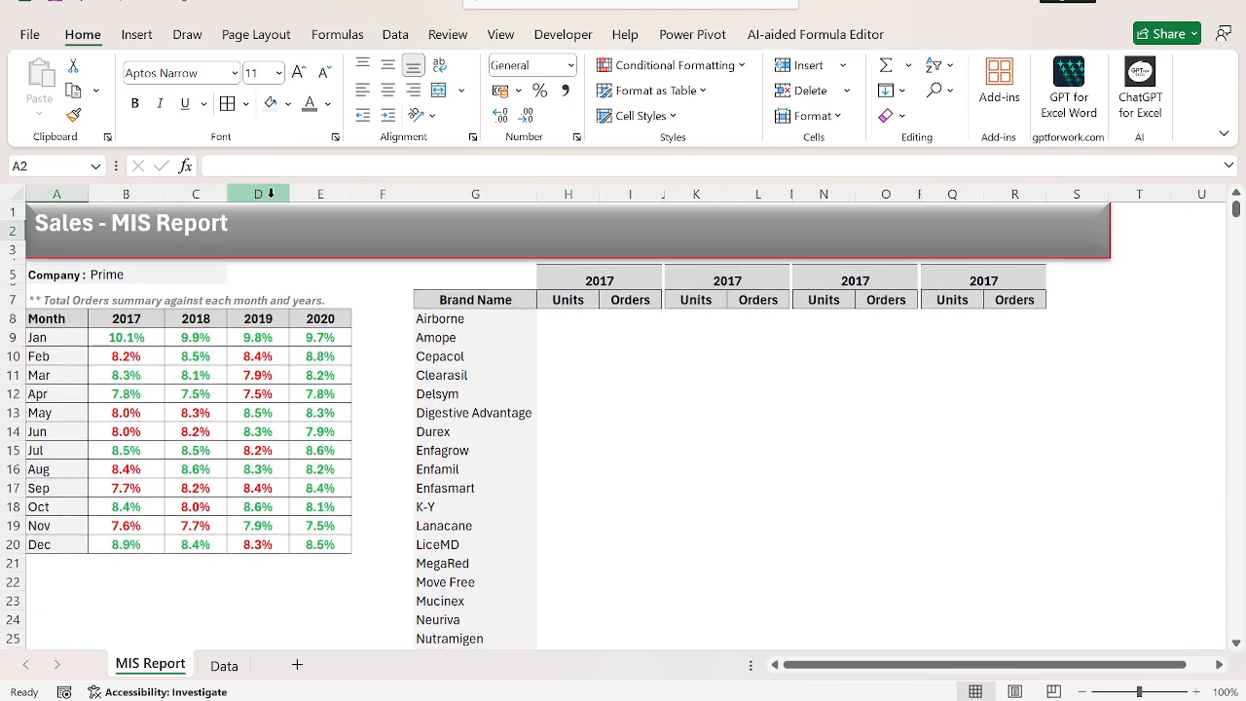
pyautogui.press('Down')
pyautogui.press('Down')
pyautogui.press('Down')
pyautogui.hotkey('ctrl', 'shift', 'Right')
pyautogui.hotkey('ctrl', 'shift', 'Down')
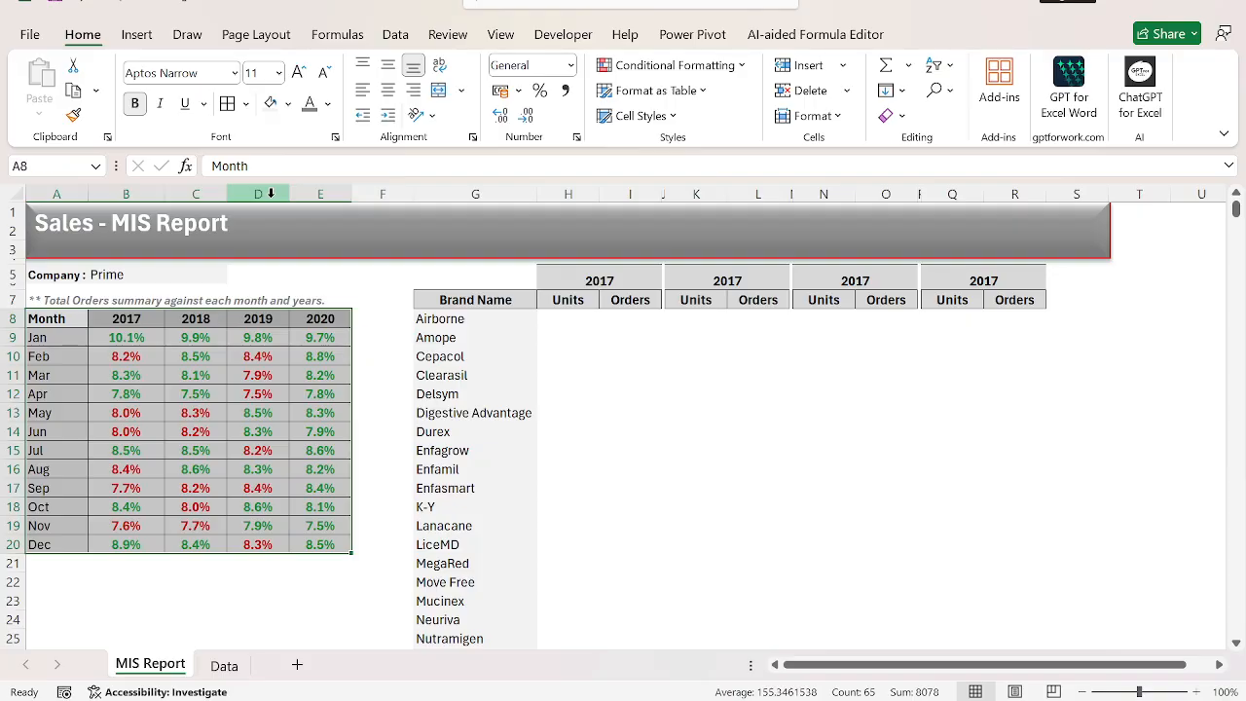
pyautogui.hotkey('ctrl', '1')
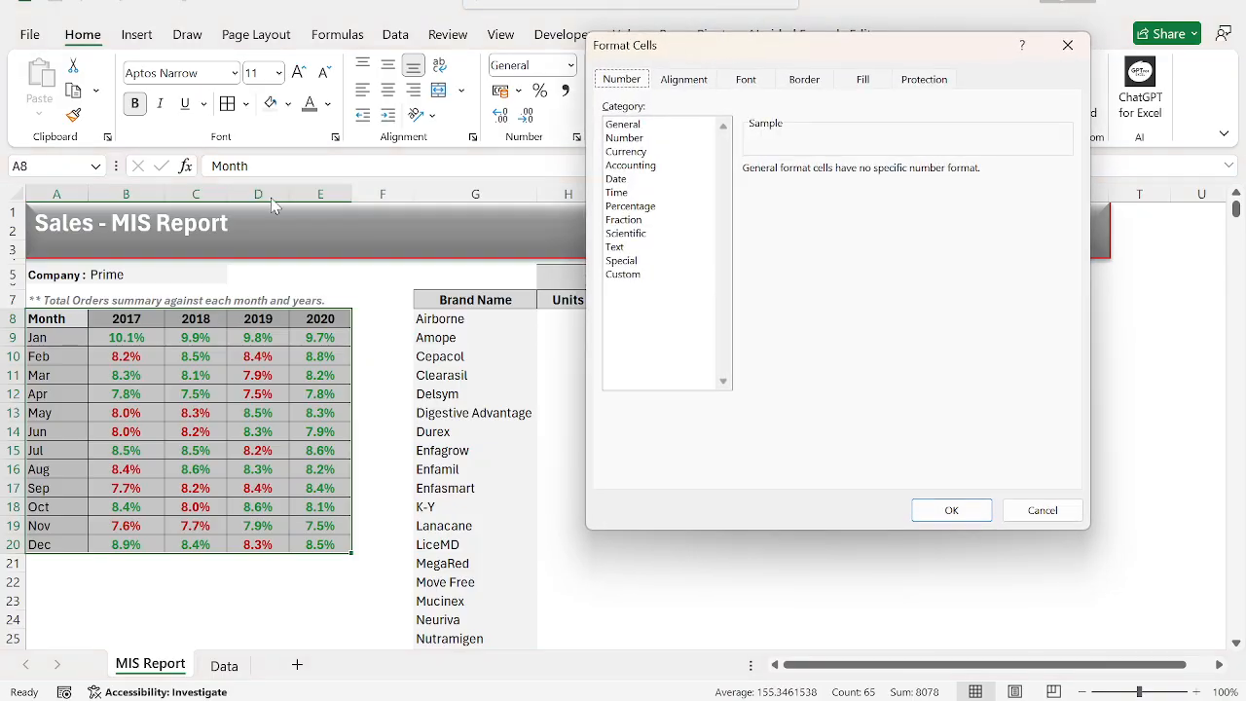
pyautogui.click(804, 82)
pyautogui.click(670, 301)
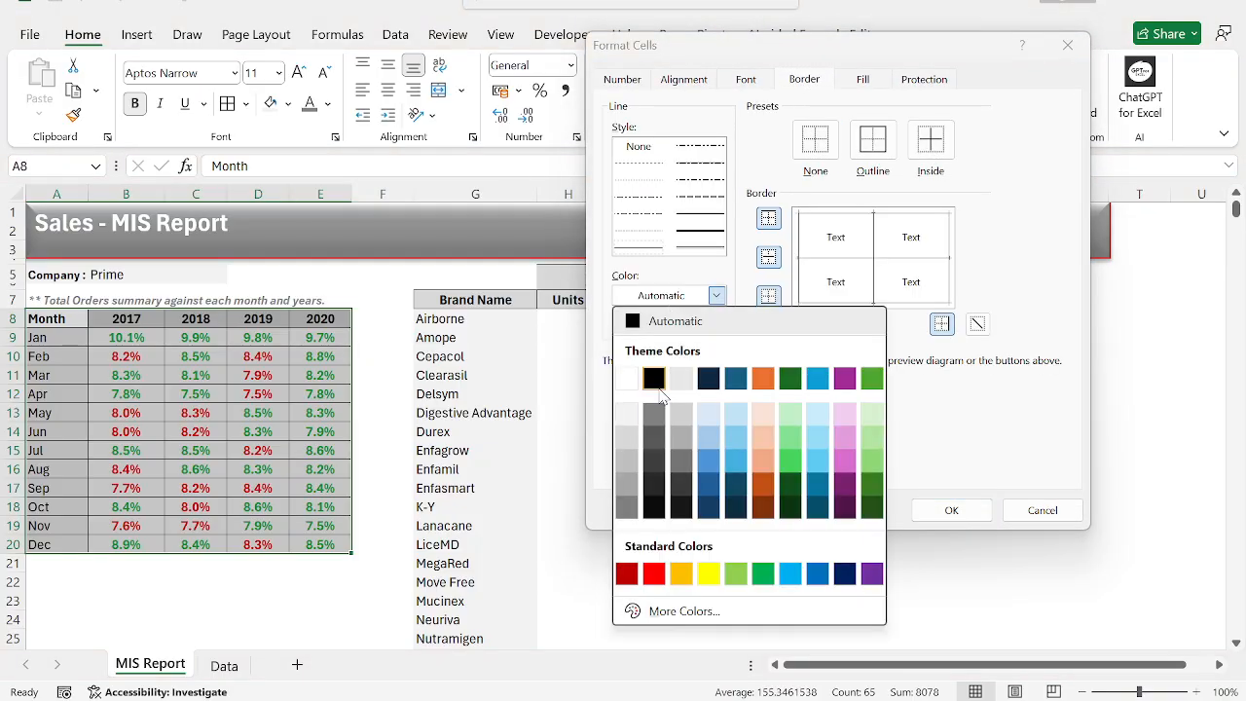
pyautogui.click(634, 440)
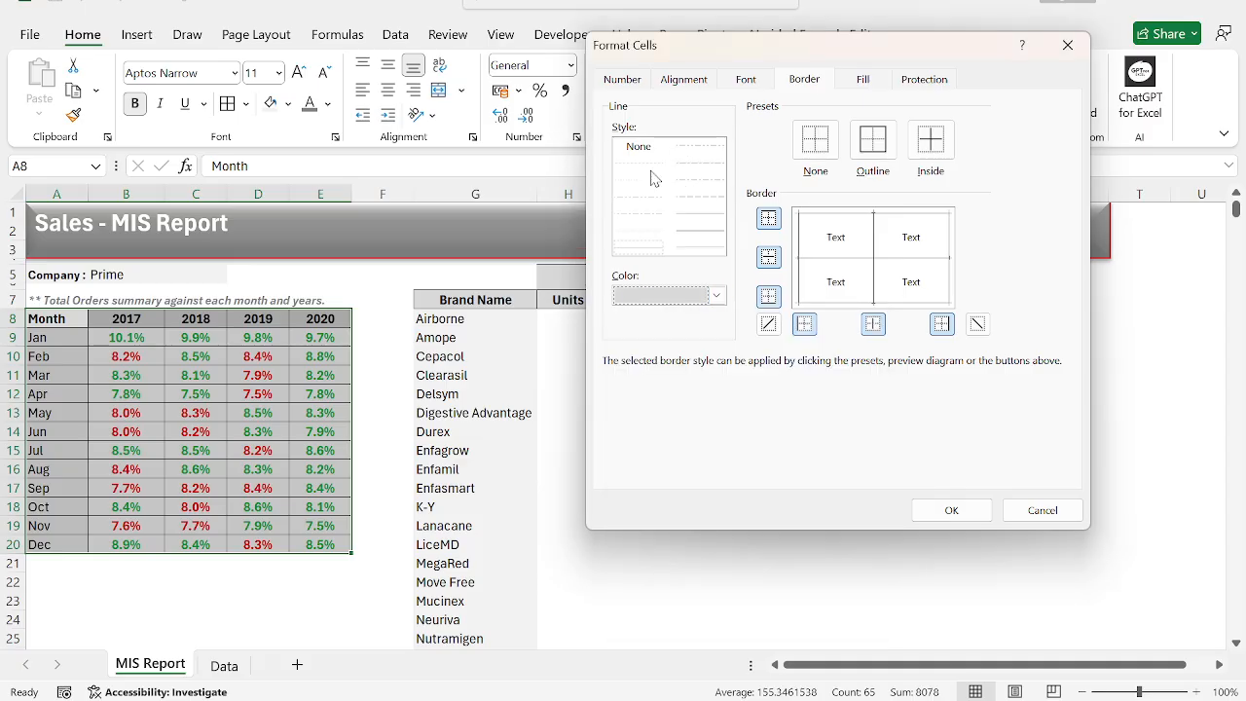
pyautogui.click(873, 139)
pyautogui.click(930, 140)
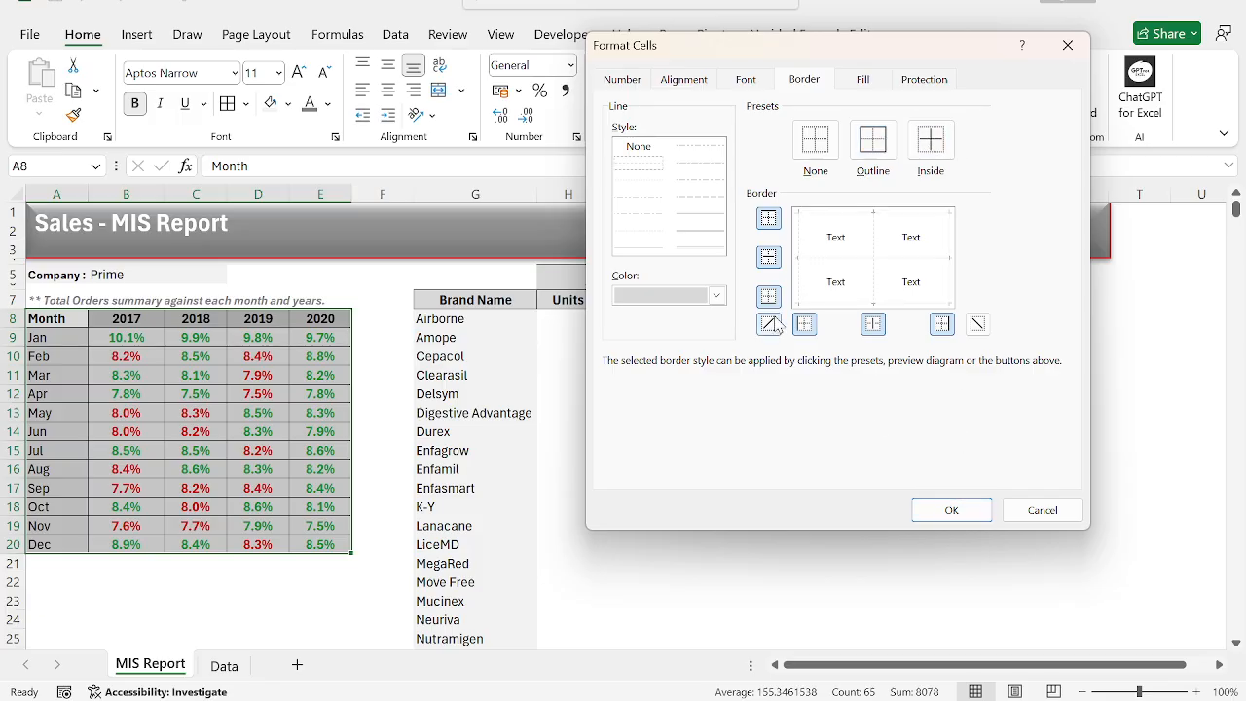
# Change the month table's border color to a darker grey for its outline and inside lines, and apply the borders.
pyautogui.click(693, 298)
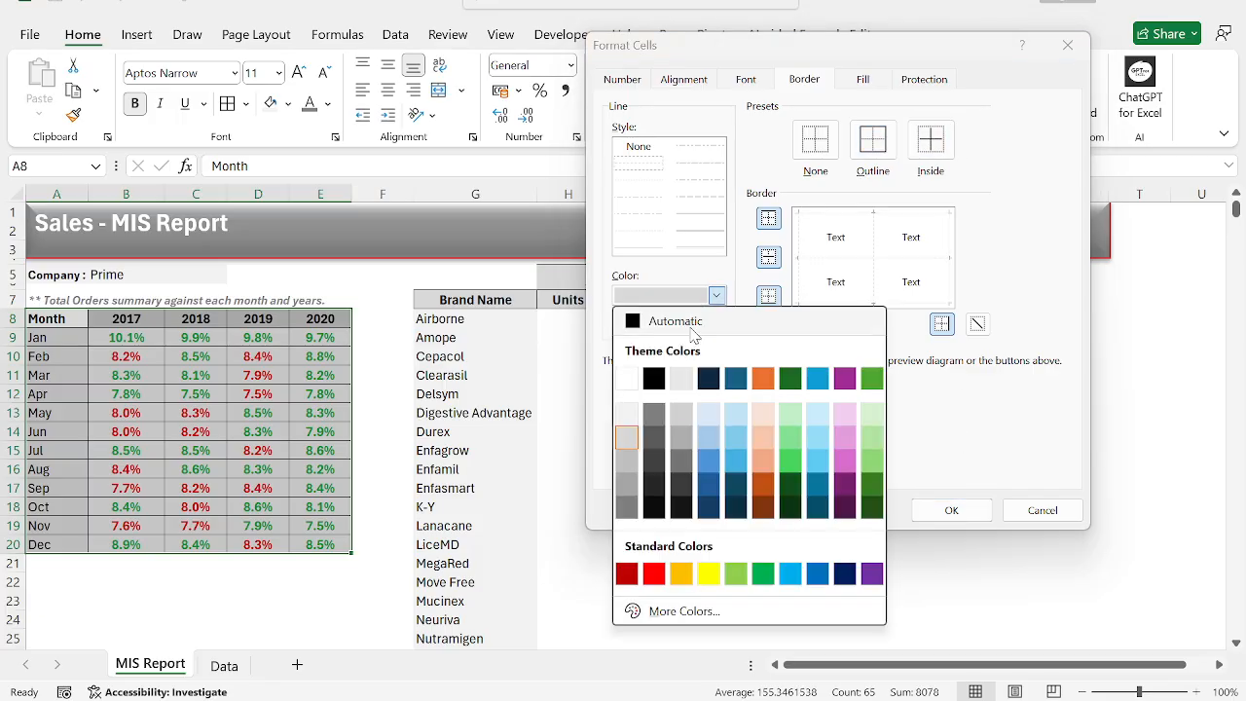
pyautogui.click(633, 464)
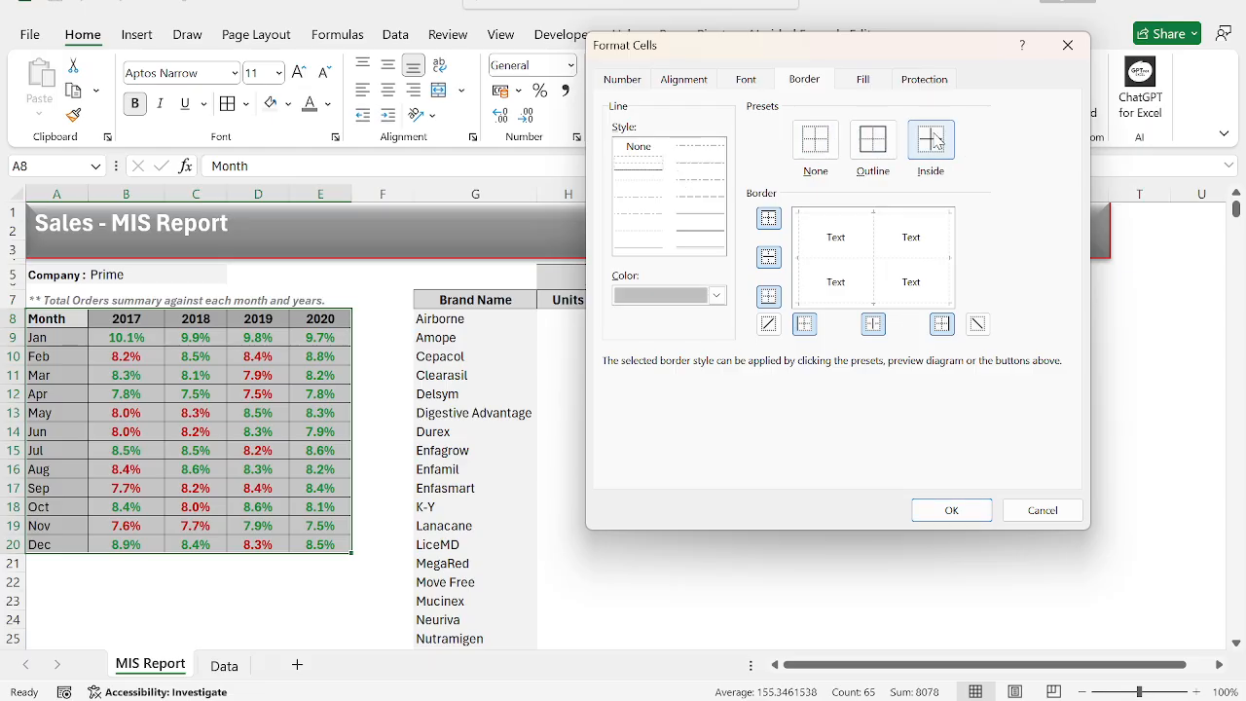
pyautogui.click(951, 511)
# Repeat the same dotted grey borders on the brand list and first Units and Orders block, G7:I29.
pyautogui.press('Right')
pyautogui.press('Right')
pyautogui.press('Right')
pyautogui.press('Right')
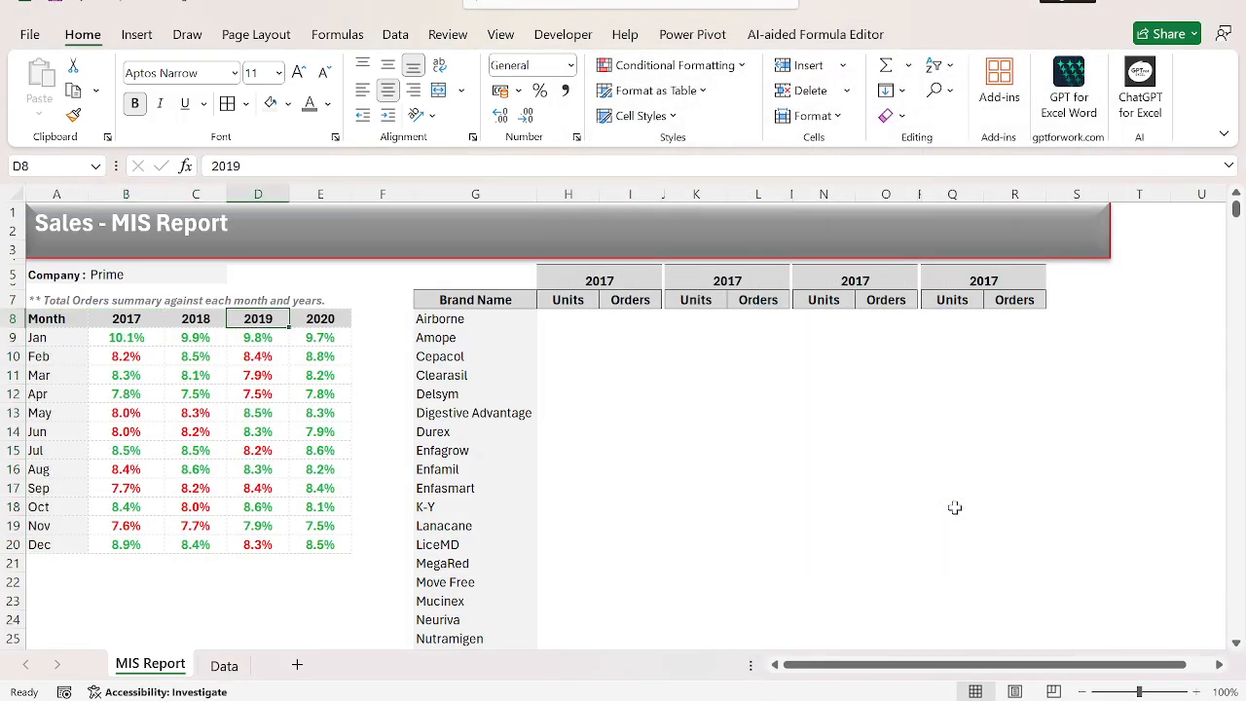
pyautogui.hotkey('ctrl', 'Right')
pyautogui.hotkey('ctrl', 'Left')
pyautogui.press('Up')
pyautogui.hotkey('shift', 'Right')
pyautogui.hotkey('shift', 'Right')
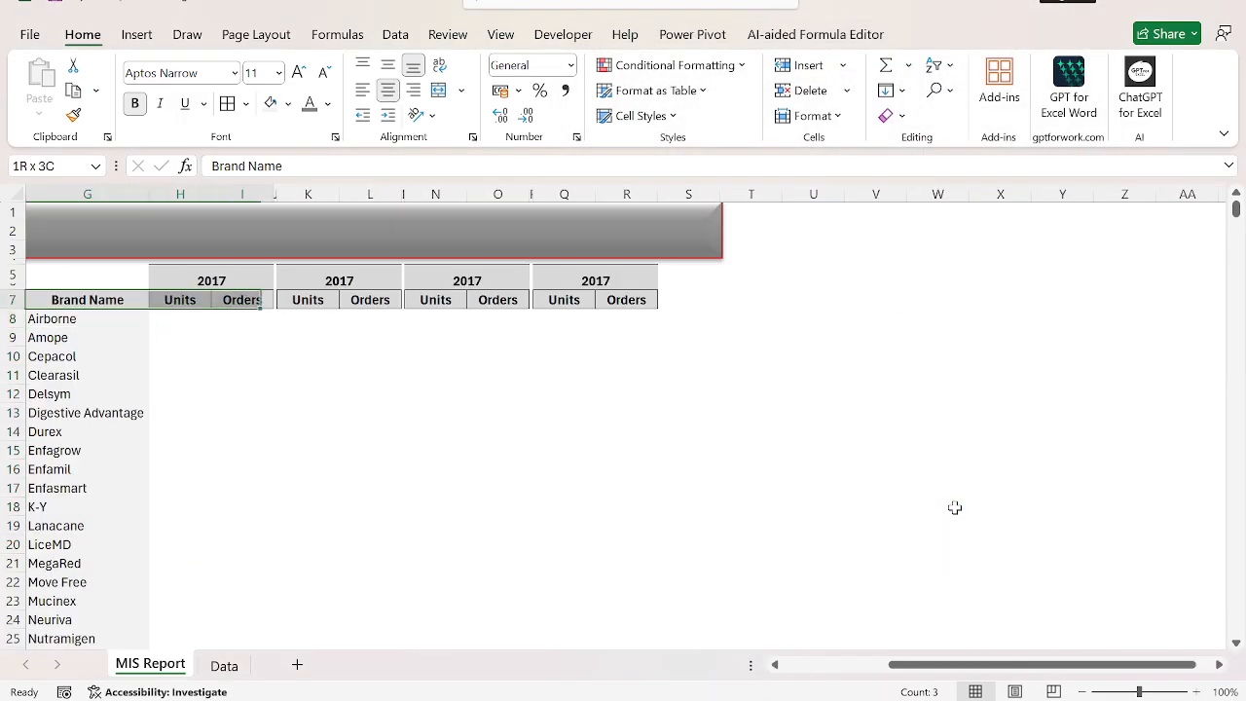
pyautogui.hotkey('ctrl', 'shift', 'Down')
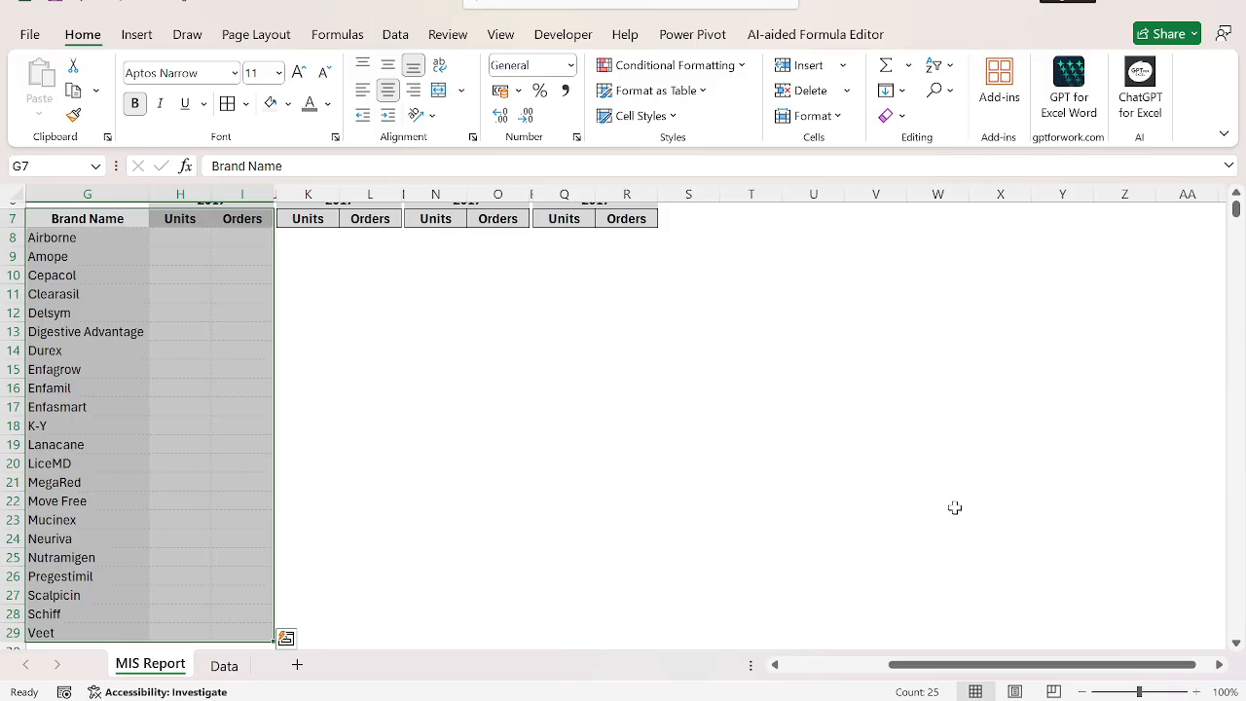
# Repeat the dotted grey borders on the second Units and Orders block, K7:L29.
pyautogui.press('Right')
pyautogui.press('Left')
pyautogui.hotkey('ctrl', 'End')
pyautogui.press('Right')
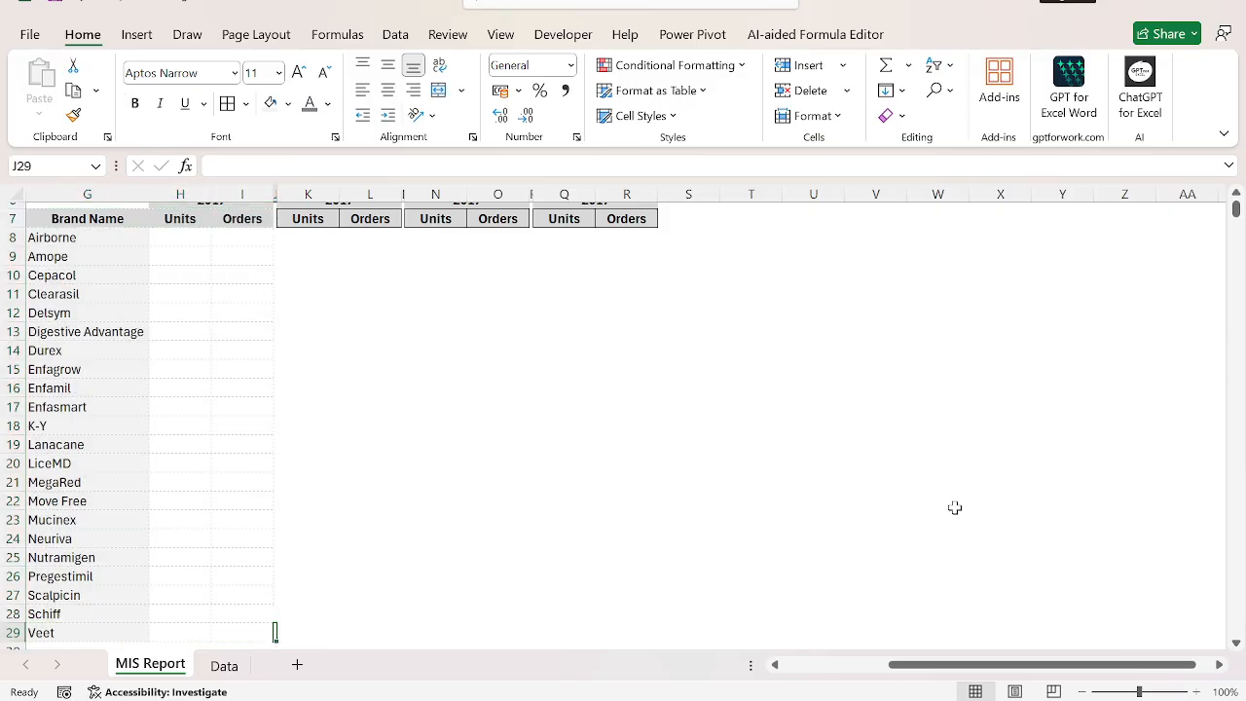
pyautogui.press('Right')
pyautogui.hotkey('ctrl', 'shift', 'Up')
pyautogui.hotkey('shift', 'Right')
# Repeat the dotted grey borders on the third Units and Orders block, N7:O29.
pyautogui.press('Right')
pyautogui.press('Right')
pyautogui.press('Right')
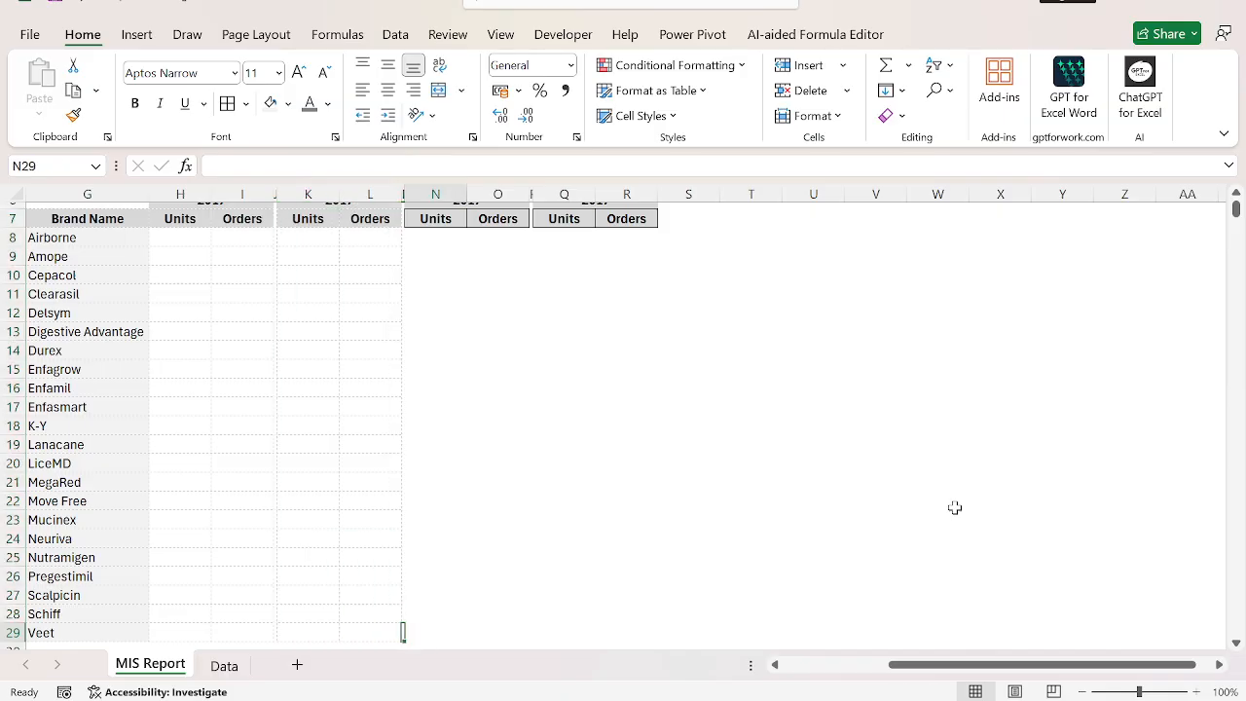
pyautogui.press('Right')
pyautogui.press('Left')
pyautogui.hotkey('shift', 'Right')
pyautogui.hotkey('ctrl', 'shift', 'Up')
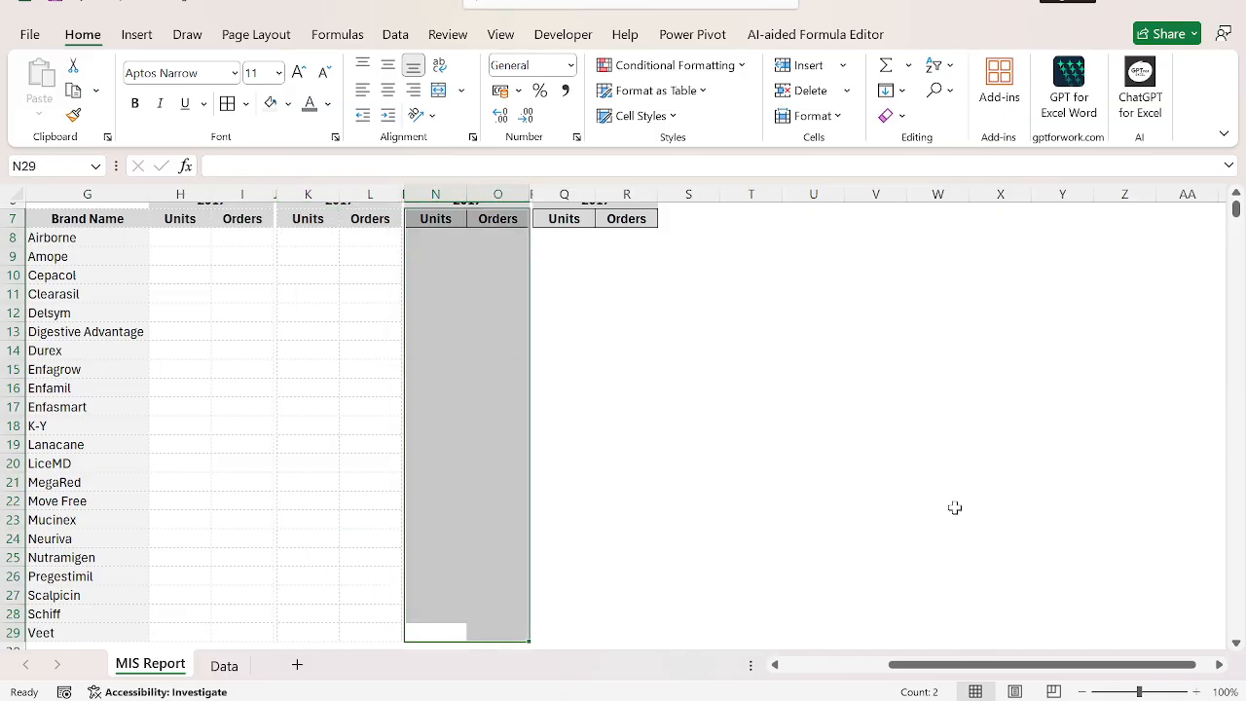
pyautogui.press('F4')
# Repeat the dotted grey borders on the fourth Units and Orders block, Q7:R29.
pyautogui.press('Right')
pyautogui.press('Right')
pyautogui.press('Right')
pyautogui.press('Right')
pyautogui.hotkey('shift', 'Right')
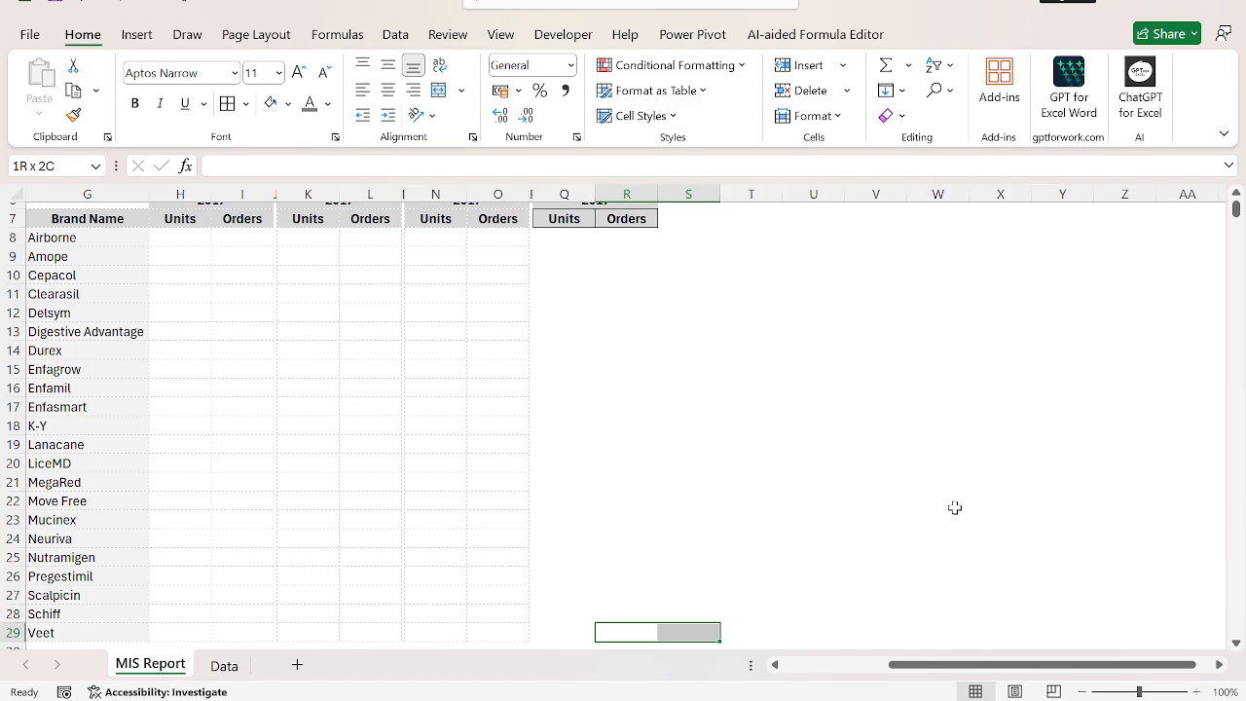
pyautogui.press('Left')
pyautogui.hotkey('shift', 'Right')
pyautogui.hotkey('ctrl', 'shift', 'Up')
# Set the company selection in B5 to Amazon.
pyautogui.hotkey('ctrl', 'Up')
pyautogui.press('Up')
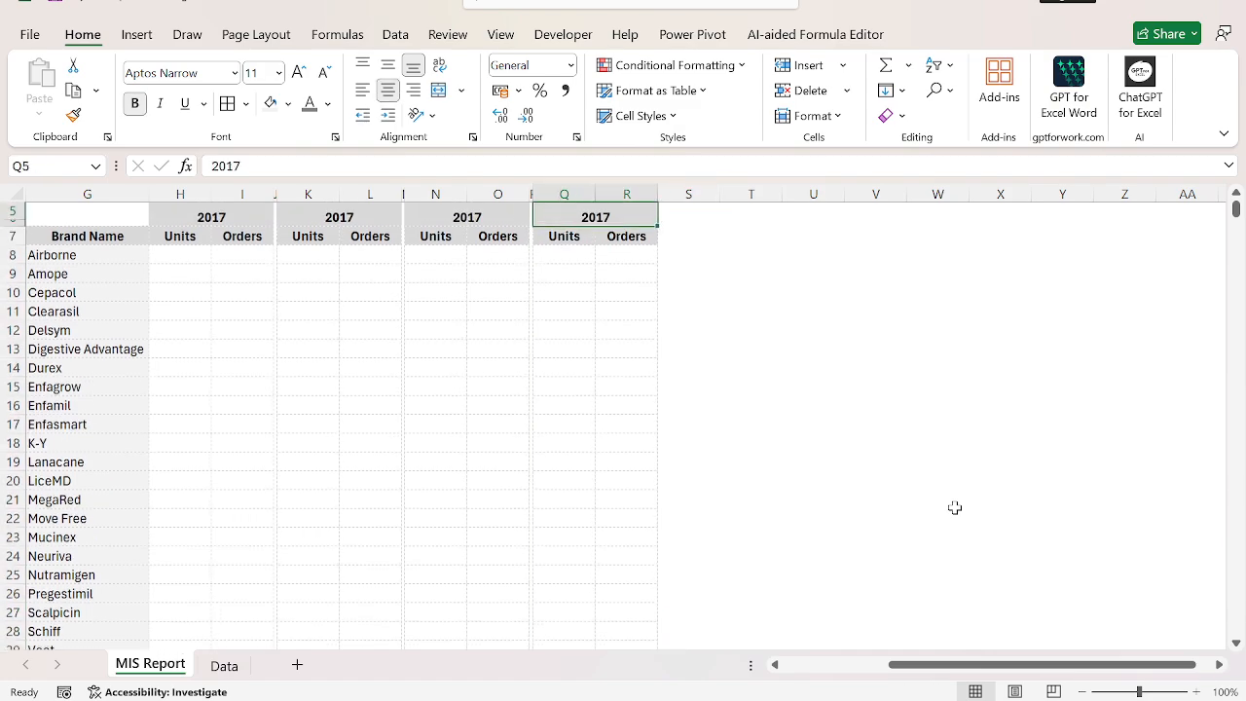
pyautogui.press('Up')
pyautogui.press('Up')
pyautogui.hotkey('ctrl', 'Left')
pyautogui.hotkey('ctrl', 'Up')
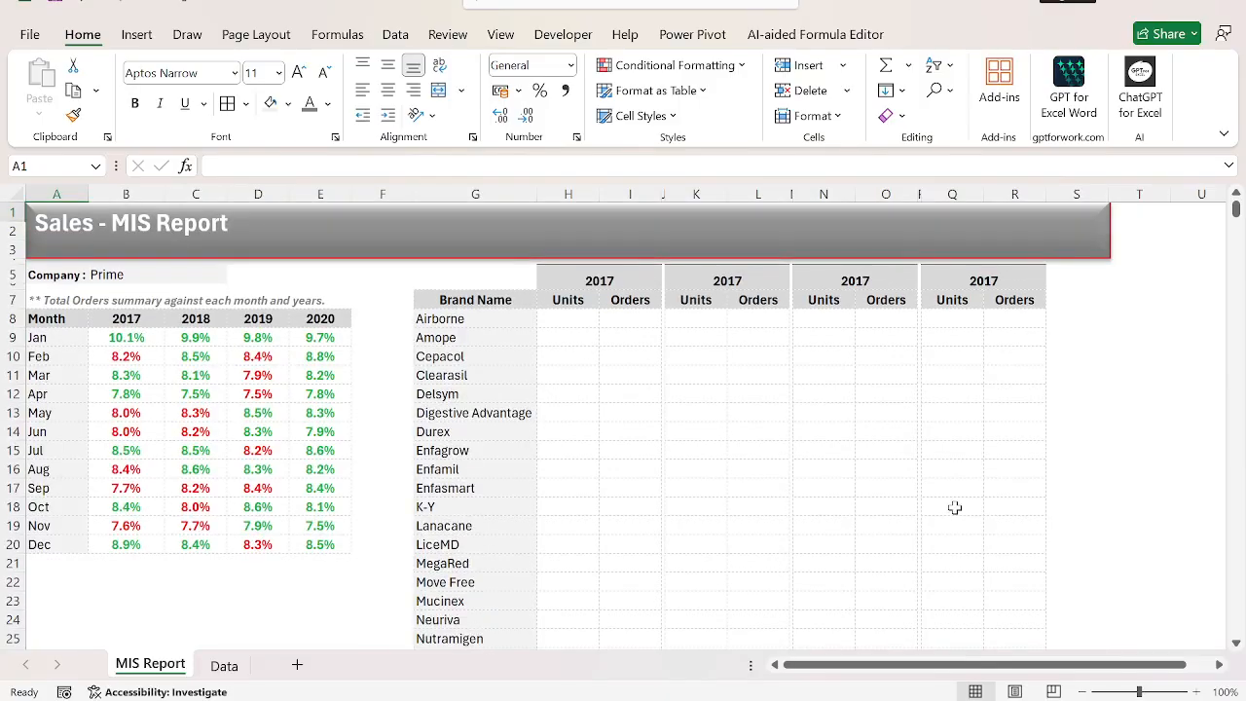
pyautogui.press('Down')
pyautogui.press('Right')
pyautogui.hotkey('alt', 'Down')
pyautogui.press('Up')
pyautogui.press('Up')
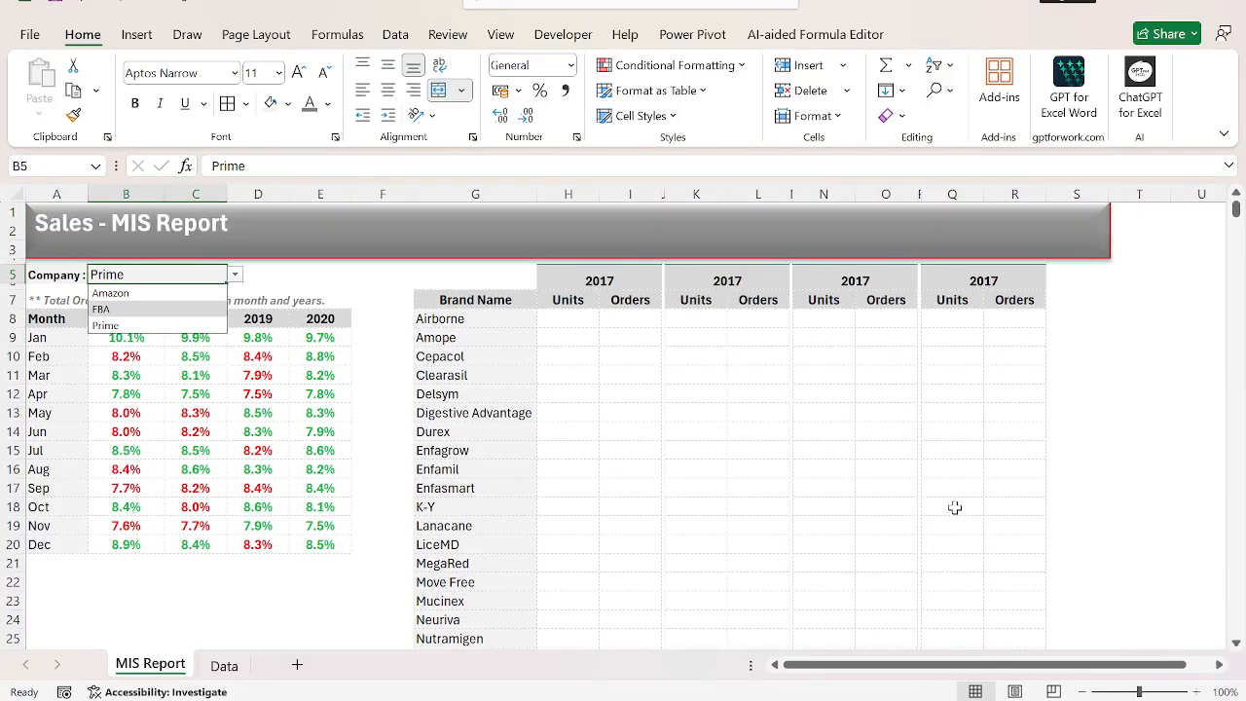
pyautogui.press('Return')
# Narrow the empty spacer column F between the month table and the brand summary.
pyautogui.press('Right')
pyautogui.press('Right')
pyautogui.press('Right')
pyautogui.press('Down')
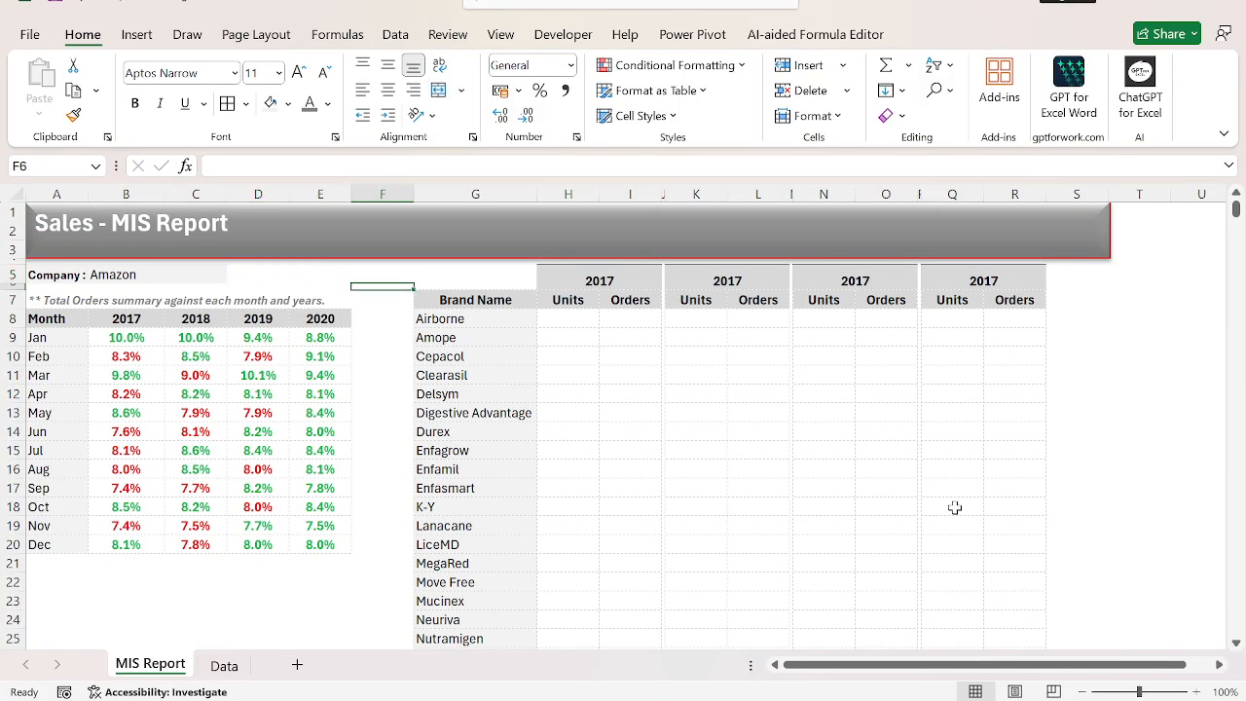
pyautogui.moveTo(414, 194); pyautogui.dragTo(356, 188)
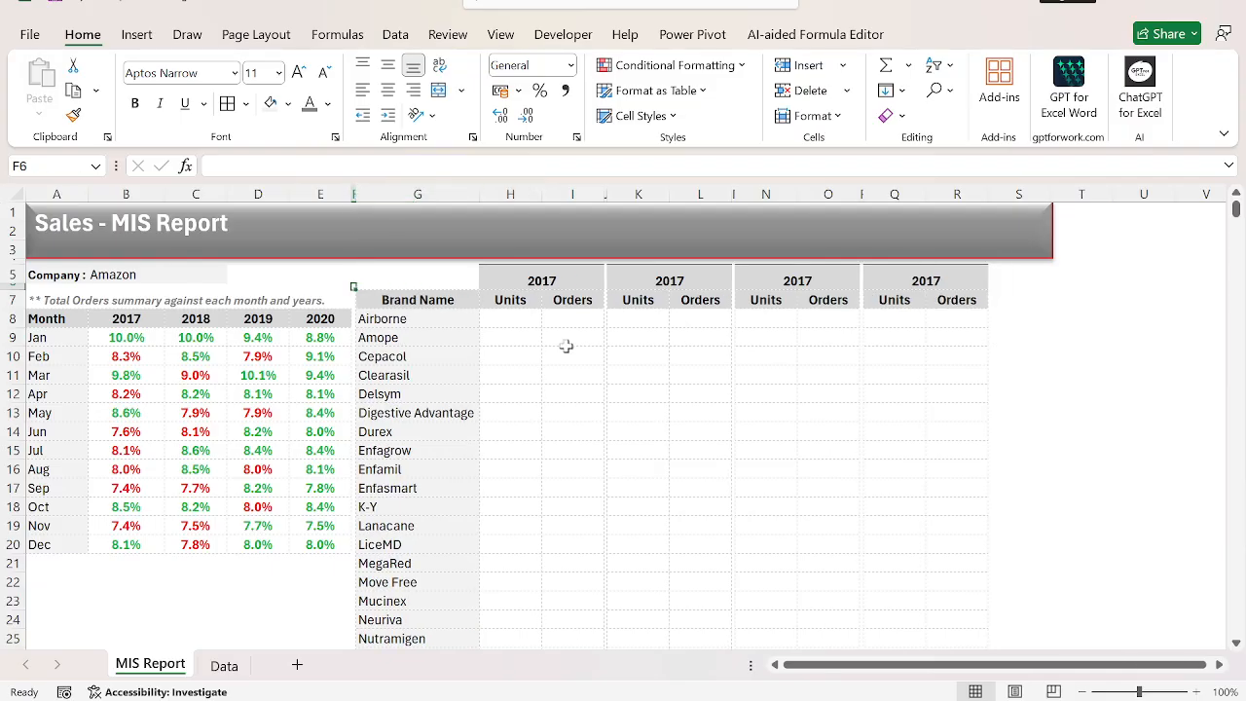
# Merge and center the blank header cells G5:G6 above Brand Name.
pyautogui.click(566, 345)
pyautogui.press('Left')
pyautogui.press('Up')
pyautogui.press('Left')
pyautogui.press('Up')
pyautogui.press('Up')
pyautogui.press('Left')
pyautogui.press('Up')
pyautogui.hotkey('shift', 'Down')
pyautogui.hotkey('shift', 'Right')
pyautogui.press('Right')
pyautogui.hotkey('shift', 'Down')
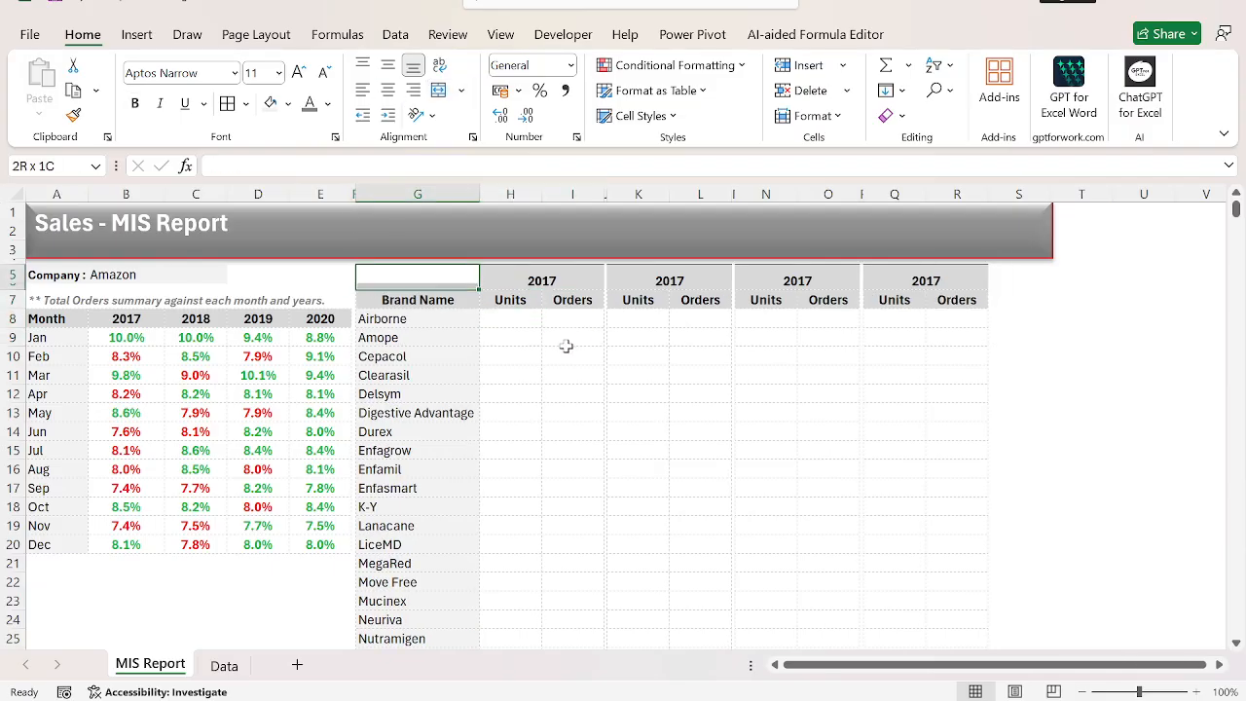
pyautogui.hotkey('alt', 'h')
pyautogui.press('m')
pyautogui.press('c')
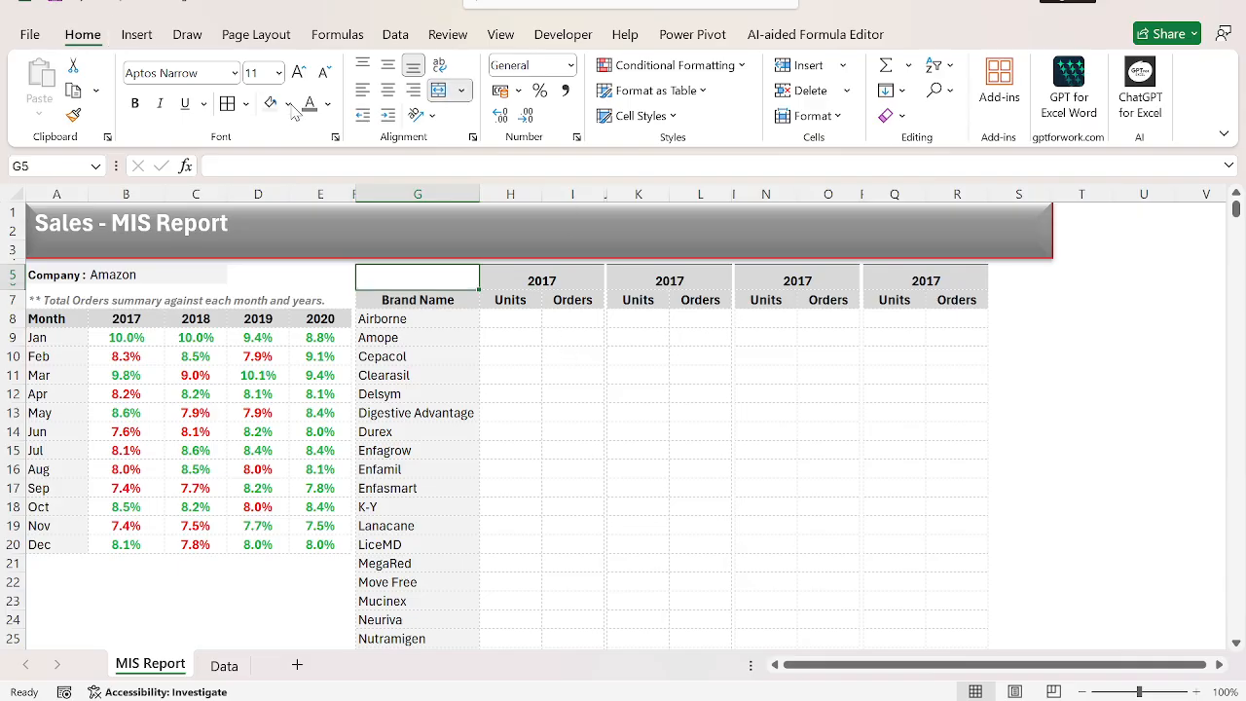
# Copy only the formatting of the Brand Name header in G7 onto the merged cell G5.
pyautogui.press('Right')
pyautogui.press('Left')
pyautogui.press('Down')
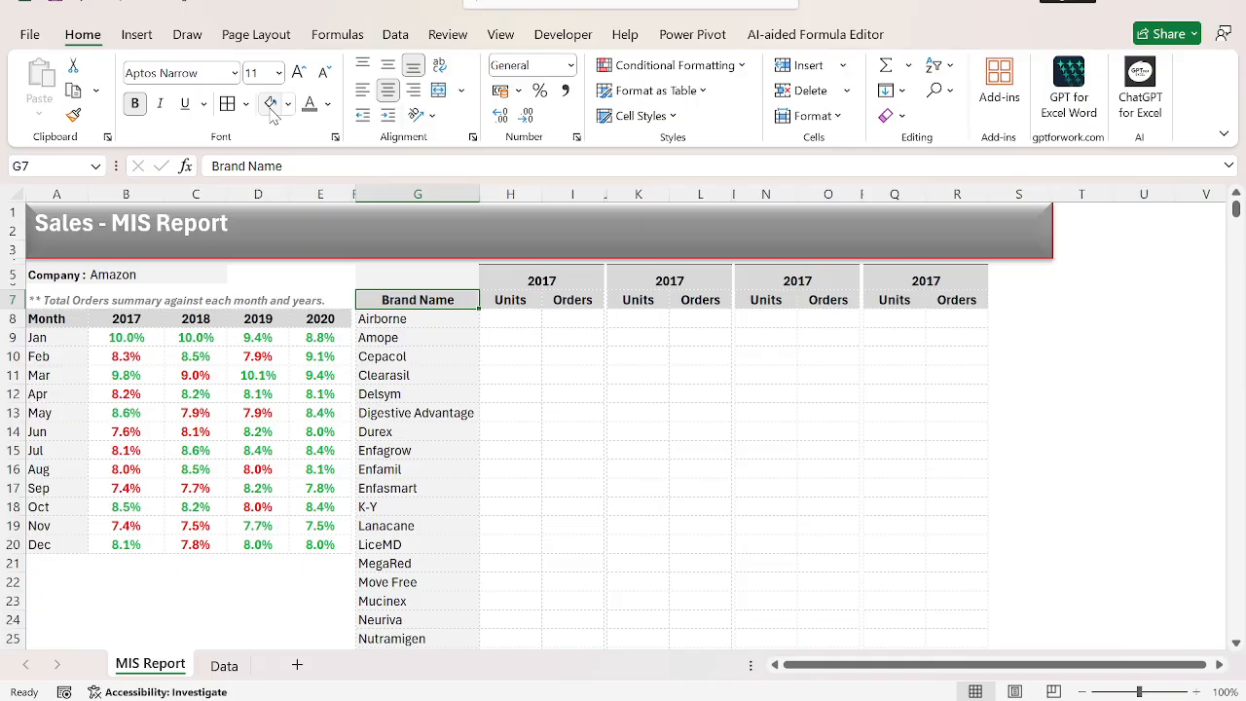
pyautogui.hotkey('ctrl', 'c')
pyautogui.press('Up')
pyautogui.hotkey('ctrl', 'alt', 'v')
pyautogui.press('t')
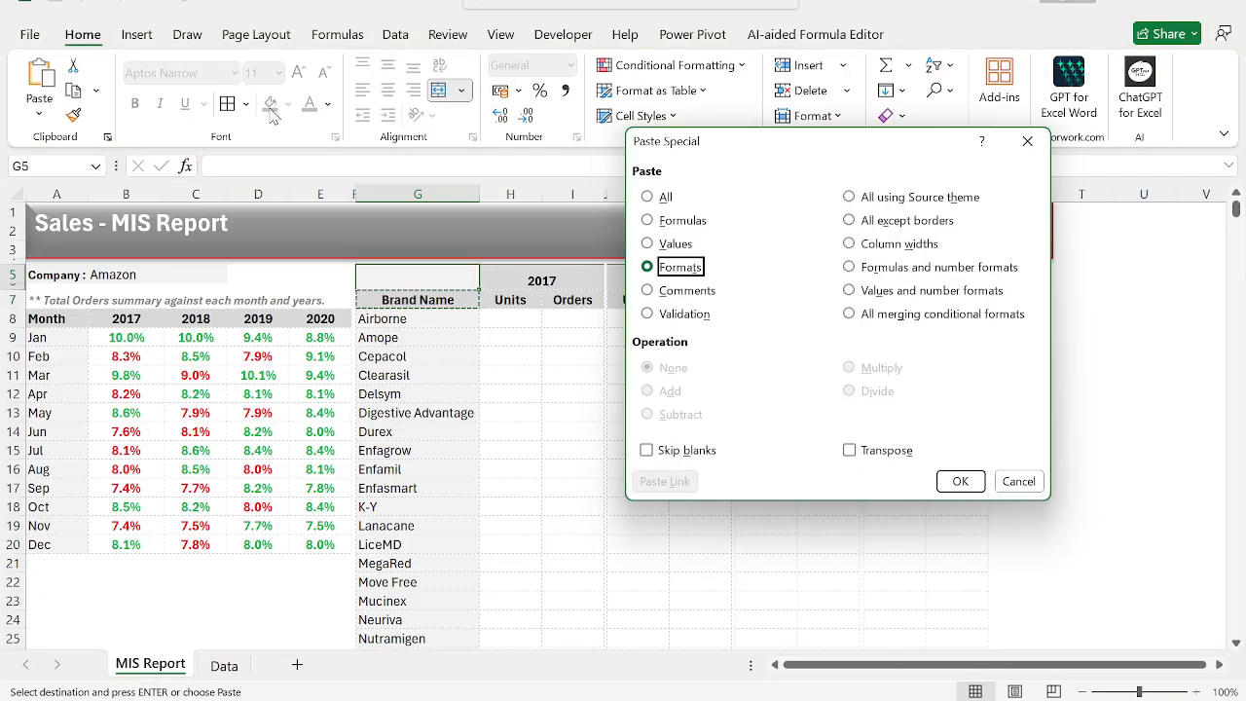
pyautogui.press('Return')
pyautogui.press('Down')
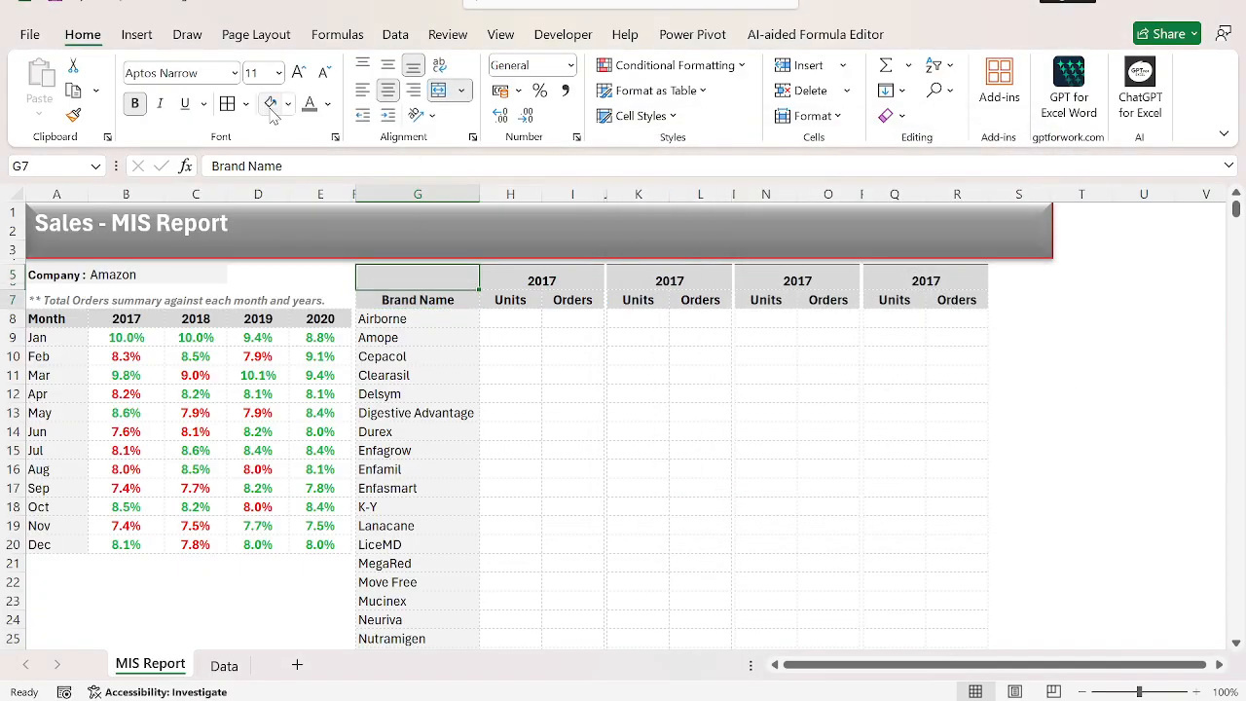
pyautogui.press('Down')
pyautogui.press('Right')
pyautogui.press('Left')
pyautogui.press('Up')
pyautogui.press('Up')
pyautogui.hotkey('shift', 'Right')
pyautogui.hotkey('shift', 'Right')
pyautogui.hotkey('shift', 'Right')
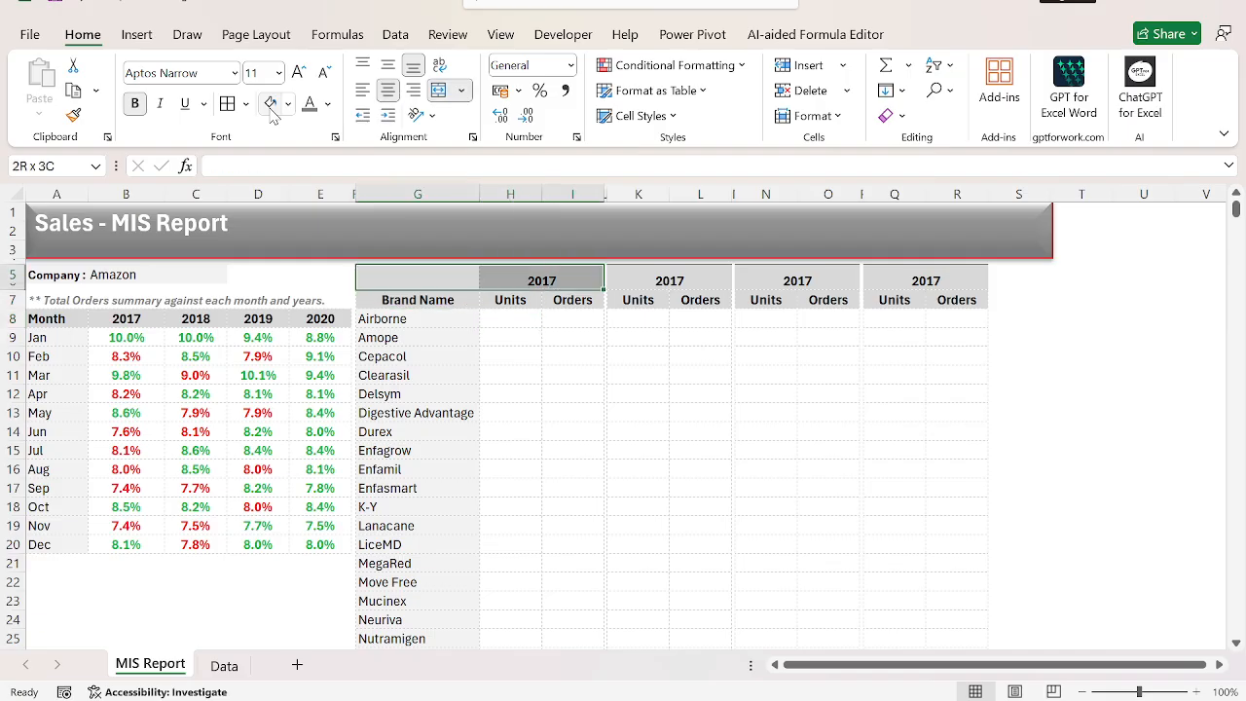
pyautogui.press('Left')
pyautogui.press('Right')
pyautogui.press('Right')
pyautogui.press('Left')
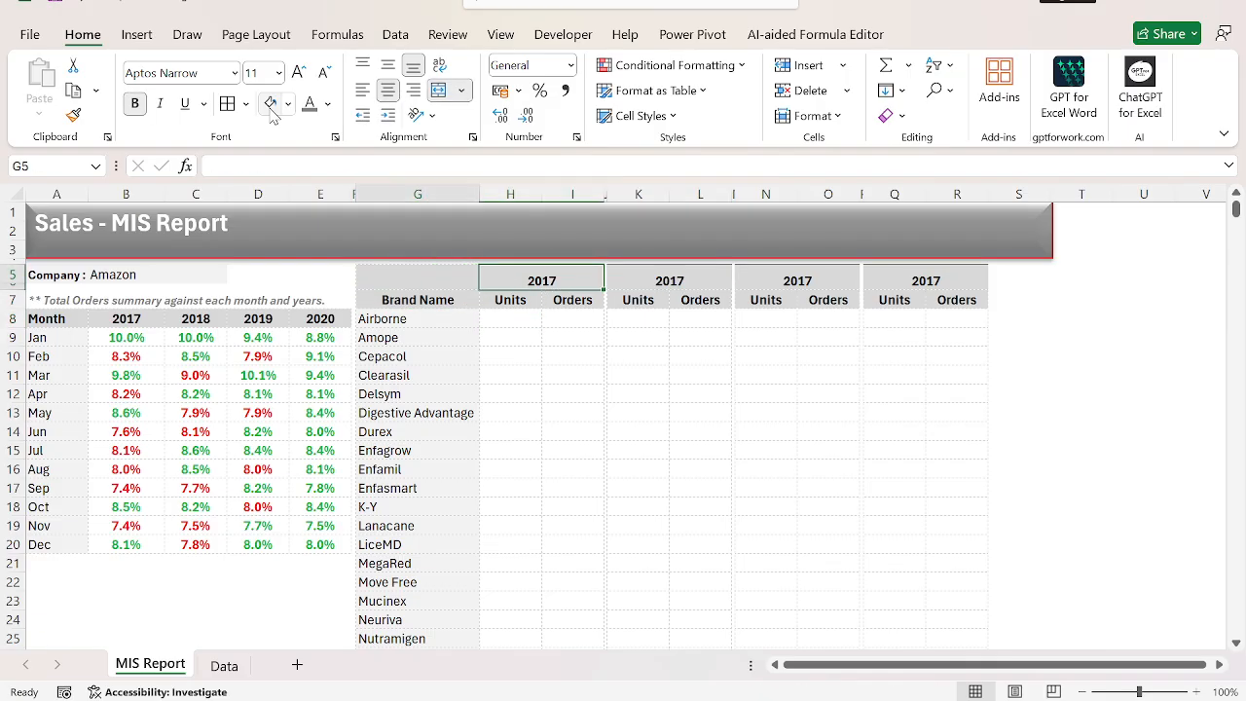
pyautogui.press('Down')
pyautogui.hotkey('ctrl', 'Down')
pyautogui.press('Right')
pyautogui.press('Left')
pyautogui.hotkey('shift', 'Right')
pyautogui.hotkey('shift', 'Right')
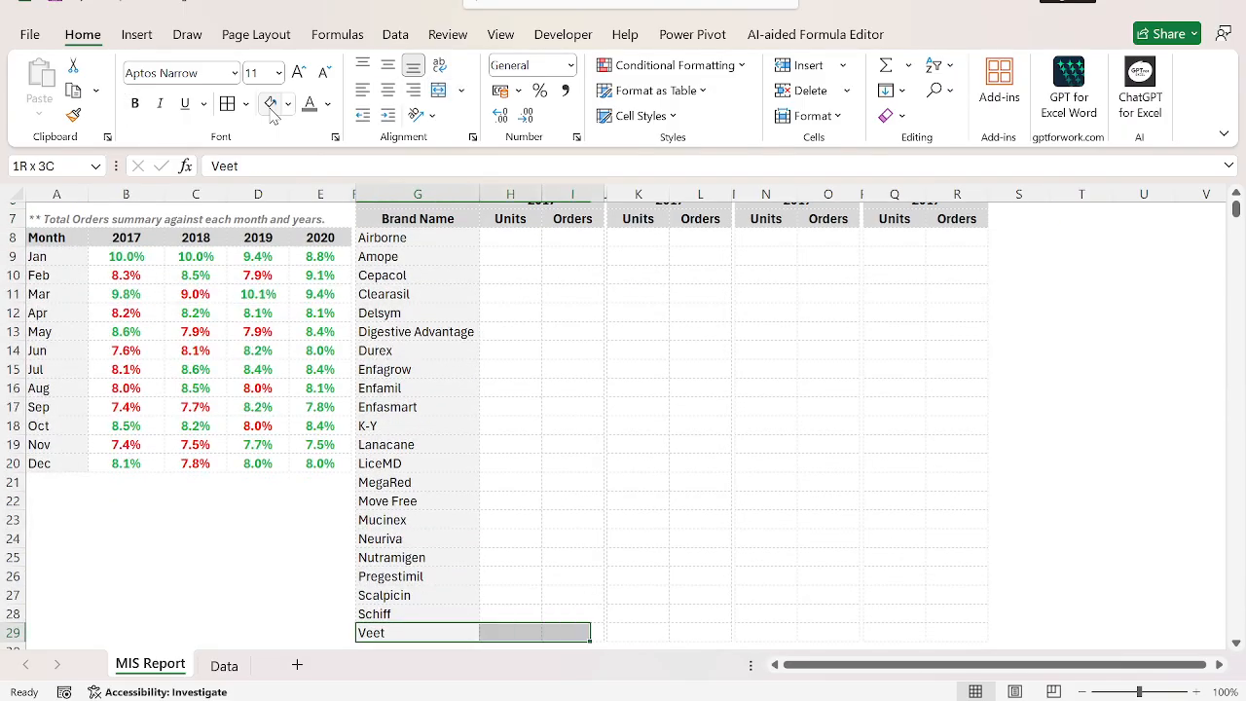
pyautogui.hotkey('ctrl', 'shift', 'Up')
pyautogui.hotkey('shift', 'Up')
pyautogui.hotkey('shift', 'Down')
pyautogui.hotkey('shift', 'Down')
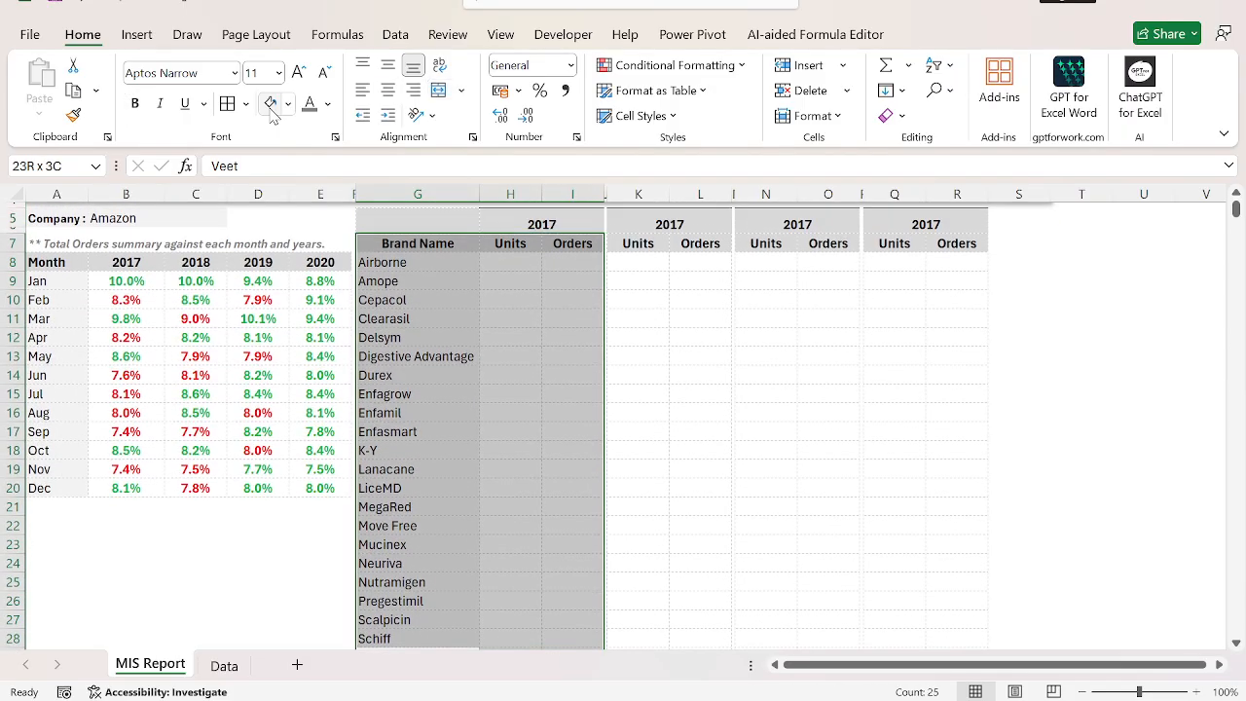
pyautogui.hotkey('ctrl', 'q')
pyautogui.press('Escape')
# Add a solid grey outline border around the first Units and Orders block, H7:I29.
pyautogui.press('Right')
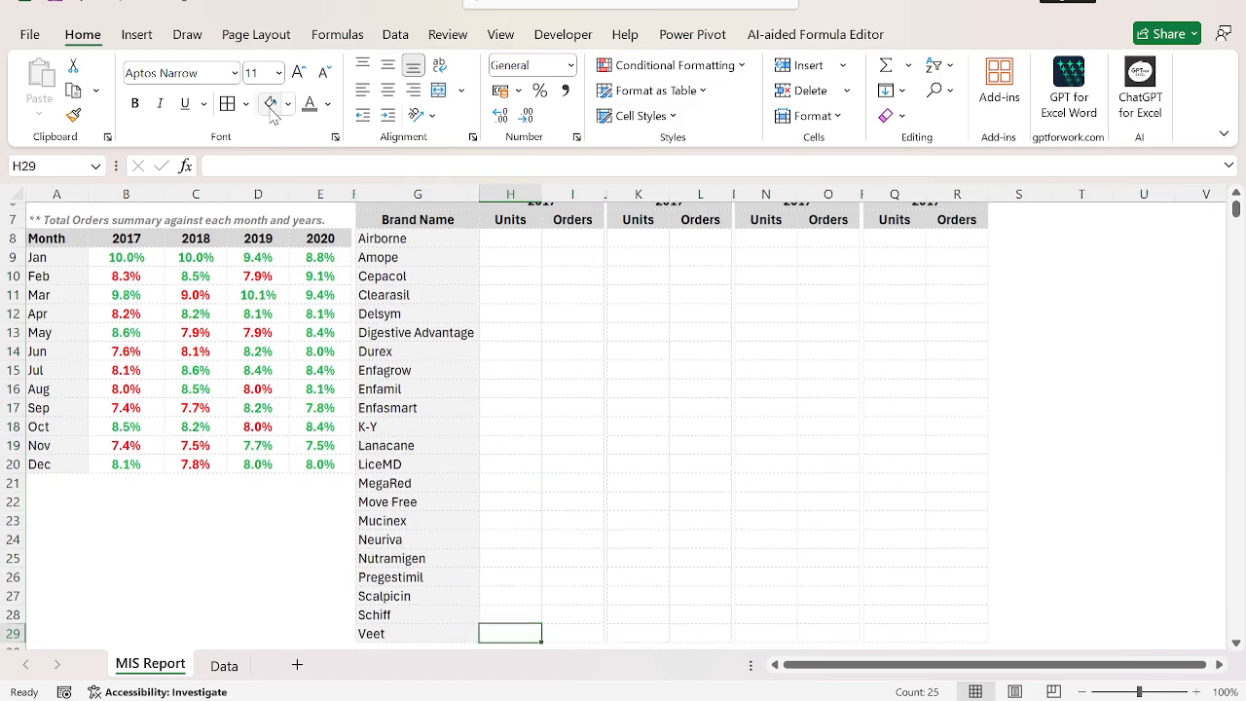
pyautogui.hotkey('ctrl', 'shift', 'Up')
pyautogui.hotkey('shift', 'Right')
pyautogui.hotkey('ctrl', '1')
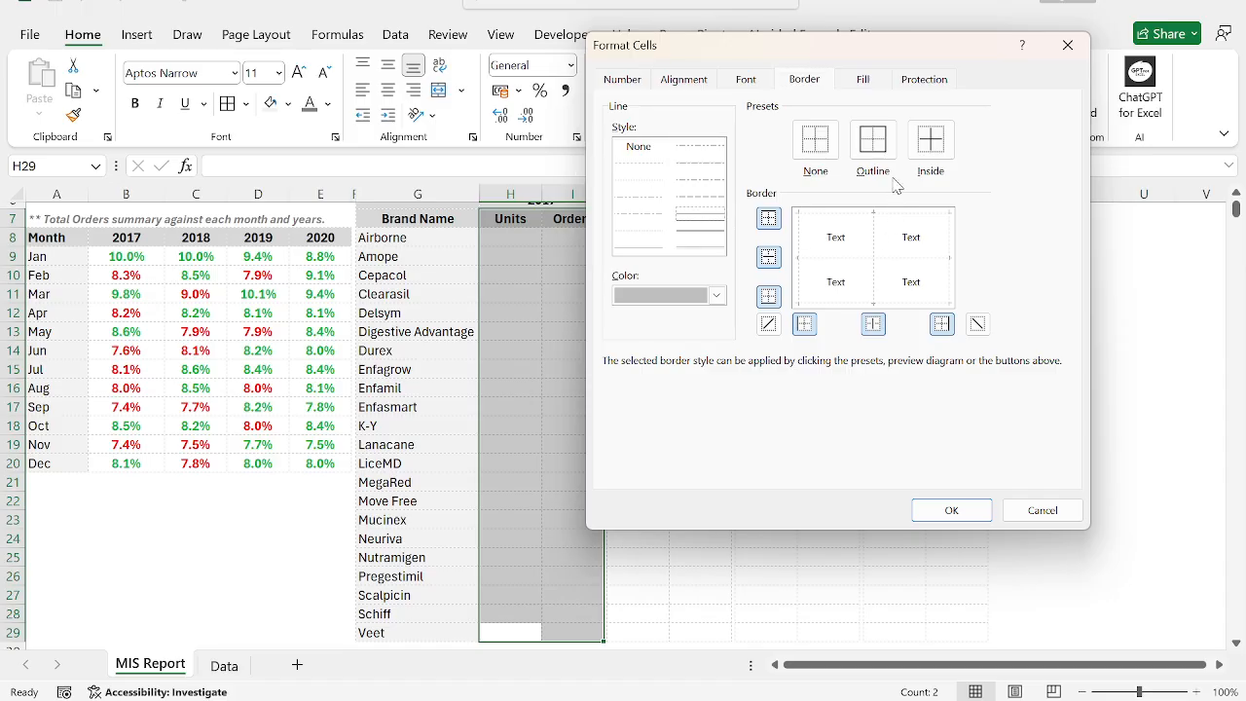
pyautogui.click(874, 146)
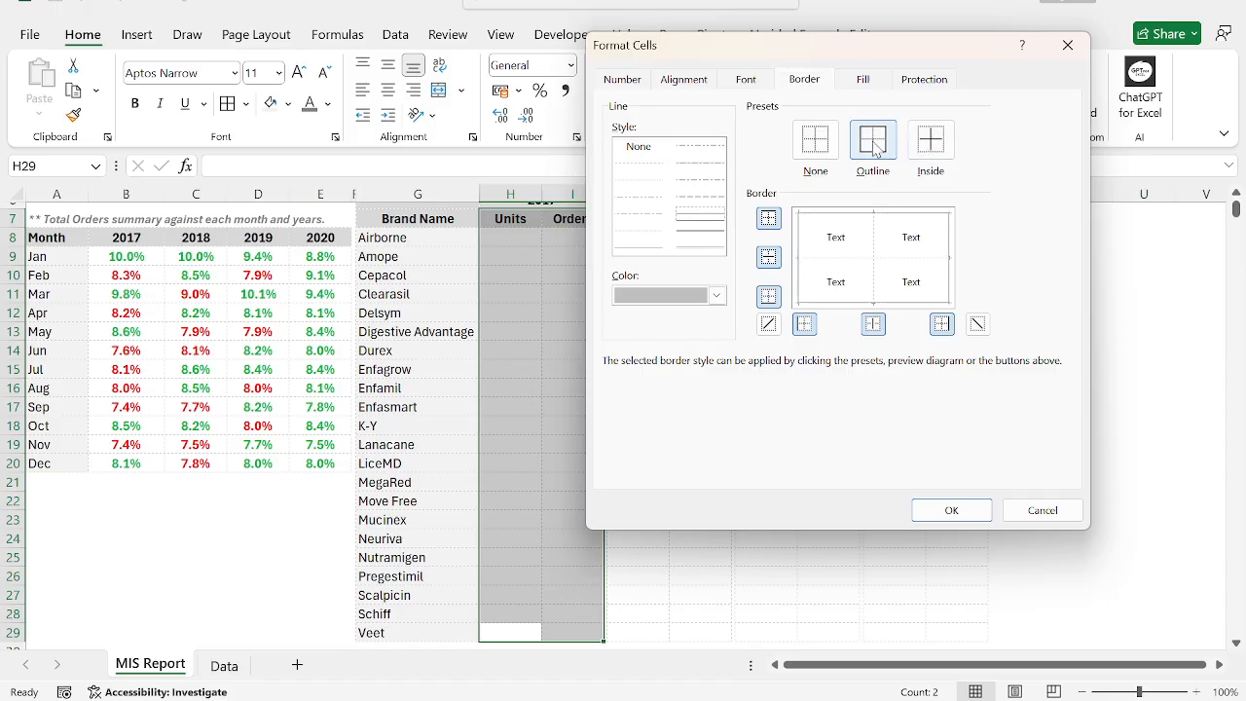
pyautogui.click(966, 508)
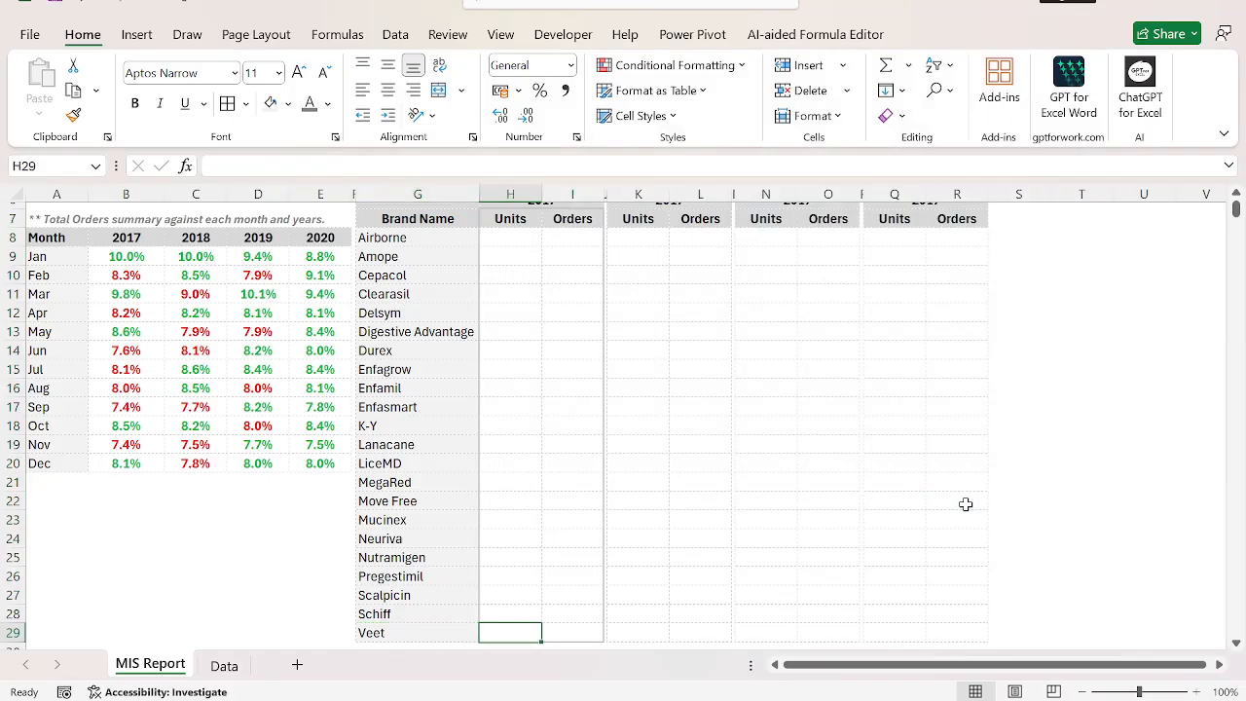
# Repeat the solid grey outline around the second Units and Orders block, K7:L29.
pyautogui.press('Right')
pyautogui.press('Right')
pyautogui.press('Right')
pyautogui.hotkey('shift', 'Right')
pyautogui.hotkey('ctrl', 'shift', 'Up')
pyautogui.press('F4')
pyautogui.press('Right')
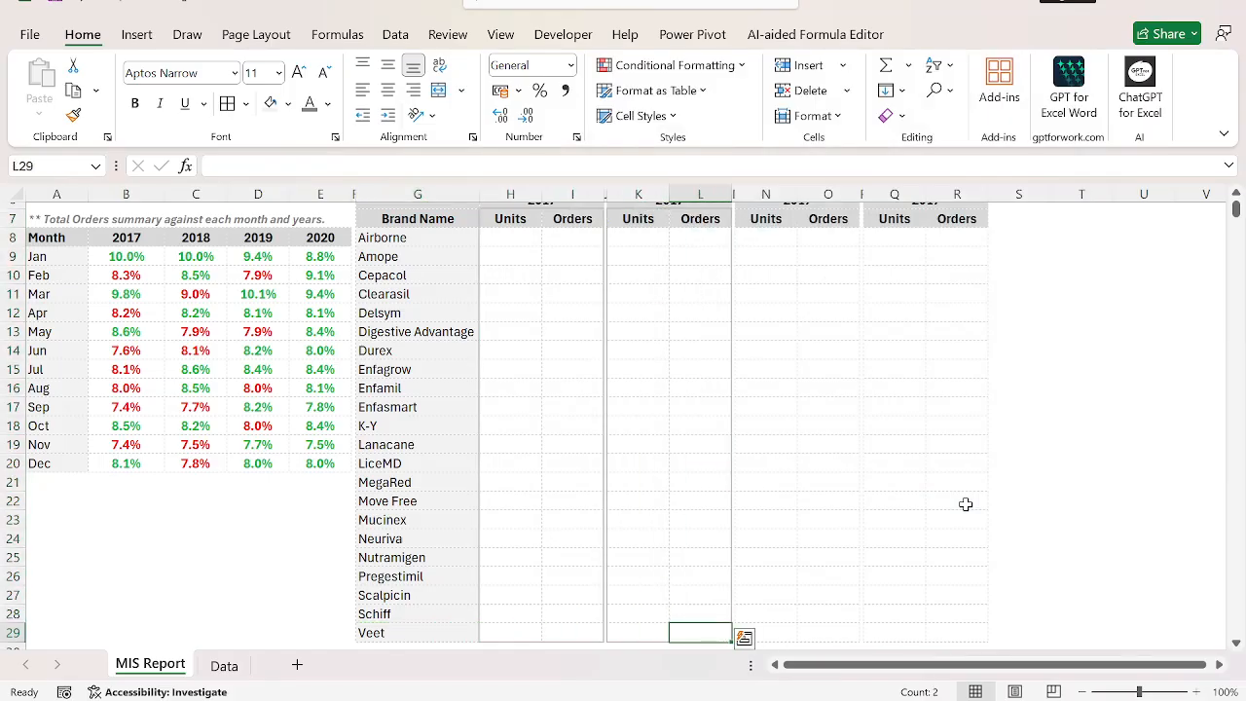
# Repeat the solid grey outline around the third Units and Orders block, N7:O29.
pyautogui.press('Right')
pyautogui.press('Right')
pyautogui.hotkey('shift', 'Right')
pyautogui.hotkey('ctrl', 'shift', 'Up')
pyautogui.press('F4')
pyautogui.press('Right')
pyautogui.press('Right')
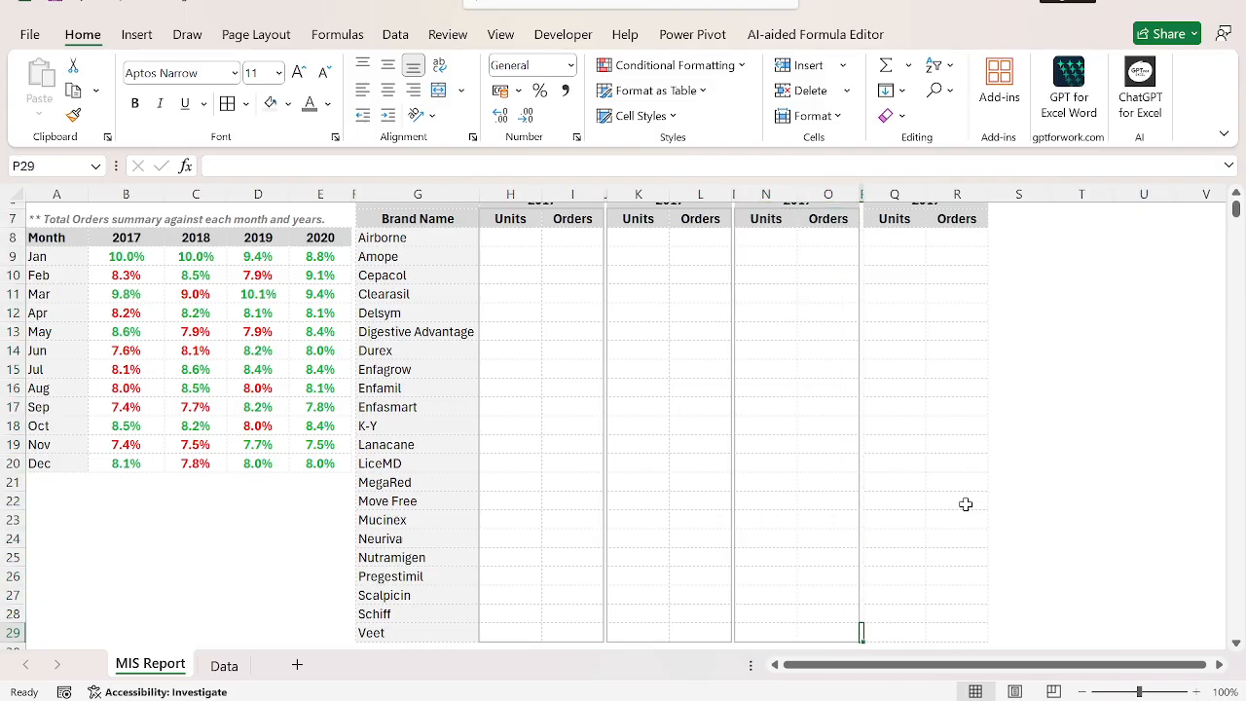
# Repeat the solid grey outline around the fourth Units and Orders block, Q7:R29, and return to cell A1.
pyautogui.press('Right')
pyautogui.hotkey('ctrl', 'shift', 'Right')
pyautogui.hotkey('ctrl', 'shift', 'Left')
pyautogui.hotkey('shift', 'Right')
pyautogui.hotkey('ctrl', 'shift', 'Up')
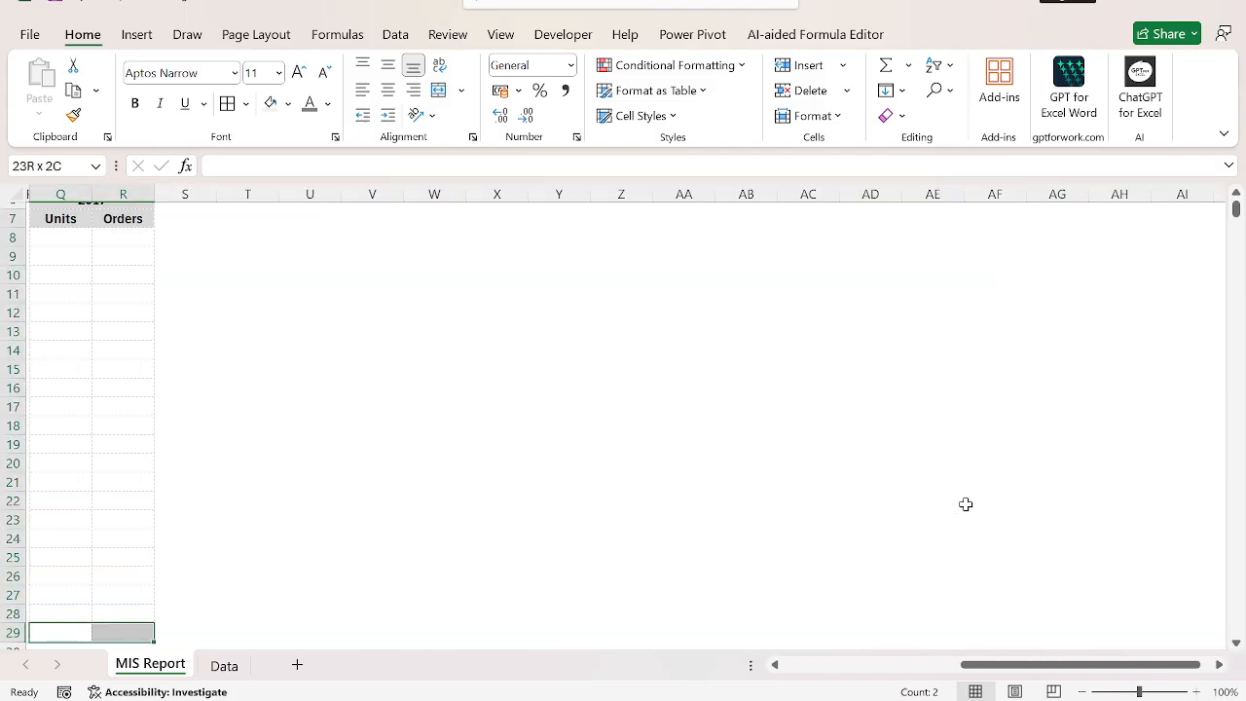
pyautogui.press('F4')
pyautogui.press('Home')
pyautogui.hotkey('ctrl', 'Home')
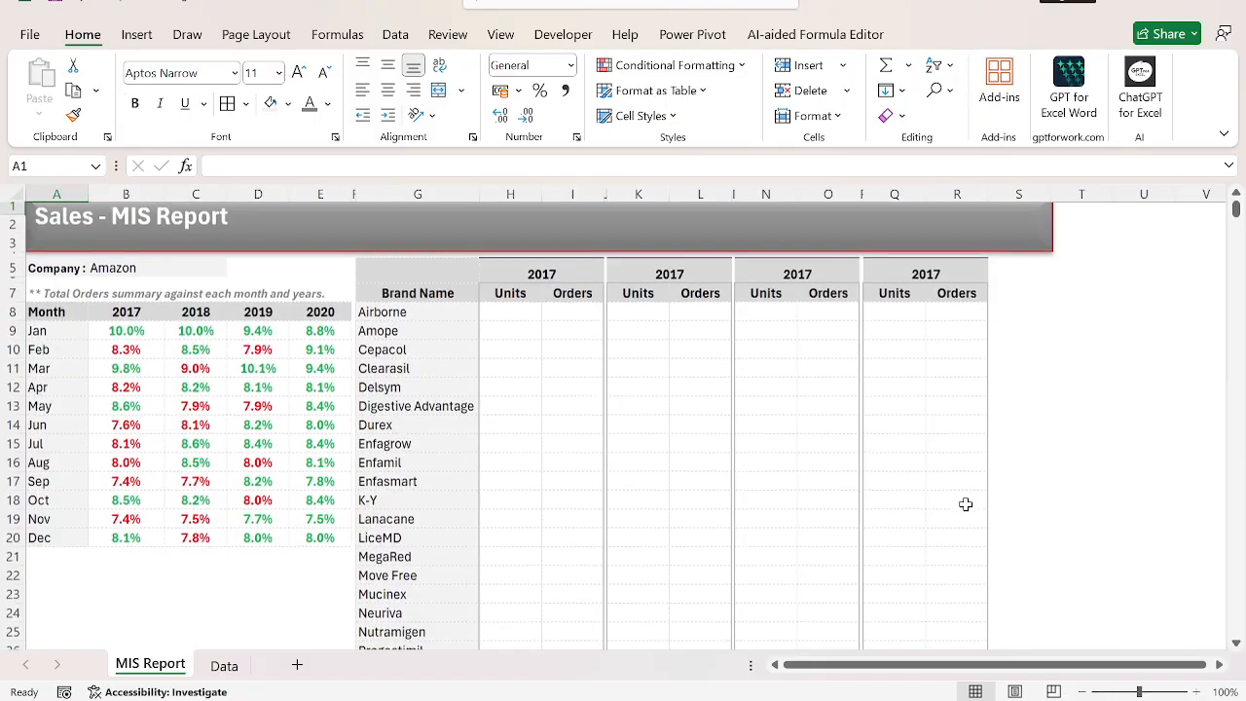
# Repeat the solid grey outline around the first year header block, H5:I7.
pyautogui.press('Down')
pyautogui.press('Down')
pyautogui.press('Right')
pyautogui.press('Right')
pyautogui.press('Right')
pyautogui.press('Down')
pyautogui.press('Right')
pyautogui.press('Right')
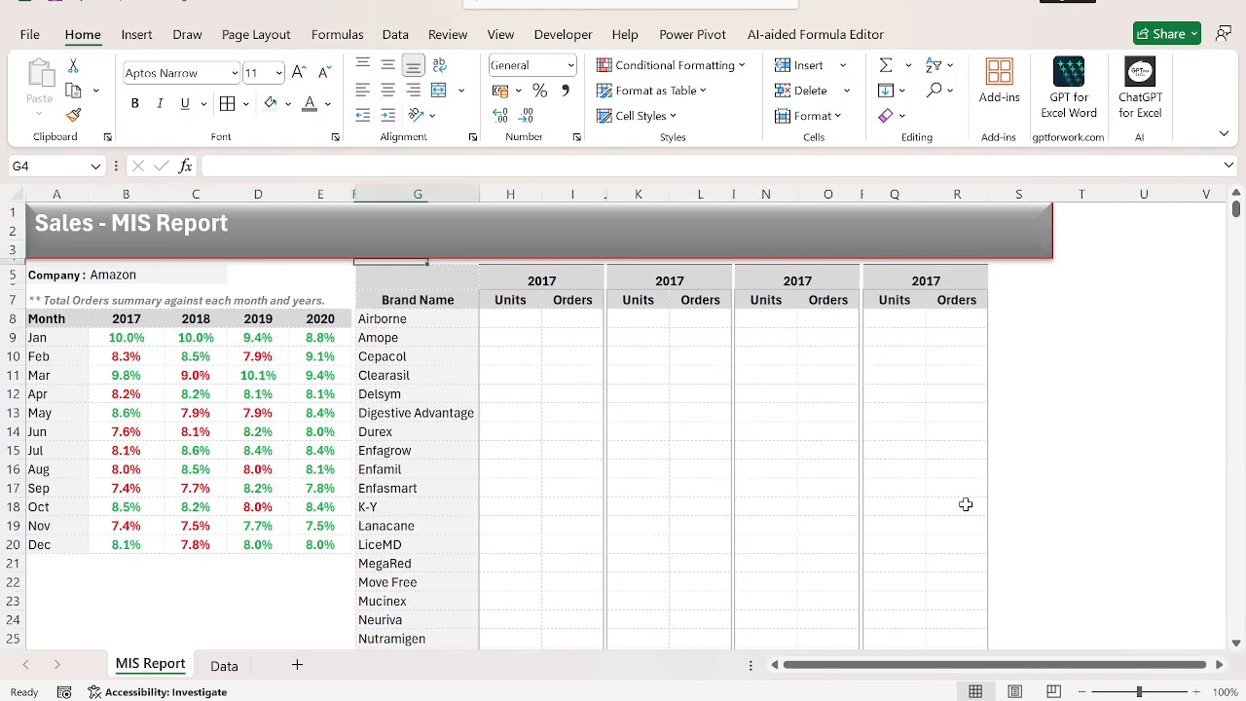
pyautogui.press('Right')
pyautogui.press('Down')
pyautogui.hotkey('shift', 'Down')
pyautogui.press('Right')
pyautogui.press('Right')
pyautogui.press('Right')
pyautogui.press('Right')
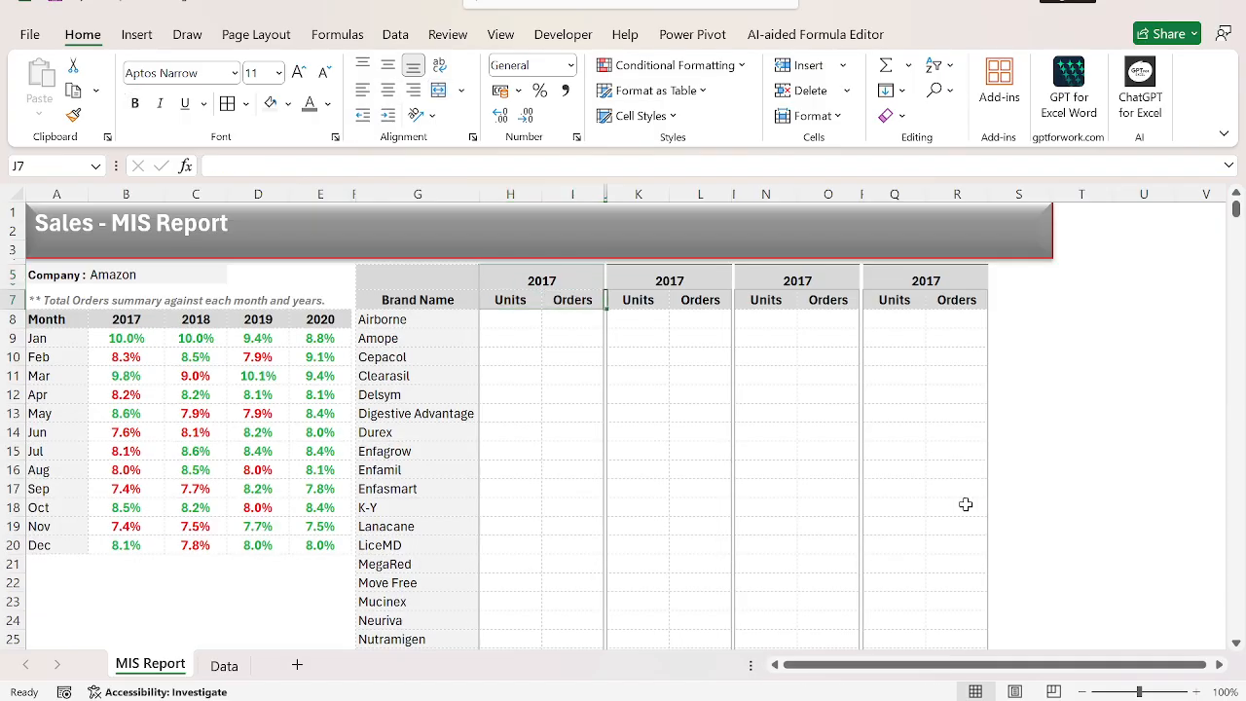
# Repeat the solid grey outline around the remaining year header blocks, K5:L7, N5:O7 and Q5:R7.
pyautogui.hotkey('shift', 'Down')
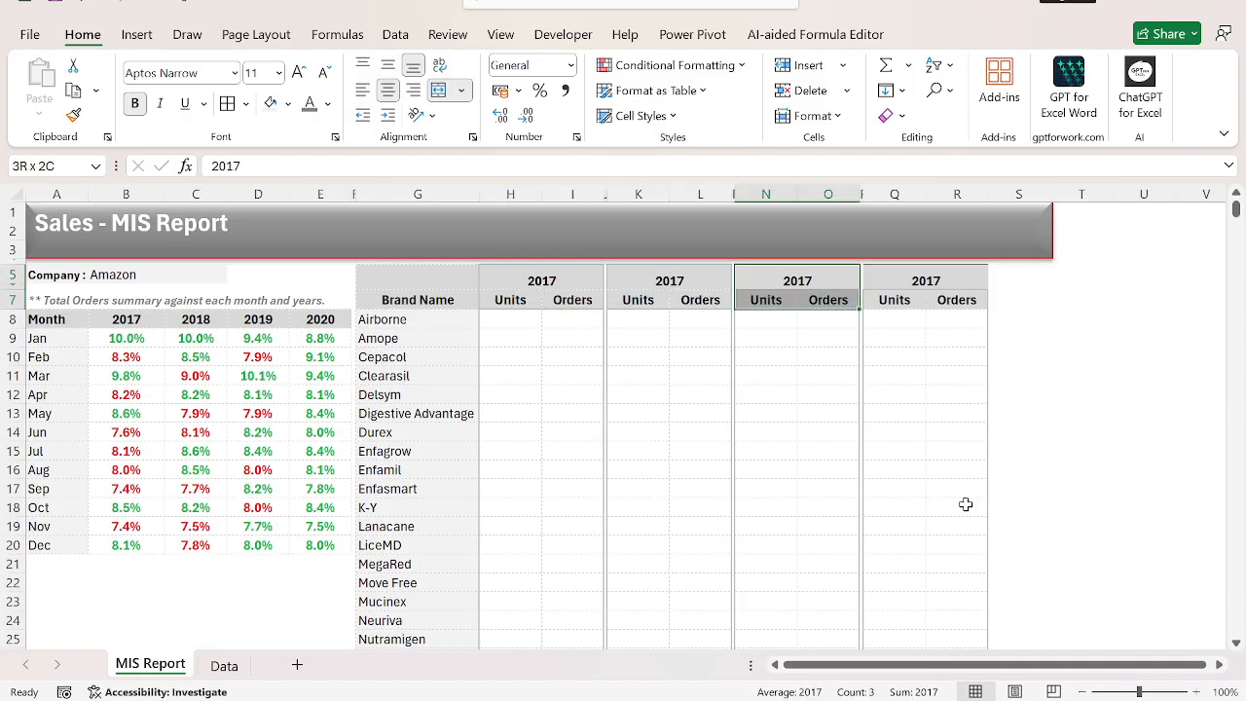
pyautogui.press('Right')
pyautogui.press('Right')
pyautogui.hotkey('shift', 'Down')
# Repeat the solid grey outline around the brand name header cells G5:G7.
pyautogui.press('Left')
pyautogui.press('Left')
pyautogui.press('Left')
pyautogui.press('Left')
pyautogui.press('Left')
pyautogui.press('Left')
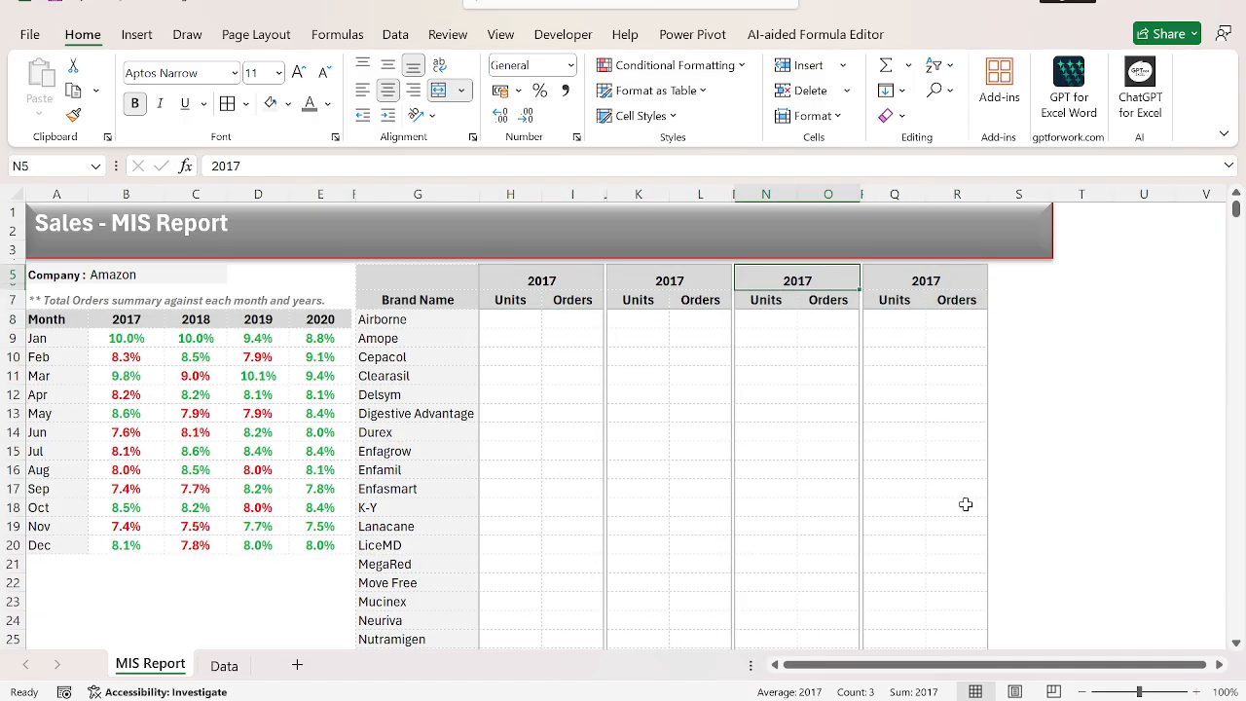
pyautogui.hotkey('shift', 'Down')
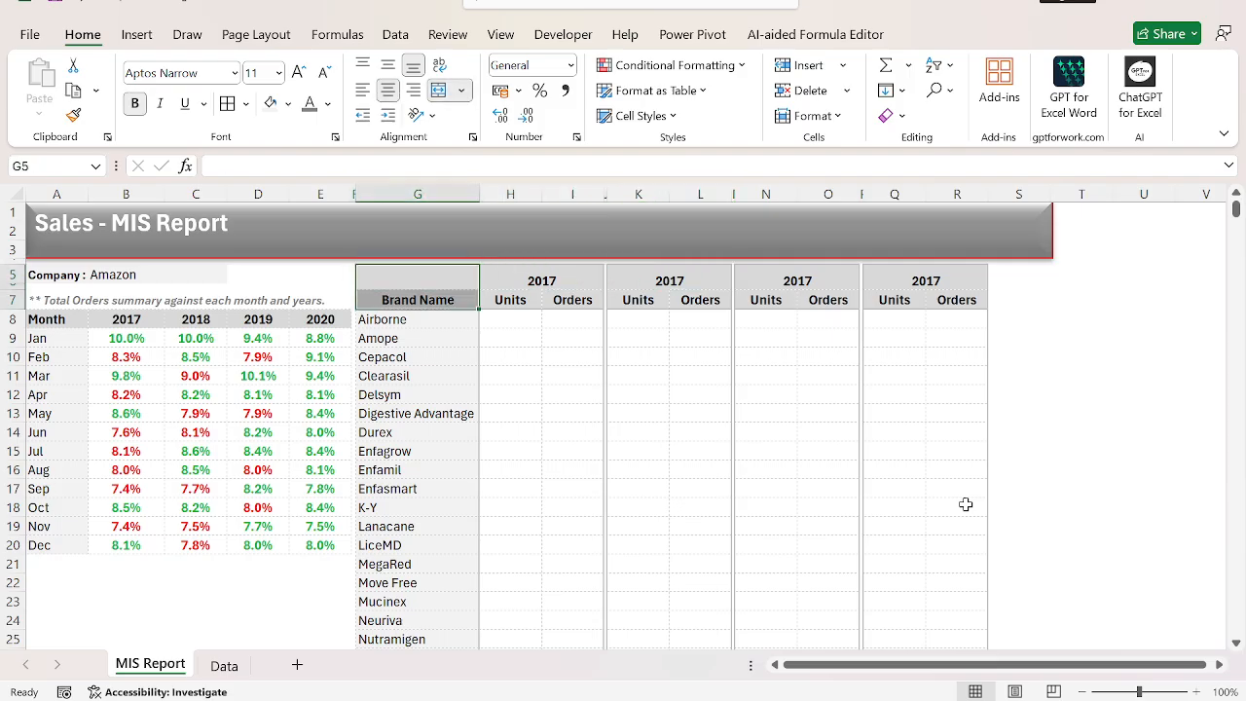
pyautogui.hotkey('alt', 'h')
pyautogui.press('m')
pyautogui.press('c')
pyautogui.press('Right')
pyautogui.press('Home')
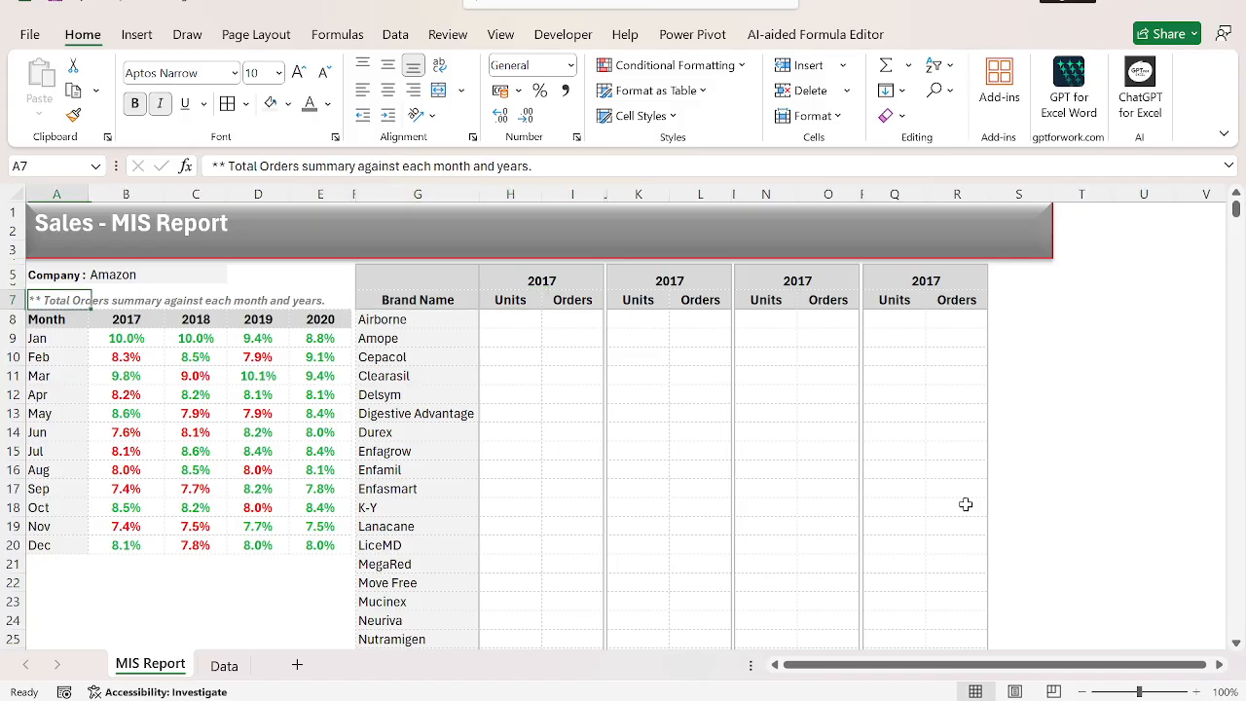
pyautogui.press('Up')
pyautogui.press('Up')
pyautogui.press('Up')
pyautogui.press('Down')
pyautogui.press('Down')
pyautogui.press('Down')
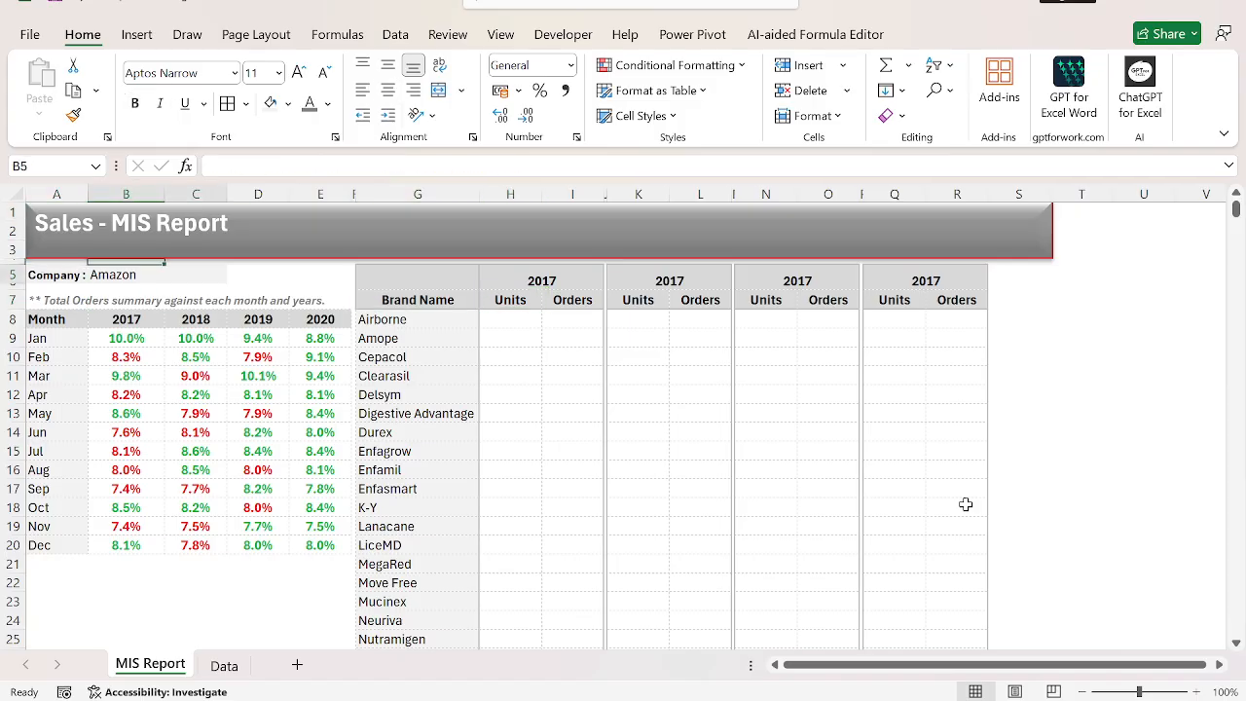
pyautogui.press('Right')
pyautogui.press('Right')
pyautogui.press('Right')
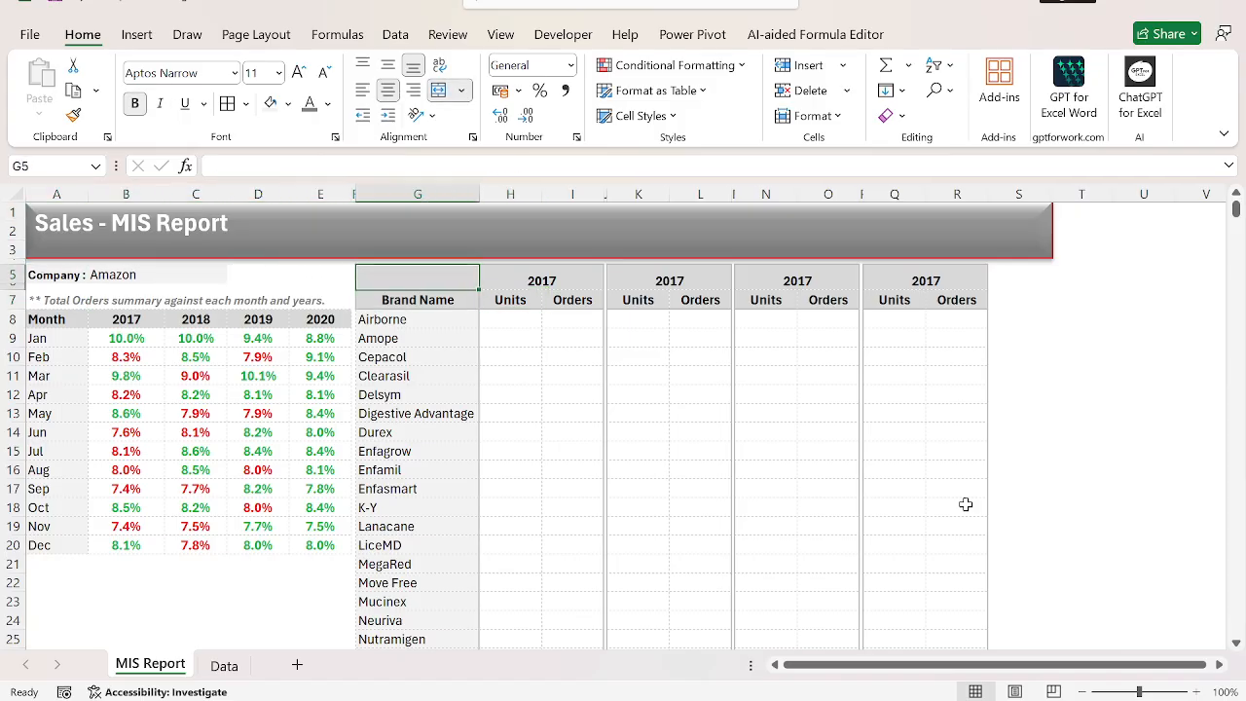
# Start a SUMIFS formula in H8 with the Data sheet's Units column, Data!$F:$F, as the sum range.
pyautogui.press('Right')
pyautogui.press('Down')
pyautogui.press('Down')
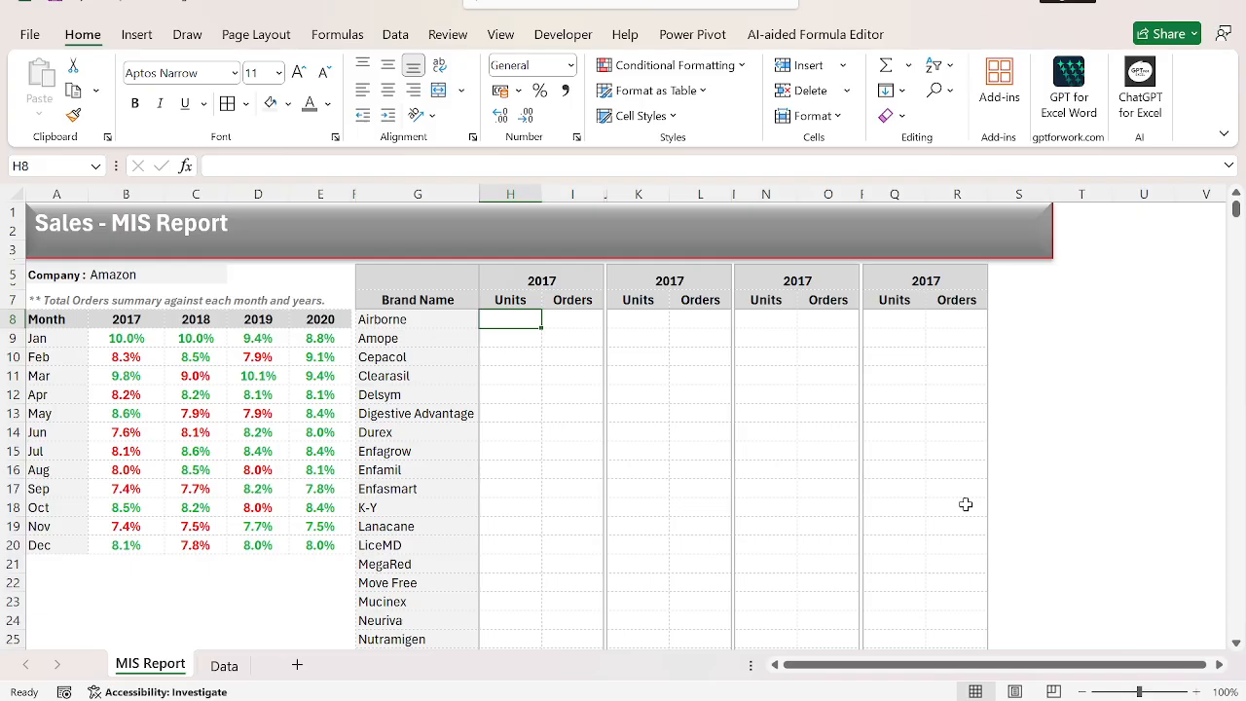
pyautogui.press('Left')
pyautogui.press('Right')
pyautogui.write('=SUMIFS(')
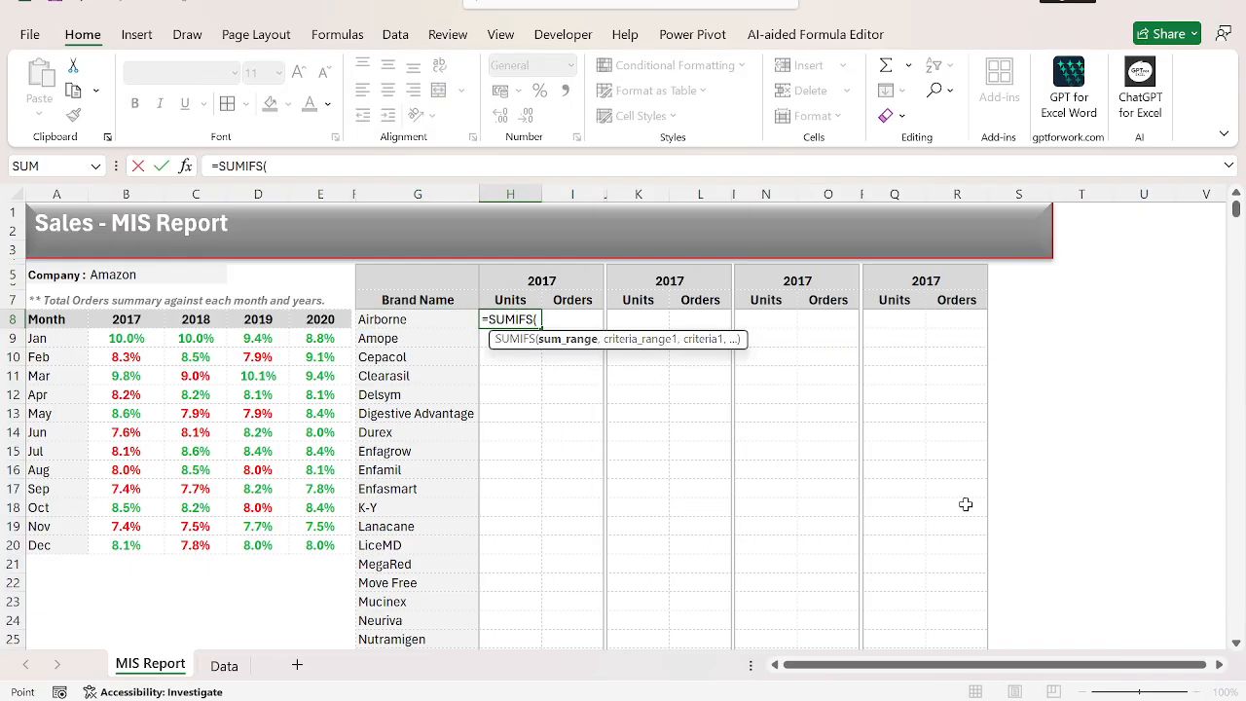
pyautogui.hotkey('ctrl', 'pagedown')
pyautogui.hotkey('ctrl', 'Up')
pyautogui.hotkey('ctrl', 'Right')
pyautogui.press('Left')
pyautogui.press('Left')
pyautogui.press('Left')
pyautogui.press('Left')
pyautogui.hotkey('ctrl', 'space')
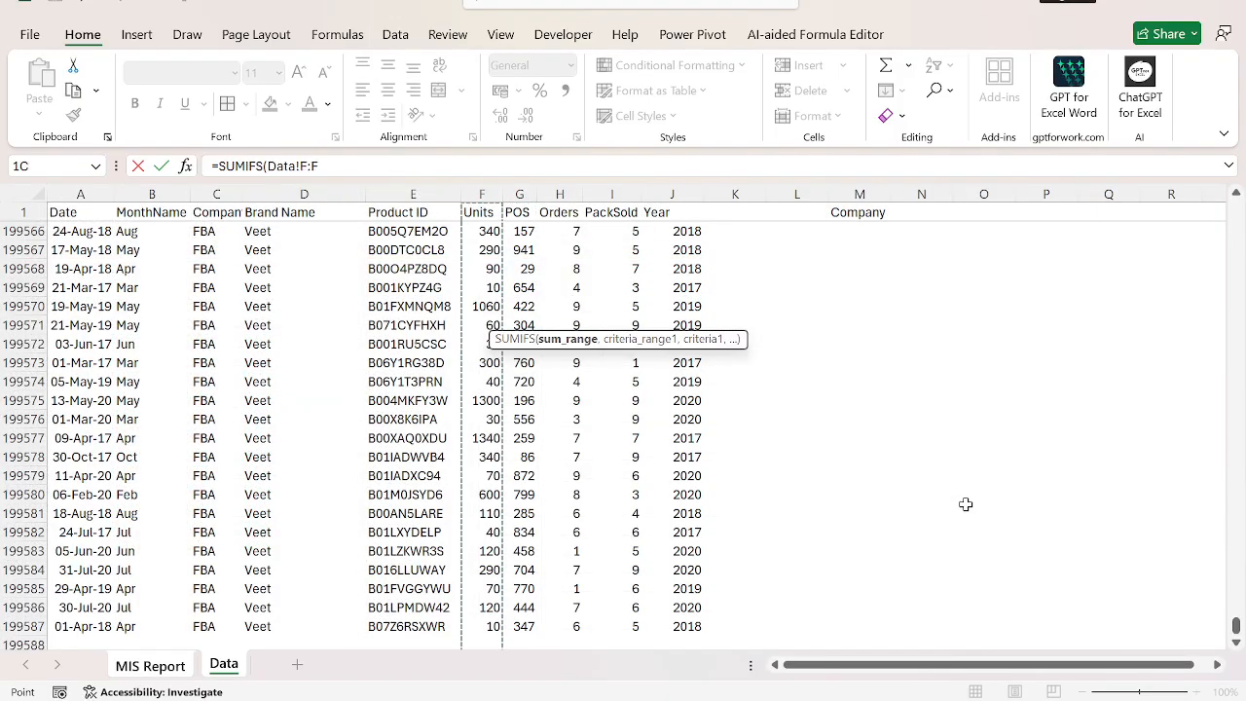
pyautogui.press('F4')
pyautogui.write(',')
# Add the first criterion to the formula, matching the Year column Data!$J:$J to the year header 'MIS Report'!$H$5.
pyautogui.hotkey('ctrl', 'Left')
pyautogui.hotkey('ctrl', 'Right')
pyautogui.hotkey('ctrl', 'space')
pyautogui.press('F4')
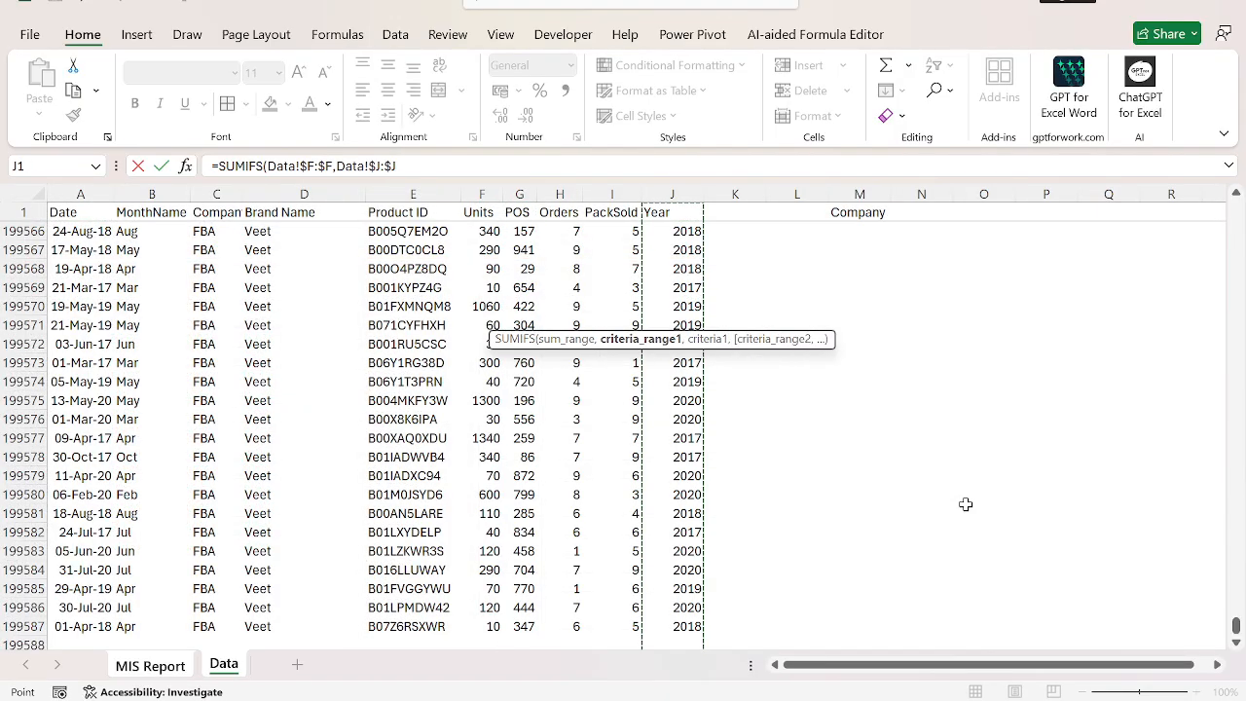
pyautogui.write(',')
pyautogui.hotkey('ctrl', 'pageup')
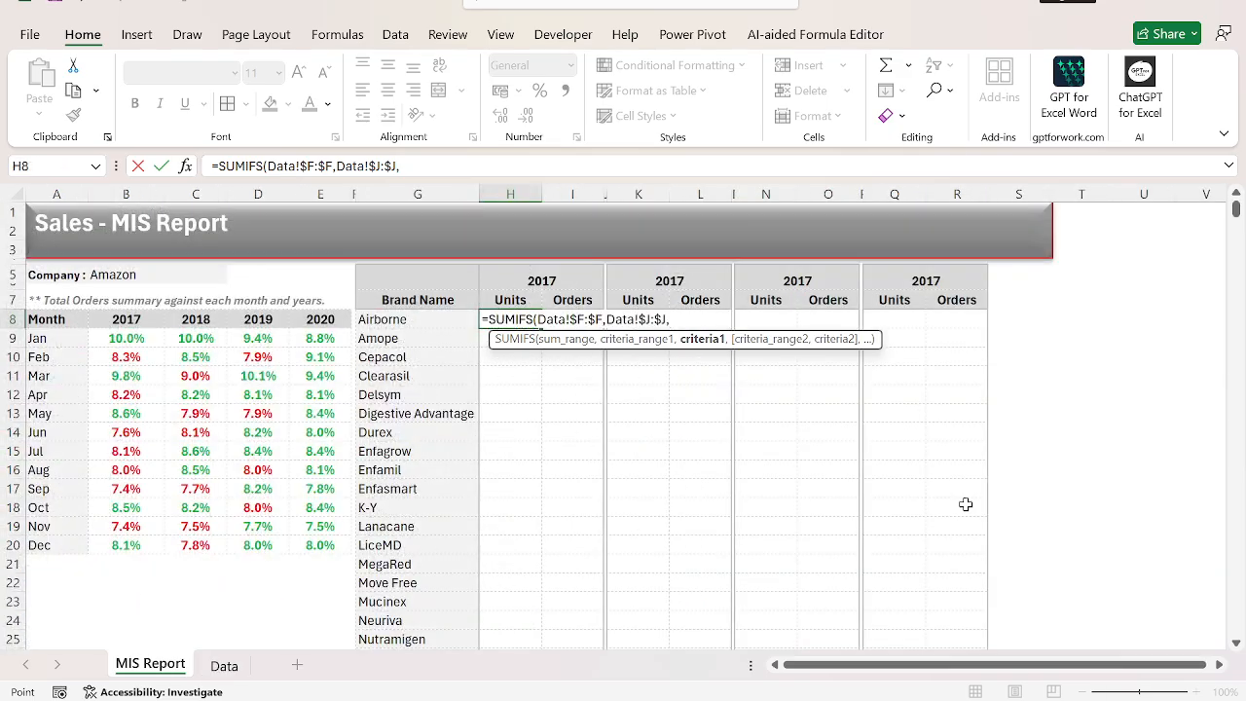
pyautogui.press('Up')
pyautogui.press('Up')
pyautogui.press('F4')
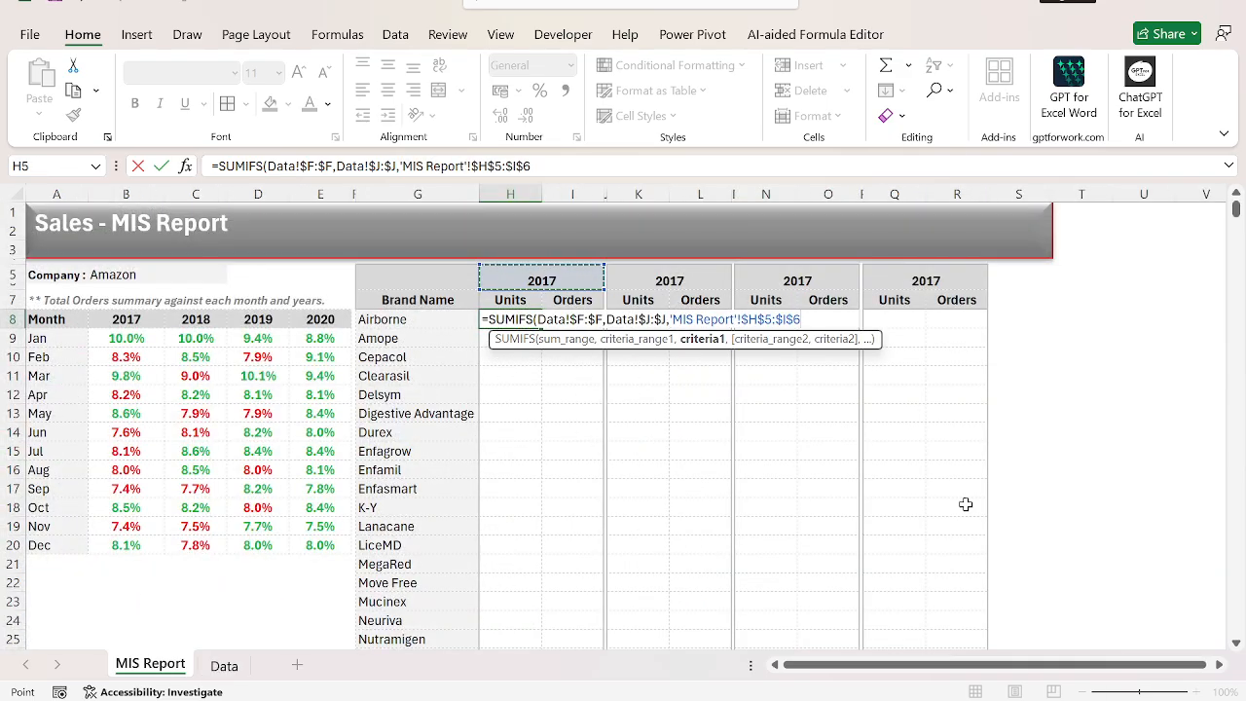
pyautogui.press('BackSpace')
pyautogui.press('BackSpace')
pyautogui.press('BackSpace')
pyautogui.write(',')
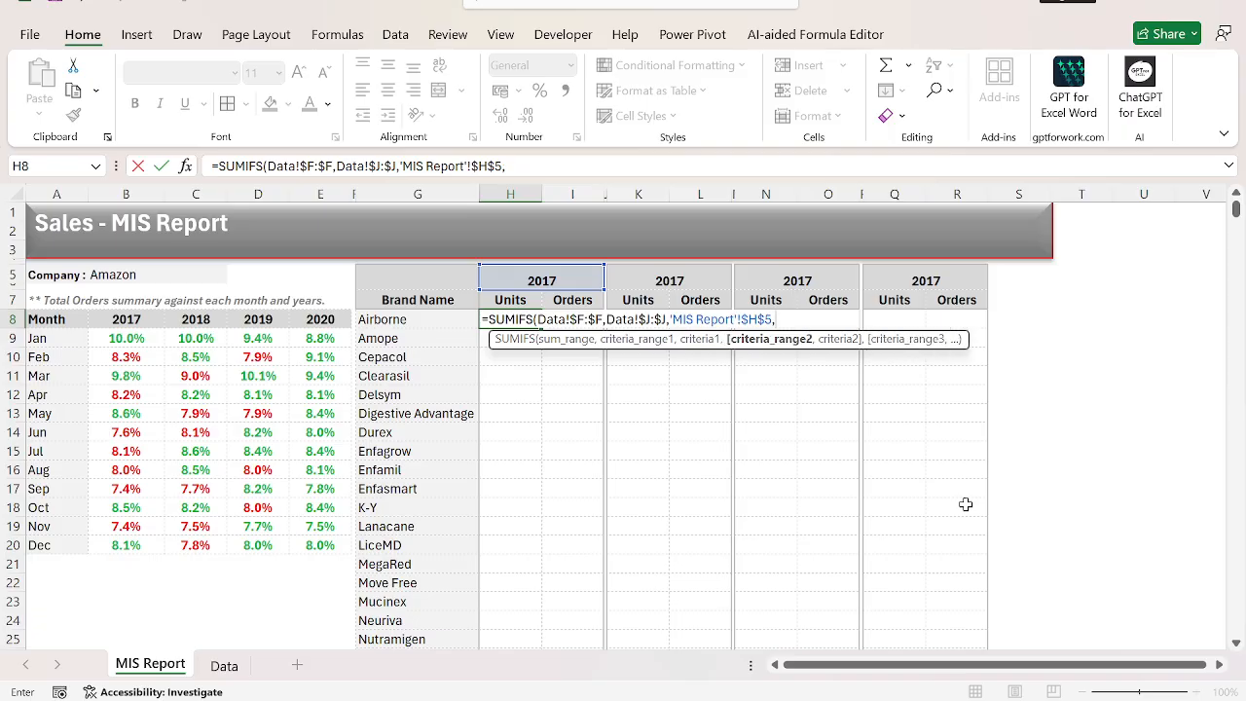
# Add the second criterion to the H8 formula, matching the Brand Name column Data!$D:$D to the brand in 'MIS Report'!$G8.
pyautogui.hotkey('ctrl', 'pagedown')
pyautogui.press('Right')
pyautogui.press('Right')
pyautogui.press('Right')
pyautogui.hotkey('ctrl', 'space')
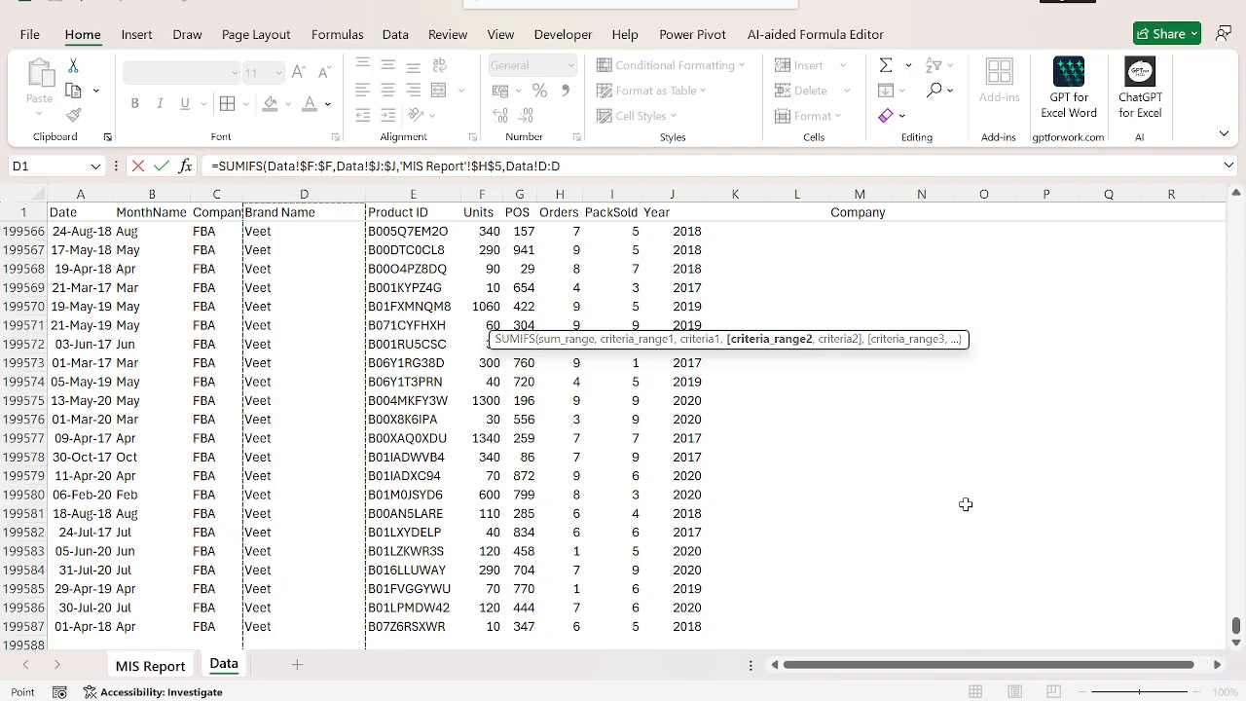
pyautogui.write(',')
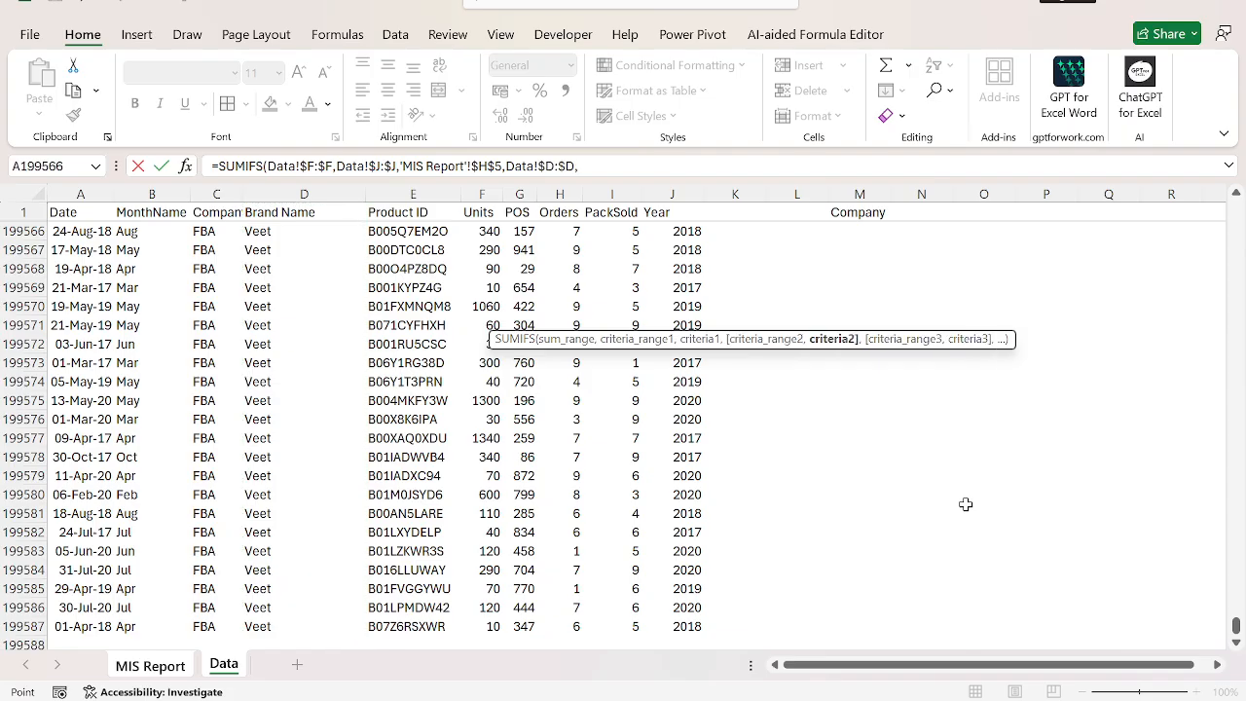
pyautogui.hotkey('ctrl', 'pageup')
pyautogui.press('Left')
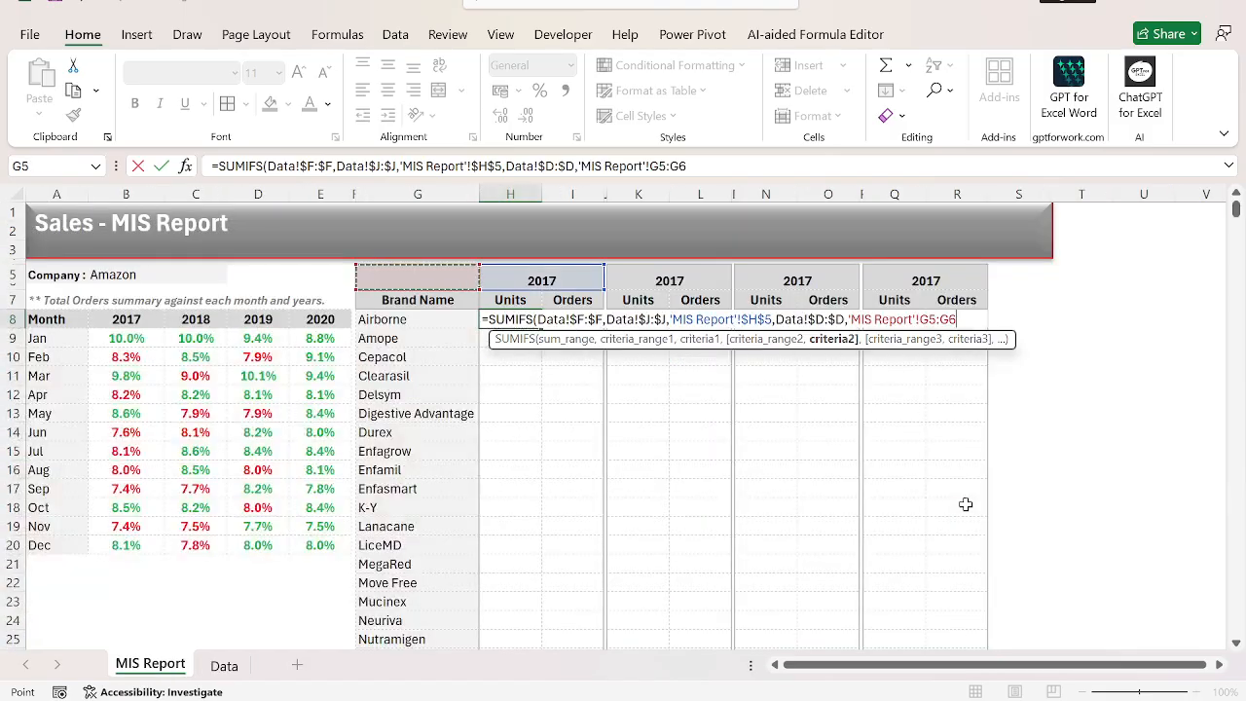
pyautogui.press('Up')
pyautogui.press('Down')
pyautogui.press('F4')
pyautogui.press('F4')
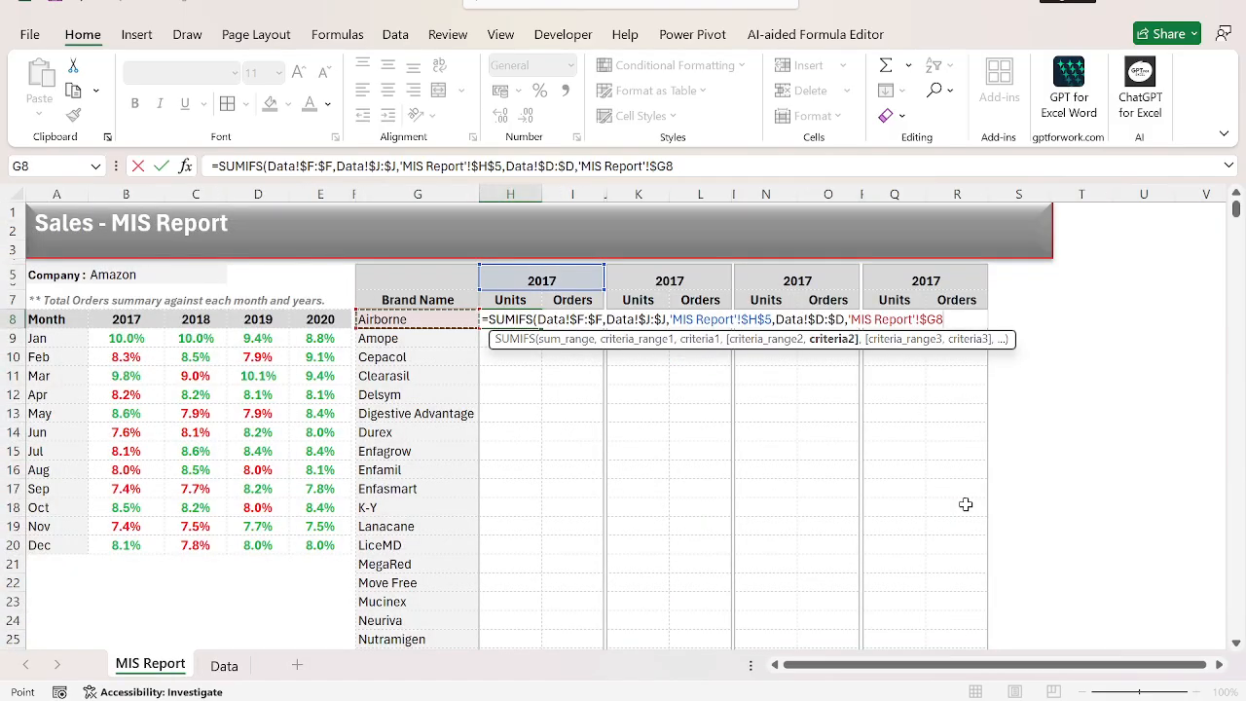
pyautogui.write(',')
# Add the Data sheet's Company column, Data!$C:$C, as the third criteria range of the formula.
pyautogui.hotkey('ctrl', 'pagedown')
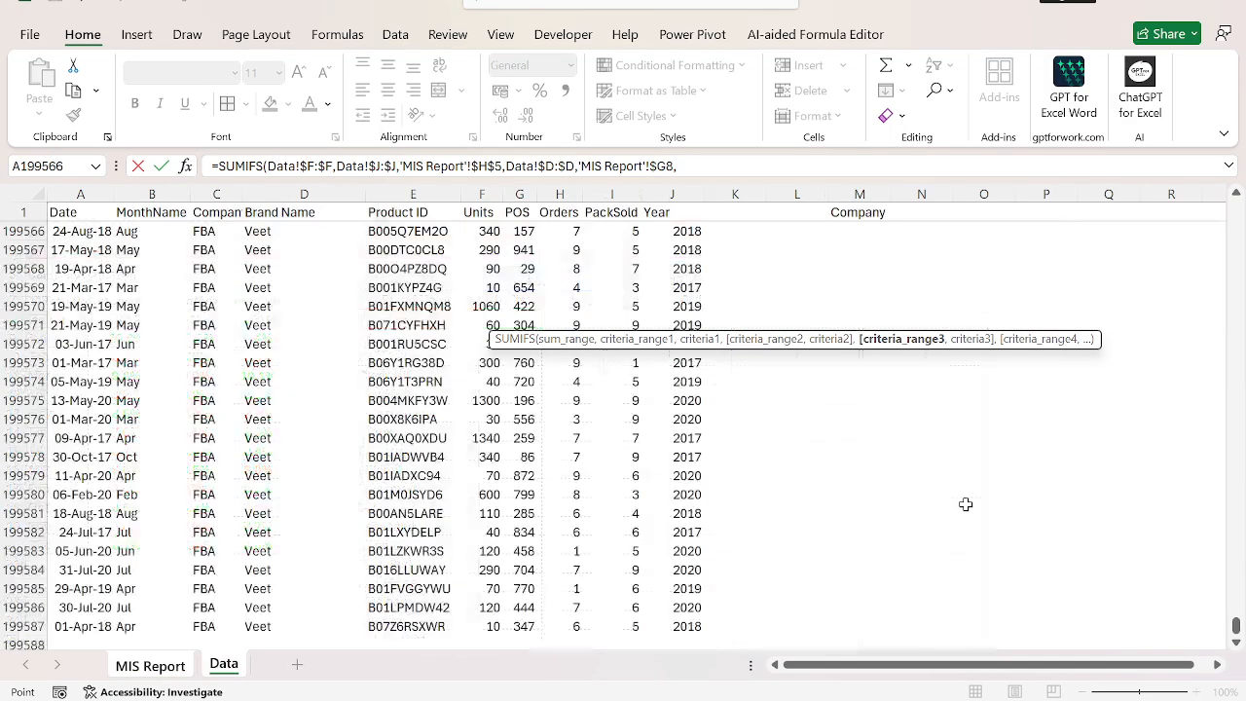
pyautogui.hotkey('ctrl', 'Up')
pyautogui.press('Right')
pyautogui.press('Right')
pyautogui.press('Right')
pyautogui.hotkey('ctrl', 'space')
pyautogui.press('Left')
pyautogui.hotkey('ctrl', 'space')
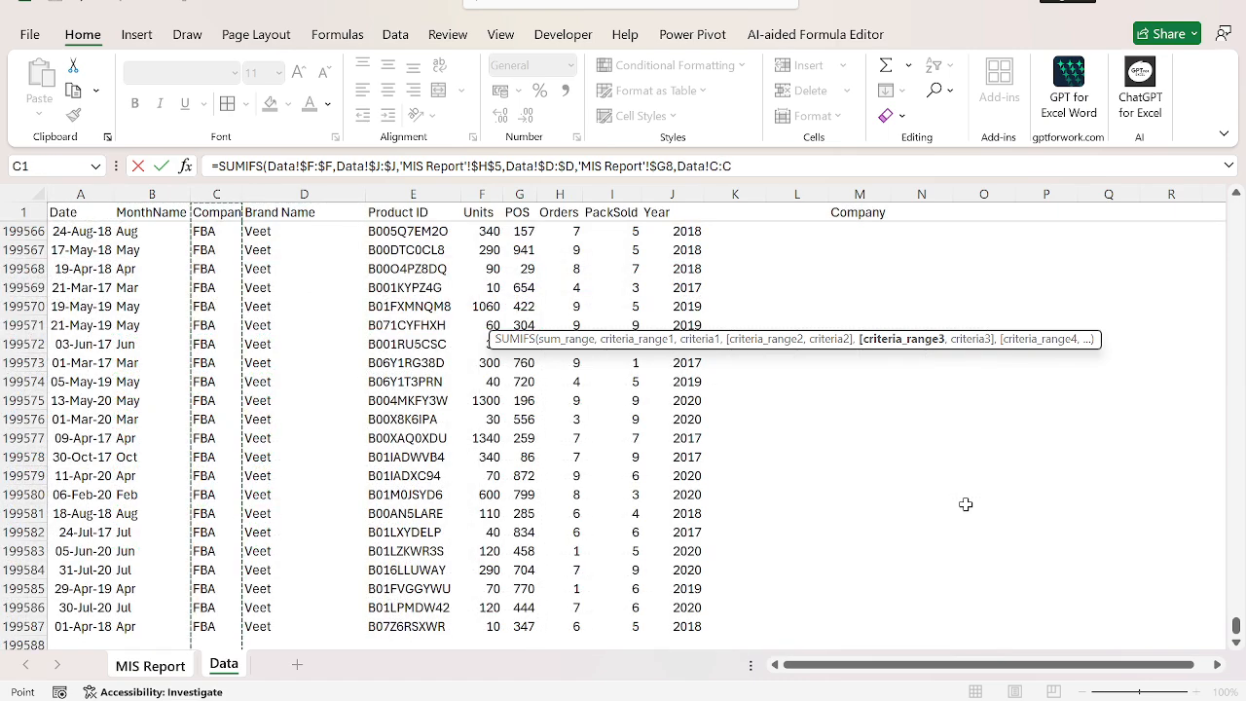
pyautogui.press('F4')
pyautogui.write(',')
# Match the third criterion to the company cell 'MIS Report'!$B$5 and complete the SUMIFS formula in H8.
pyautogui.hotkey('ctrl', 'pageup')
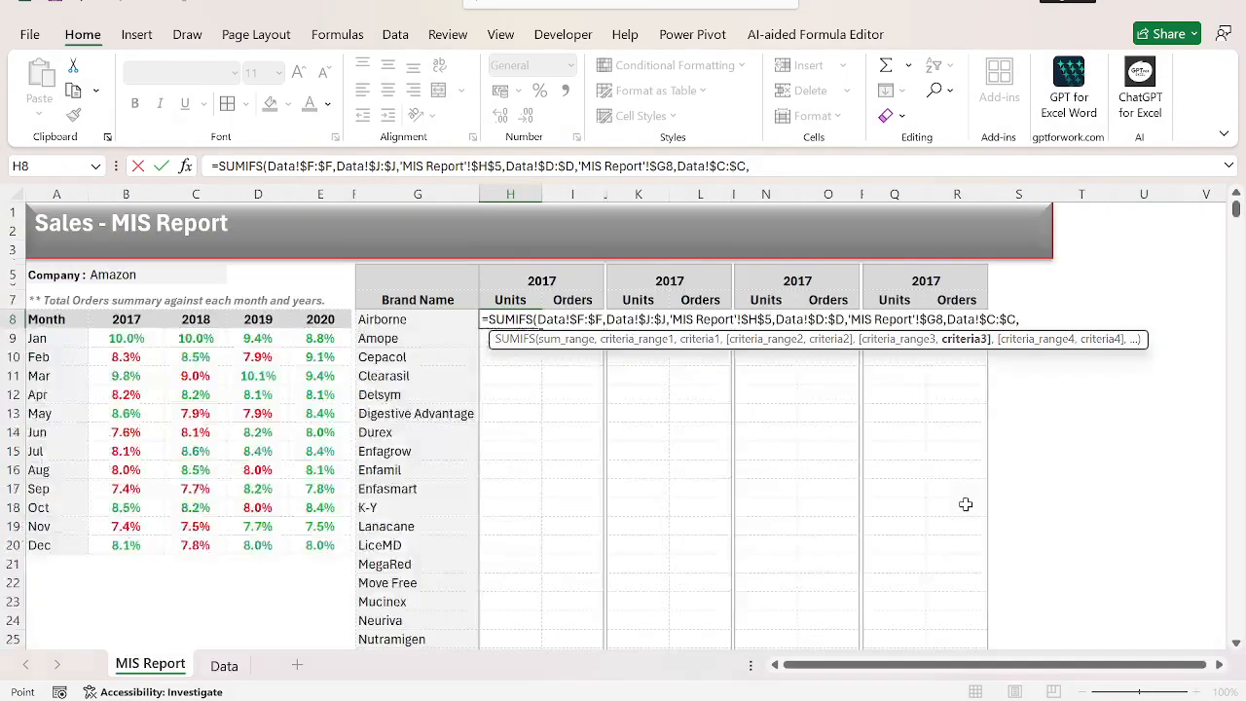
pyautogui.press('Left')
pyautogui.press('Left')
pyautogui.press('Left')
pyautogui.hotkey('ctrl', 'Left')
pyautogui.press('Up')
pyautogui.press('Up')
pyautogui.press('Up')
pyautogui.press('Right')
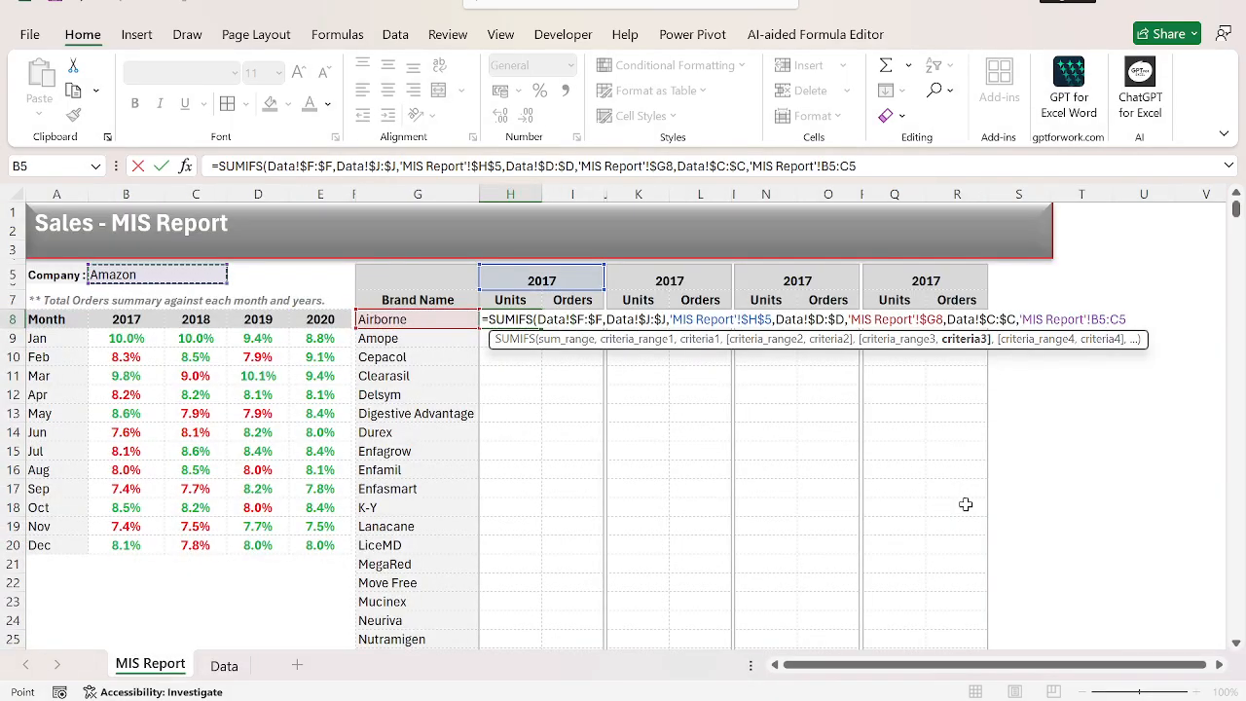
pyautogui.write(':')
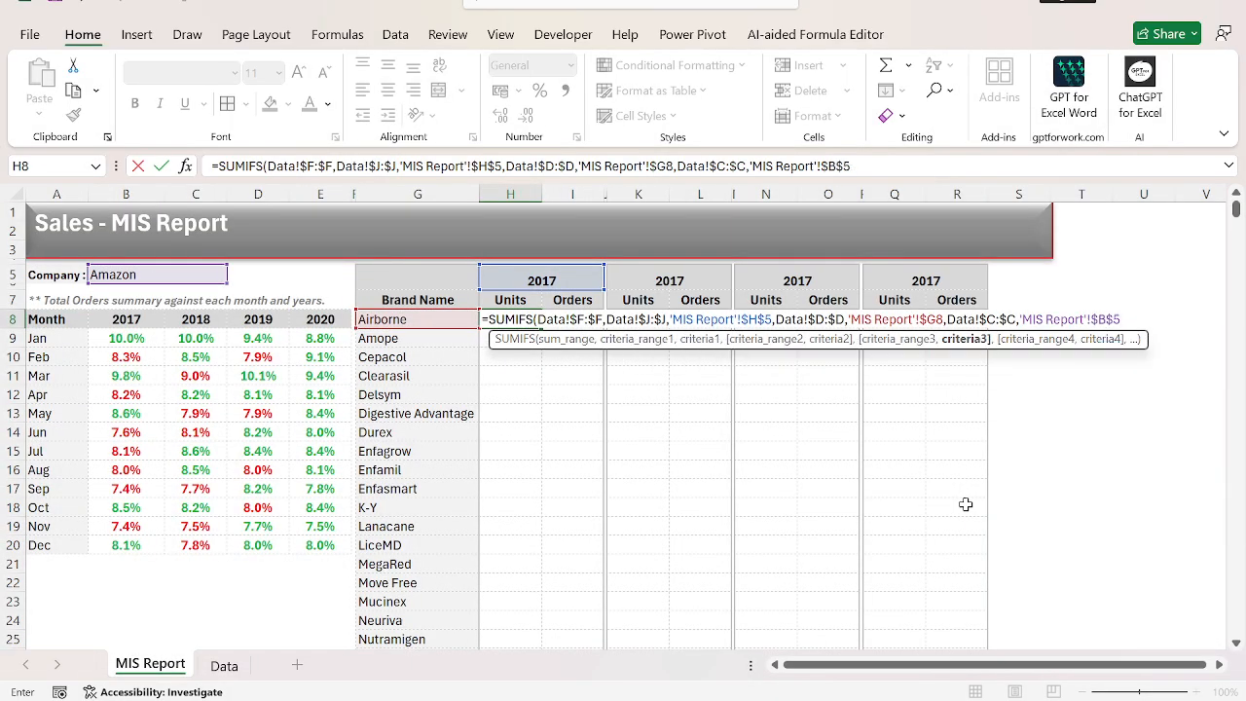
pyautogui.hotkey('ctrl', 'Return')
# Copy the text of the Units formula in H8 and paste it into the Orders cell I8.
pyautogui.press('Left')
pyautogui.press('Left')
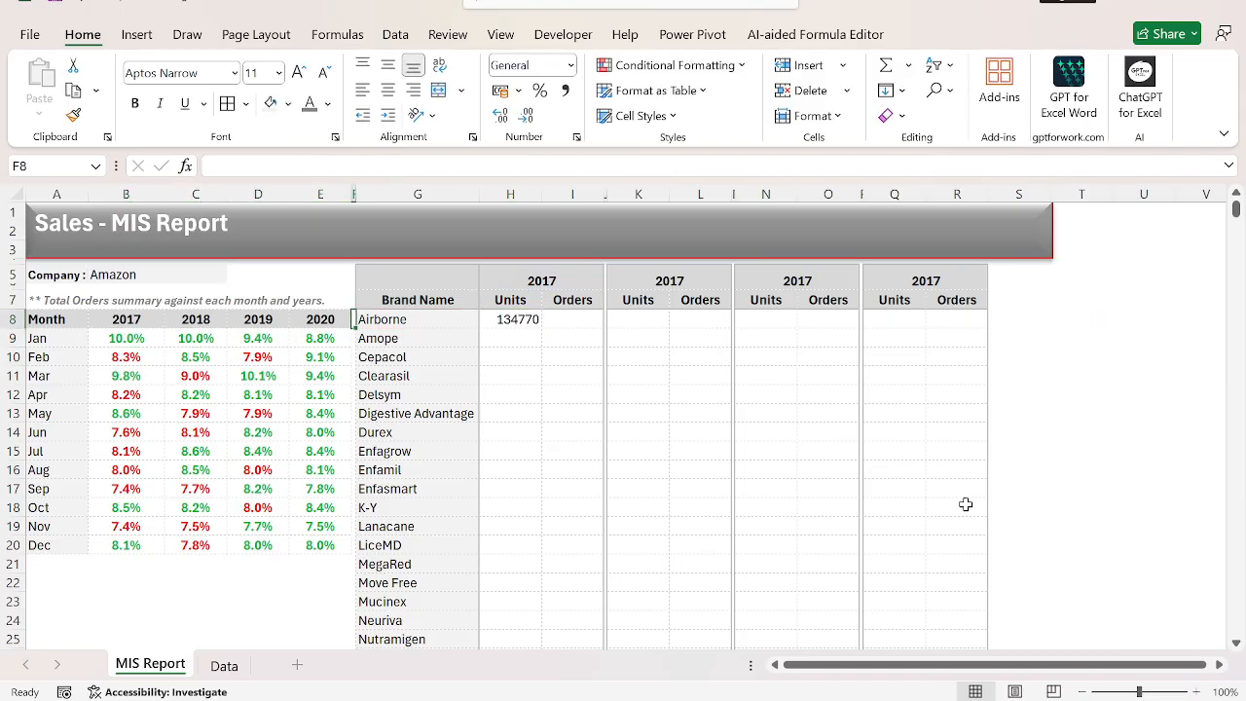
pyautogui.press('Right')
pyautogui.press('Right')
pyautogui.press('F2')
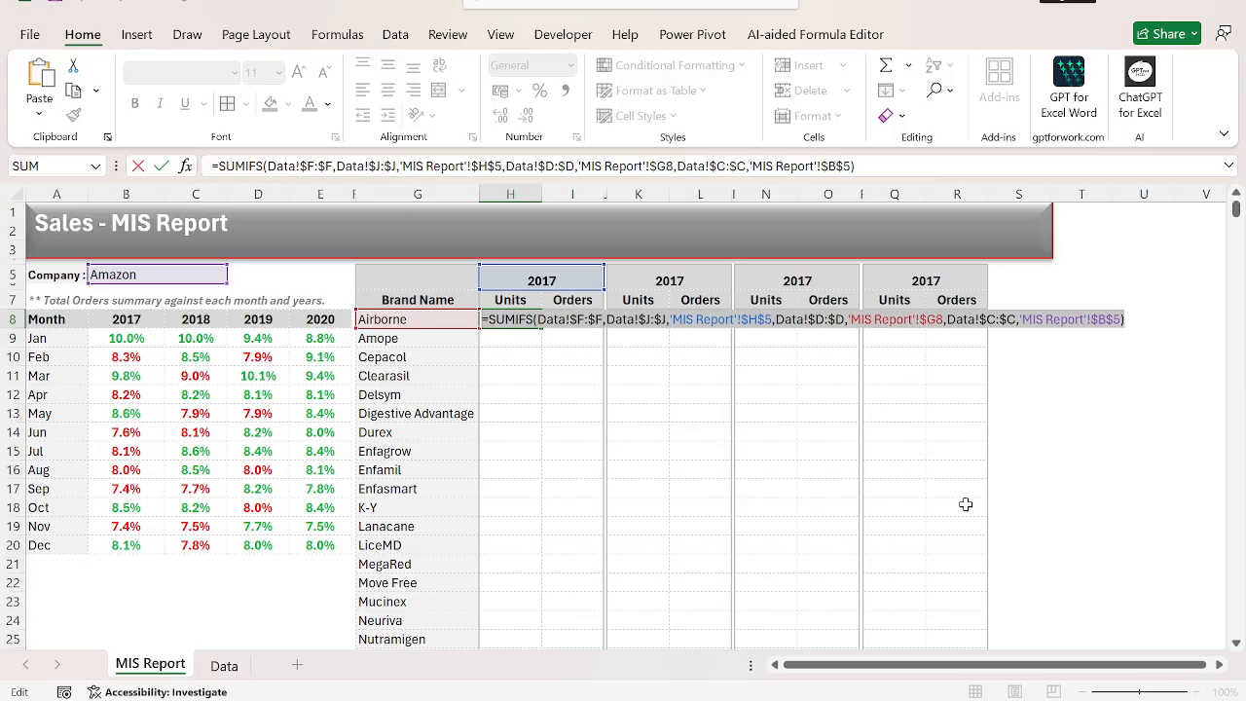
pyautogui.hotkey('ctrl', 'c')
pyautogui.press('Tab')
pyautogui.hotkey('ctrl', 'v')
# Change the sum range of the I8 formula to the Data sheet's Orders column, Data!$H:$H.
pyautogui.hotkey('ctrl', 'pagedown')
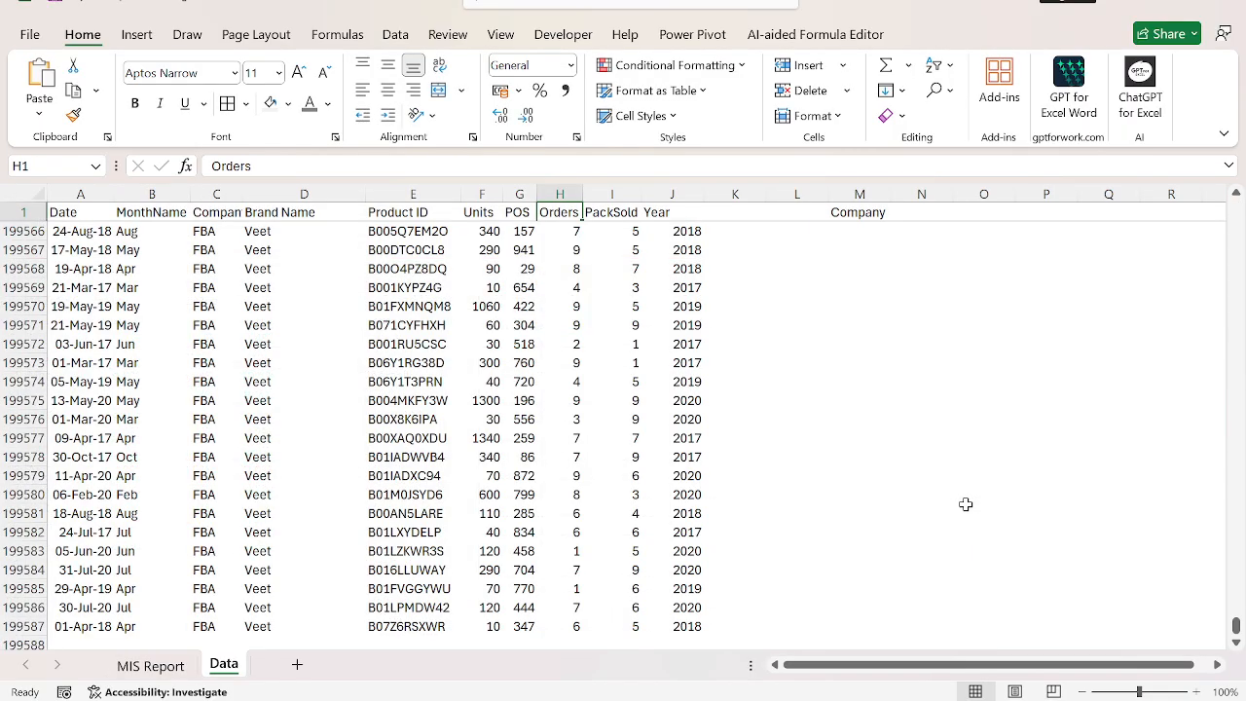
pyautogui.hotkey('ctrl', 'pageup')
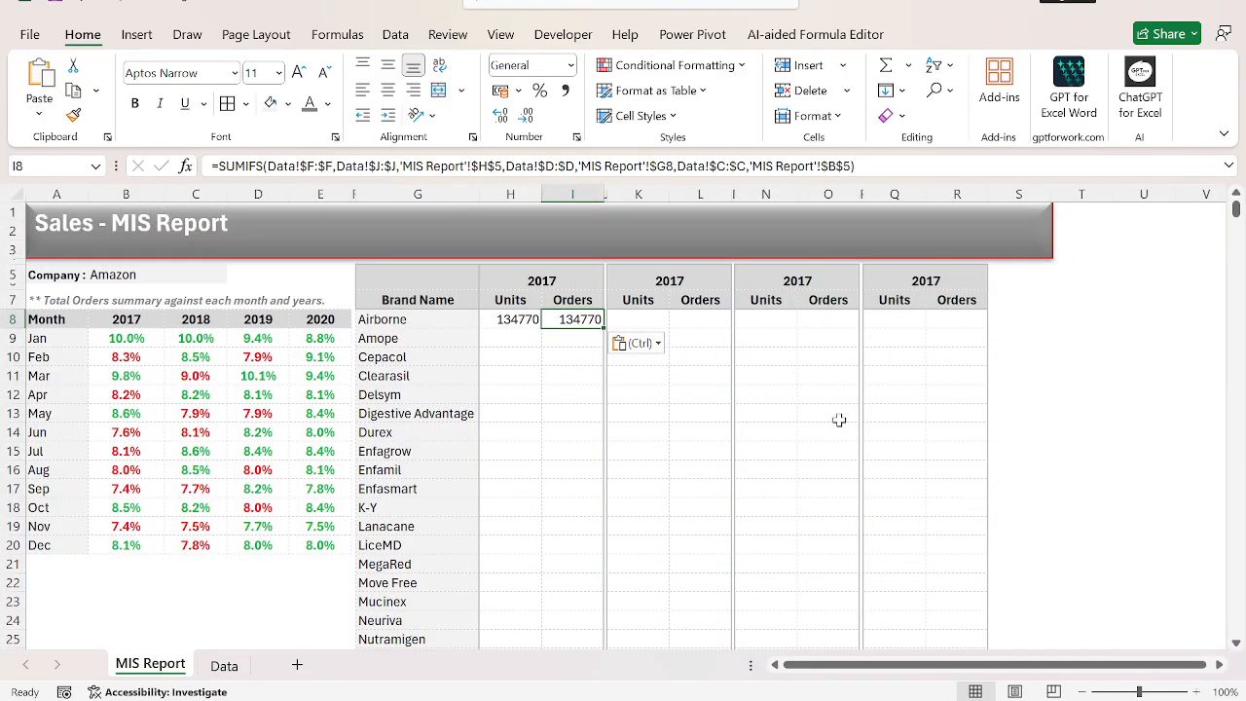
pyautogui.click(321, 167)
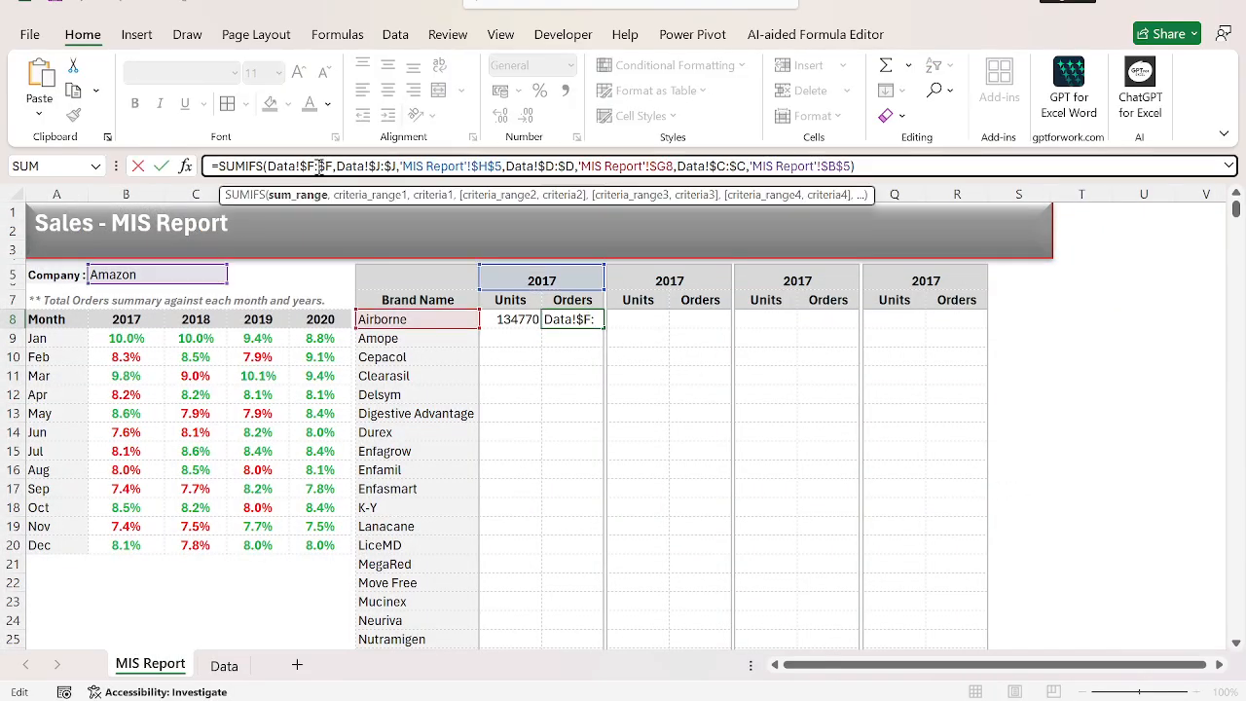
pyautogui.press('BackSpace')
pyautogui.write('h')
pyautogui.press('Return')
# Fill the Units and Orders formulas from H8:I8 down through row 29 for all brands.
pyautogui.hotkey('ctrl', 'Left')
pyautogui.hotkey('ctrl', 'Down')
pyautogui.press('Right')
pyautogui.hotkey('ctrl', 'shift', 'Up')
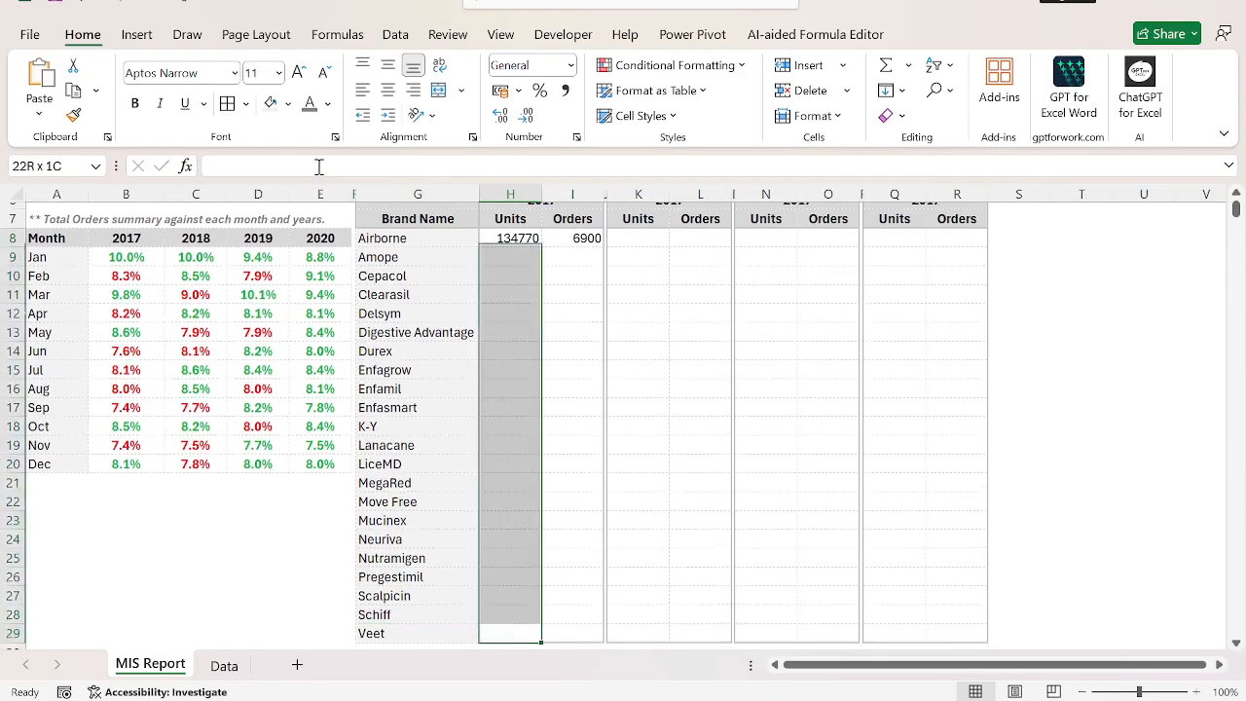
pyautogui.hotkey('shift', 'Right')
pyautogui.hotkey('ctrl', 'd')
pyautogui.hotkey('ctrl', 'Up')
pyautogui.hotkey('ctrl', 'Up')
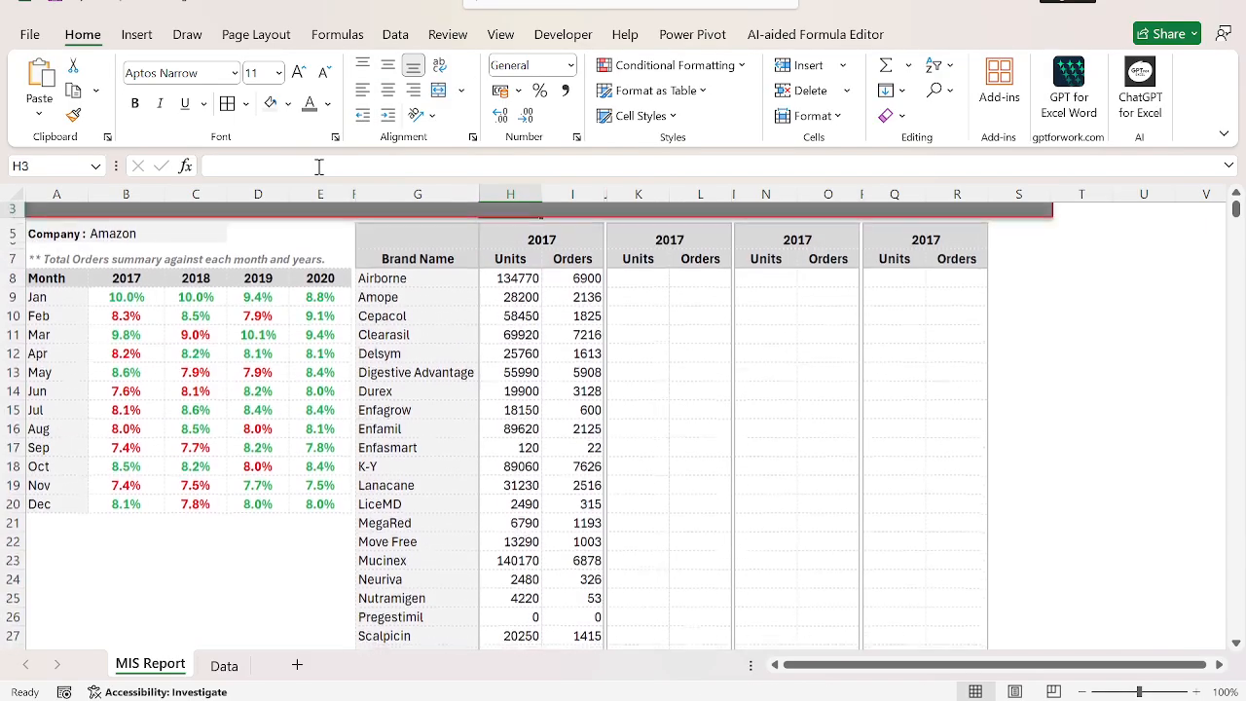
pyautogui.press('Down')
pyautogui.press('Down')
pyautogui.press('Down')
pyautogui.hotkey('ctrl', 'Up')
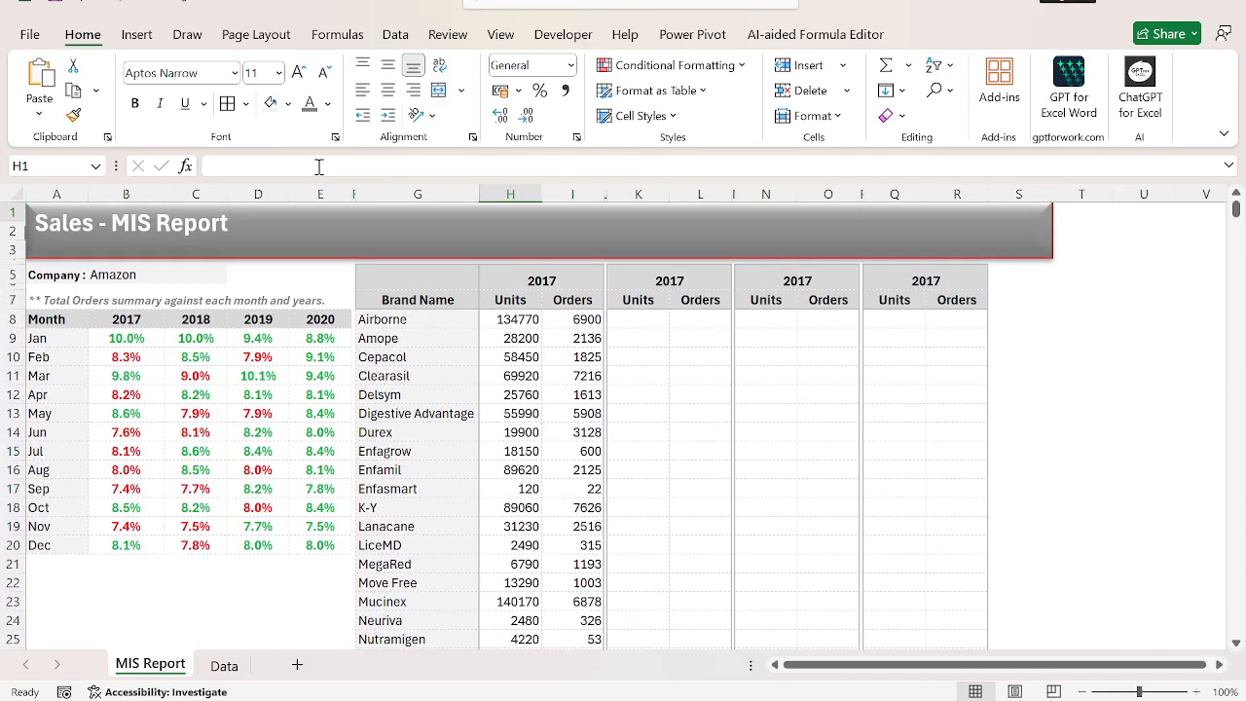
# Copy the 2017 Units and Orders formulas in H8:I29 into the next year block starting at K8.
pyautogui.press('Down')
pyautogui.press('Down')
pyautogui.press('Down')
pyautogui.press('Down')
pyautogui.press('Down')
pyautogui.press('Down')
pyautogui.press('Down')
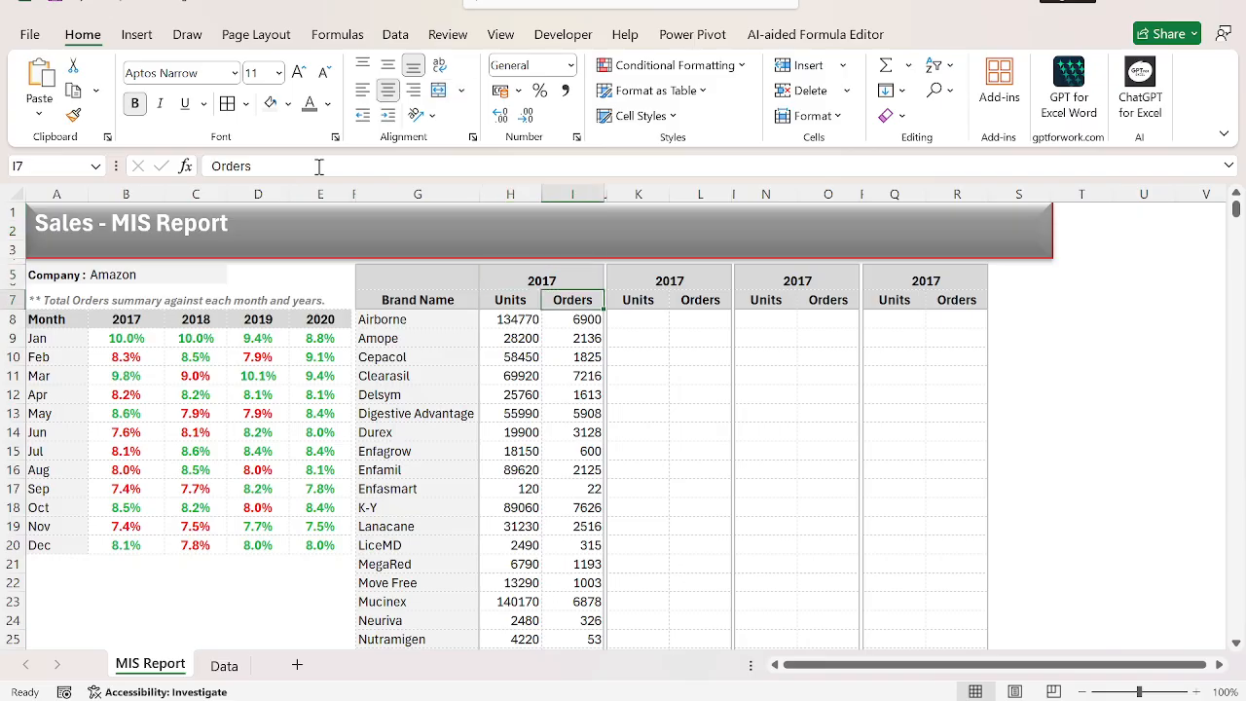
pyautogui.hotkey('ctrl', 'shift', 'Right')
pyautogui.hotkey('ctrl', 'shift', 'Down')
pyautogui.hotkey('ctrl', 'c')
pyautogui.press('Up')
pyautogui.press('Right')
pyautogui.press('Right')
pyautogui.press('Down')
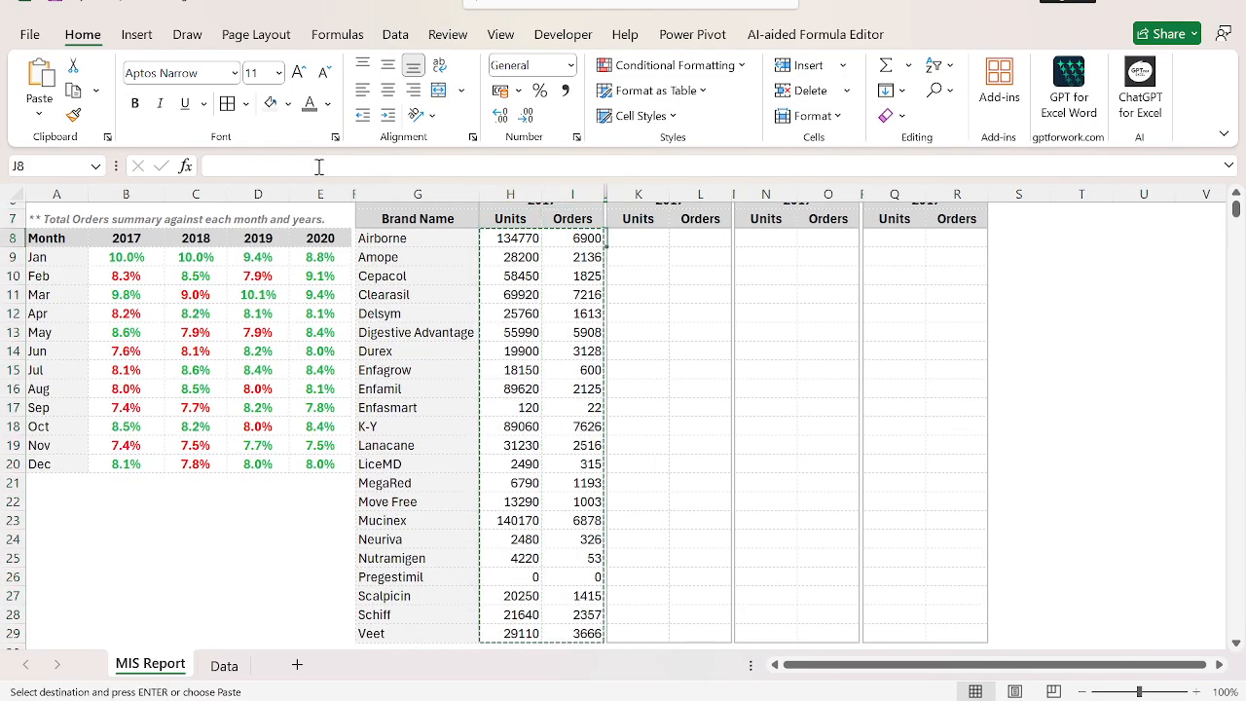
pyautogui.press('Right')
pyautogui.hotkey('ctrl', 'v')
# Set the second block's year header in K5 to 2018.
pyautogui.press('Up')
pyautogui.press('Up')
pyautogui.press('Up')
pyautogui.press('Up')
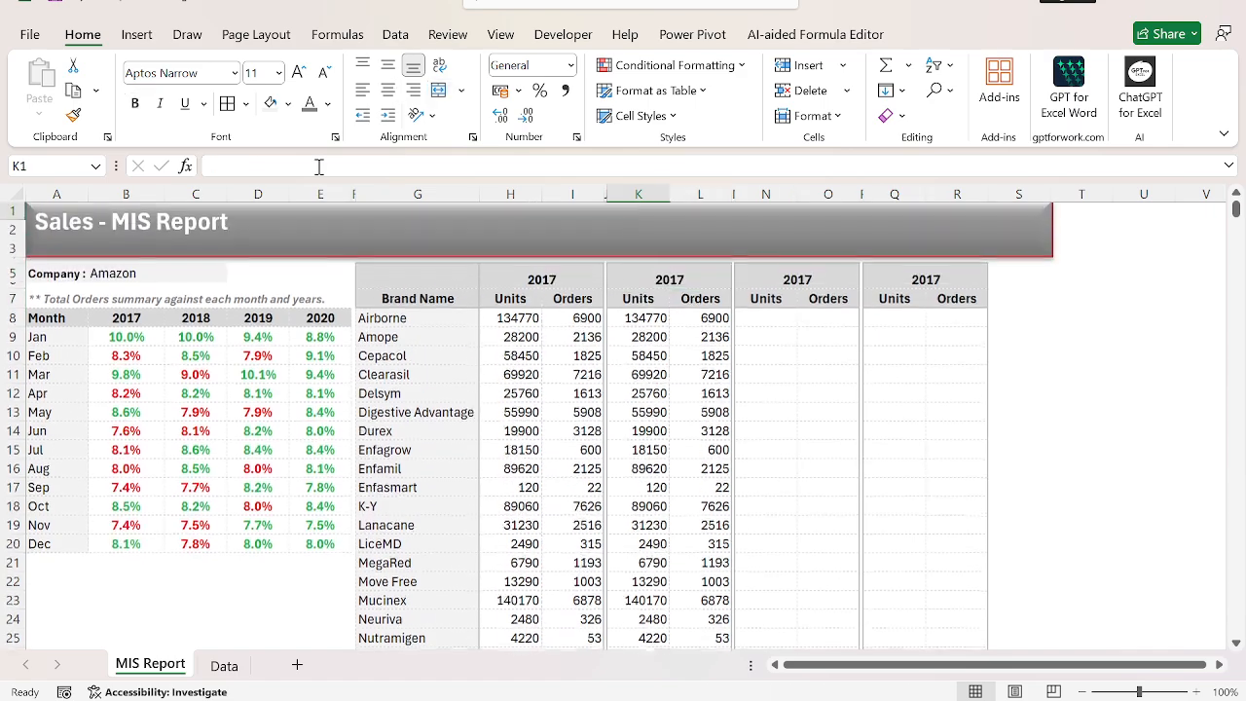
pyautogui.press('Right')
pyautogui.press('Down')
pyautogui.press('Down')
pyautogui.press('Up')
pyautogui.write('2')
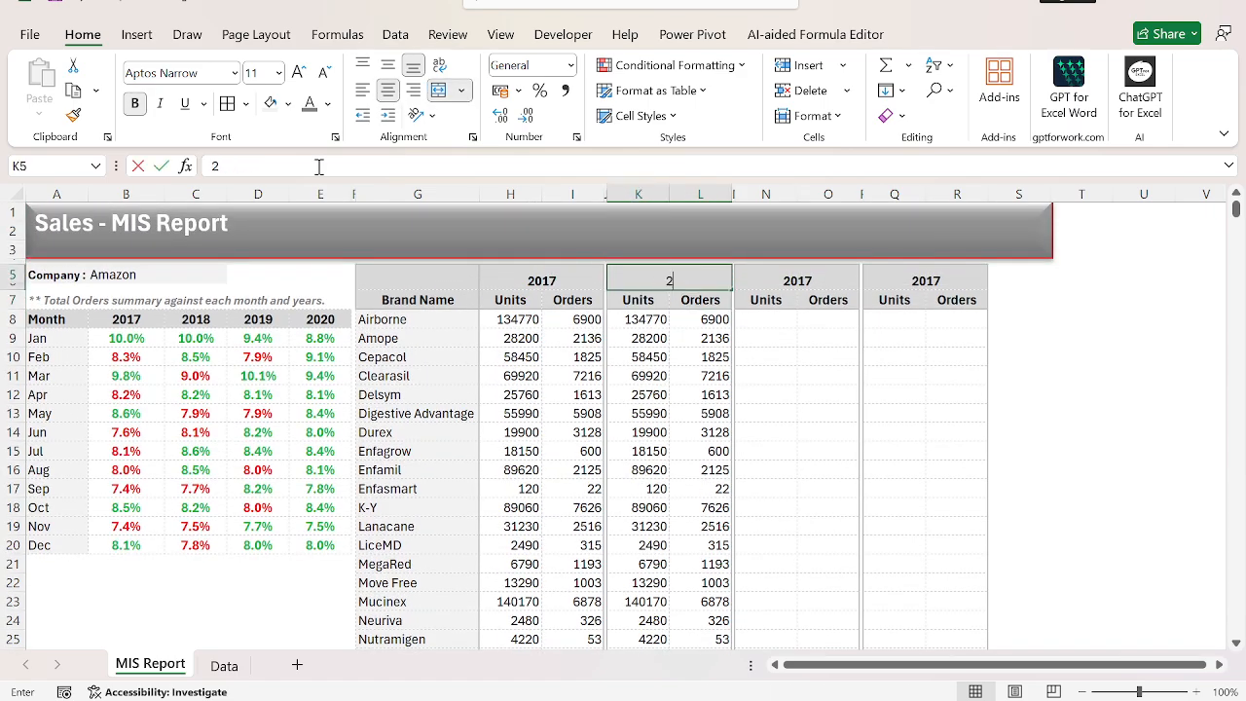
pyautogui.write('-18')
pyautogui.press('BackSpace')
pyautogui.press('BackSpace')
pyautogui.press('BackSpace')
pyautogui.write('018')
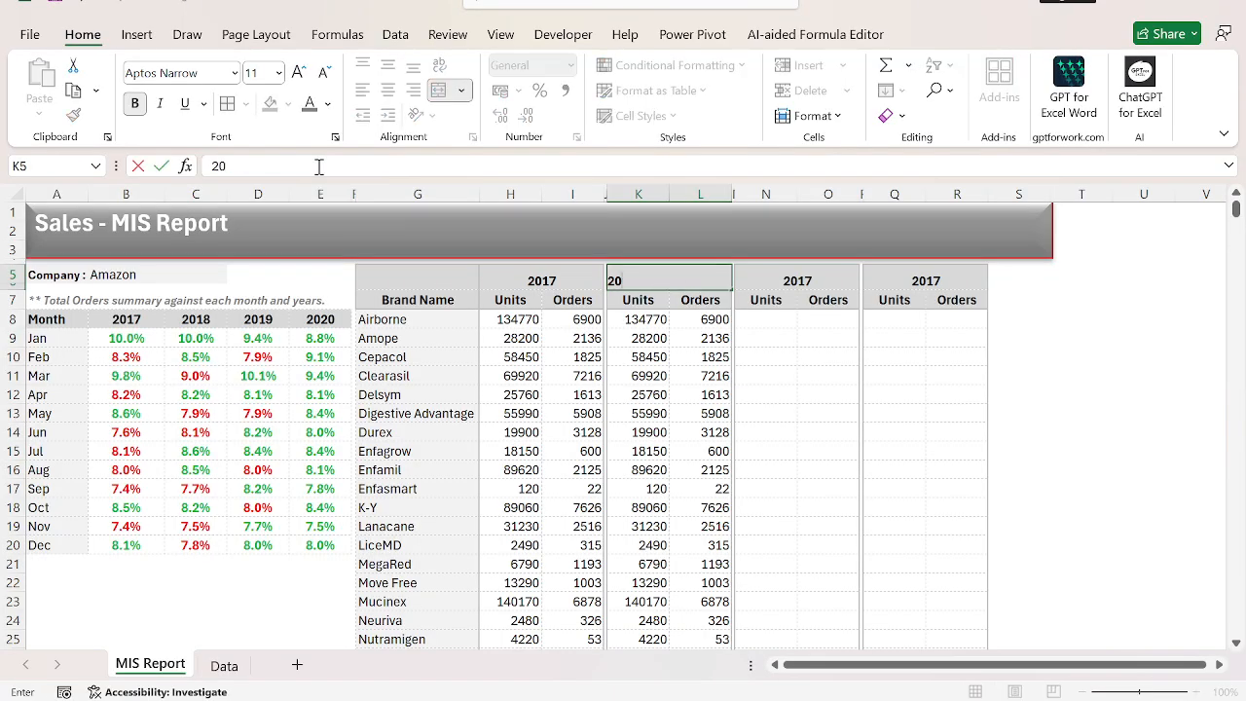
# Set the year header in N5 to 2019 and the one in Q5 to 2020.
pyautogui.press('Right')
pyautogui.press('Right')
pyautogui.write('2019')
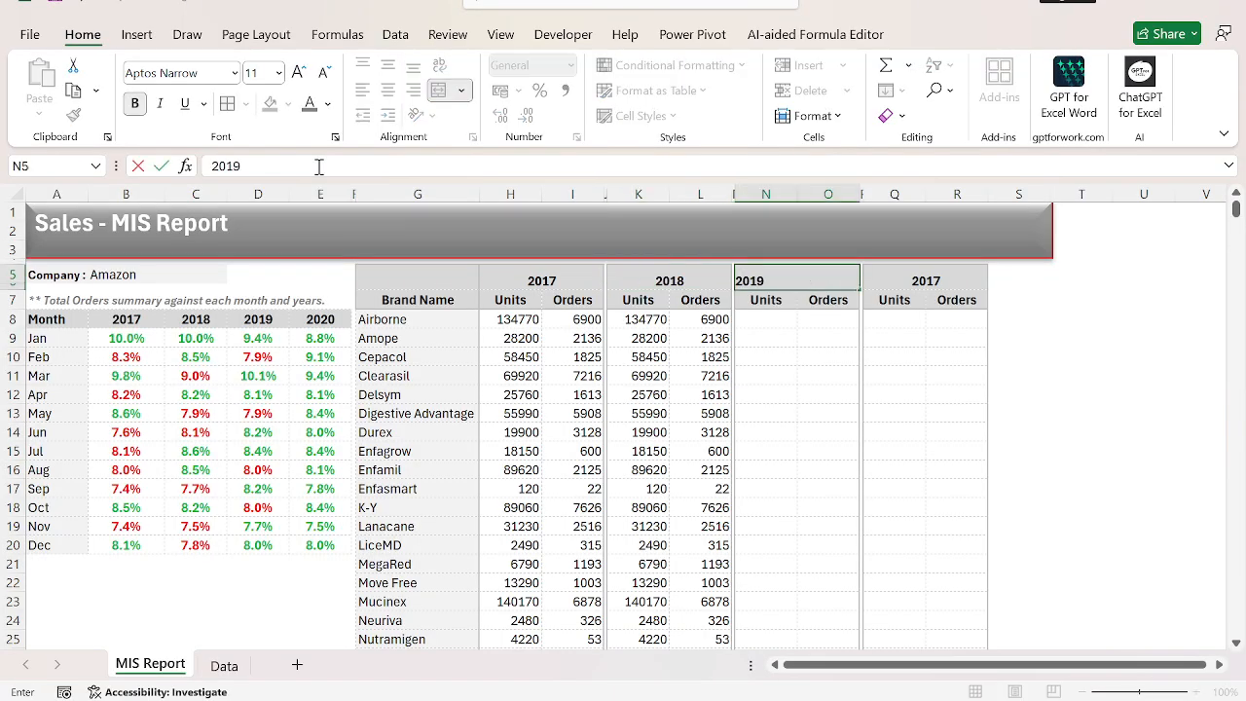
pyautogui.press('Right')
pyautogui.write('202')
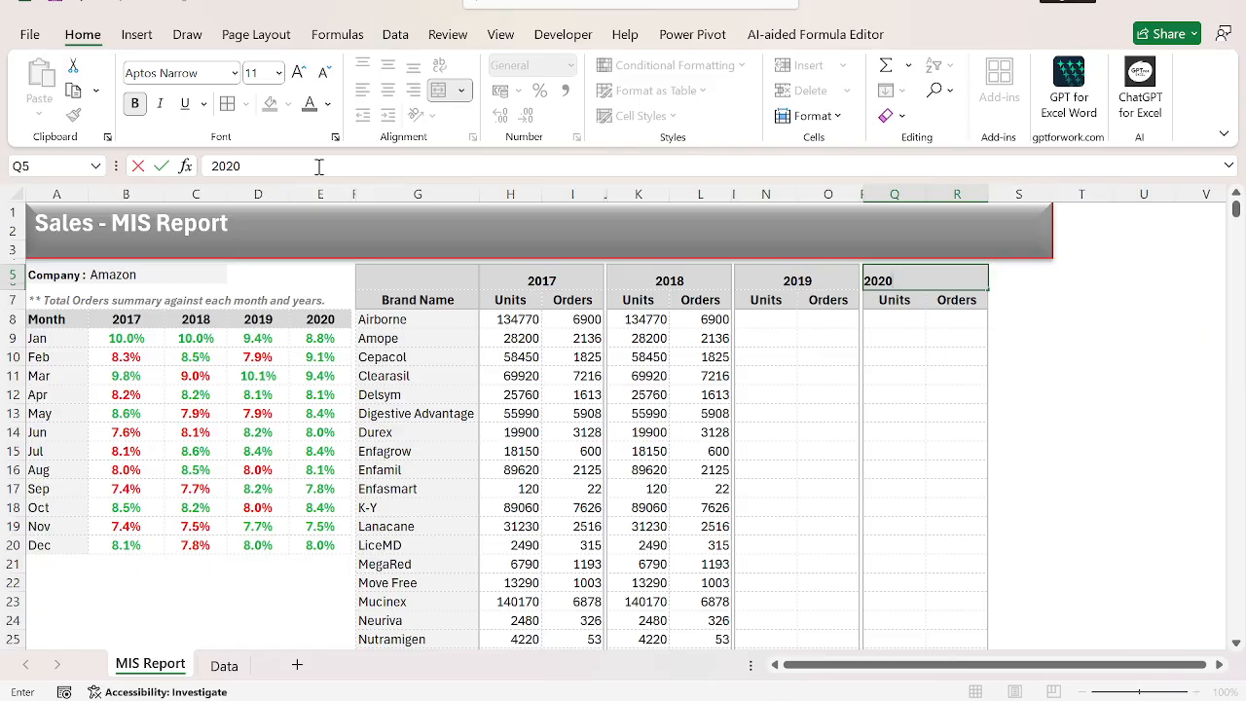
# Repoint the year criterion of the Units formula in K8 from the first block's header to $K$5.
pyautogui.press('Left')
pyautogui.press('Left')
pyautogui.press('Left')
pyautogui.press('Left')
pyautogui.press('Down')
pyautogui.press('Down')
pyautogui.press('F2')
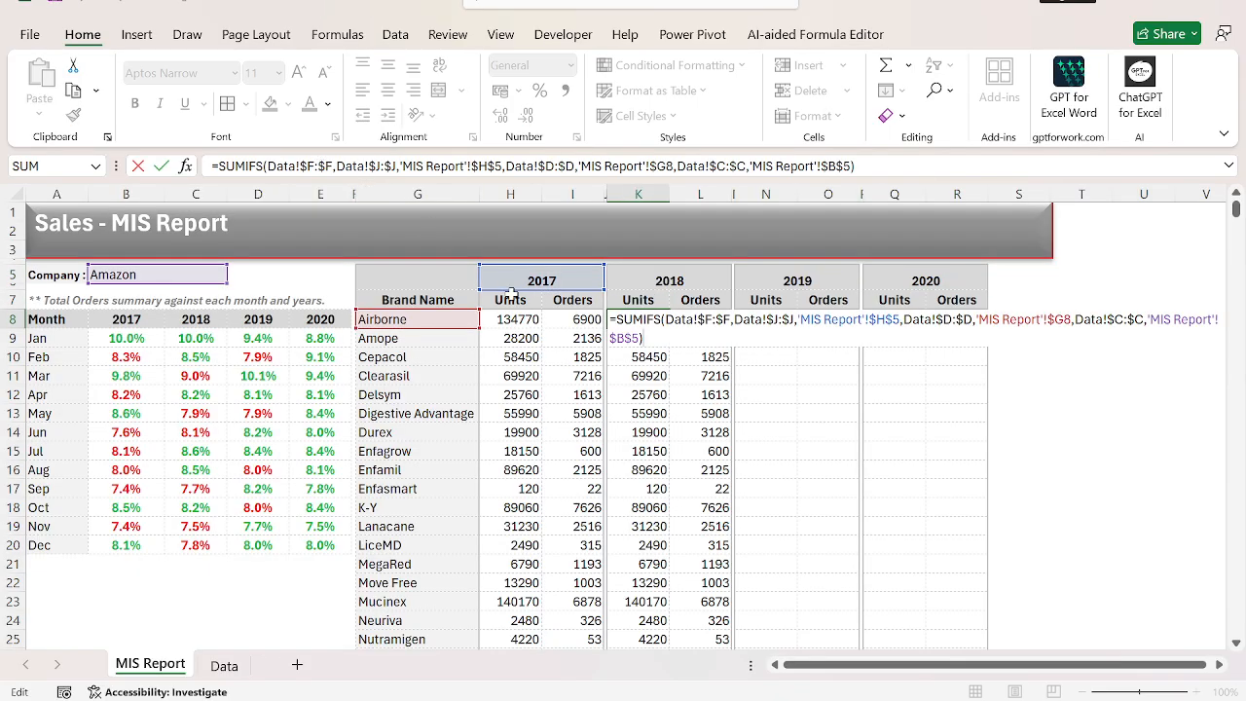
pyautogui.moveTo(521, 292); pyautogui.dragTo(639, 291)
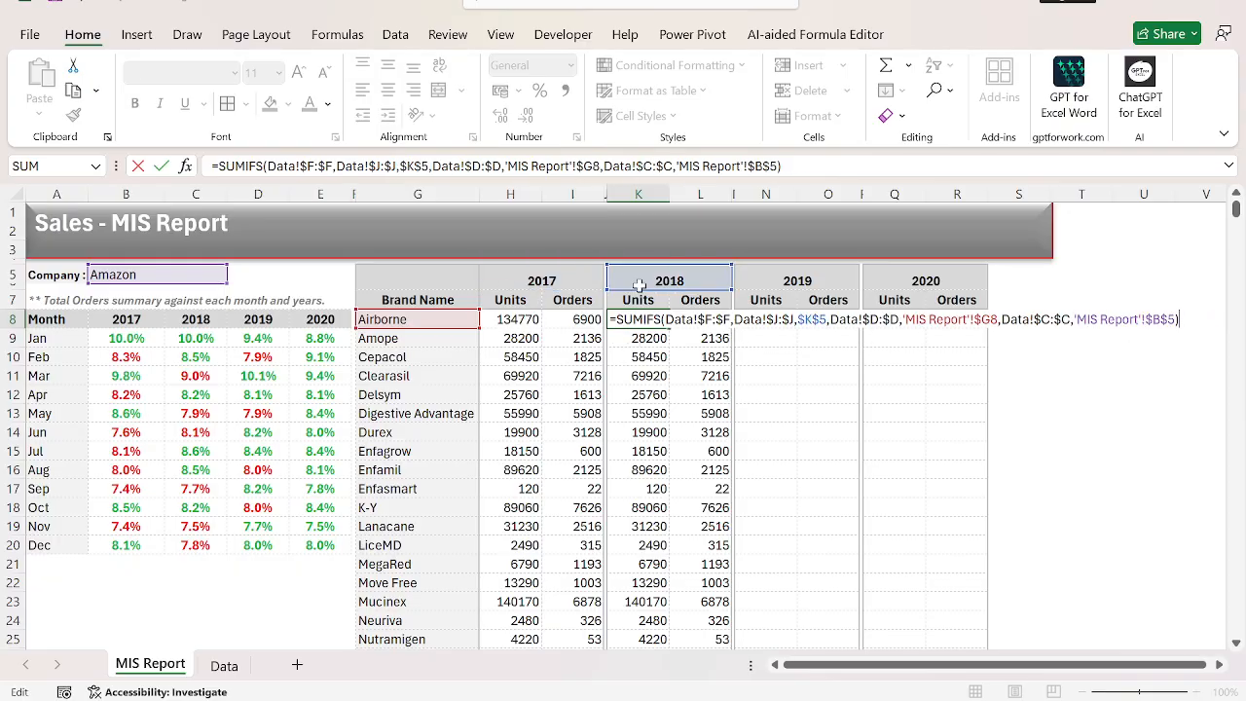
pyautogui.hotkey('ctrl', 'Return')
# Repoint the year criterion of the Orders formula in L8 to the 2018 header $K$5.
pyautogui.press('Right')
pyautogui.press('Down')
pyautogui.press('Down')
pyautogui.press('Up')
pyautogui.press('Up')
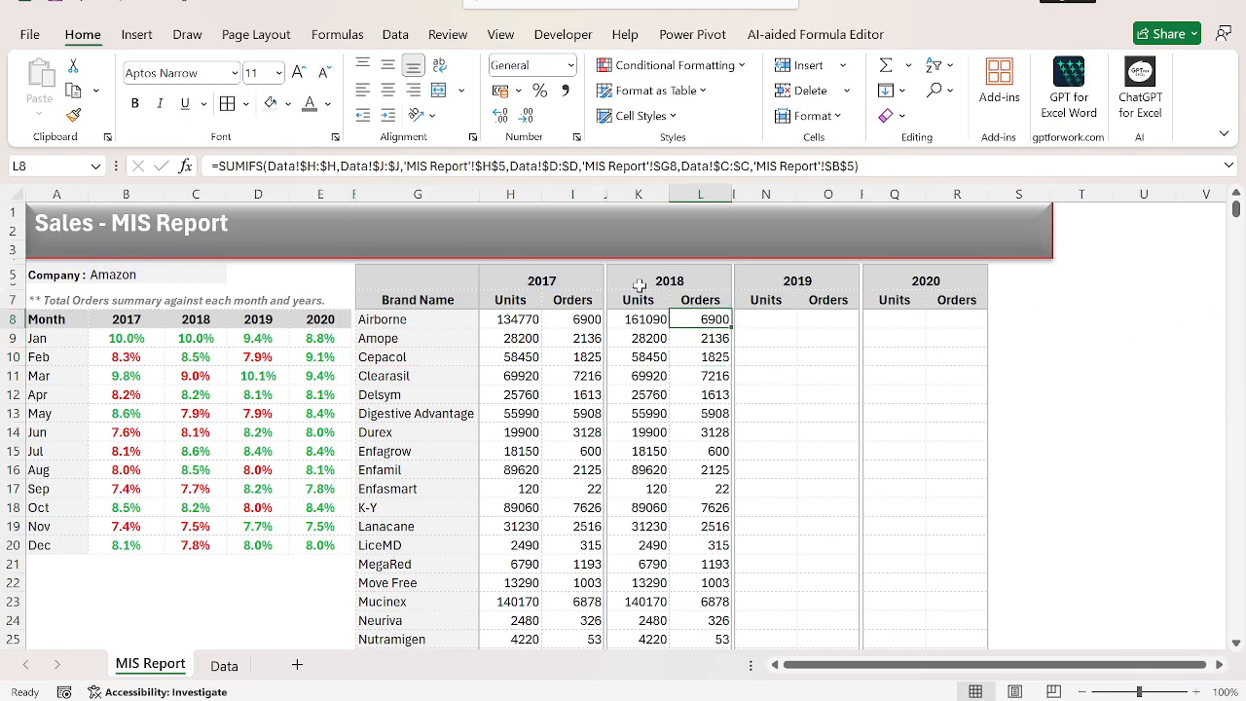
pyautogui.press('F2')
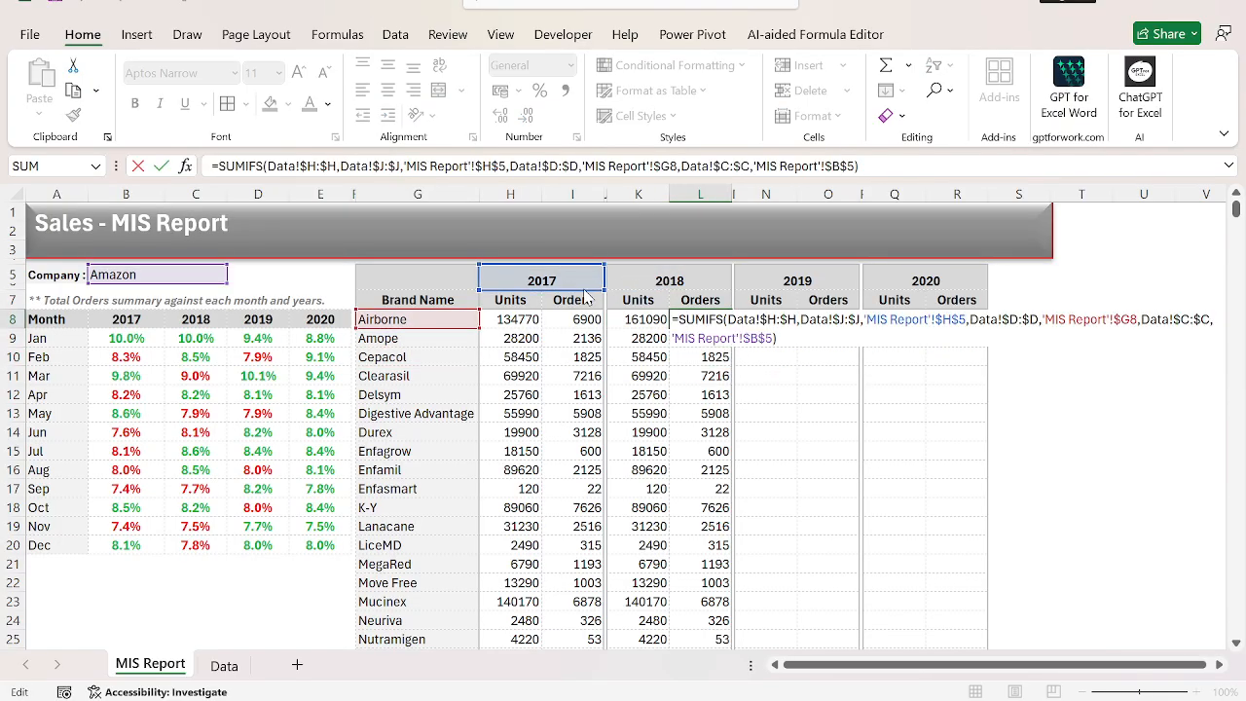
pyautogui.moveTo(585, 291); pyautogui.dragTo(694, 282)
pyautogui.press('Return')
# Fill the 2018 Units and Orders formulas from K8:L8 down through row 29.
pyautogui.press('Up')
pyautogui.press('Left')
pyautogui.hotkey('shift', 'Right')
pyautogui.hotkey('ctrl', 'shift', 'Down')
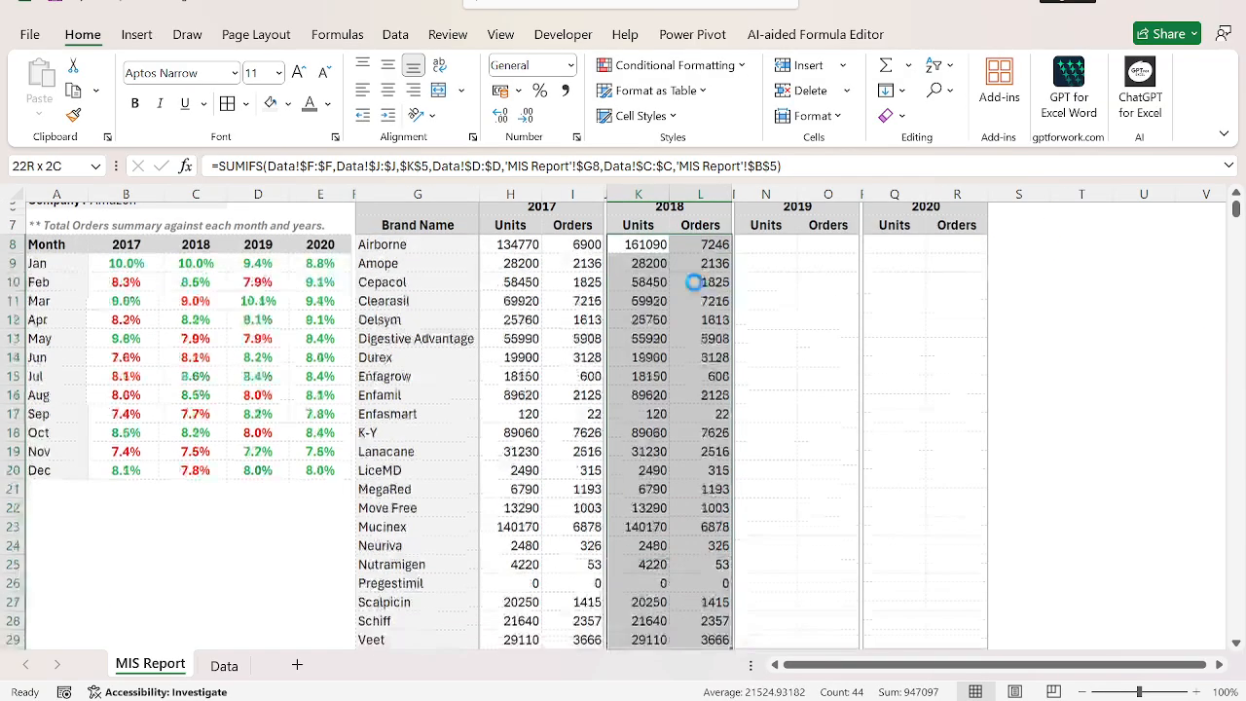
pyautogui.hotkey('ctrl', 'd')
pyautogui.press('Up')
pyautogui.press('Down')
pyautogui.press('Right')
pyautogui.press('Right')
pyautogui.press('Up')
pyautogui.press('Up')
pyautogui.press('Left')
pyautogui.press('Down')
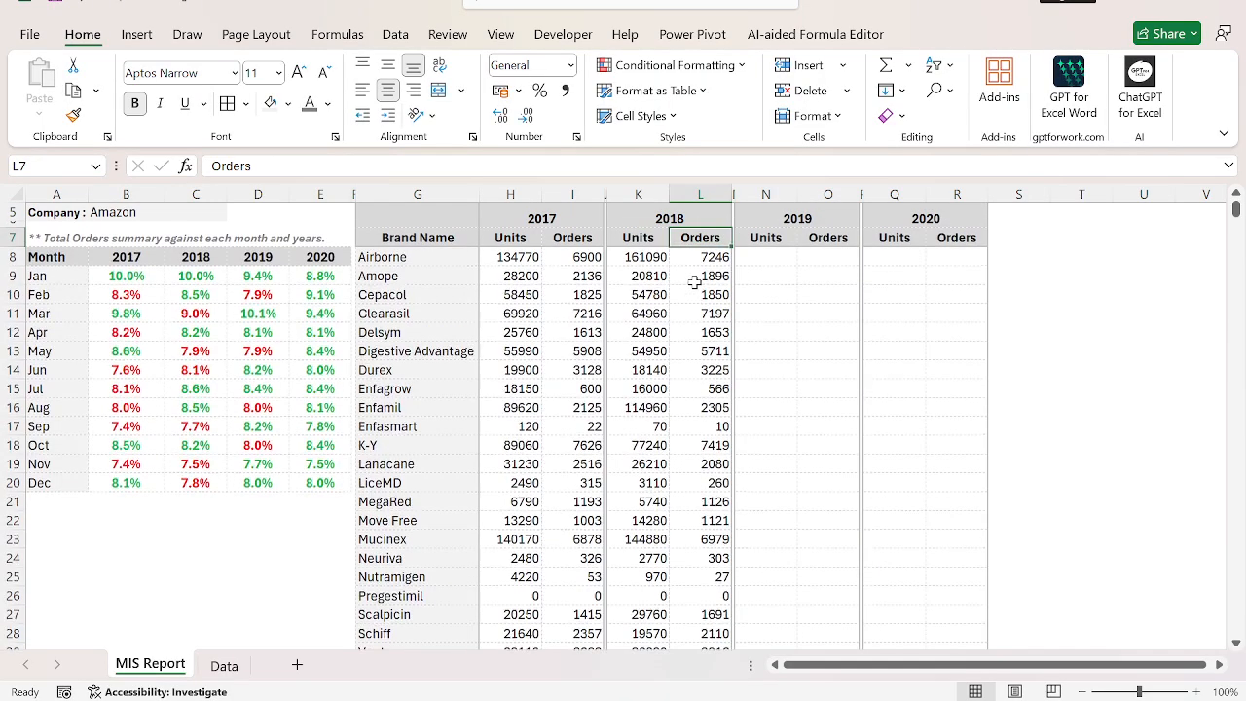
# Copy the 2018 formulas in K8:L29 into the 2019 block at N8 and the 2020 block at Q8.
pyautogui.press('Down')
pyautogui.hotkey('shift', 'Left')
pyautogui.hotkey('ctrl', 'shift', 'Down')
pyautogui.hotkey('ctrl', 'c')
pyautogui.press('Right')
pyautogui.press('Right')
pyautogui.hotkey('ctrl', 'v')
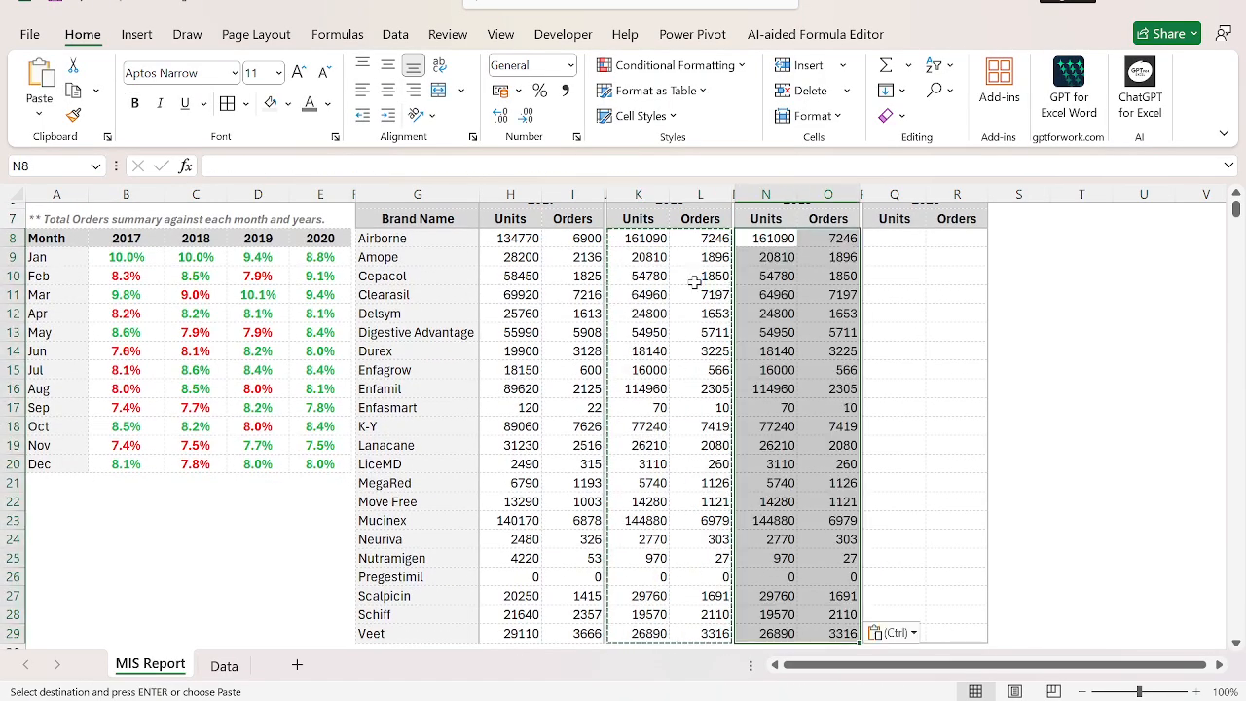
pyautogui.press('Right')
pyautogui.press('Right')
pyautogui.press('Right')
pyautogui.hotkey('ctrl', 'v')
# Repoint the year criterion of the Units formula in N8 to the 2019 header $N$5.
pyautogui.press('Left')
pyautogui.press('Left')
pyautogui.press('Left')
pyautogui.press('Up')
pyautogui.press('Up')
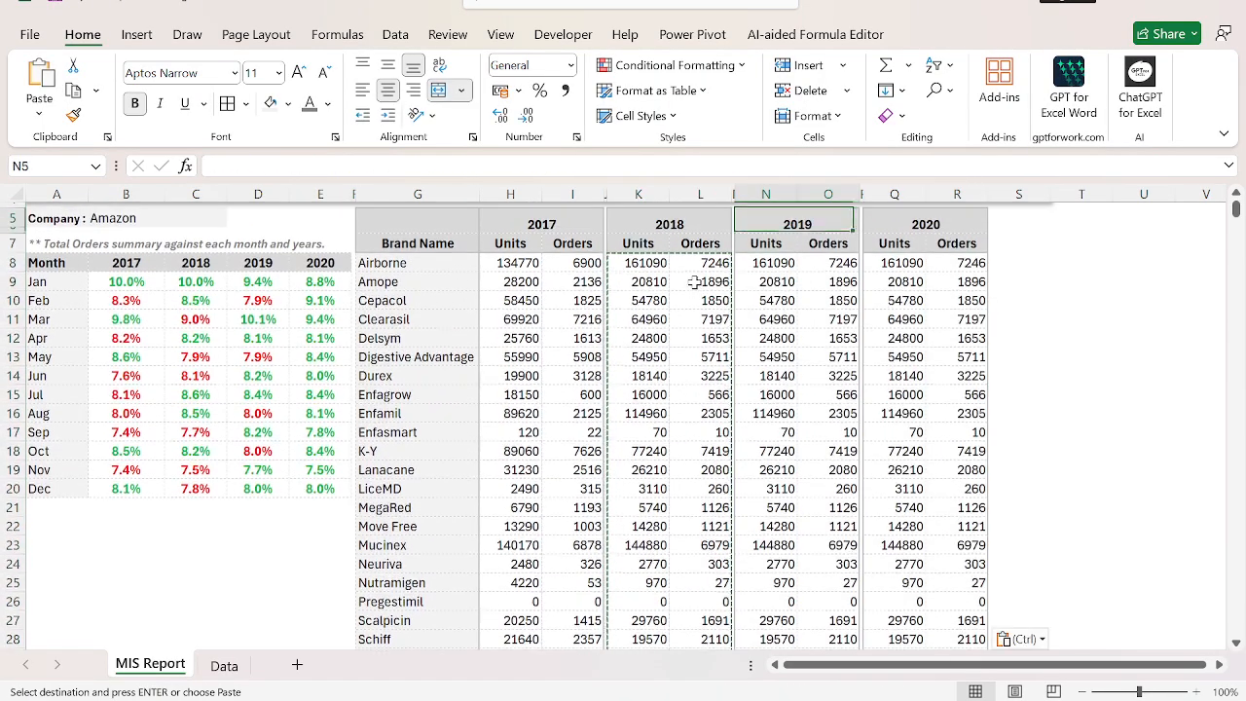
pyautogui.press('Down')
pyautogui.press('Down')
pyautogui.press('Down')
pyautogui.press('Up')
pyautogui.press('F2')
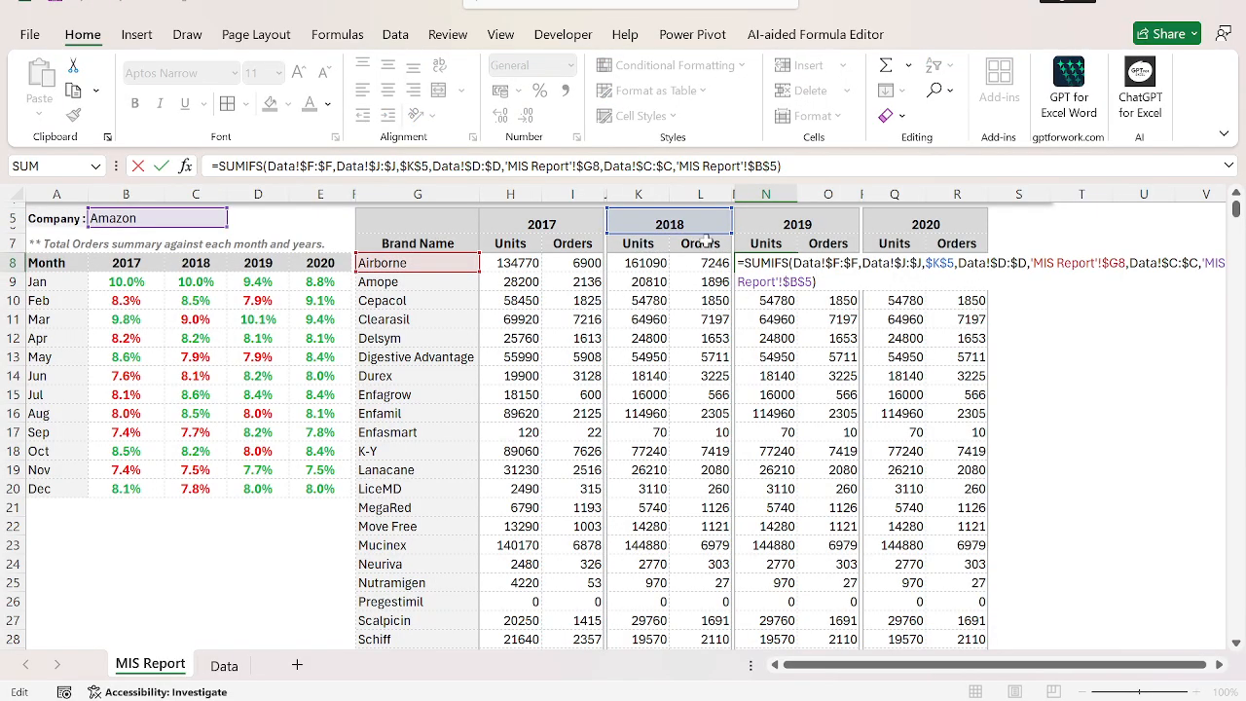
pyautogui.click(791, 226)
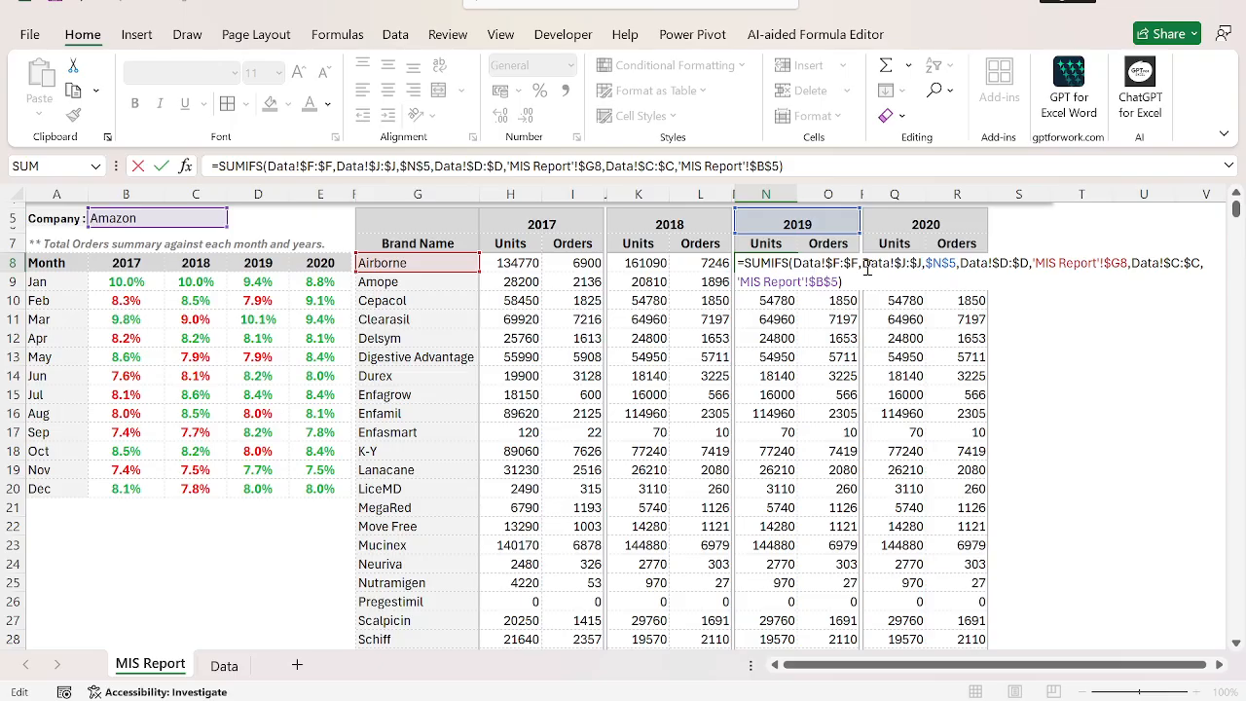
pyautogui.press('Tab')
# Repoint the year criterion of the Orders formula in O8 to the 2019 header $N$5.
pyautogui.press('F2')
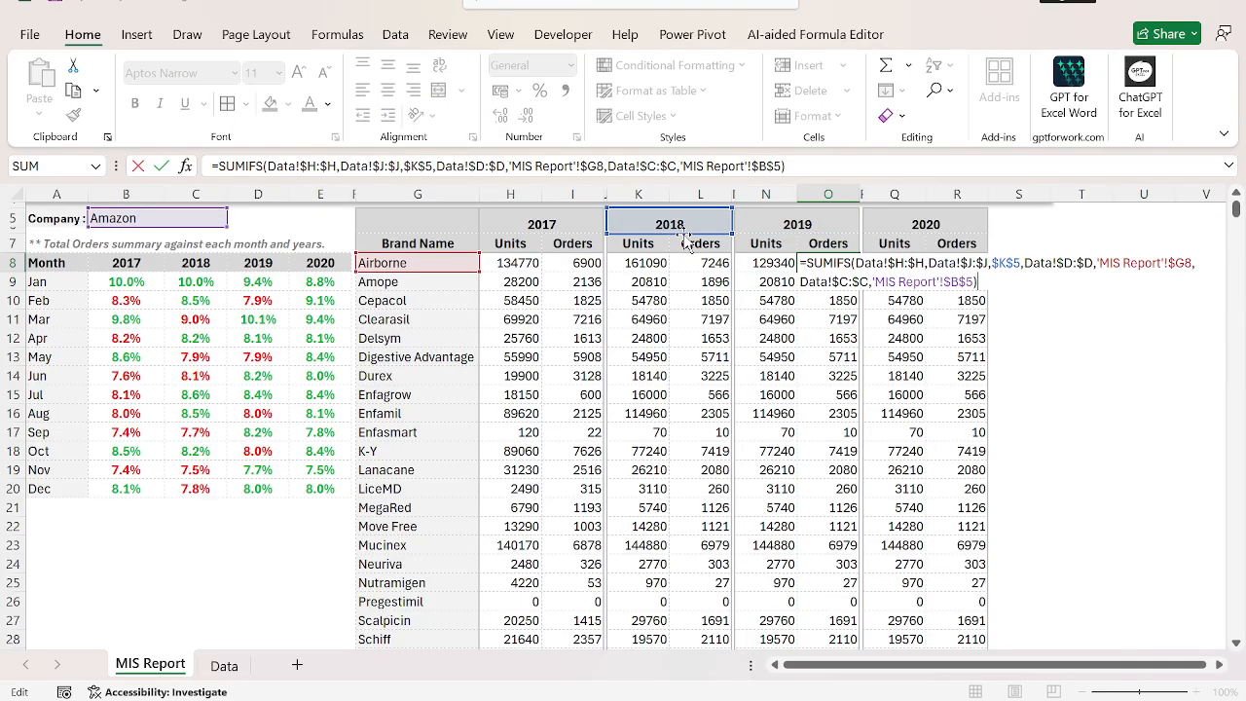
pyautogui.moveTo(679, 234); pyautogui.dragTo(788, 228)
pyautogui.press('Return')
# Fill the 2019 Units and Orders formulas from N8:O8 down through row 29.
pyautogui.press('Up')
pyautogui.press('Left')
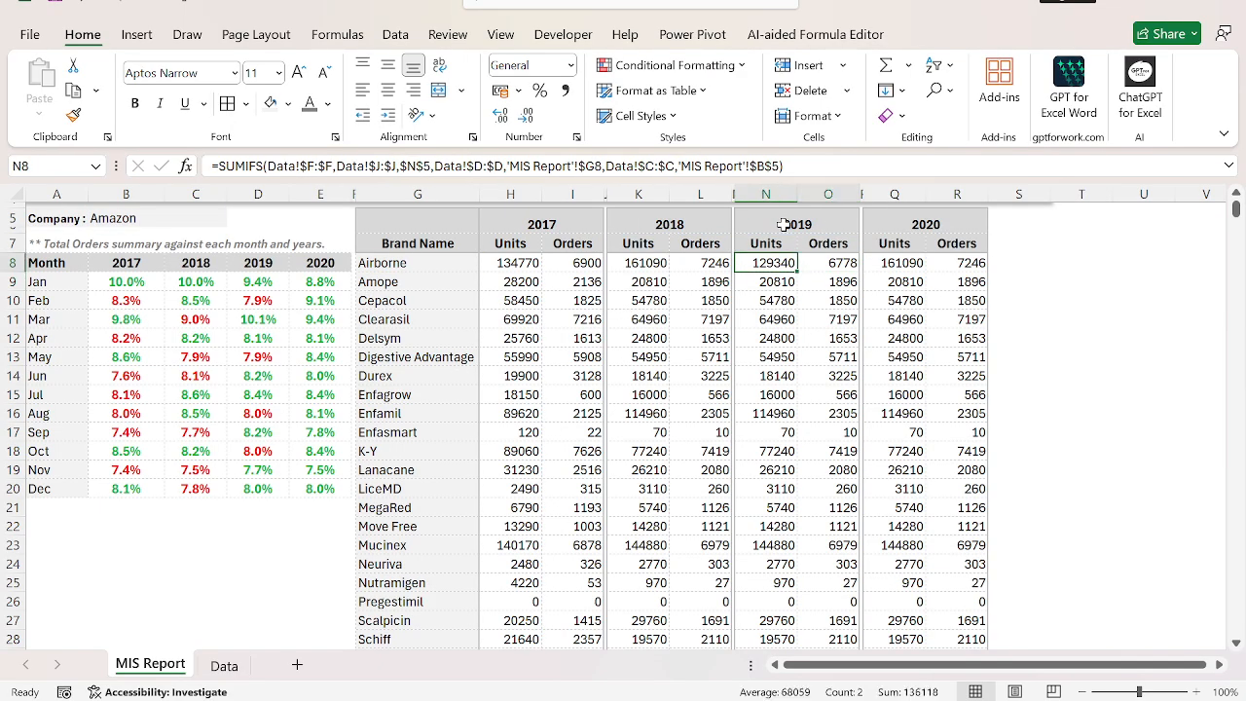
pyautogui.hotkey('shift', 'Right')
pyautogui.hotkey('ctrl', 'shift', 'Down')
pyautogui.hotkey('ctrl', 'd')
# Repoint the year criterion of the Units formula in Q8 to the 2020 header $Q$5.
pyautogui.press('Right')
pyautogui.press('Right')
pyautogui.press('Right')
pyautogui.press('F2')
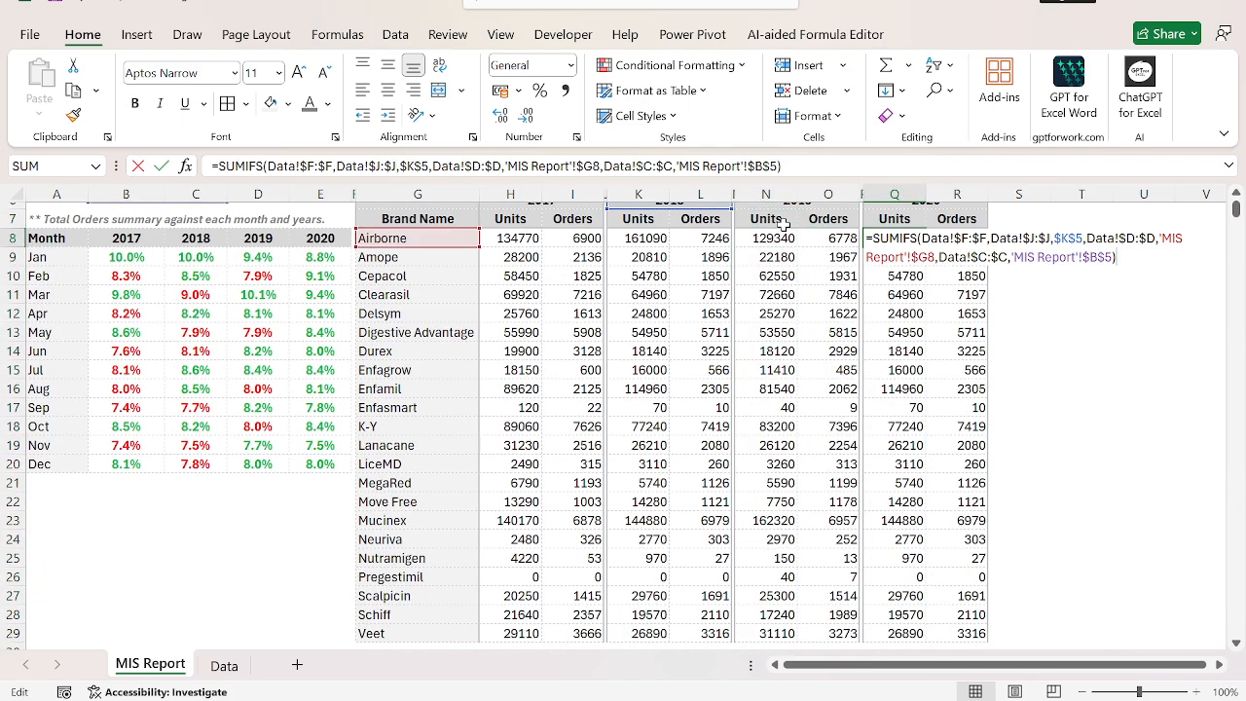
pyautogui.scroll(2, 769, 283)
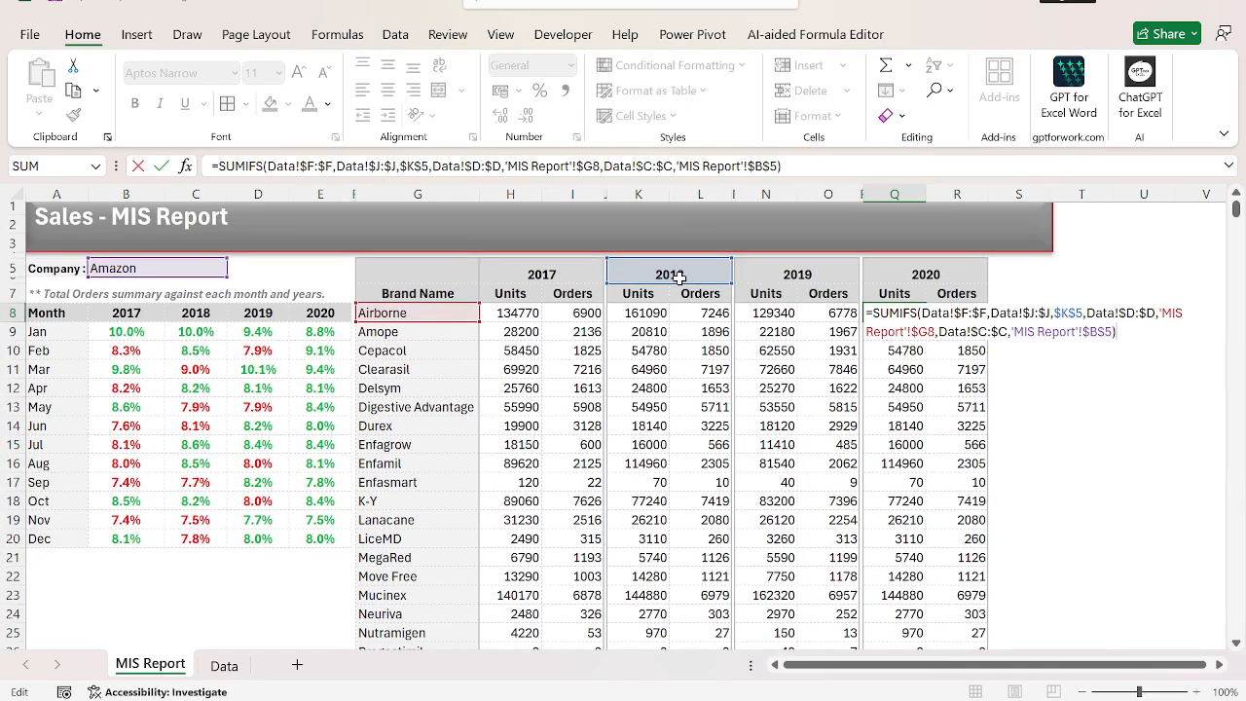
pyautogui.moveTo(673, 277)
pyautogui.mouseDown()
pyautogui.moveTo(700, 294)
pyautogui.moveTo(896, 273)
pyautogui.mouseUp()
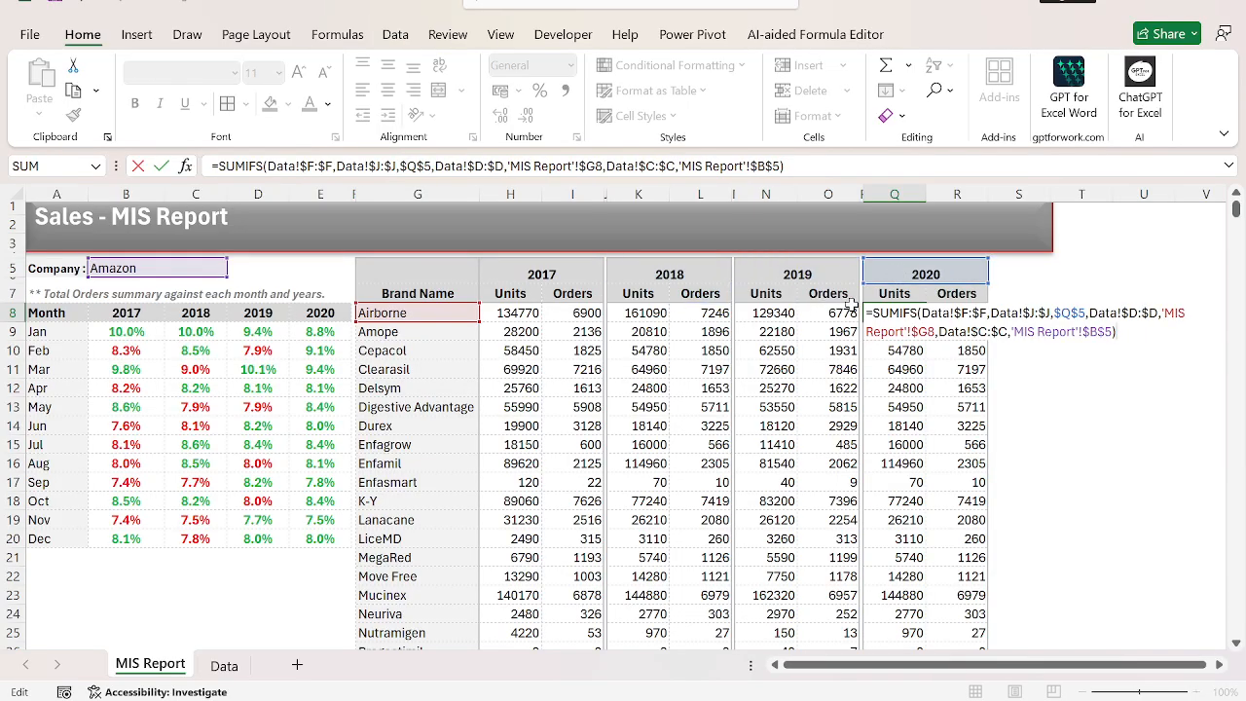
pyautogui.press('Tab')
# Repoint the year criterion of the Orders formula in R8 to the 2020 header $Q$5.
pyautogui.press('F2')
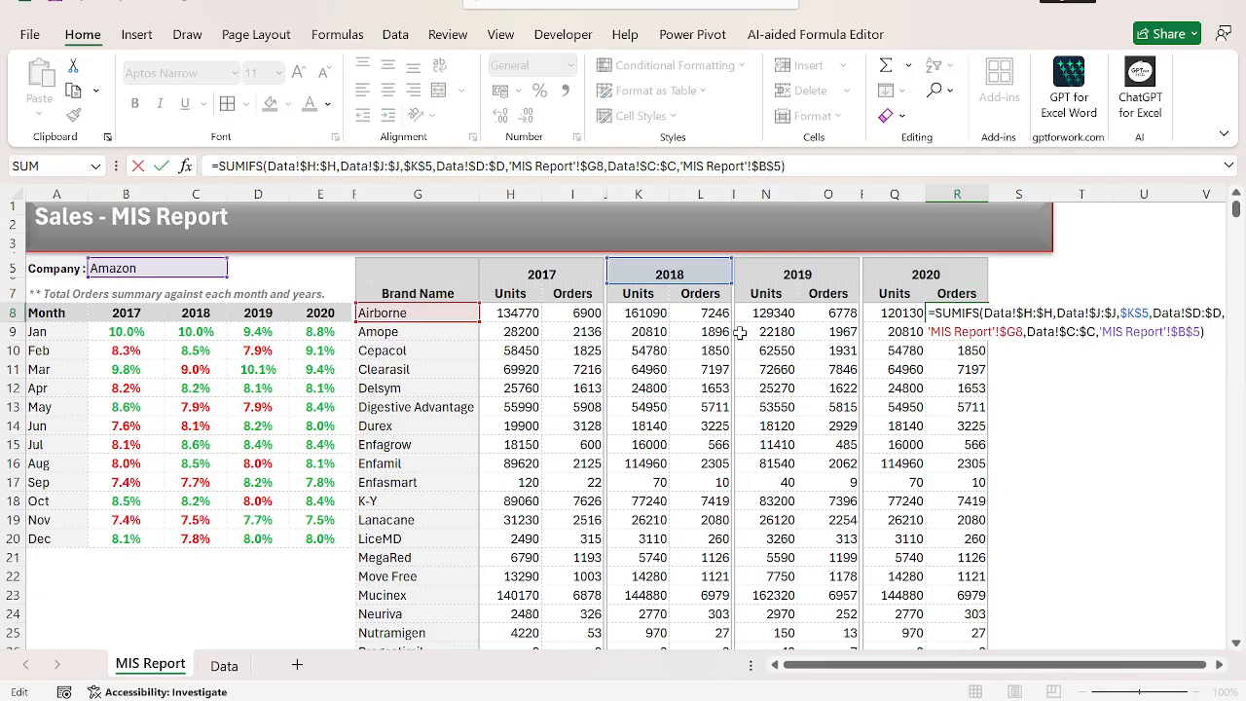
pyautogui.moveTo(693, 291); pyautogui.dragTo(920, 273)
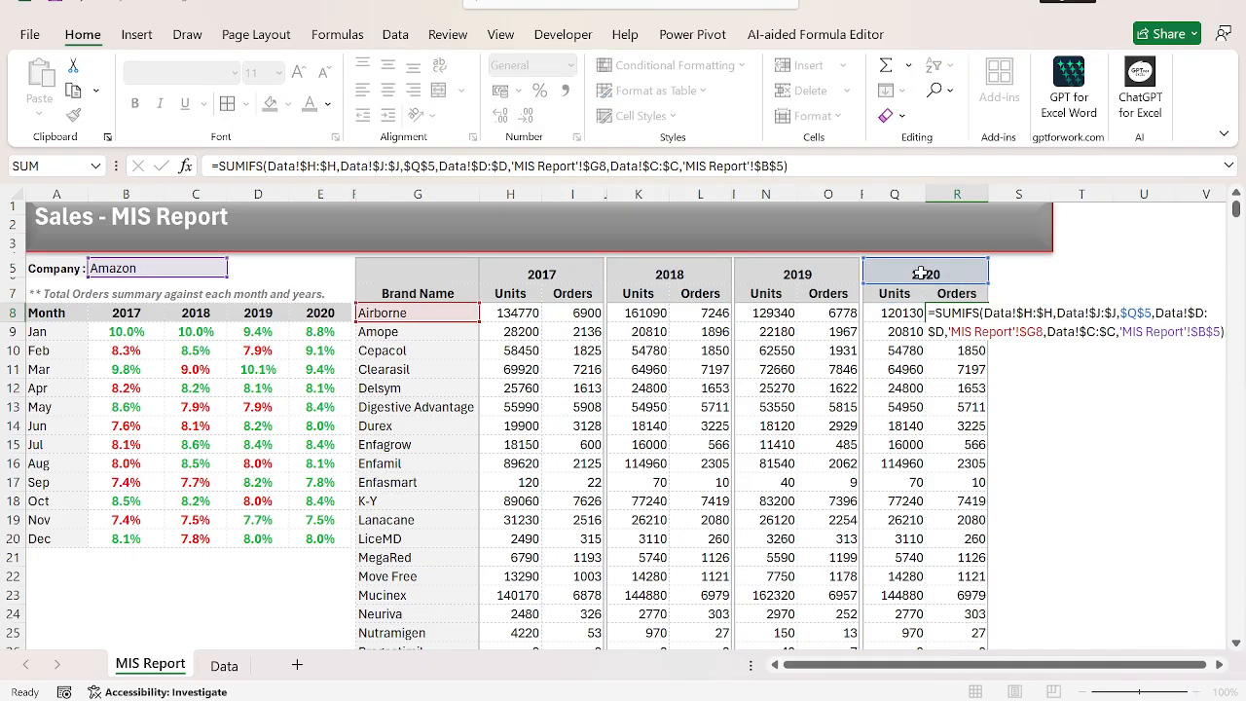
pyautogui.hotkey('shift', 'Tab')
# Fill the 2020 Units and Orders formulas from Q8:R8 down through row 29.
pyautogui.hotkey('shift', 'Right')
pyautogui.hotkey('ctrl', 'shift', 'Down')
pyautogui.hotkey('ctrl', 'd')
pyautogui.press('Left')
pyautogui.press('Left')
pyautogui.press('Left')
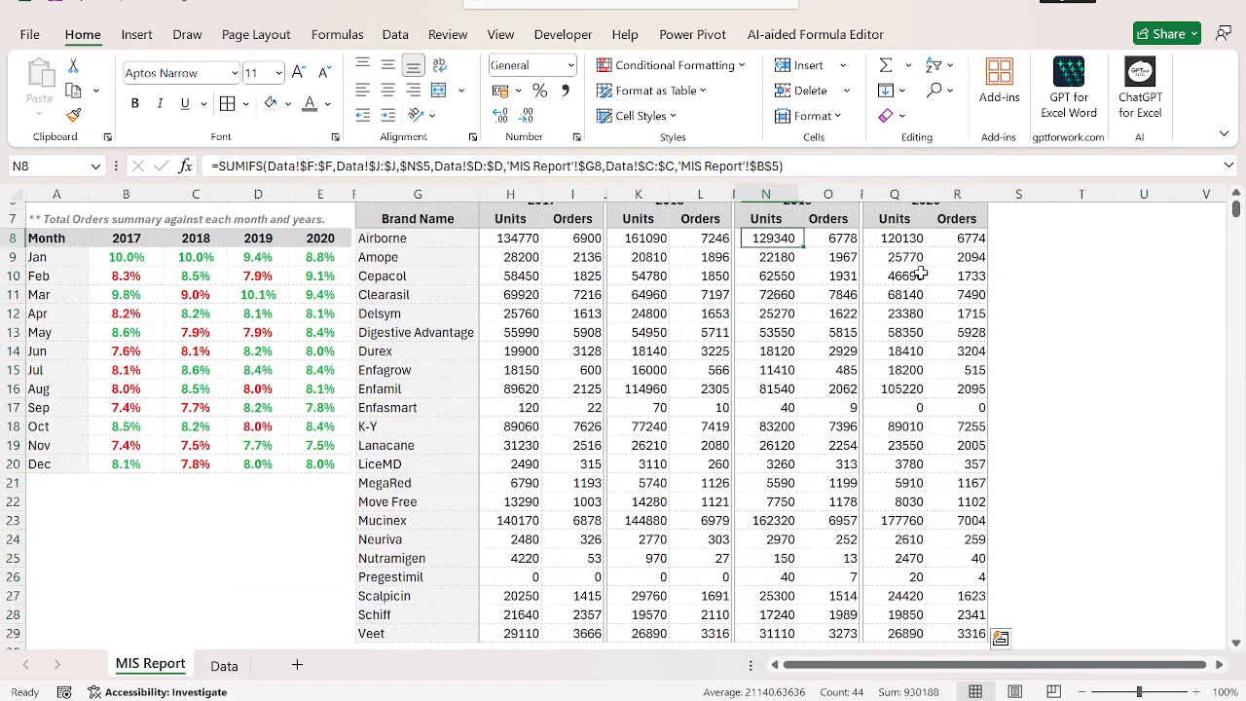
pyautogui.press('Left')
pyautogui.press('Left')
pyautogui.press('Left')
pyautogui.press('Left')
pyautogui.press('Left')
pyautogui.press('Left')
pyautogui.press('Left')
pyautogui.press('Left')
pyautogui.press('Left')
pyautogui.press('Left')
pyautogui.press('Left')
pyautogui.press('Left')
pyautogui.press('Left')
pyautogui.press('Up')
pyautogui.press('Up')
pyautogui.press('Up')
pyautogui.press('Up')
pyautogui.press('Up')
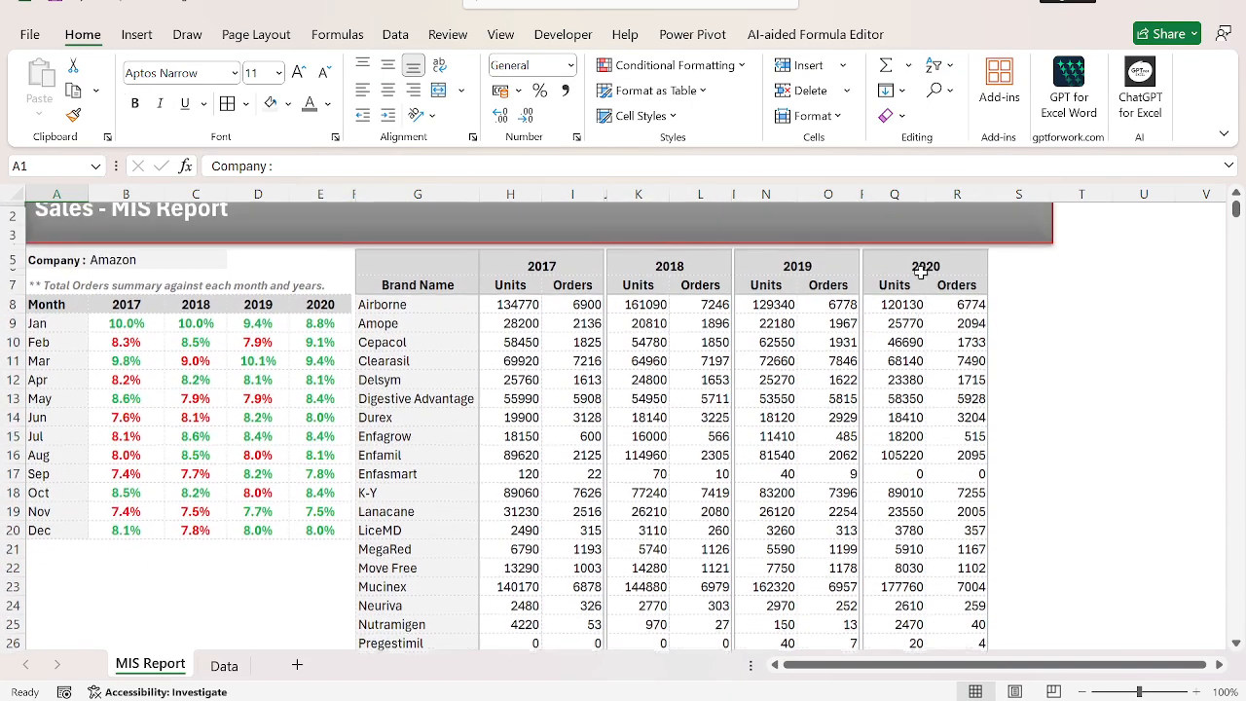
pyautogui.press('Down')
pyautogui.press('Down')
pyautogui.press('Down')
pyautogui.press('Right')
pyautogui.press('Right')
pyautogui.press('Right')
pyautogui.press('Right')
pyautogui.press('Right')
pyautogui.press('Right')
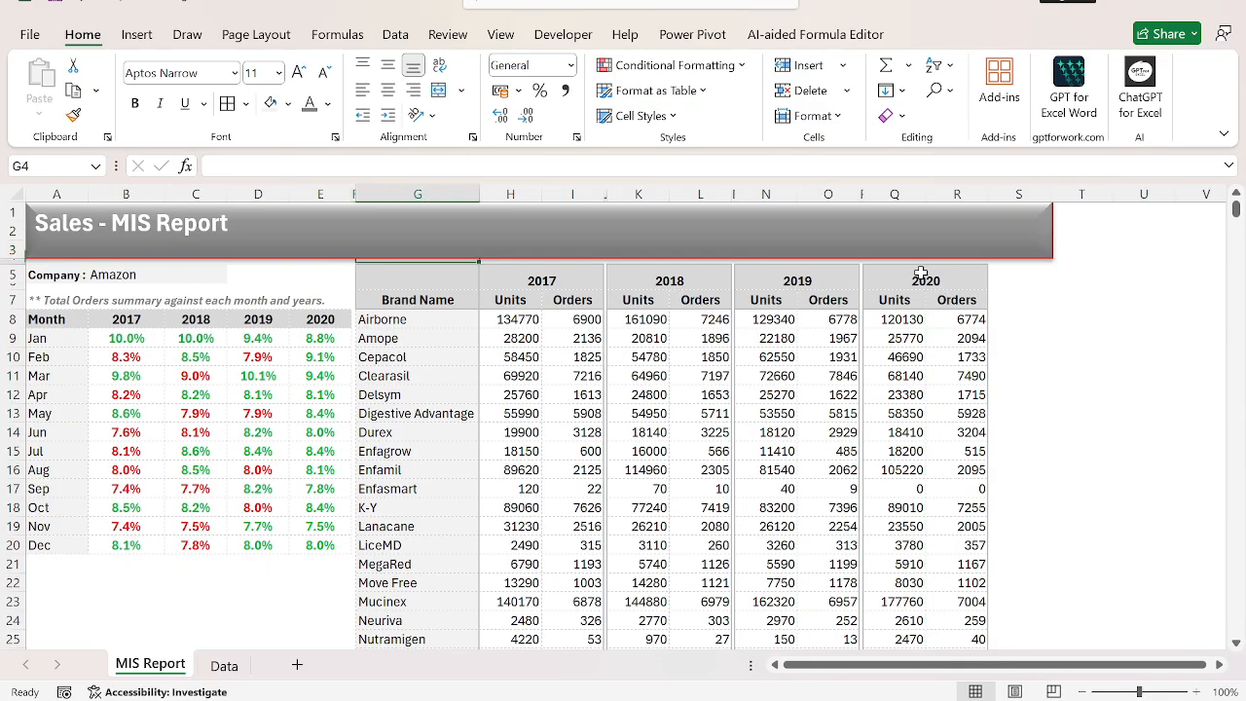
pyautogui.press('Right')
pyautogui.press('Down')
pyautogui.press('Down')
pyautogui.press('Right')
pyautogui.press('Down')
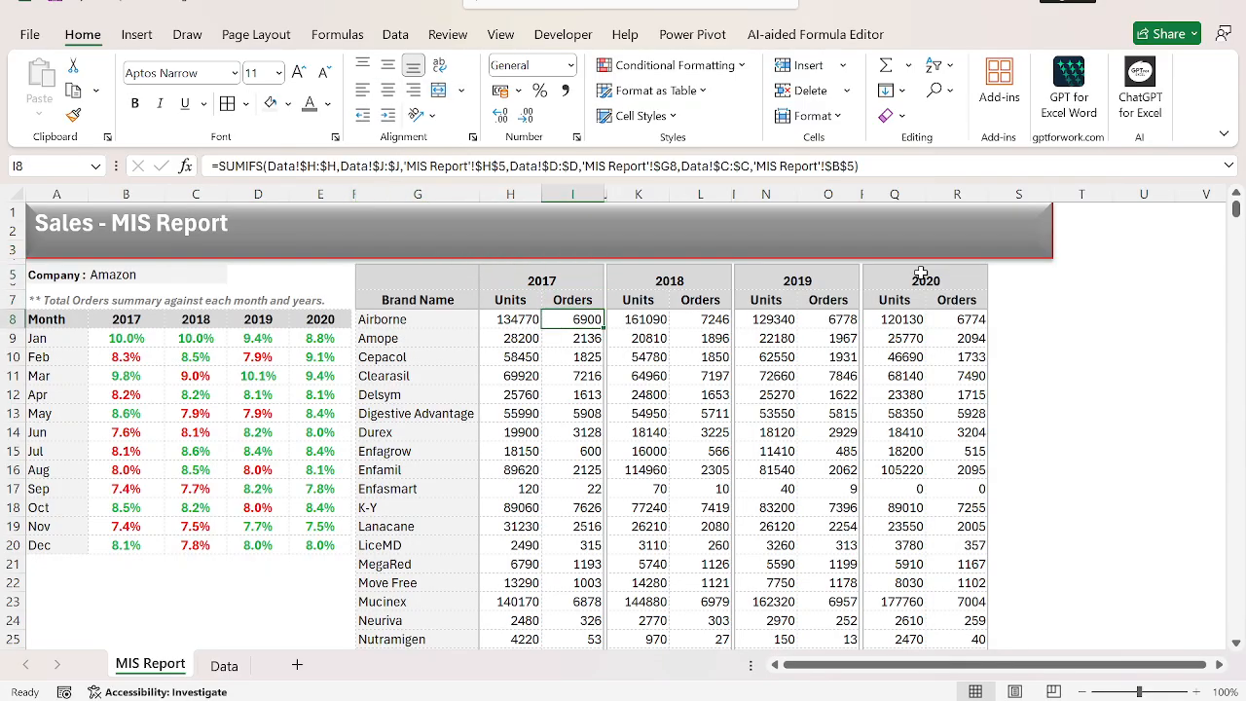
pyautogui.scroll(-2, 920, 273)
pyautogui.press('Right')
pyautogui.press('Right')
pyautogui.press('Right')
pyautogui.hotkey('ctrl', 'shift', 'Down')
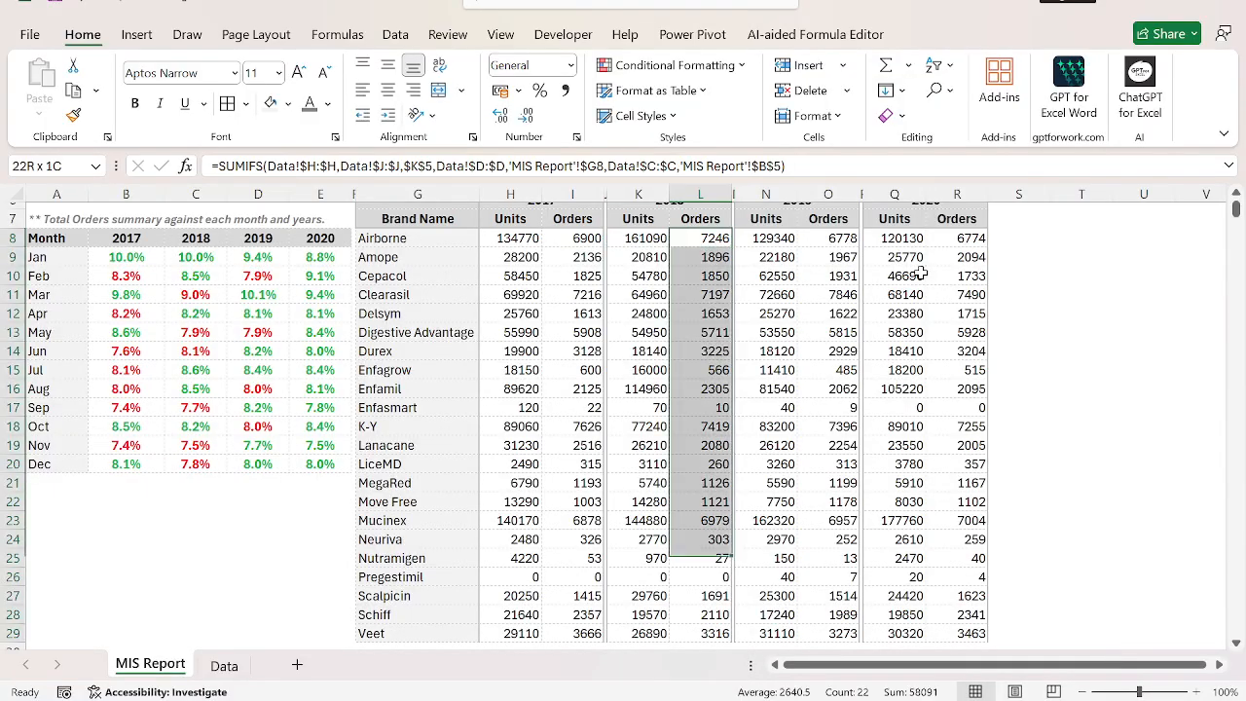
pyautogui.press('Right')
pyautogui.press('Right')
pyautogui.press('Right')
pyautogui.hotkey('ctrl', 'shift', 'Down')
pyautogui.hotkey('ctrl', 'Up')
pyautogui.hotkey('ctrl', 'Up')
pyautogui.press('Down')
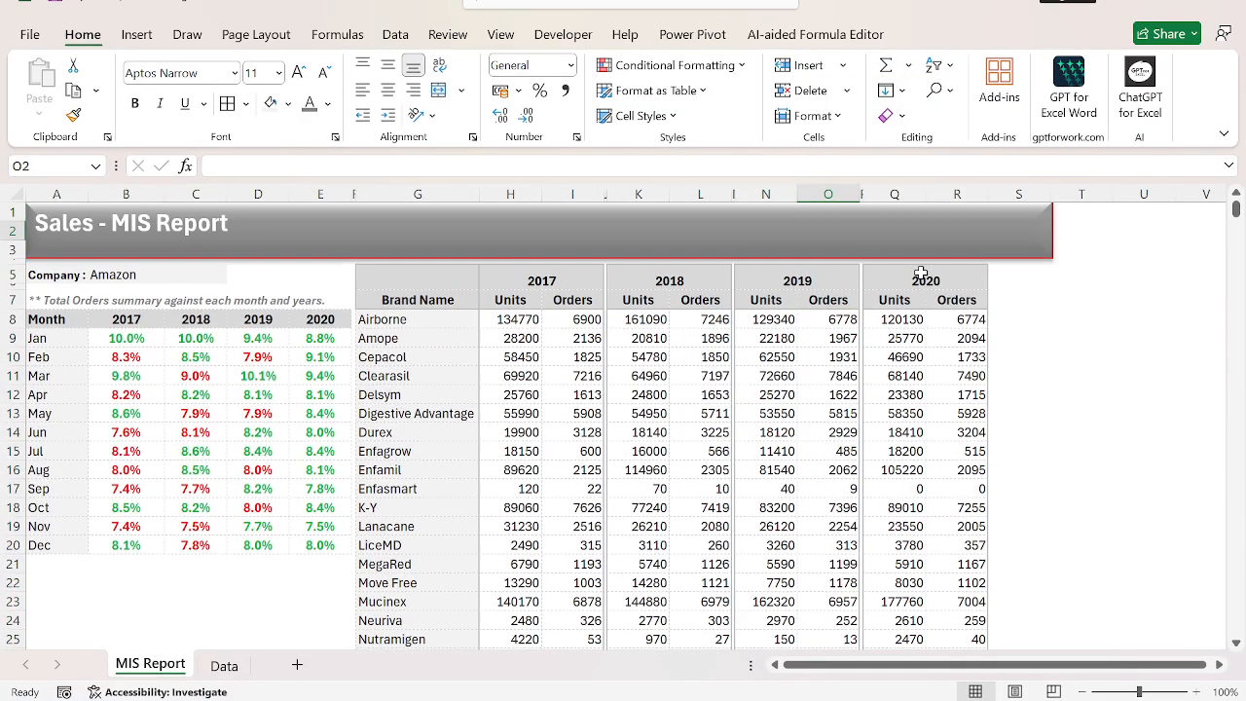
pyautogui.press('Down')
pyautogui.press('Down')
pyautogui.press('Down')
pyautogui.press('Down')
pyautogui.press('Down')
pyautogui.press('Down')
pyautogui.press('Down')
pyautogui.press('Right')
pyautogui.press('Left')
pyautogui.press('Left')
pyautogui.press('Left')
pyautogui.press('Up')
pyautogui.press('Up')
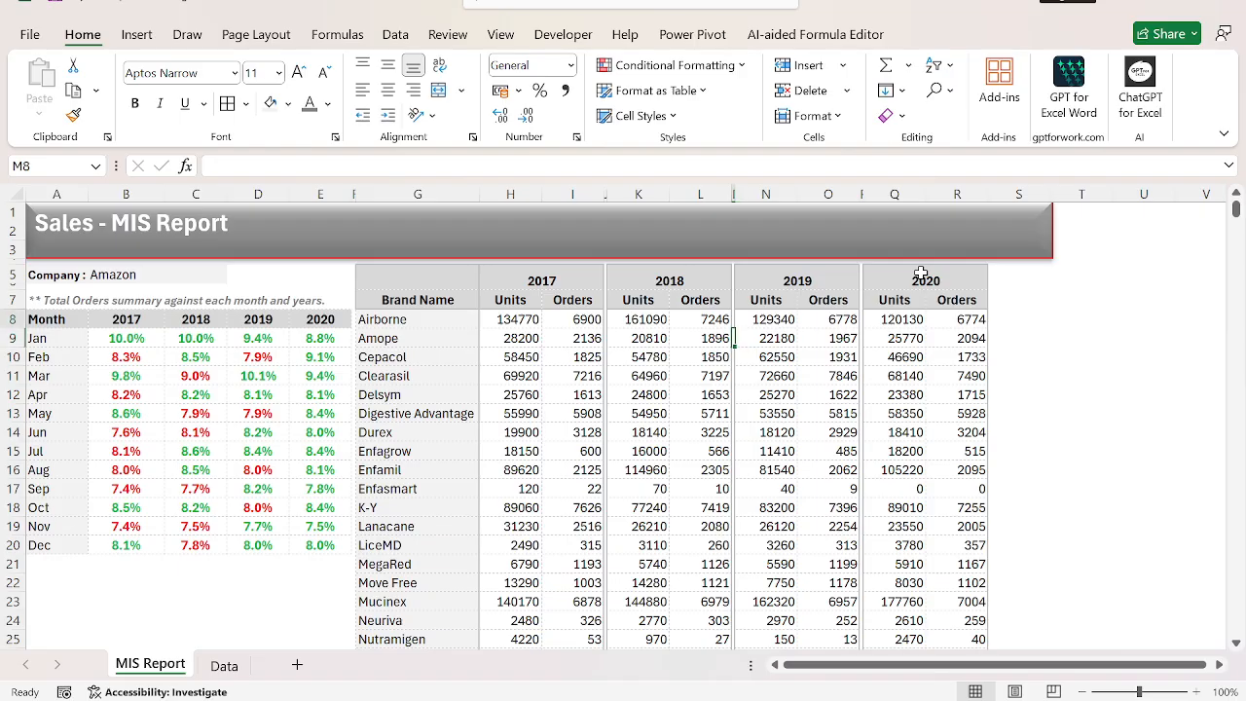
pyautogui.press('Left')
pyautogui.press('Left')
pyautogui.press('Left')
pyautogui.press('Left')
# Select the Orders values of all four years together: I8:I29, L8:L29, O8:O29 and R8:R29.
pyautogui.hotkey('ctrl', 'shift', 'Down')
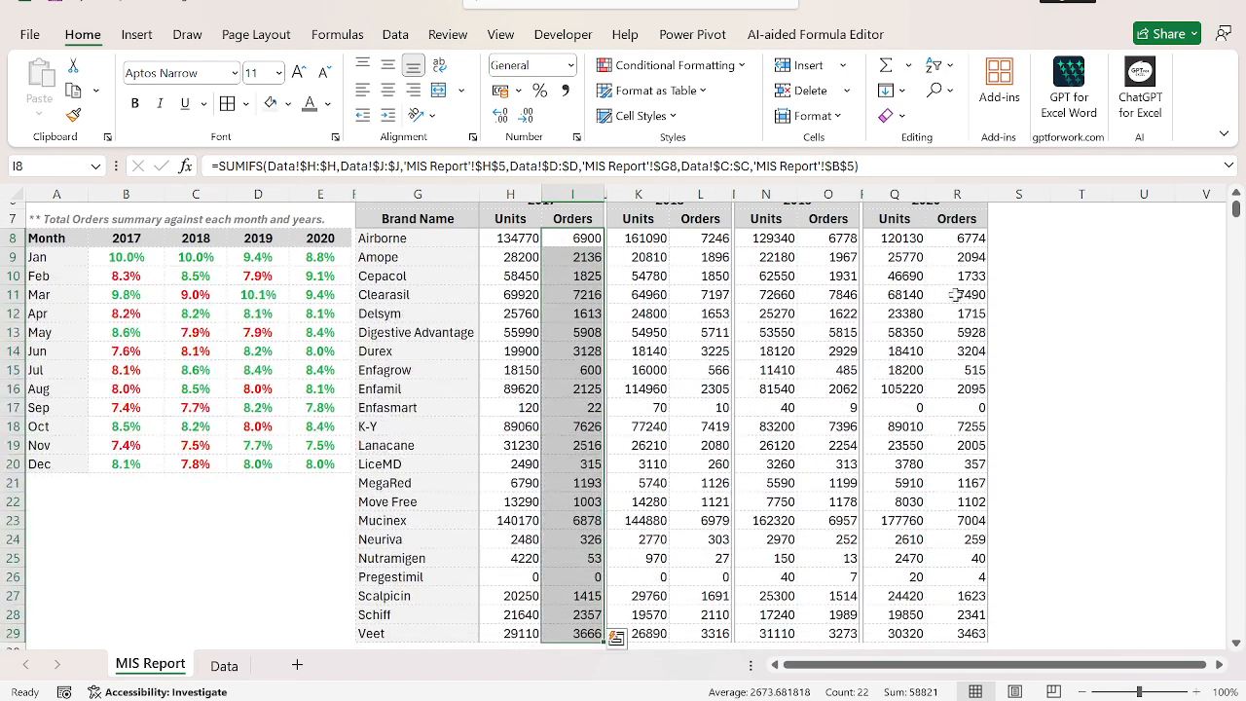
pyautogui.moveTo(699, 242); pyautogui.dragTo(710, 587)
pyautogui.scroll(2, 710, 587)
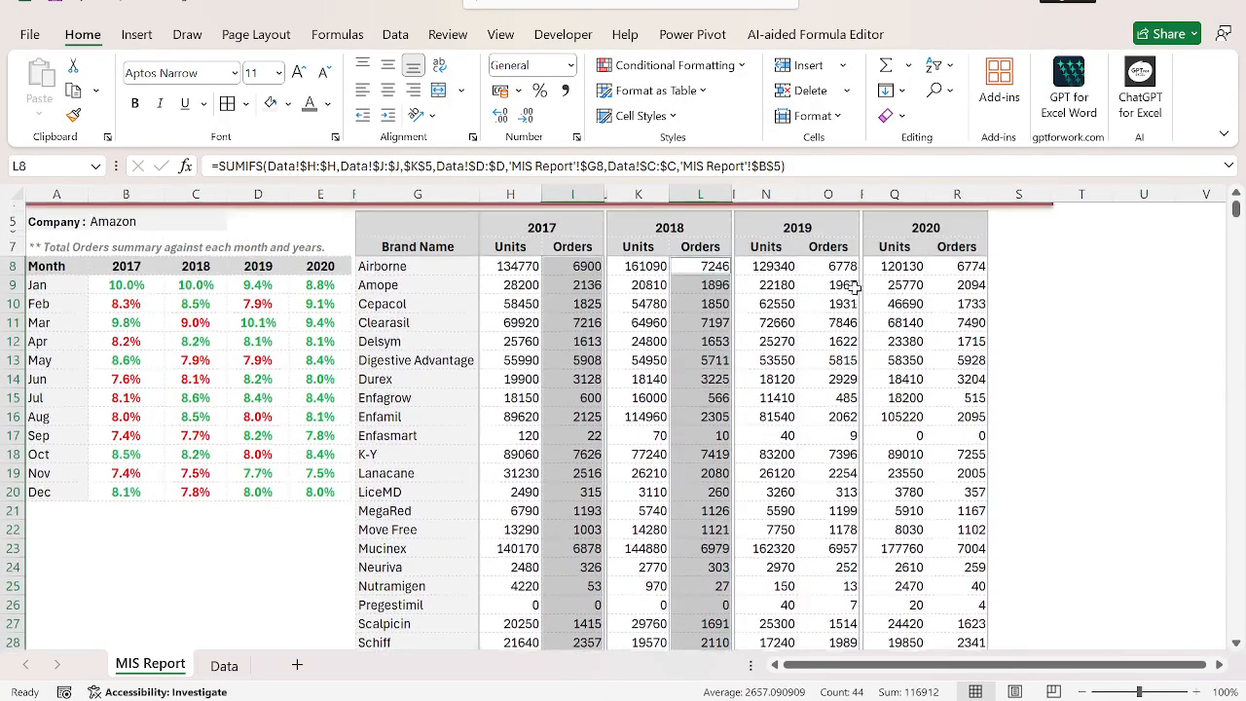
pyautogui.moveTo(838, 269); pyautogui.dragTo(846, 611)
pyautogui.scroll(2, 949, 346)
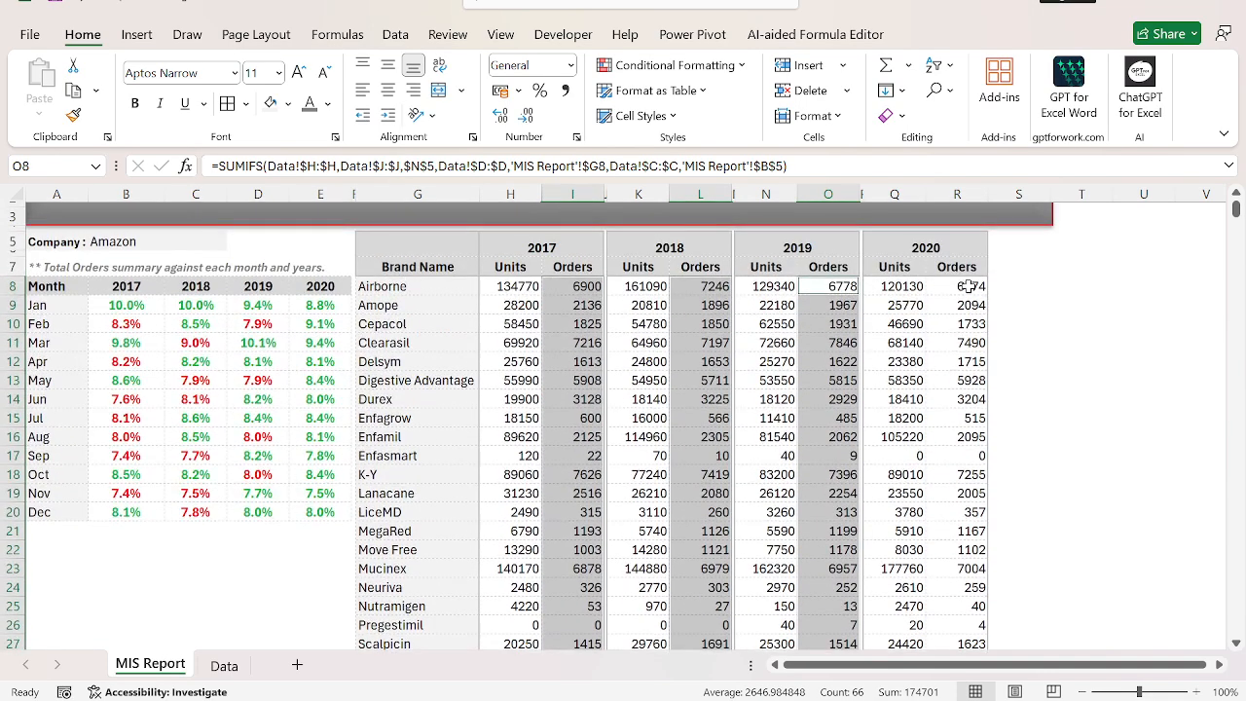
pyautogui.moveTo(968, 285); pyautogui.dragTo(976, 607)
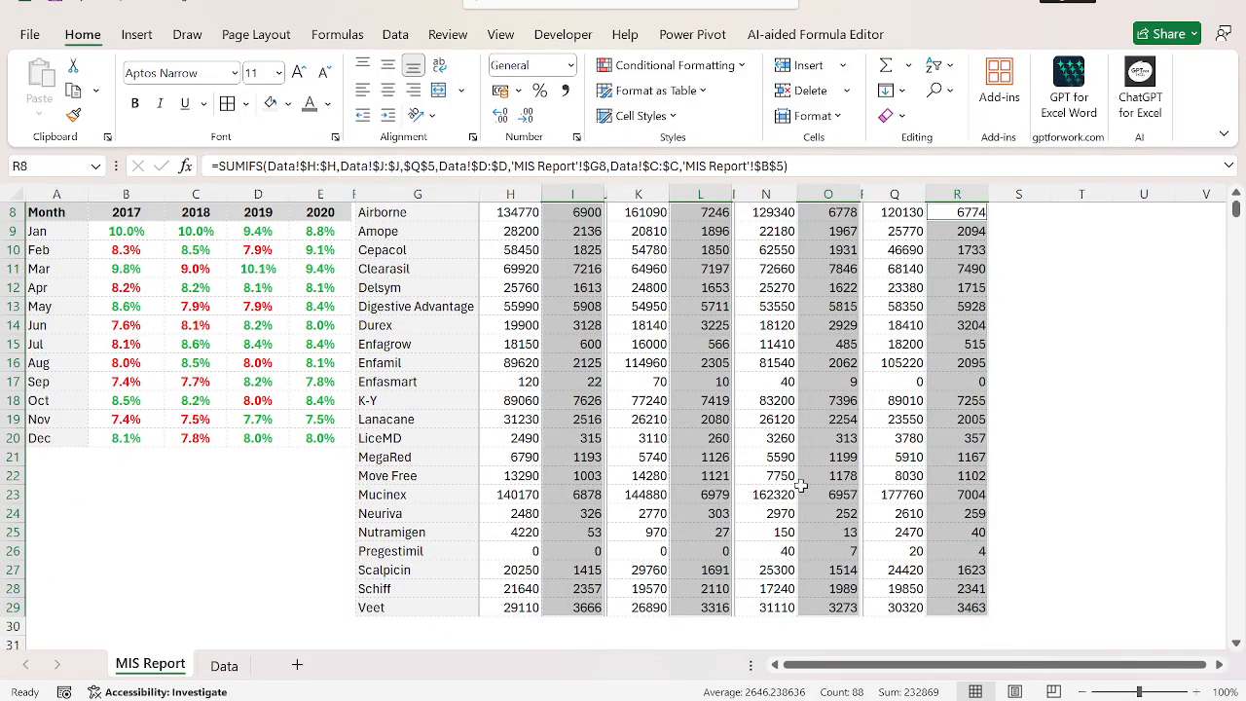
pyautogui.scroll(3, 800, 484)
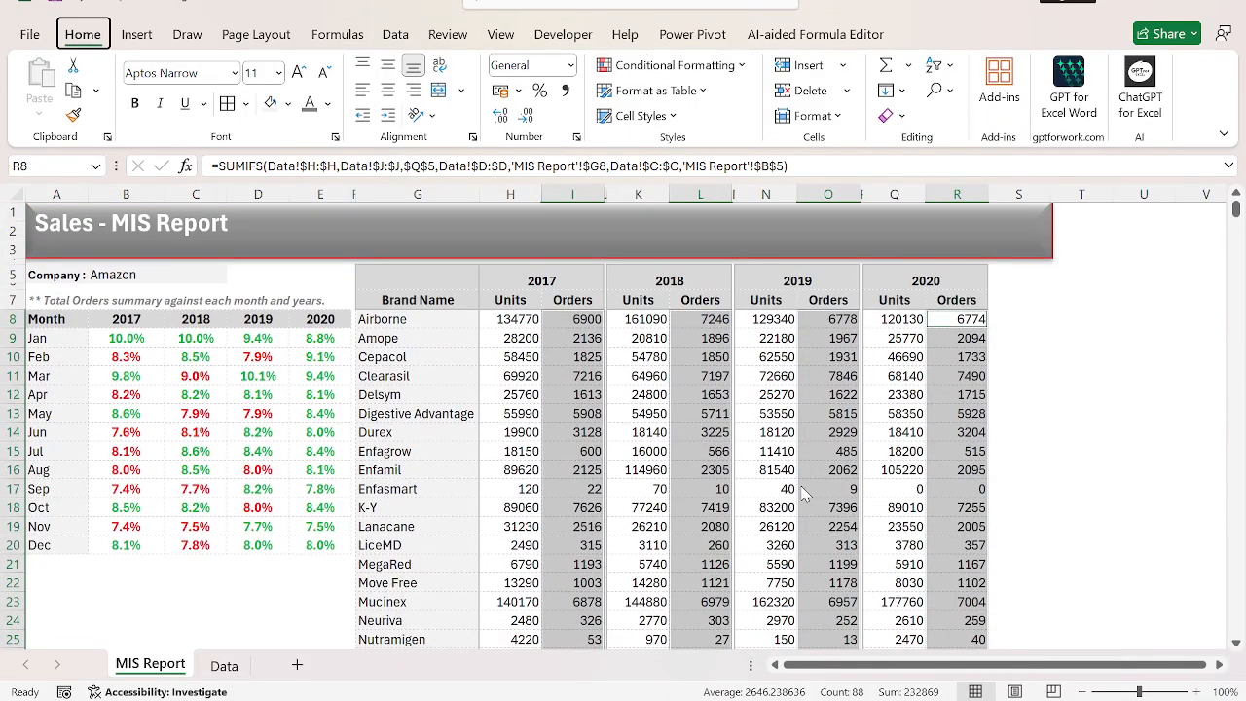
# Create a formula-based conditional formatting rule for the selected Orders cells with the formula =I8>L8.
pyautogui.press('h')
pyautogui.press('l')
pyautogui.press('n')
pyautogui.moveTo(729, 106); pyautogui.dragTo(316, 0)
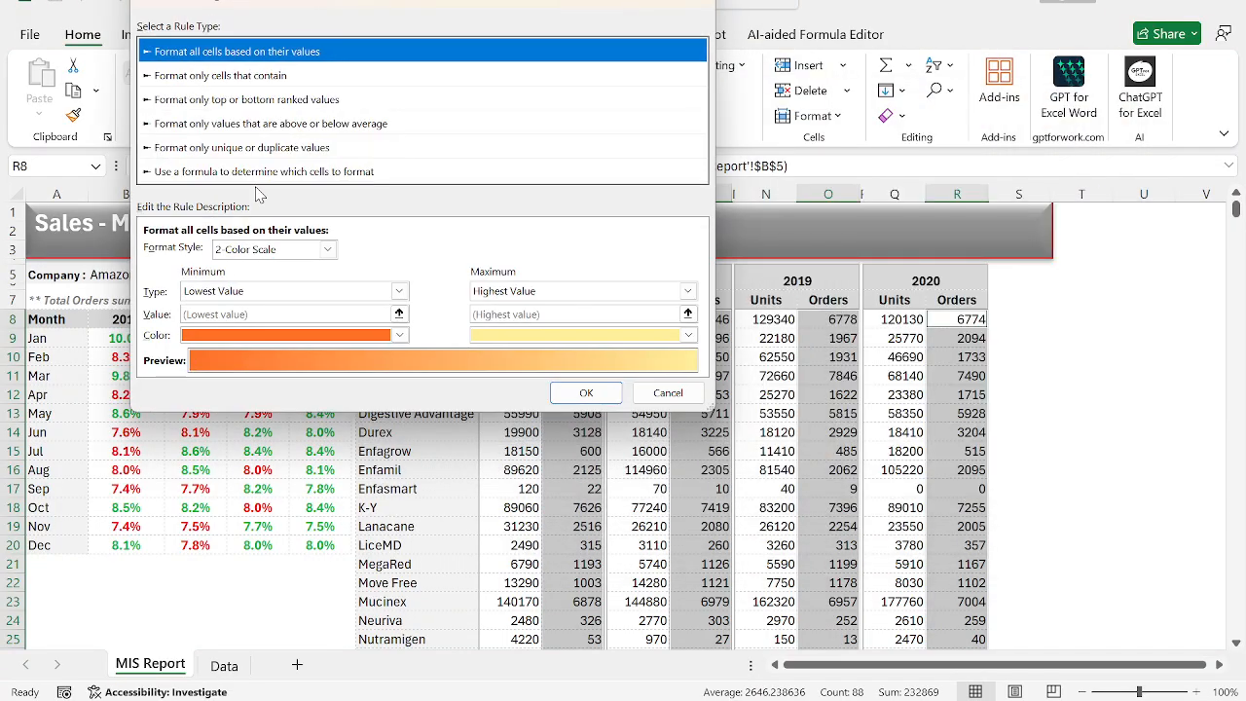
pyautogui.click(302, 172)
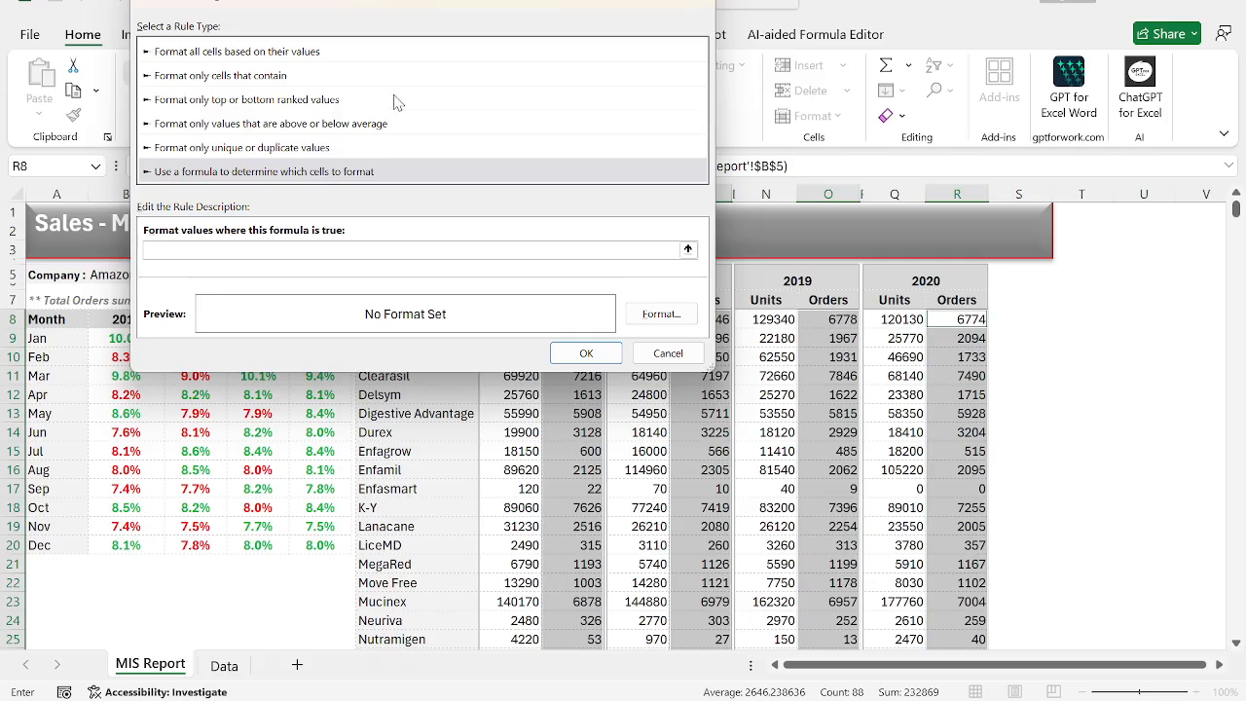
pyautogui.moveTo(358, 2); pyautogui.dragTo(248, 361)
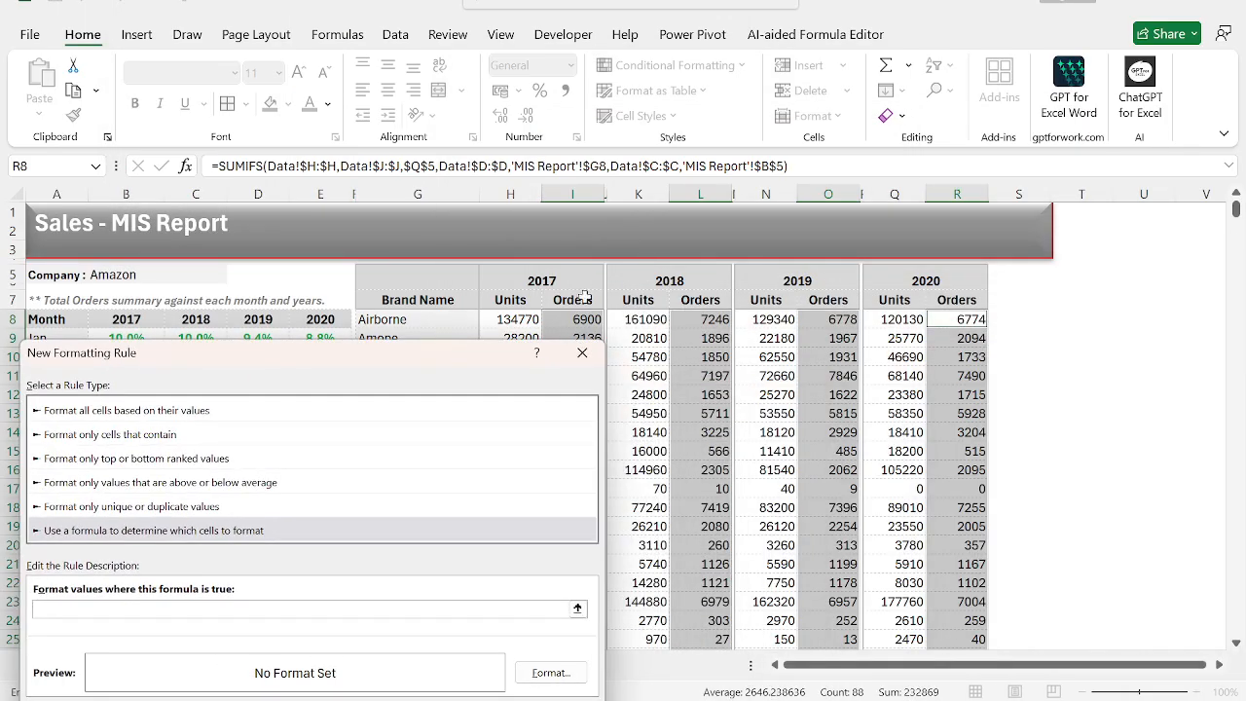
pyautogui.click(566, 321)
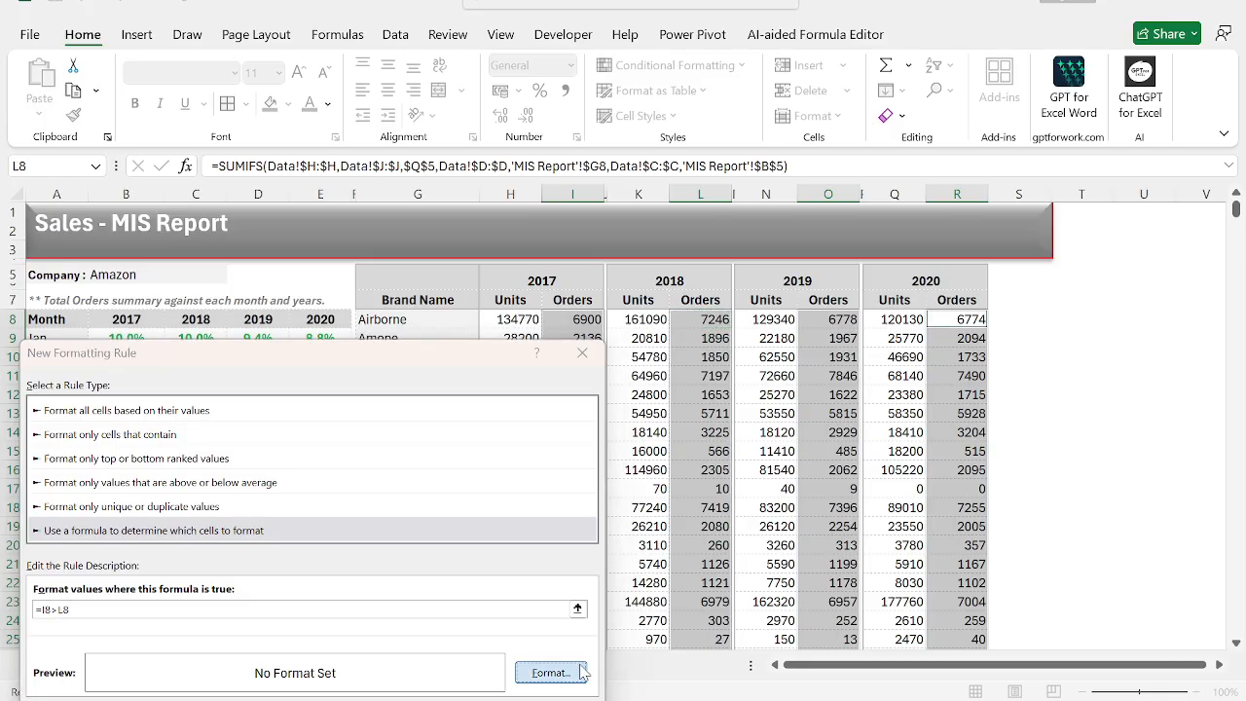
# Give the =I8>L8 rule a bold green font and apply it to the selected Orders cells.
pyautogui.click(550, 673)
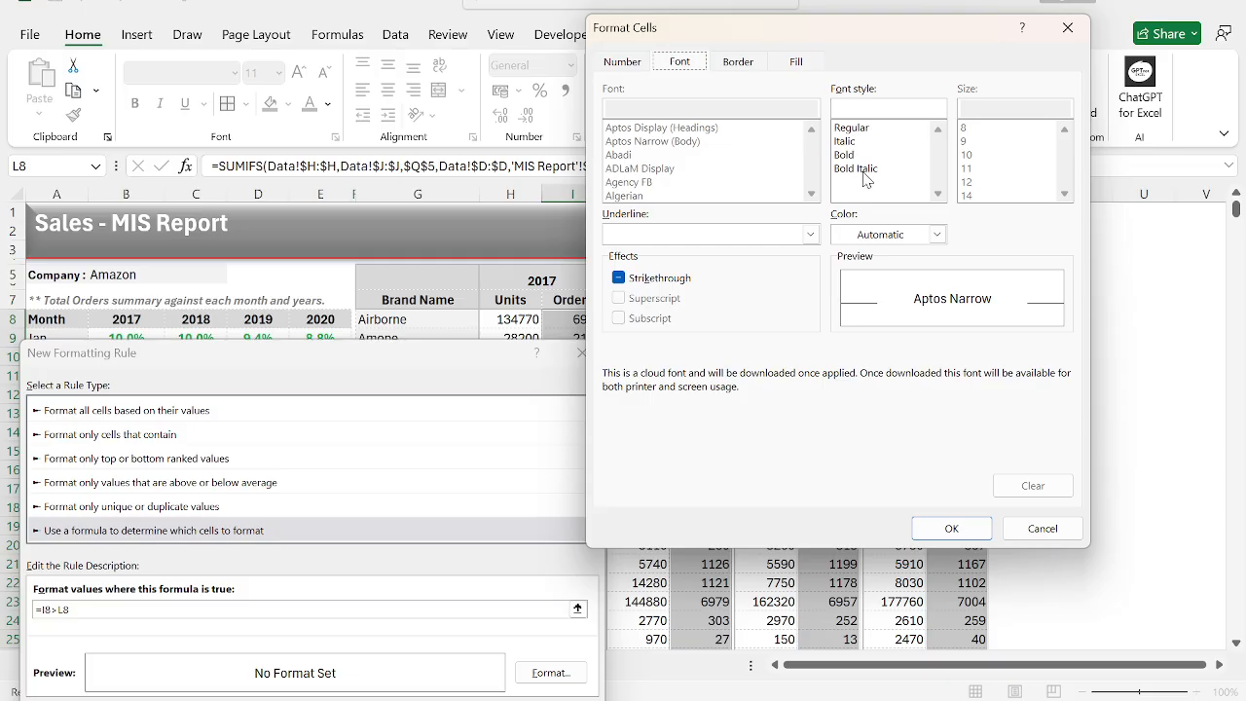
pyautogui.click(905, 234)
pyautogui.click(966, 461)
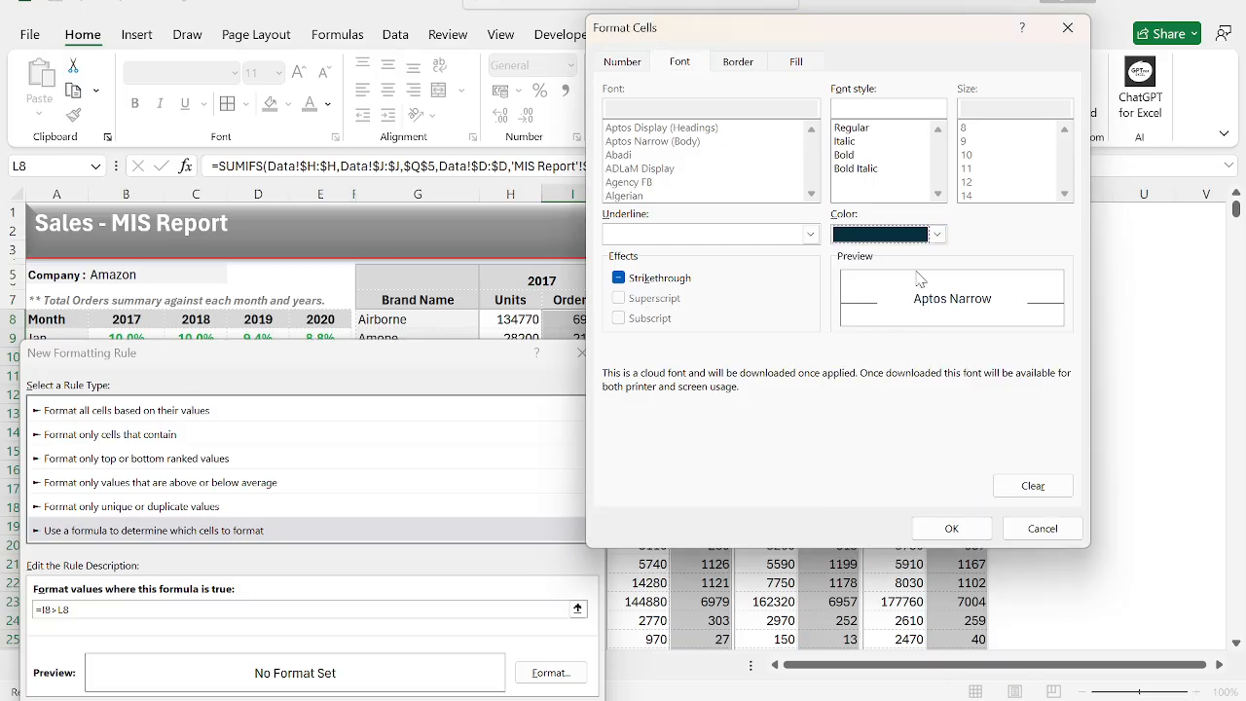
pyautogui.click(883, 235)
pyautogui.click(981, 513)
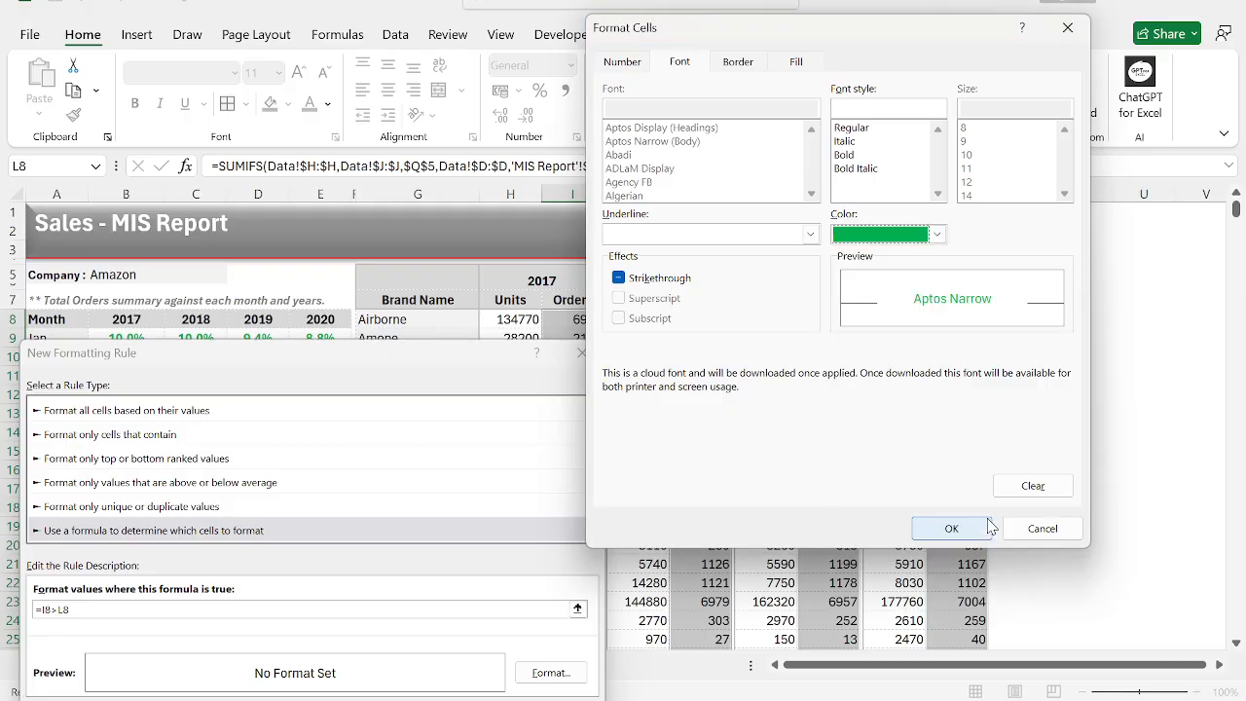
pyautogui.click(844, 155)
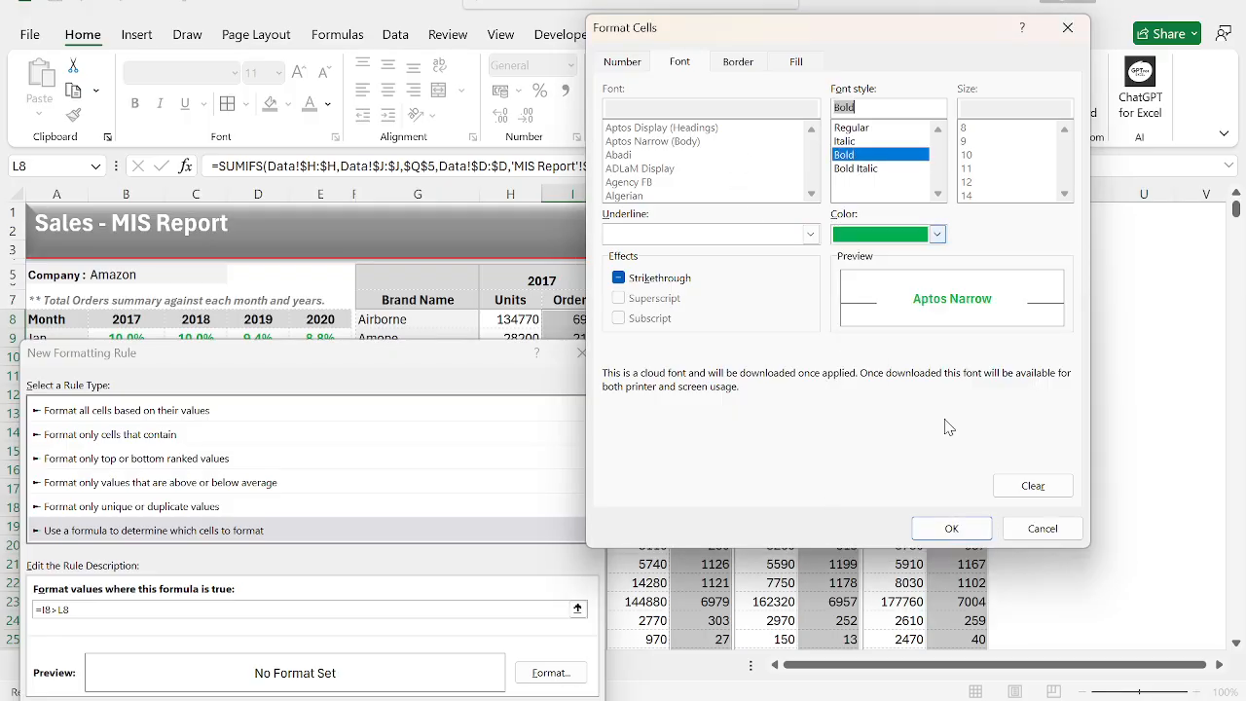
pyautogui.click(946, 529)
pyautogui.press('Return')
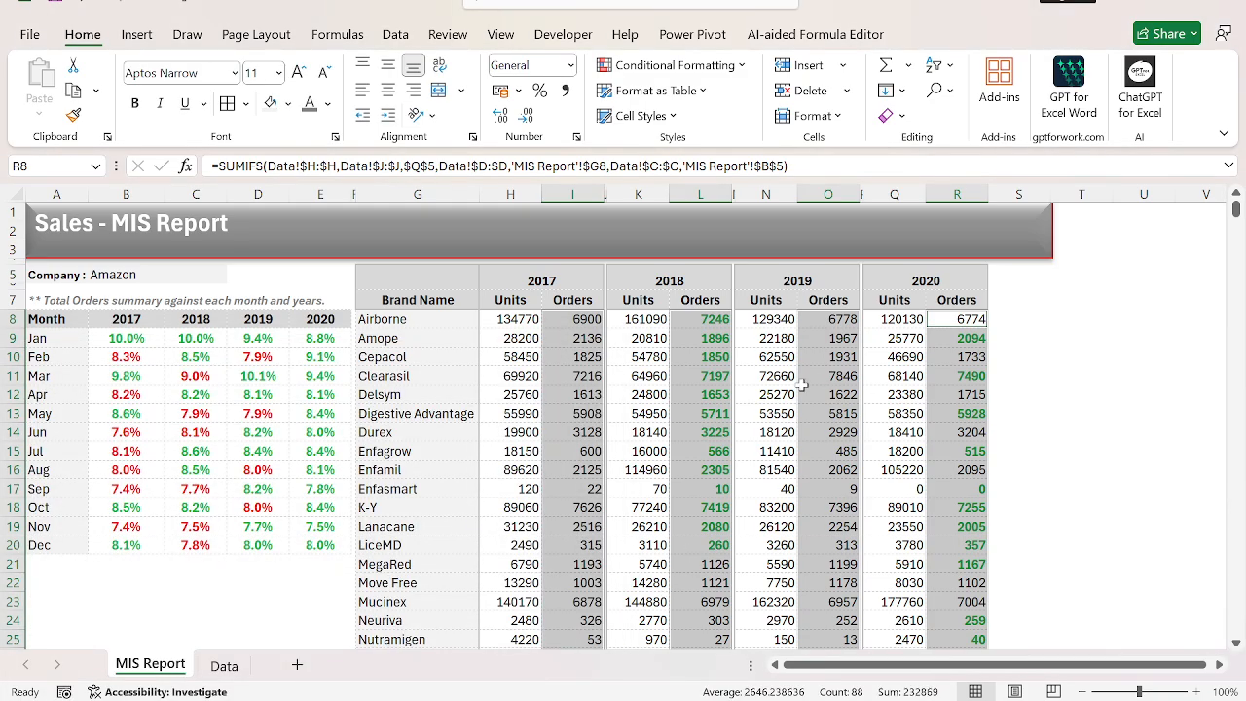
# Start a second conditional formatting rule for the Orders cells, using a formula to determine which cells to format.
pyautogui.press('h')
pyautogui.press('l')
pyautogui.press('n')
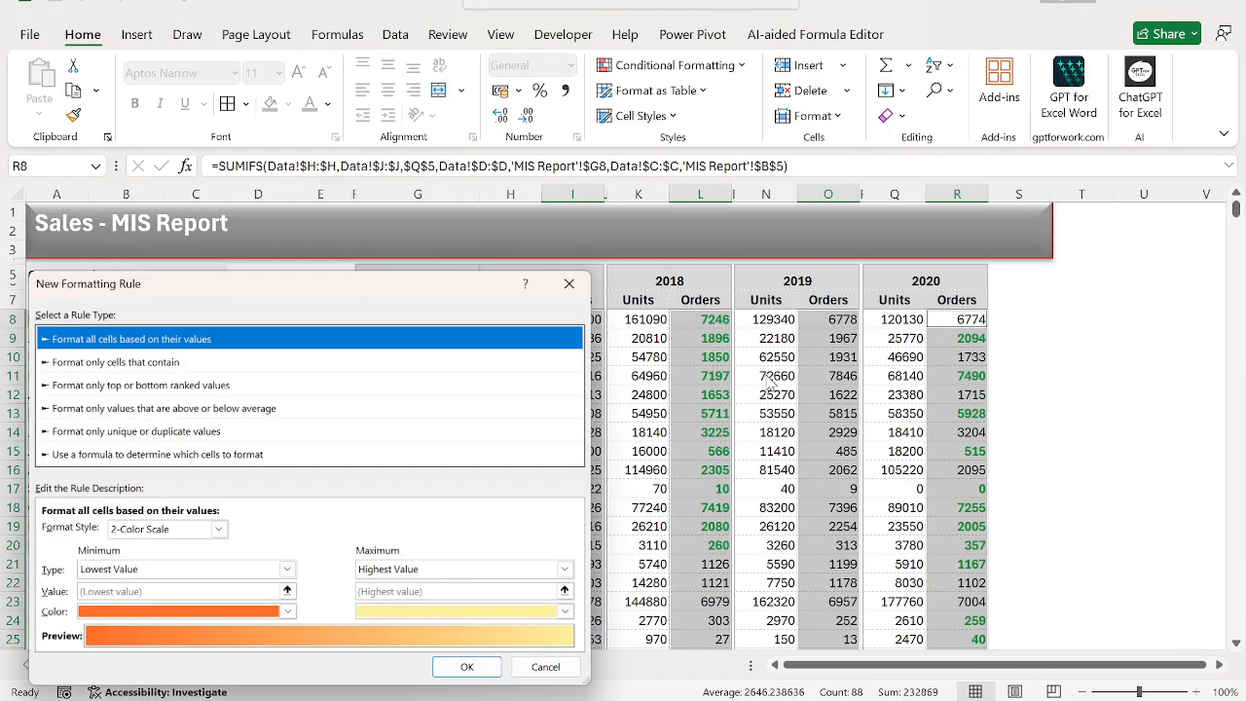
pyautogui.press('Down')
pyautogui.press('Down')
pyautogui.press('Down')
pyautogui.press('Down')
pyautogui.press('Down')
pyautogui.press('Tab')
# Enter the formula =I8<L8 as the condition of the new formatting rule for the Orders cells.
pyautogui.write('=')
pyautogui.press('Left')
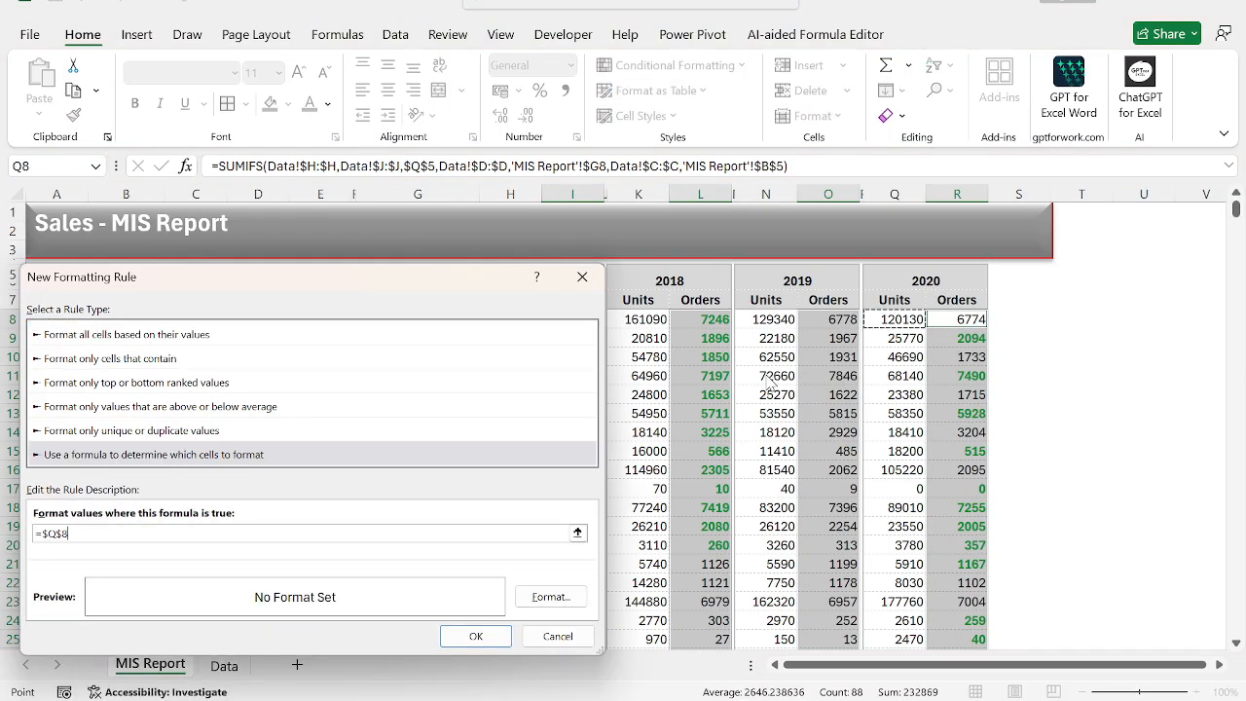
pyautogui.moveTo(471, 289); pyautogui.dragTo(992, 420)
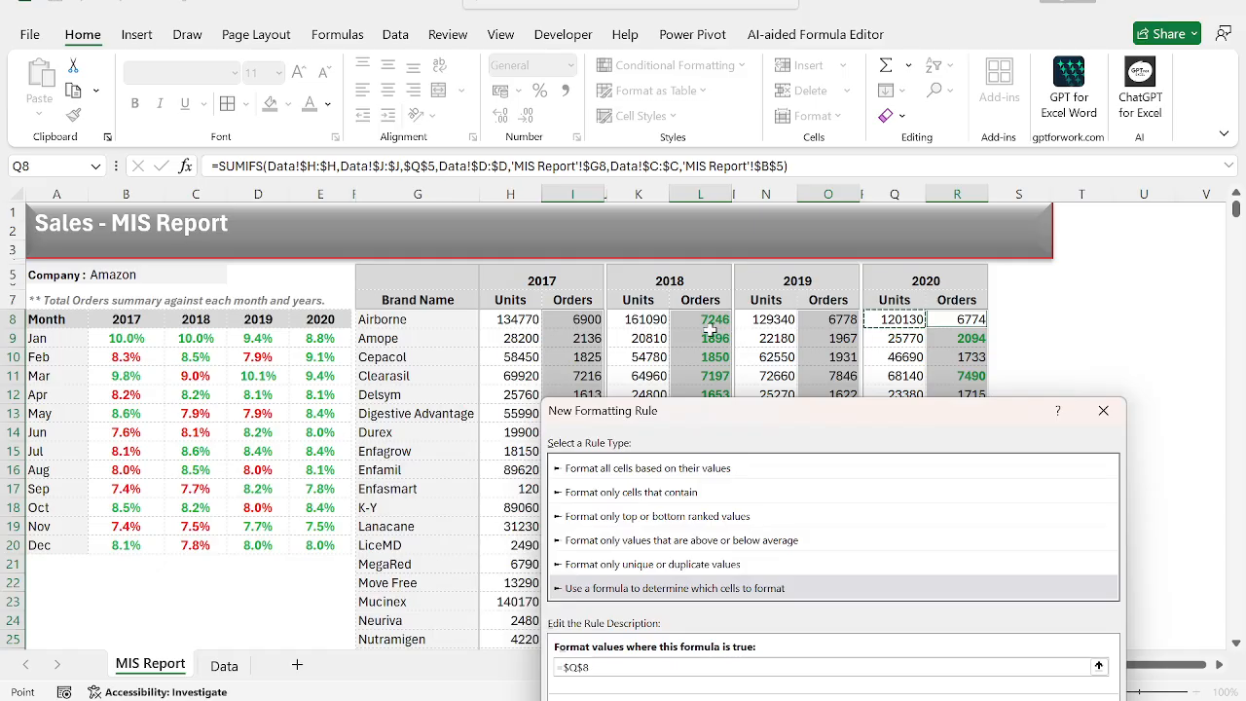
pyautogui.click(571, 320)
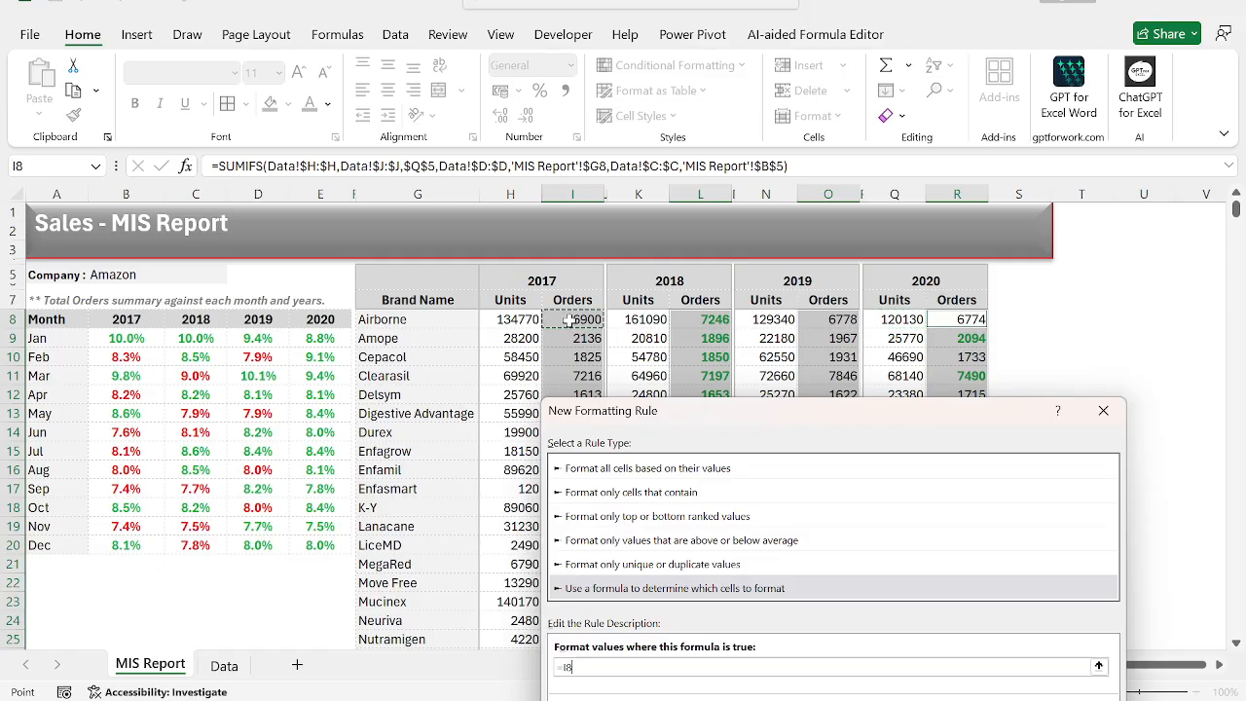
pyautogui.write('<')
pyautogui.click(717, 320)
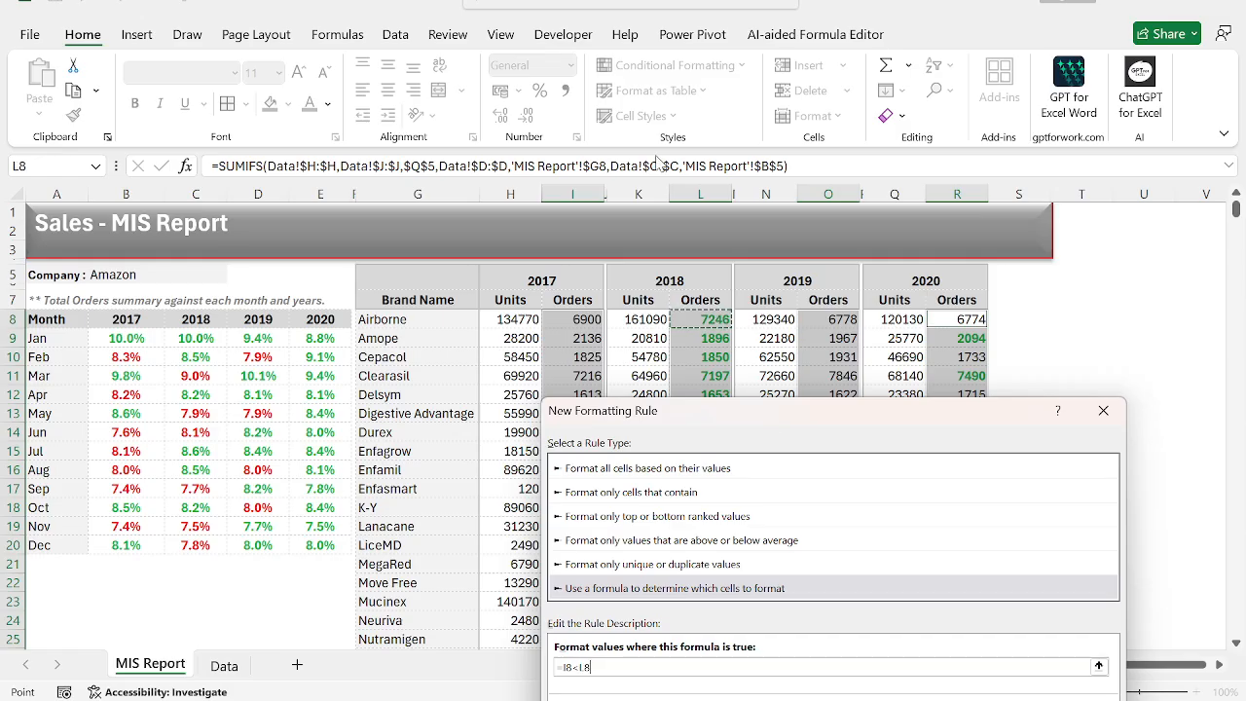
pyautogui.moveTo(738, 419); pyautogui.dragTo(630, 152)
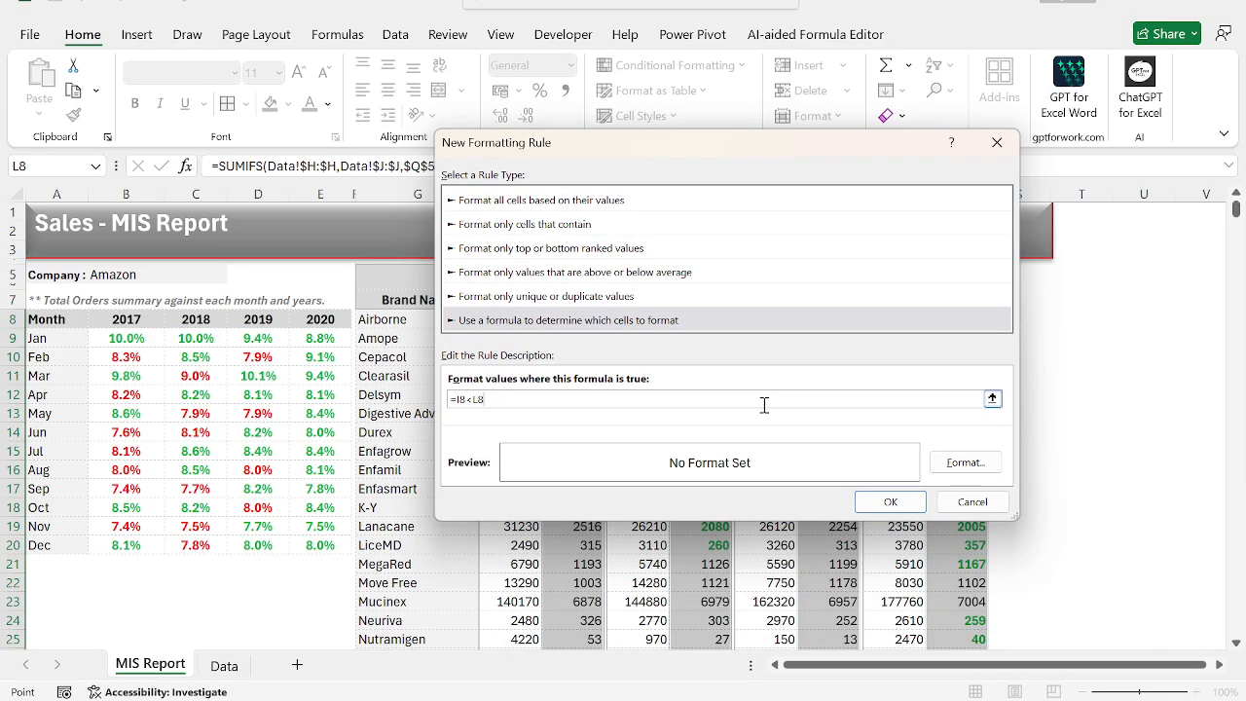
# Give the =I8<L8 rule a bold red font and apply it to the selected Orders cells.
pyautogui.click(966, 463)
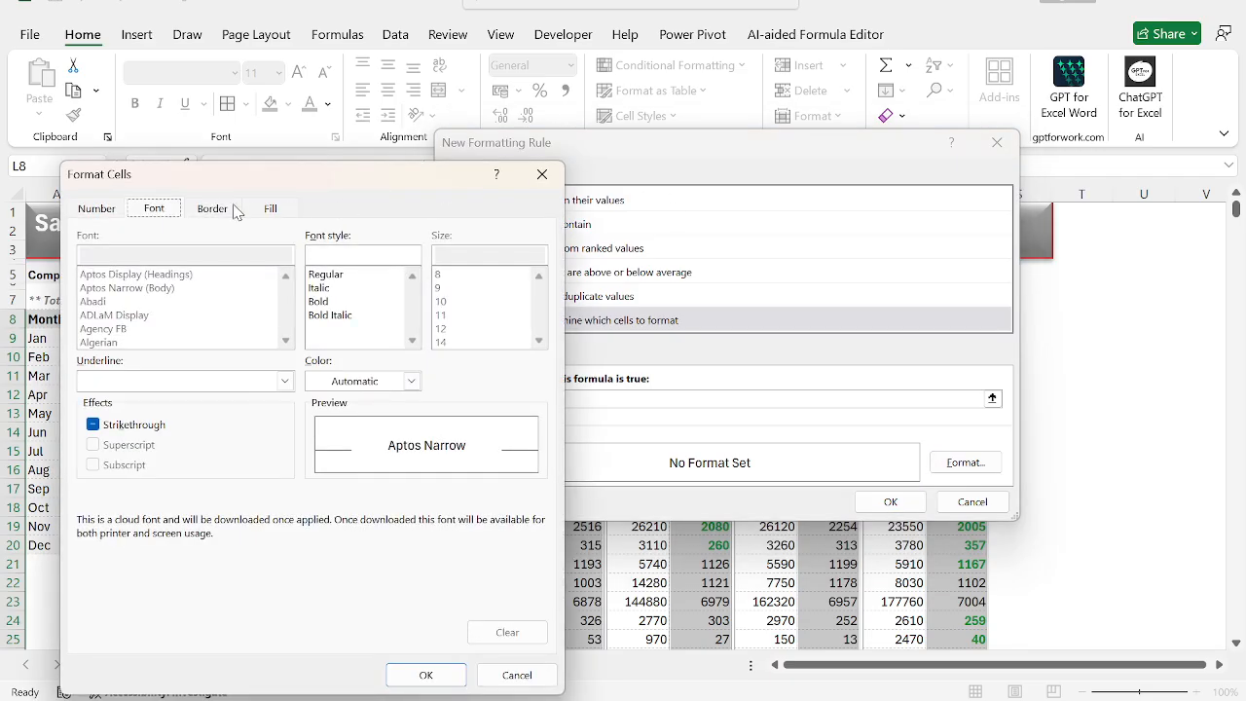
pyautogui.click(399, 382)
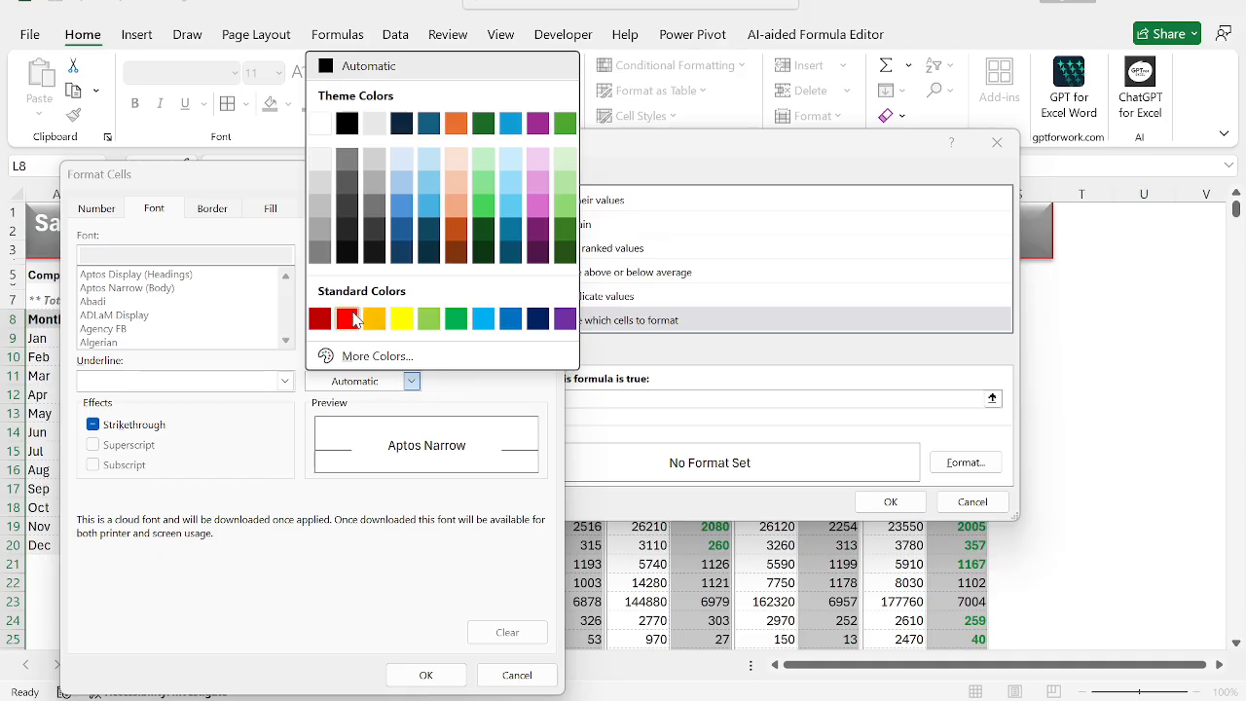
pyautogui.click(346, 319)
pyautogui.click(329, 303)
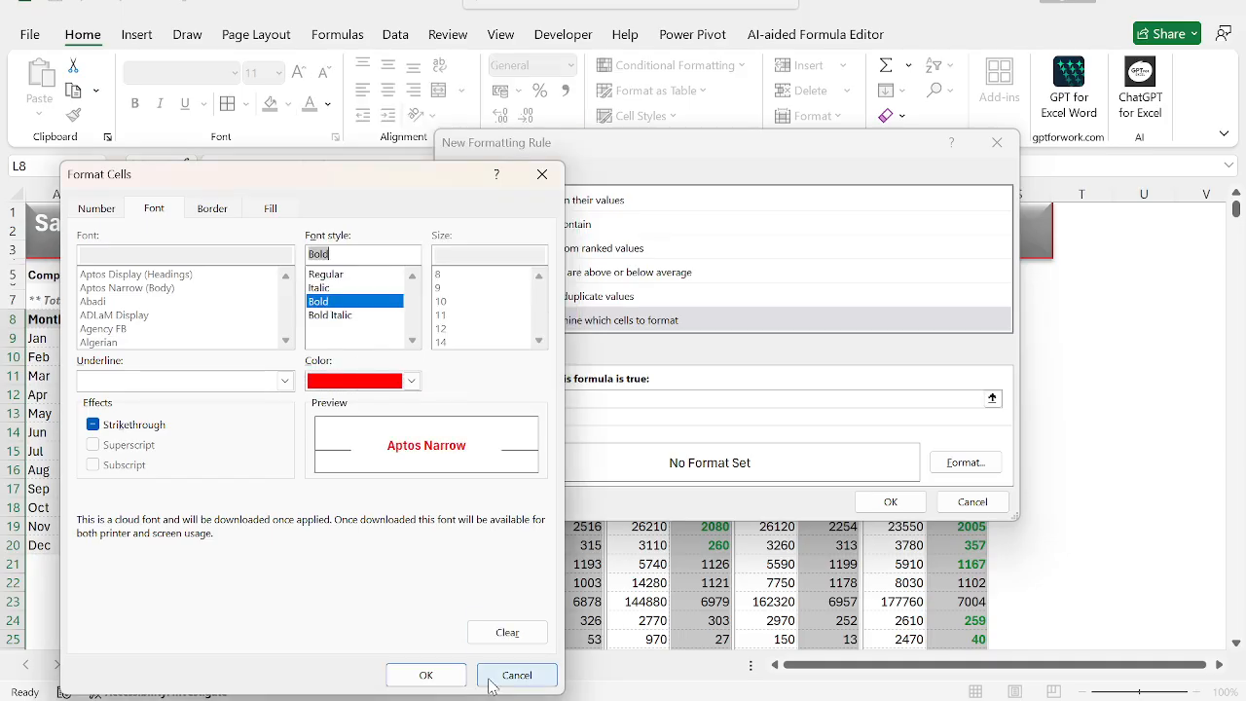
pyautogui.click(433, 675)
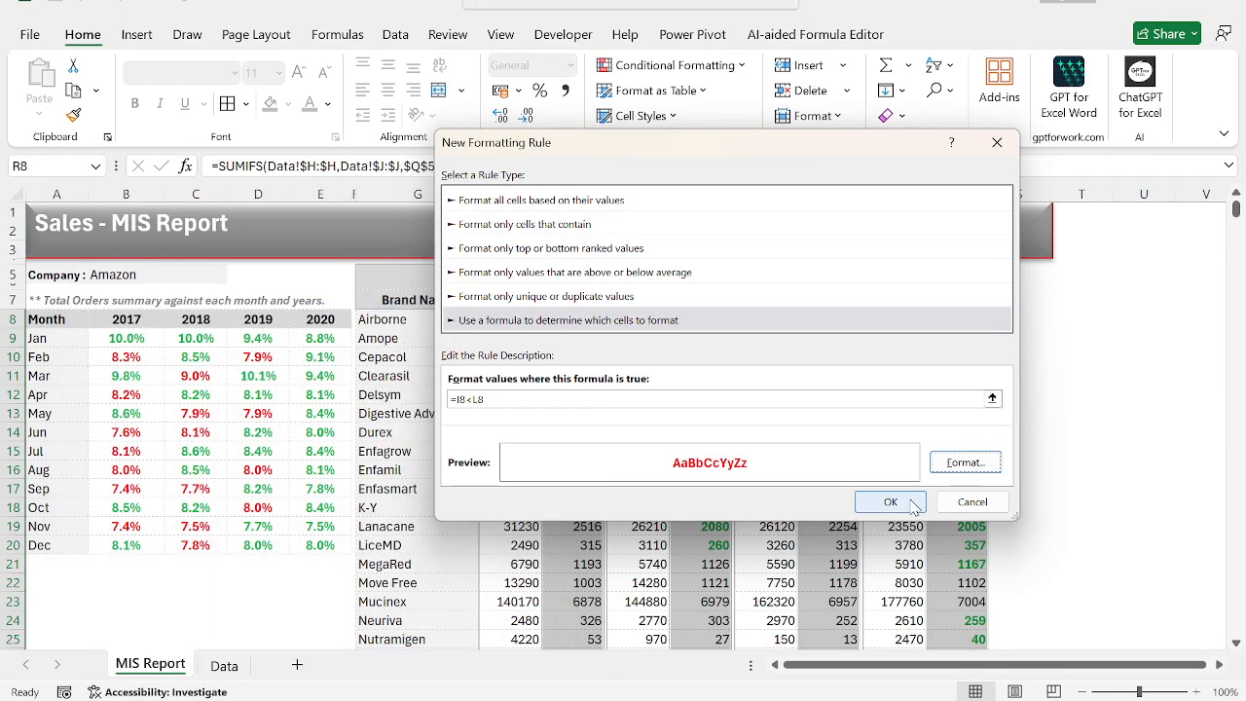
pyautogui.click(912, 504)
pyautogui.click(728, 438)
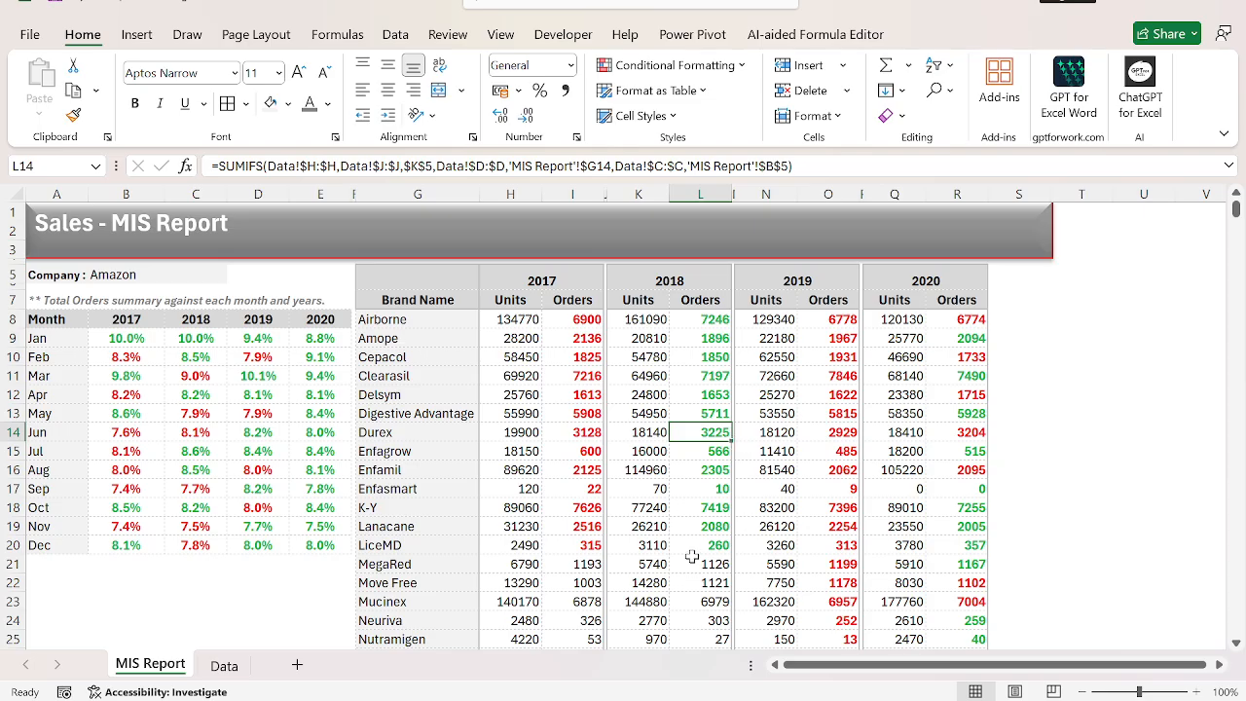
# Check how the report and its highlighting respond by switching the company to FBA, Prime and back to Amazon.
pyautogui.scroll(-3, 691, 556)
pyautogui.scroll(3, 691, 555)
pyautogui.click(145, 269)
pyautogui.hotkey('alt', 'Down')
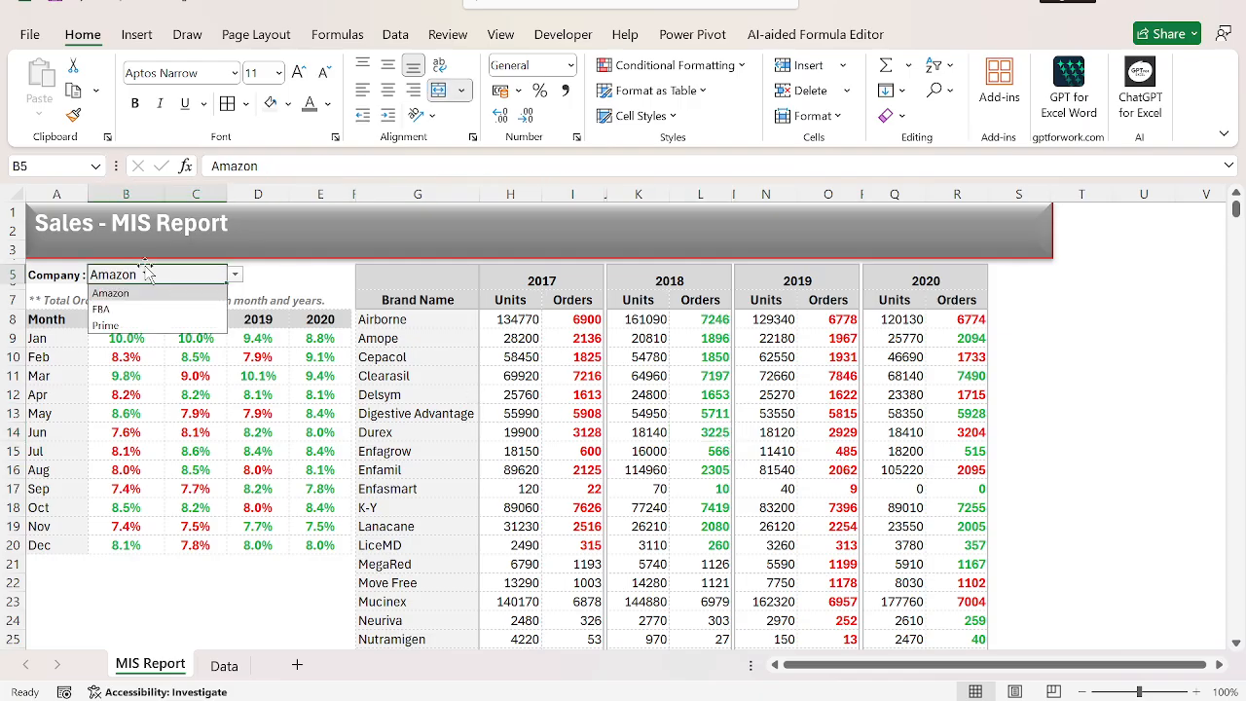
pyautogui.press('Return')
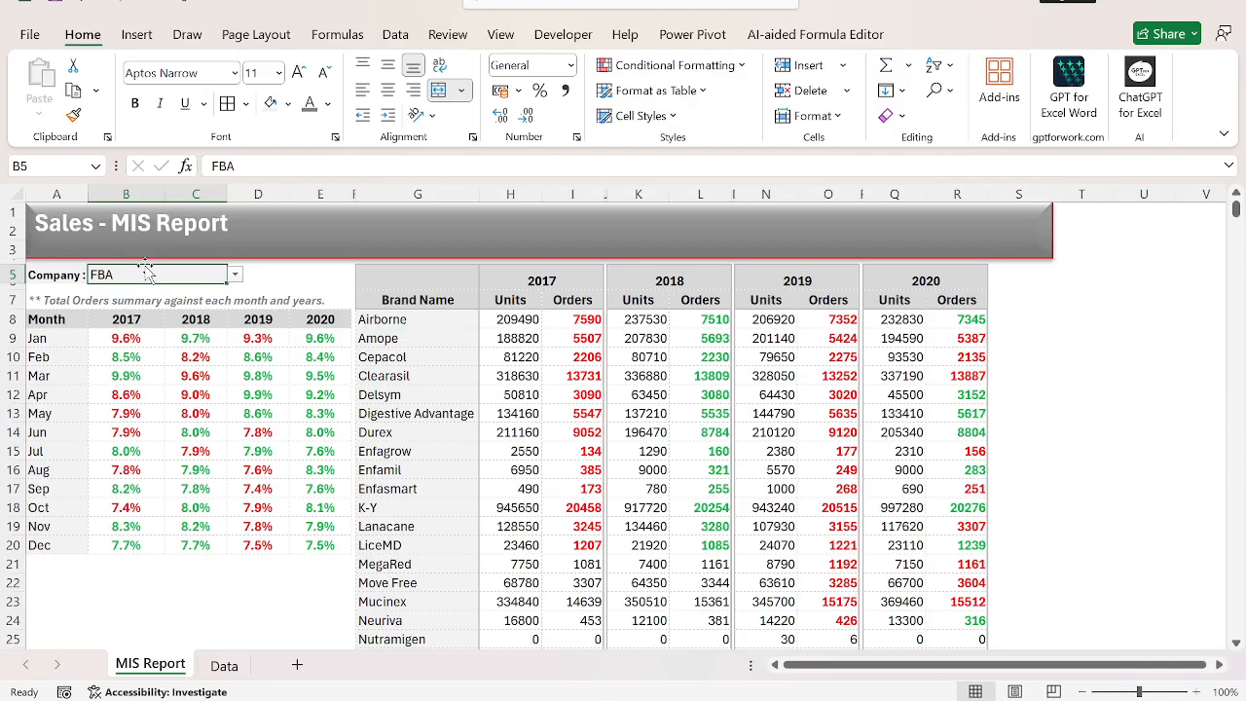
pyautogui.hotkey('alt', 'Down')
pyautogui.press('Down')
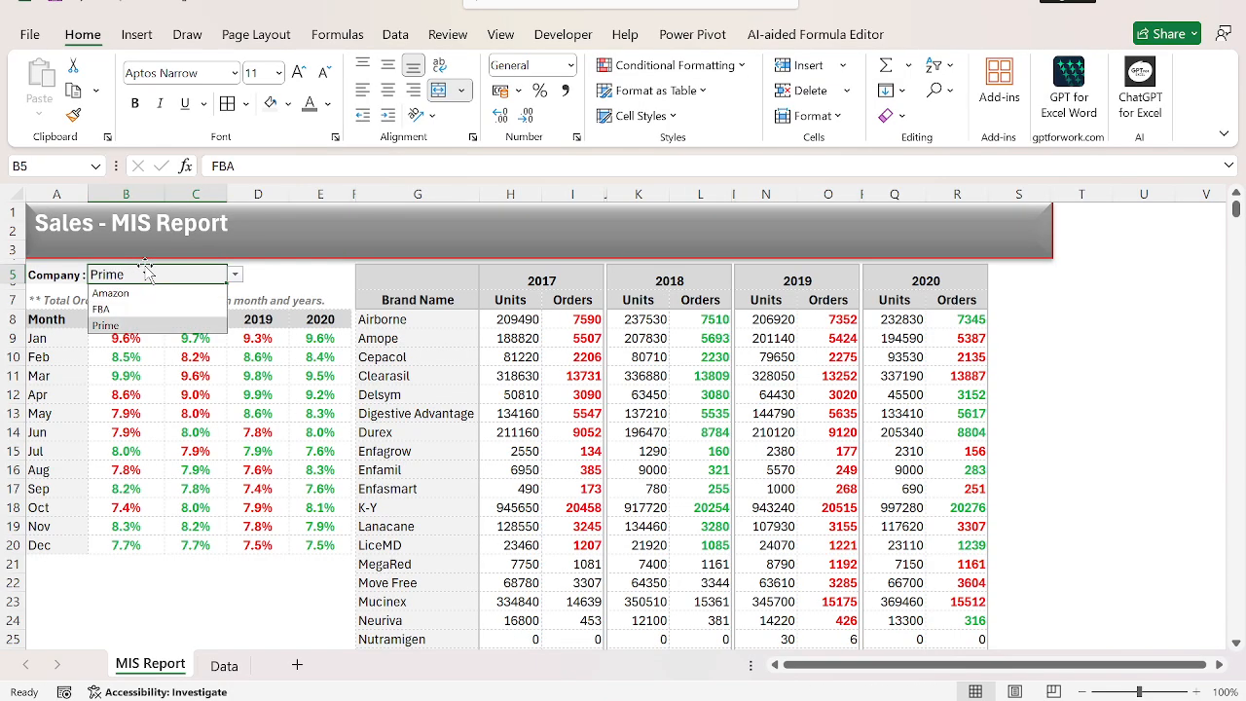
pyautogui.press('Return')
pyautogui.hotkey('alt', 'Down')
pyautogui.press('Up')
pyautogui.press('Up')
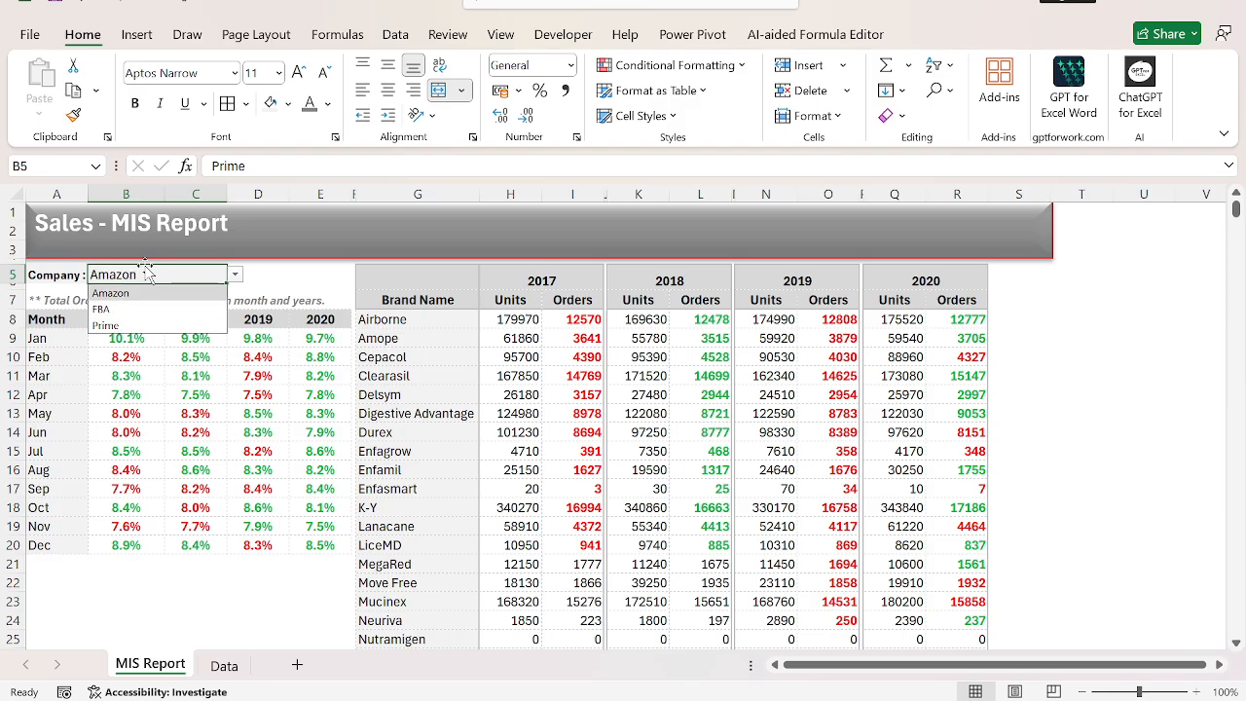
pyautogui.press('Return')
pyautogui.hotkey('ctrl', 'Right')
pyautogui.press('Down')
pyautogui.press('Down')
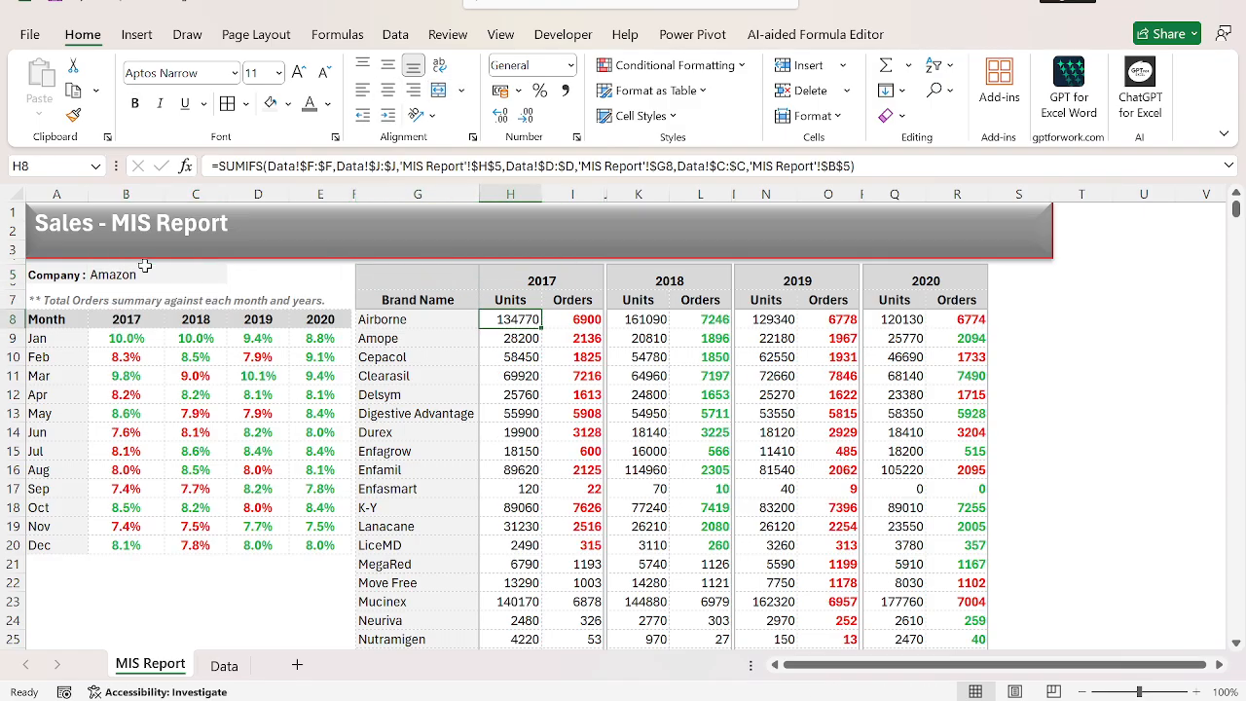
pyautogui.hotkey('ctrl', 'Left')
pyautogui.hotkey('ctrl', 'Left')
pyautogui.hotkey('ctrl', 'Left')
pyautogui.hotkey('ctrl', 'Up')
pyautogui.hotkey('ctrl', 'Up')
pyautogui.hotkey('ctrl', 'Up')
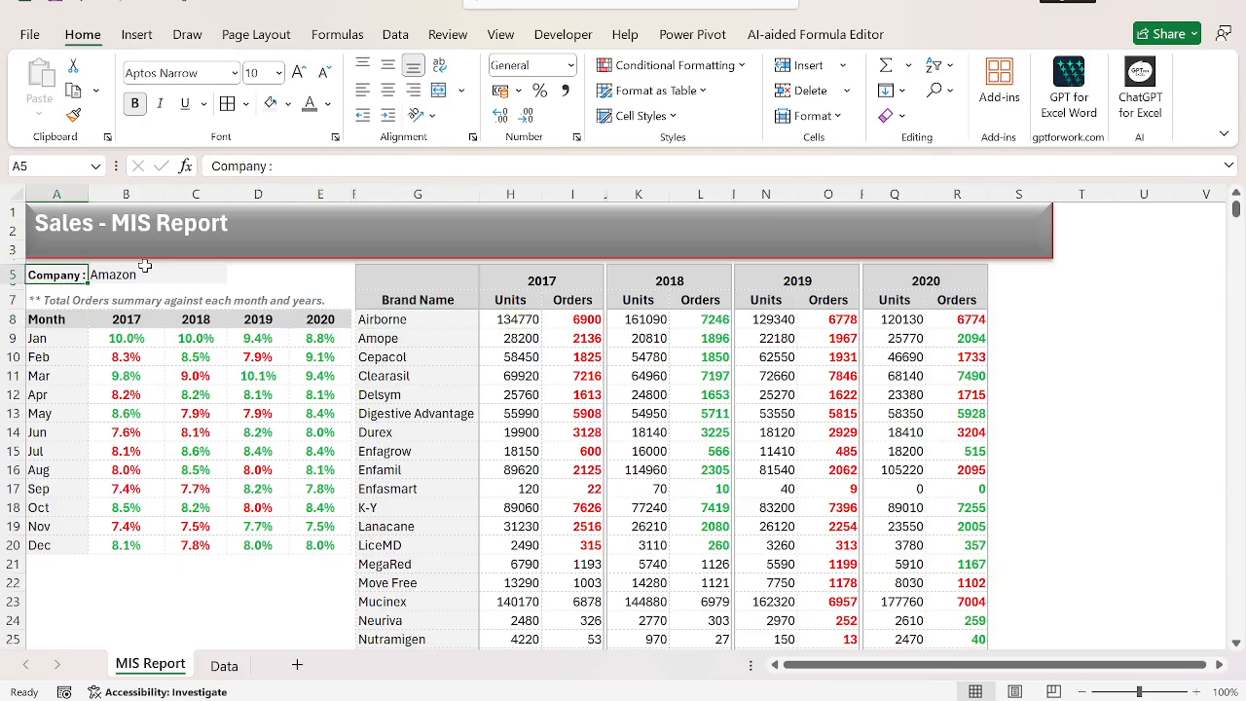
# Insert a 2-D stacked column chart from the monthly share table A8:E20 and move it over the brand summary columns.
pyautogui.press('Down')
pyautogui.press('Down')
pyautogui.press('Down')
pyautogui.press('Down')
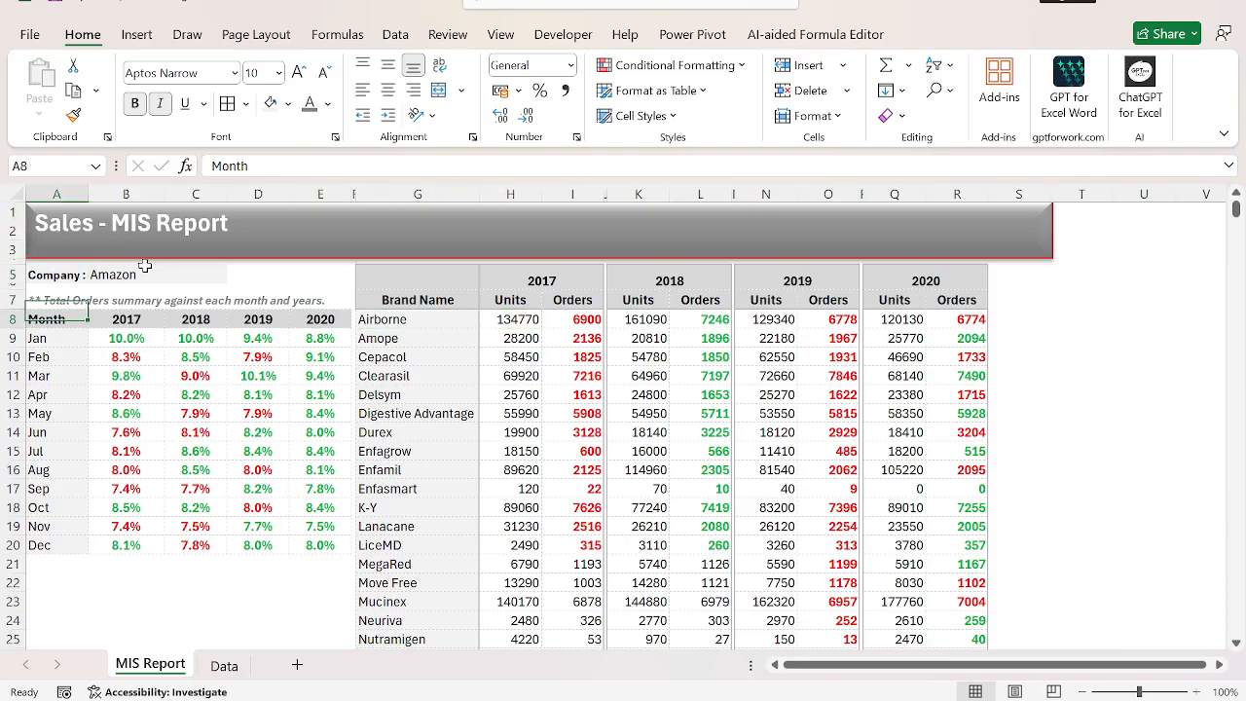
pyautogui.hotkey('ctrl', 'shift', 'Down')
pyautogui.hotkey('ctrl', 'shift', 'Right')
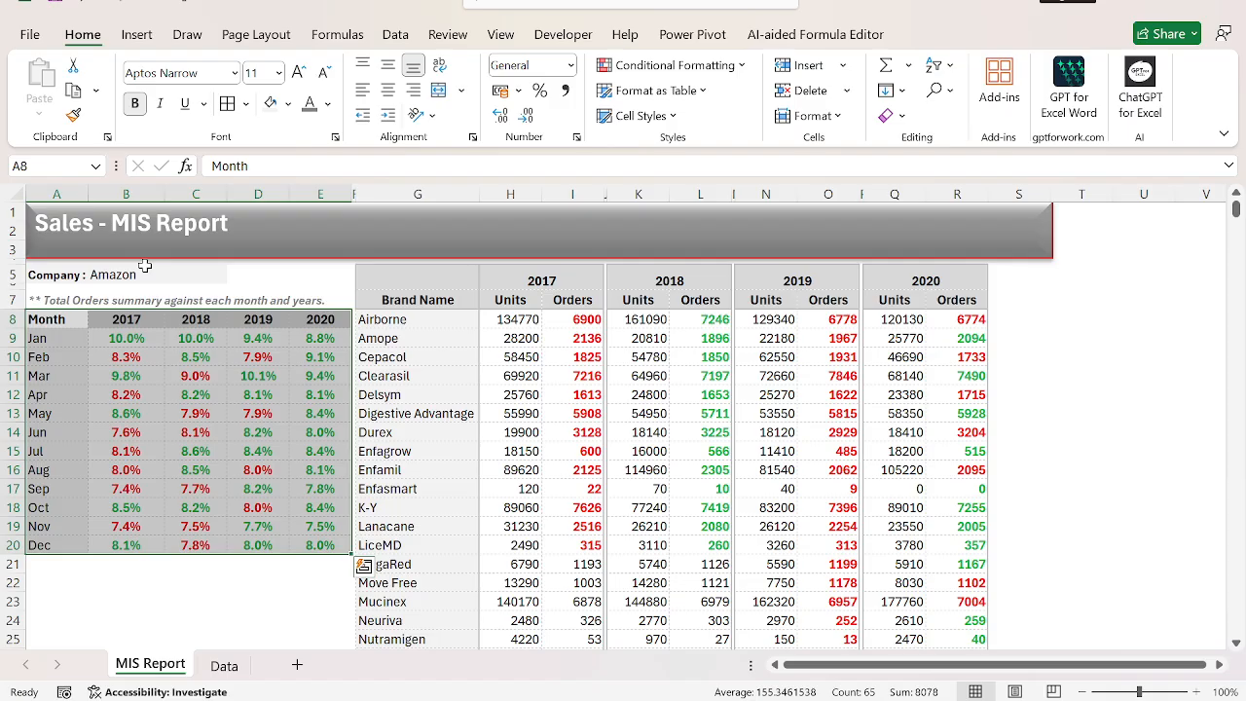
pyautogui.click(142, 37)
pyautogui.click(533, 89)
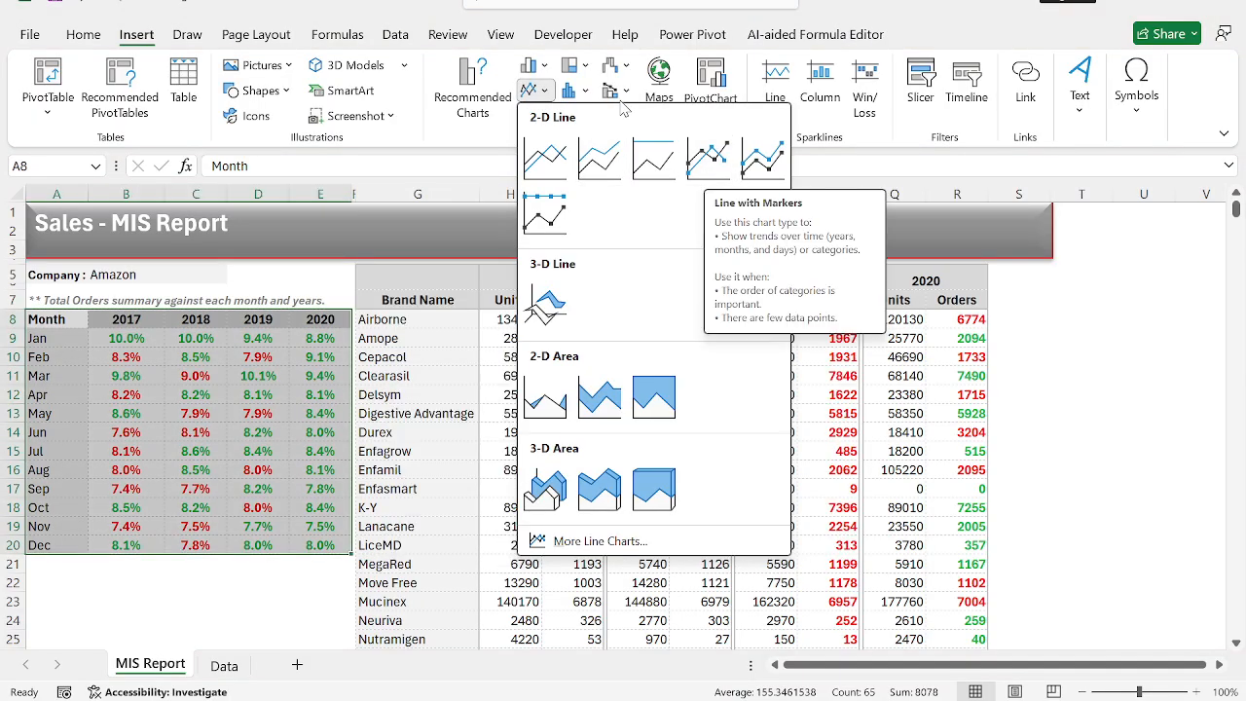
pyautogui.click(533, 65)
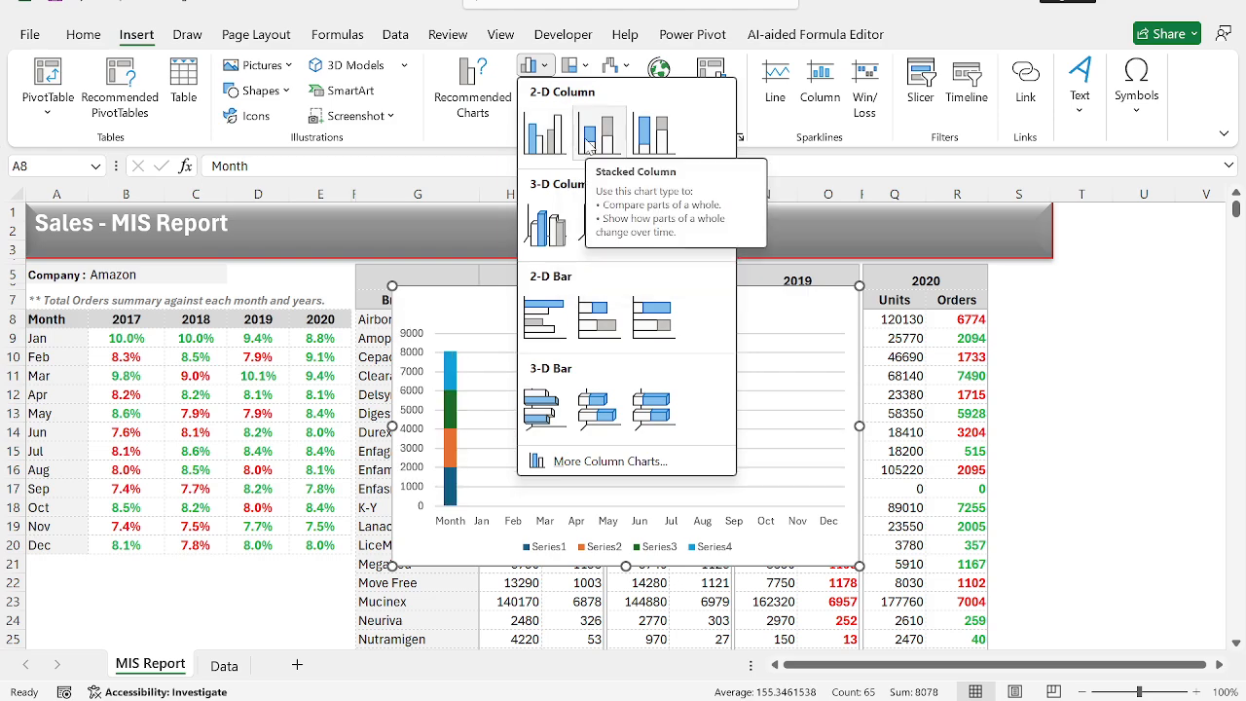
pyautogui.click(589, 144)
pyautogui.moveTo(689, 303); pyautogui.dragTo(857, 244)
# Open the chart's data source selection and remove all the automatically created series.
pyautogui.rightClick(862, 266)
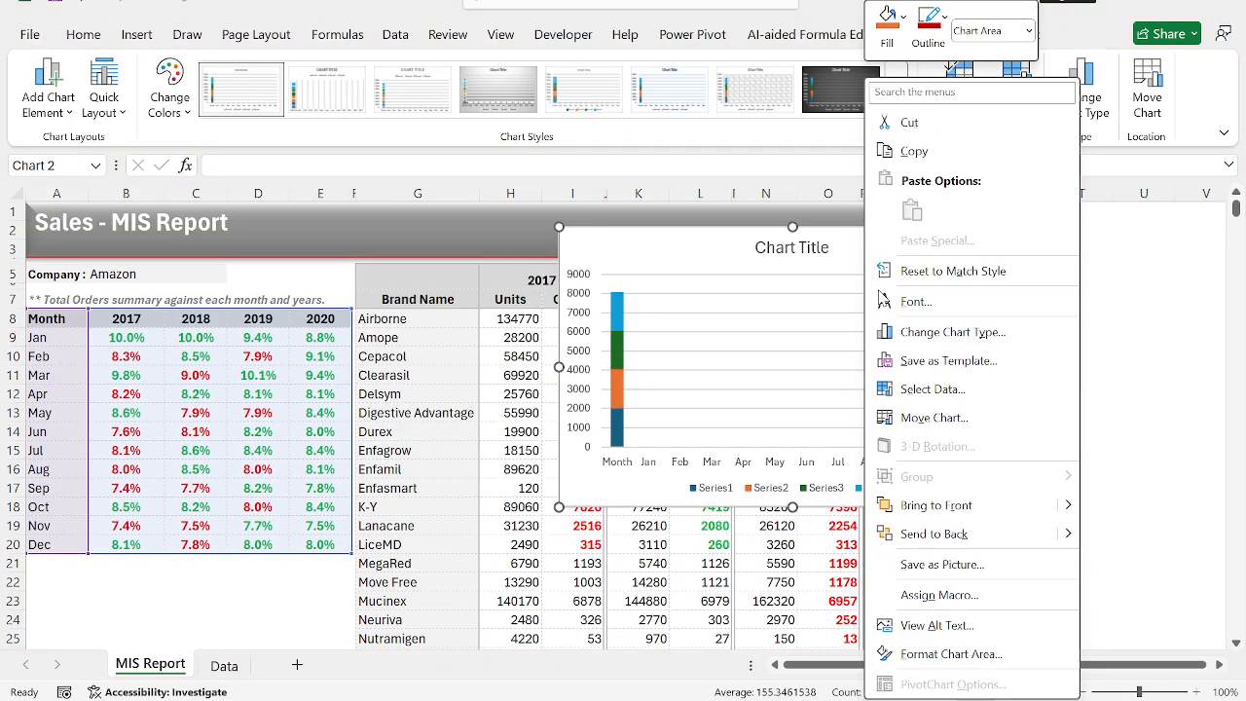
pyautogui.click(937, 391)
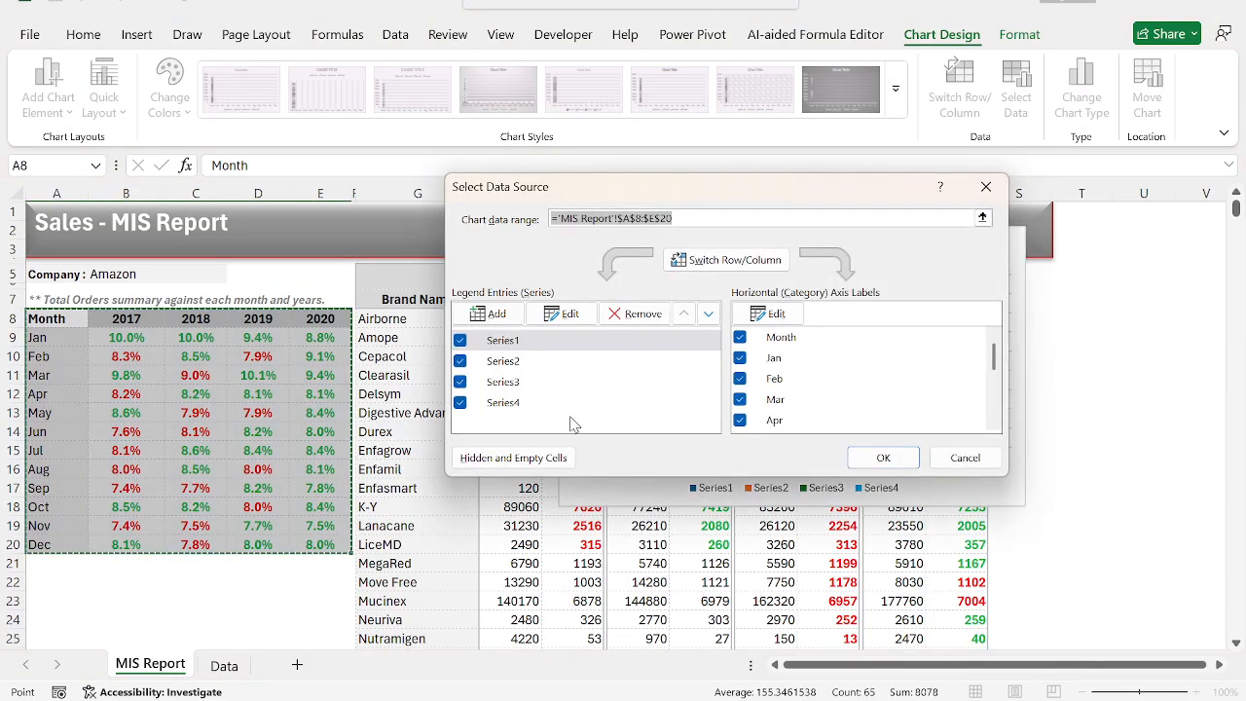
pyautogui.click(640, 314)
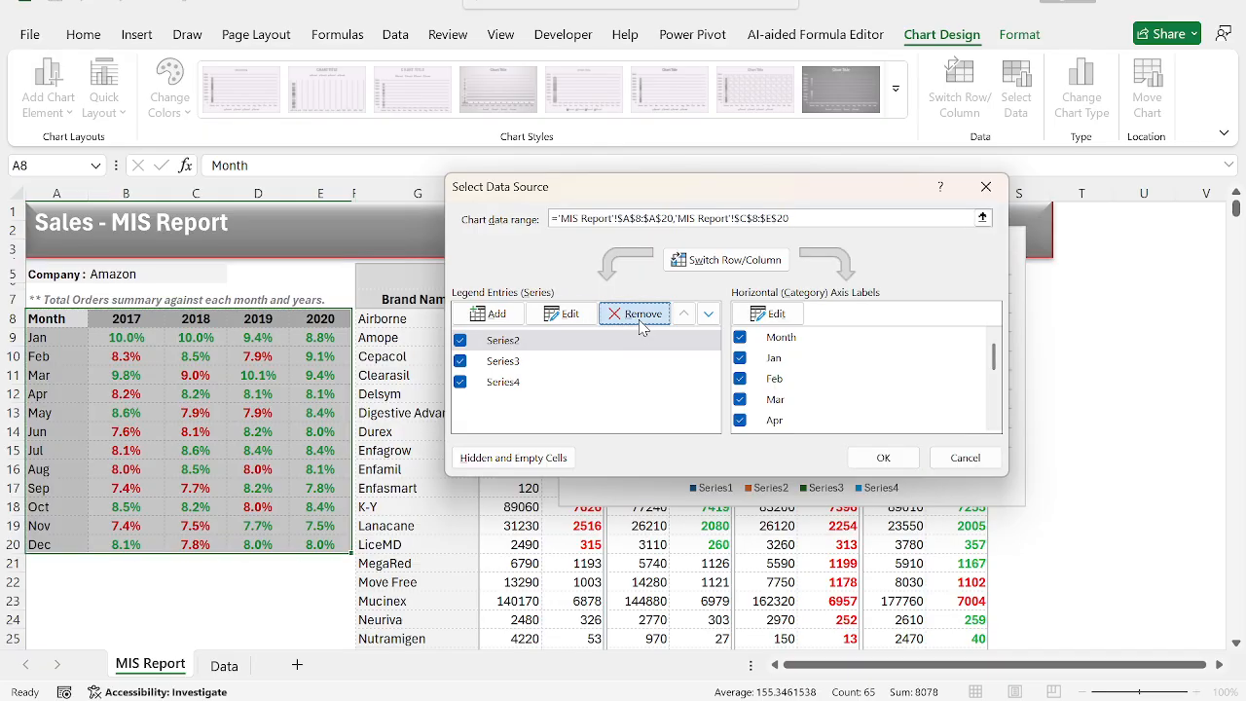
pyautogui.click(639, 315)
pyautogui.click(640, 315)
pyautogui.click(639, 314)
# Add a chart series named from the 2017 header in B8 with the values B9:B20.
pyautogui.click(512, 312)
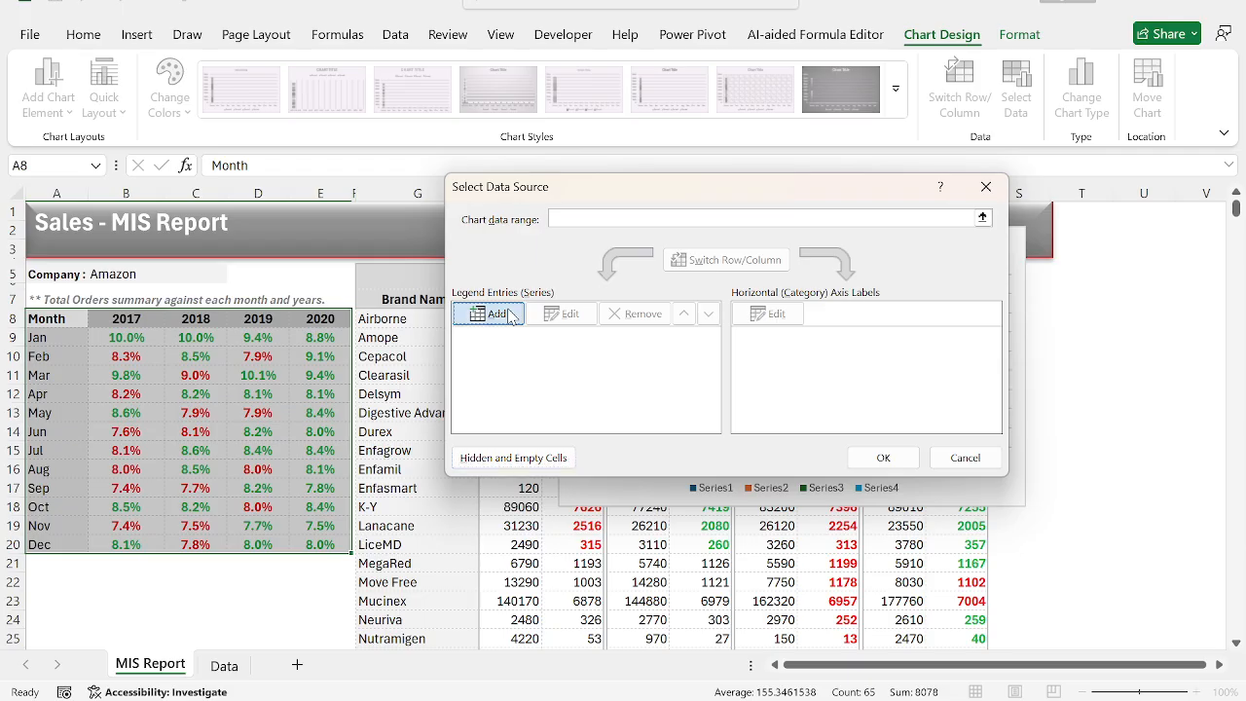
pyautogui.click(130, 321)
pyautogui.press('Tab')
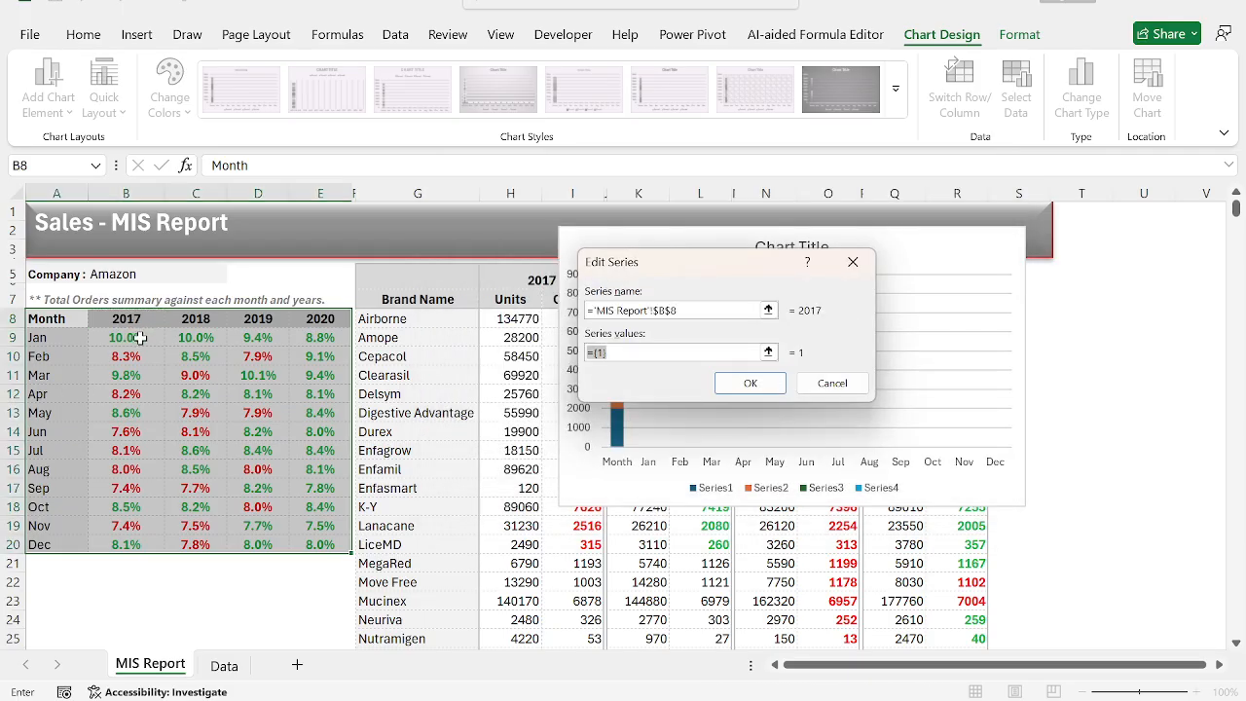
pyautogui.moveTo(140, 337); pyautogui.dragTo(133, 545)
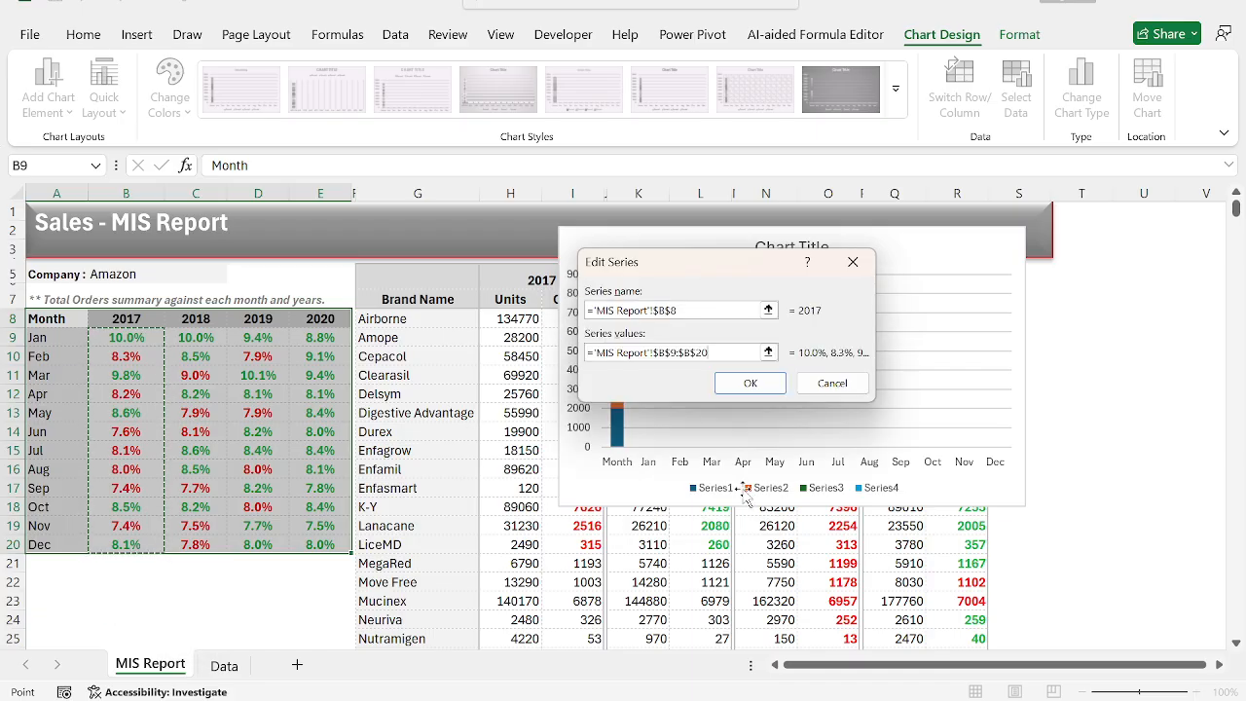
pyautogui.click(748, 385)
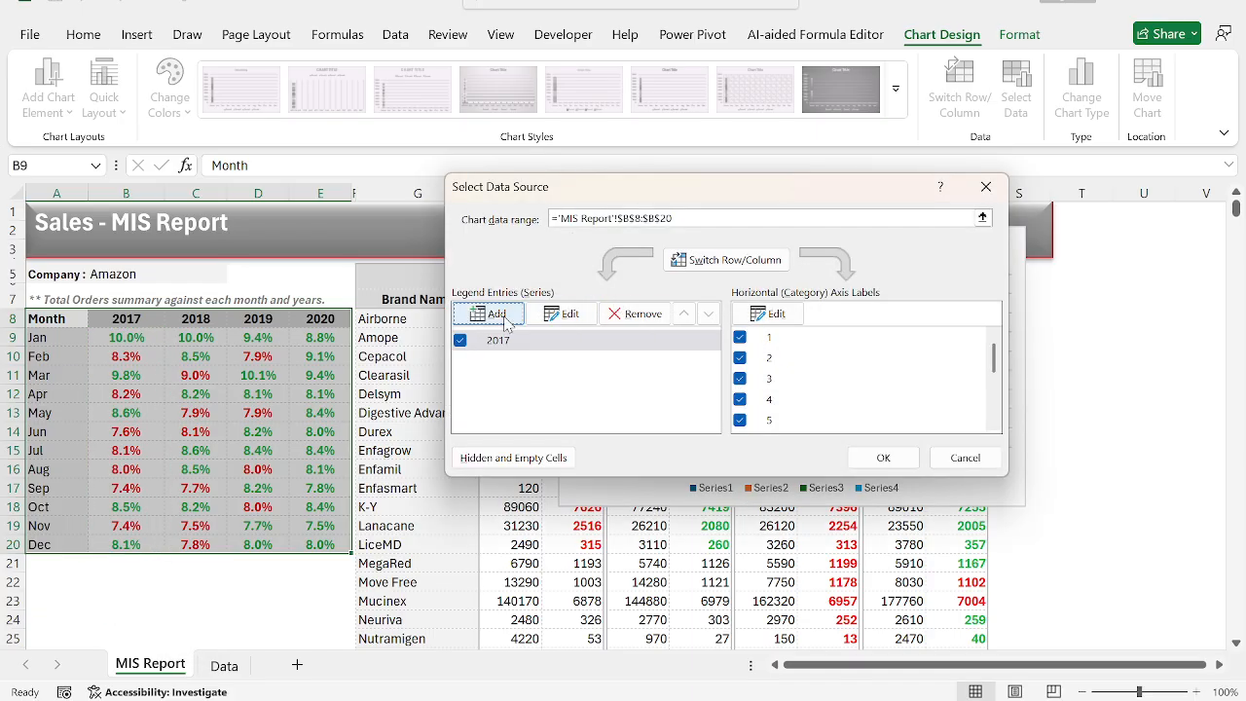
# Add a chart series named from the 2018 header in C8 with the values C9:C20.
pyautogui.click(503, 315)
pyautogui.click(199, 321)
pyautogui.press('Tab')
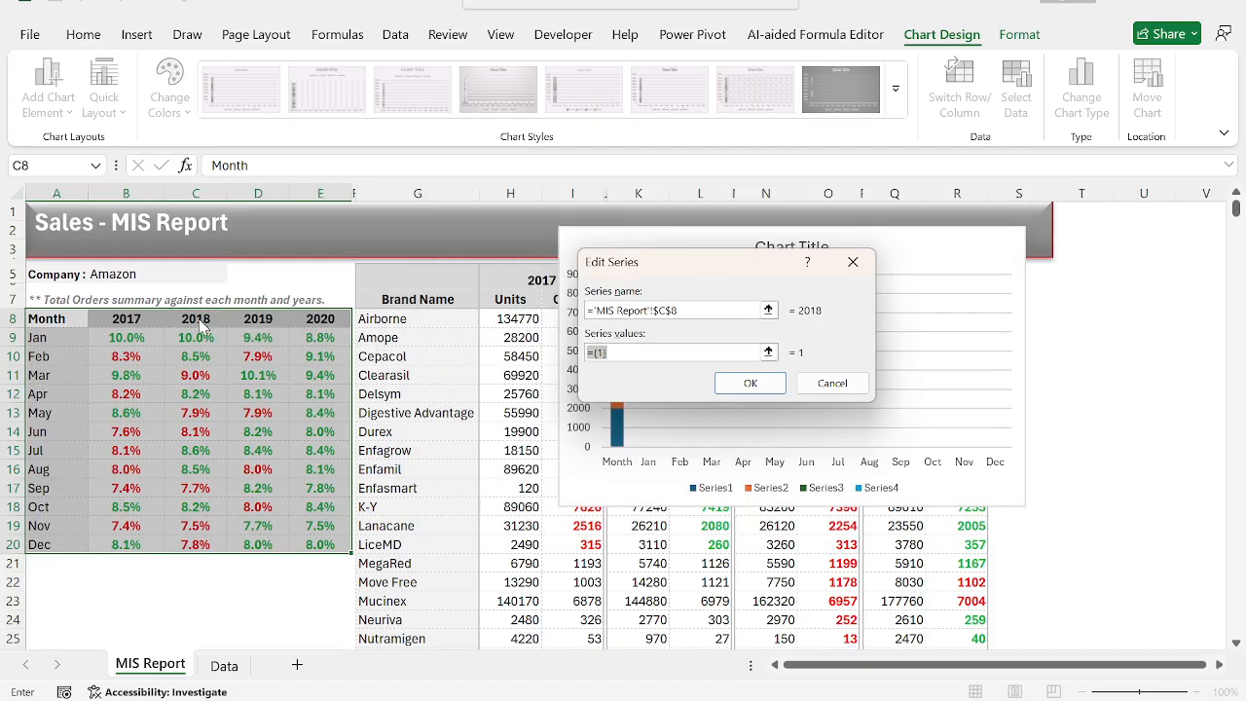
pyautogui.moveTo(203, 339); pyautogui.dragTo(203, 547)
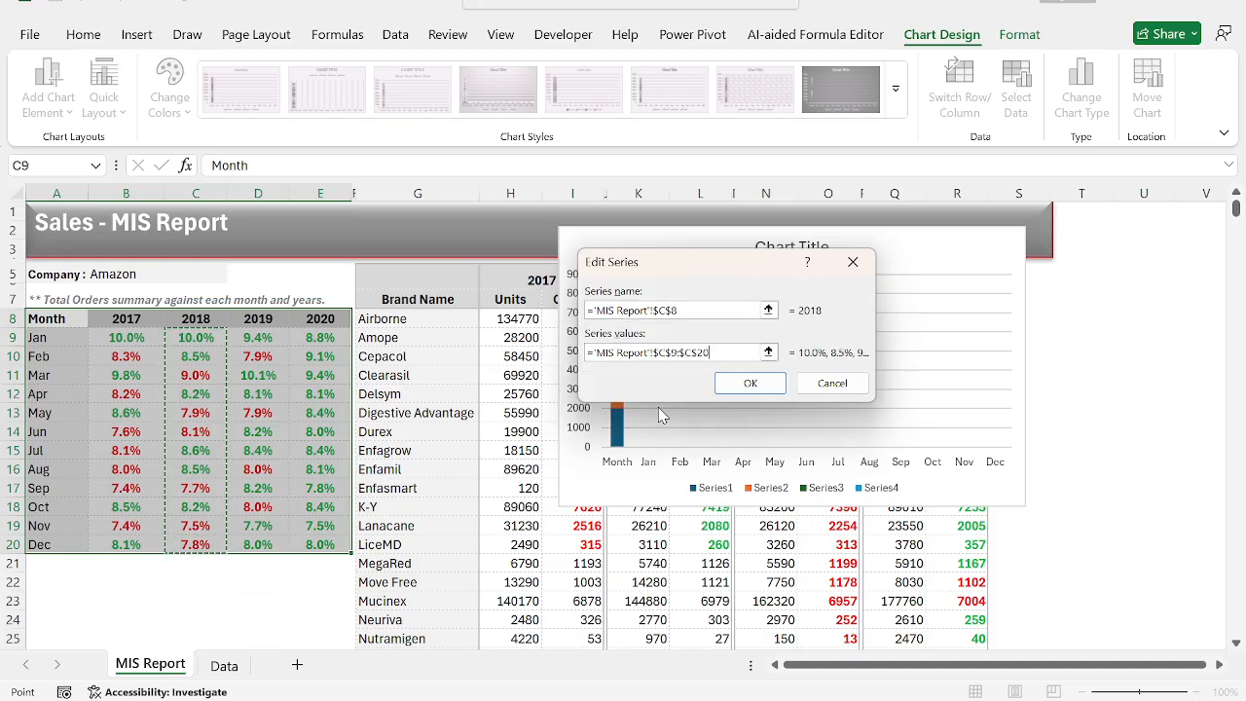
pyautogui.click(753, 384)
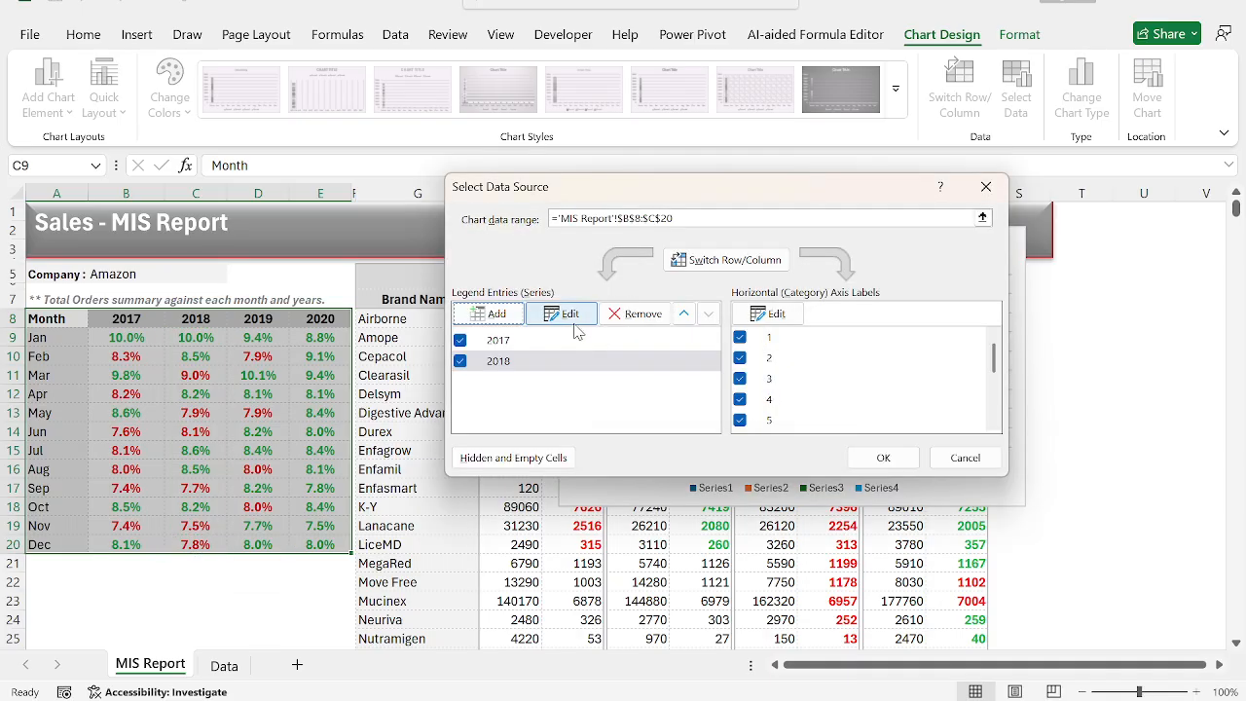
# Add a chart series named from the 2019 header in D8 with the values D9:D20.
pyautogui.click(497, 314)
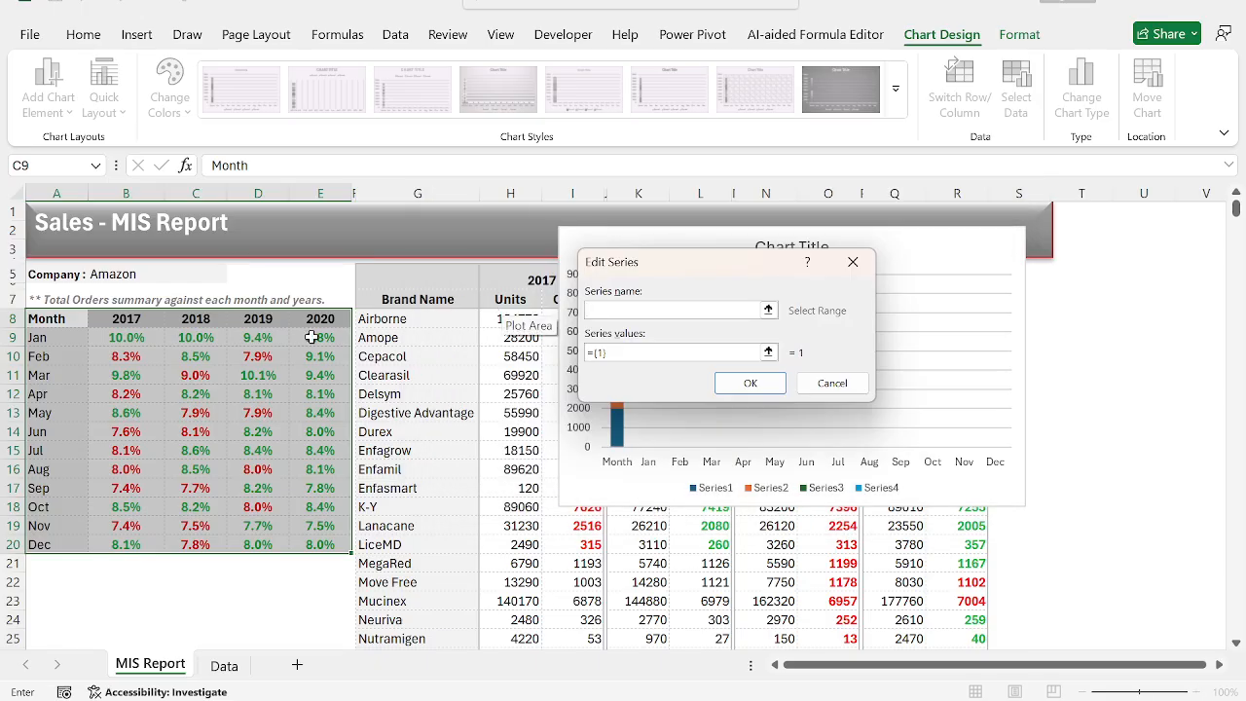
pyautogui.click(257, 318)
pyautogui.press('Tab')
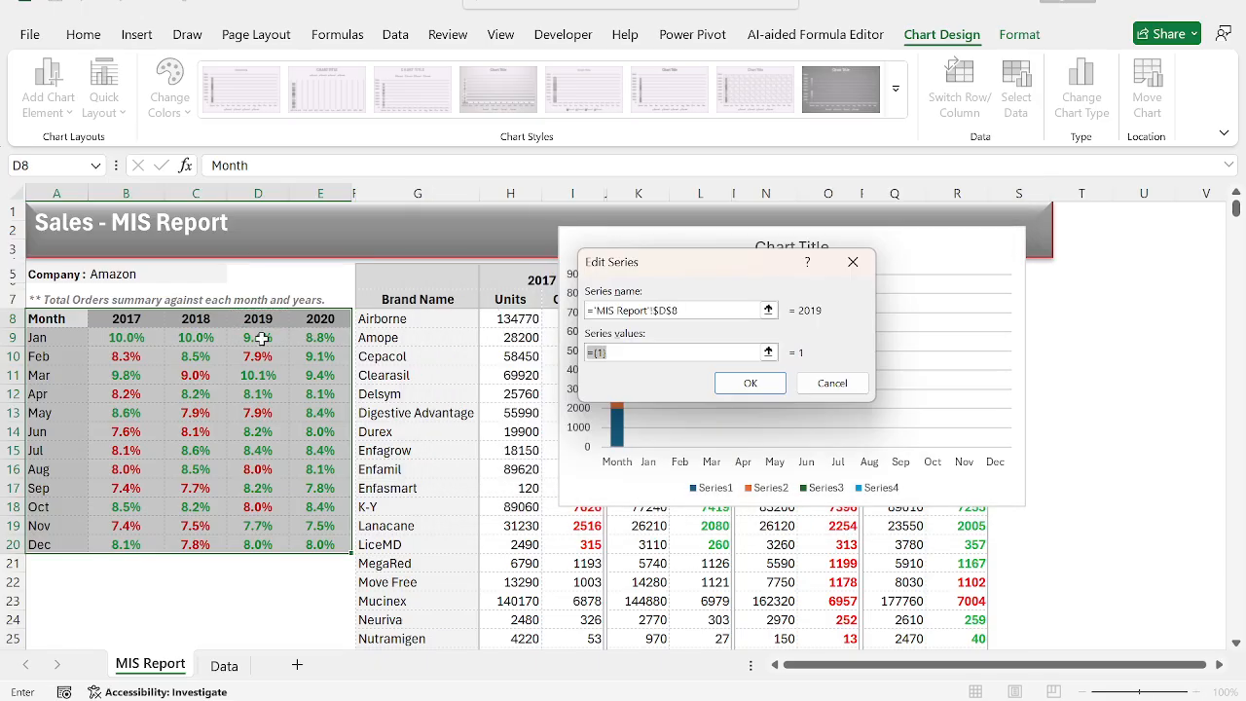
pyautogui.moveTo(260, 338); pyautogui.dragTo(257, 541)
pyautogui.click(750, 382)
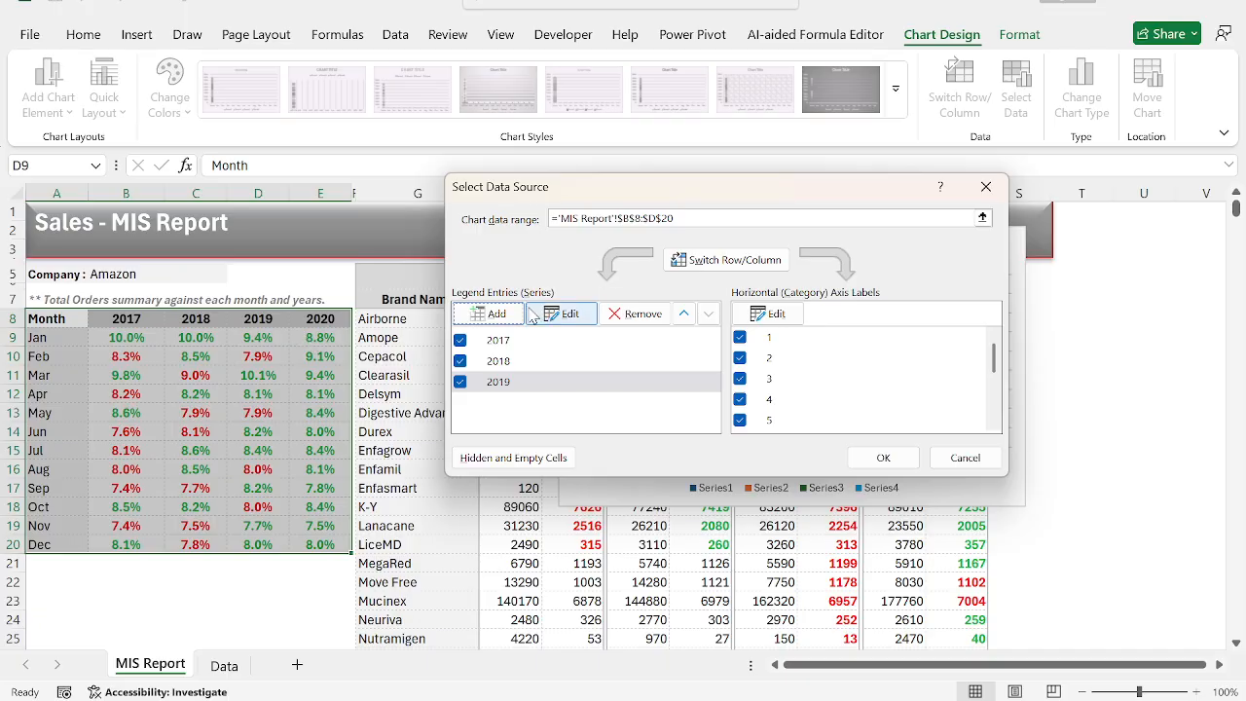
# Add a chart series named from the 2020 header in E8 with the values E9:E20.
pyautogui.click(491, 313)
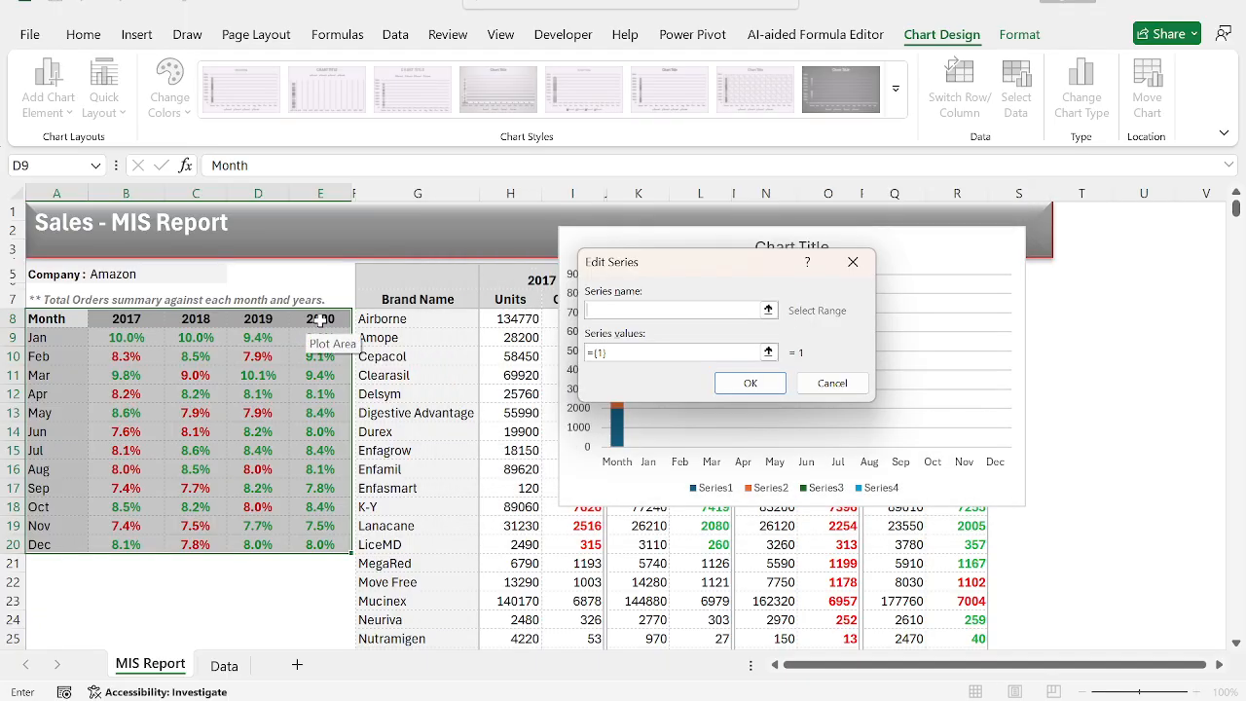
pyautogui.click(320, 320)
pyautogui.press('Tab')
pyautogui.moveTo(322, 337); pyautogui.dragTo(326, 543)
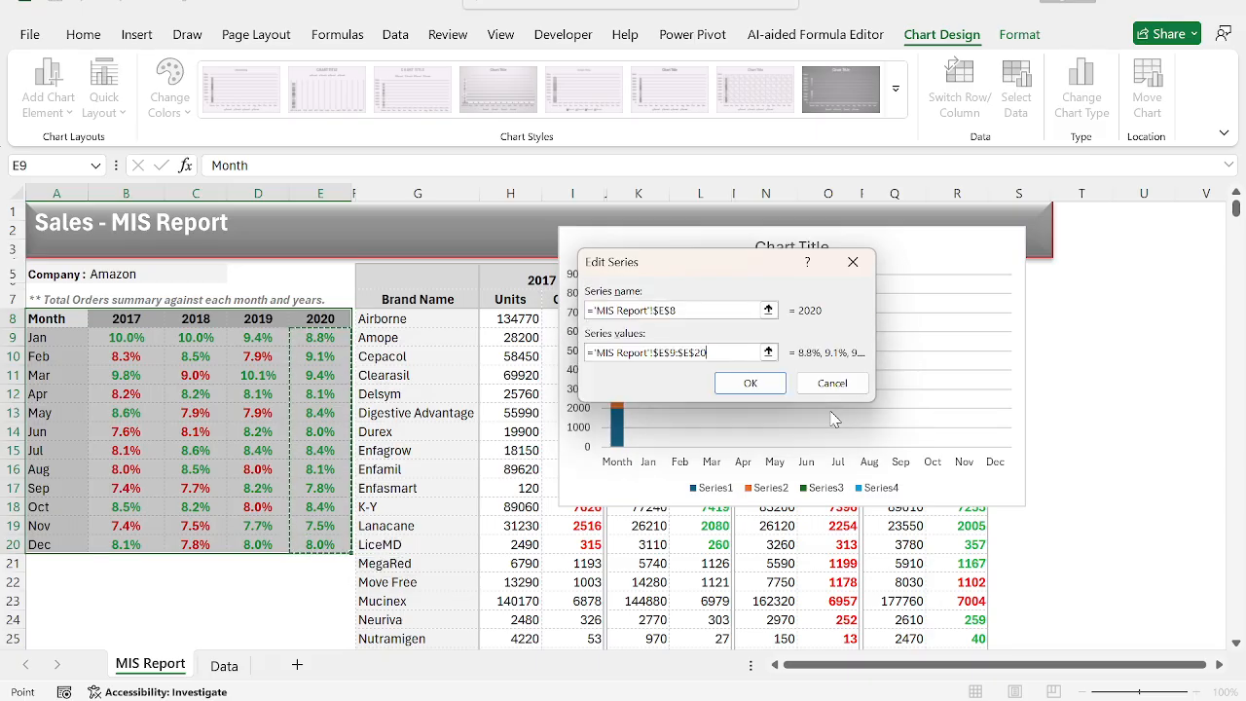
pyautogui.click(759, 384)
# Set the chart's horizontal axis labels to the range A8:A20 and apply the data source changes.
pyautogui.click(775, 313)
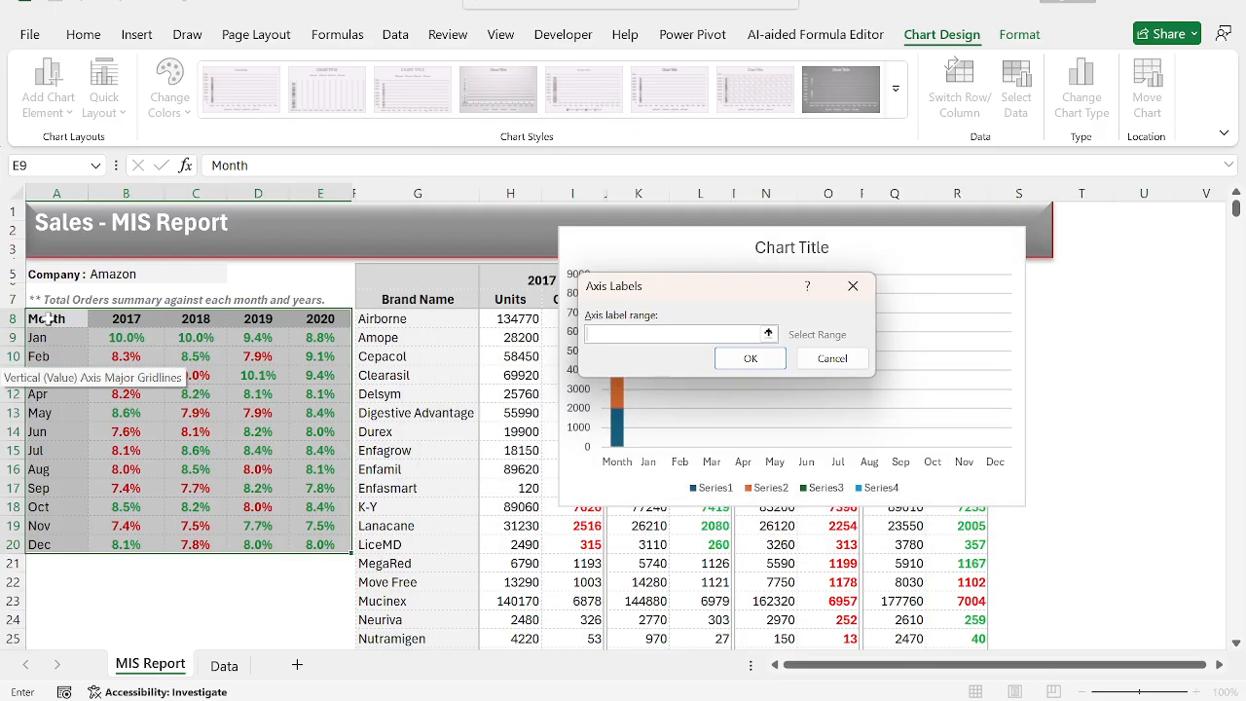
pyautogui.moveTo(47, 319); pyautogui.dragTo(39, 545)
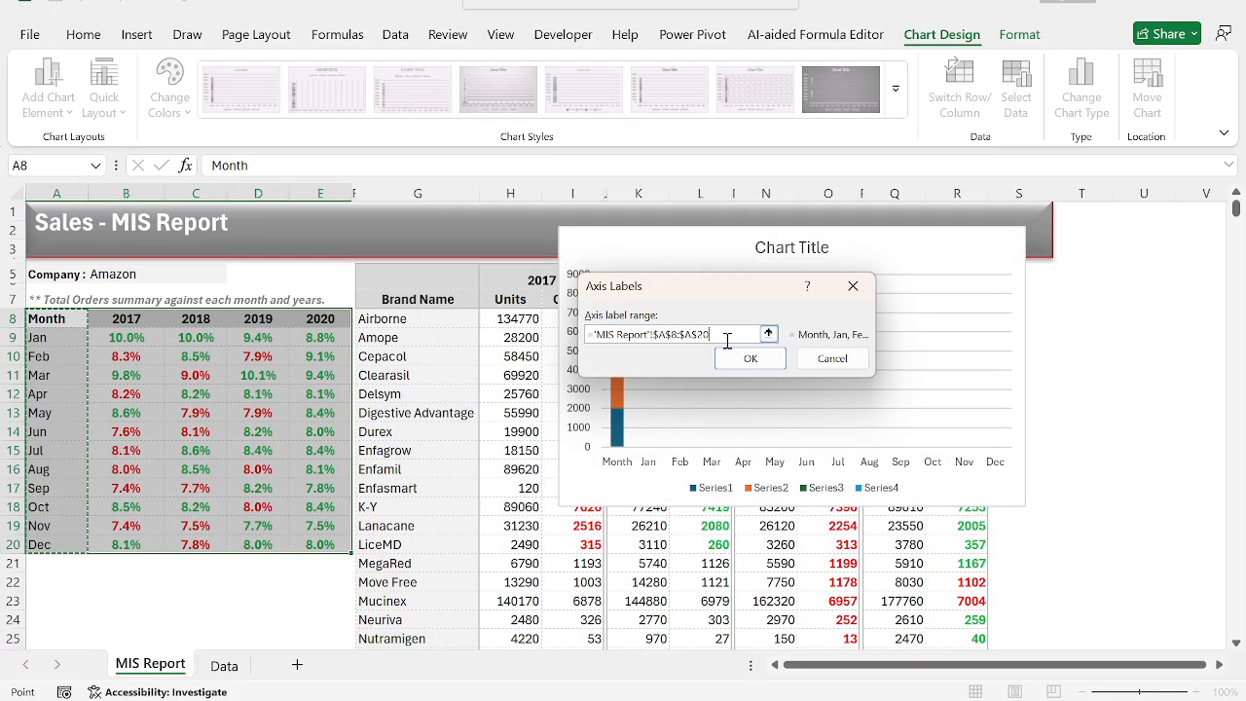
pyautogui.click(752, 367)
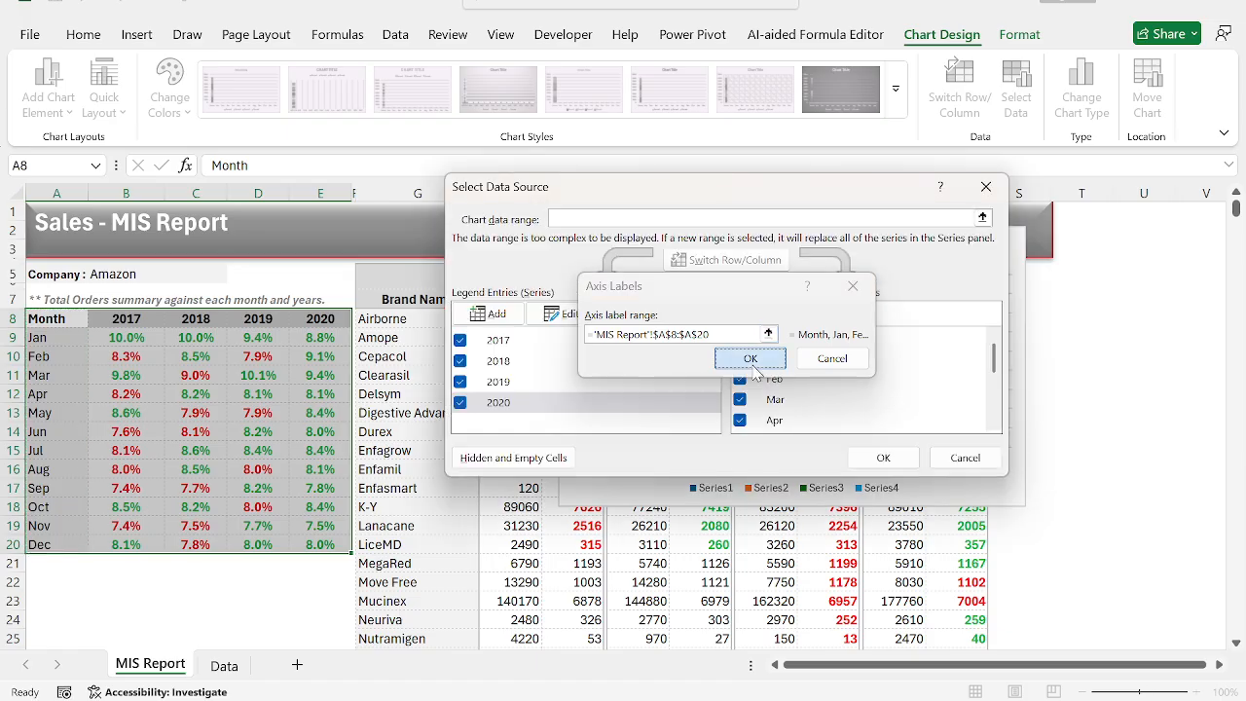
pyautogui.click(881, 456)
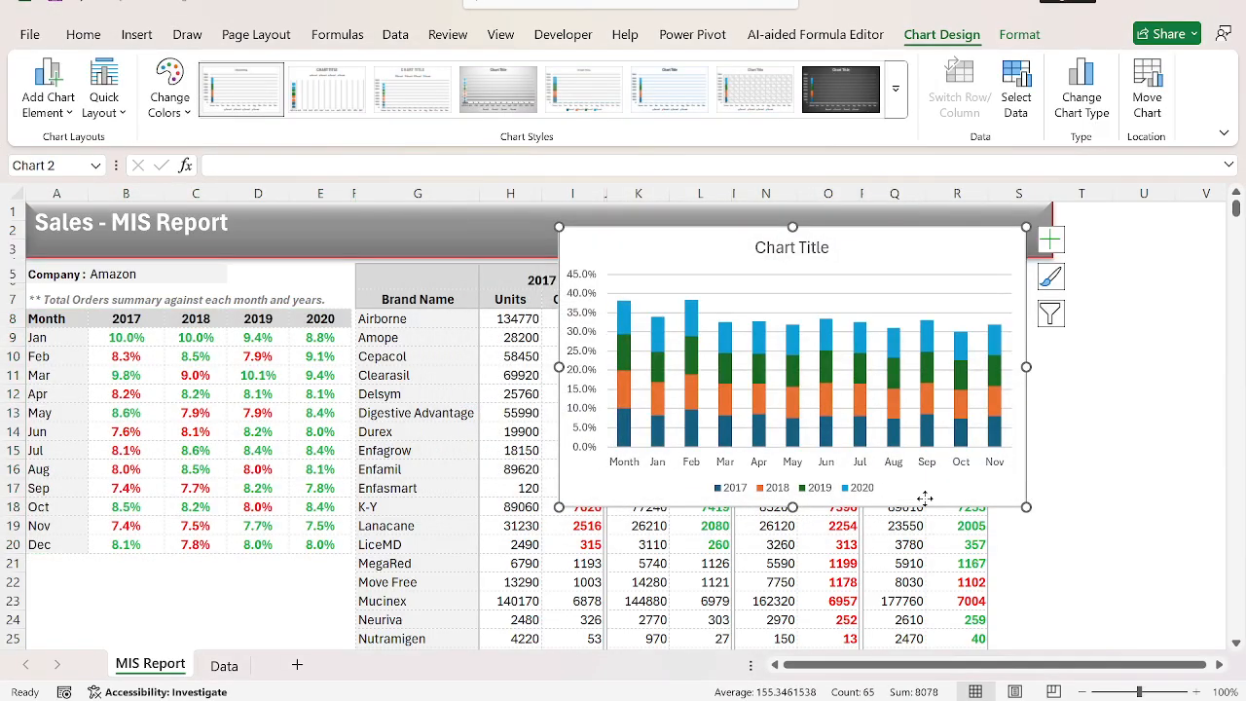
# Move the chart so it starts over column D and widen it to reach column R.
pyautogui.moveTo(924, 497); pyautogui.dragTo(631, 519)
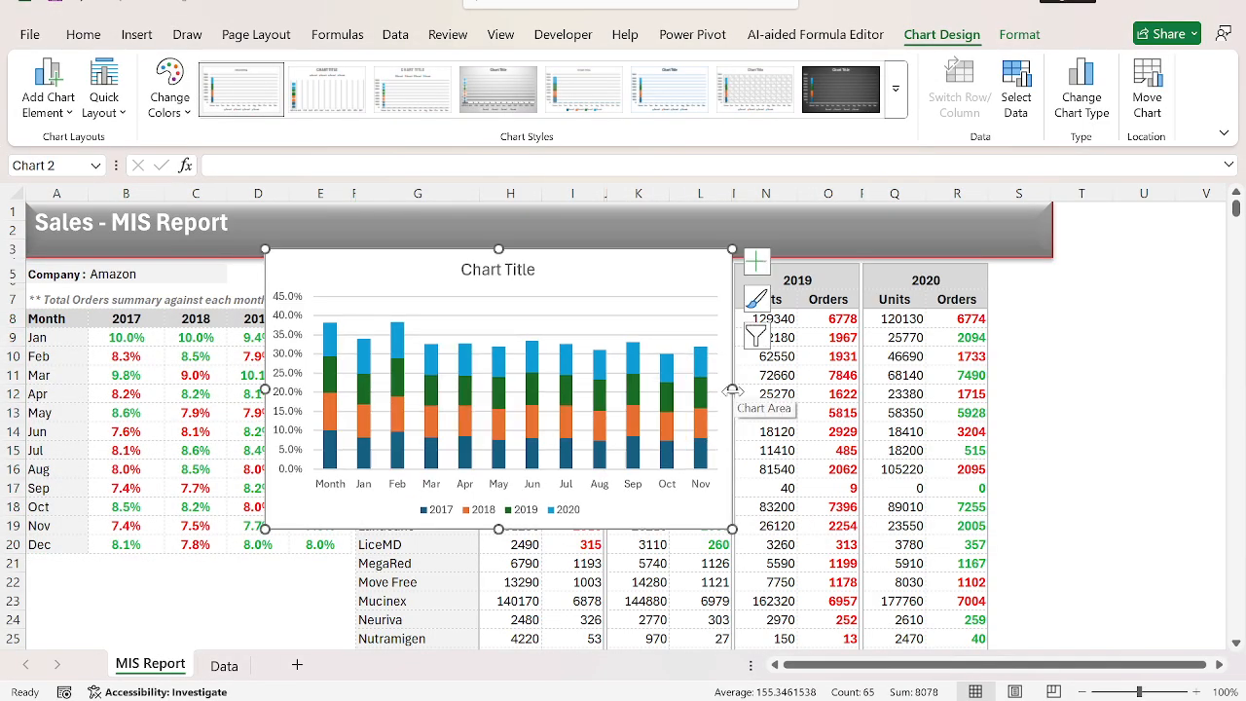
pyautogui.moveTo(732, 390); pyautogui.dragTo(965, 420)
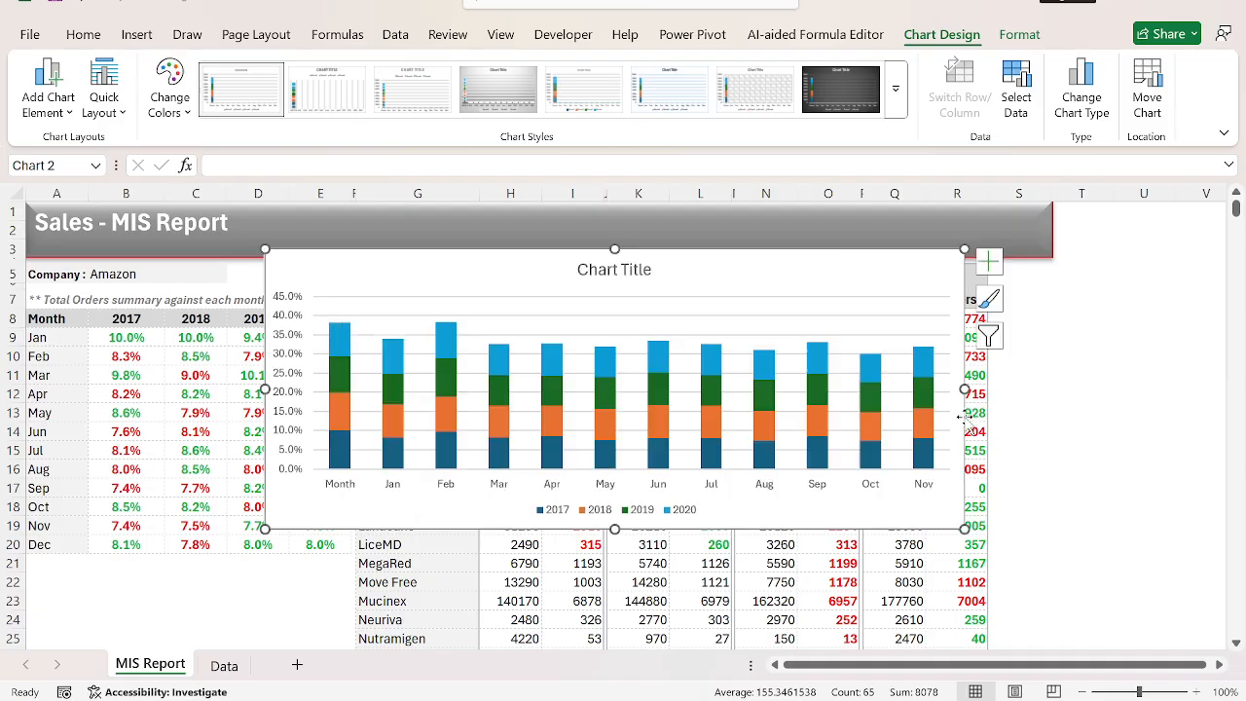
# Remove the horizontal gridlines and the vertical percentage axis from the chart.
pyautogui.click(729, 335)
pyautogui.press('Delete')
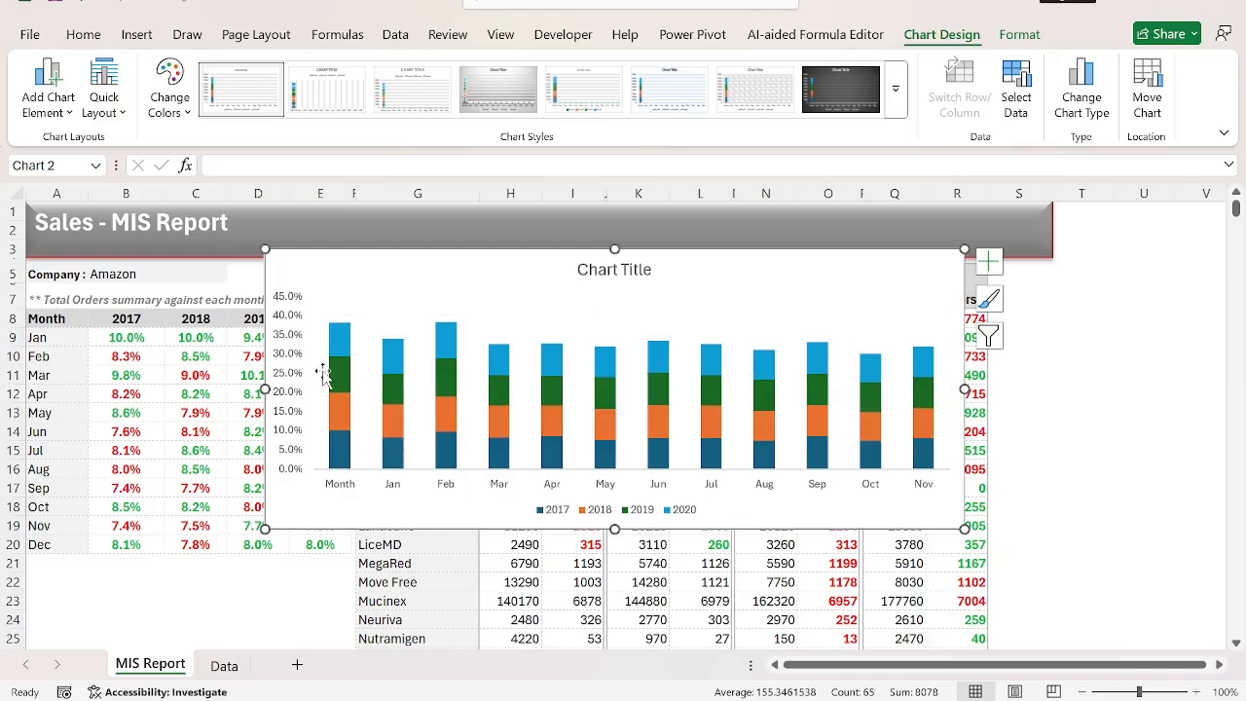
pyautogui.click(291, 385)
pyautogui.press('Delete')
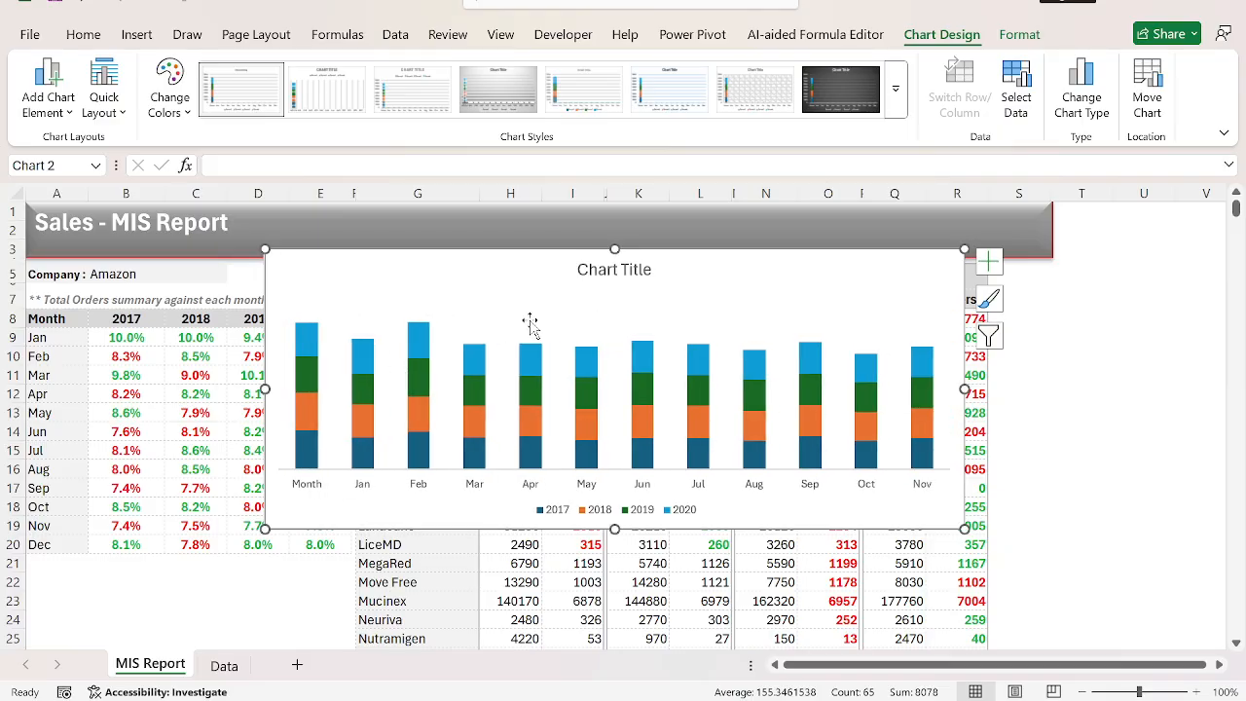
# Set the gap width of the chart's stacked columns to 60%.
pyautogui.rightClick(416, 390)
pyautogui.click(496, 614)
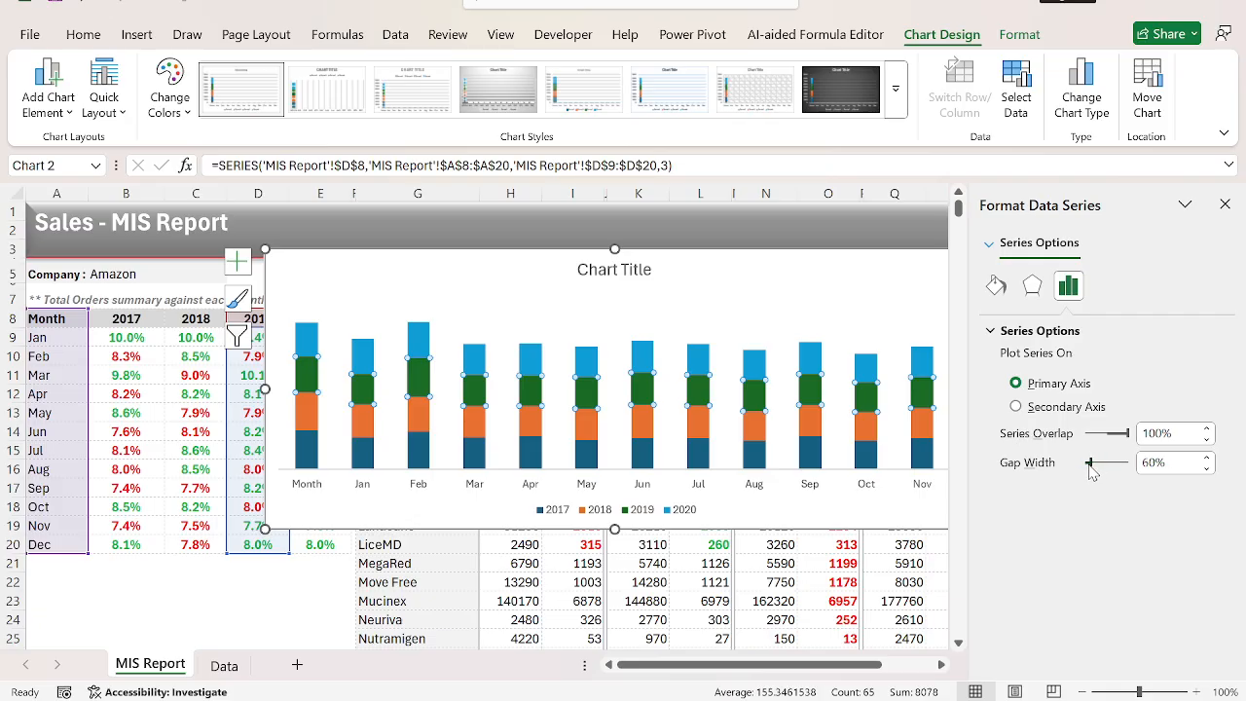
pyautogui.click(880, 307)
pyautogui.click(847, 263)
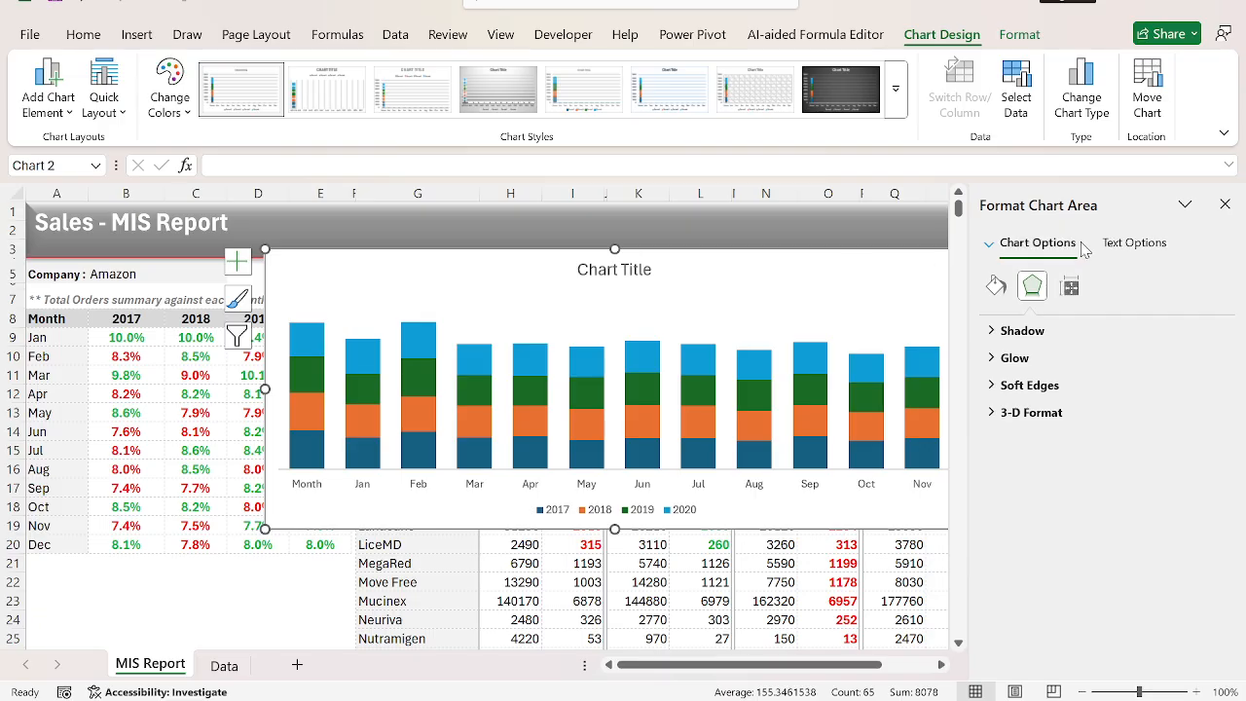
pyautogui.click(1224, 204)
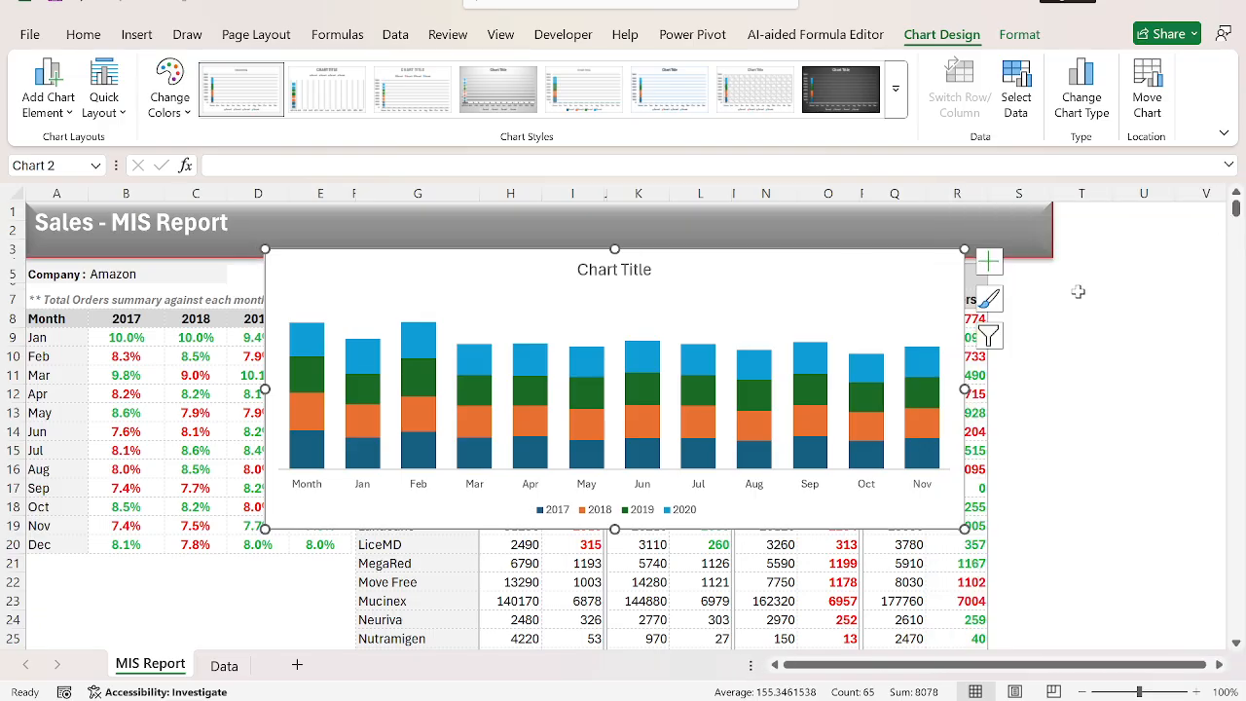
# Add data labels to the chart and colour the labels of the 2019 and 2017 series white.
pyautogui.click(995, 268)
pyautogui.click(1030, 351)
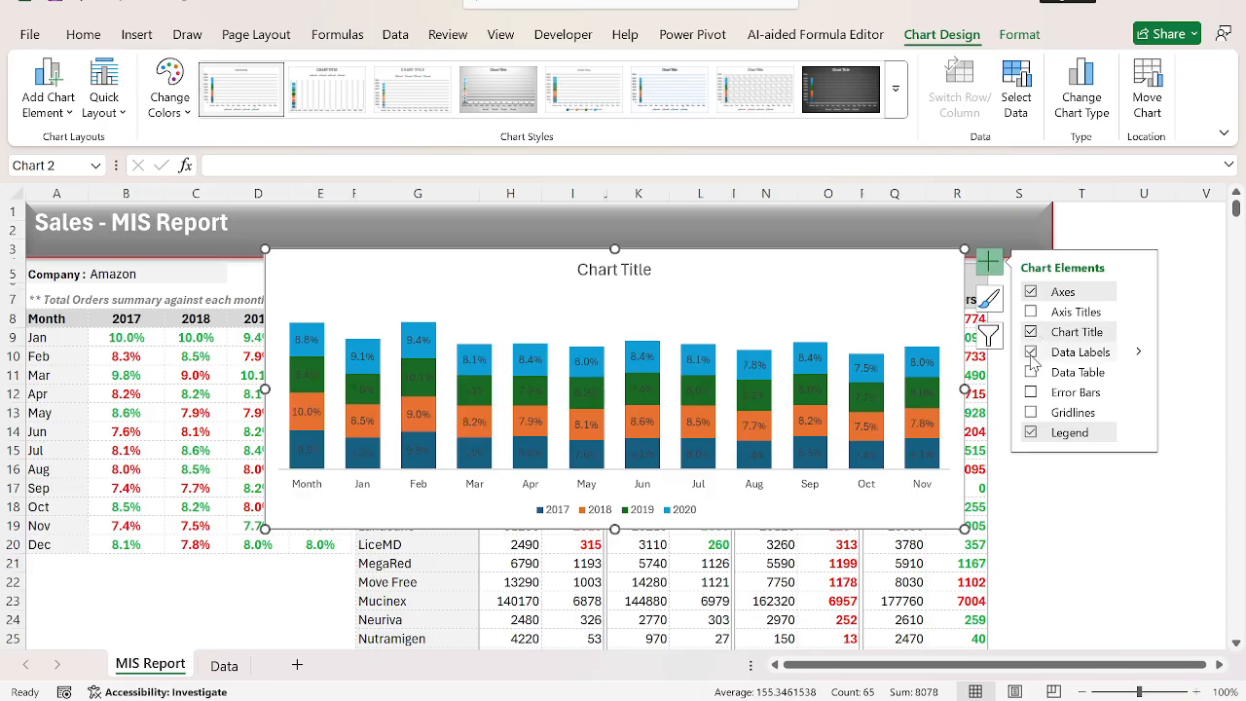
pyautogui.click(317, 382)
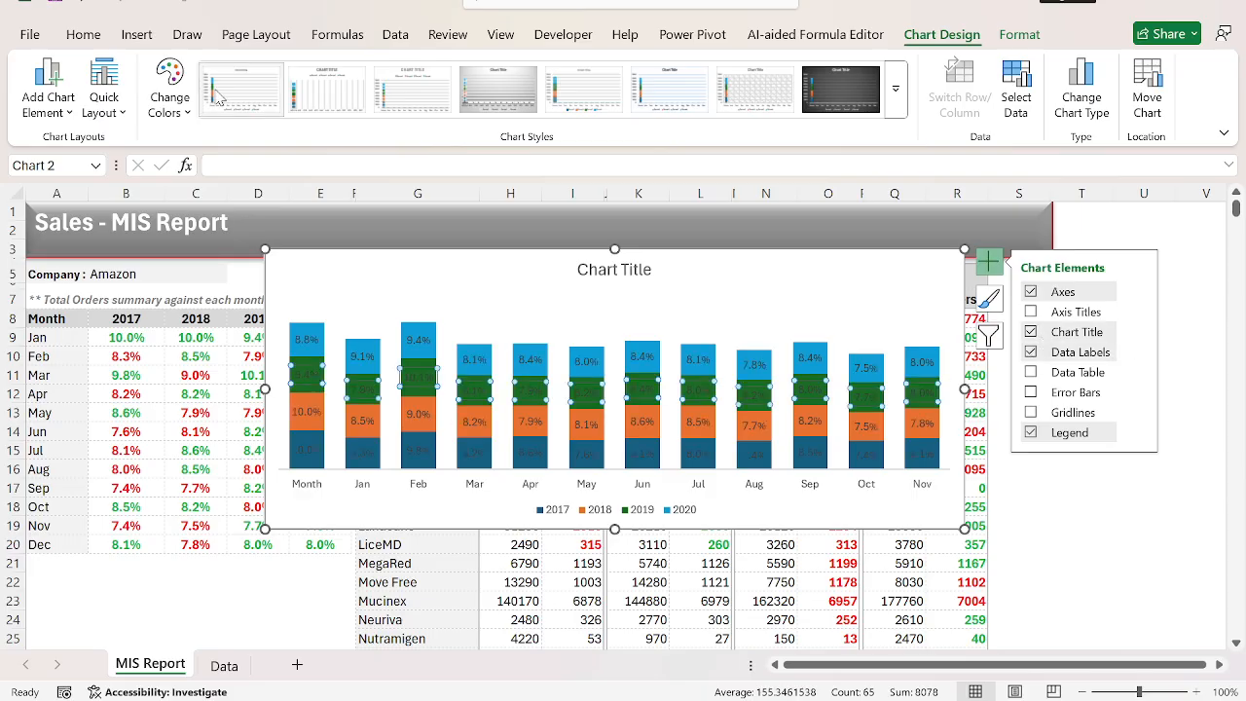
pyautogui.click(83, 34)
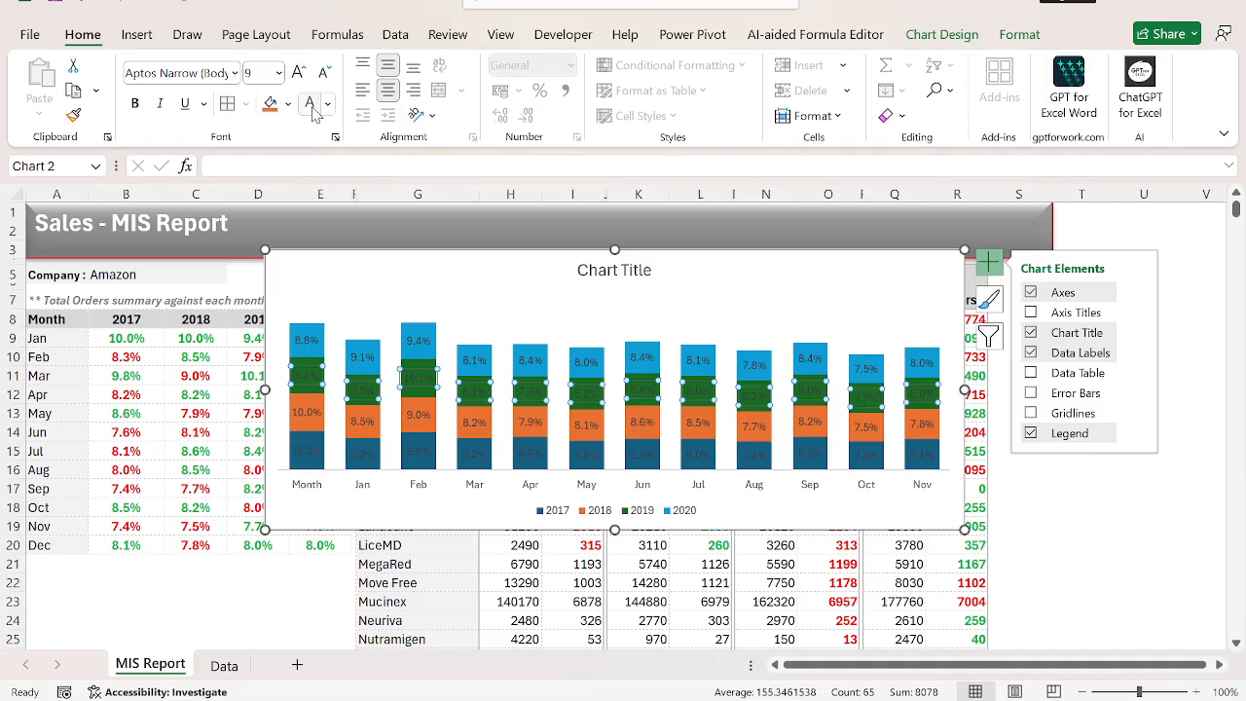
pyautogui.click(311, 109)
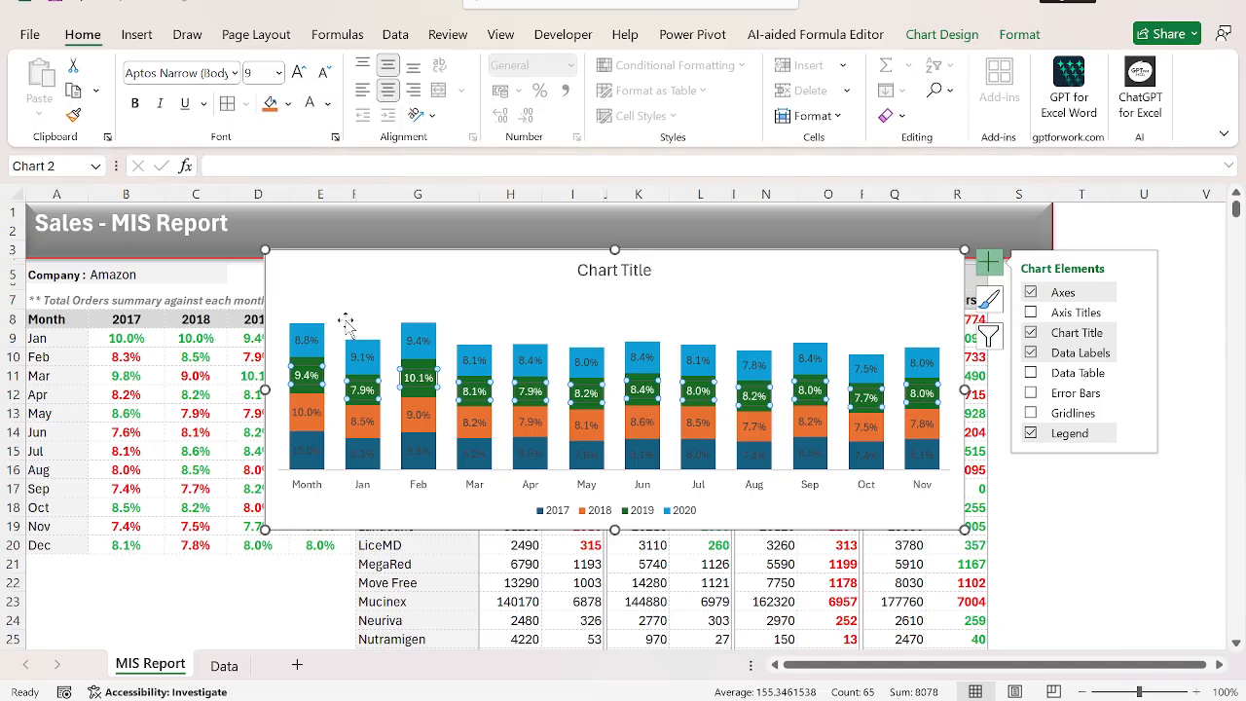
pyautogui.click(309, 451)
pyautogui.click(312, 107)
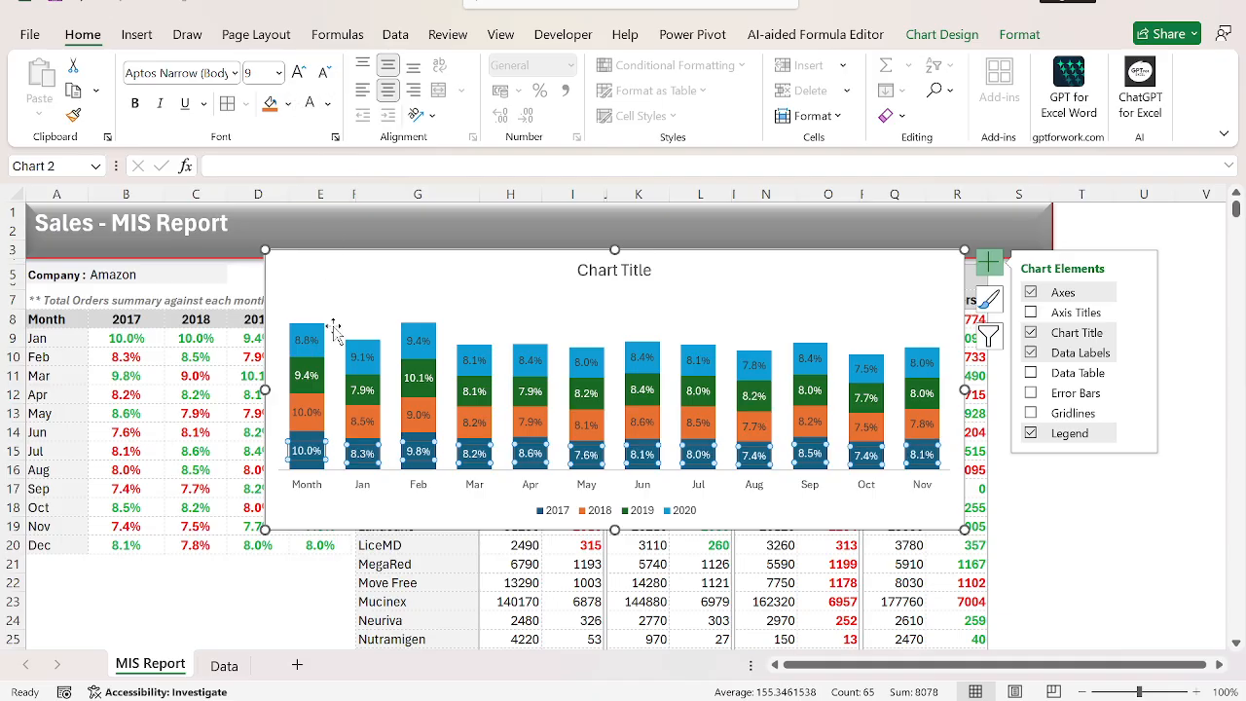
pyautogui.click(306, 343)
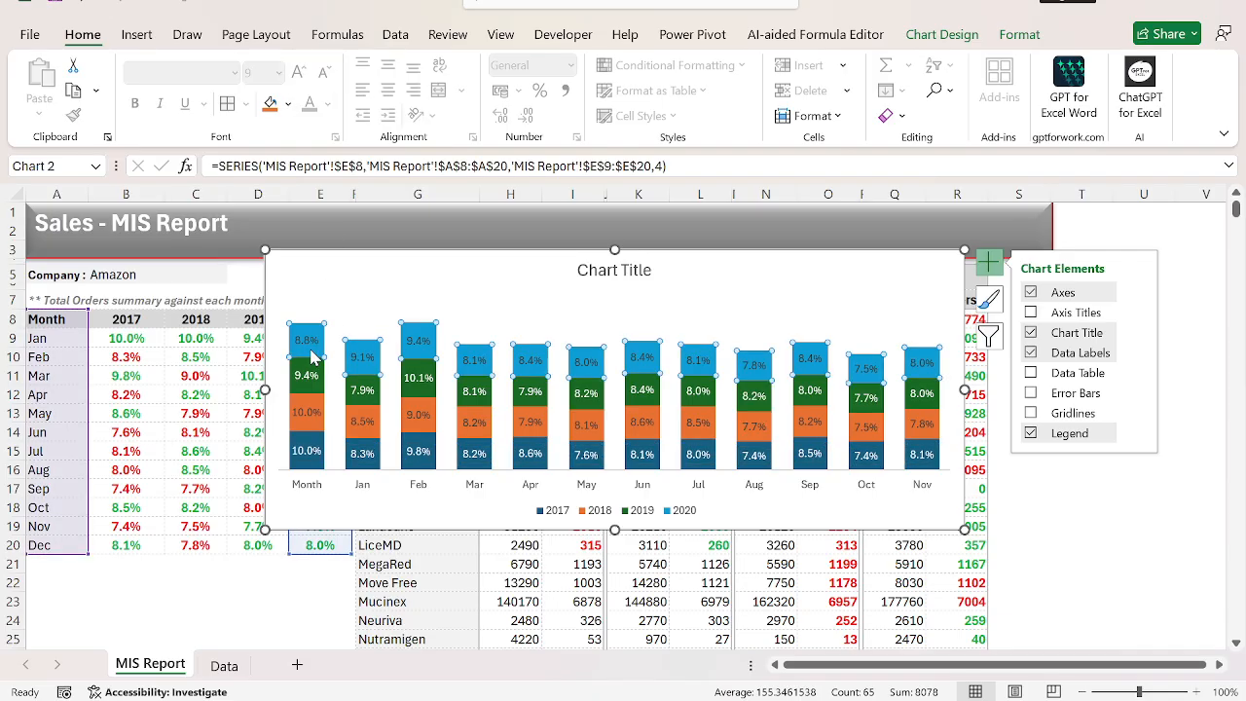
pyautogui.click(540, 268)
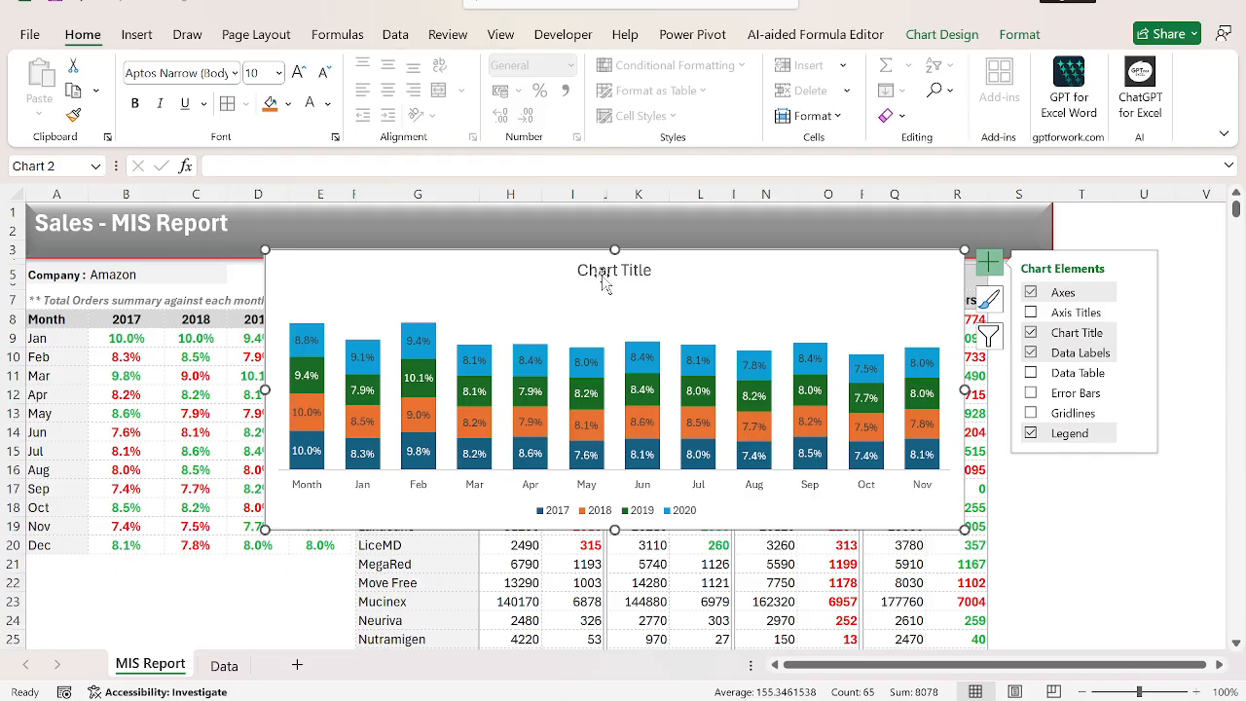
# Copy the note text in A7 without its leading asterisks for use as the chart title.
pyautogui.click(596, 271)
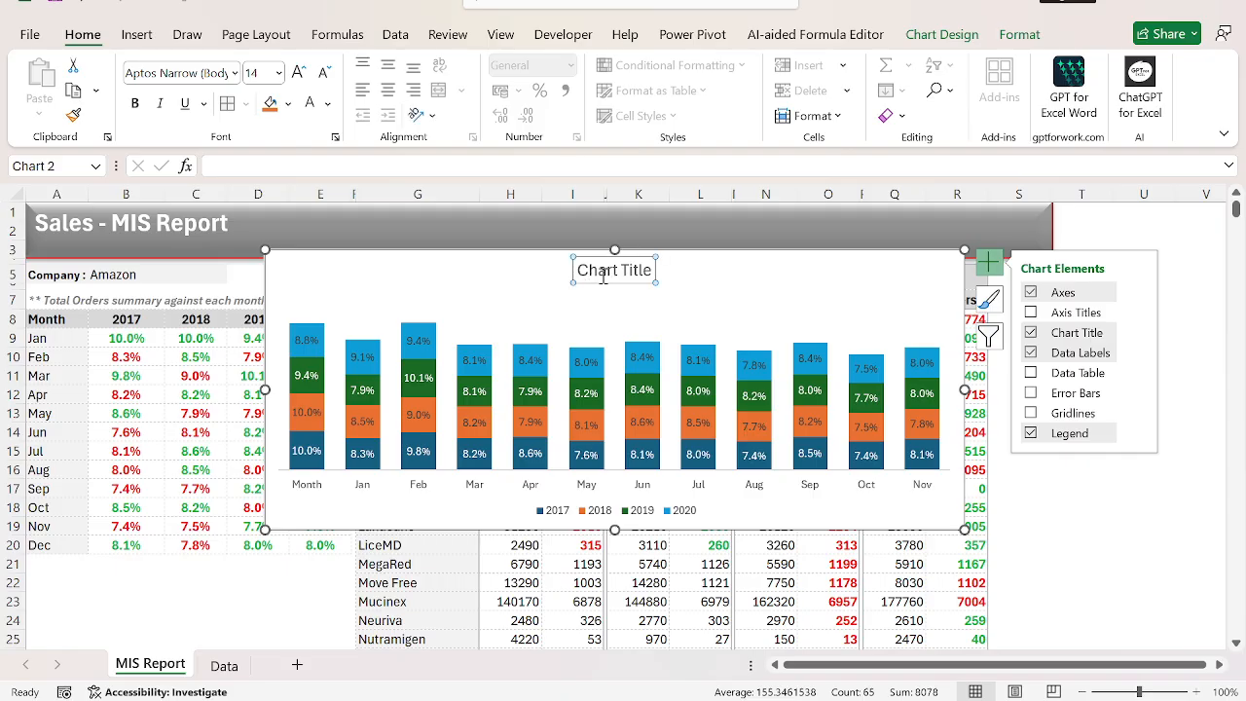
pyautogui.click(174, 299)
pyautogui.press('Left')
pyautogui.press('Left')
pyautogui.press('F2')
pyautogui.hotkey('ctrl', 'shift', 'Left')
pyautogui.hotkey('ctrl', 'shift', 'Left')
pyautogui.hotkey('ctrl', 'shift', 'Left')
pyautogui.hotkey('ctrl', 'shift', 'Left')
pyautogui.hotkey('ctrl', 'shift', 'Left')
pyautogui.hotkey('ctrl', 'shift', 'Left')
pyautogui.hotkey('ctrl', 'shift', 'Left')
pyautogui.hotkey('ctrl', 'shift', 'Left')
pyautogui.hotkey('ctrl', 'c')
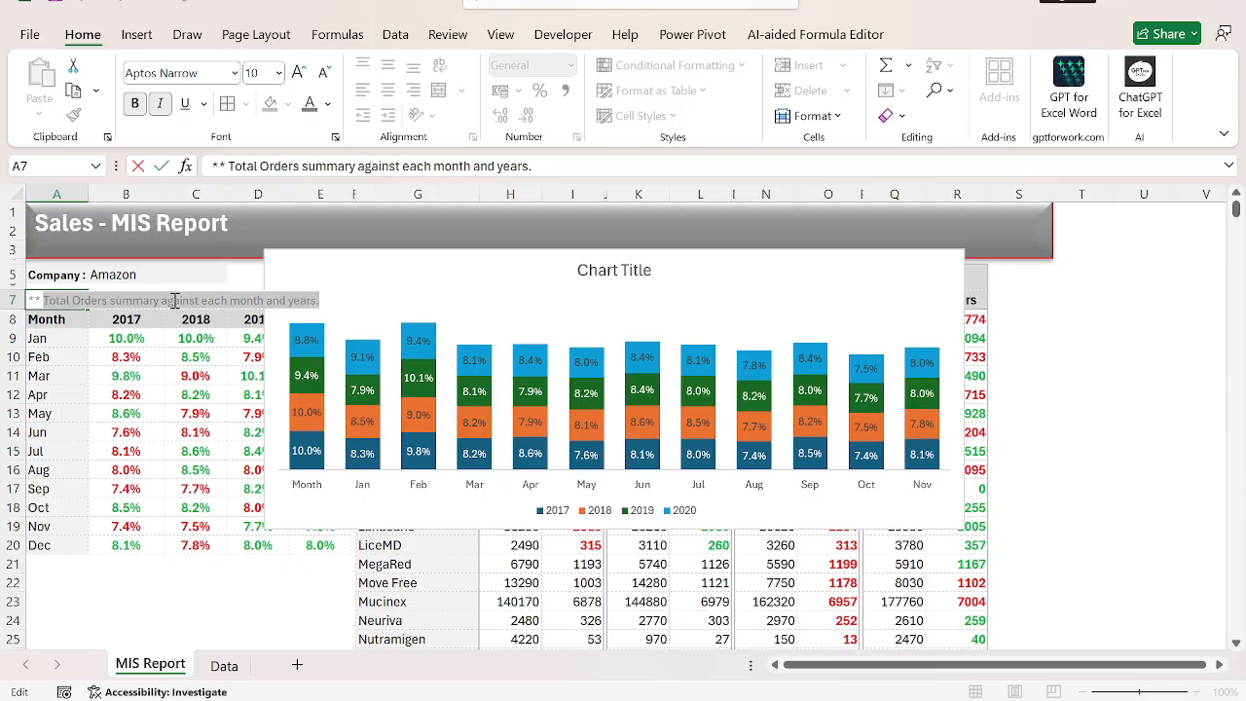
pyautogui.press('Escape')
# Replace the placeholder chart title with "Total Orders summary against each month and years.".
pyautogui.click(601, 278)
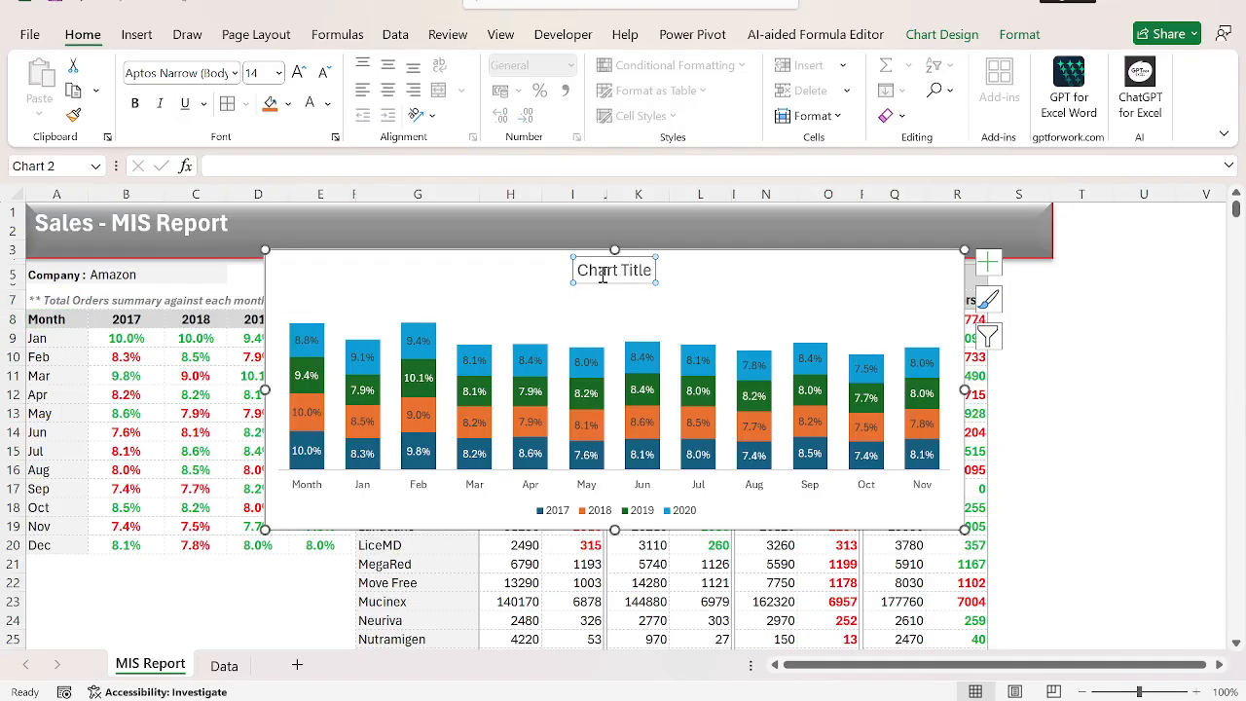
pyautogui.hotkey('ctrl', 'shift', 'Right')
pyautogui.hotkey('ctrl', 'shift', 'Right')
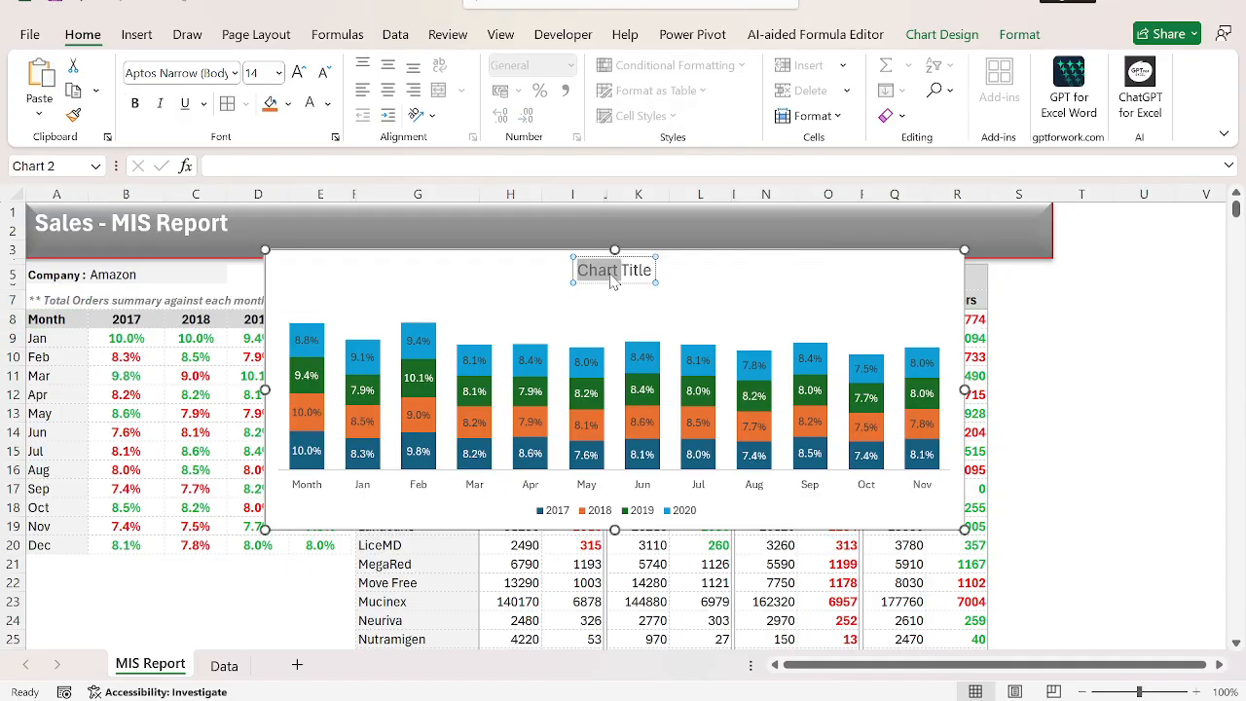
pyautogui.hotkey('ctrl', 'v')
# Format the chart title as 10.5-point bold and move it to the chart's upper-left corner.
pyautogui.hotkey('ctrl', 'a')
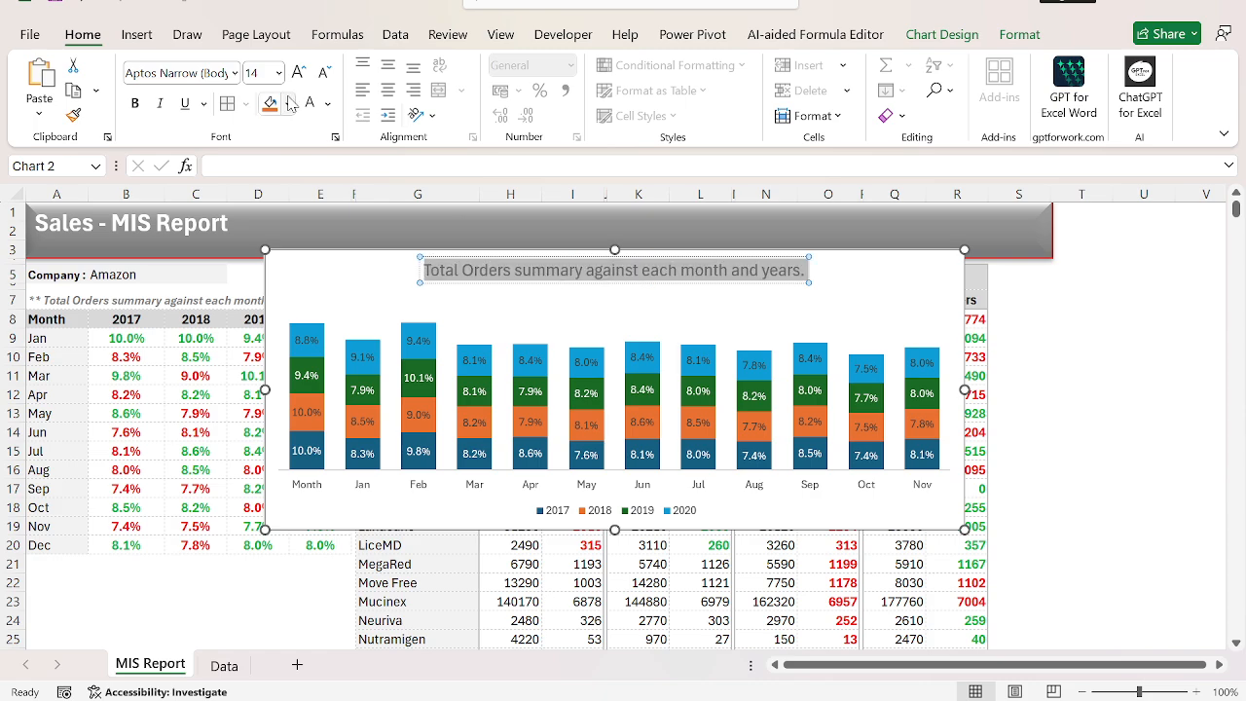
pyautogui.click(328, 74)
pyautogui.click(328, 74)
pyautogui.click(327, 74)
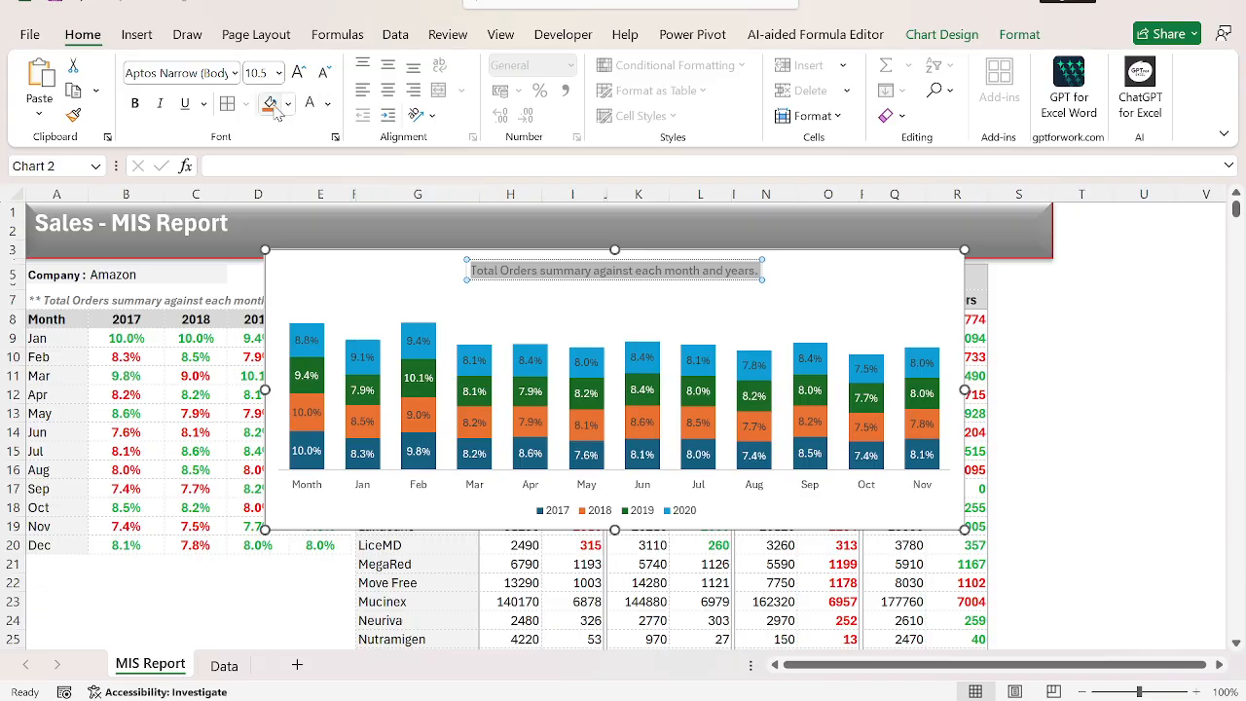
pyautogui.click(136, 105)
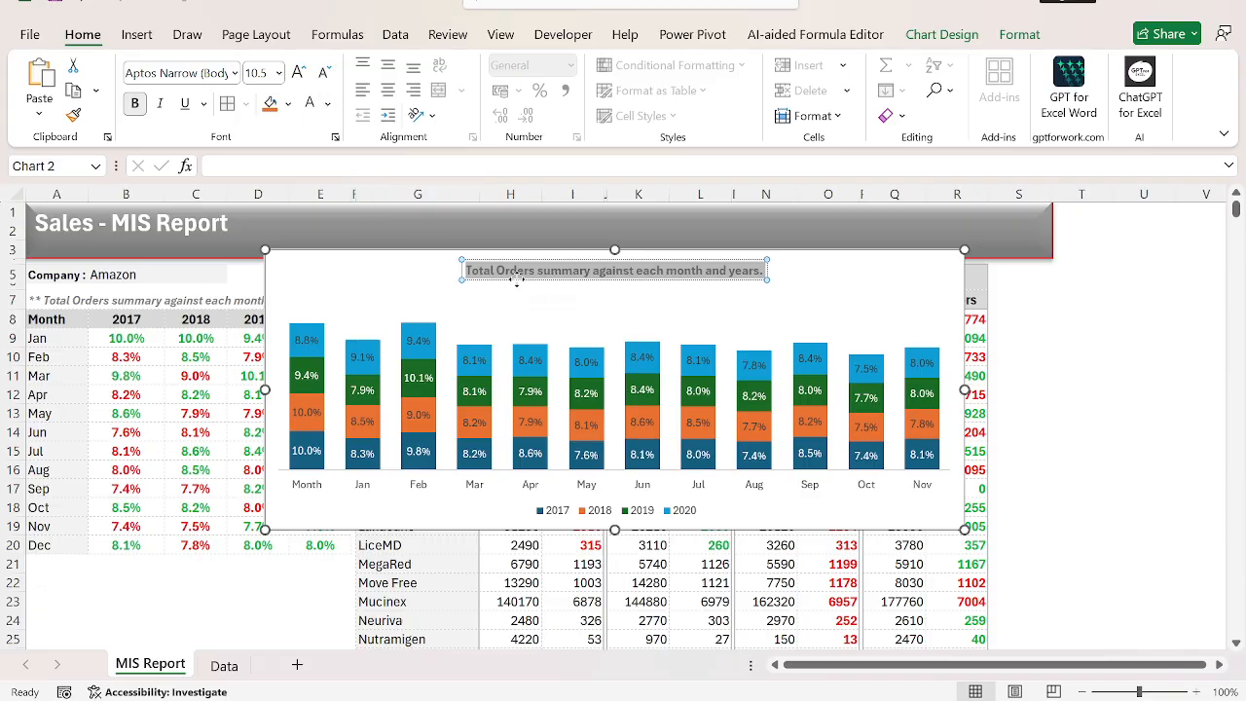
pyautogui.moveTo(516, 280); pyautogui.dragTo(347, 282)
pyautogui.click(682, 276)
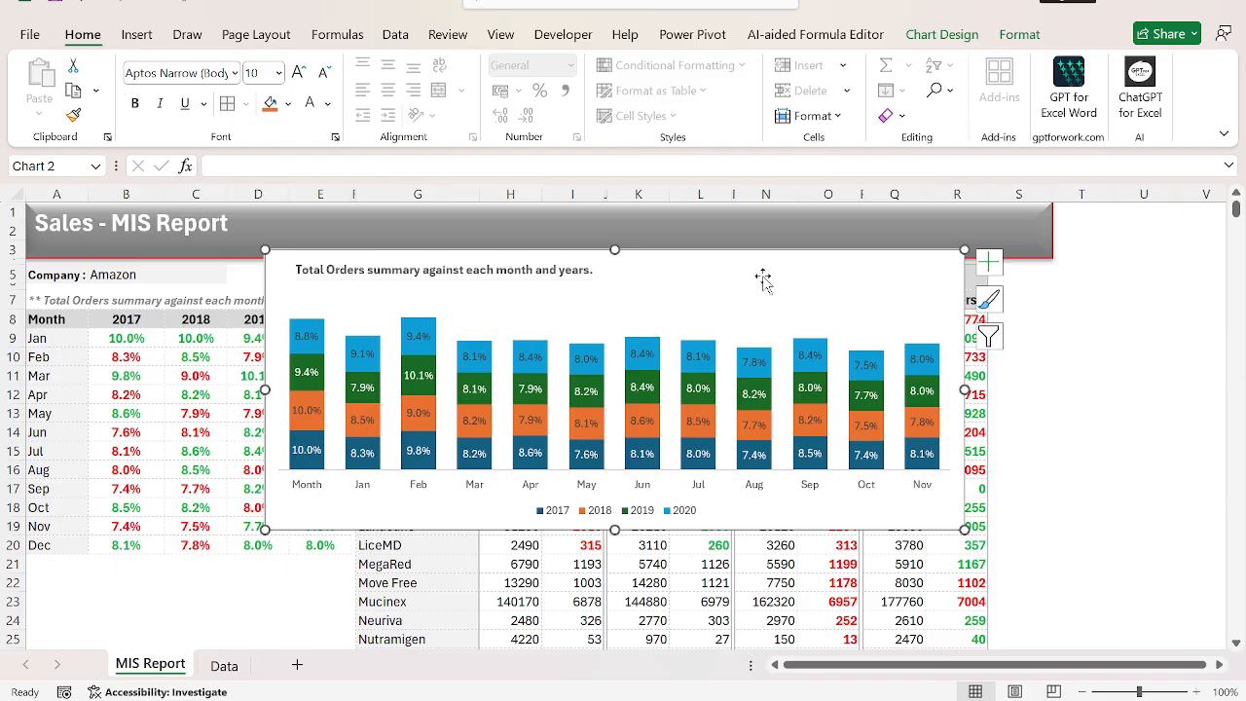
# Make the month labels on the chart's horizontal axis bold.
pyautogui.click(643, 491)
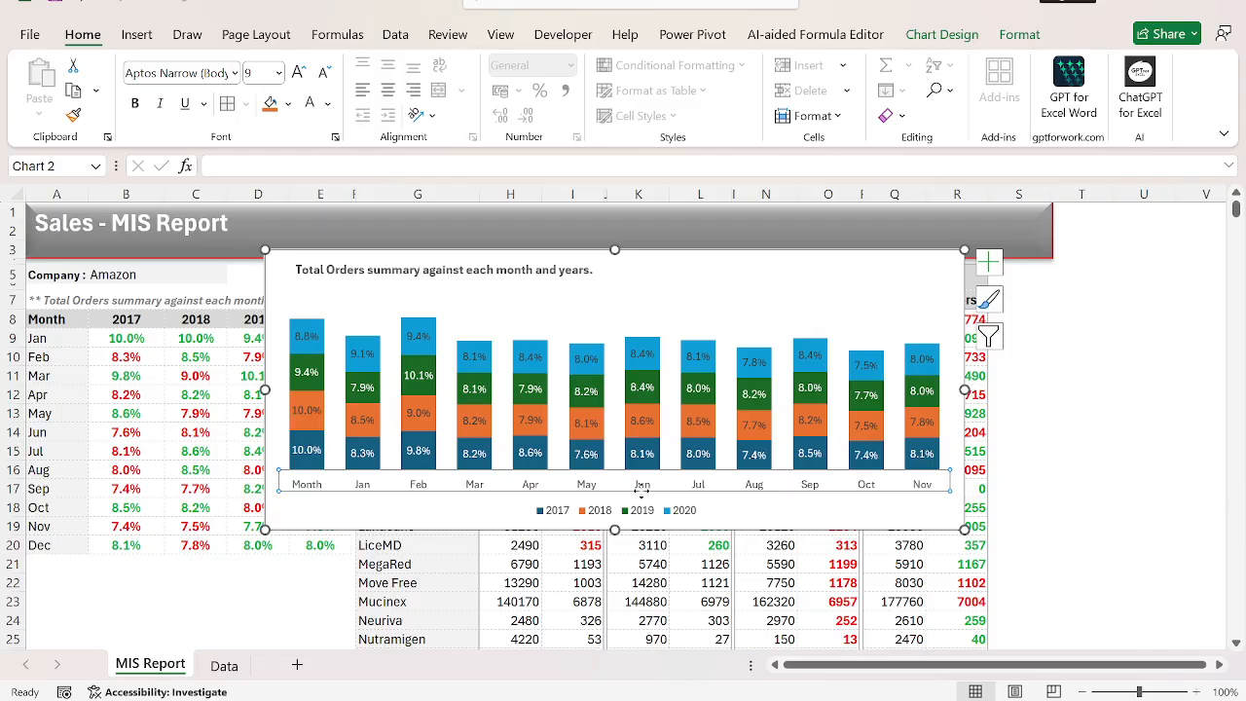
pyautogui.hotkey('ctrl', 'b')
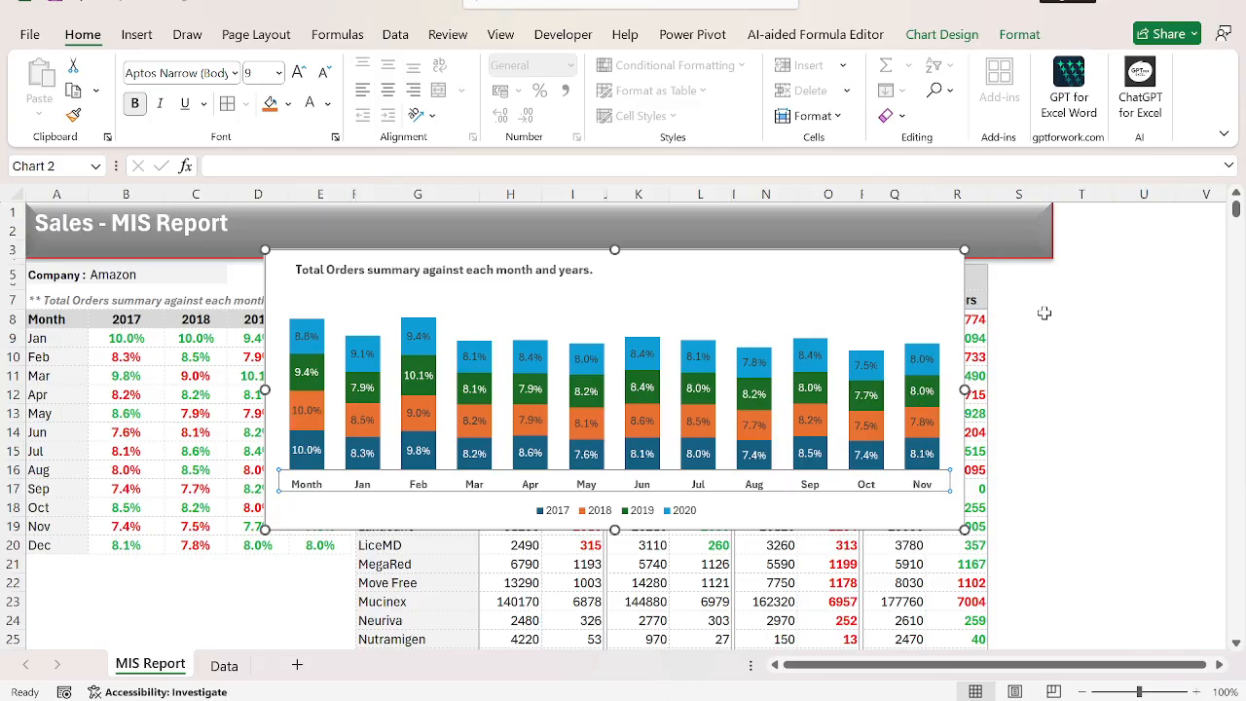
pyautogui.click(1032, 319)
# Reduce the chart's width and height, and move it down over the lower rows of the two tables.
pyautogui.click(824, 277)
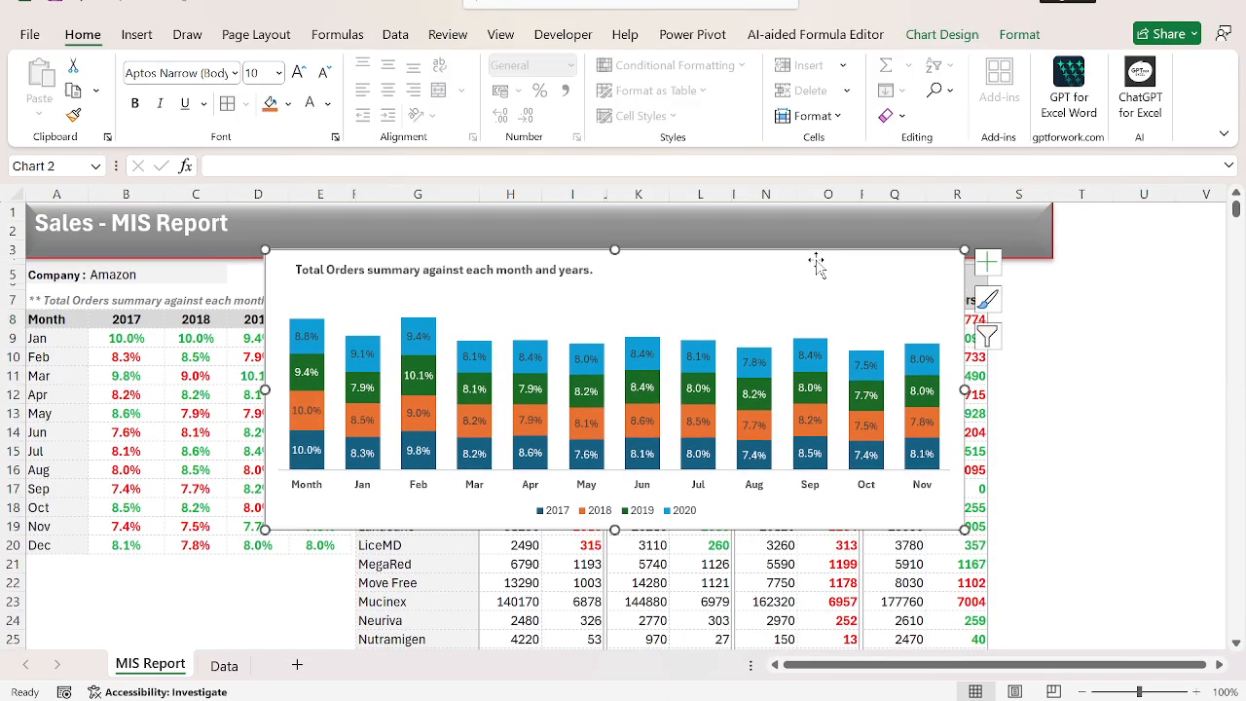
pyautogui.moveTo(964, 391); pyautogui.dragTo(839, 393)
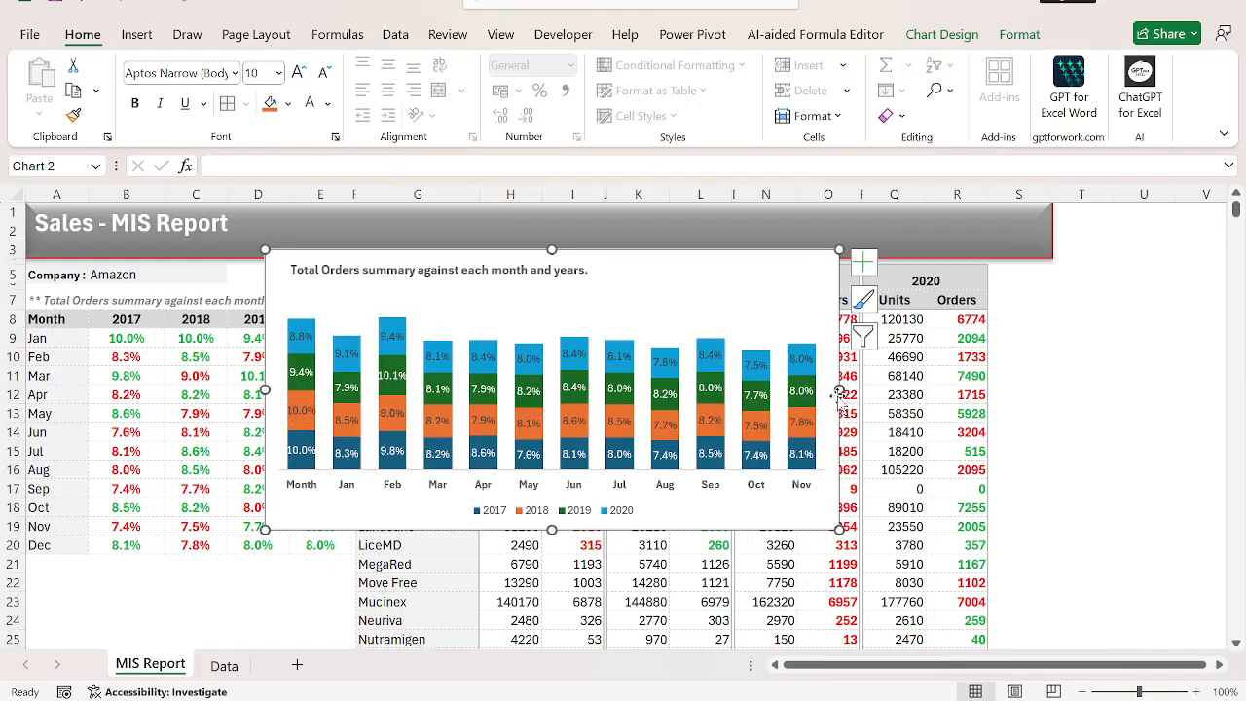
pyautogui.moveTo(838, 527); pyautogui.dragTo(824, 488)
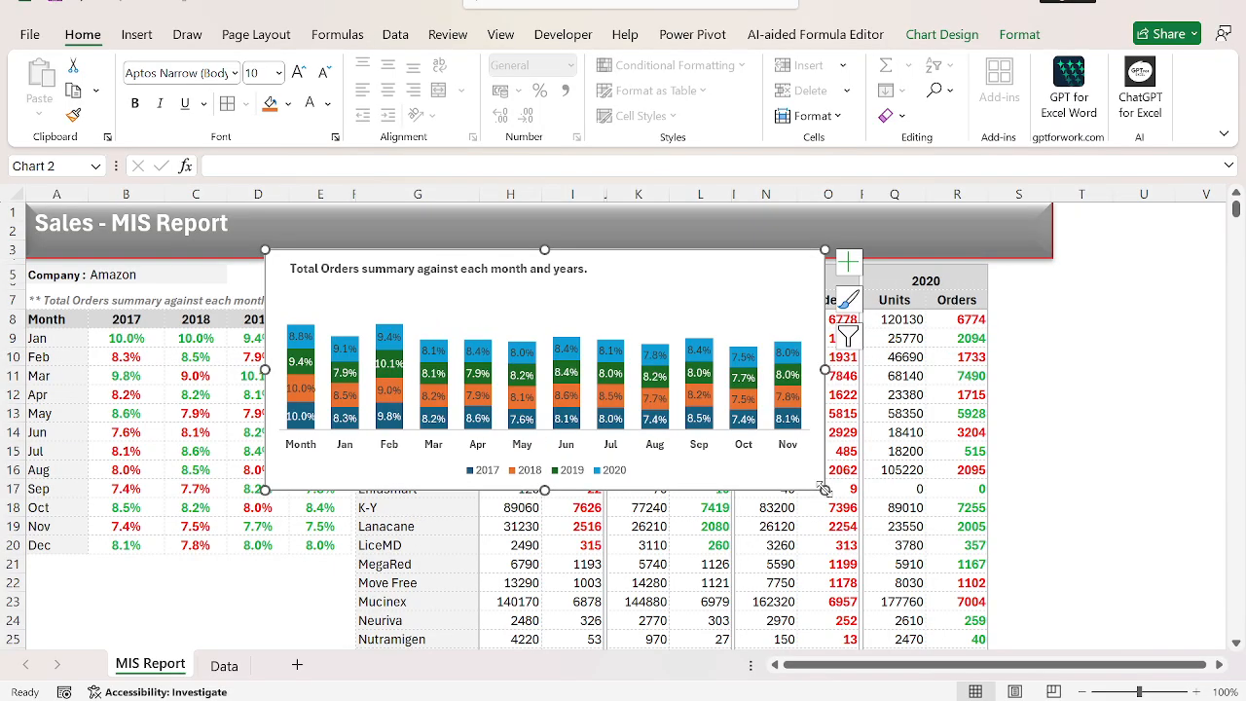
pyautogui.moveTo(721, 268); pyautogui.dragTo(633, 444)
# Try moving the chart to the empty area beside the brand table, and undo that move.
pyautogui.scroll(-2, 633, 445)
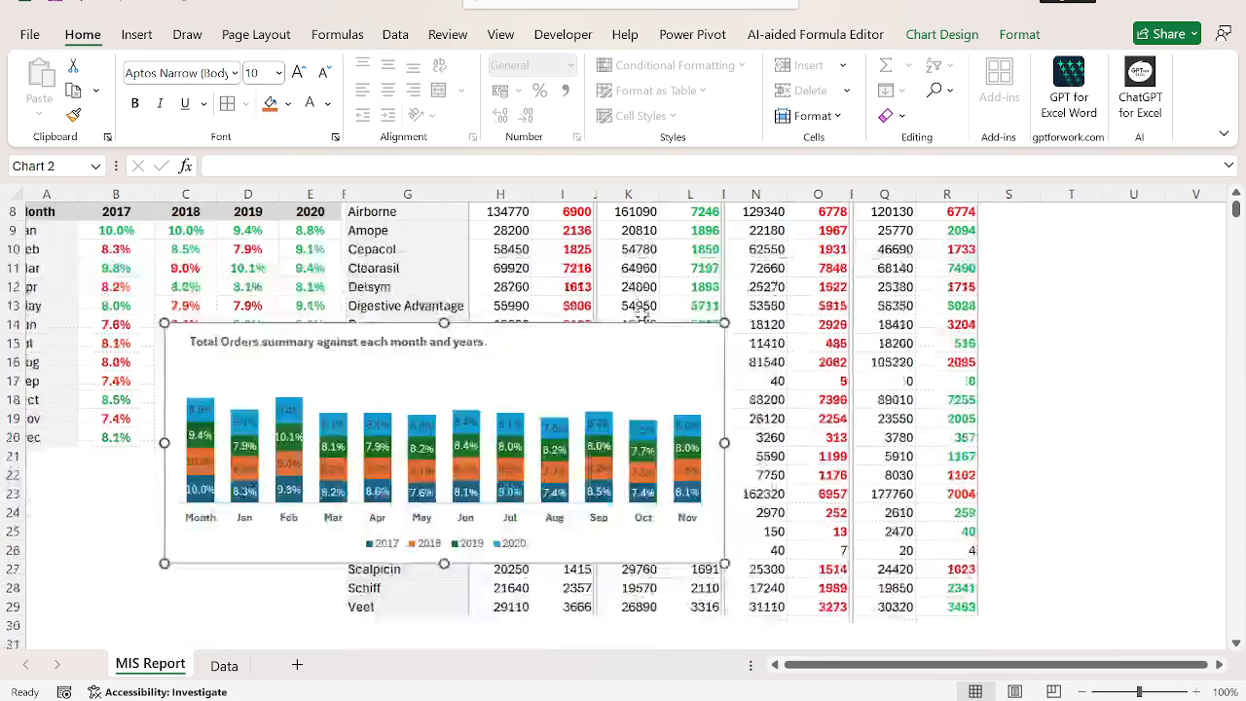
pyautogui.hscroll(-1, 772, 286)
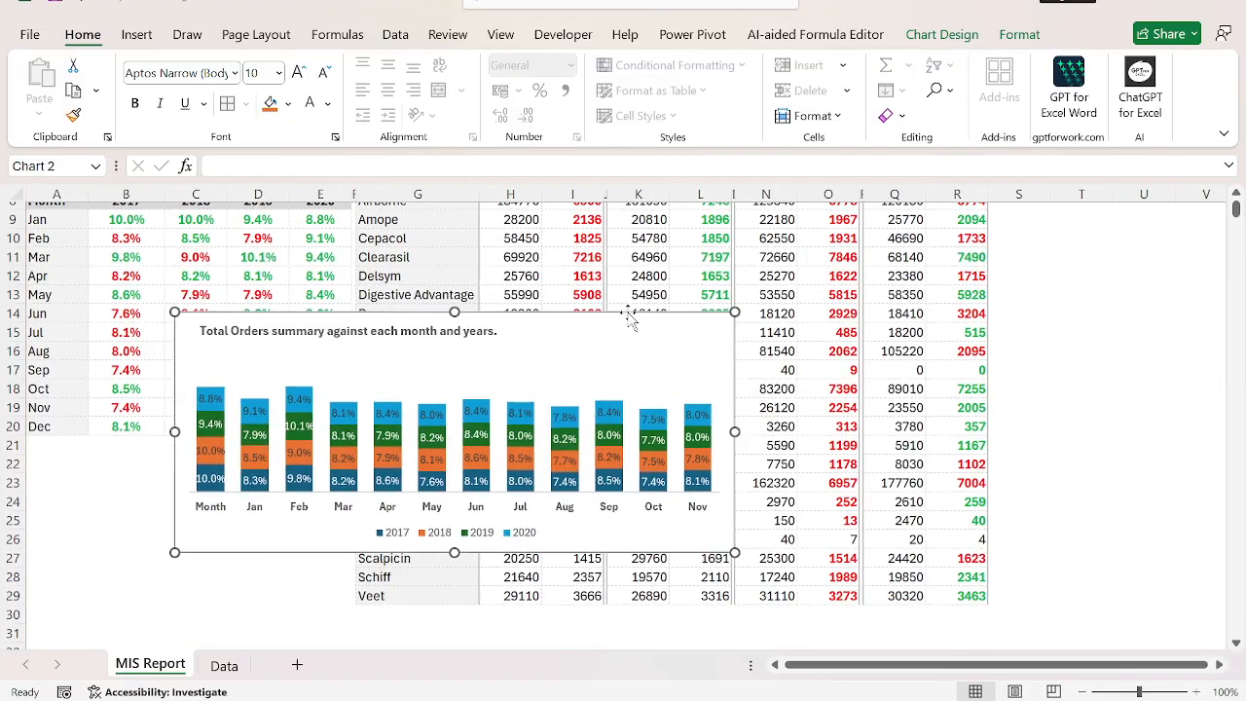
pyautogui.scroll(3, 598, 296)
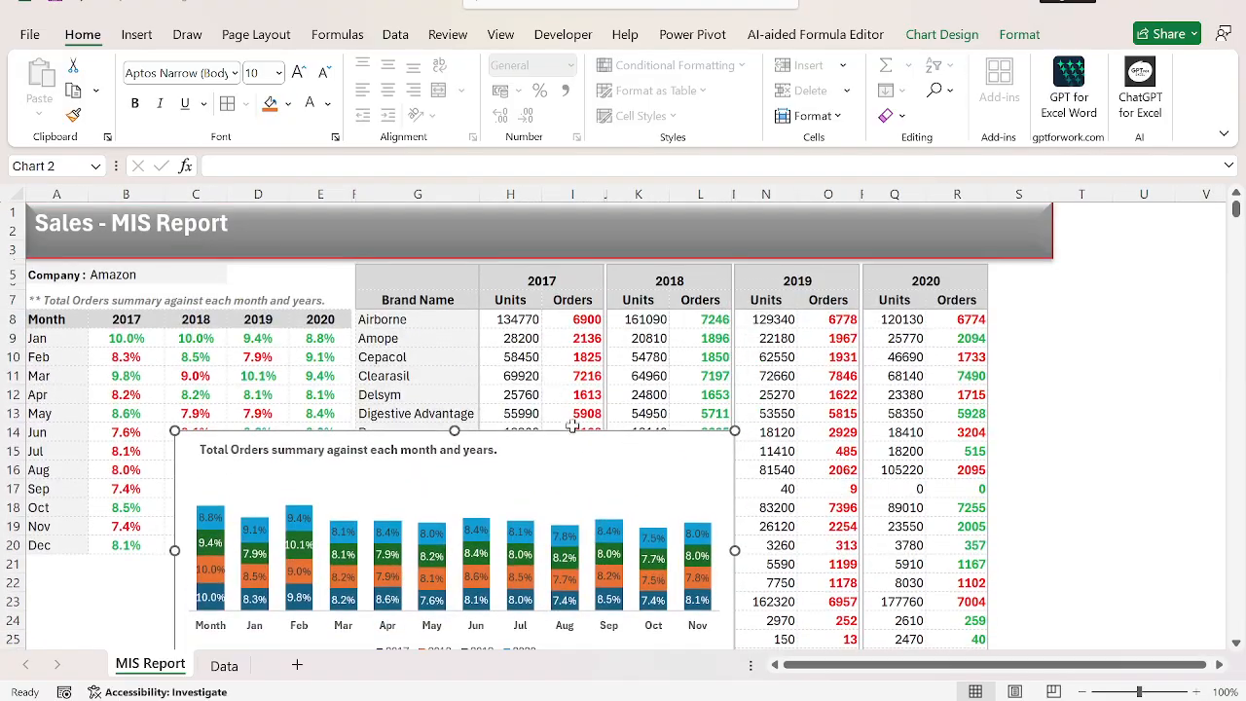
pyautogui.moveTo(575, 426); pyautogui.dragTo(1204, 313)
pyautogui.hotkey('ctrl', 'z')
pyautogui.scroll(-8, 935, 255)
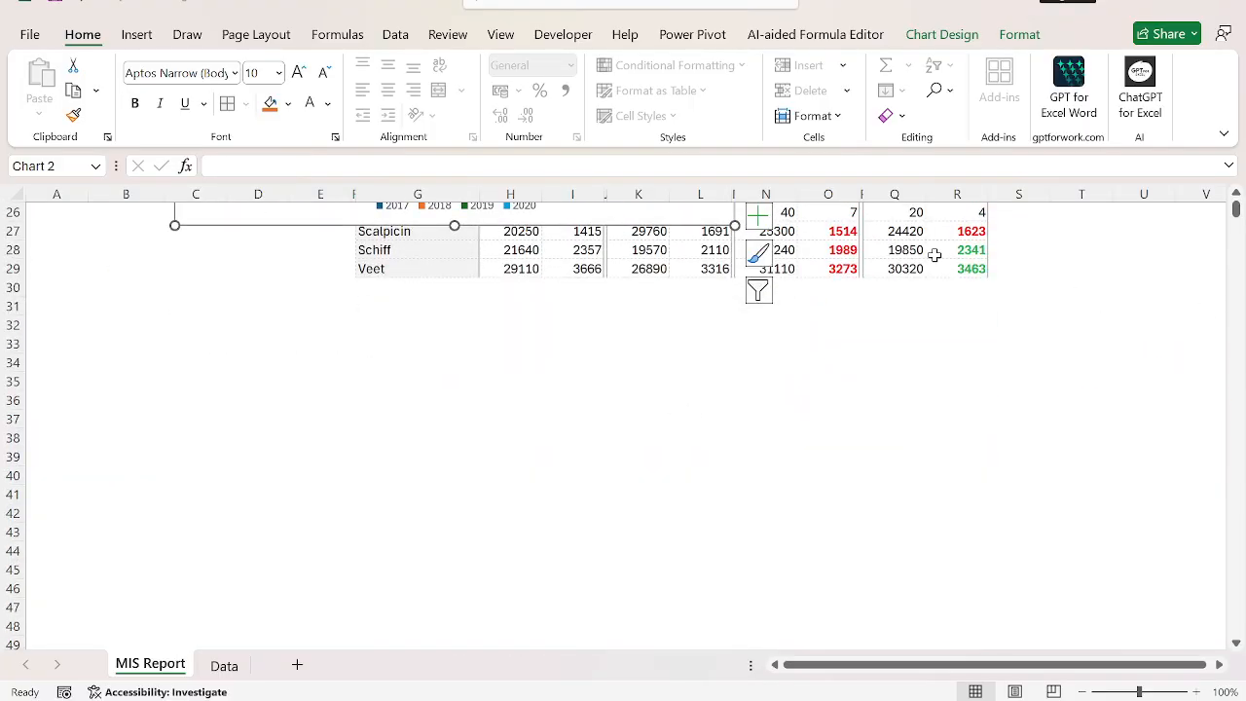
pyautogui.scroll(8, 887, 437)
pyautogui.scroll(-1, 821, 429)
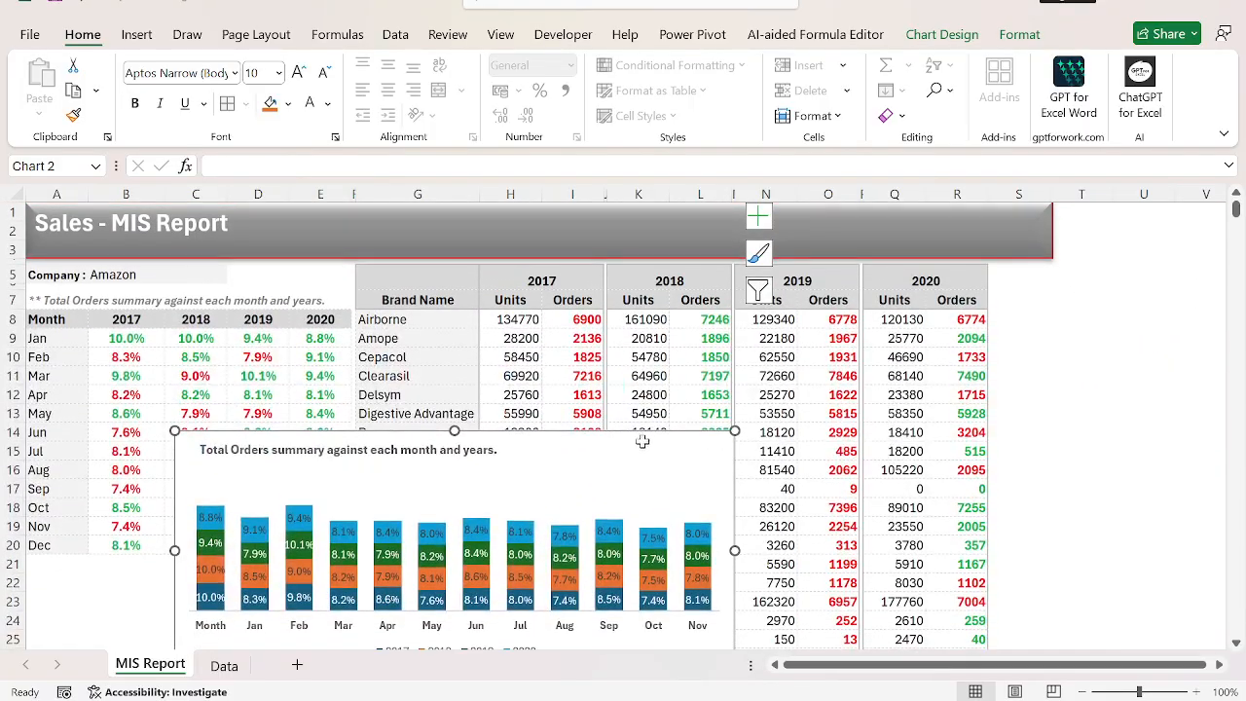
# Move the chart up and across the 2019 and 2020 brand columns toward the empty columns.
pyautogui.moveTo(619, 437); pyautogui.dragTo(1189, 286)
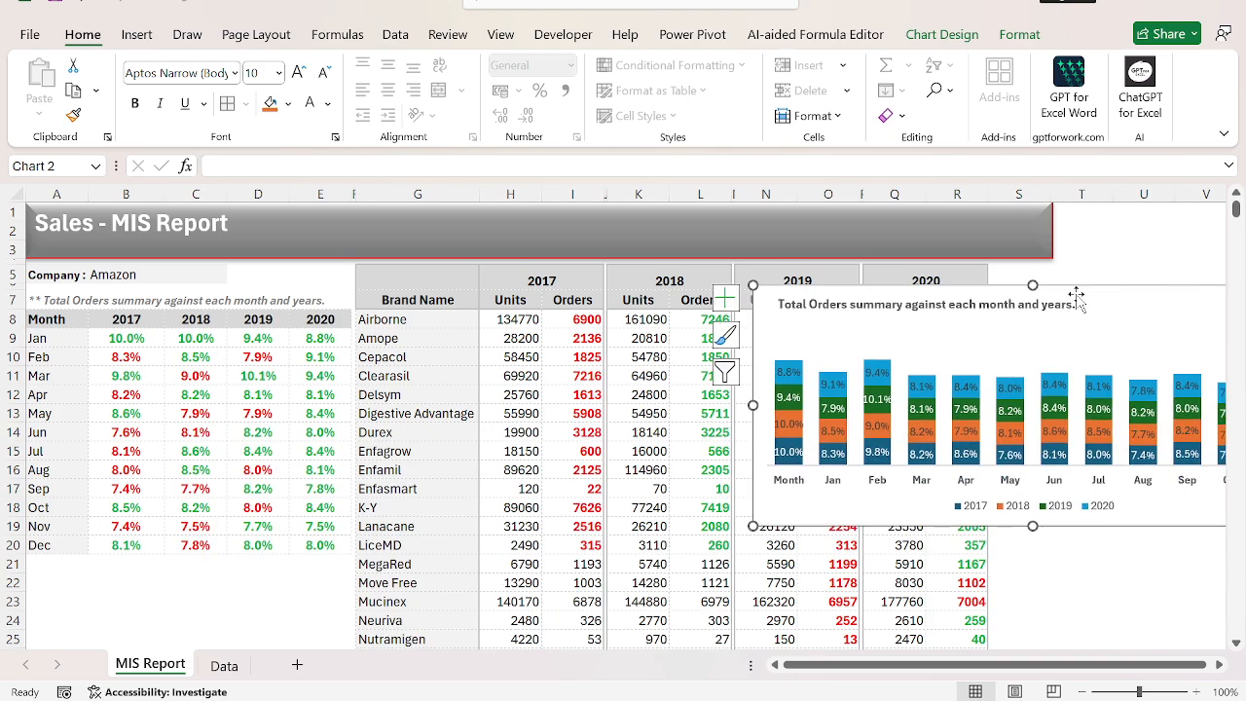
pyautogui.click(1075, 300)
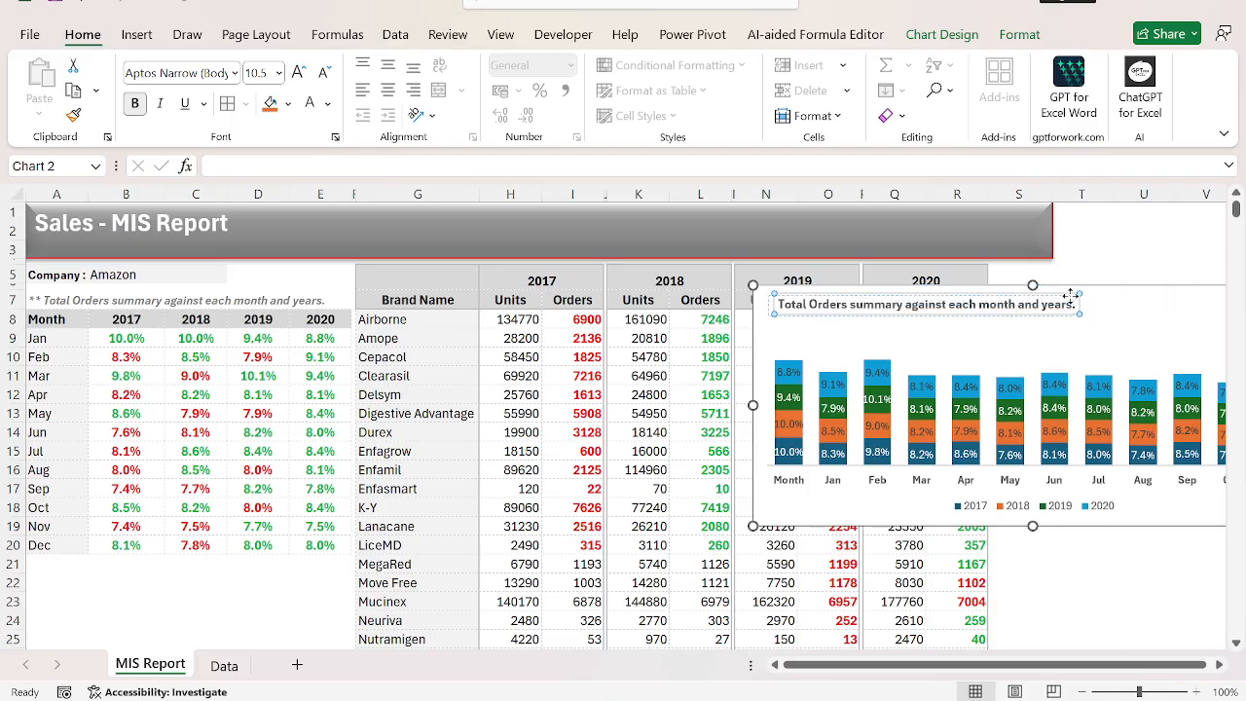
pyautogui.click(1119, 292)
pyautogui.moveTo(1109, 298); pyautogui.dragTo(1188, 295)
pyautogui.hscroll(3, 996, 377)
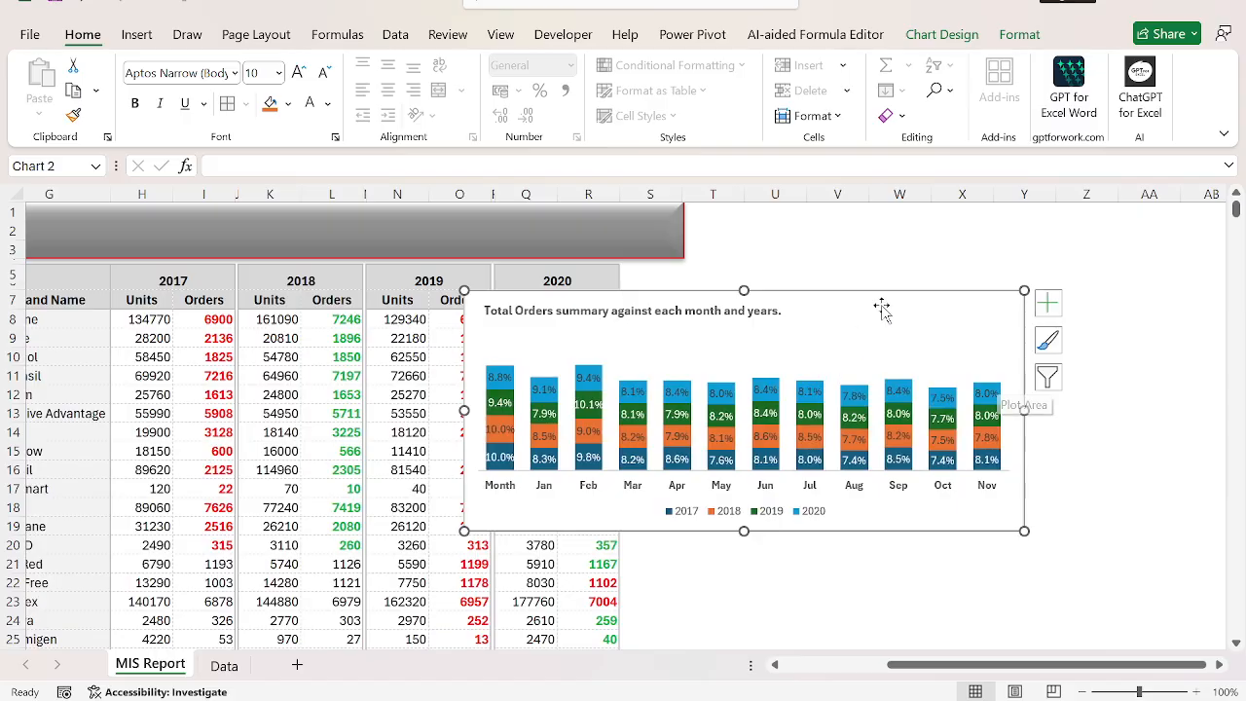
# Place the chart beside the brand table across columns S to AA and extend the Sales - MIS Report banner through column AA.
pyautogui.moveTo(853, 286); pyautogui.dragTo(1025, 269)
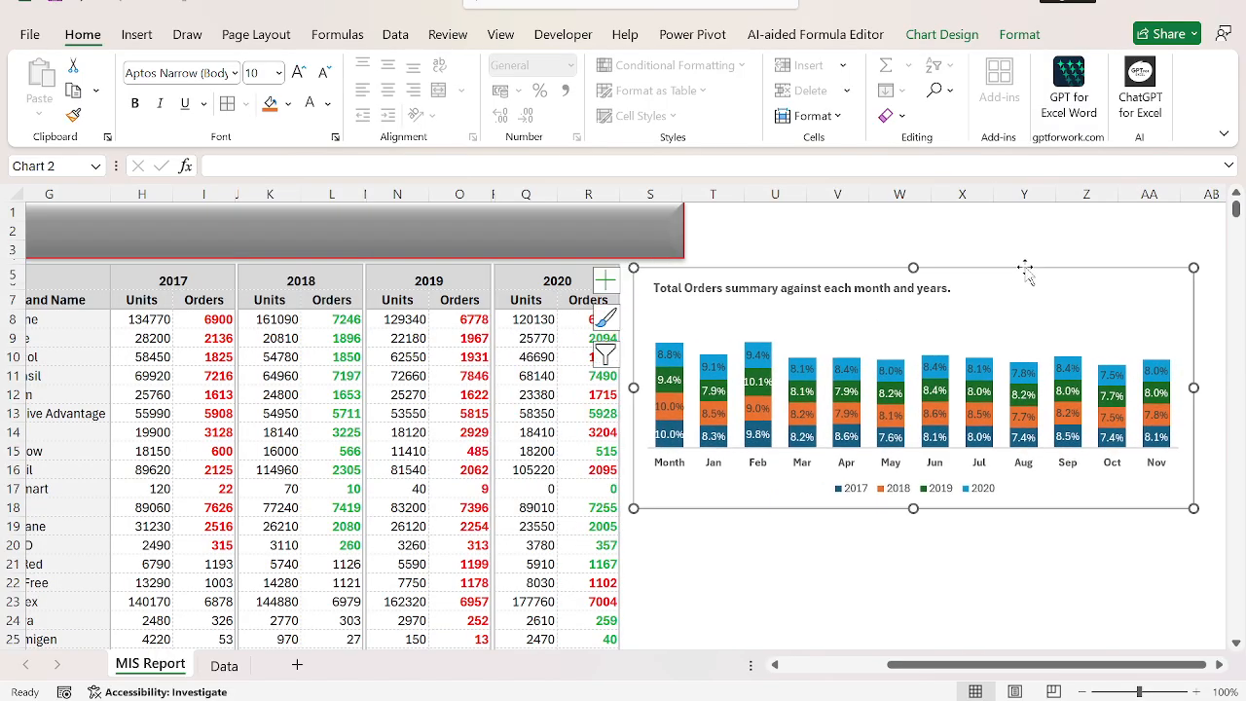
pyautogui.click(675, 233)
pyautogui.moveTo(684, 230); pyautogui.dragTo(1179, 224)
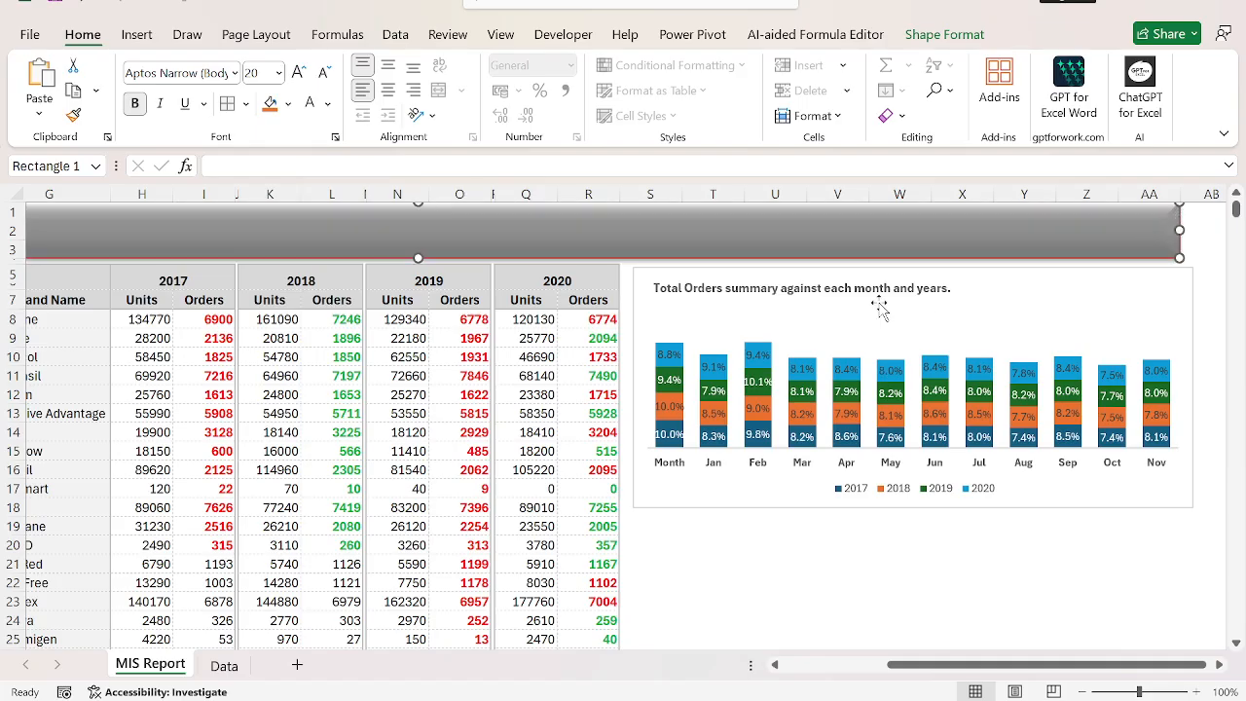
pyautogui.moveTo(987, 275); pyautogui.dragTo(975, 270)
pyautogui.click(951, 542)
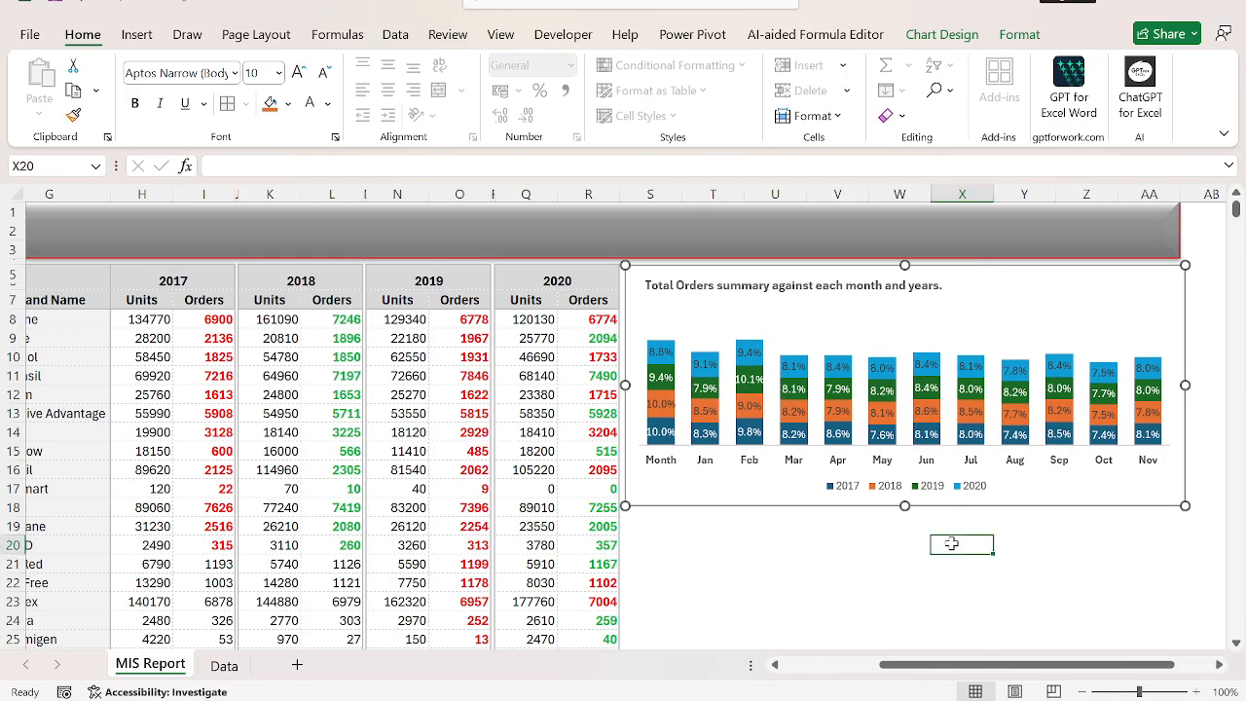
# Examine the column headings of the Data sheet, from MonthName across to Year.
pyautogui.press('Left')
pyautogui.press('Left')
pyautogui.press('Left')
pyautogui.press('Left')
pyautogui.press('Left')
pyautogui.press('Left')
pyautogui.press('Left')
pyautogui.press('Left')
pyautogui.press('Left')
pyautogui.press('Left')
pyautogui.press('Left')
pyautogui.press('Left')
pyautogui.press('Left')
pyautogui.press('Left')
pyautogui.press('Left')
pyautogui.press('Left')
pyautogui.press('Left')
pyautogui.press('Left')
pyautogui.press('Left')
pyautogui.press('Left')
pyautogui.press('Left')
pyautogui.press('Left')
pyautogui.press('Left')
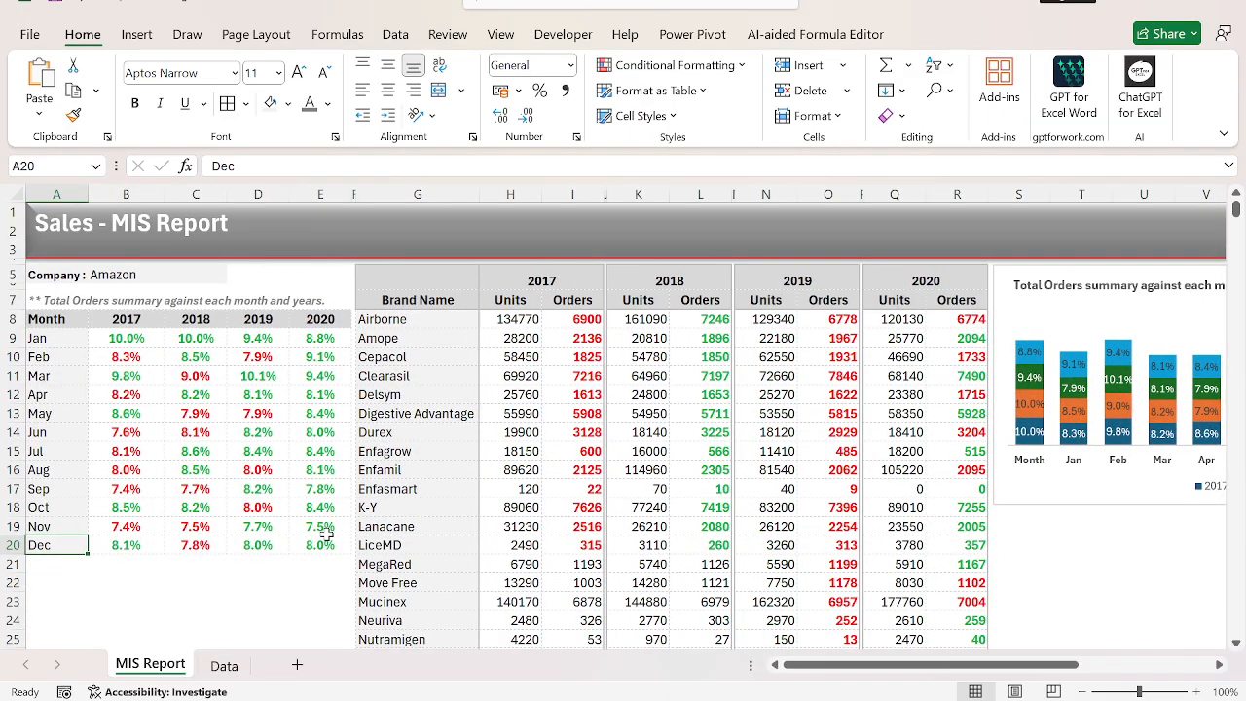
pyautogui.hotkey('ctrl', 'pagedown')
pyautogui.press('Left')
pyautogui.press('Left')
pyautogui.press('Left')
pyautogui.press('Left')
pyautogui.press('Left')
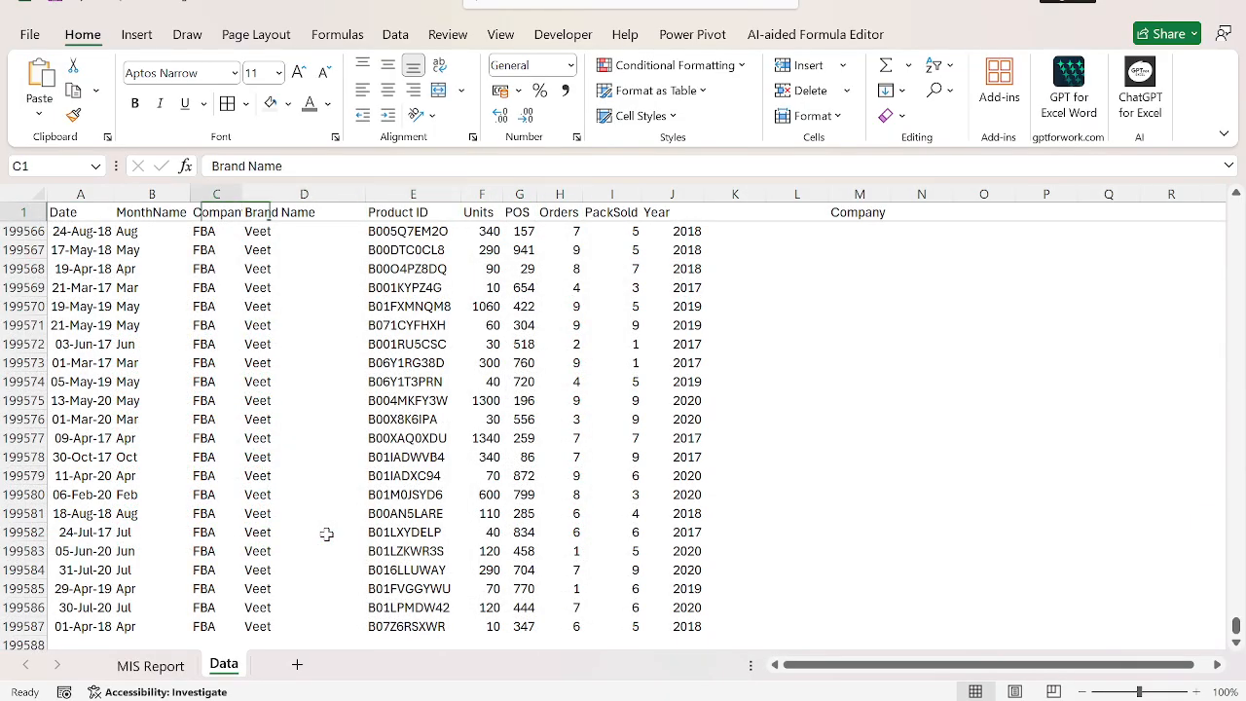
pyautogui.press('Left')
pyautogui.press('Down')
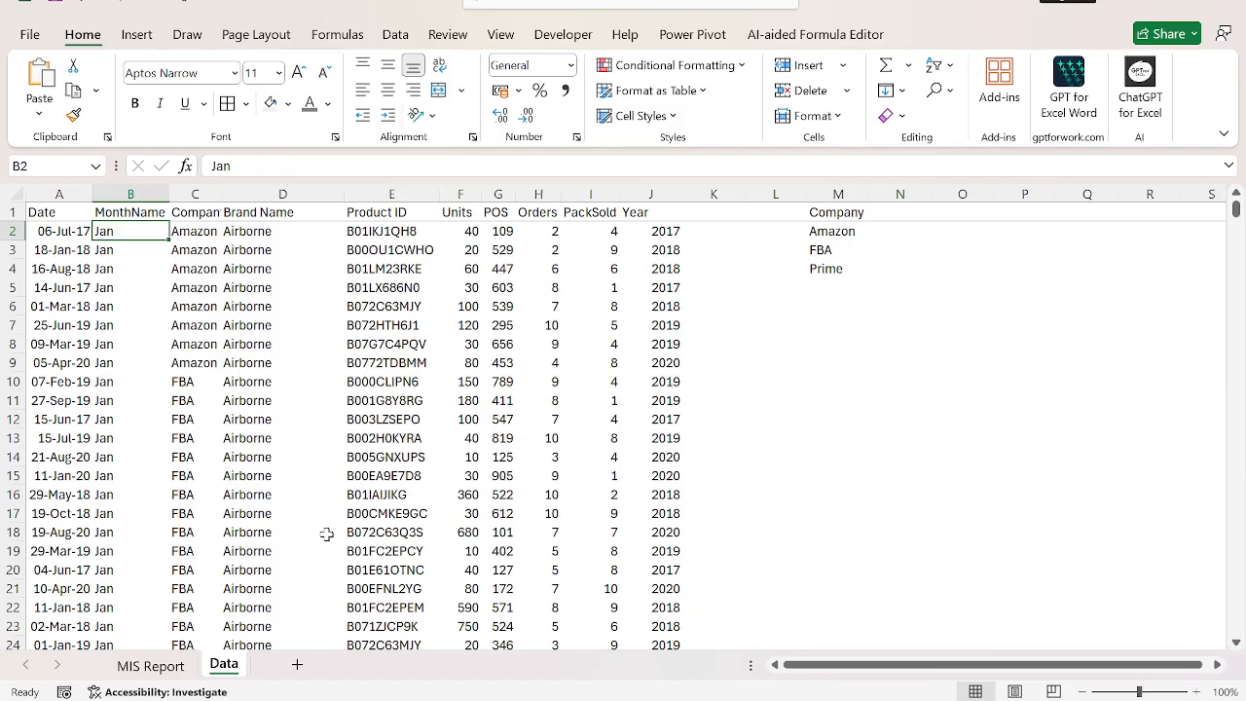
pyautogui.press('Up')
pyautogui.hotkey('ctrl', 'Right')
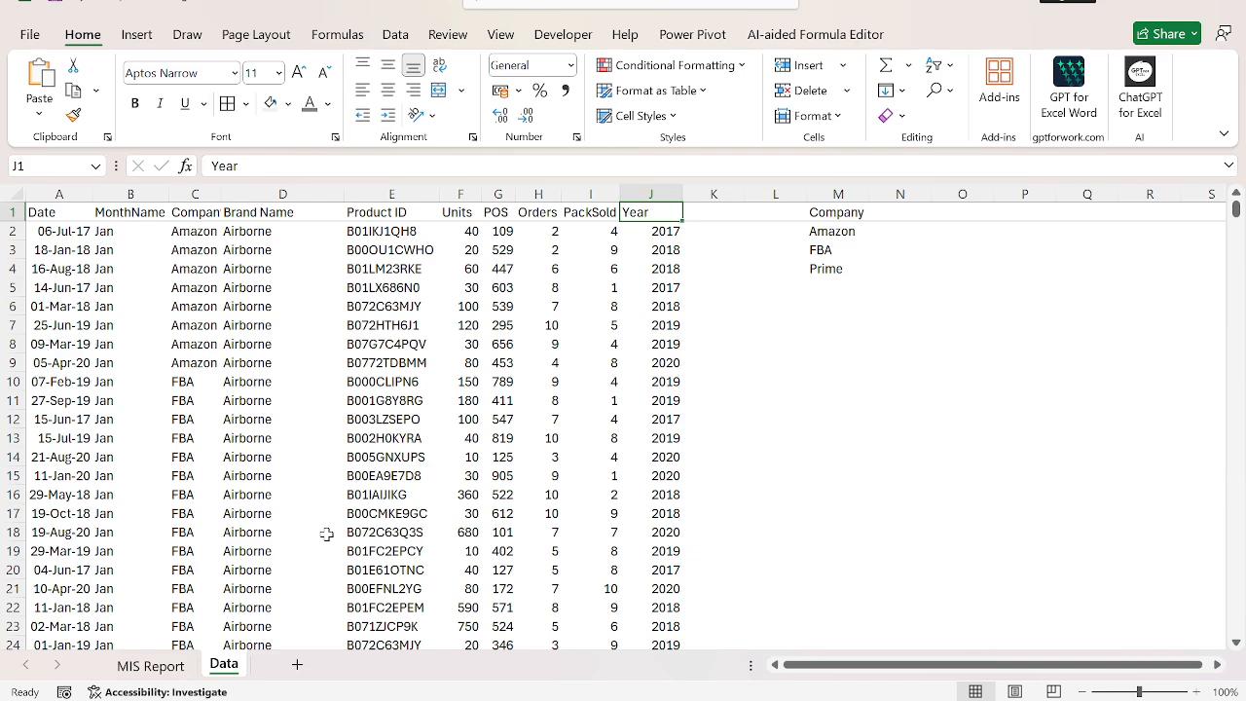
pyautogui.press('Left')
pyautogui.press('Left')
pyautogui.press('Left')
pyautogui.press('Left')
pyautogui.press('Left')
pyautogui.press('Left')
pyautogui.press('Left')
pyautogui.press('Left')
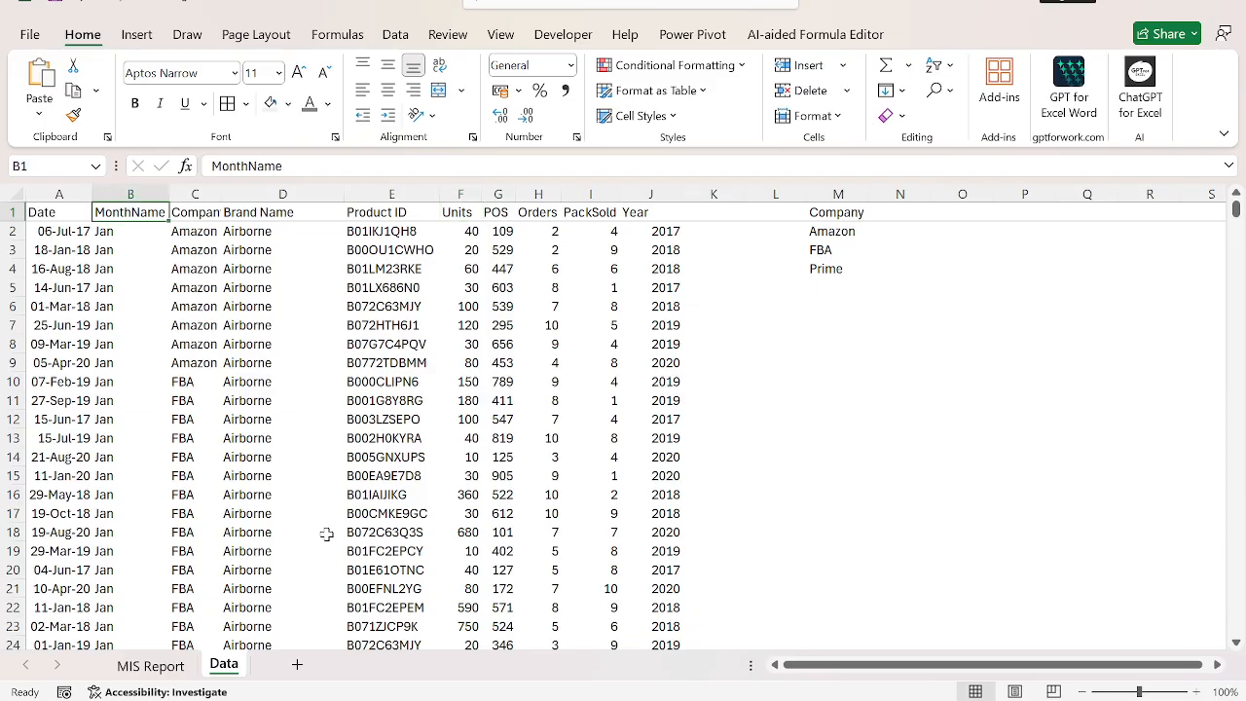
# Review the 2017 monthly shares in B9:B20 and the January 2019 share formula against the Data sheet.
pyautogui.hotkey('ctrl', 'pageup')
pyautogui.press('Right')
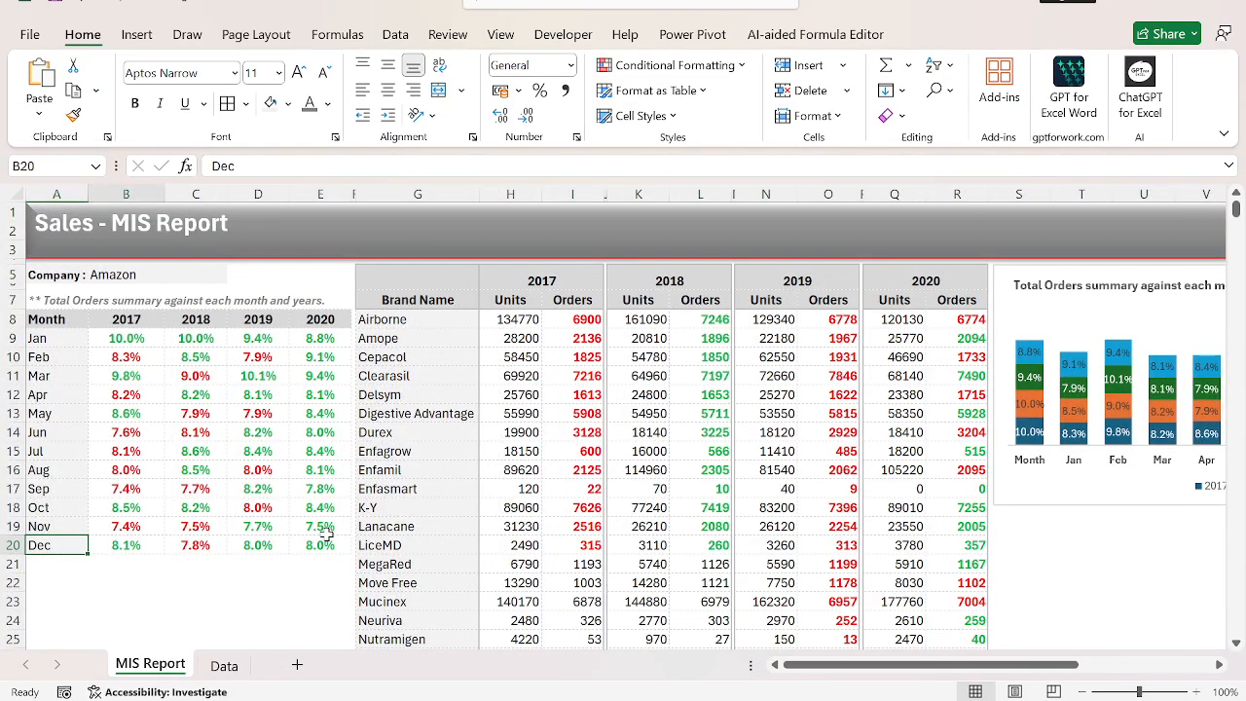
pyautogui.press('Up')
pyautogui.hotkey('ctrl', 'Up')
pyautogui.press('Down')
pyautogui.hotkey('ctrl', 'shift', 'Down')
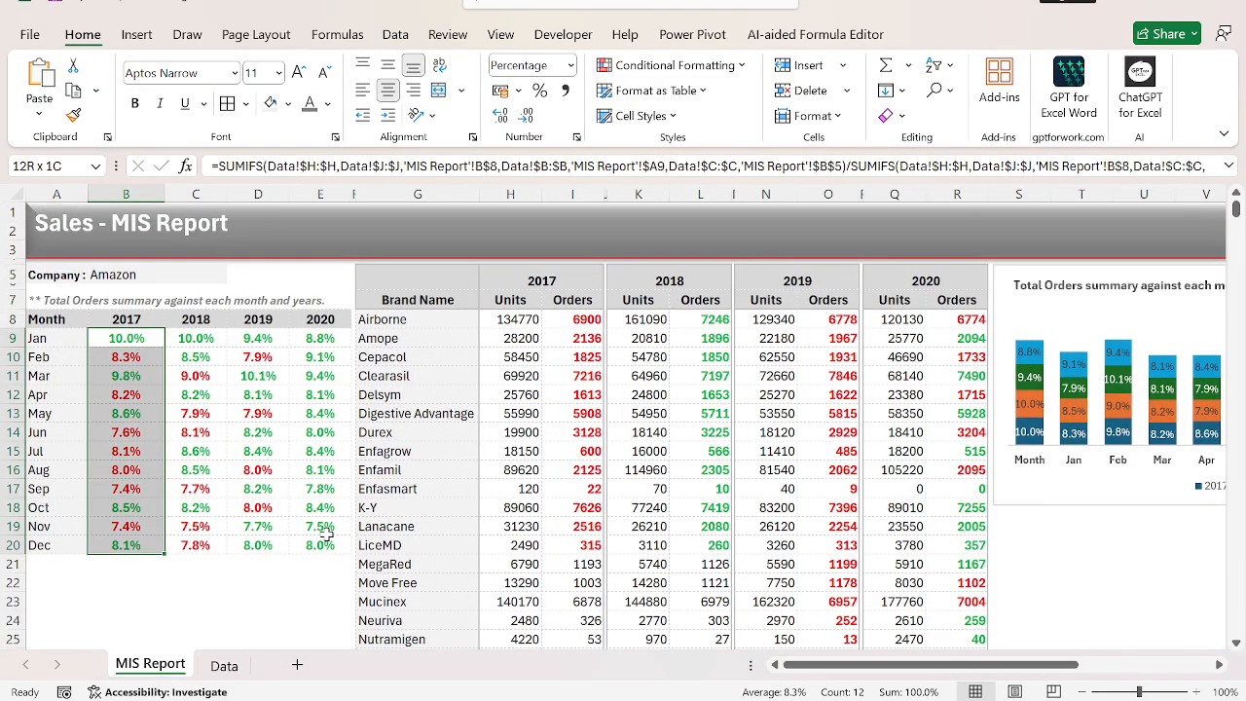
pyautogui.press('Right')
pyautogui.press('Right')
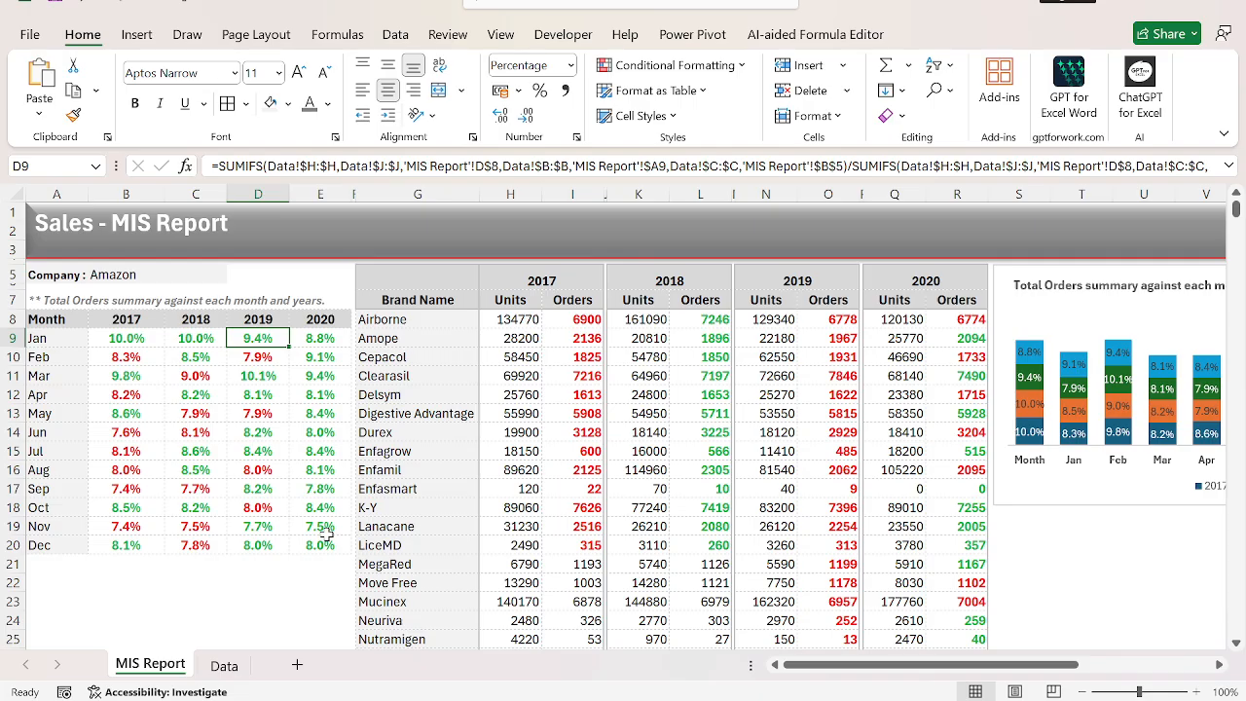
pyautogui.hotkey('ctrl', 'pagedown')
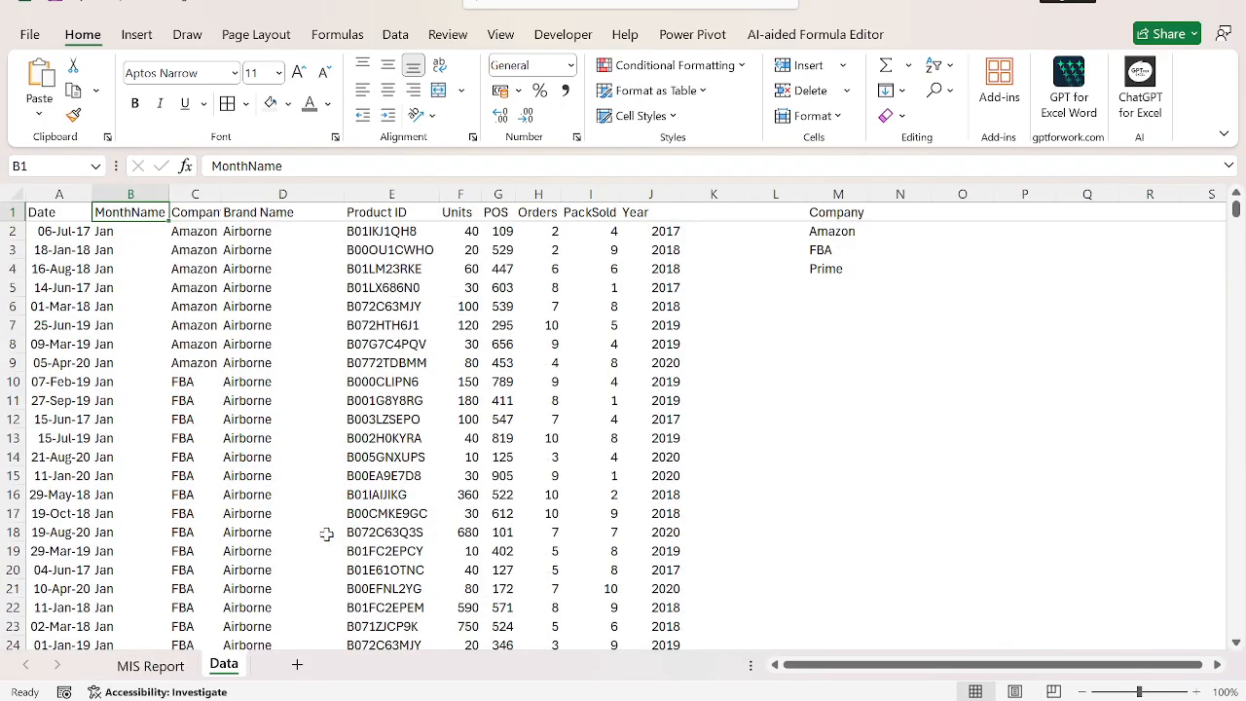
pyautogui.hotkey('ctrl', 'pageup')
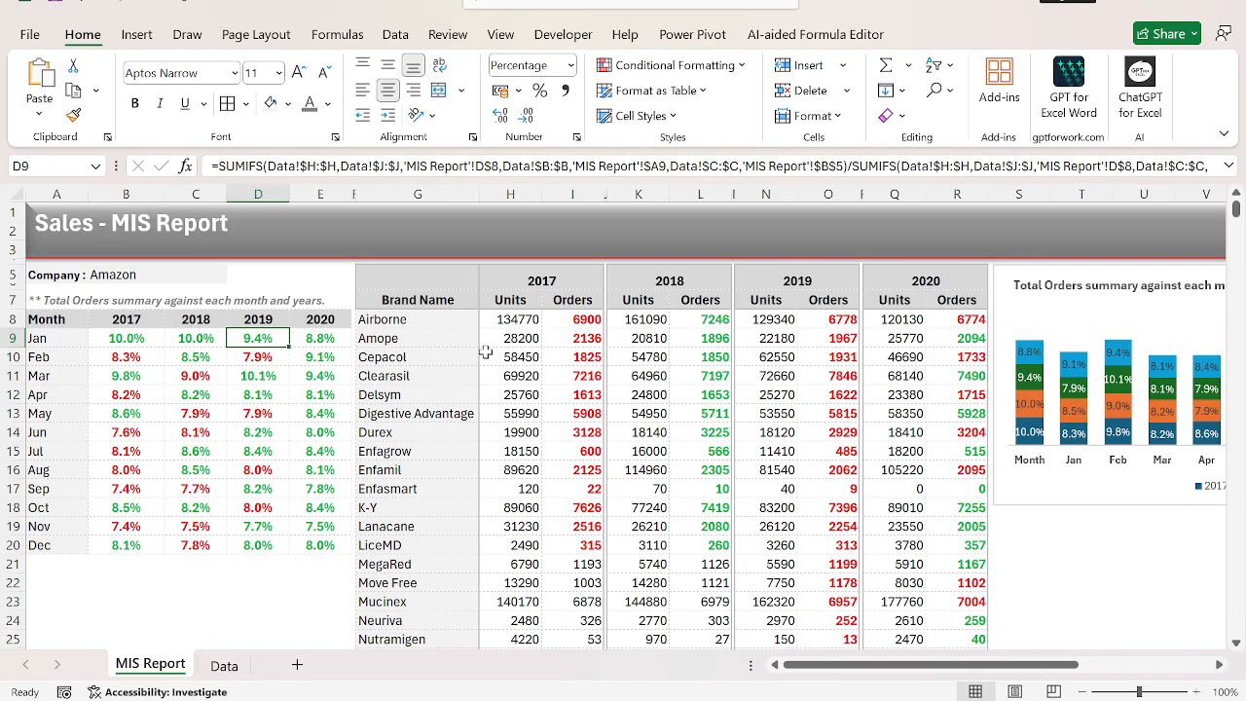
# Open the chart's data source settings and inspect the 2017 series' name and value references.
pyautogui.hscroll(4, 485, 351)
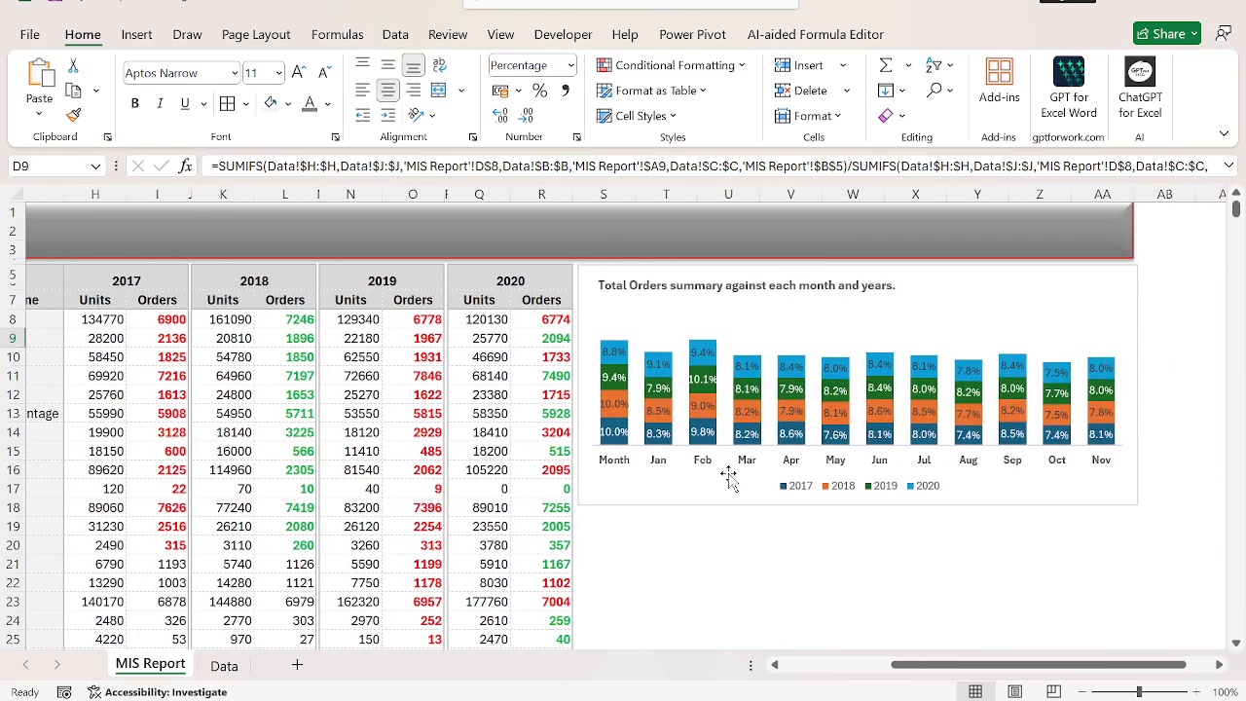
pyautogui.click(652, 490)
pyautogui.rightClick(651, 490)
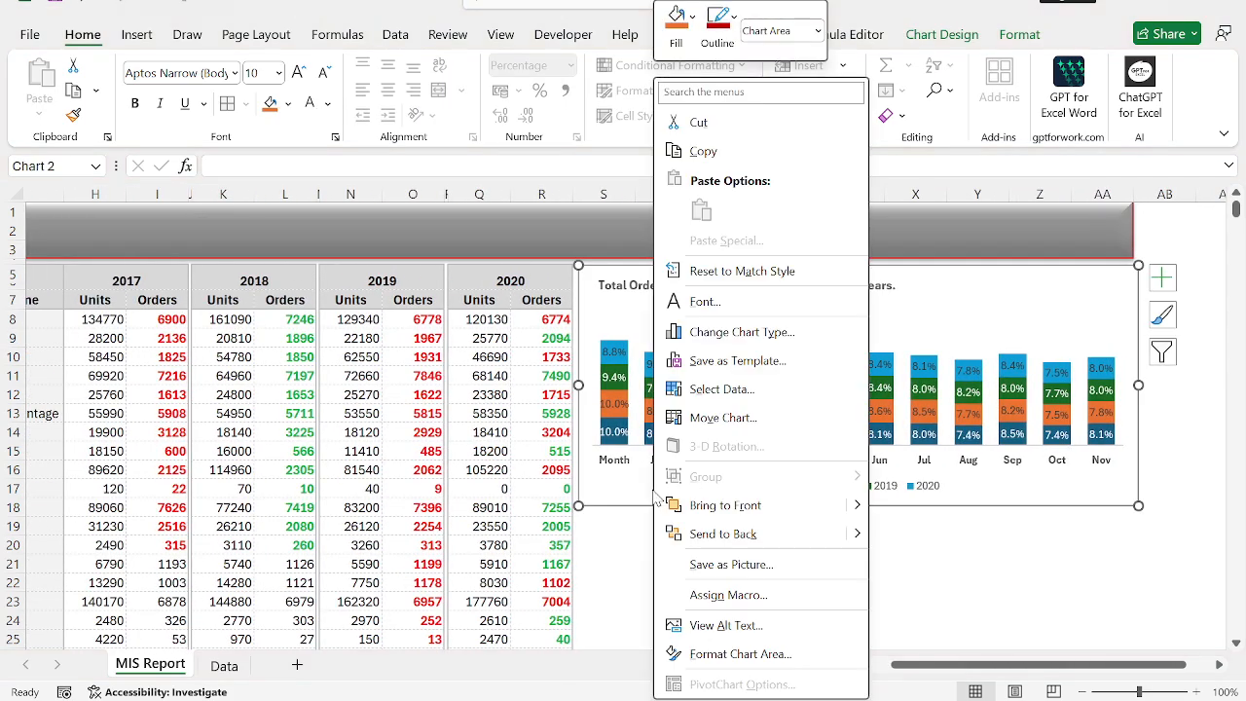
pyautogui.click(771, 398)
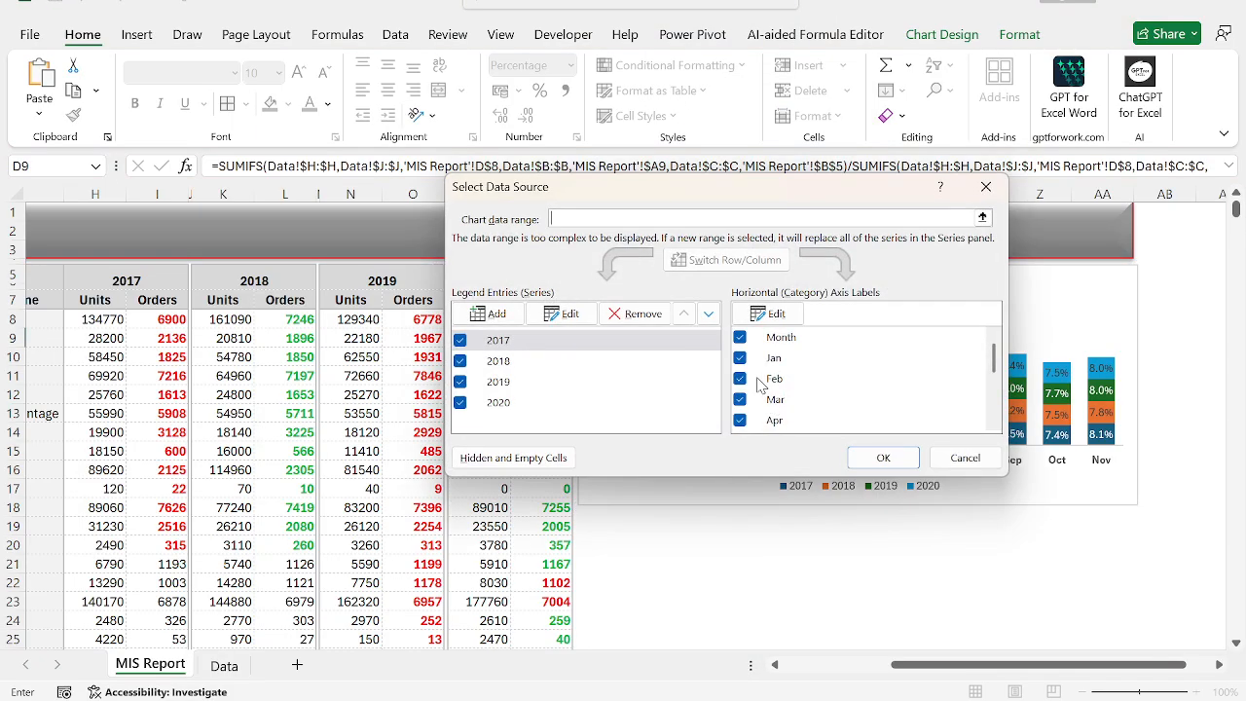
pyautogui.click(783, 338)
pyautogui.click(565, 313)
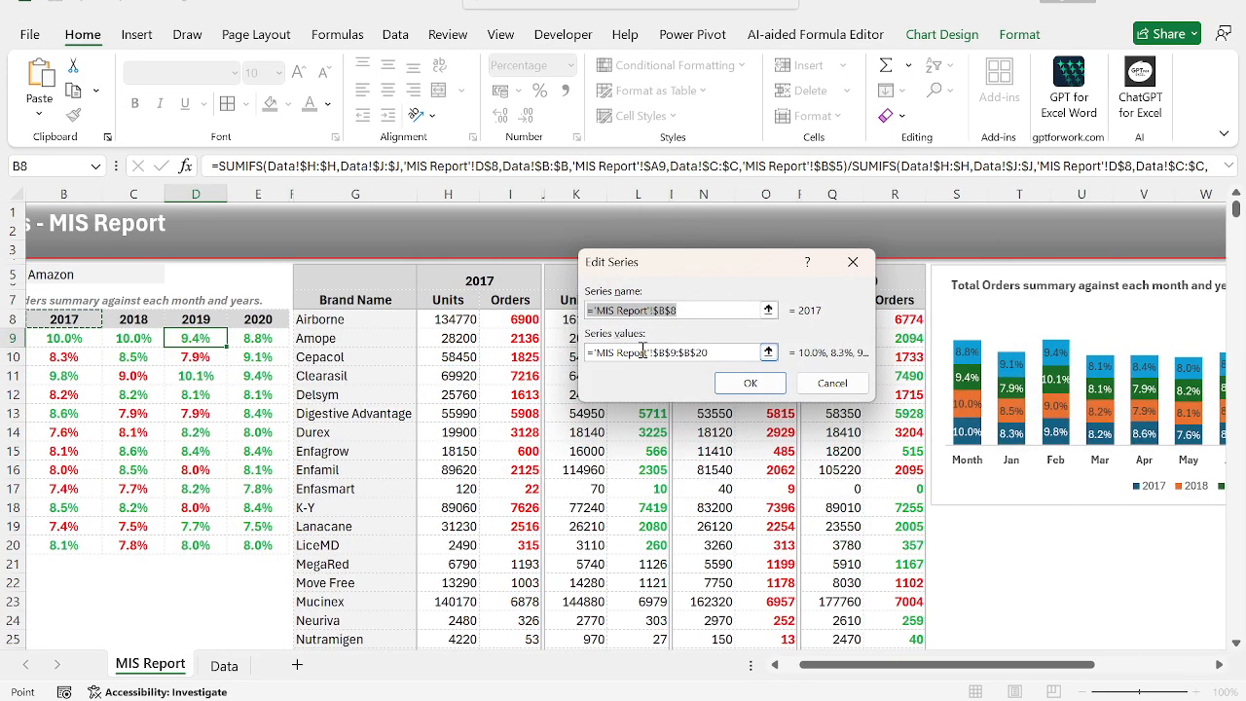
pyautogui.click(727, 385)
pyautogui.click(794, 337)
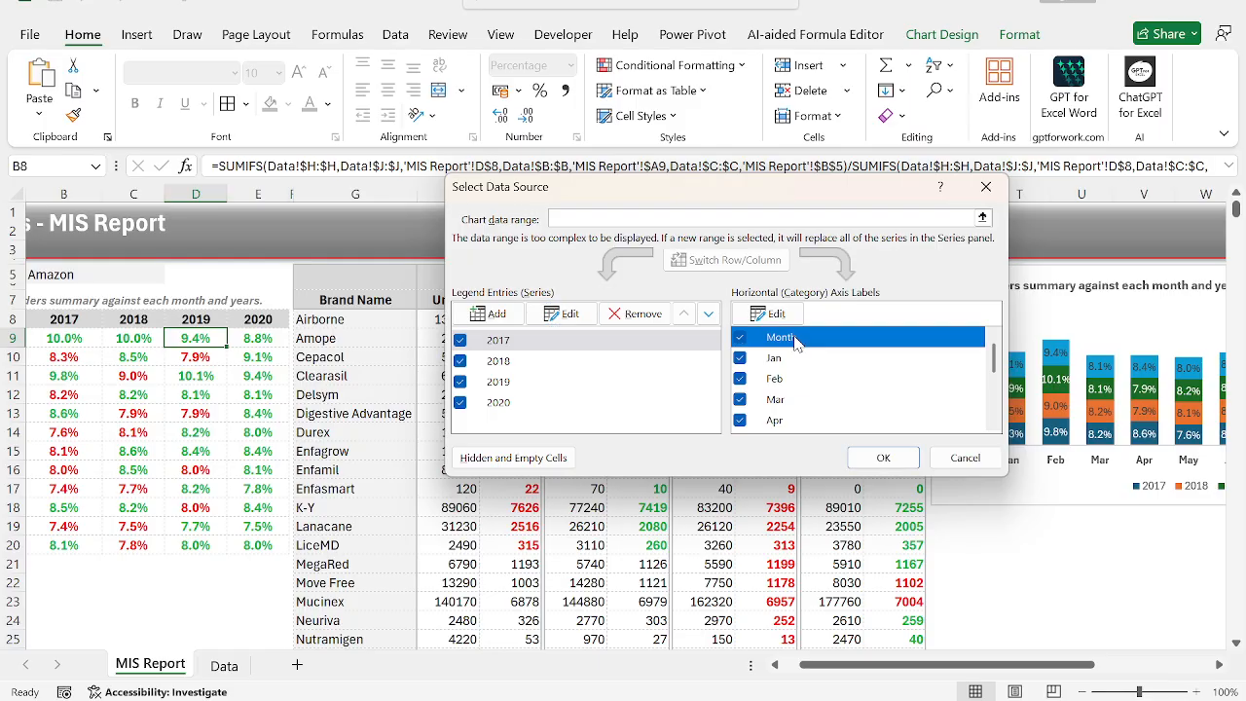
# Try removing the 2017 series from the data source, cancel it, and undo the latest chart and banner placement changes.
pyautogui.click(637, 316)
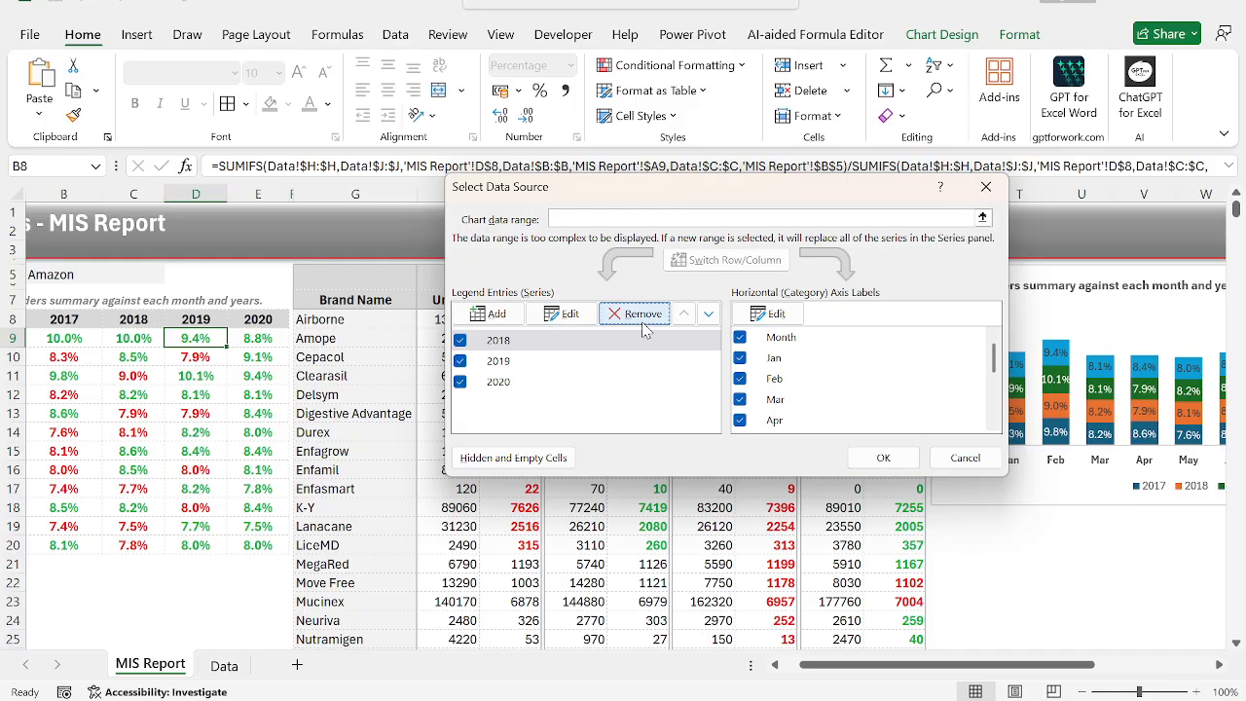
pyautogui.press('Escape')
pyautogui.click(890, 430)
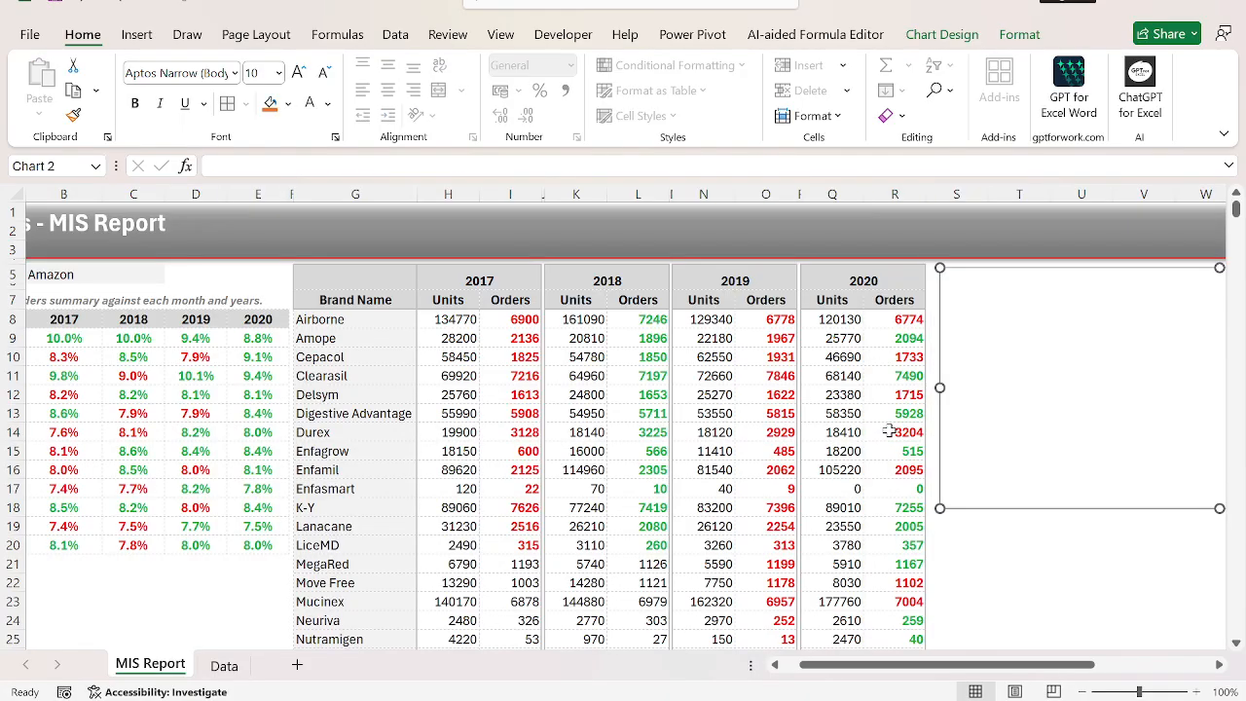
pyautogui.hotkey('ctrl', 'z')
pyautogui.hotkey('ctrl', 'z')
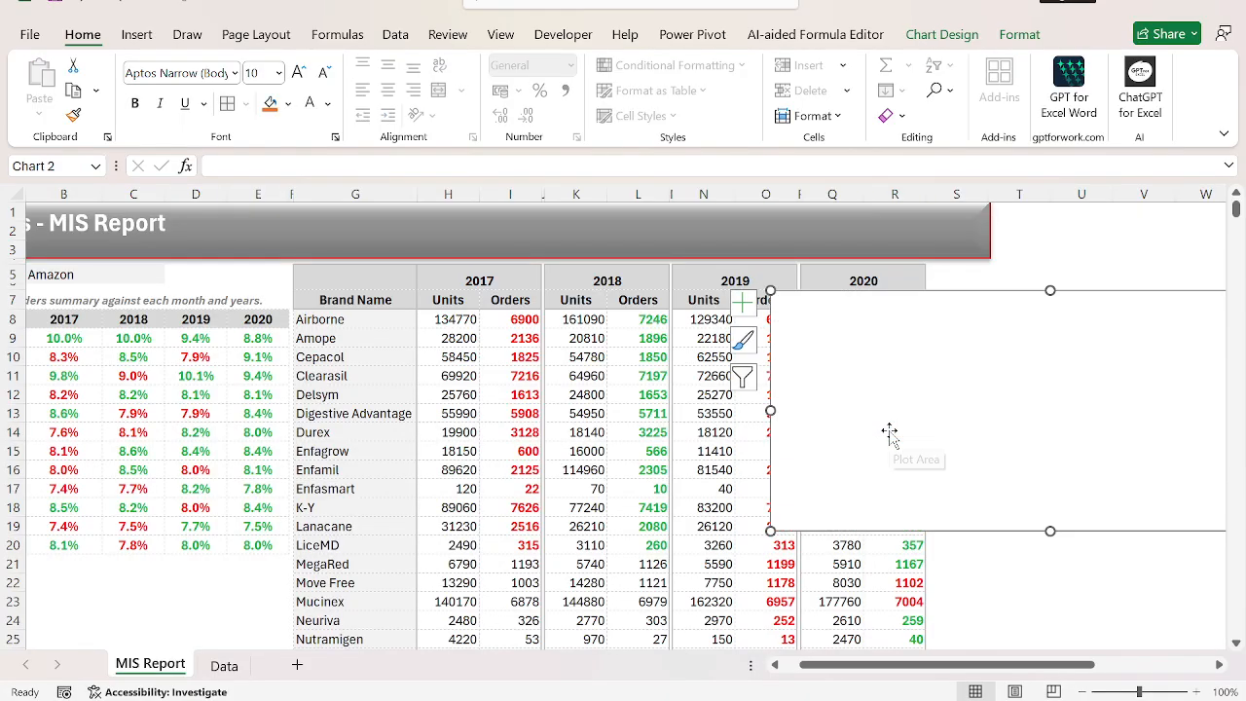
# Shift the plot area inside the chart down toward the legend and slightly to the right.
pyautogui.hscroll(-1, 717, 403)
pyautogui.moveTo(869, 372); pyautogui.dragTo(479, 384)
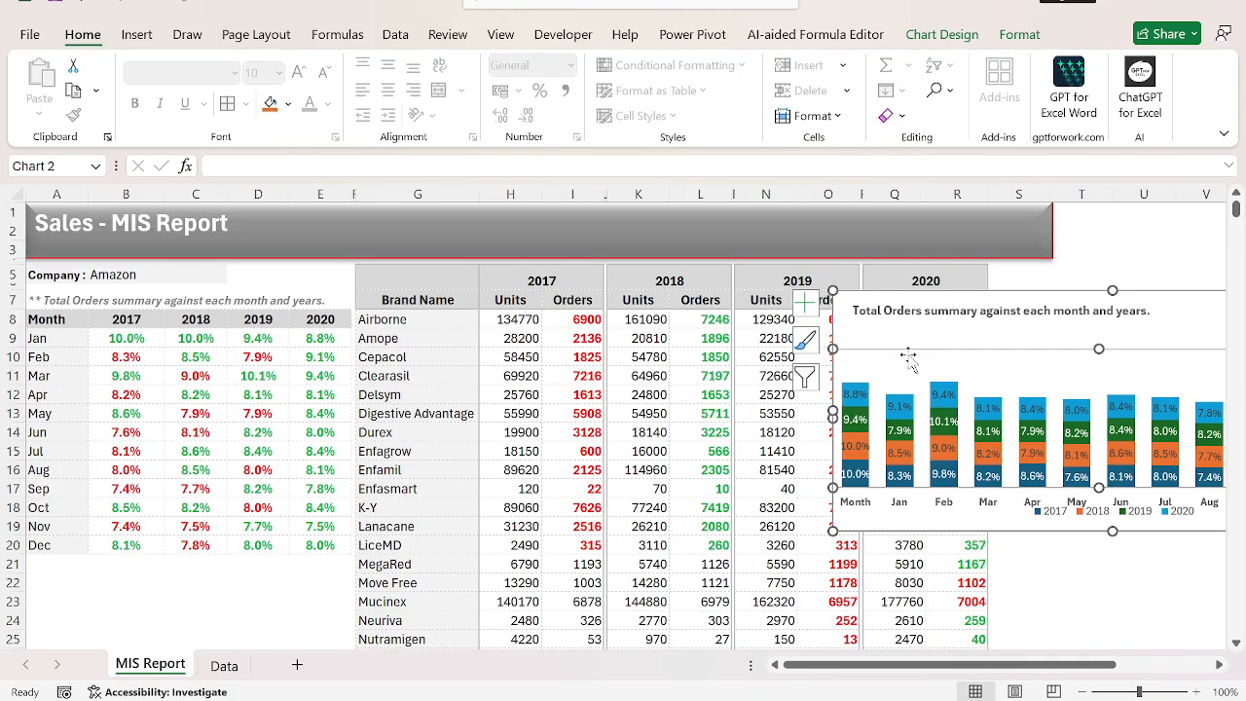
pyautogui.moveTo(925, 350); pyautogui.dragTo(952, 349)
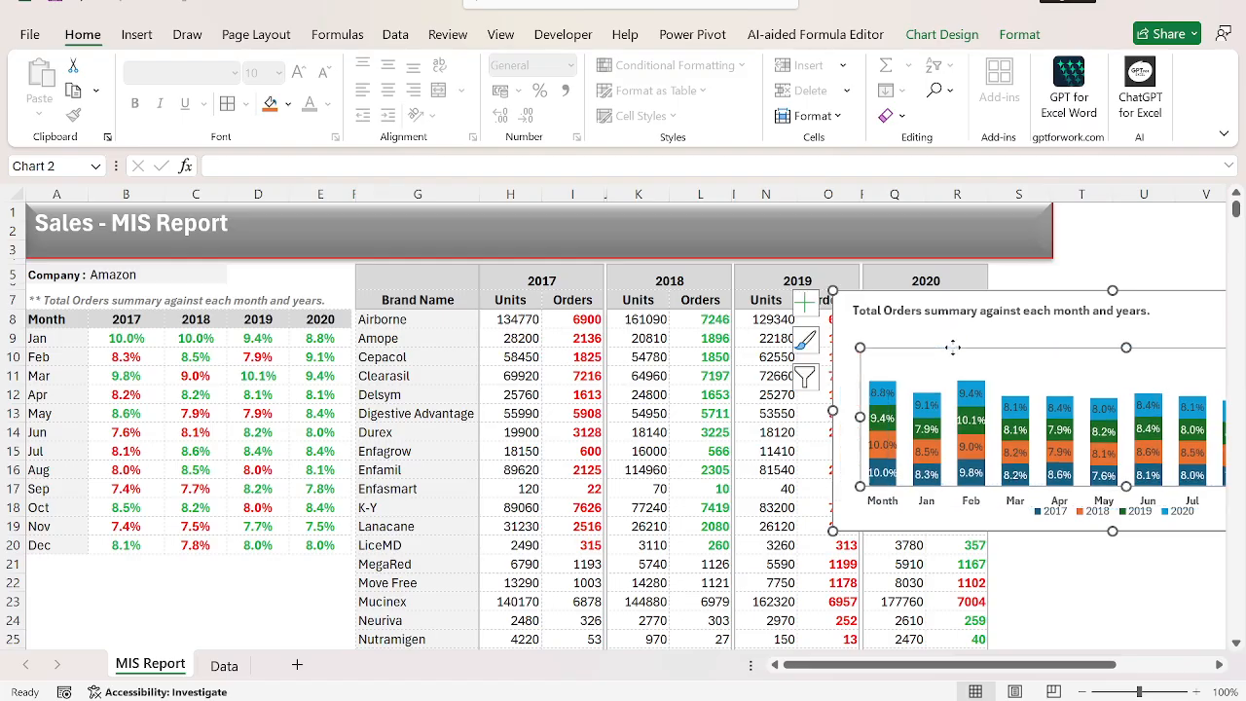
pyautogui.click(776, 432)
pyautogui.hscroll(6, 769, 434)
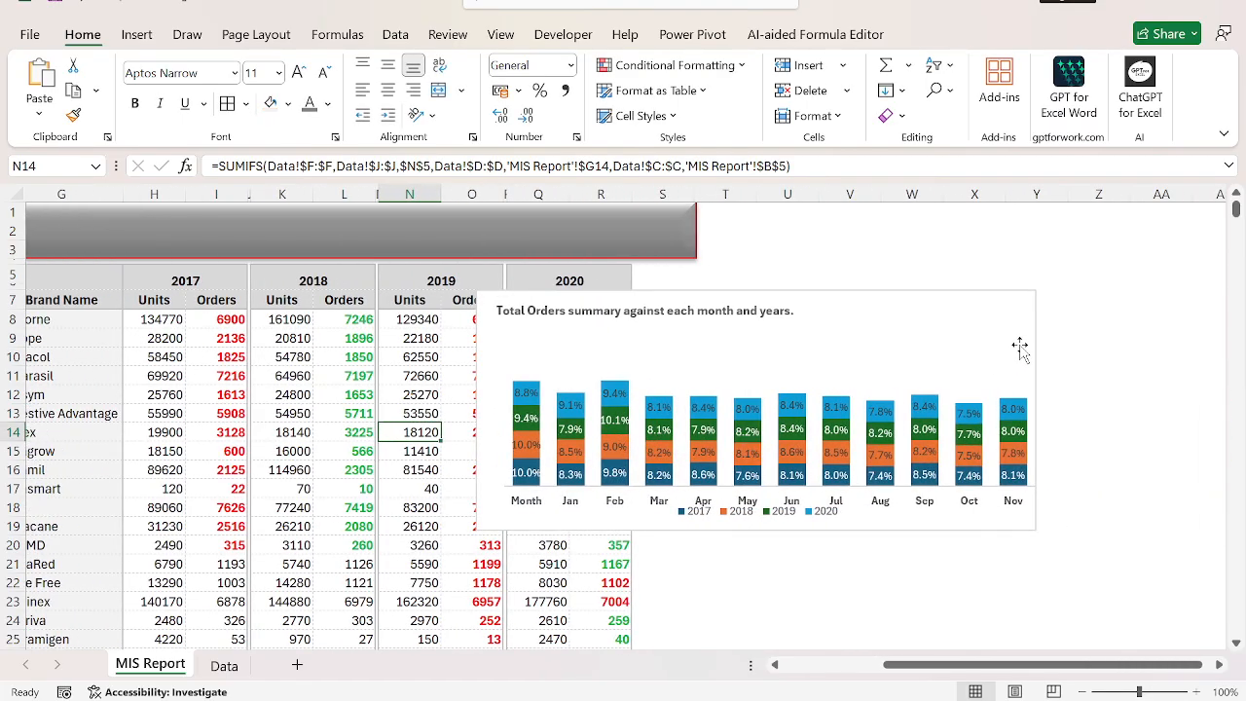
# Enlarge the monthly orders chart and place it just beside the 2020 columns of the brand table, starting at column S.
pyautogui.click(1019, 349)
pyautogui.moveTo(1035, 531); pyautogui.dragTo(1090, 562)
pyautogui.moveTo(827, 294); pyautogui.dragTo(992, 274)
# Extend the grey title banner across the chart's full width so it ends near the chart's outer edge in column AB.
pyautogui.click(712, 222)
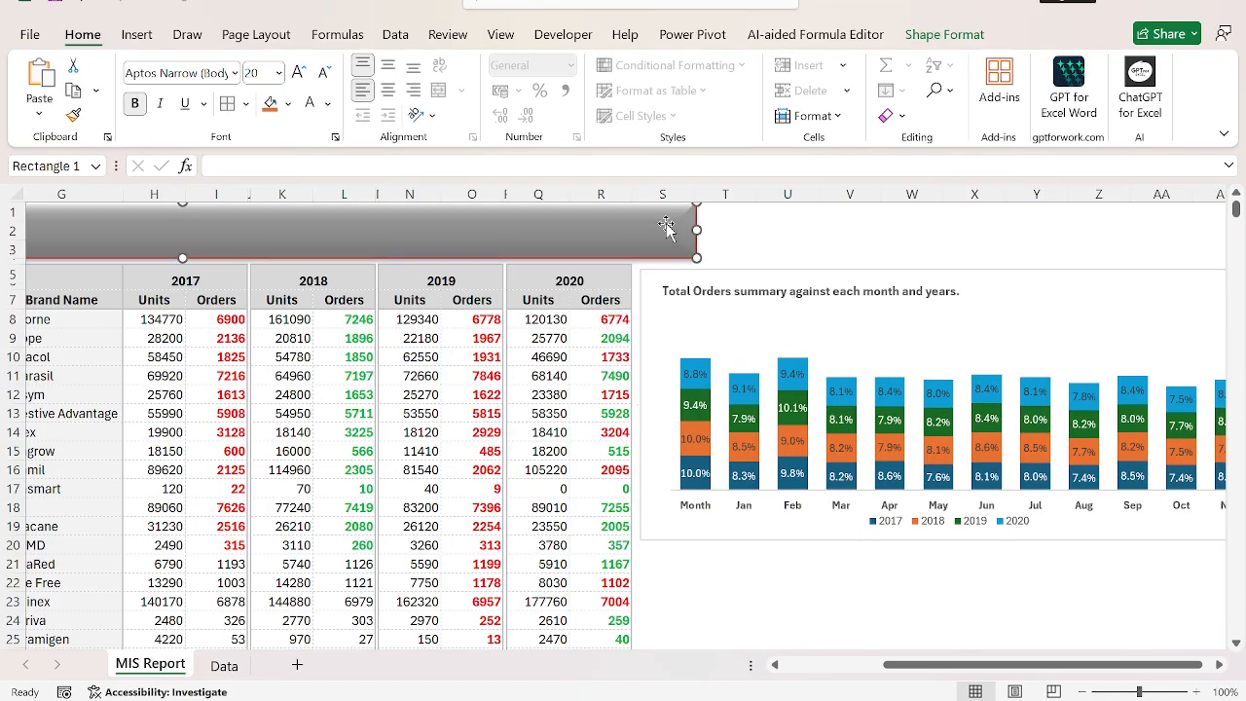
pyautogui.moveTo(697, 231); pyautogui.dragTo(1207, 225)
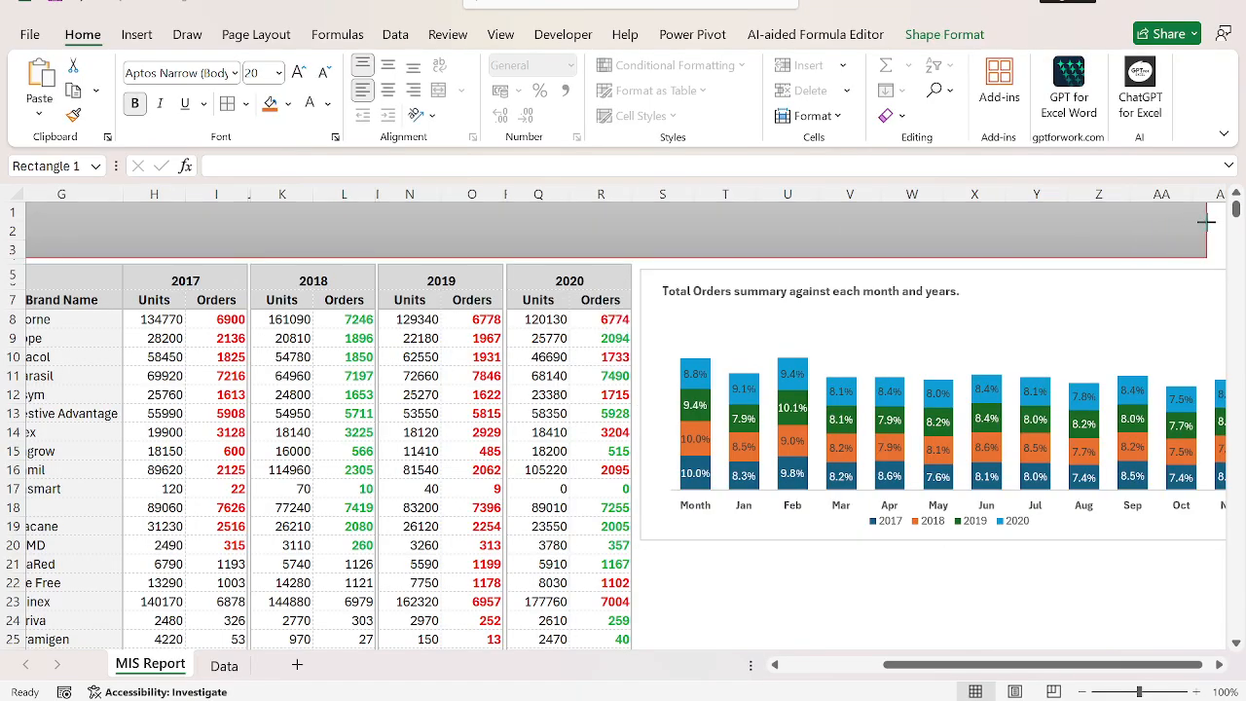
pyautogui.hscroll(3, 876, 292)
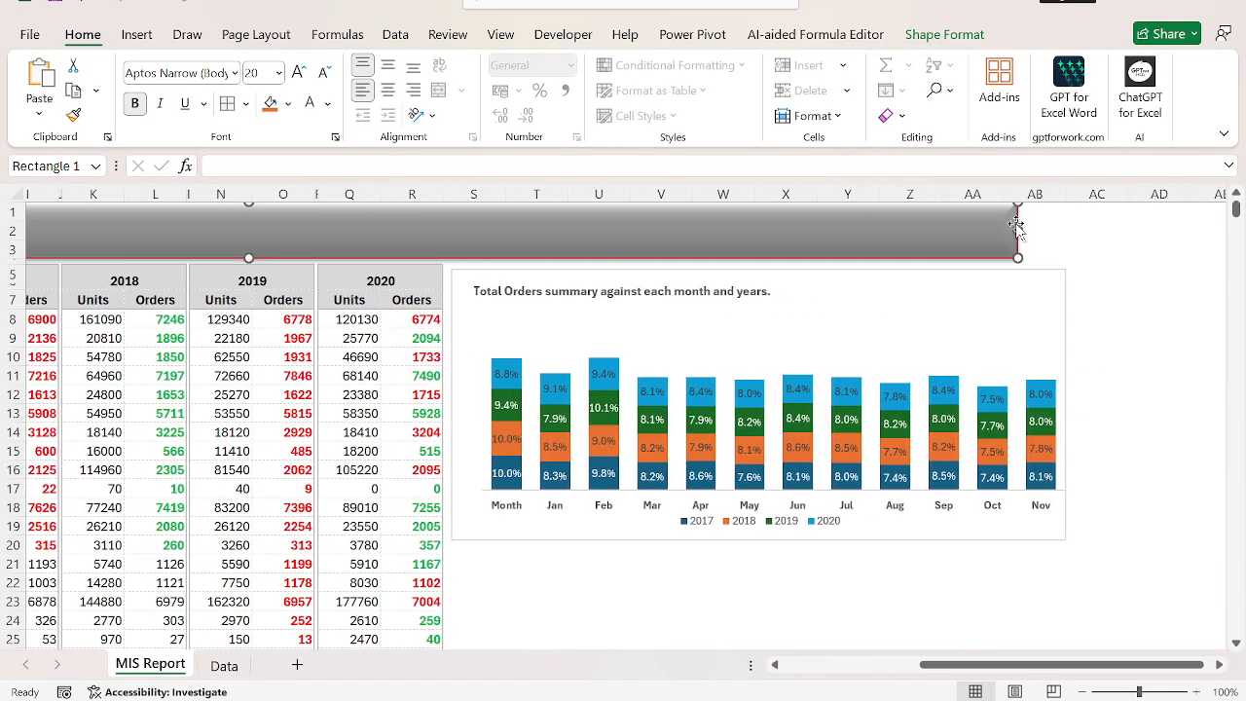
pyautogui.moveTo(1022, 229); pyautogui.dragTo(1067, 231)
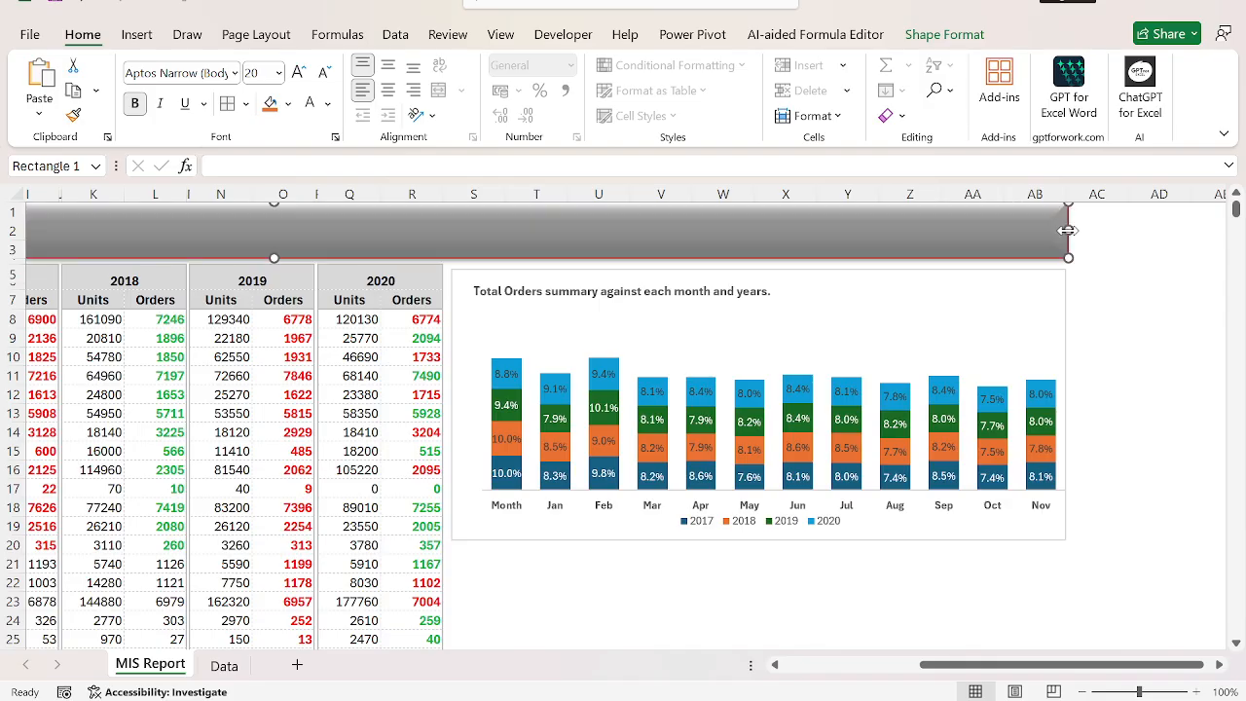
pyautogui.click(1157, 322)
# Return to the company selector in B5 and set it to FBA.
pyautogui.hotkey('ctrl', 'Left')
pyautogui.hotkey('ctrl', 'Left')
pyautogui.hotkey('ctrl', 'Left')
pyautogui.hotkey('ctrl', 'Left')
pyautogui.hotkey('ctrl', 'Left')
pyautogui.hotkey('ctrl', 'Left')
pyautogui.hotkey('ctrl', 'Left')
pyautogui.hotkey('ctrl', 'Left')
pyautogui.hotkey('ctrl', 'Left')
pyautogui.hotkey('ctrl', 'Left')
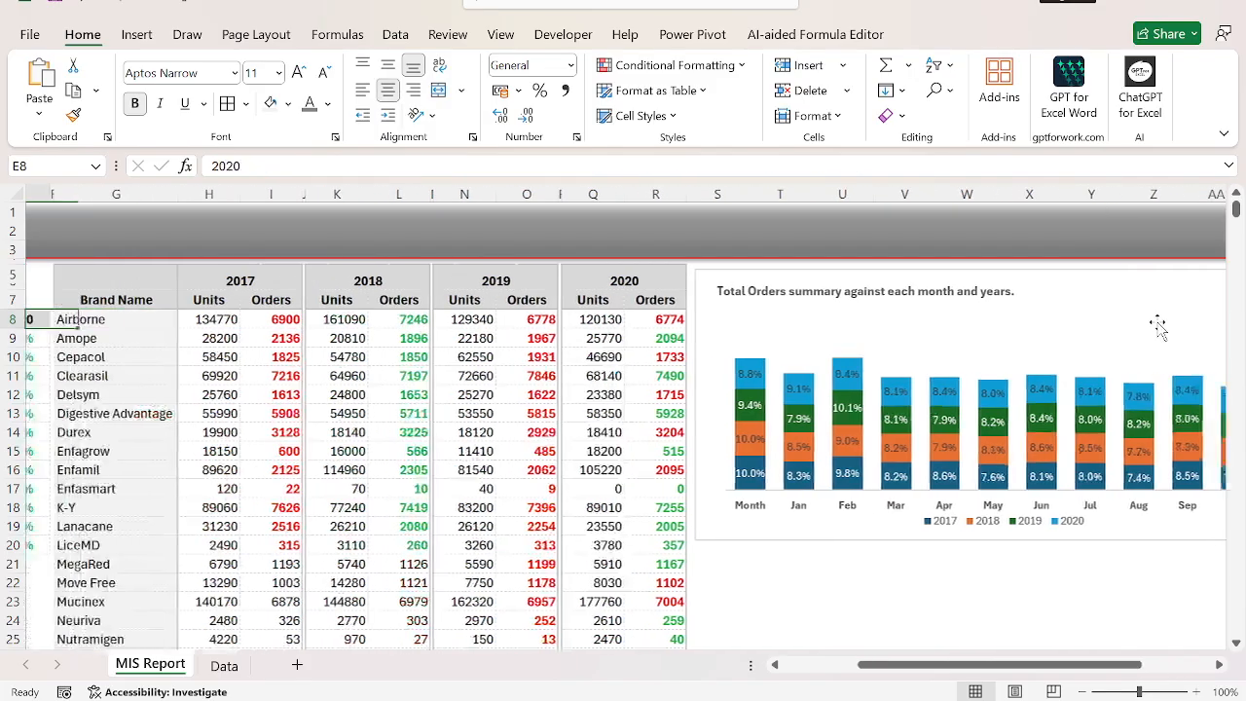
pyautogui.hotkey('ctrl', 'shift', 'Down')
pyautogui.hotkey('ctrl', 'shift', 'Right')
pyautogui.press('Up')
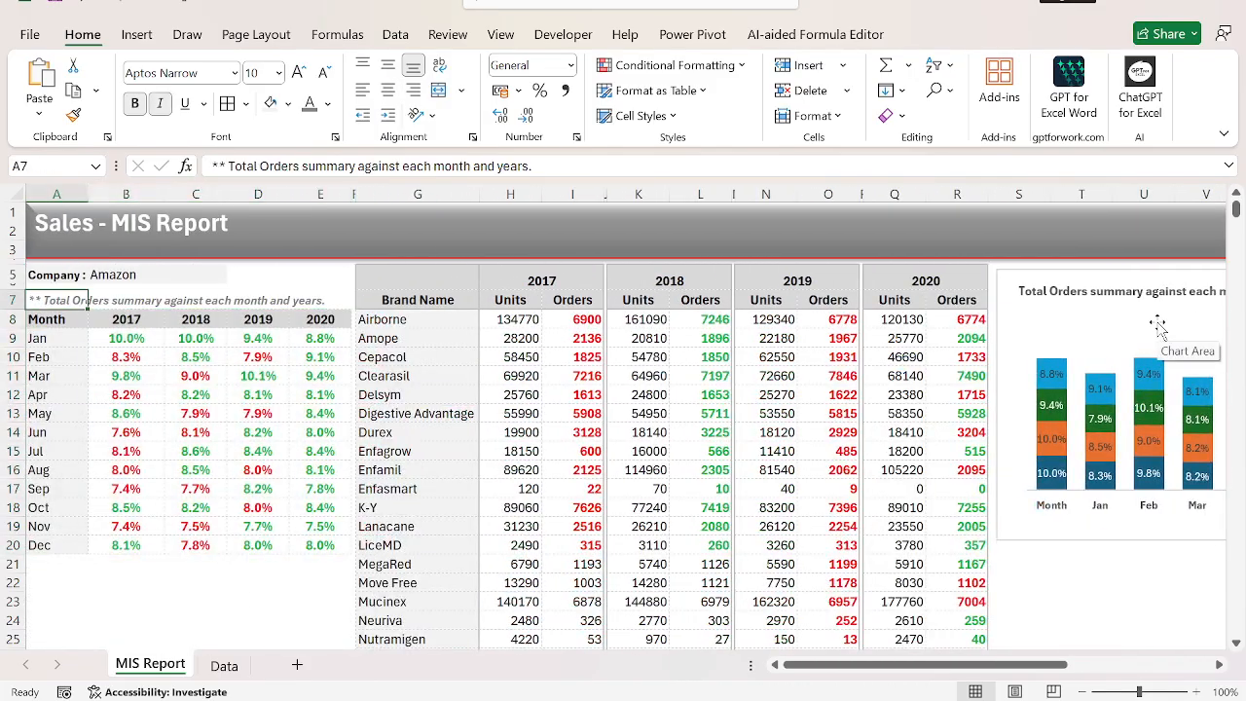
pyautogui.press('Right')
pyautogui.press('Up')
pyautogui.press('Up')
pyautogui.hotkey('alt', 'Down')
pyautogui.press('Down')
pyautogui.press('Return')
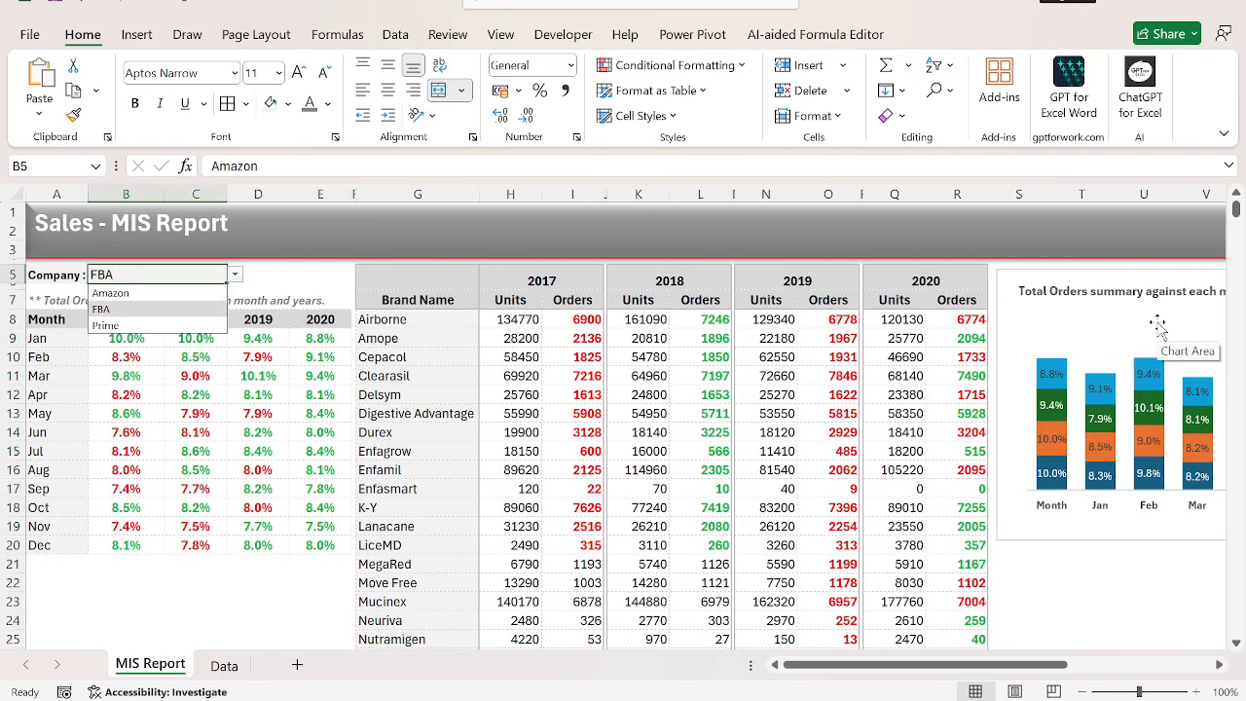
# Set the company selector in B5 to Prime and open the Data sheet.
pyautogui.hotkey('alt', 'Down')
pyautogui.press('Down')
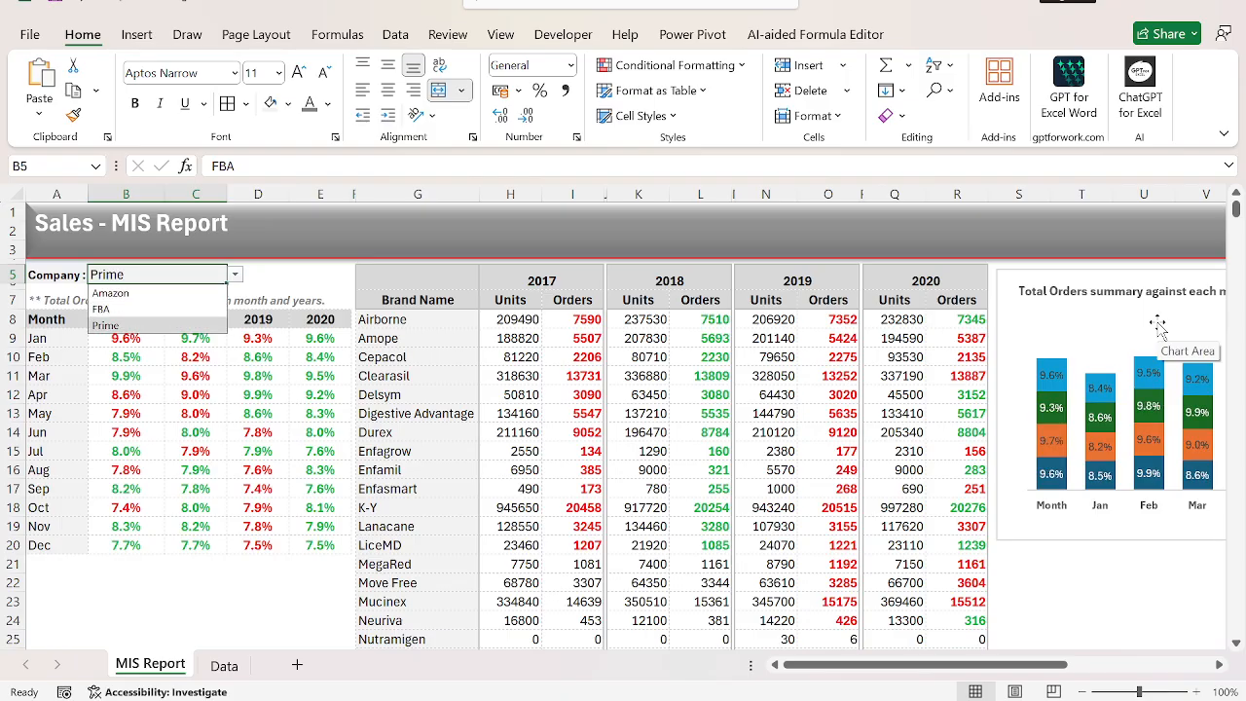
pyautogui.press('Return')
pyautogui.hotkey('ctrl', 'pagedown')
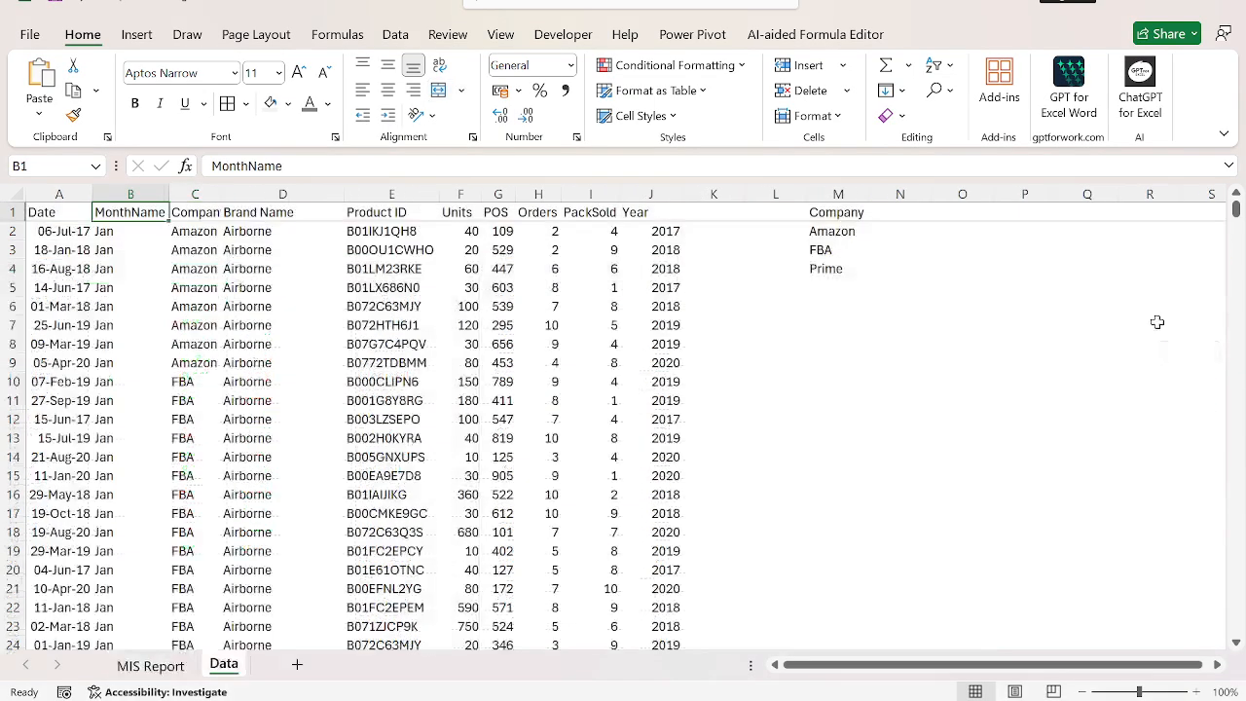
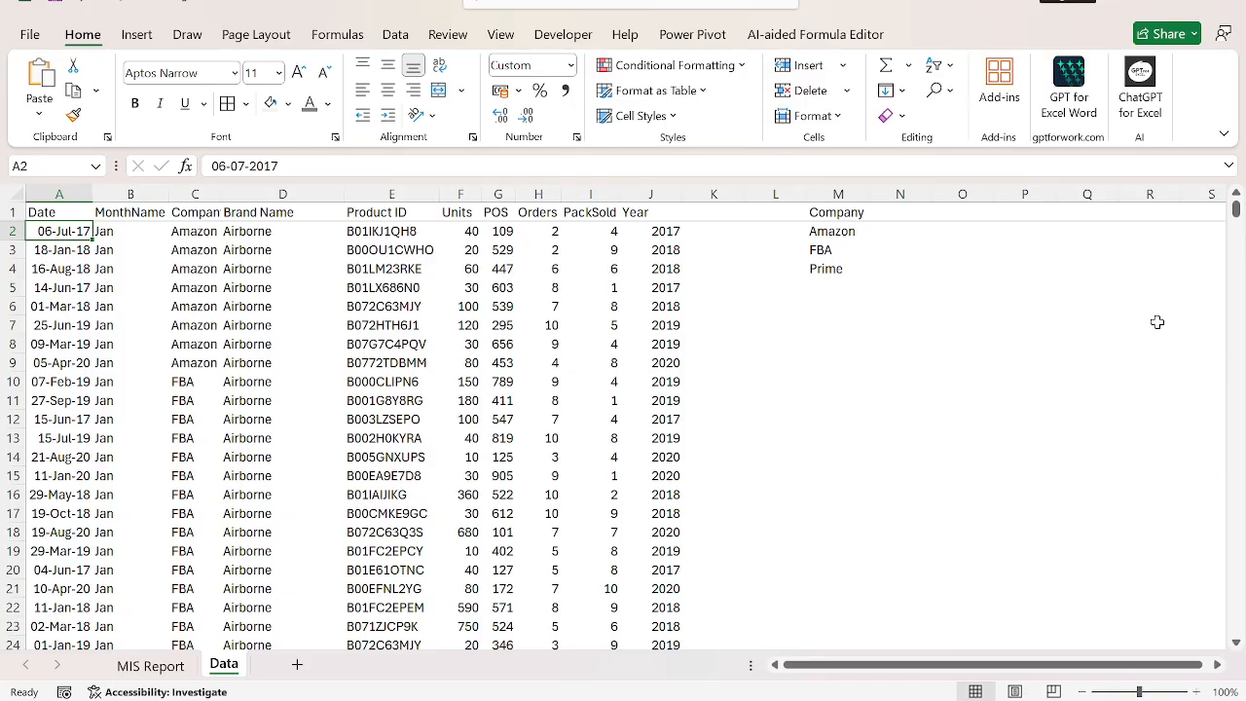
# Copy the whole Brand Name column, header included, from column D into column O starting at O1.
pyautogui.press('Right')
pyautogui.press('Right')
pyautogui.press('Right')
pyautogui.press('Up')
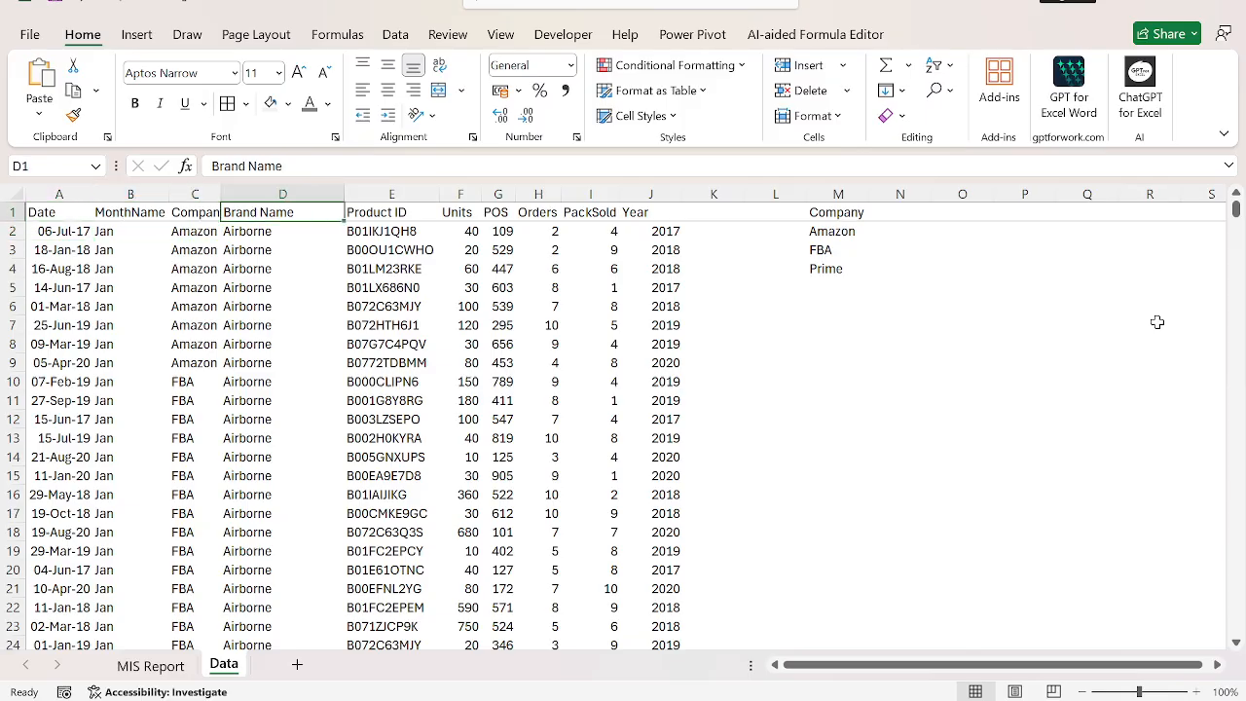
pyautogui.hotkey('ctrl', 'shift', 'Down')
pyautogui.hotkey('ctrl', 'c')
pyautogui.hotkey('ctrl', 'Up')
pyautogui.hotkey('ctrl', 'Right')
pyautogui.press('Right')
pyautogui.press('Right')
pyautogui.press('Right')
pyautogui.press('Right')
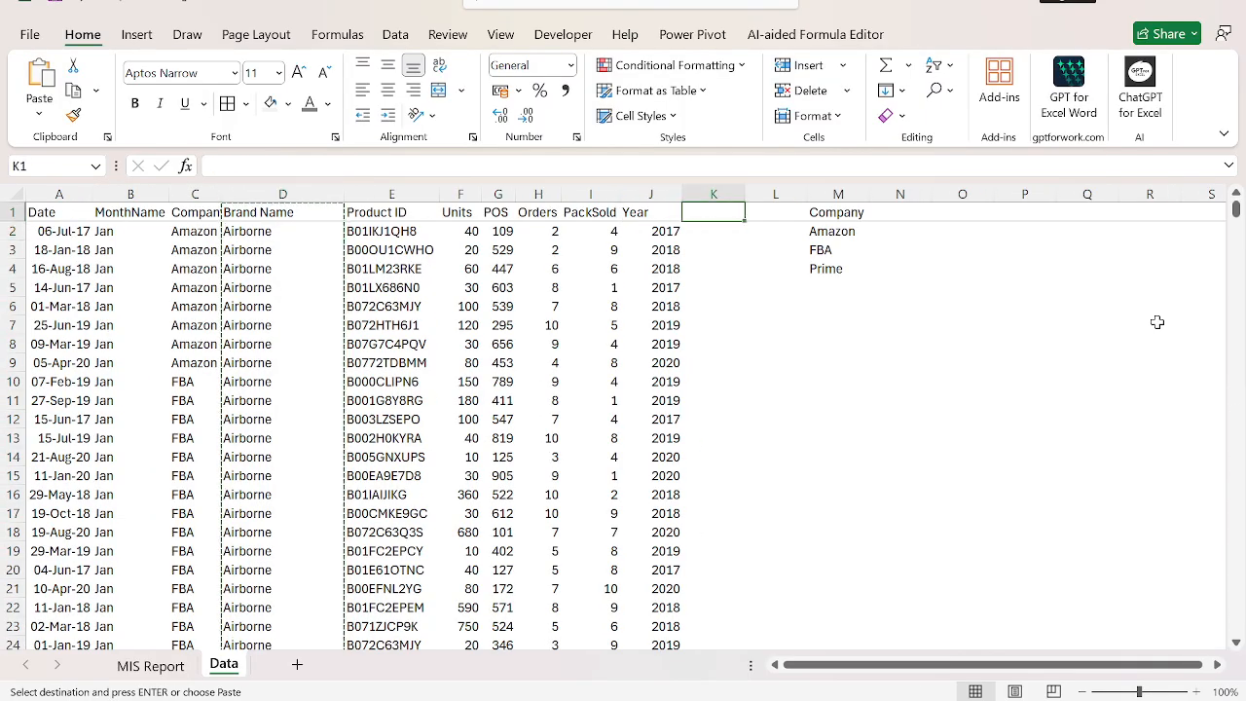
pyautogui.press('Right')
pyautogui.hotkey('ctrl', 'v')
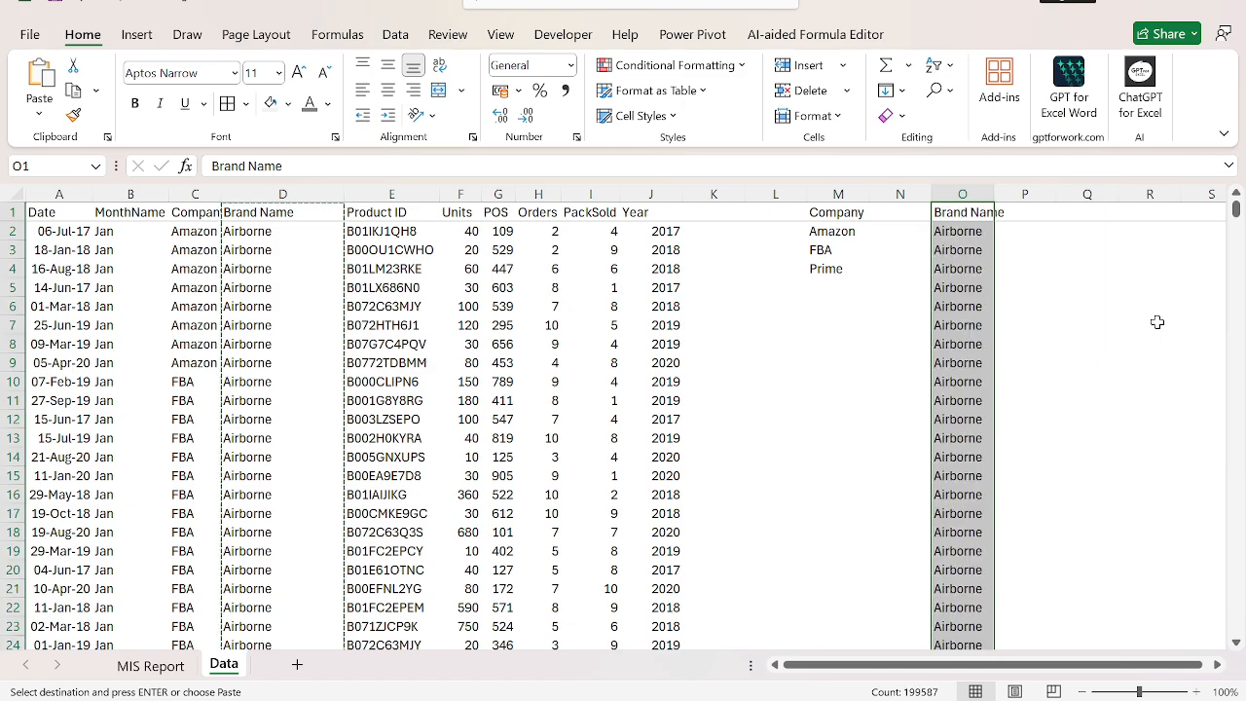
# Remove the duplicate brands from column O and autofit the column's width.
pyautogui.hotkey('alt', 'a')
pyautogui.press('m')
pyautogui.press('Return')
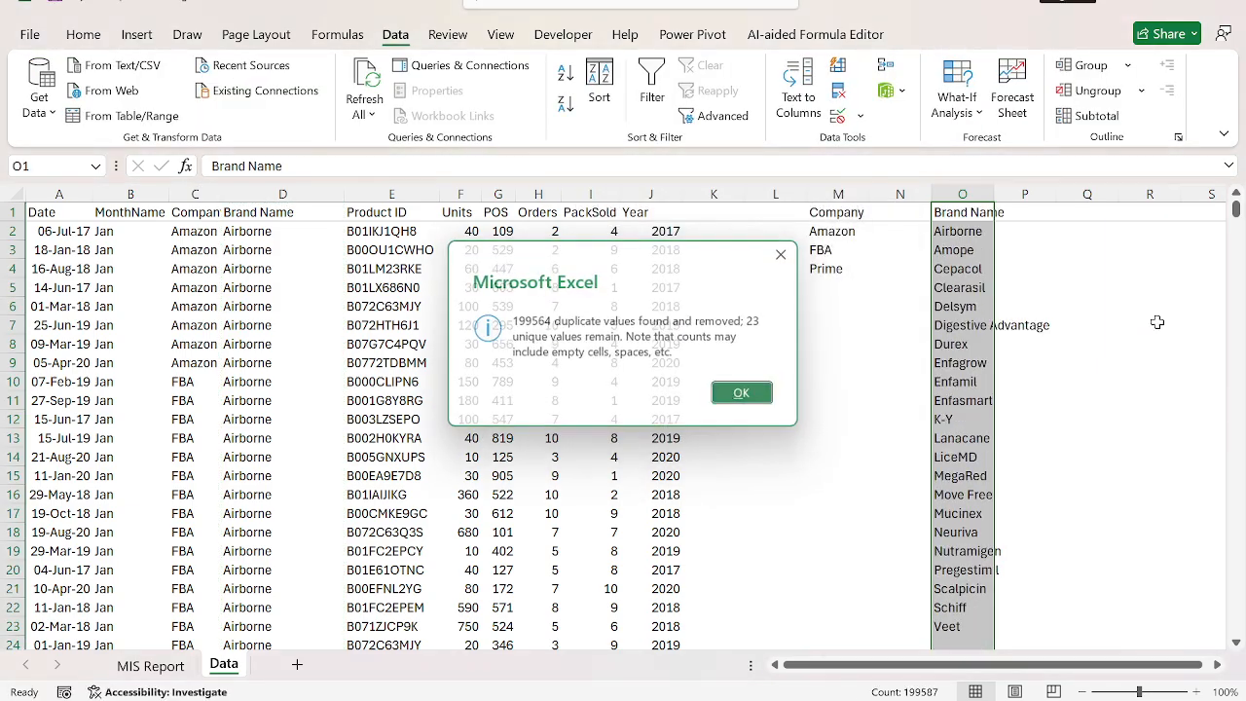
pyautogui.press('Return')
pyautogui.hotkey('alt', 'h')
pyautogui.press('o')
pyautogui.press('i')
pyautogui.press('Down')
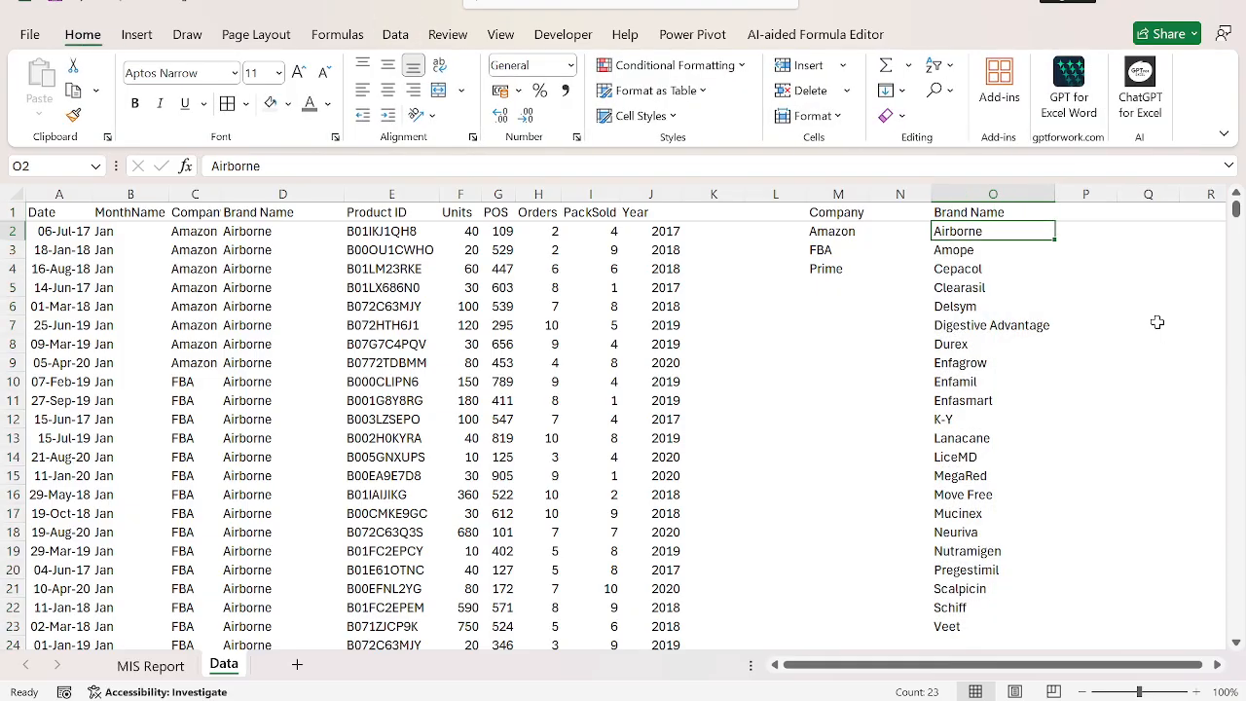
pyautogui.hotkey('shift', 'Right')
pyautogui.press('Down')
pyautogui.hotkey('shift', 'Right')
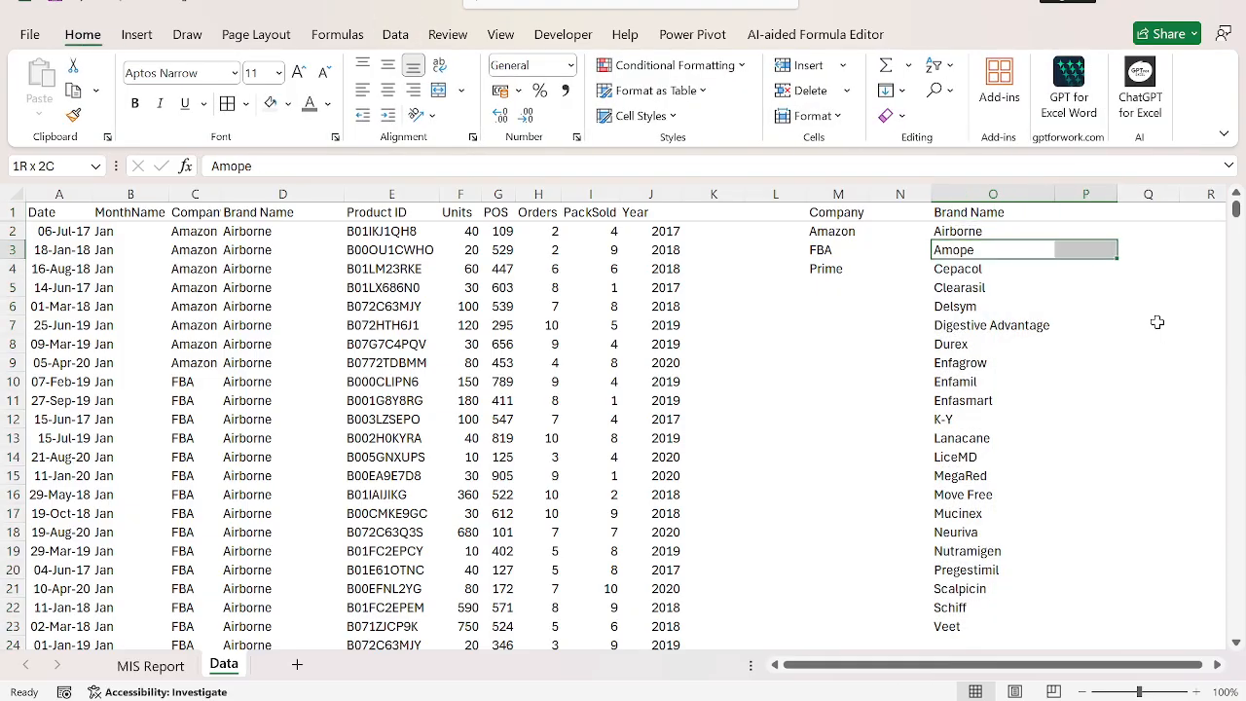
pyautogui.hotkey('ctrl', 'Up')
pyautogui.press('Right')
pyautogui.press('Right')
pyautogui.press('Left')
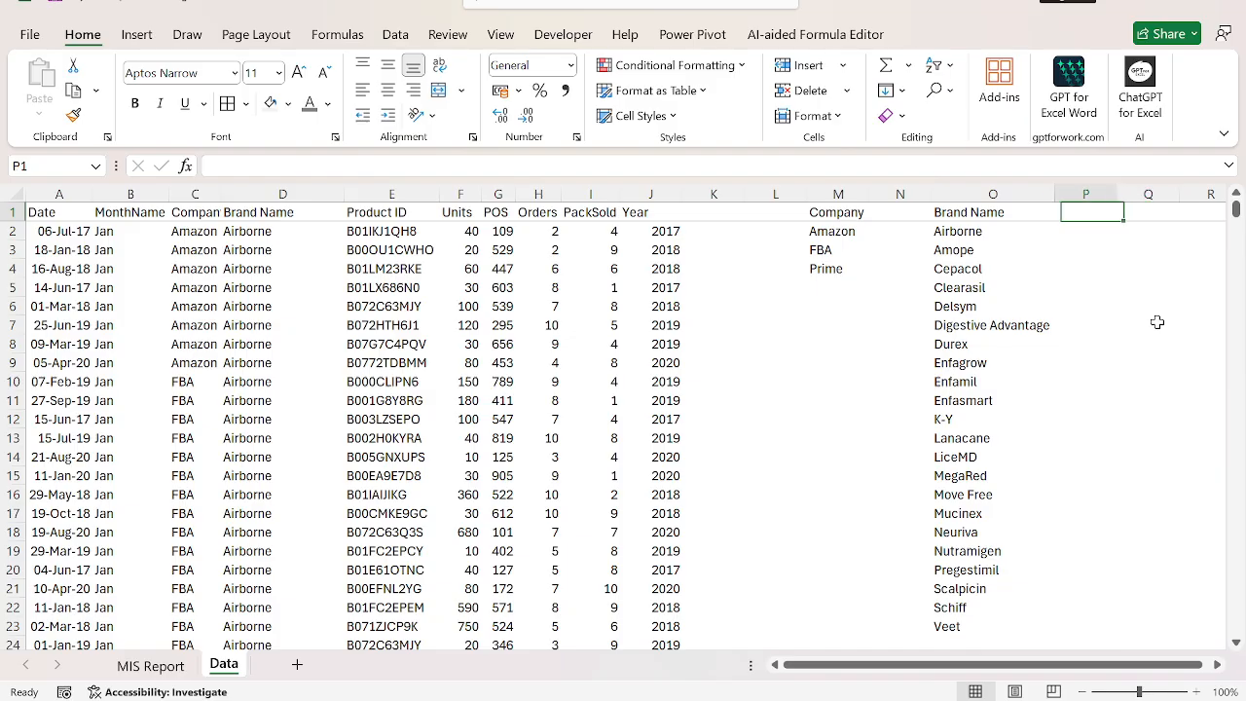
pyautogui.press('Left')
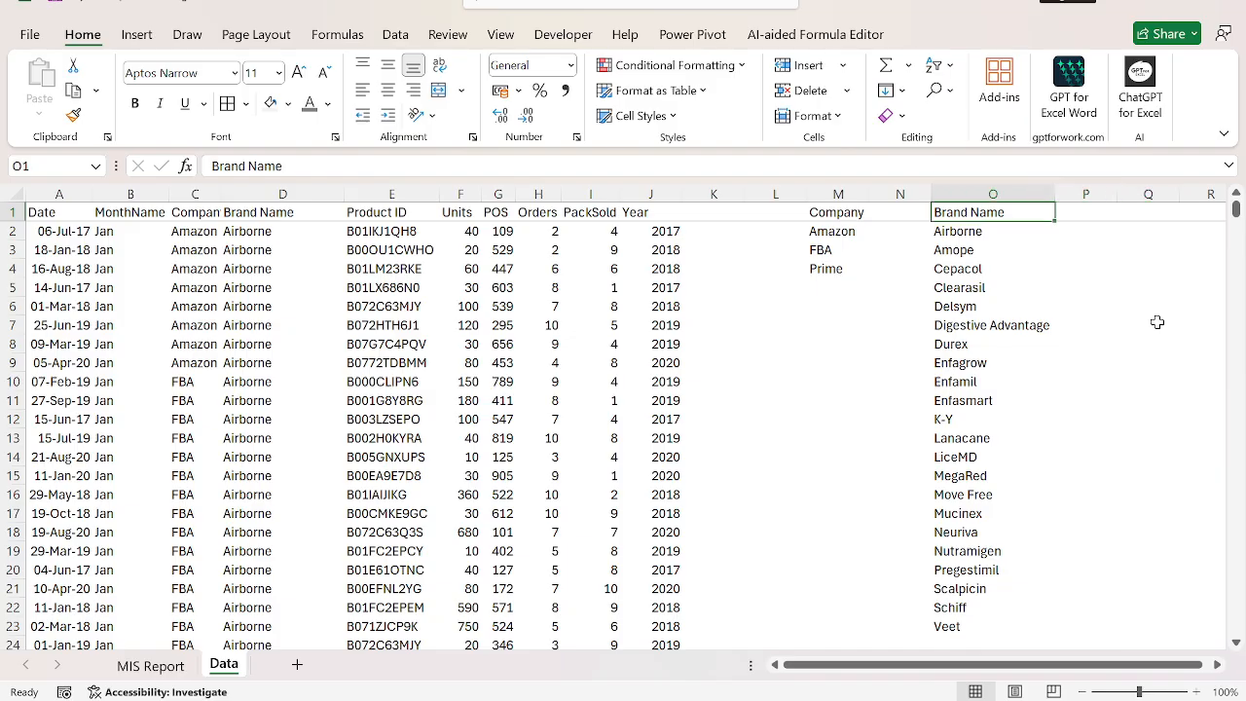
# Enter the header Total Orders in P1 beside Brand Name and autofit column P.
pyautogui.press('Right')
pyautogui.write('T')
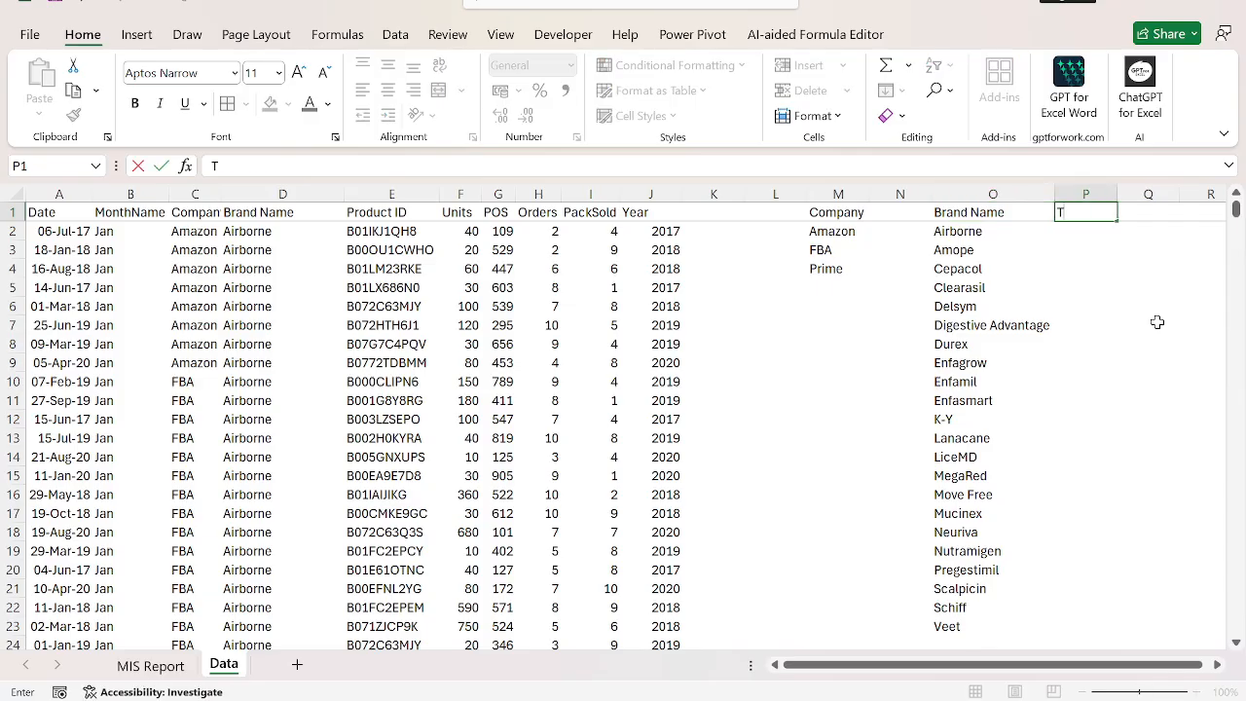
pyautogui.write('otal Orde')
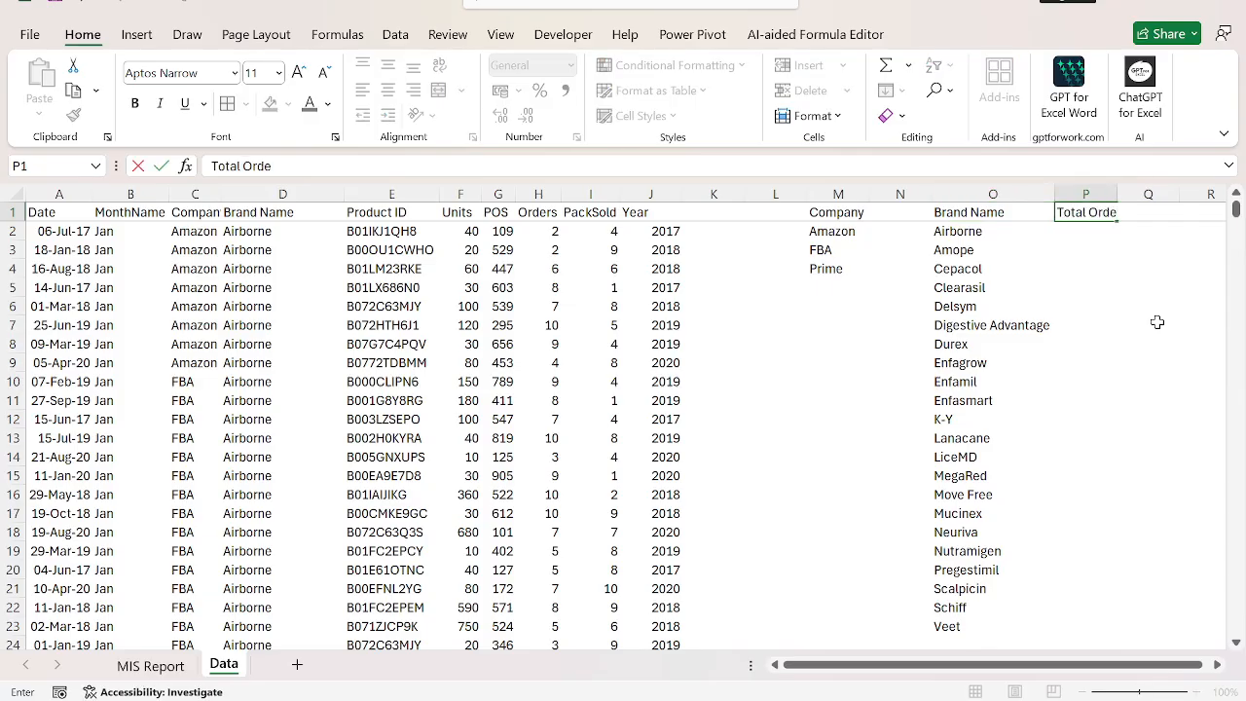
pyautogui.write('rs')
pyautogui.press('Return')
pyautogui.press('Up')
pyautogui.hotkey('alt', 'h')
pyautogui.press('o')
pyautogui.press('i')
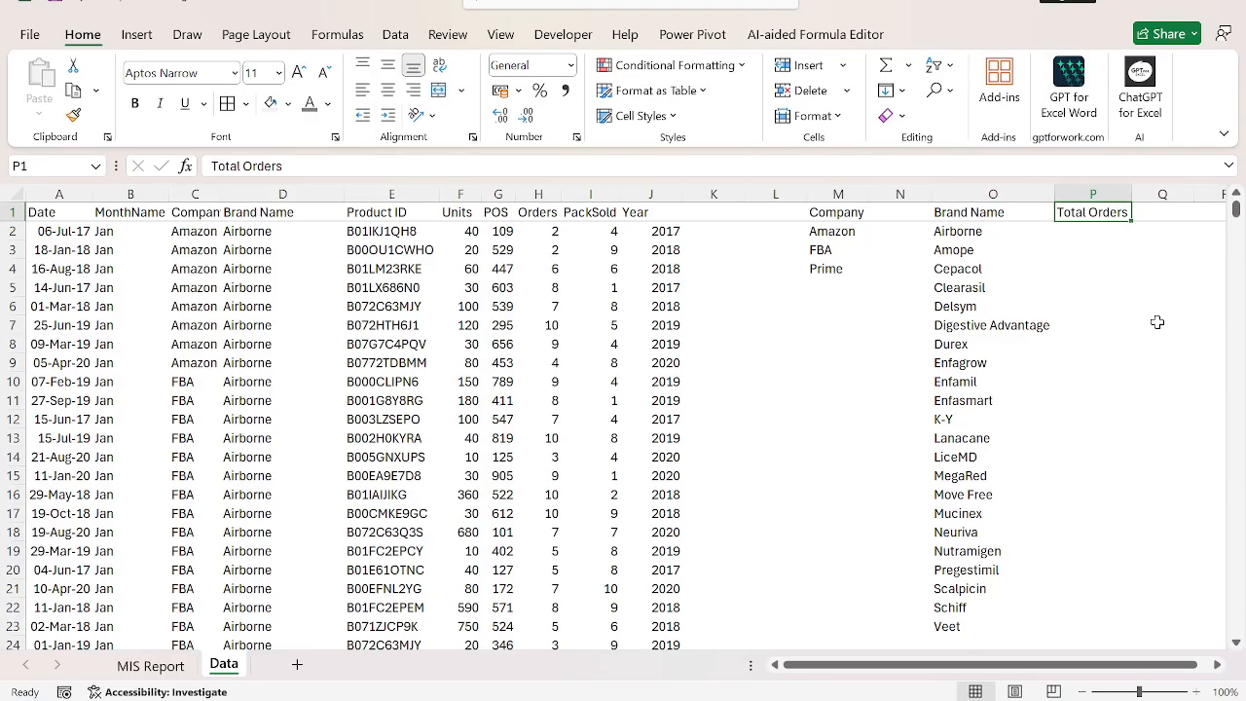
# Start a SUMIFS formula in P2 with the entire Orders column H:H as the sum range.
pyautogui.press('Down')
pyautogui.write('=sumifs')
pyautogui.press('Tab')
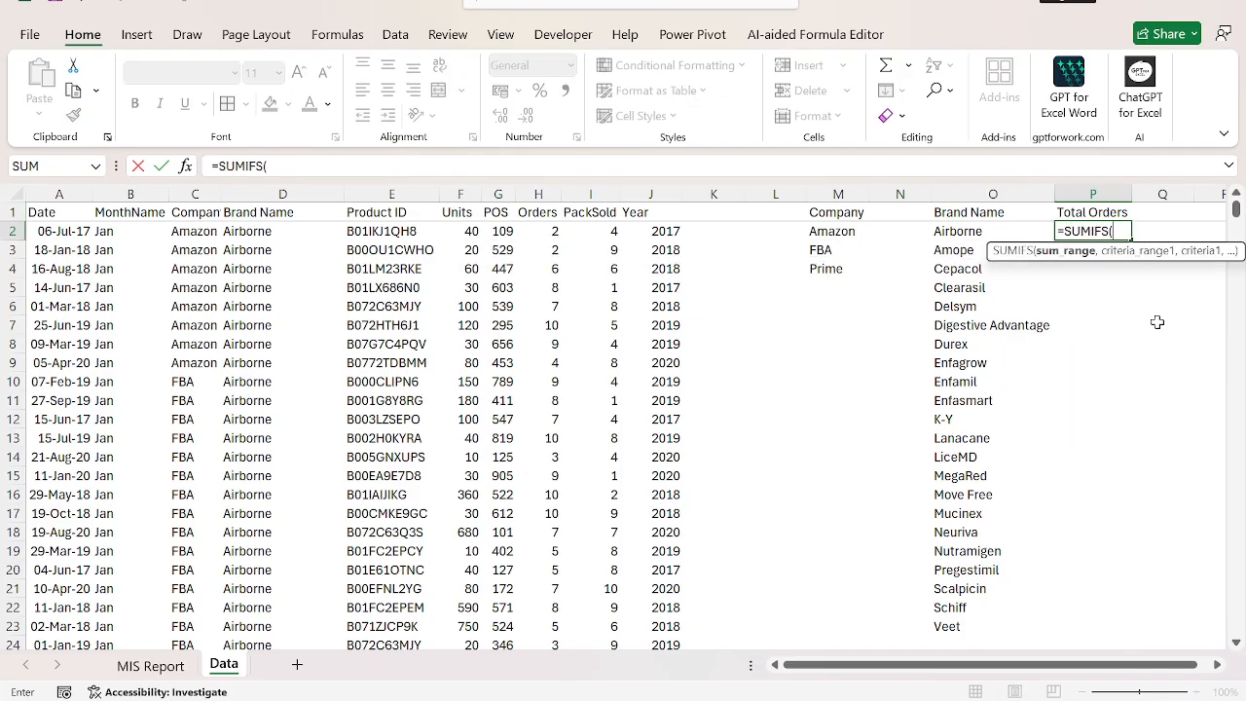
pyautogui.press('Left')
pyautogui.press('Left')
pyautogui.press('Left')
pyautogui.press('Left')
pyautogui.press('Left')
pyautogui.press('Left')
pyautogui.press('Up')
pyautogui.press('Left')
pyautogui.press('Left')
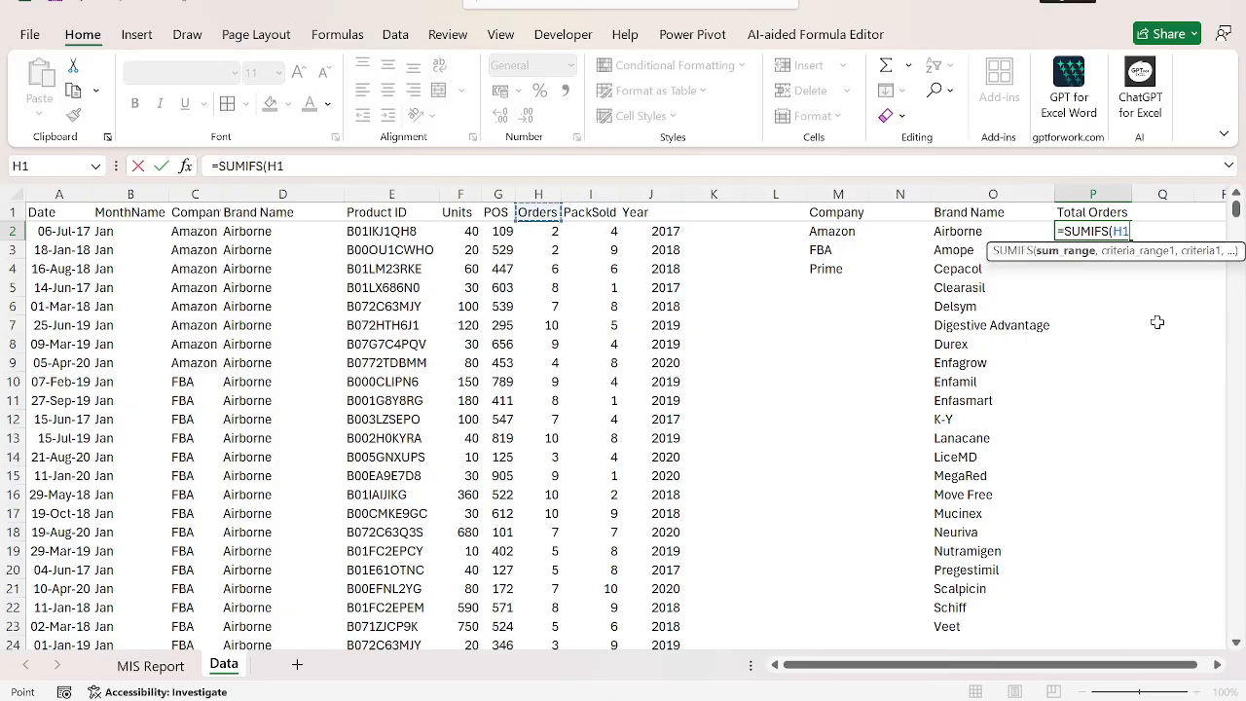
pyautogui.hotkey('ctrl', 'space')
# Complete the SUMIFS formula with brand column D:D as criteria range and O2 as criterion, giving =SUMIFS(H:H,D:D,O2).
pyautogui.write(',')
pyautogui.press('Left')
pyautogui.press('Left')
pyautogui.press('Left')
pyautogui.press('Left')
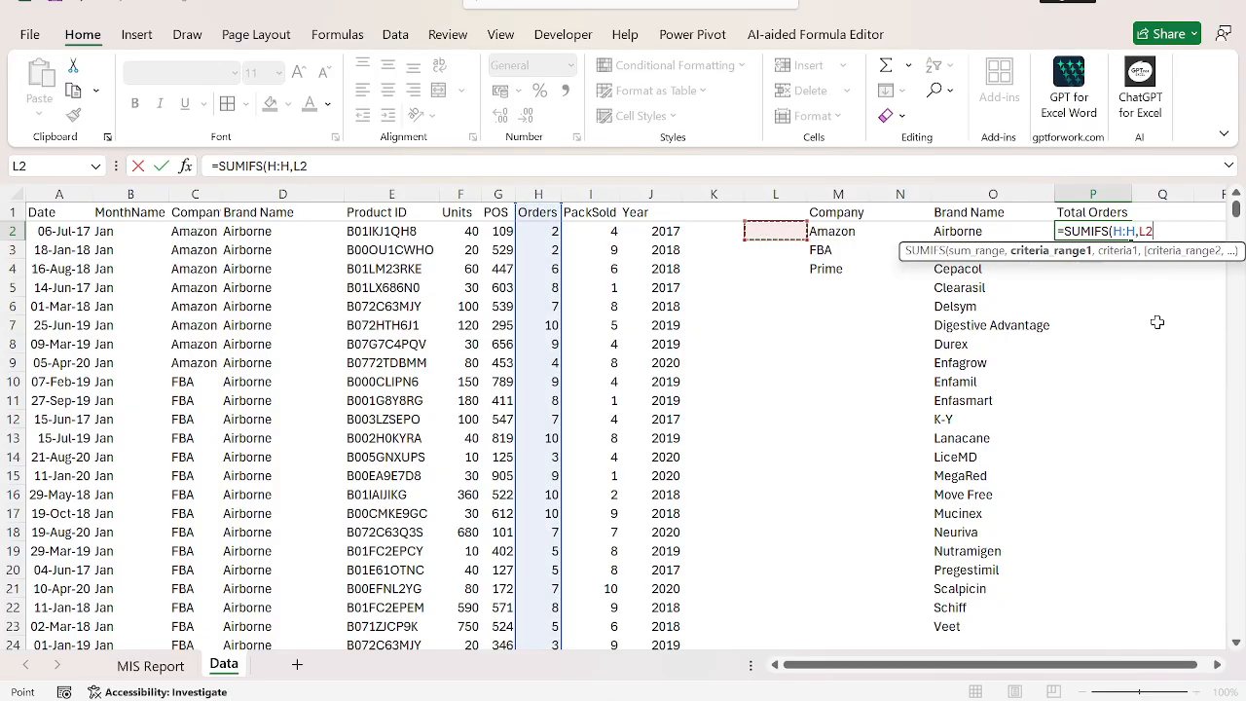
pyautogui.press('Up')
pyautogui.press('Left')
pyautogui.press('Left')
pyautogui.press('Left')
pyautogui.press('Left')
pyautogui.press('Left')
pyautogui.press('Left')
pyautogui.press('Left')
pyautogui.press('Left')
pyautogui.press('Left')
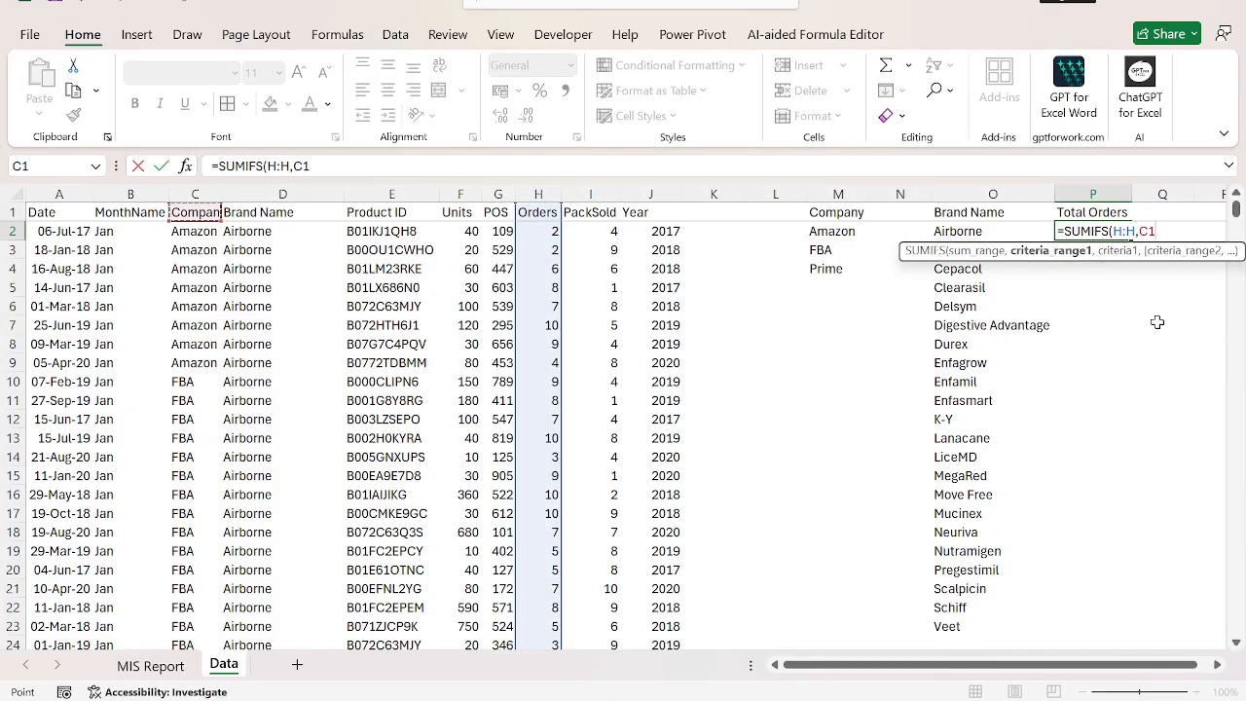
pyautogui.press('Right')
pyautogui.hotkey('ctrl', 'space')
pyautogui.write(',')
pyautogui.press('Left')
pyautogui.press('Return')
# Fill the SUMIFS formula from P2 down to P23 for all the listed brands.
pyautogui.press('Left')
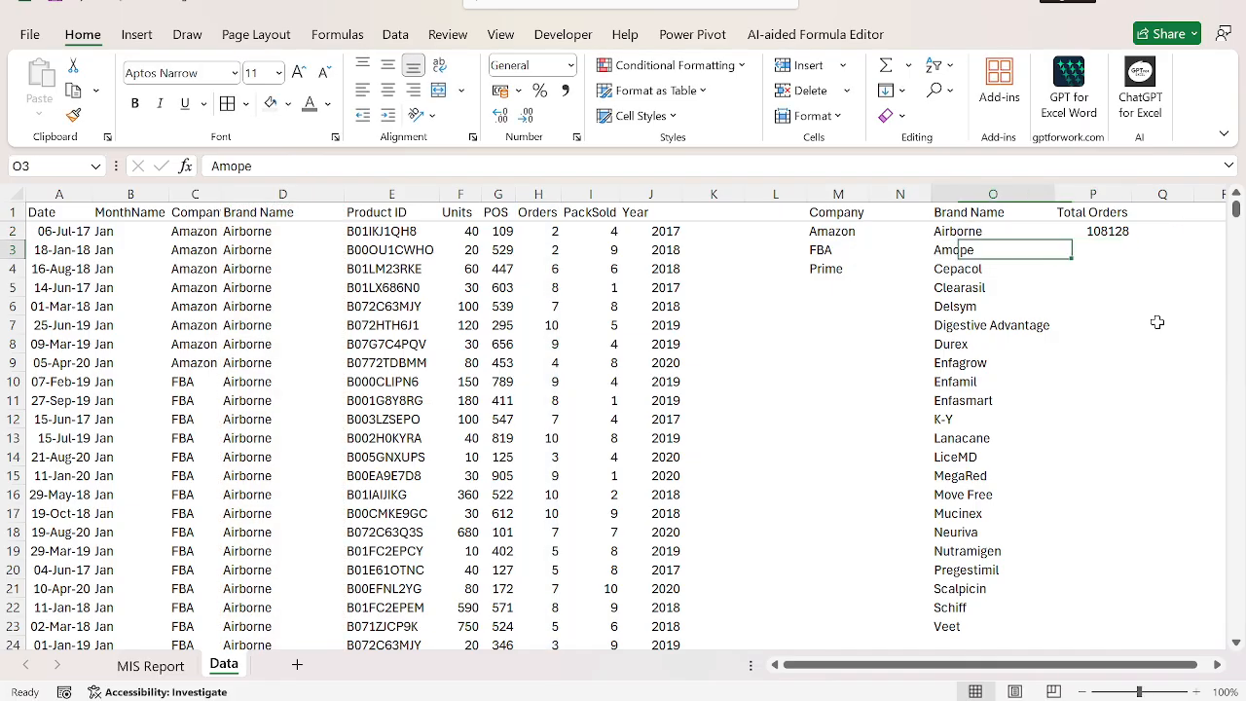
pyautogui.hotkey('ctrl', 'Down')
pyautogui.press('Right')
pyautogui.hotkey('ctrl', 'shift', 'Up')
pyautogui.hotkey('ctrl', 'd')
pyautogui.hotkey('ctrl', 'Up')
pyautogui.press('Down')
pyautogui.hotkey('ctrl', 'shift', 'Down')
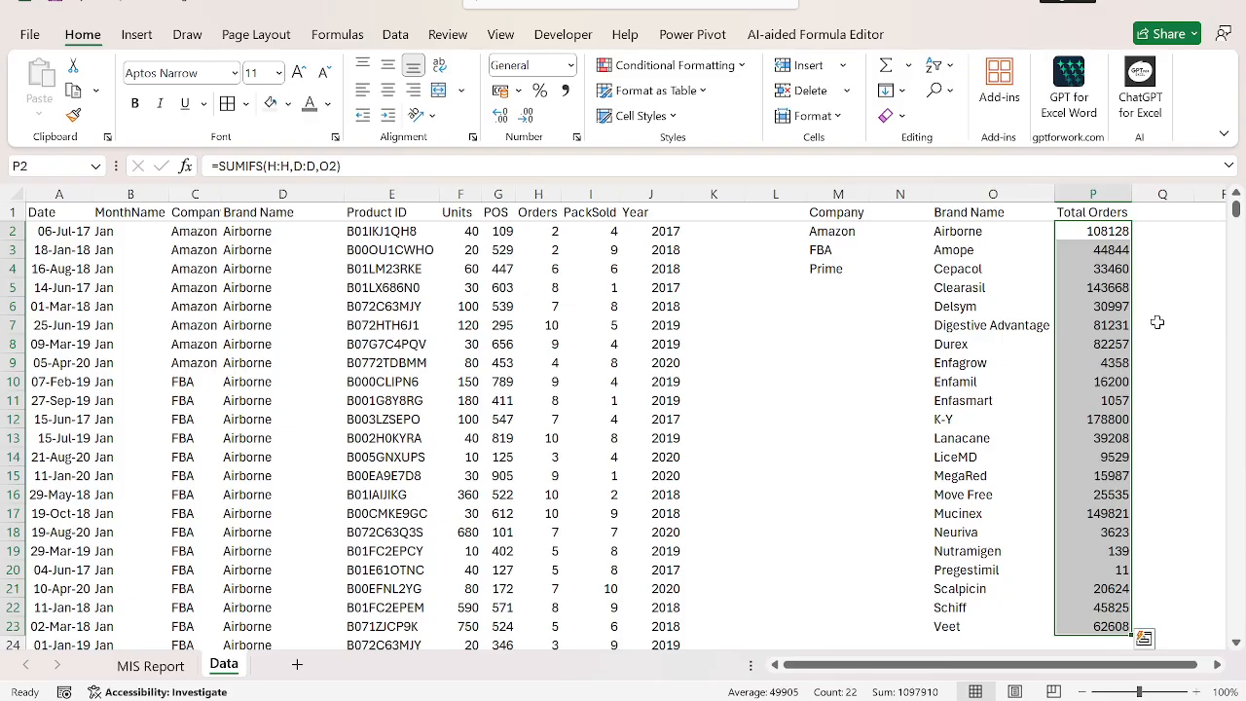
pyautogui.press('Right')
pyautogui.press('Left')
pyautogui.hotkey('ctrl', 'shift', 'Down')
pyautogui.press('Up')
pyautogui.press('Right')
pyautogui.press('Right')
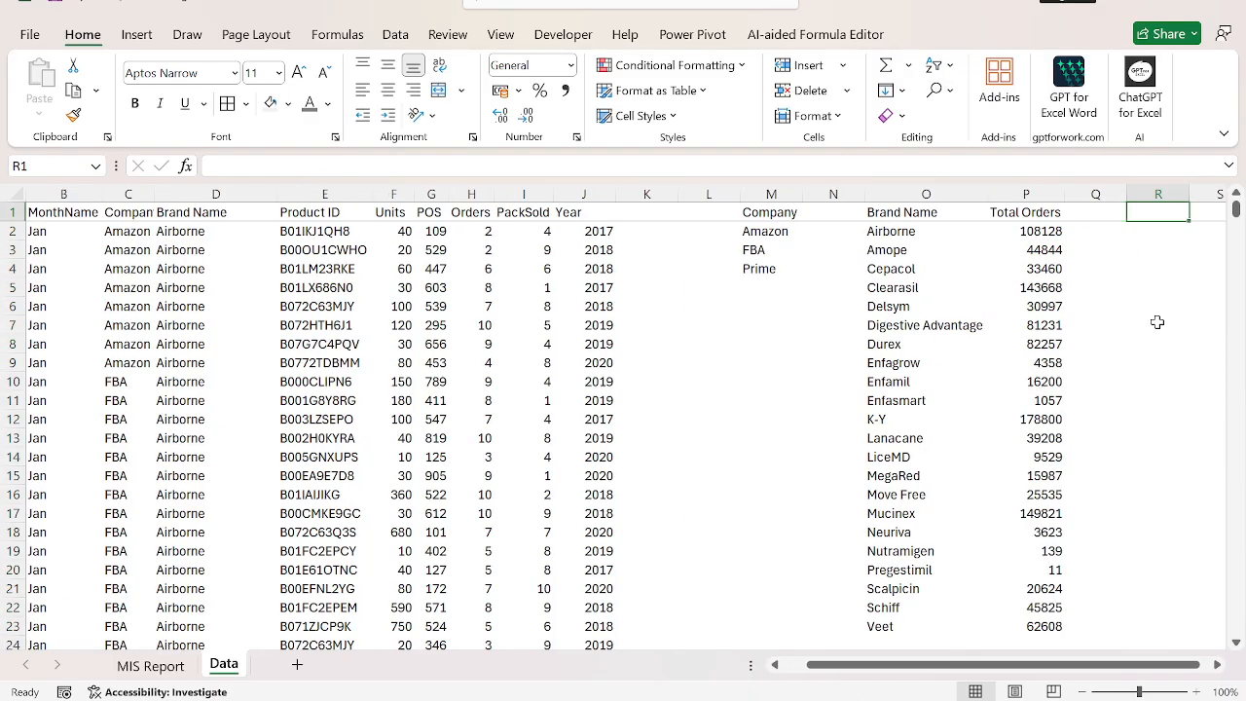
pyautogui.press('Right')
pyautogui.press('Right')
pyautogui.press('Down')
pyautogui.hotkey('ctrl', 'Left')
pyautogui.press('Up')
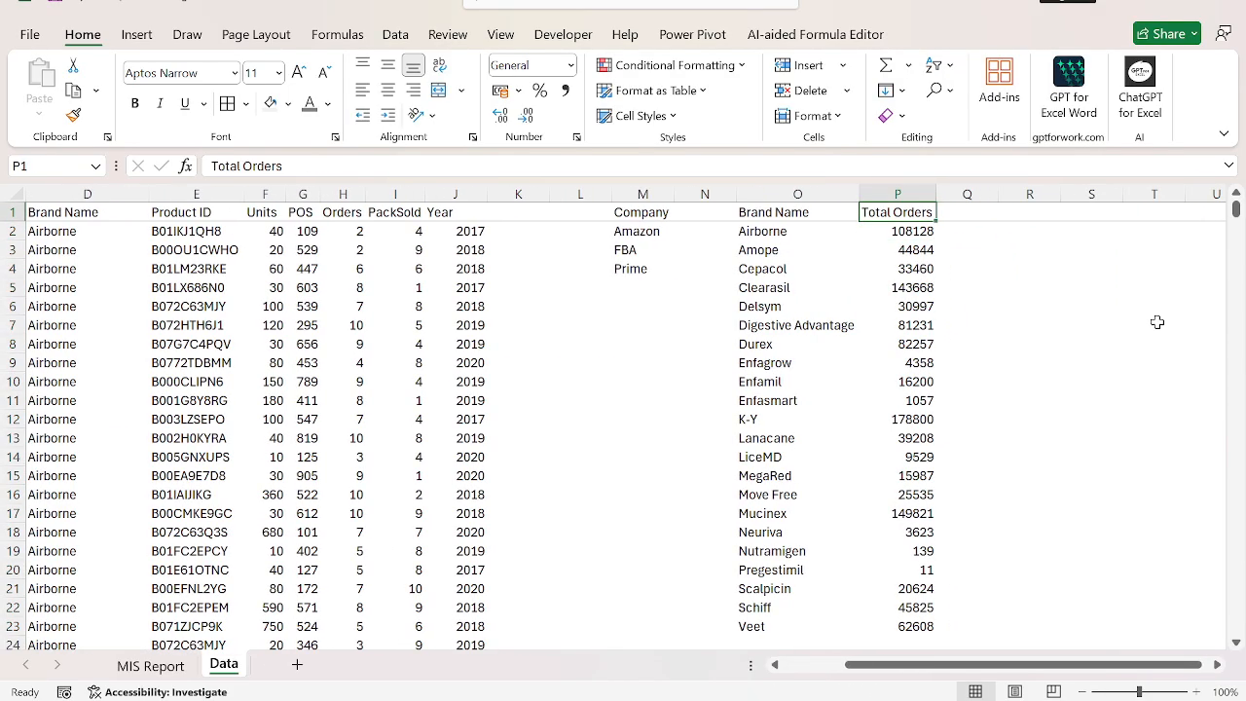
# Enter the header Comparison in Q1, next to Total Orders.
pyautogui.press('Right')
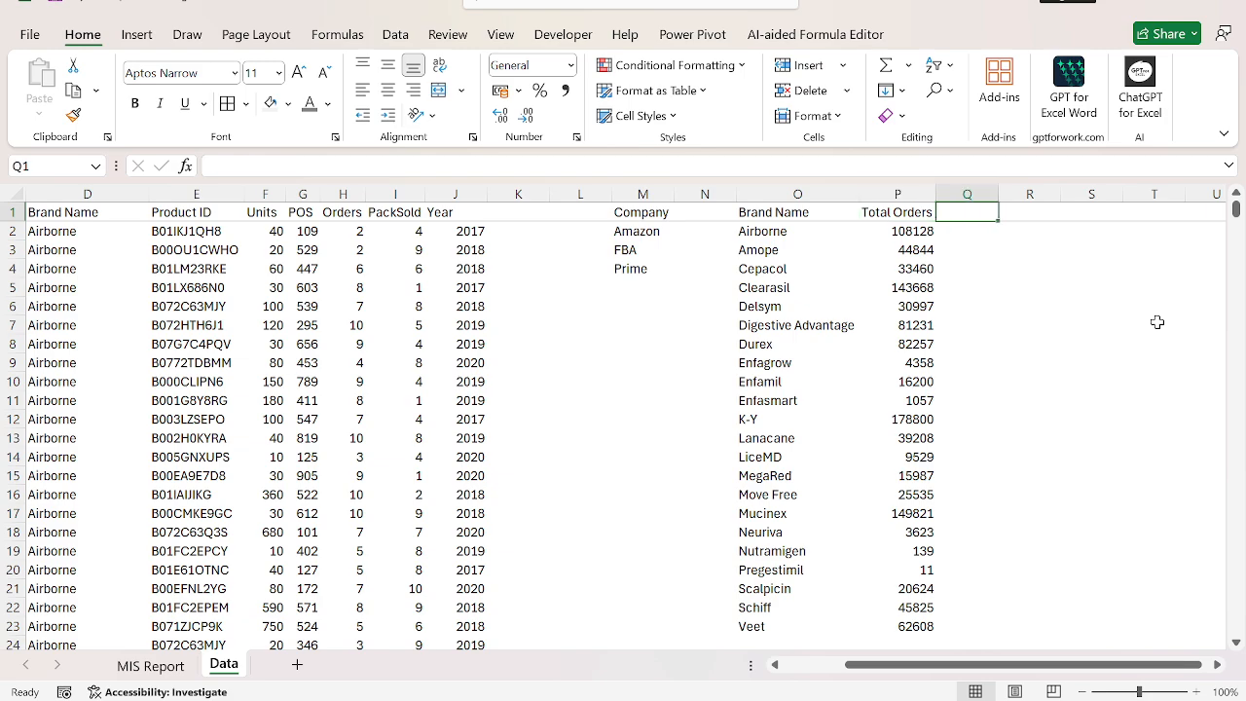
pyautogui.write('D')
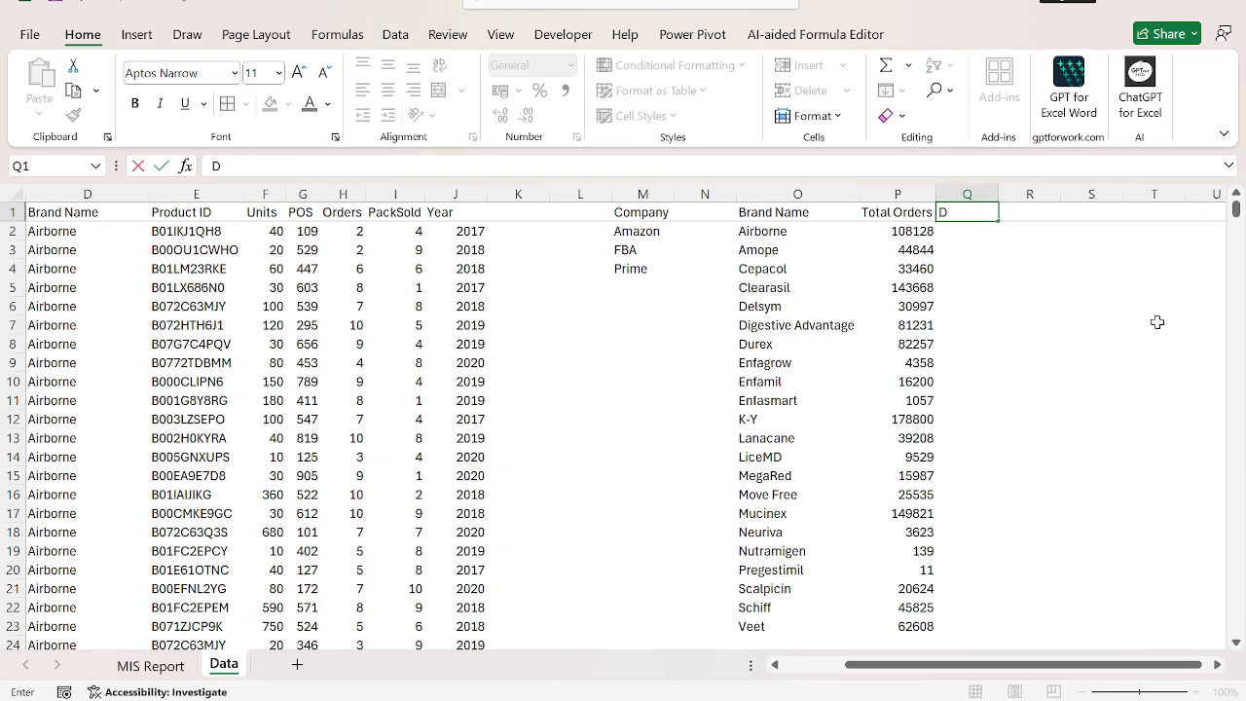
pyautogui.write('elta')
pyautogui.press('Escape')
pyautogui.write('`')
pyautogui.press('Escape')
pyautogui.write('Comparison')
pyautogui.press('Return')
# Enter =0% in Q2 so the cell takes a percentage format.
pyautogui.write('=')
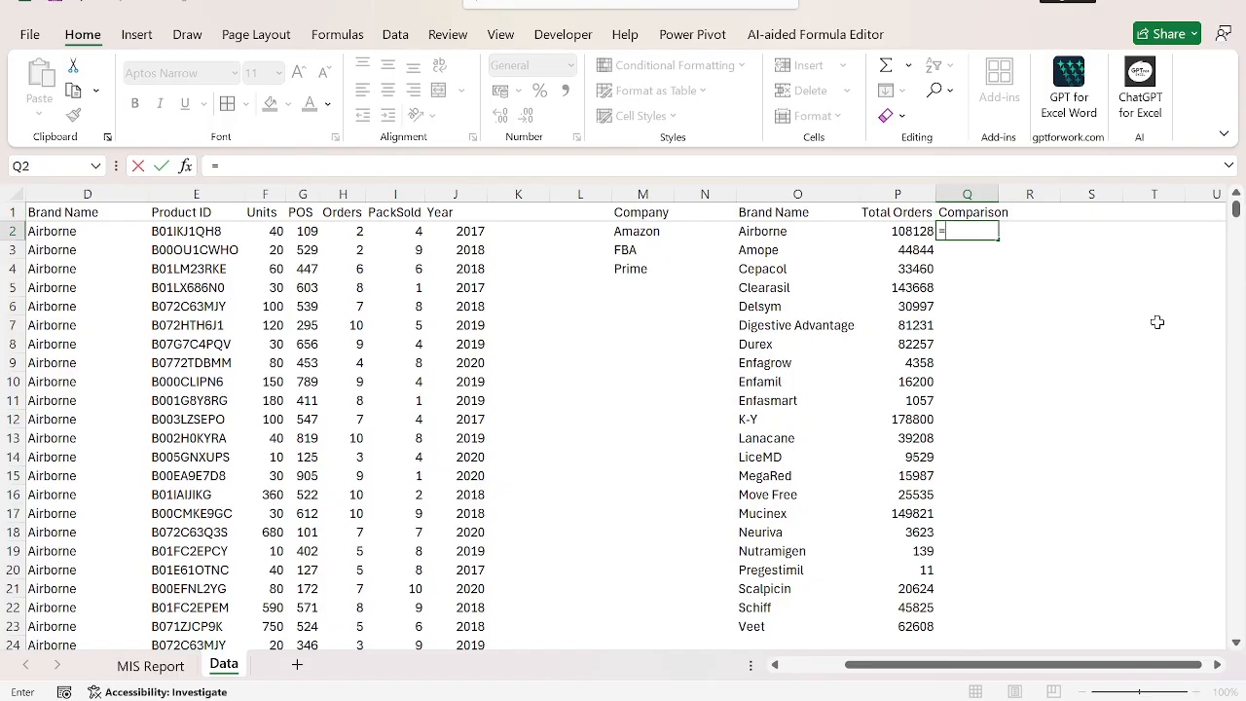
pyautogui.write('0%')
pyautogui.press('Return')
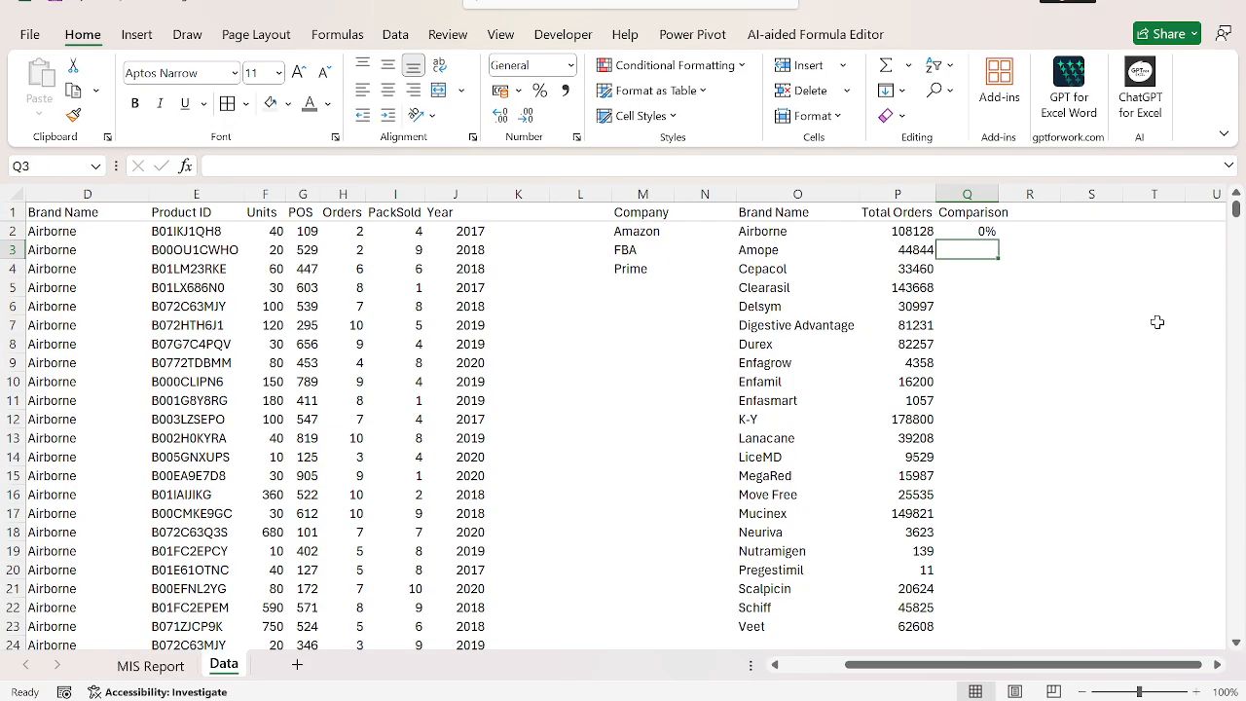
# Replace the content of Q2 with =P2/P3-1 to compare Airborne's total orders with the next brand's.
pyautogui.write('=')
pyautogui.press('Escape')
pyautogui.press('Up')
pyautogui.write('=')
pyautogui.press('Left')
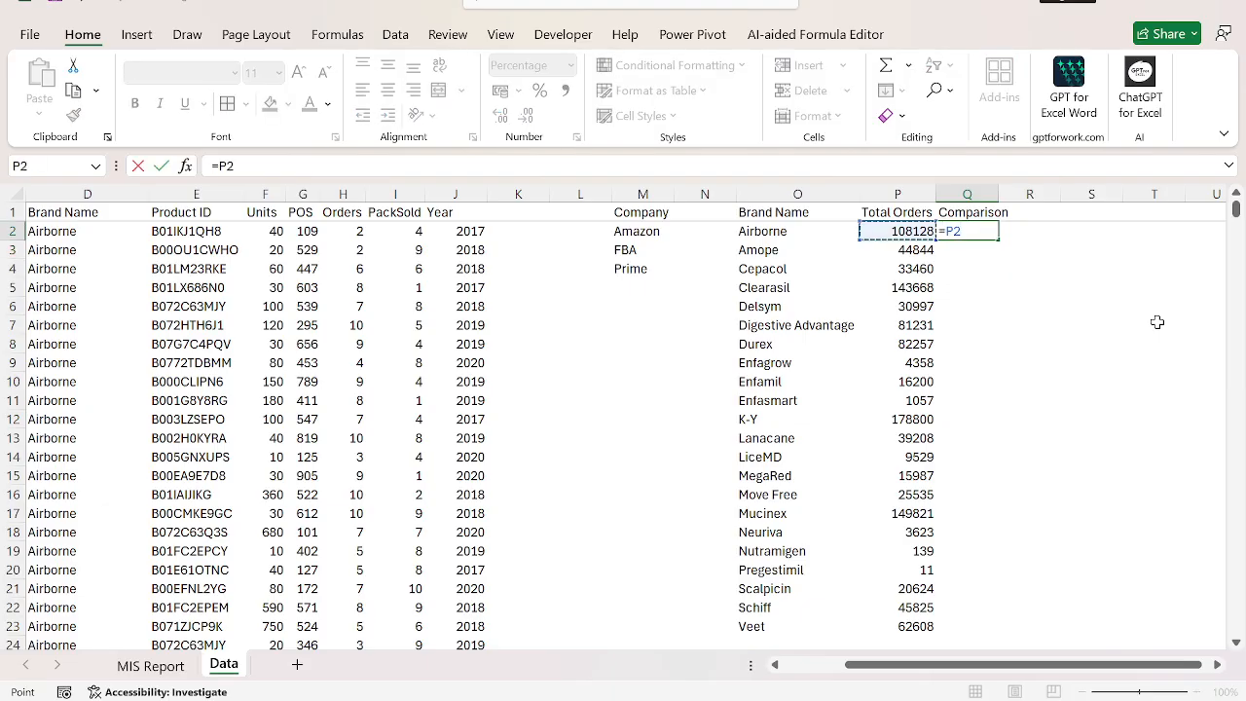
pyautogui.write('/')
pyautogui.press('Down')
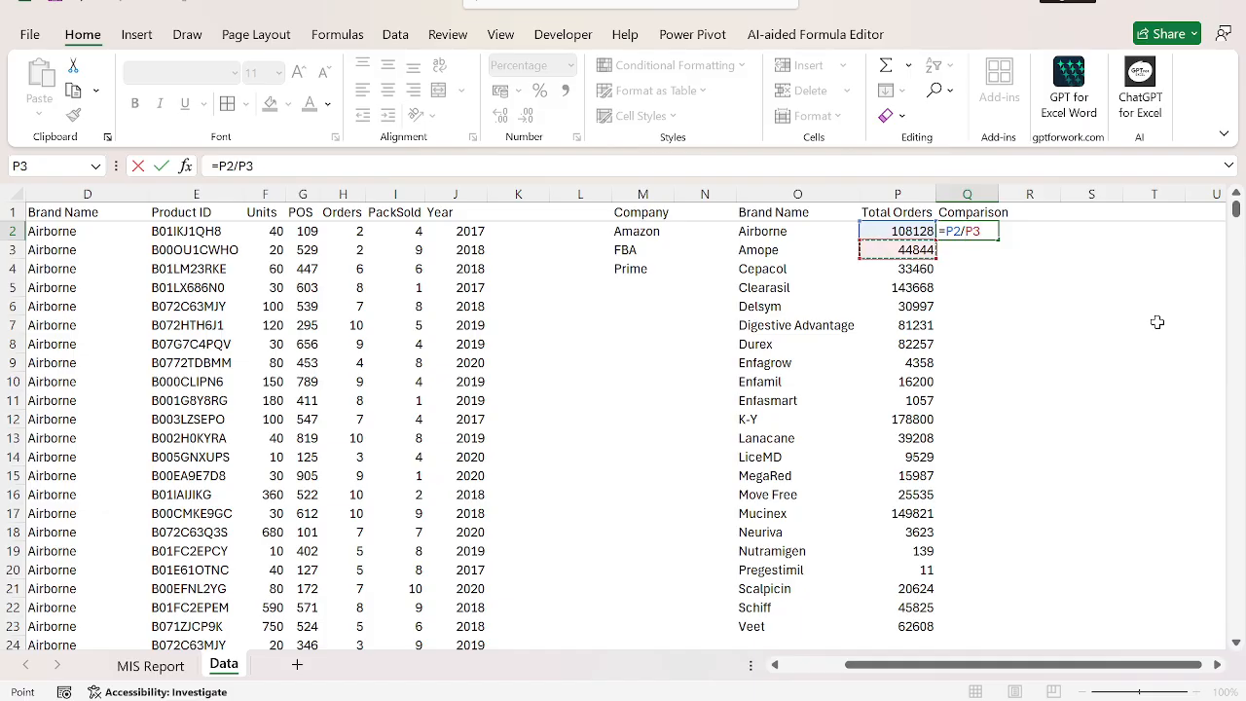
pyautogui.write('-')
pyautogui.press('Return')
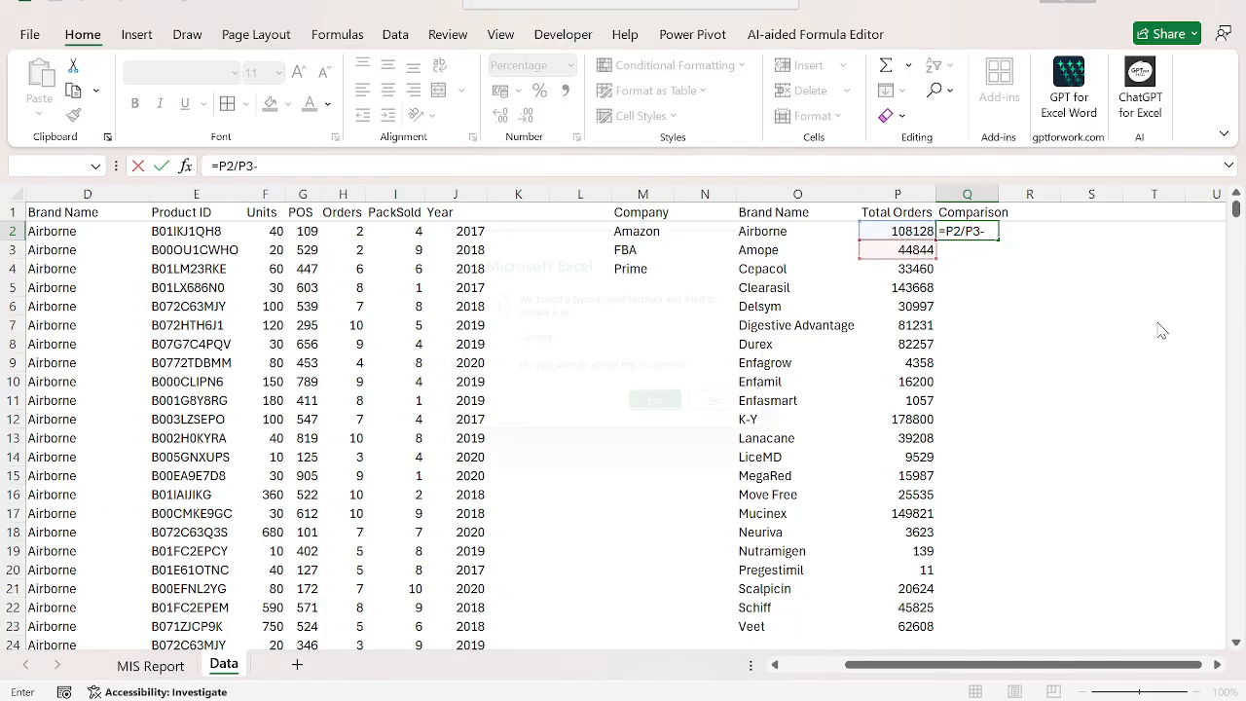
pyautogui.press('Return')
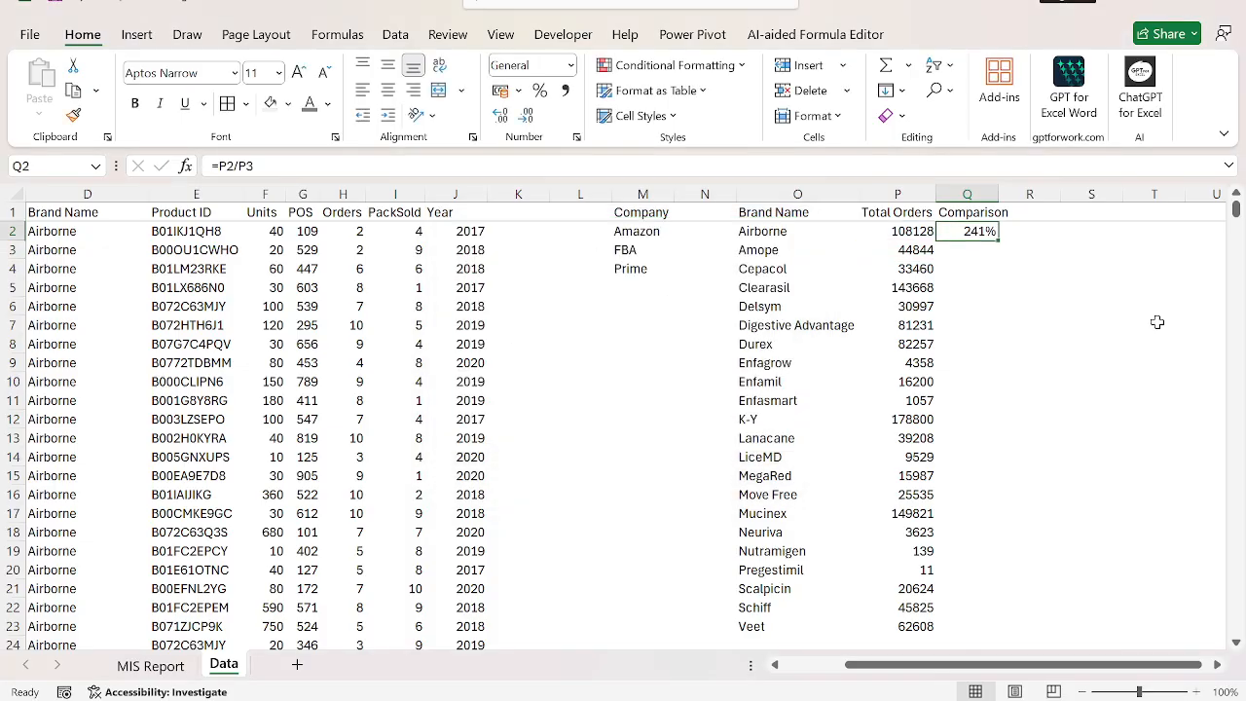
pyautogui.press('F2')
pyautogui.write('-1')
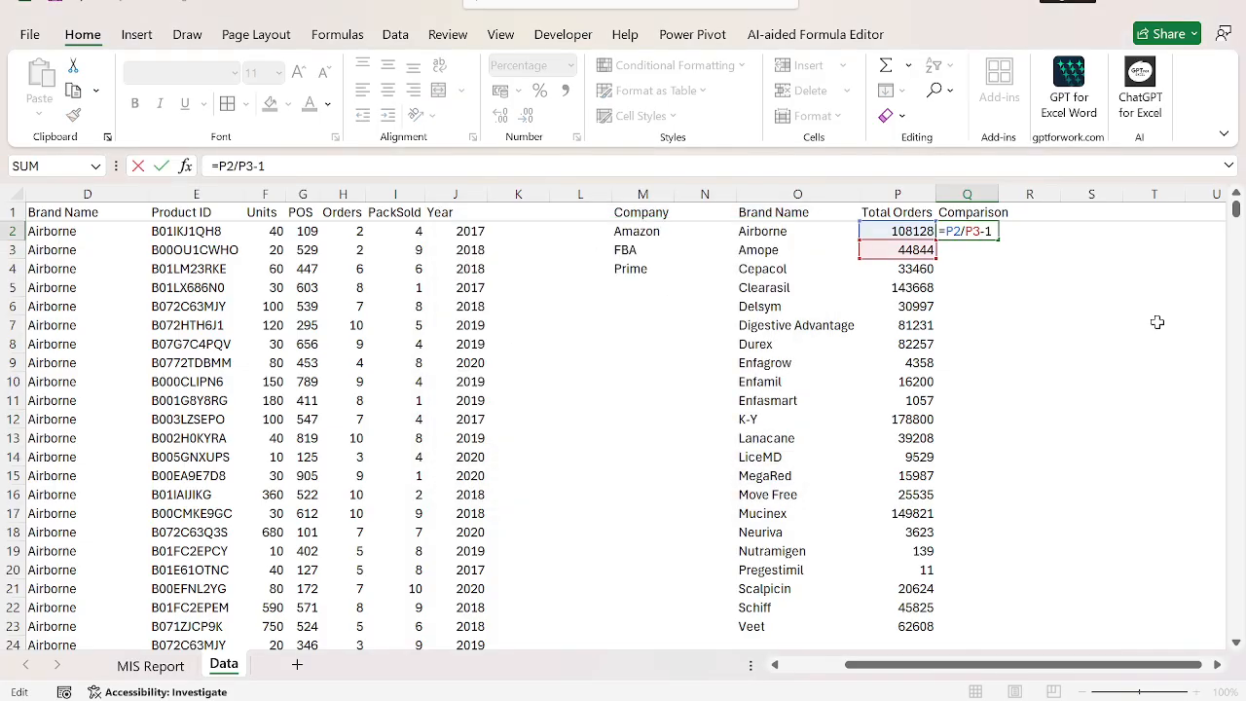
pyautogui.hotkey('shift', 'Tab')
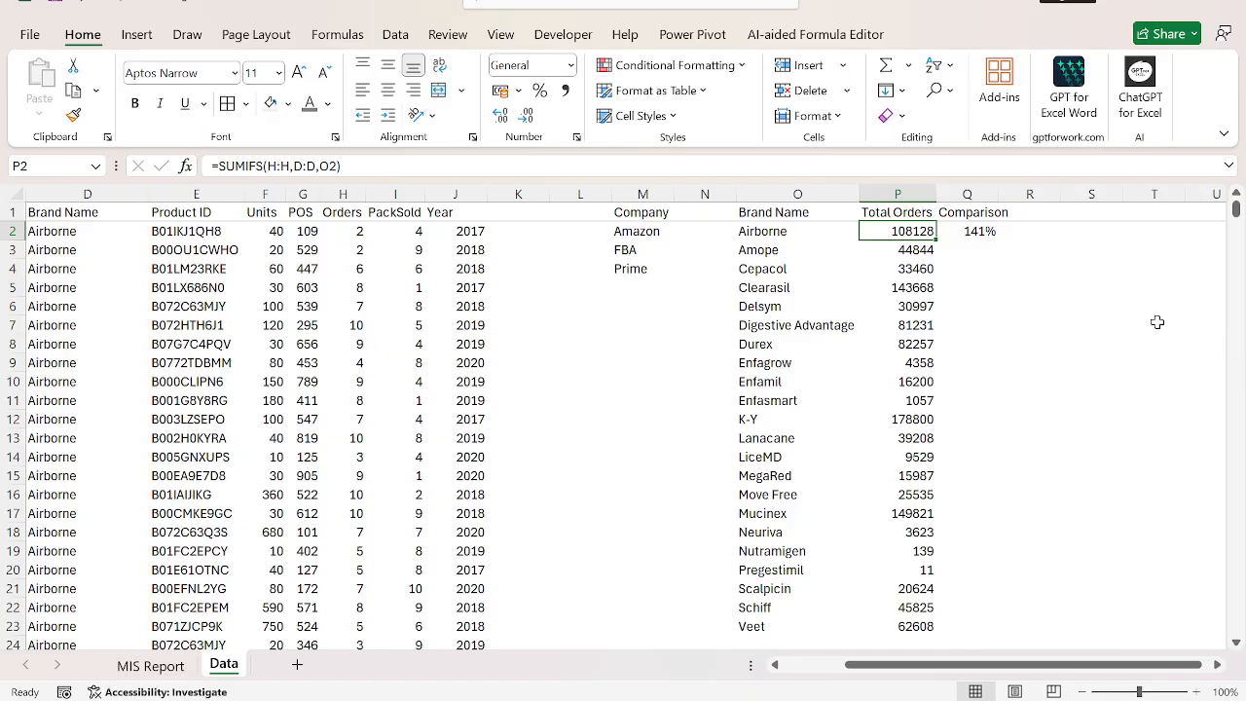
# Fill the comparison formula from Q2 down to Q23, the last brand row.
pyautogui.press('Left')
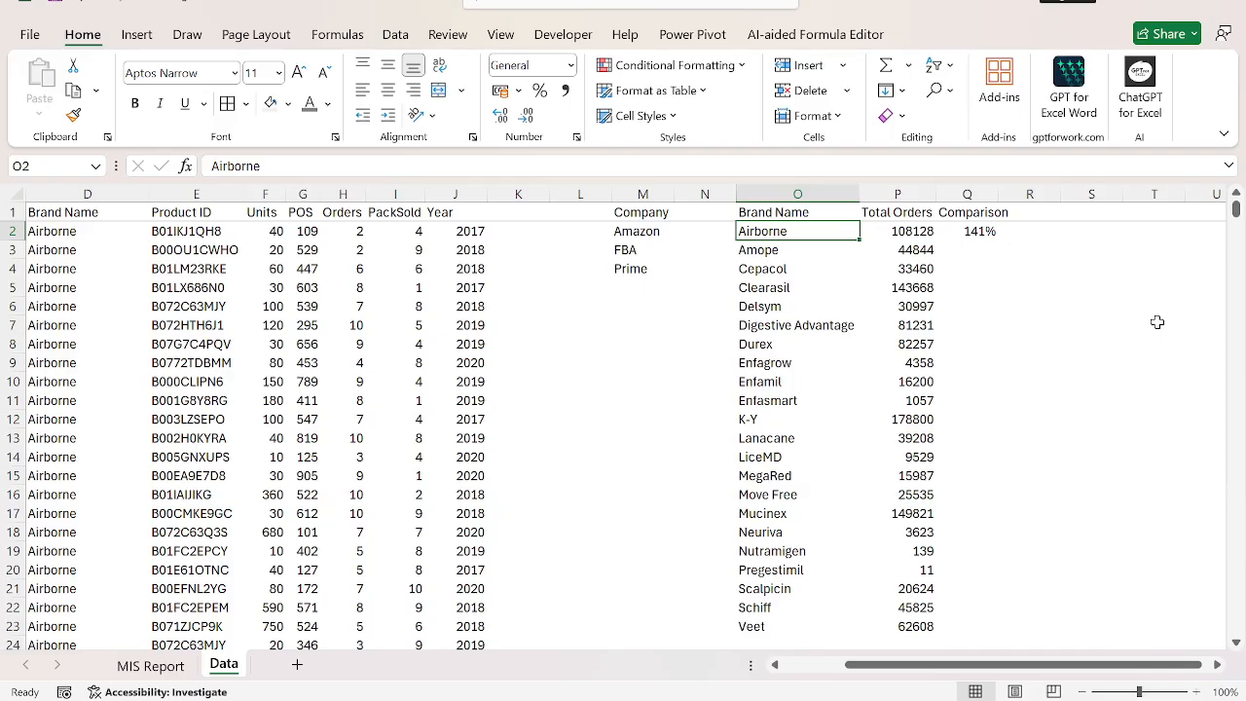
pyautogui.press('Down')
pyautogui.press('Right')
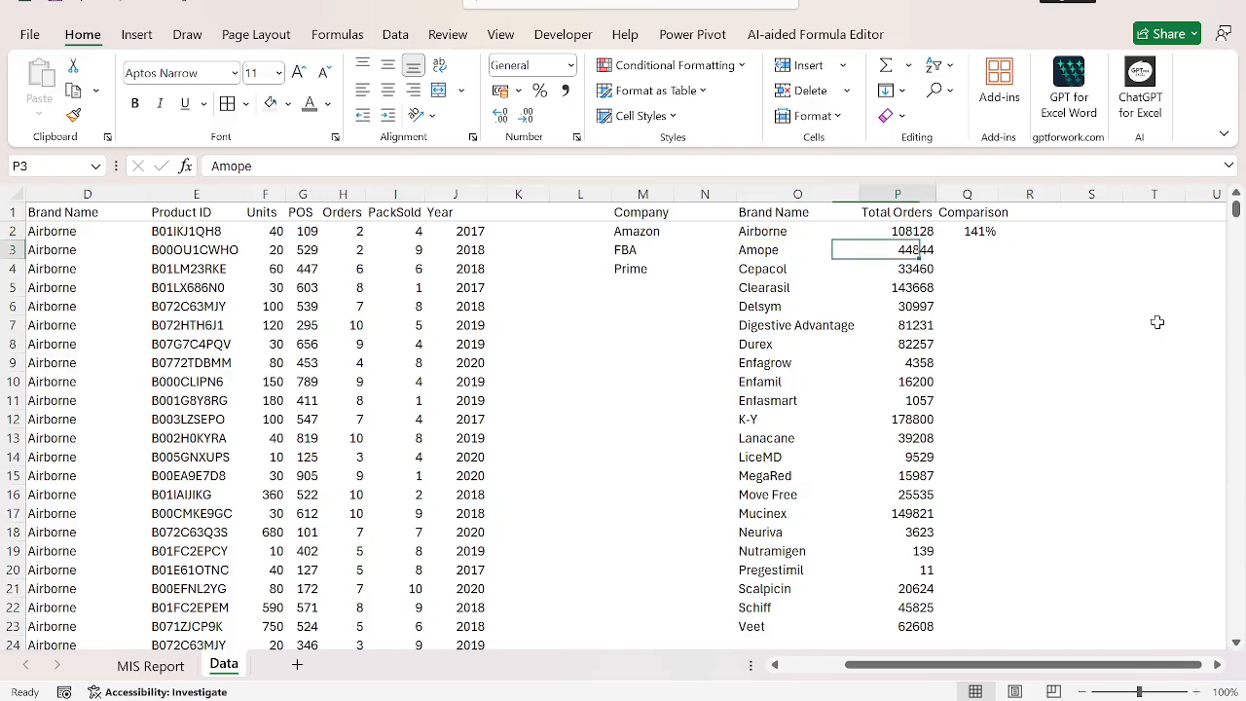
pyautogui.press('Right')
pyautogui.press('Left')
pyautogui.hotkey('ctrl', 'Down')
pyautogui.press('Right')
pyautogui.hotkey('ctrl', 'shift', 'Up')
pyautogui.hotkey('ctrl', 'd')
pyautogui.hotkey('ctrl', 'Up')
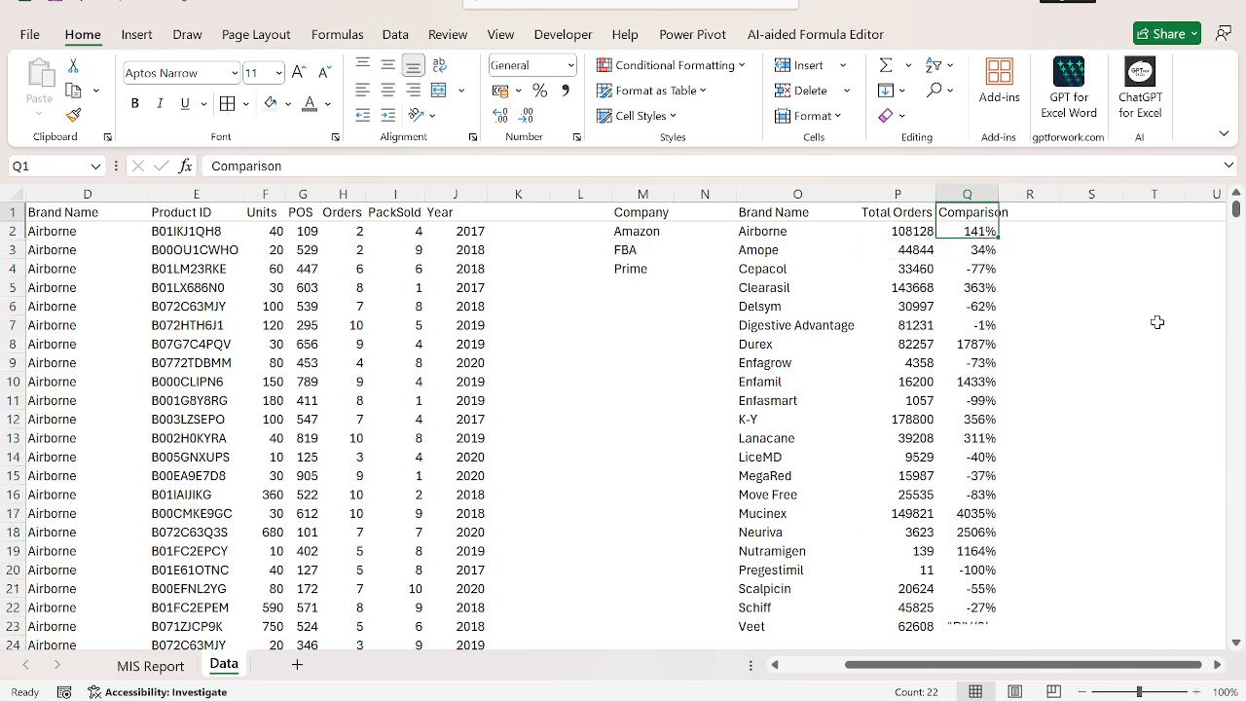
# Replace the comparison formula for Veet in Q23 with 0% and return to the Comparison header.
pyautogui.hotkey('ctrl', 'shift', 'Down')
pyautogui.hotkey('ctrl', 'Down')
pyautogui.press('F2')
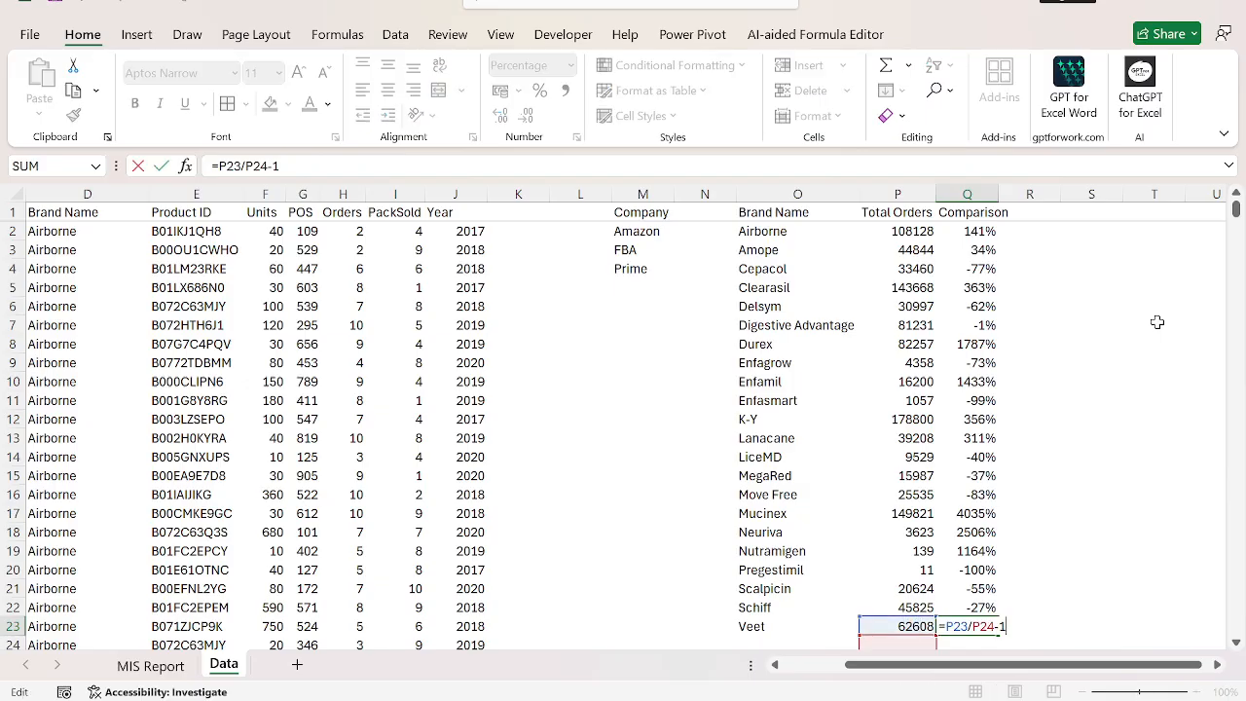
pyautogui.press('Escape')
pyautogui.press('Down')
pyautogui.hotkey('ctrl', 'Up')
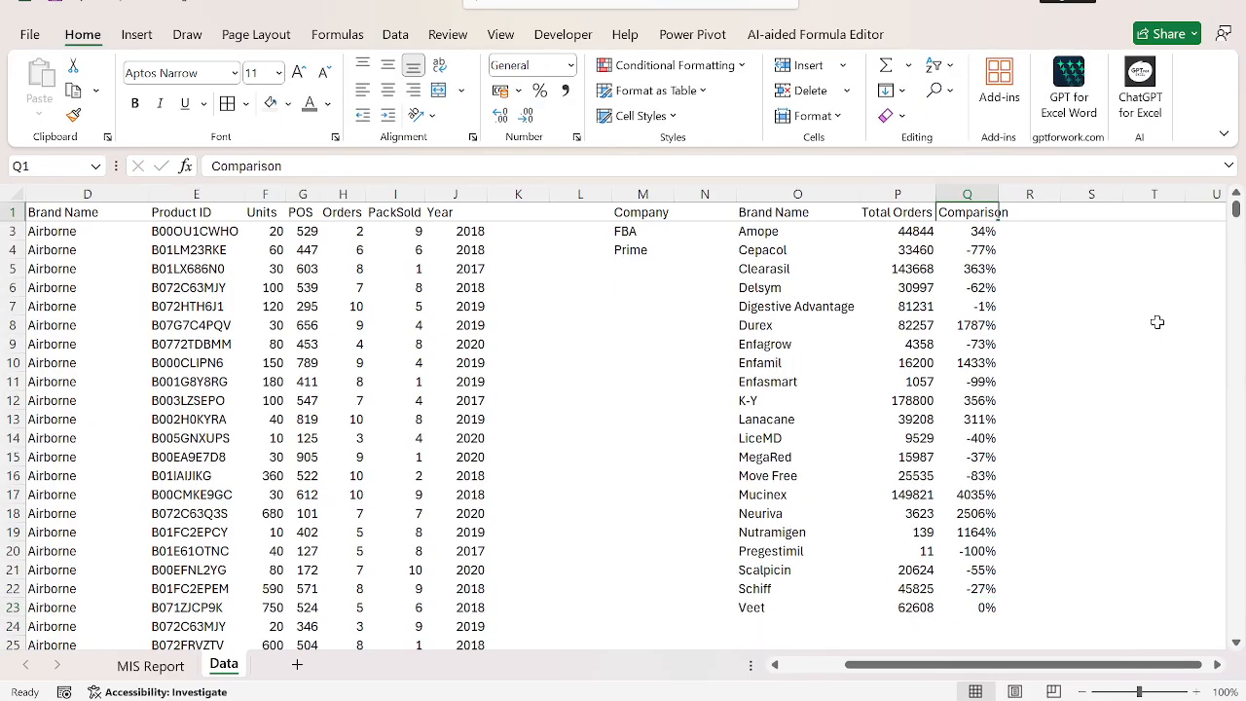
# Insert a waterfall chart from the Brand Name and Comparison columns of the brand table.
pyautogui.hotkey('ctrl', 'shift', 'Down')
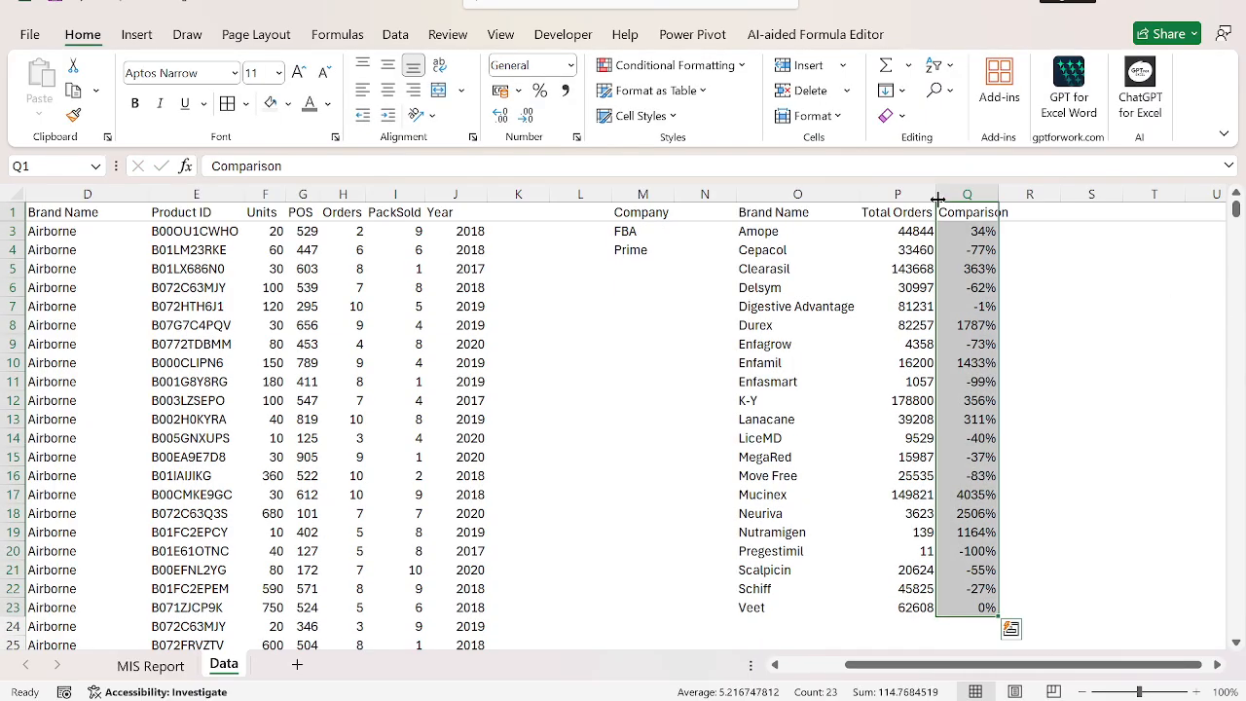
pyautogui.moveTo(783, 211); pyautogui.dragTo(847, 589)
pyautogui.click(136, 34)
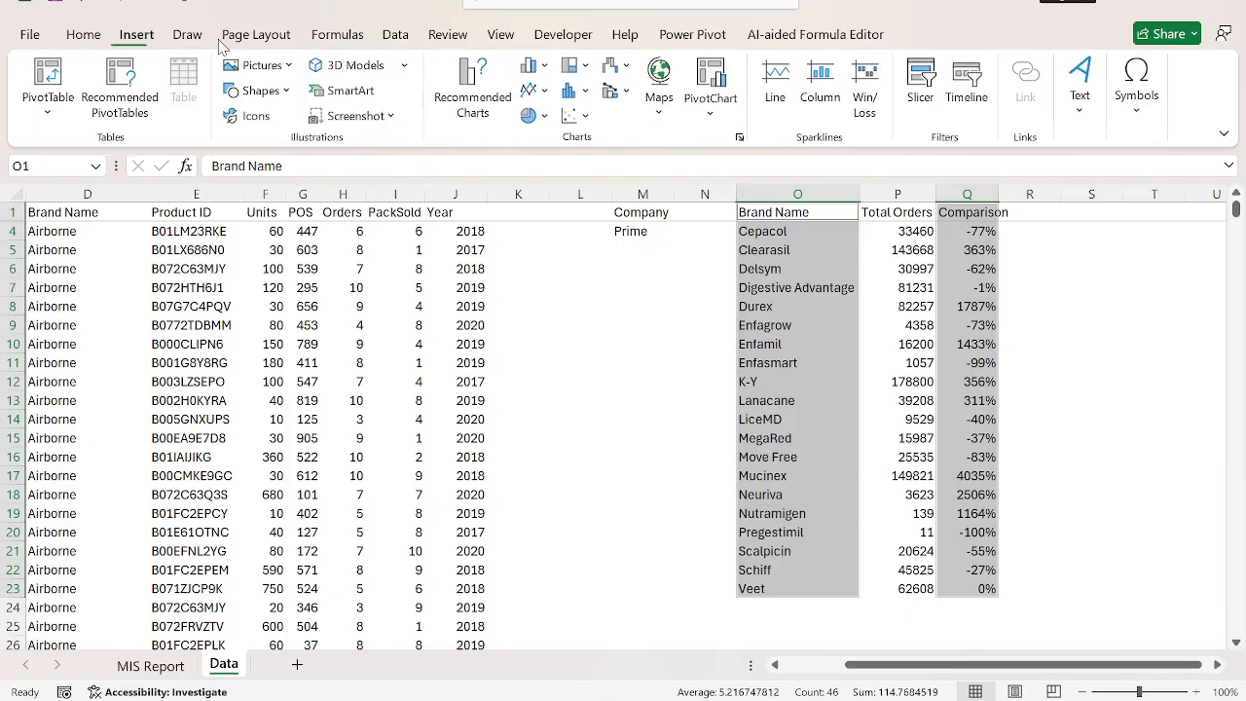
pyautogui.click(628, 68)
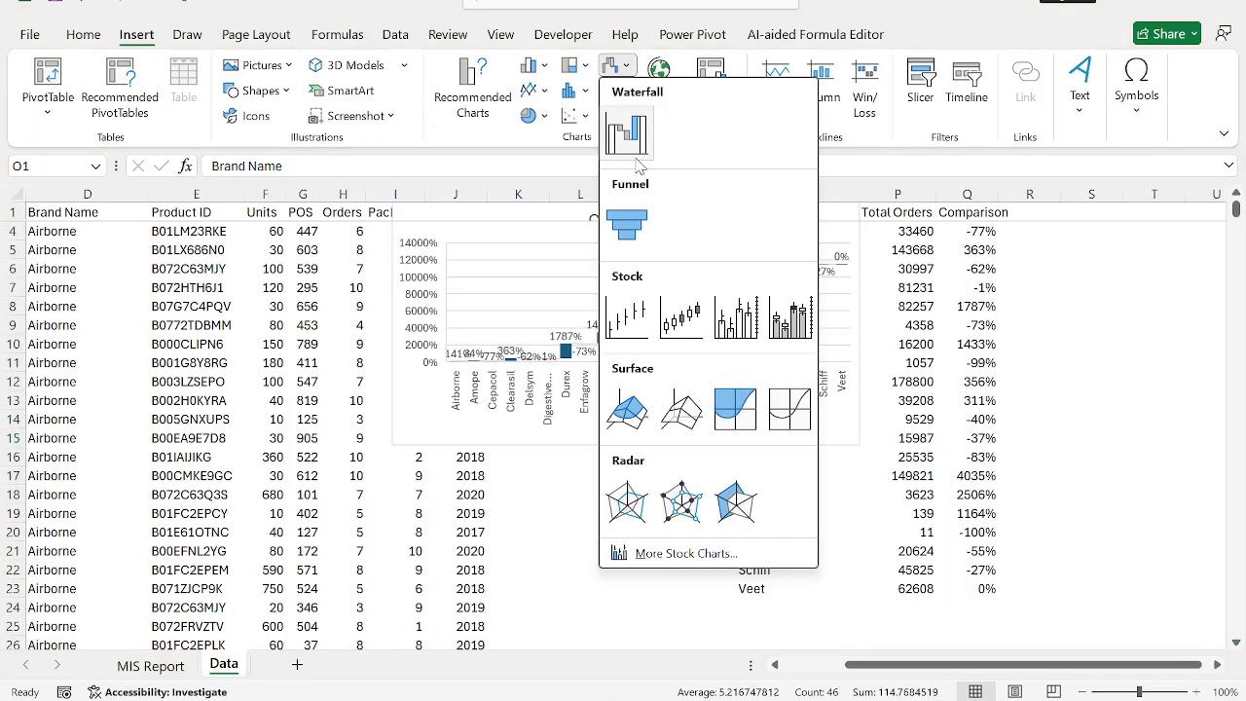
pyautogui.click(624, 130)
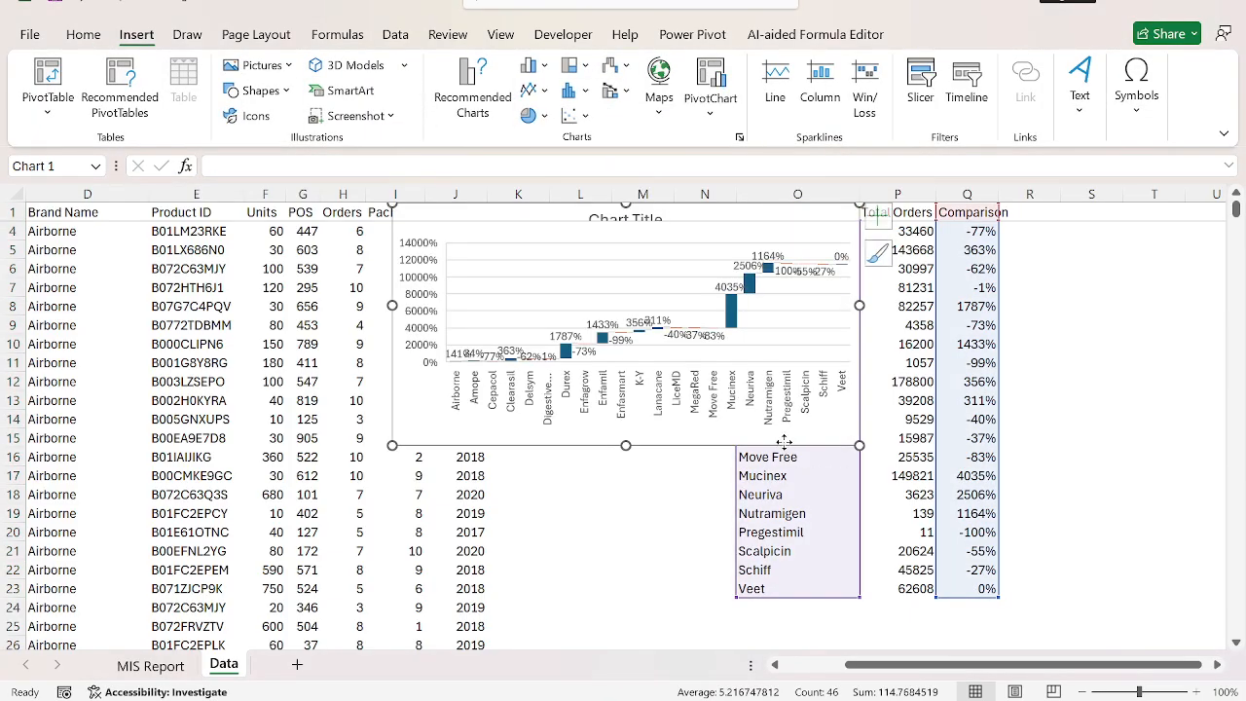
# Move and enlarge the waterfall chart over the data, and delete it.
pyautogui.moveTo(785, 443); pyautogui.dragTo(495, 513)
pyautogui.moveTo(571, 373); pyautogui.dragTo(1043, 374)
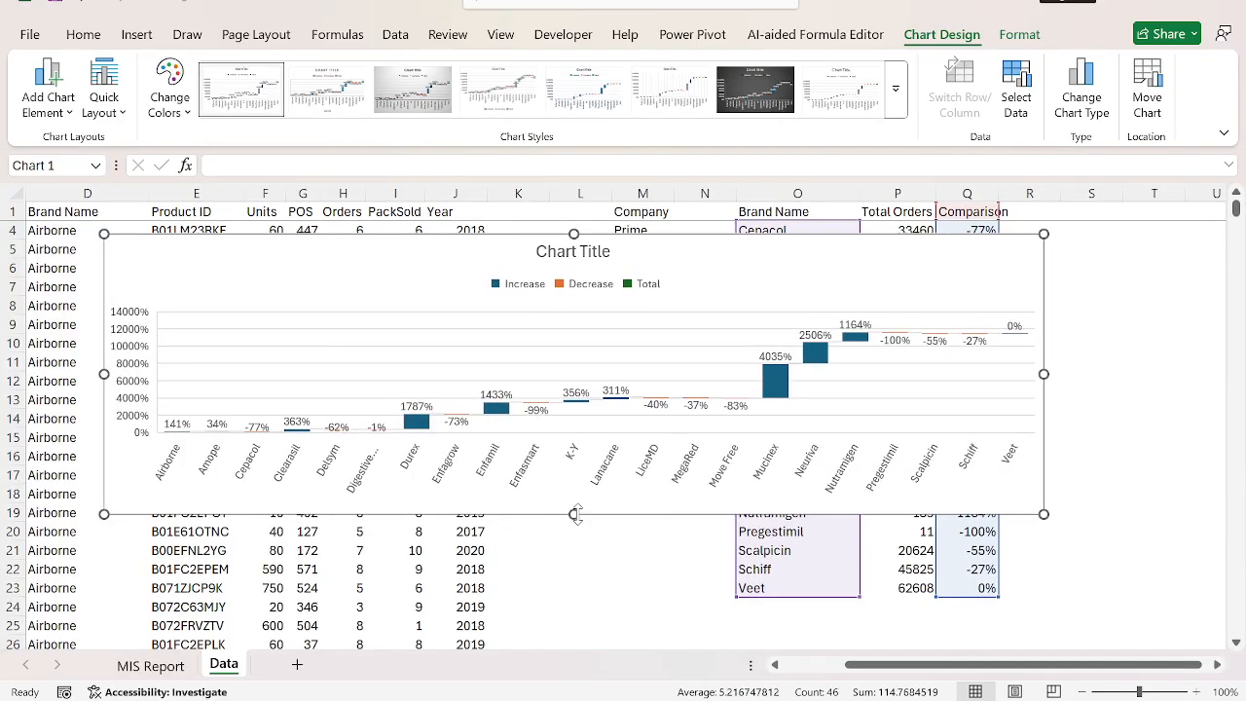
pyautogui.moveTo(574, 515); pyautogui.dragTo(575, 580)
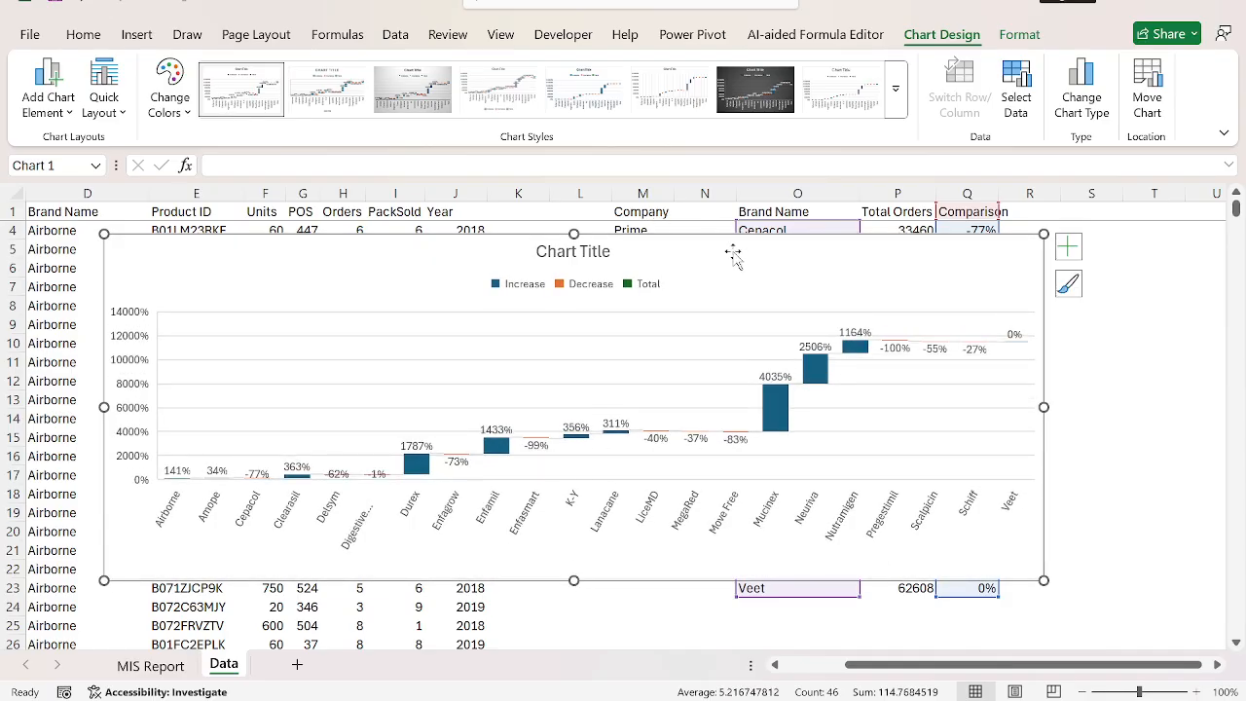
pyautogui.press('Delete')
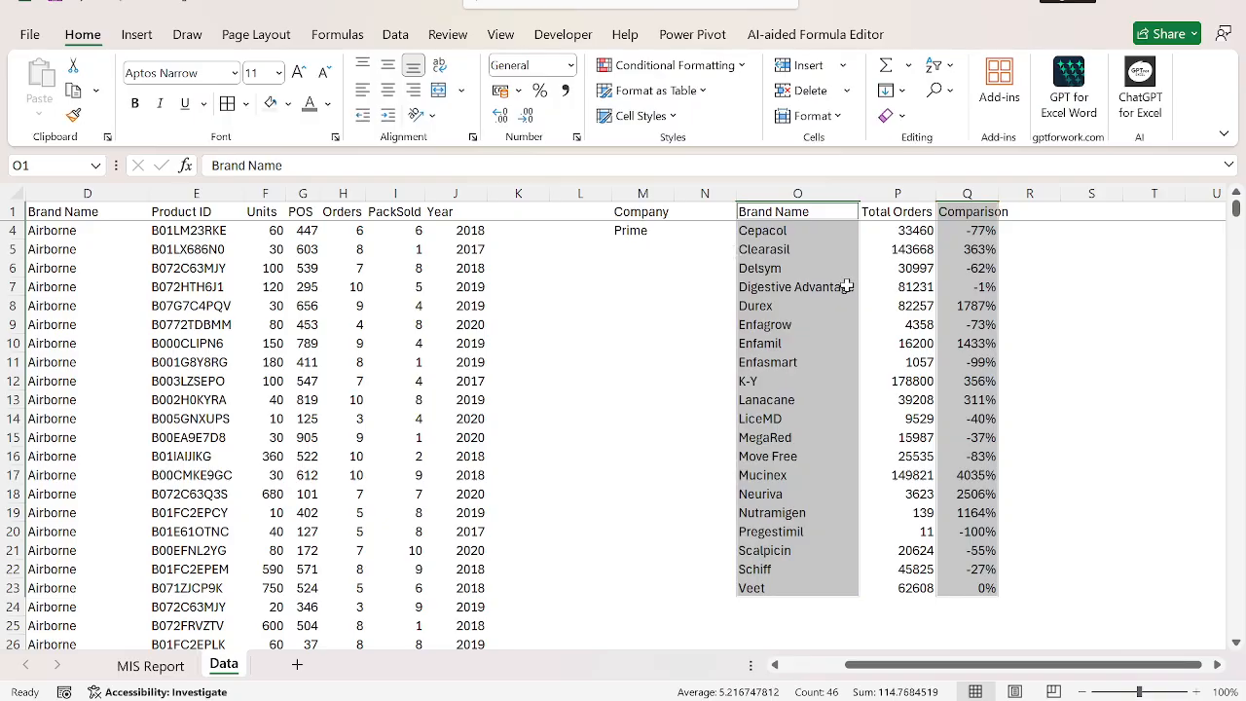
# Try a 100% stacked column chart for the Brand Name and Comparison columns, and delete it.
pyautogui.click(127, 35)
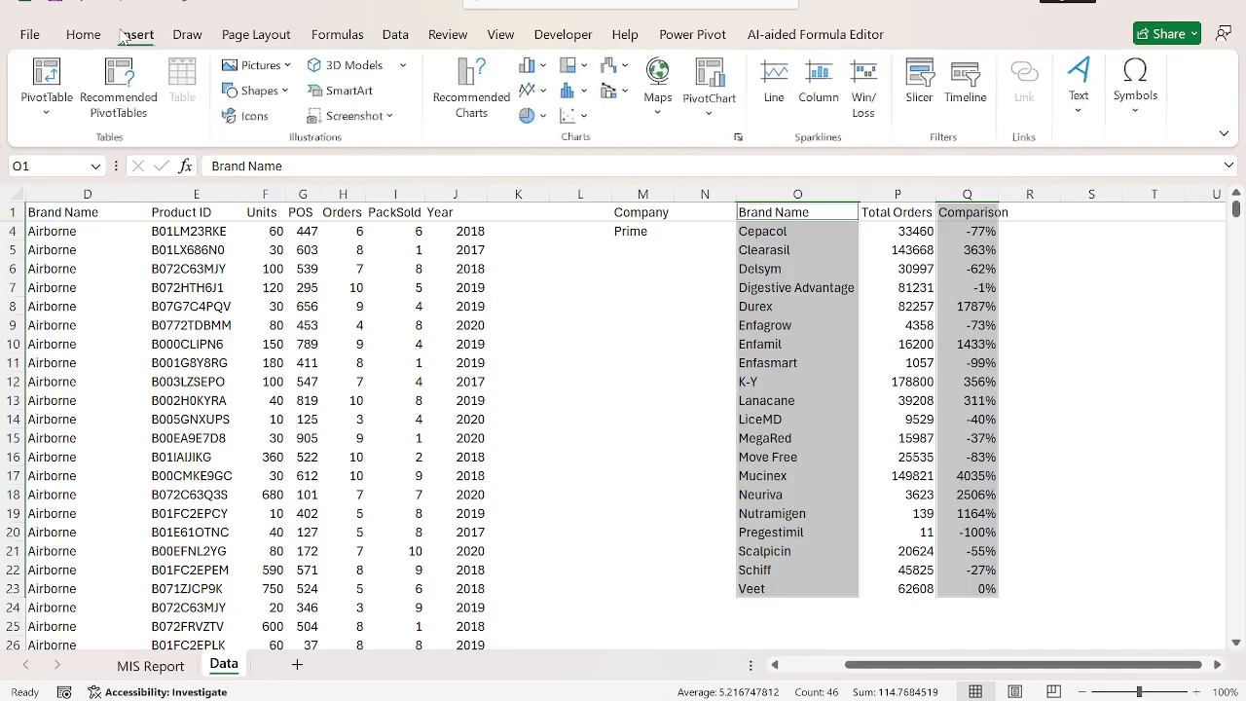
pyautogui.click(533, 65)
pyautogui.click(593, 122)
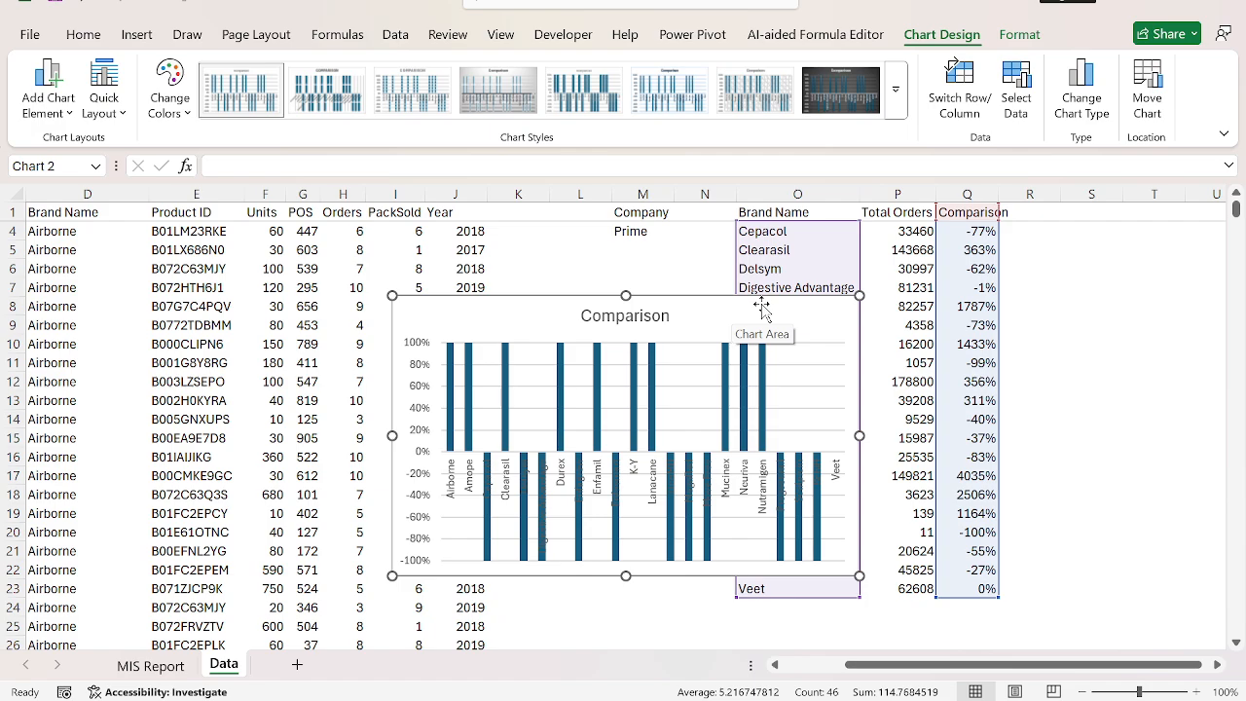
pyautogui.press('Delete')
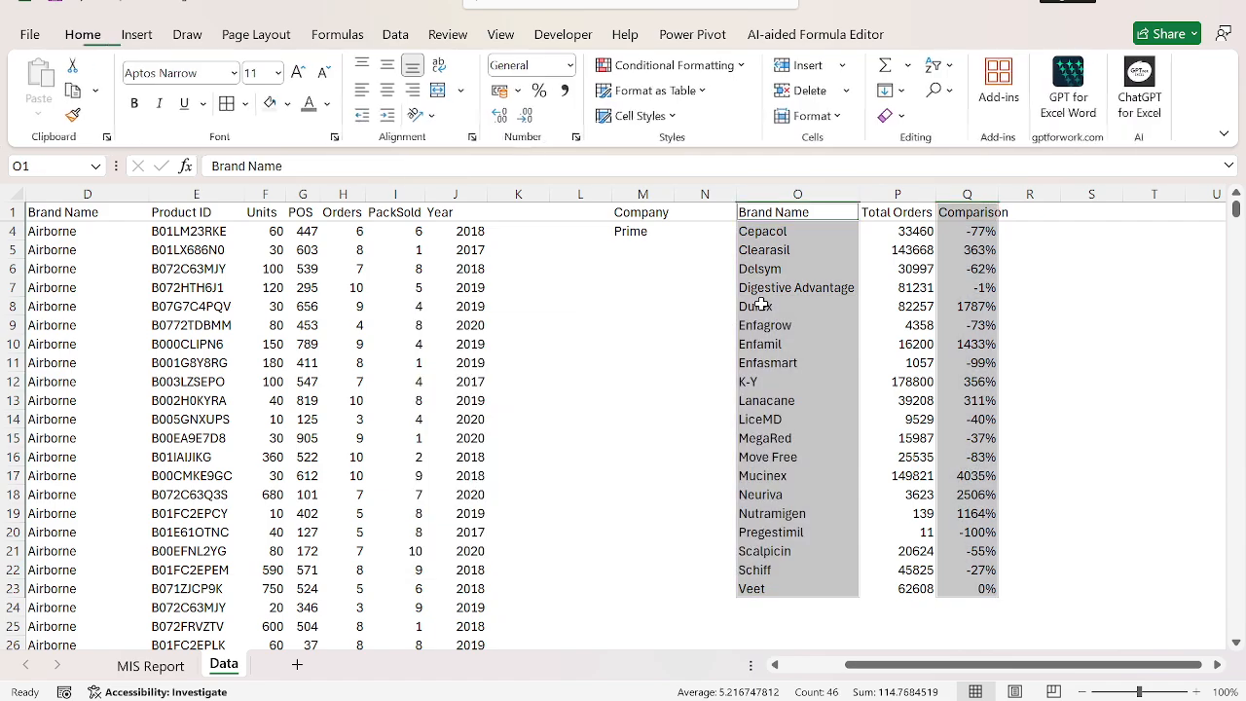
# Examine the total orders of neighbouring brands such as Cepacol and Clearasil in the brand table.
pyautogui.click(888, 290)
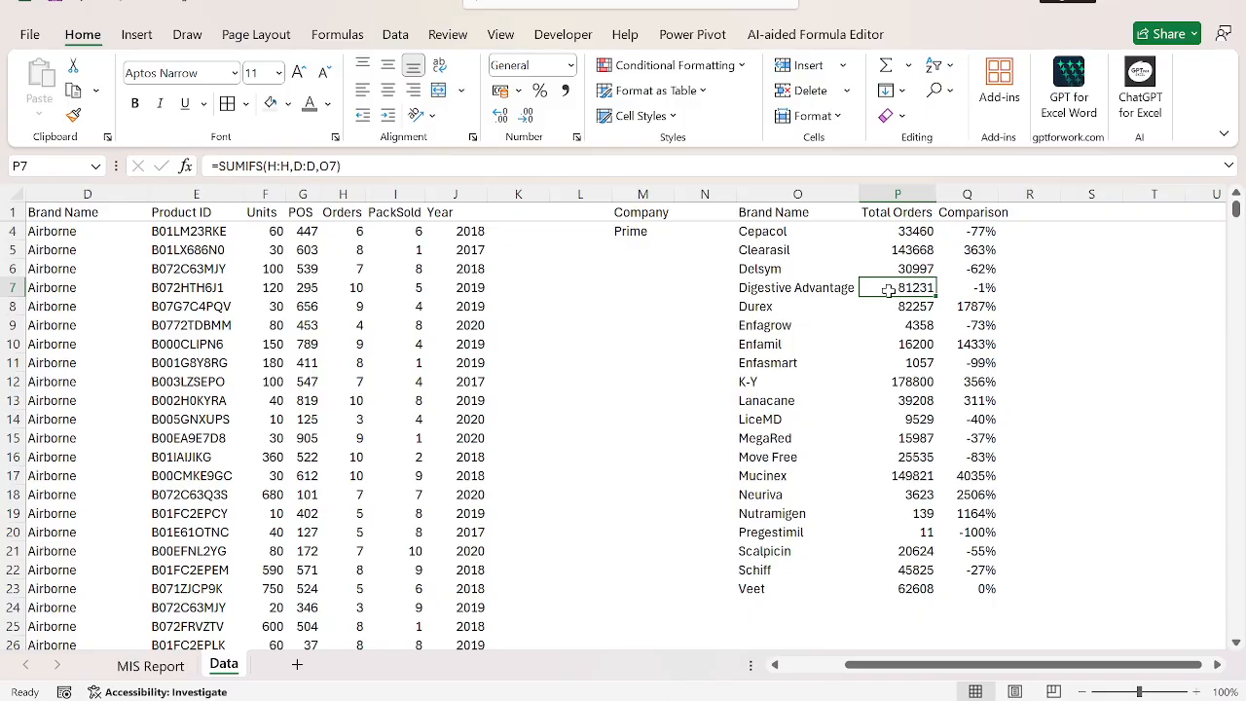
pyautogui.press('Left')
pyautogui.press('Up')
pyautogui.press('Up')
pyautogui.hotkey('shift', 'Up')
pyautogui.hotkey('shift', 'Right')
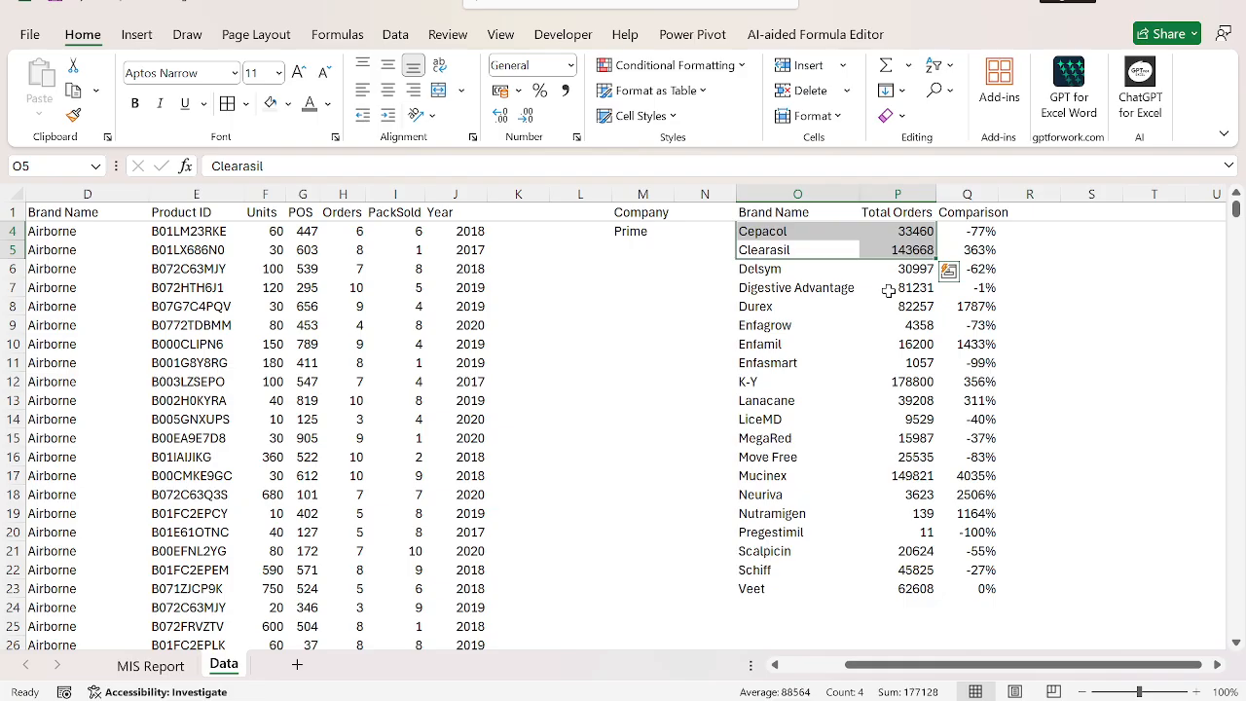
pyautogui.press('Up')
pyautogui.press('Right')
pyautogui.press('Up')
pyautogui.press('Left')
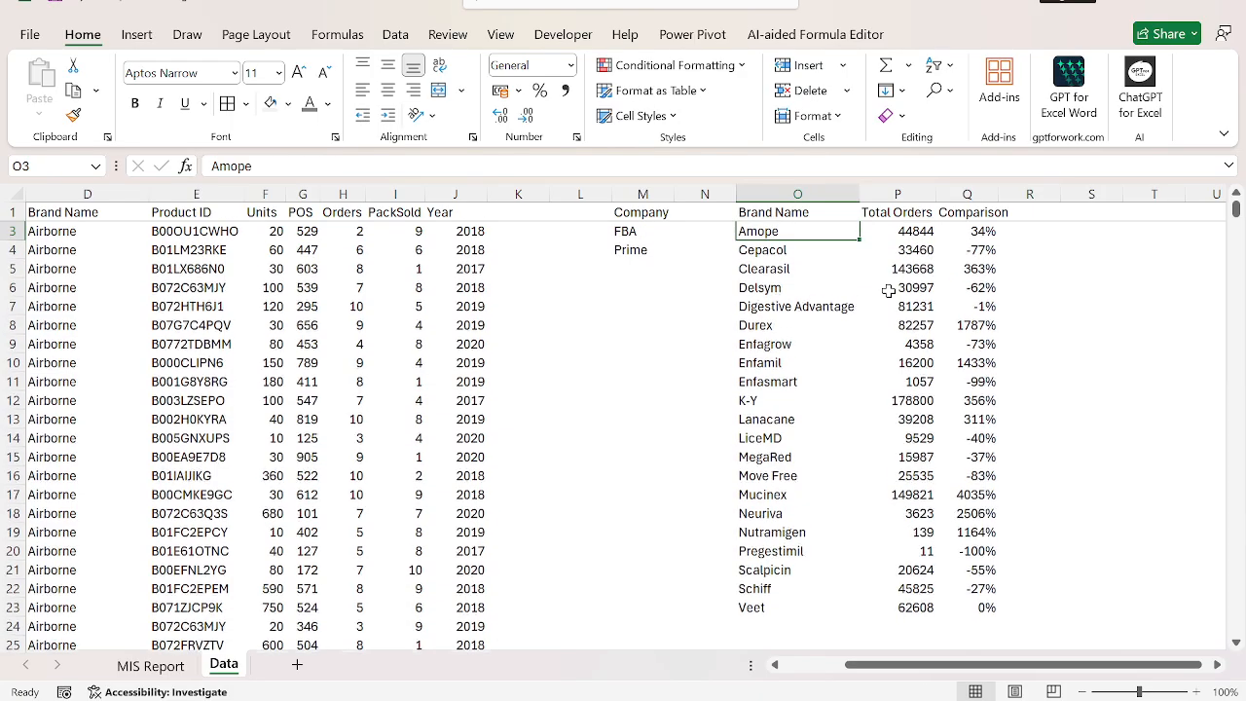
# Copy the whole brand table O1:Q23, including its headers.
pyautogui.press('Up')
pyautogui.hotkey('ctrl', 'shift', 'Down')
pyautogui.hotkey('ctrl', 'shift', 'Right')
pyautogui.hotkey('ctrl', 'c')
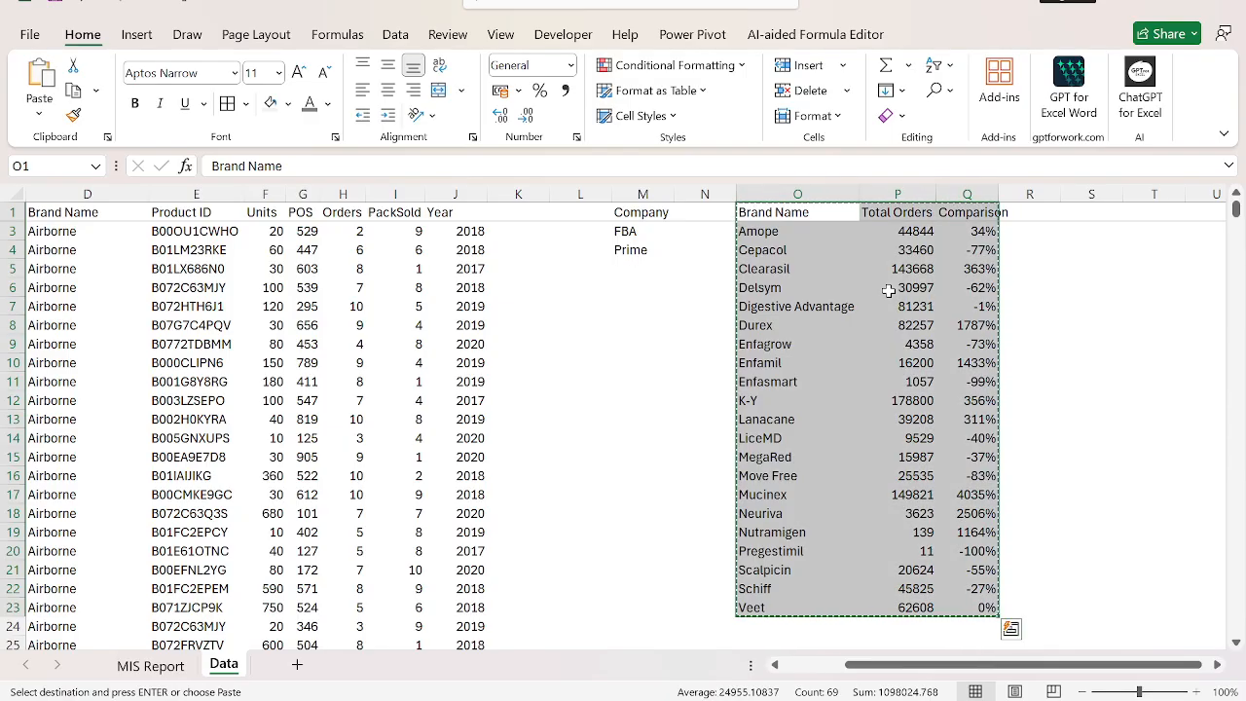
# Paste the copied brand table at A22 on the MIS Report sheet, below the monthly summary.
pyautogui.hotkey('ctrl', 'pageup')
pyautogui.press('Left')
pyautogui.press('Down')
pyautogui.hotkey('ctrl', 'Down')
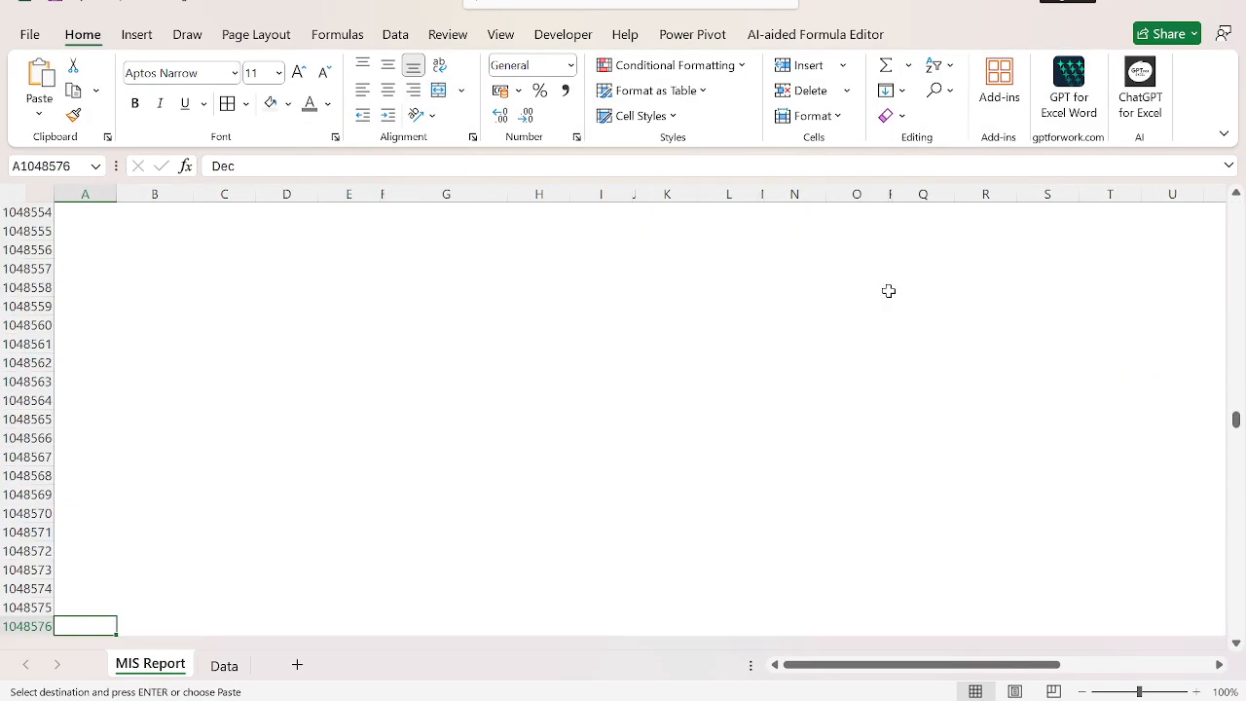
pyautogui.press('Up')
pyautogui.hotkey('ctrl', 'Up')
pyautogui.press('Down')
pyautogui.press('Down')
pyautogui.hotkey('ctrl', 'v')
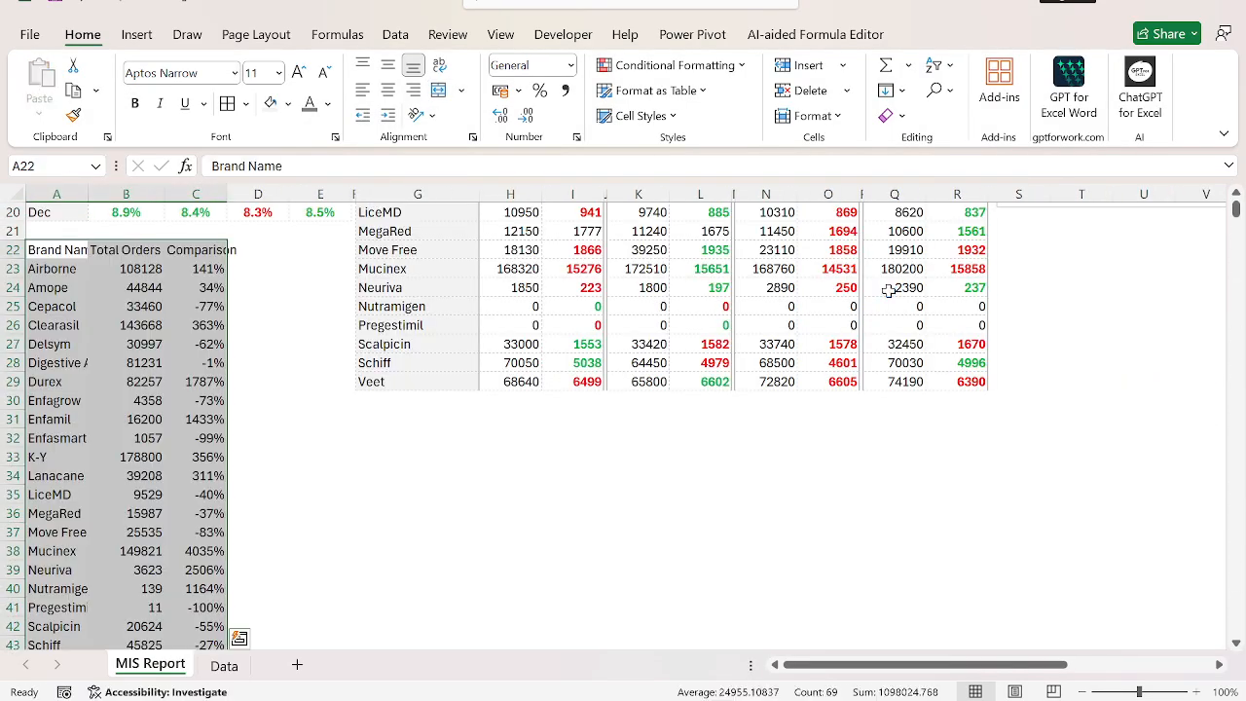
# Autofit columns B and C to the Total Orders and Comparison headers.
pyautogui.press('Left')
pyautogui.press('Right')
pyautogui.hotkey('shift', 'Right')
pyautogui.hotkey('alt', 'h')
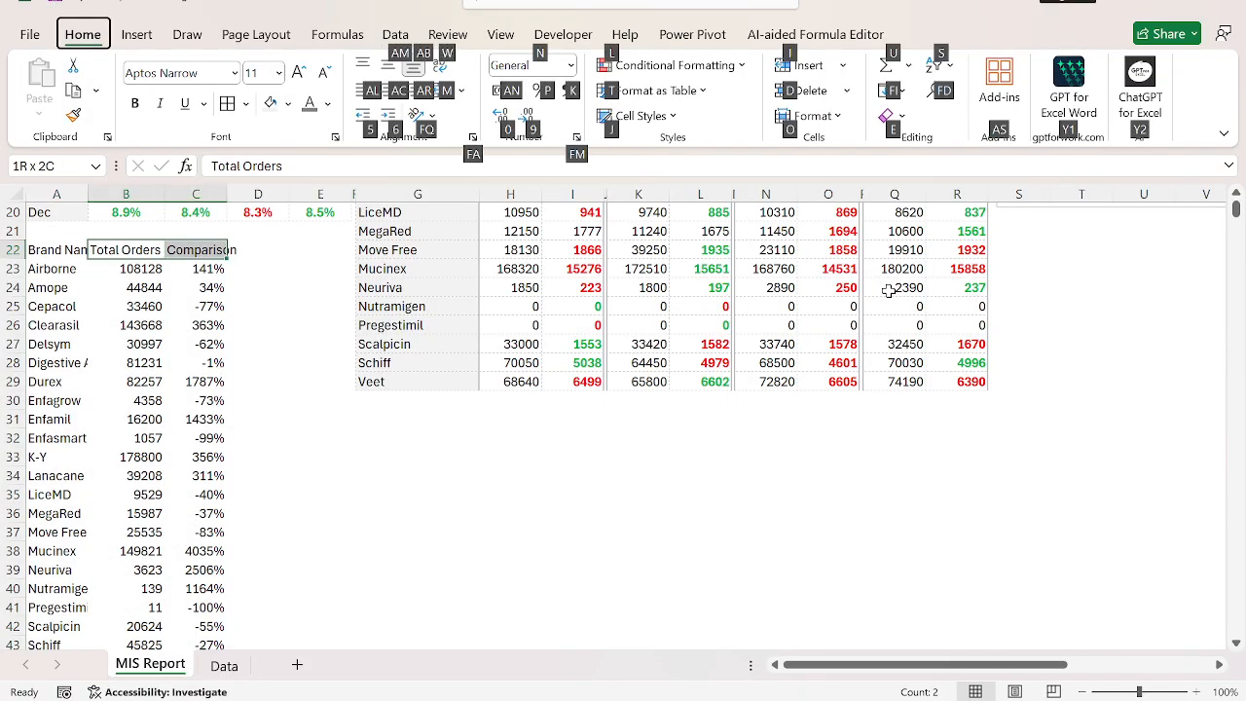
pyautogui.press('o')
pyautogui.press('i')
# Rename the Comparison header in C22 as "Current Brns vs Next Brand".
pyautogui.press('Left')
pyautogui.press('Right')
pyautogui.hotkey('ctrl', 'shift', 'Down')
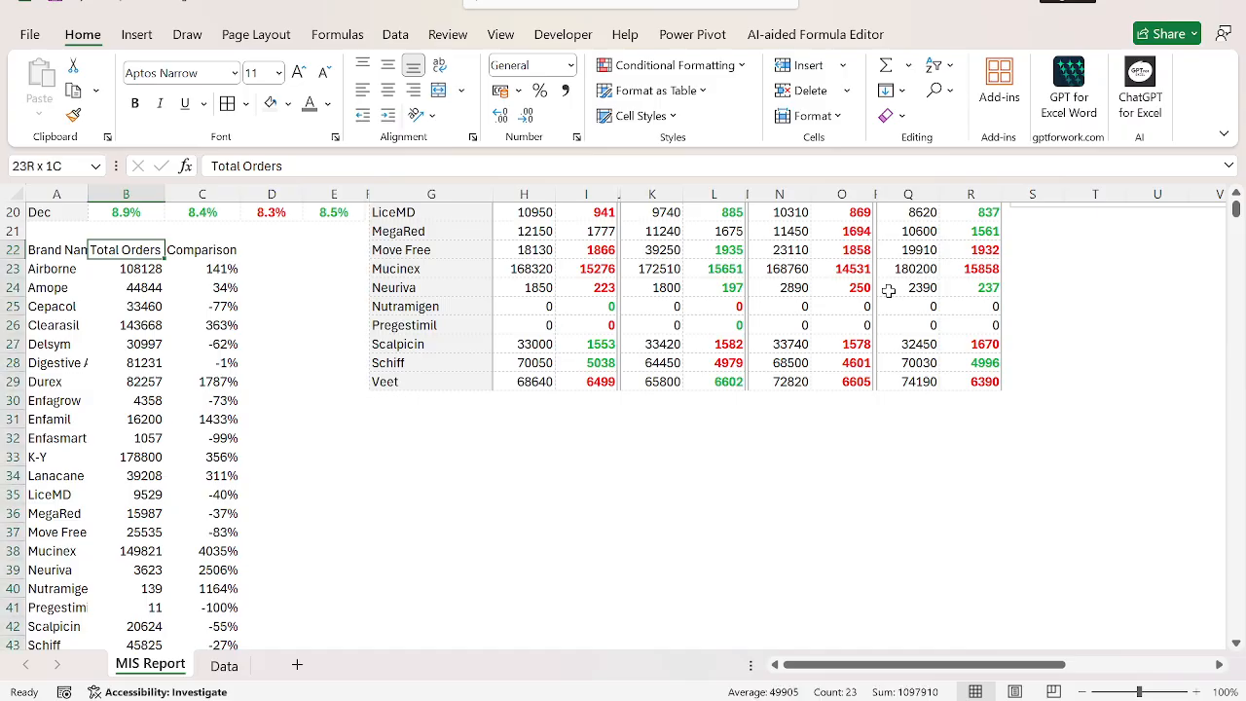
pyautogui.press('Right')
pyautogui.hotkey('ctrl', 'shift', 'Down')
pyautogui.press('Up')
pyautogui.press('Down')
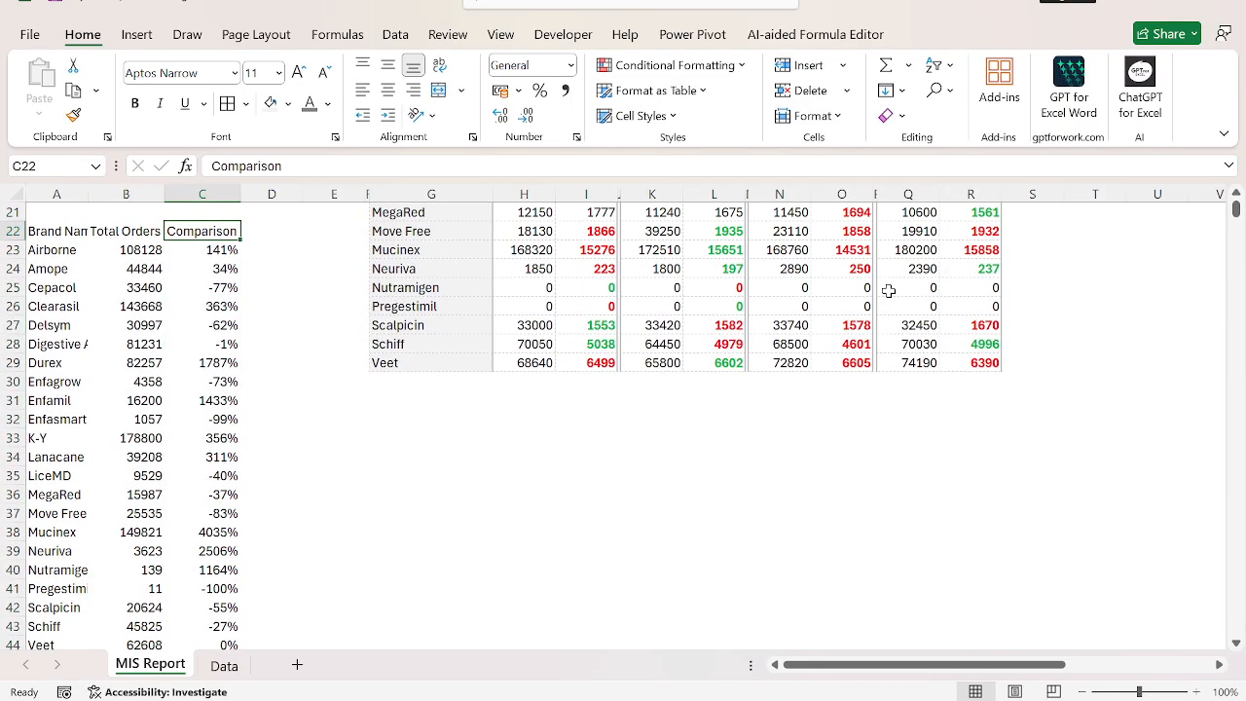
pyautogui.write('Current Brns vs Next Brand')
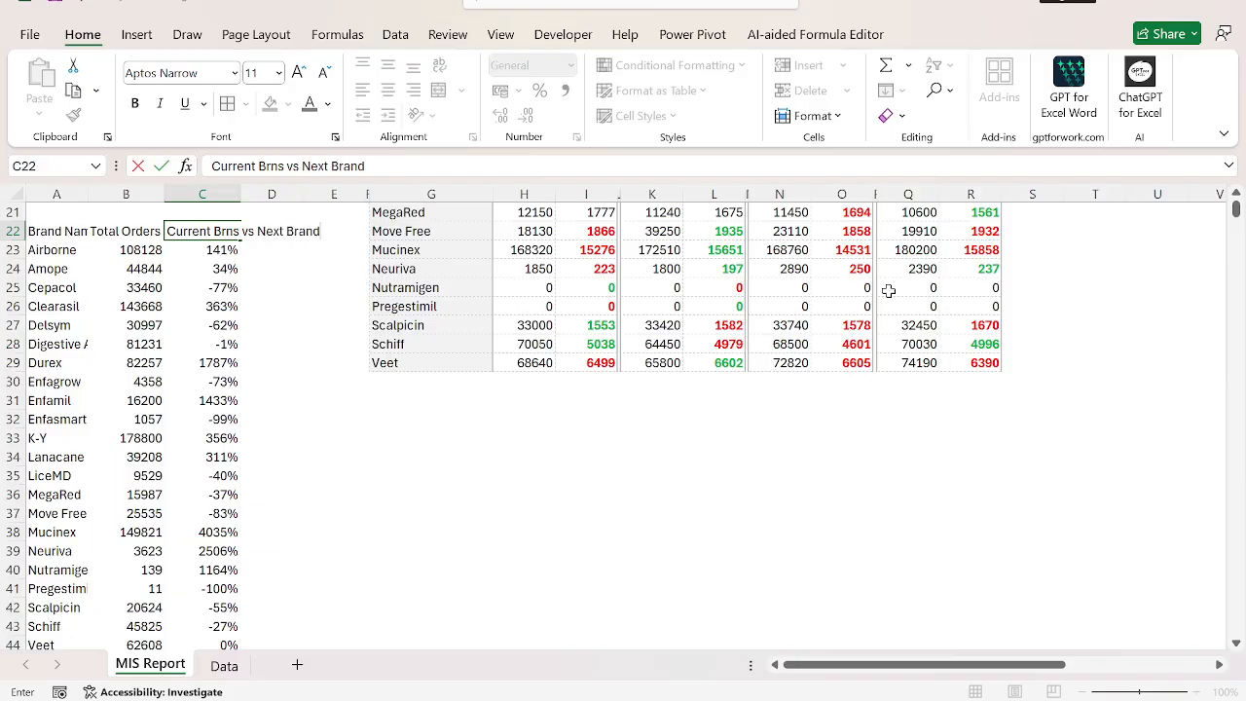
pyautogui.press('Return')
# Autofit column C to the renamed header in C22.
pyautogui.press('Up')
pyautogui.hotkey('alt', 'h')
pyautogui.press('o')
pyautogui.press('i')
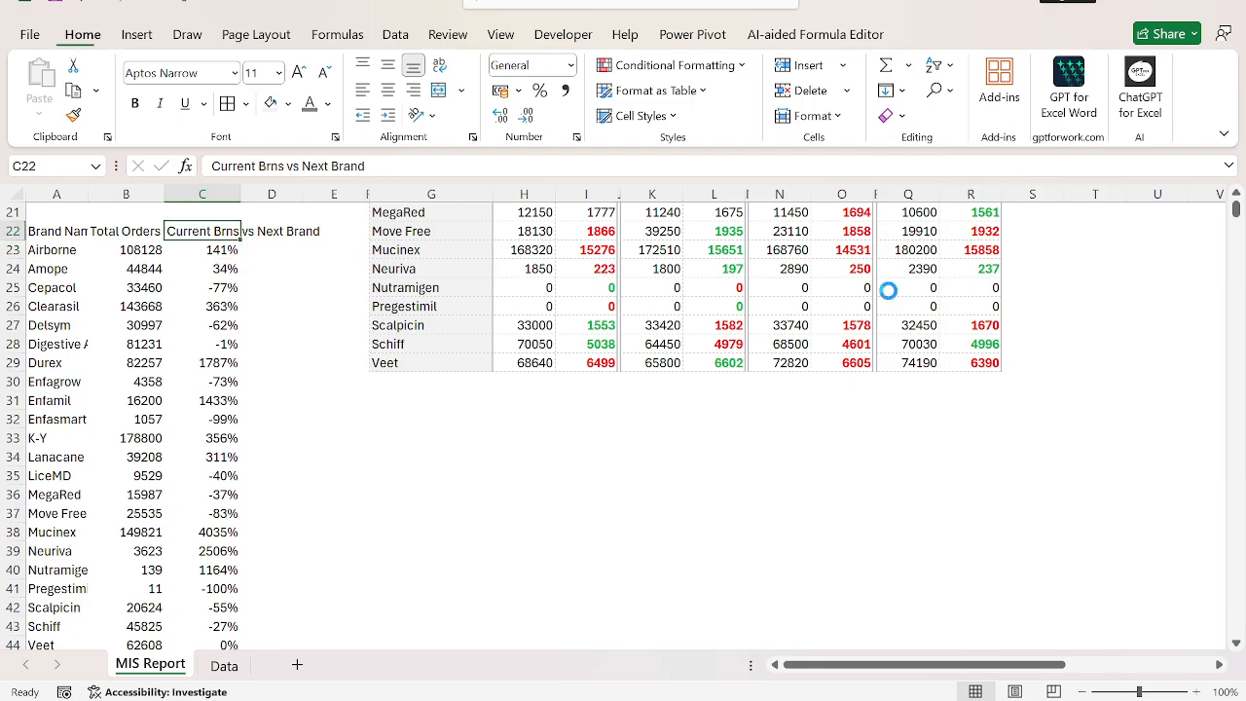
# Check the report layout with the widened column C and undo the column autofit.
pyautogui.hotkey('ctrl', 'Up')
pyautogui.hotkey('ctrl', 'Up')
pyautogui.hotkey('ctrl', 'Up')
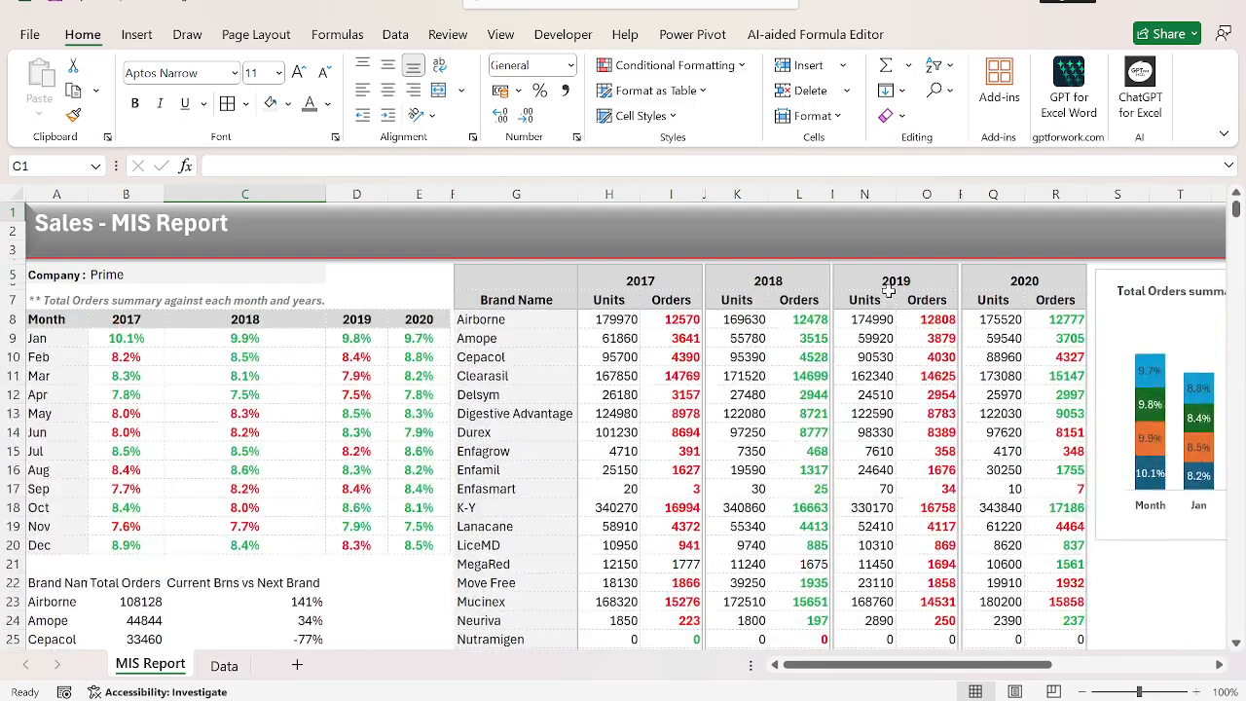
pyautogui.hotkey('ctrl', 'Down')
pyautogui.press('Down')
pyautogui.press('Down')
pyautogui.press('Down')
pyautogui.hotkey('ctrl', 'Down')
pyautogui.hotkey('ctrl', 'Down')
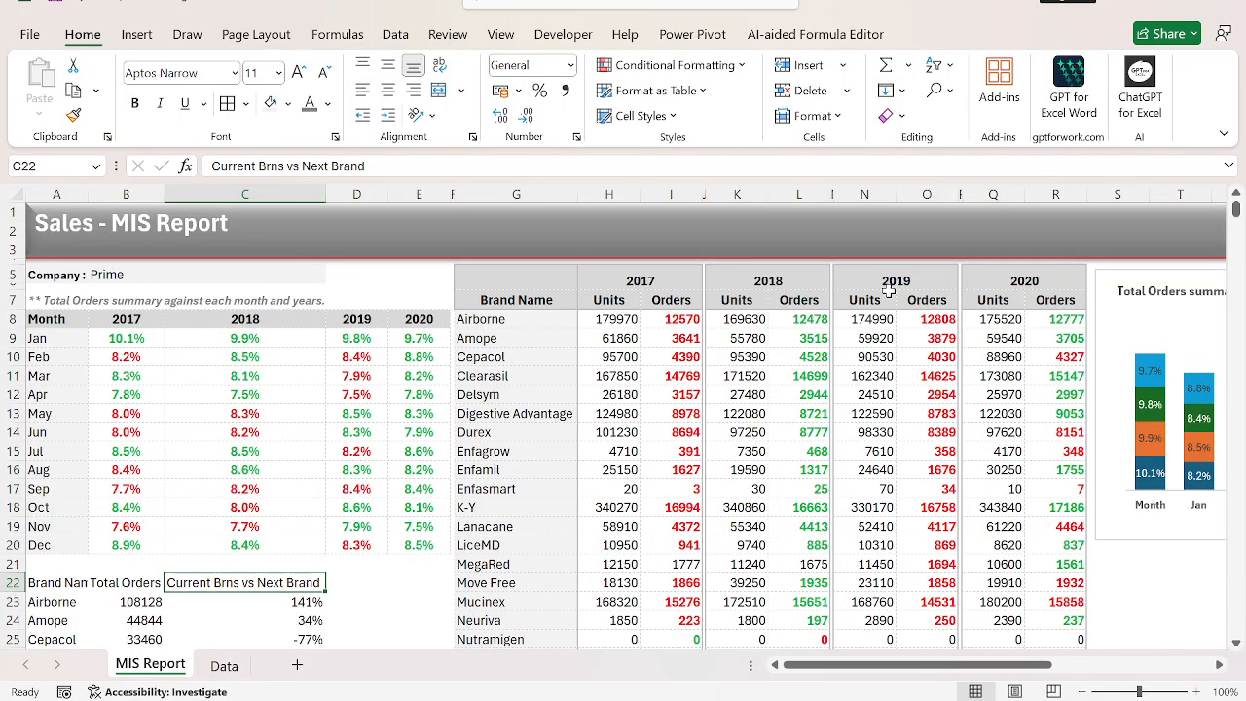
pyautogui.hotkey('ctrl', 'Up')
pyautogui.hotkey('ctrl', 'Up')
pyautogui.press('Down')
pyautogui.press('Up')
pyautogui.hotkey('ctrl', 'Down')
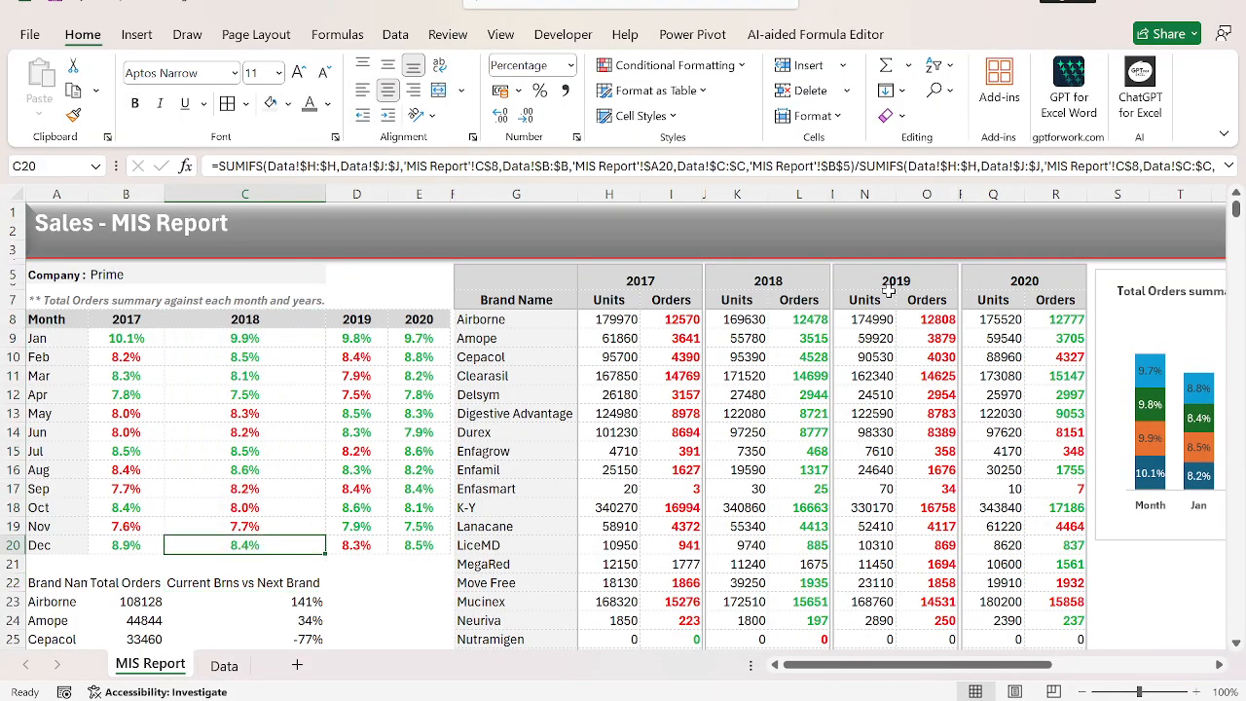
pyautogui.hotkey('ctrl', 'Down')
pyautogui.hotkey('ctrl', 'shift', 'Down')
pyautogui.press('Up')
pyautogui.press('Down')
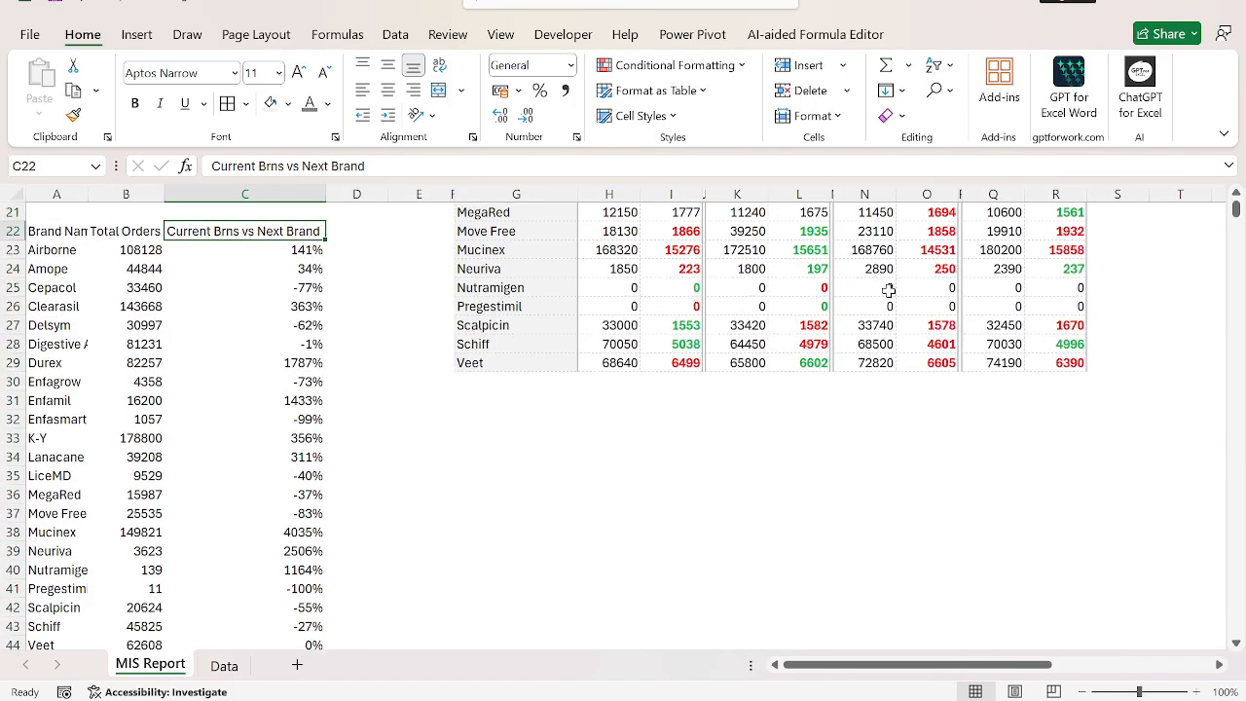
pyautogui.press('Left')
pyautogui.hotkey('ctrl', 'z')
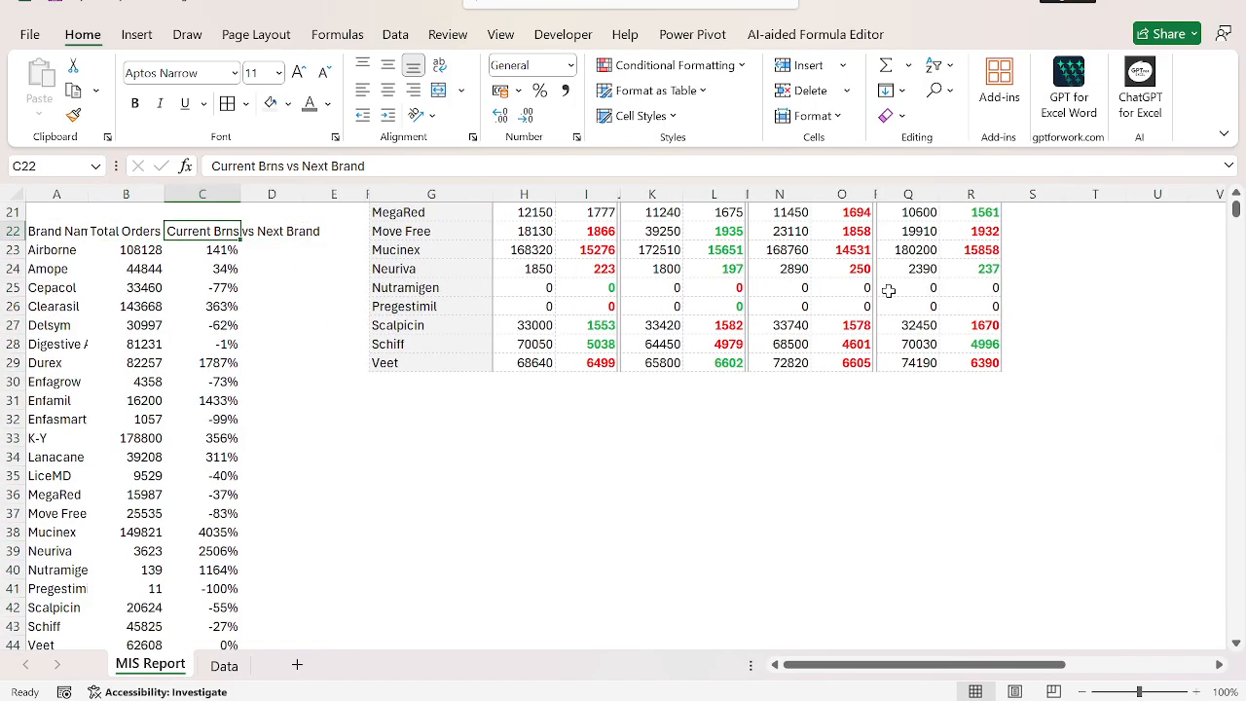
# Replace the header in C22 with "Comparison%" and autofit column C to it.
pyautogui.write('Comp')
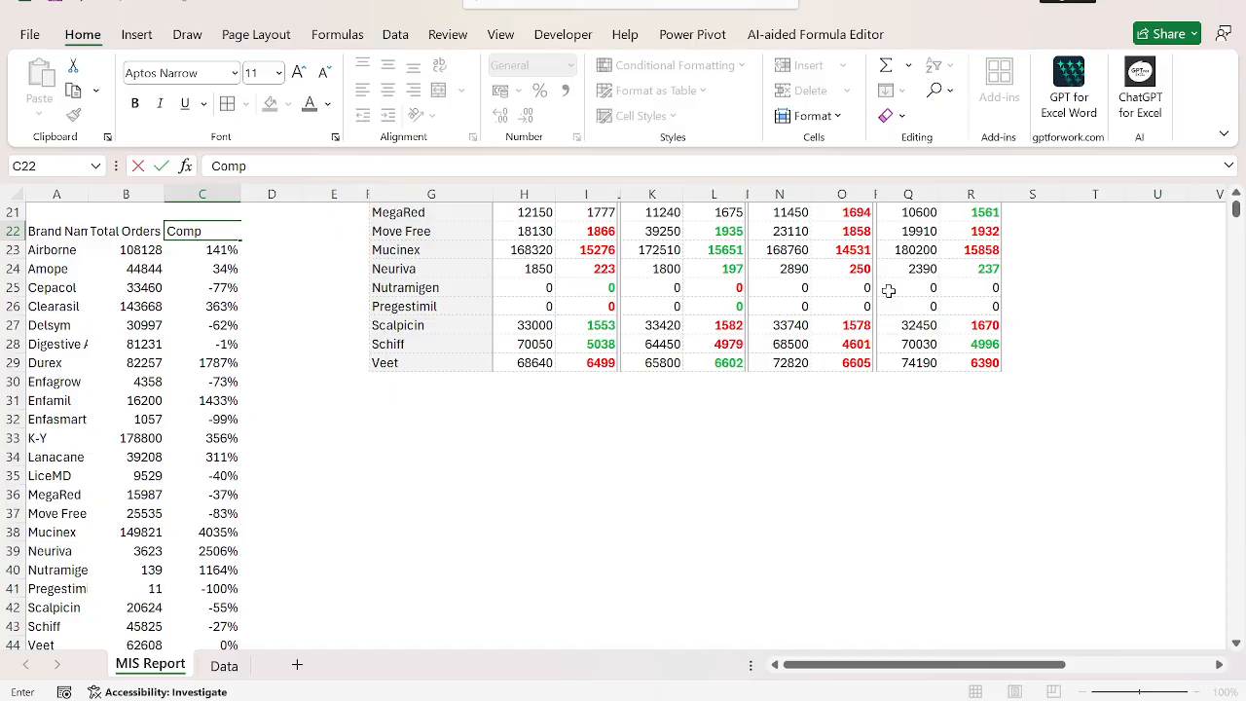
pyautogui.write('arison%')
pyautogui.press('Return')
pyautogui.press('Up')
pyautogui.press('h')
pyautogui.press('o')
pyautogui.press('i')
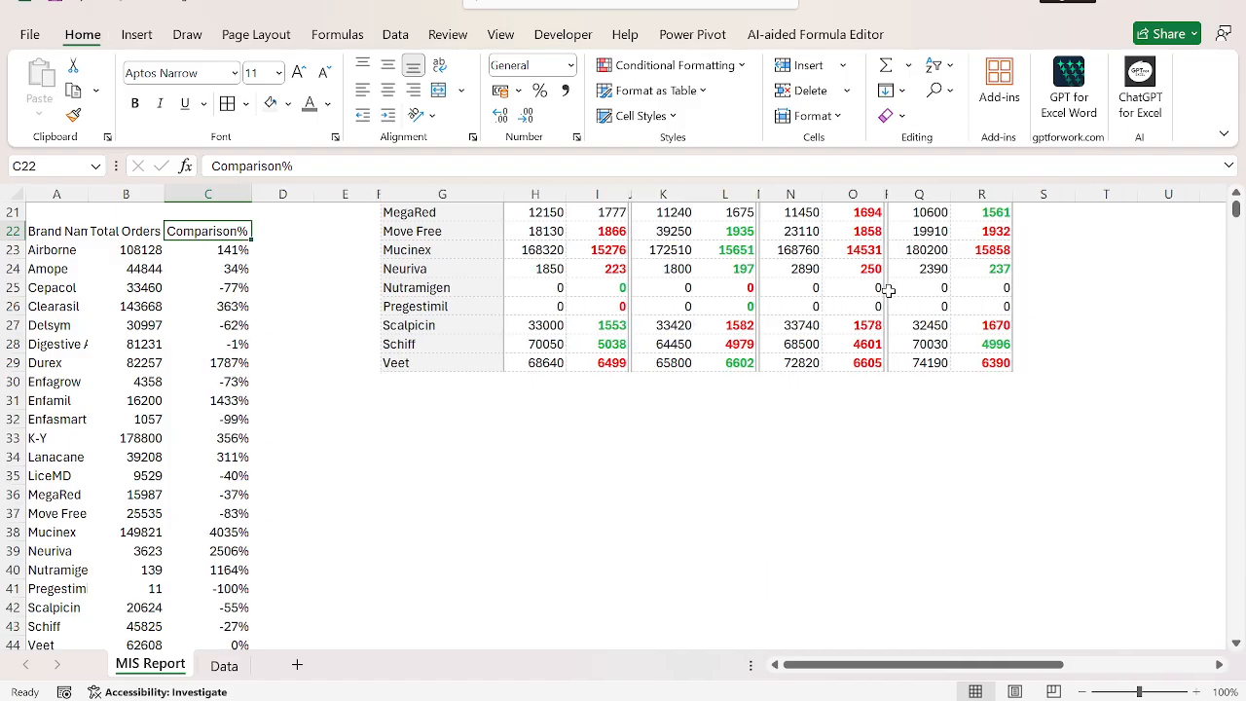
pyautogui.press('Left')
pyautogui.press('Left')
pyautogui.hotkey('ctrl', 'shift', 'Right')
pyautogui.hotkey('ctrl', 'Right')
pyautogui.hotkey('ctrl', 'Right')
pyautogui.hotkey('ctrl', 'c')
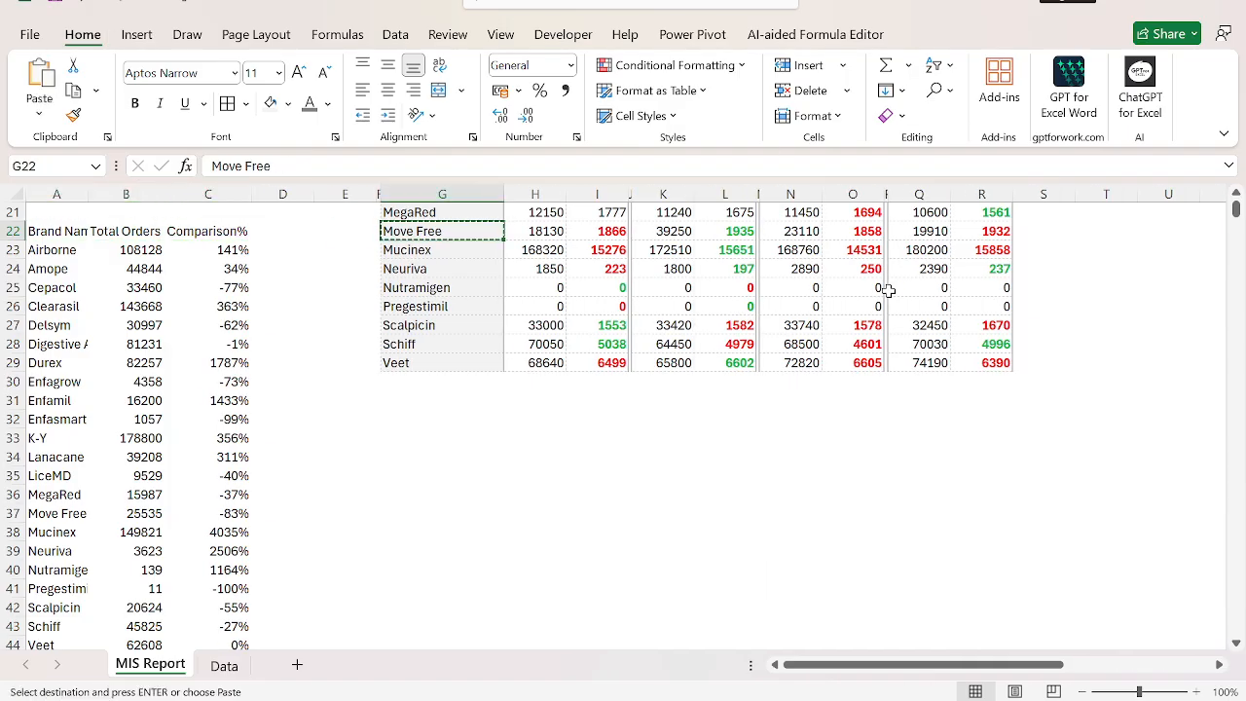
# Apply the formatting of the 2018 header cell C8 to the brand table headers A22:C22, pasting formats only.
pyautogui.hotkey('ctrl', 'Left')
pyautogui.hotkey('ctrl', 'Left')
pyautogui.hotkey('ctrl', 'Up')
pyautogui.hotkey('ctrl', 'Up')
pyautogui.press('Right')
pyautogui.press('Right')
pyautogui.hotkey('ctrl', 'c')
pyautogui.hotkey('ctrl', 'Down')
pyautogui.hotkey('ctrl', 'Down')
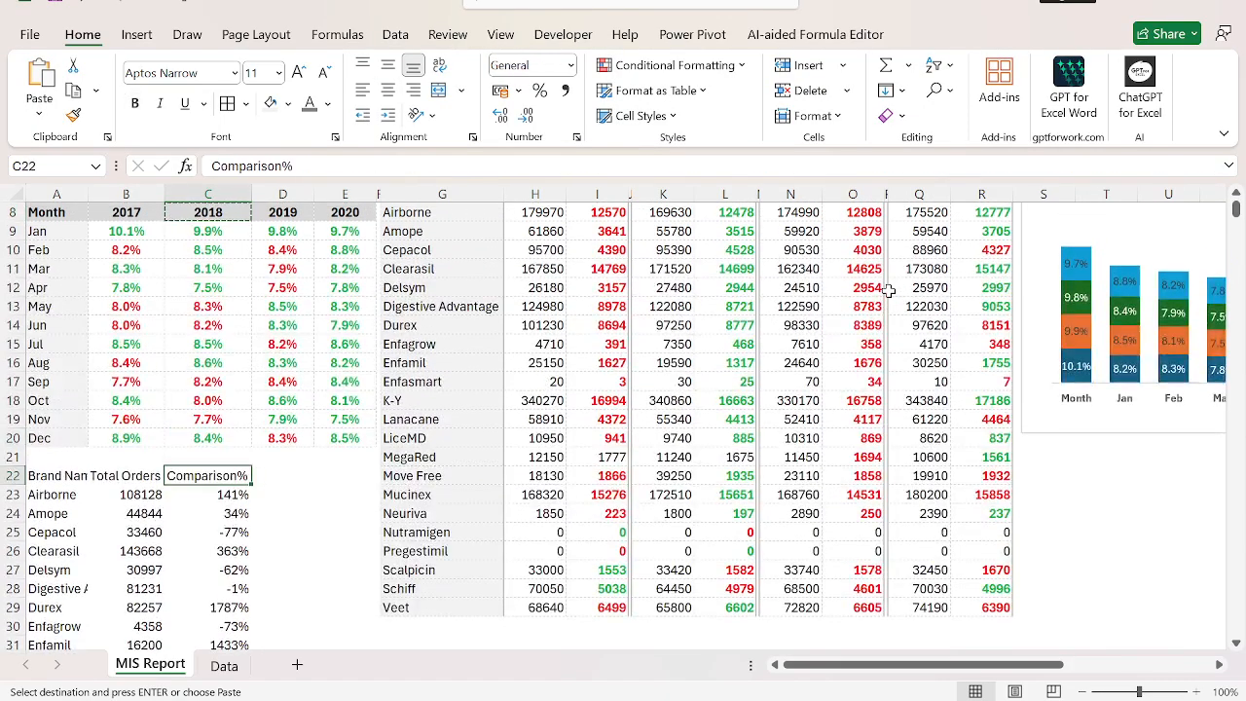
pyautogui.hotkey('ctrl', 'shift', 'Left')
pyautogui.hotkey('ctrl', 'alt', 'v')
pyautogui.press('t')
pyautogui.press('Return')
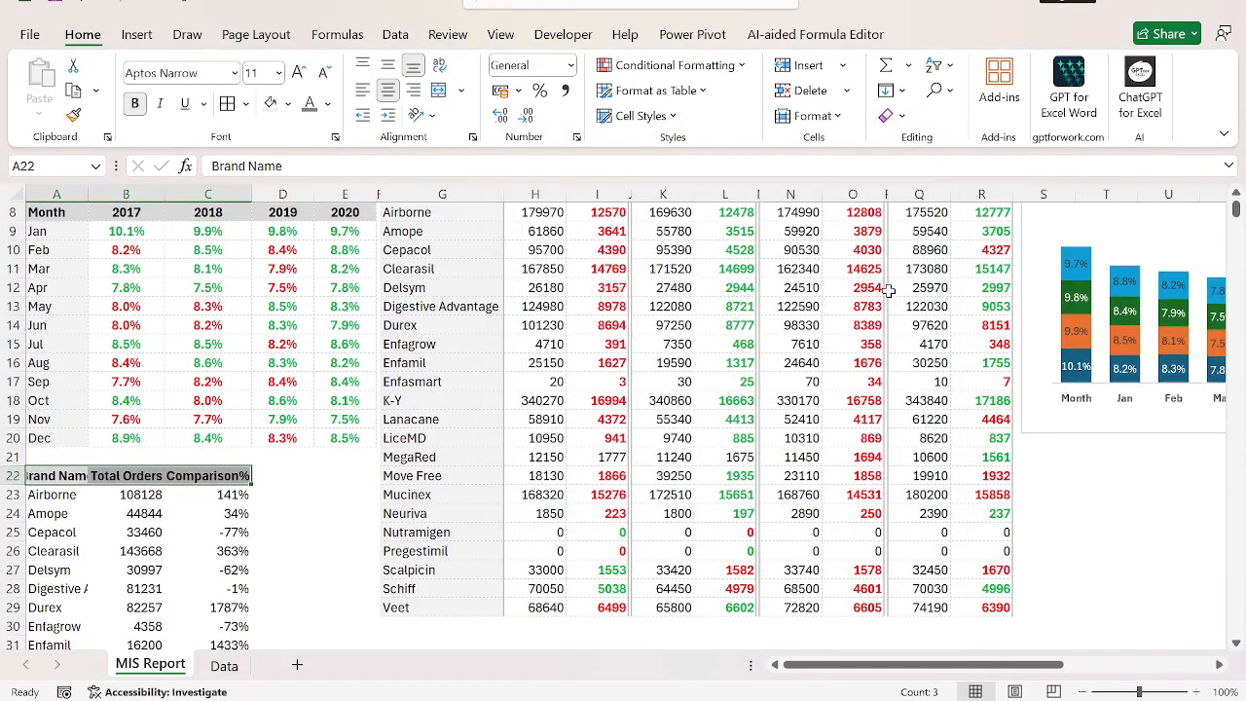
pyautogui.hotkey('ctrl', 'shift', 'Down')
pyautogui.press('Up')
pyautogui.press('Up')
pyautogui.press('Up')
pyautogui.press('Up')
pyautogui.press('Right')
pyautogui.hotkey('ctrl', 'c')
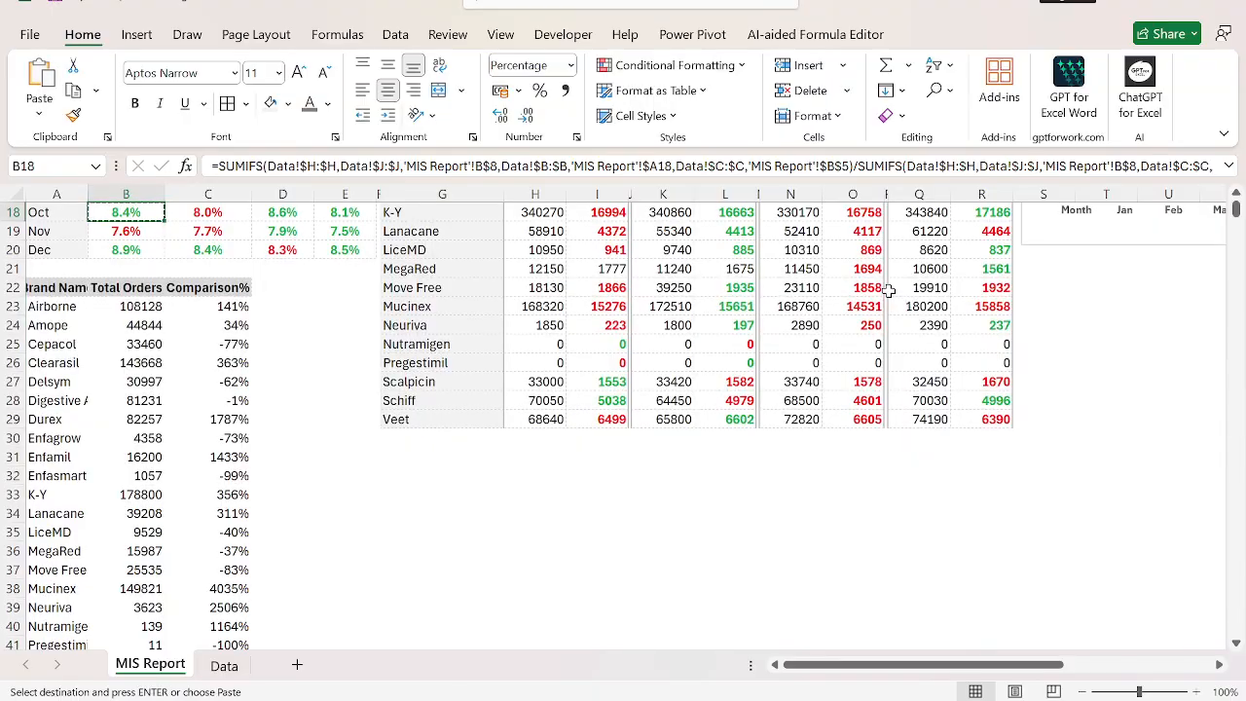
# Apply the formatting of the Nov month label in A19 to the brand names in A23:A44, pasting formats only.
pyautogui.press('Down')
pyautogui.press('Down')
pyautogui.press('Down')
pyautogui.press('Left')
pyautogui.press('Up')
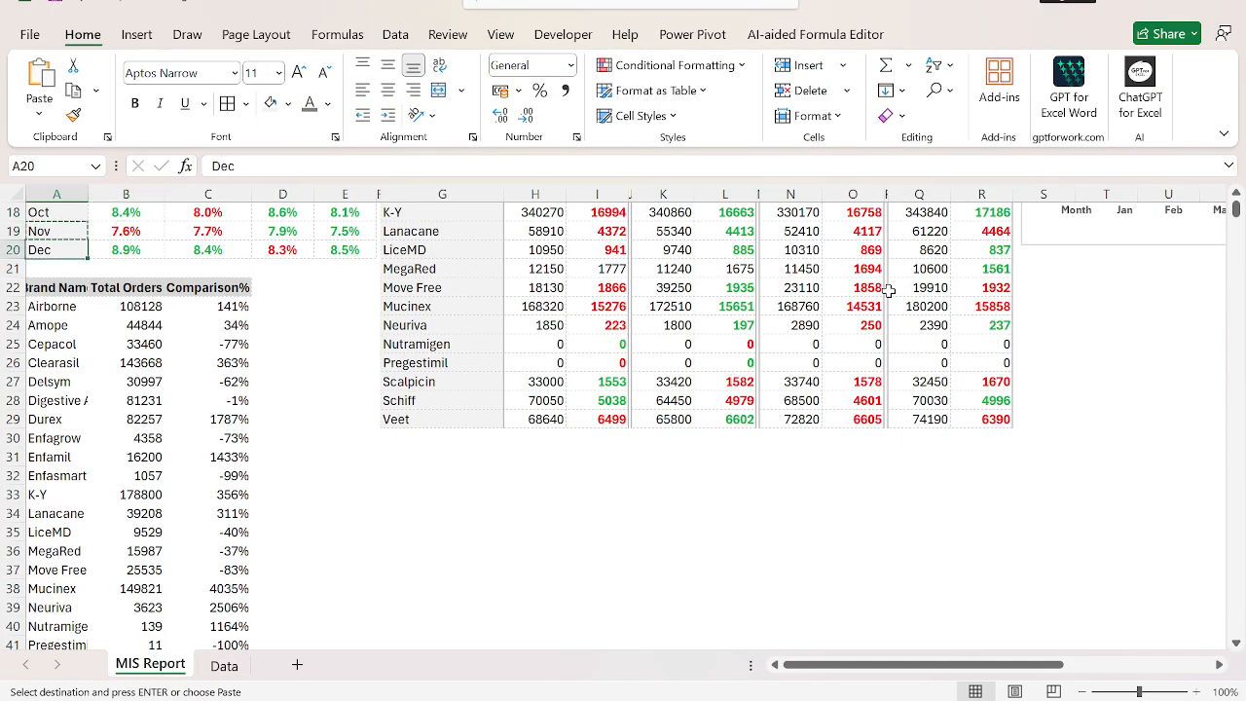
pyautogui.press('Down')
pyautogui.press('Down')
pyautogui.press('Down')
pyautogui.hotkey('ctrl', 'shift', 'Down')
pyautogui.hotkey('ctrl', 'alt', 'v')
pyautogui.press('t')
pyautogui.press('Return')
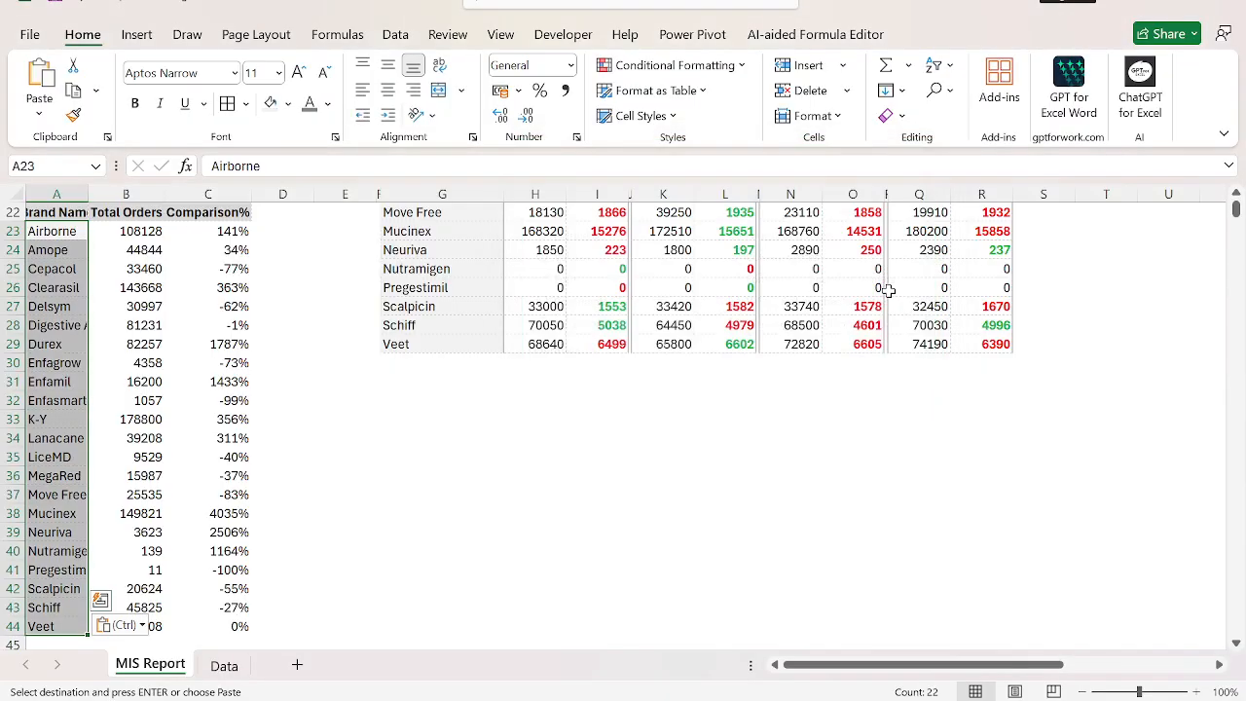
# Autofit column A from the Brand Name header cell A22.
pyautogui.press('Up')
pyautogui.press('o')
pyautogui.press('i')
pyautogui.press('Left')
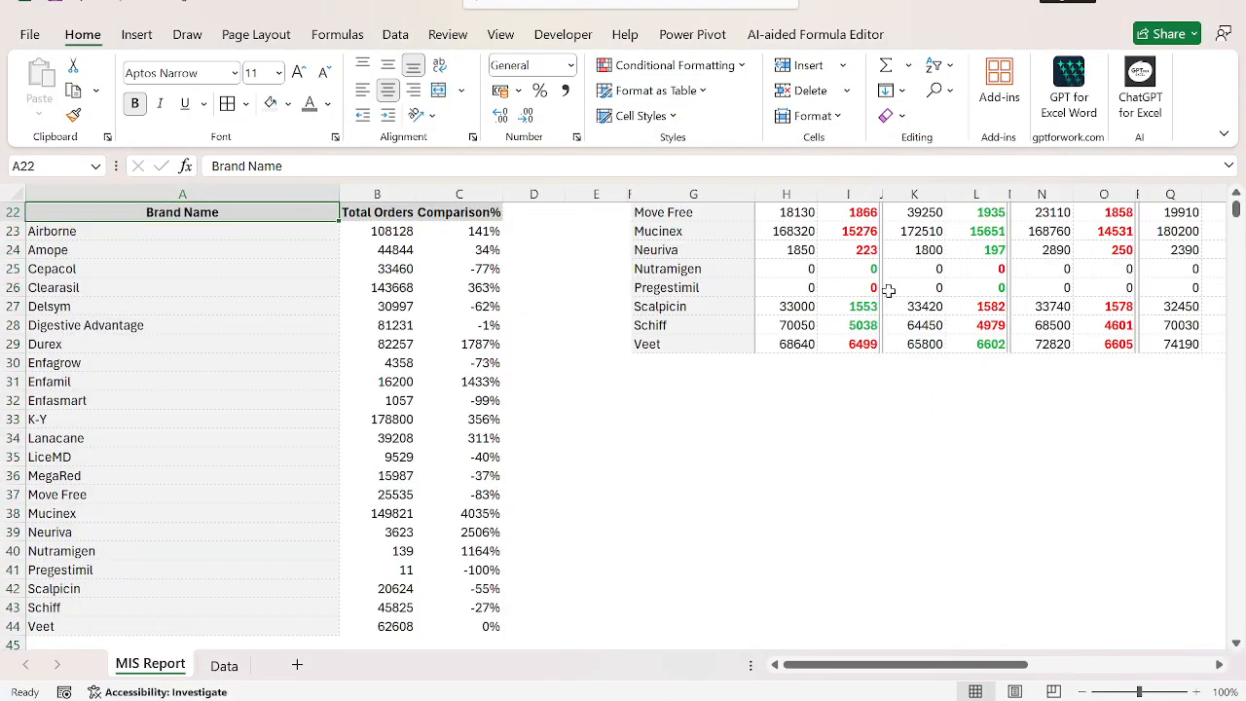
# Narrow column A so that it roughly fits the short month and brand labels.
pyautogui.hotkey('ctrl', 'Up')
pyautogui.hotkey('ctrl', 'Up')
pyautogui.hotkey('ctrl', 'Up')
pyautogui.press('Down')
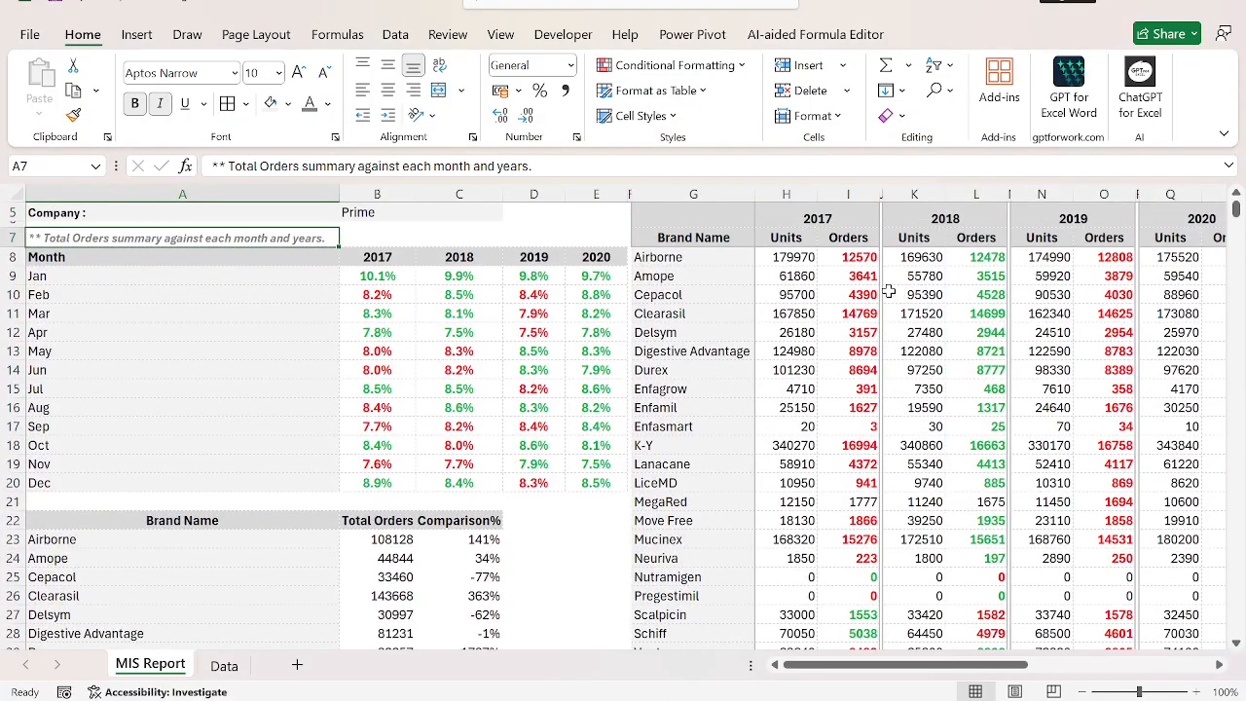
pyautogui.moveTo(337, 193); pyautogui.dragTo(134, 194)
# Apply the formatting of the Move Free 2017 Units cell H22 to the brand table values in B23:C44, pasting formats only.
pyautogui.click(206, 539)
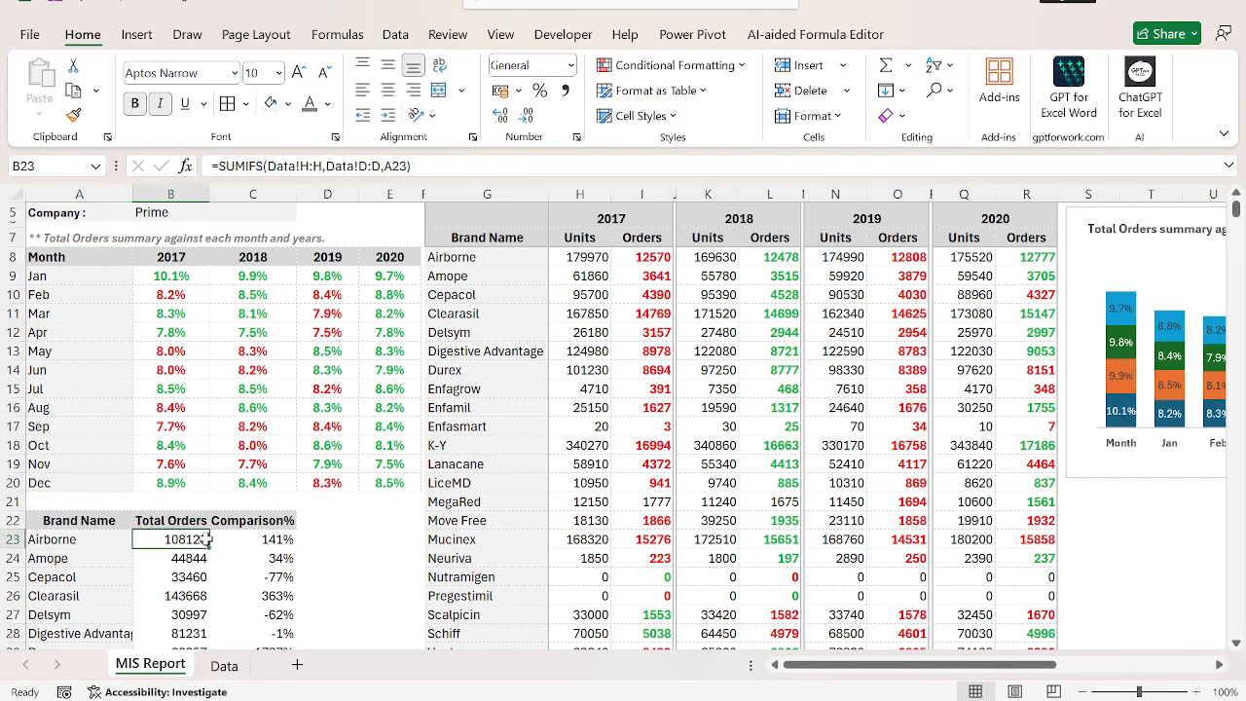
pyautogui.press('Up')
pyautogui.press('Right')
pyautogui.press('Right')
pyautogui.press('Right')
pyautogui.press('Right')
pyautogui.press('Right')
pyautogui.press('Right')
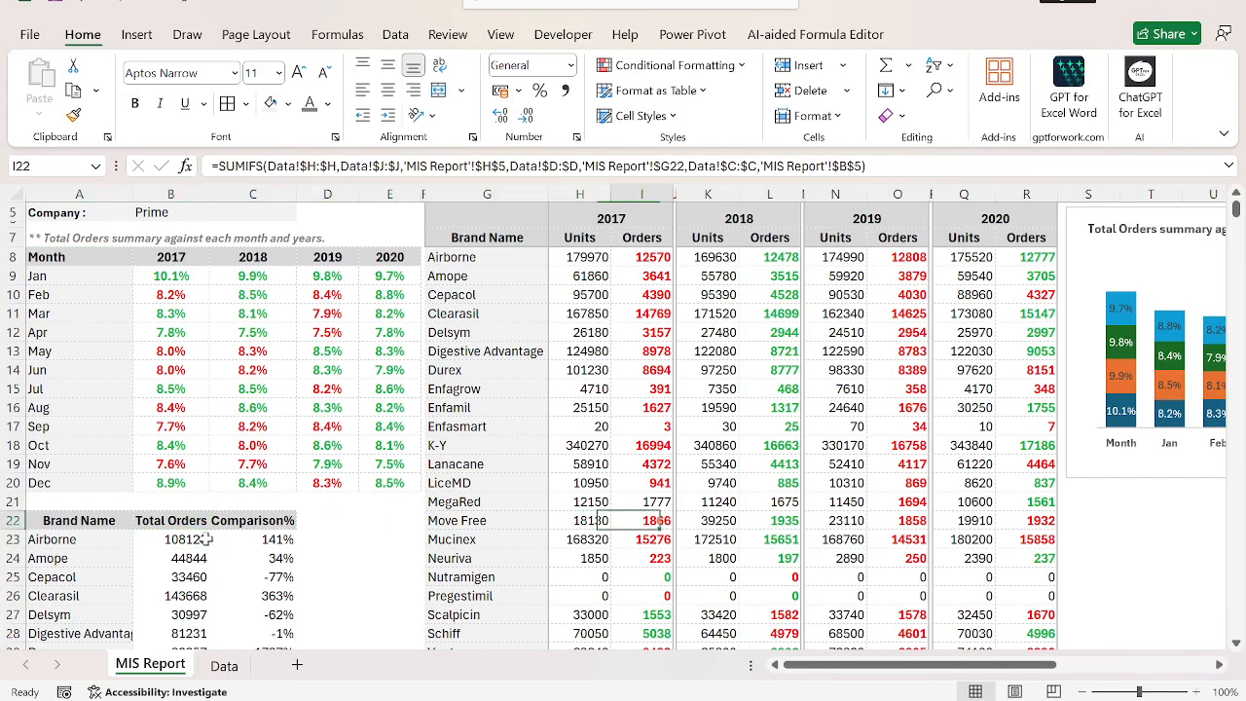
pyautogui.hotkey('ctrl', 'c')
pyautogui.press('Left')
pyautogui.press('Left')
pyautogui.press('Left')
pyautogui.press('Left')
pyautogui.press('Left')
pyautogui.press('Left')
pyautogui.press('Down')
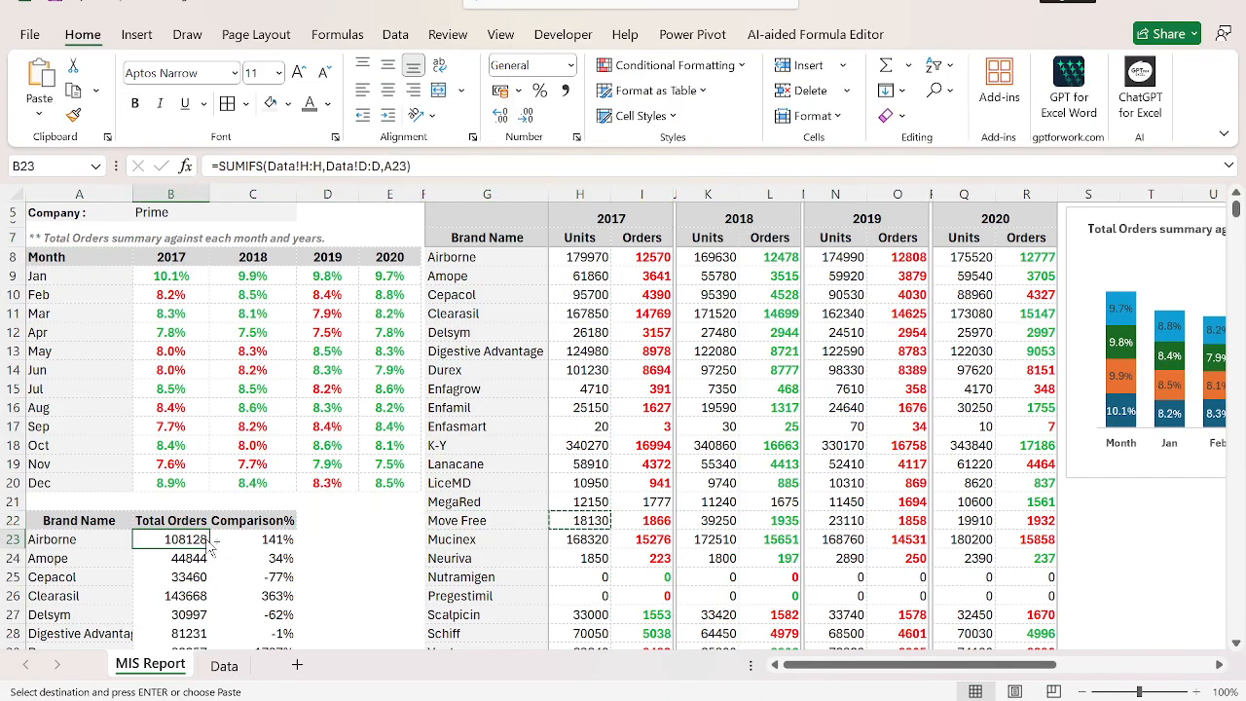
pyautogui.hotkey('ctrl', 'shift', 'Down')
pyautogui.hotkey('shift', 'Right')
pyautogui.hotkey('ctrl', 'alt', 'v')
pyautogui.press('t')
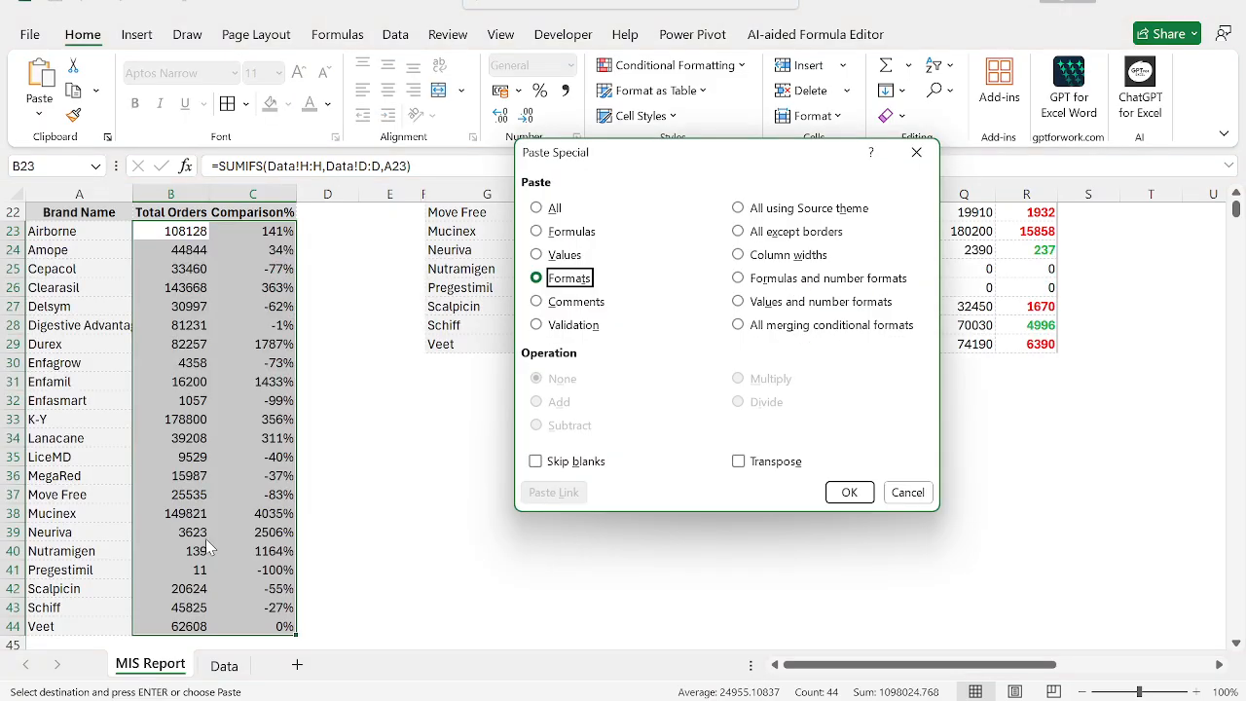
pyautogui.press('Return')
# Format the Comparison% values in C23:C44 as percentages without decimals.
pyautogui.press('Right')
pyautogui.hotkey('ctrl', 'shift', 'Down')
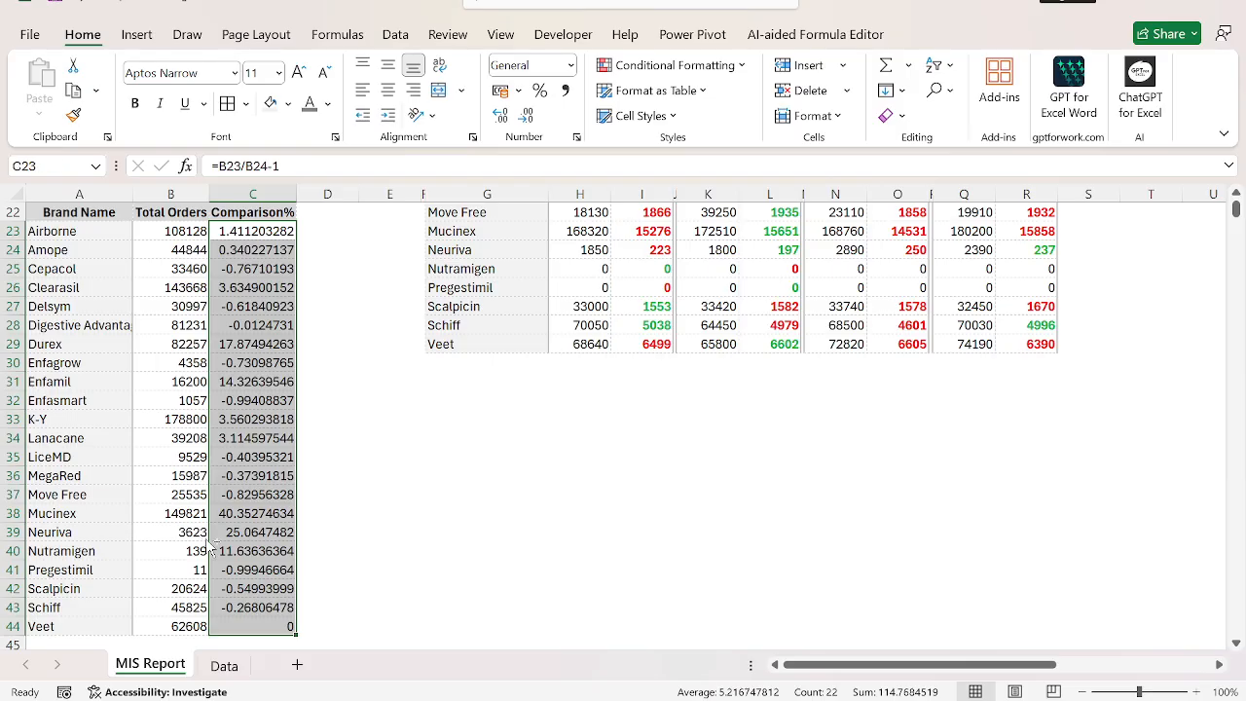
pyautogui.hotkey('ctrl', 'shift', '5')
# Left-align the Brand Name header in A22.
pyautogui.press('Up')
pyautogui.press('Up')
pyautogui.press('Up')
pyautogui.press('Left')
pyautogui.press('Down')
pyautogui.press('Down')
pyautogui.press('Left')
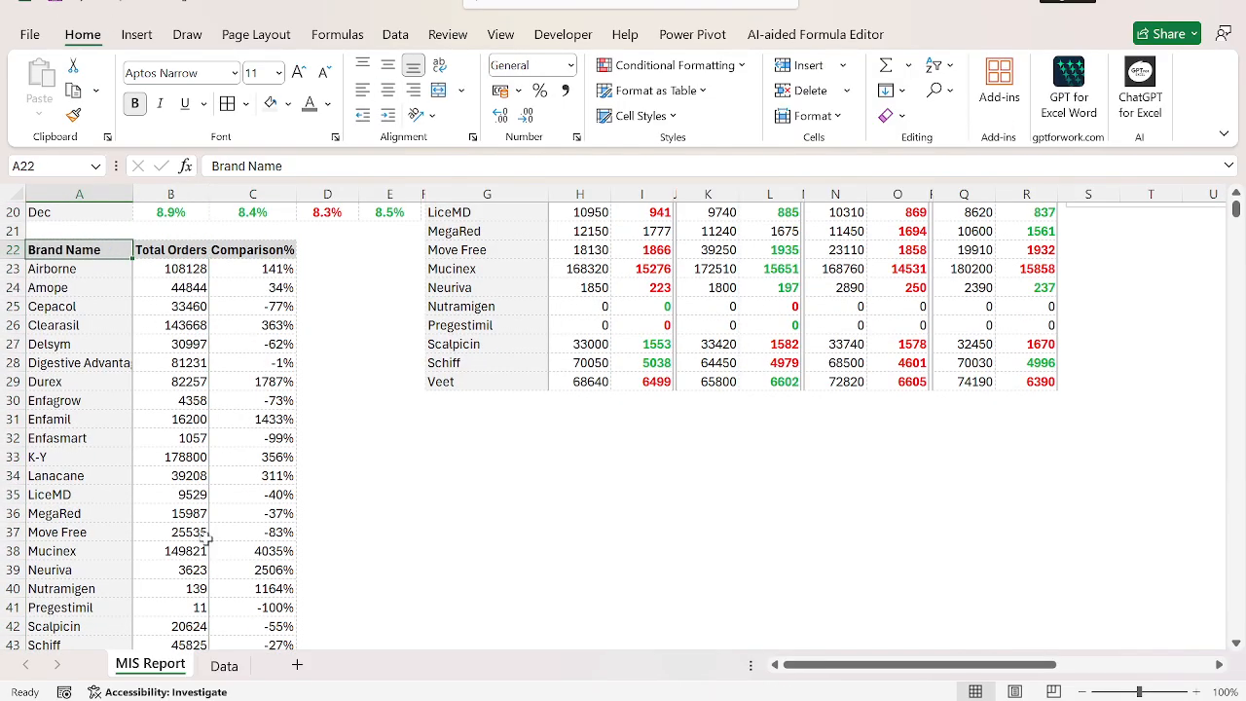
# Move the whole brand table, starting at A22, down one row to A23.
pyautogui.hotkey('shift', 'Right')
pyautogui.hotkey('shift', 'Right')
pyautogui.hotkey('ctrl', 'shift', 'Down')
pyautogui.hotkey('ctrl', 'x')
pyautogui.press('Down')
pyautogui.press('Return')
# Enter the note "** Compairson on orders across all the brands." in A22 above the brand table.
pyautogui.press('Up')
pyautogui.write('**')
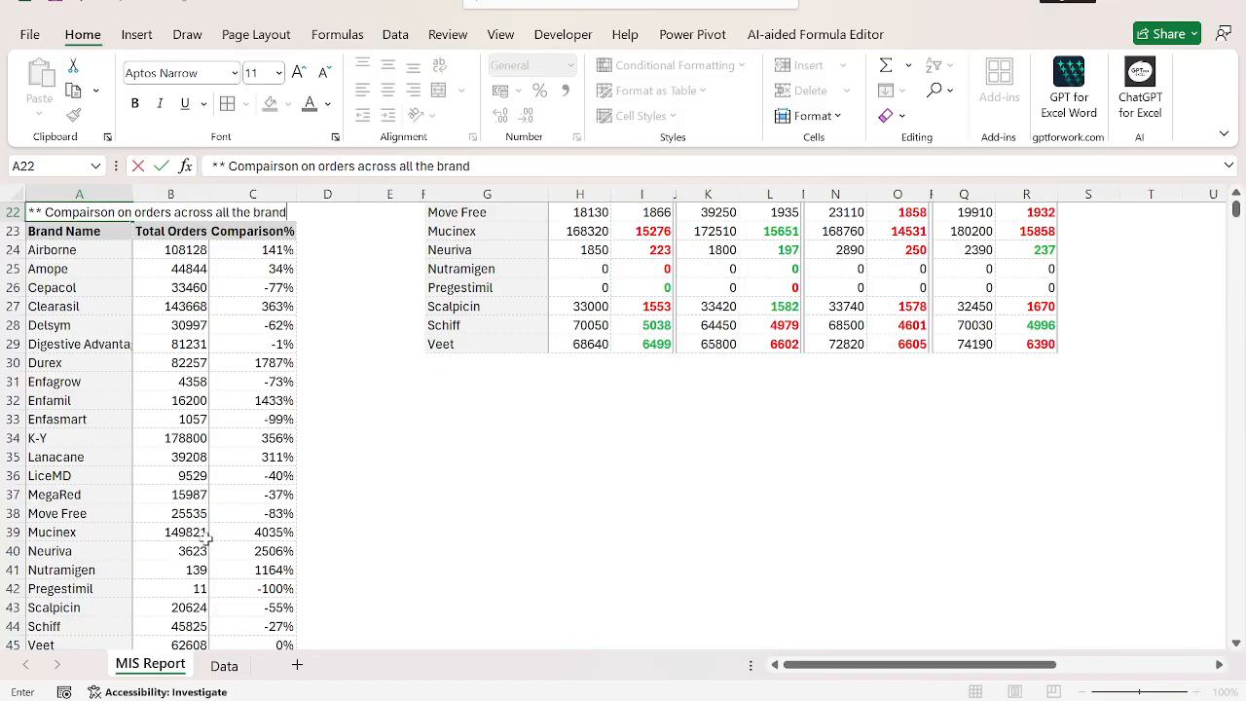
pyautogui.press('Return')
# Format the note in A22 as italic, bold, size 10 and gray.
pyautogui.press('Up')
pyautogui.hotkey('ctrl', 'i')
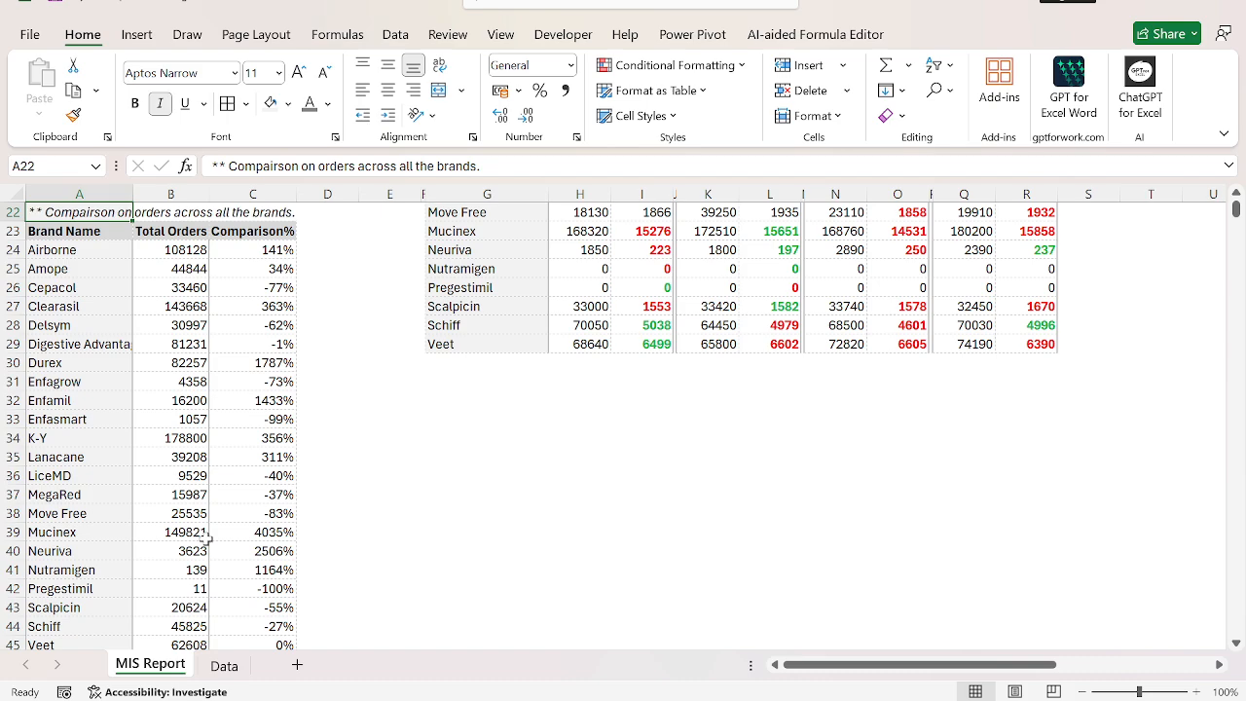
pyautogui.click(324, 72)
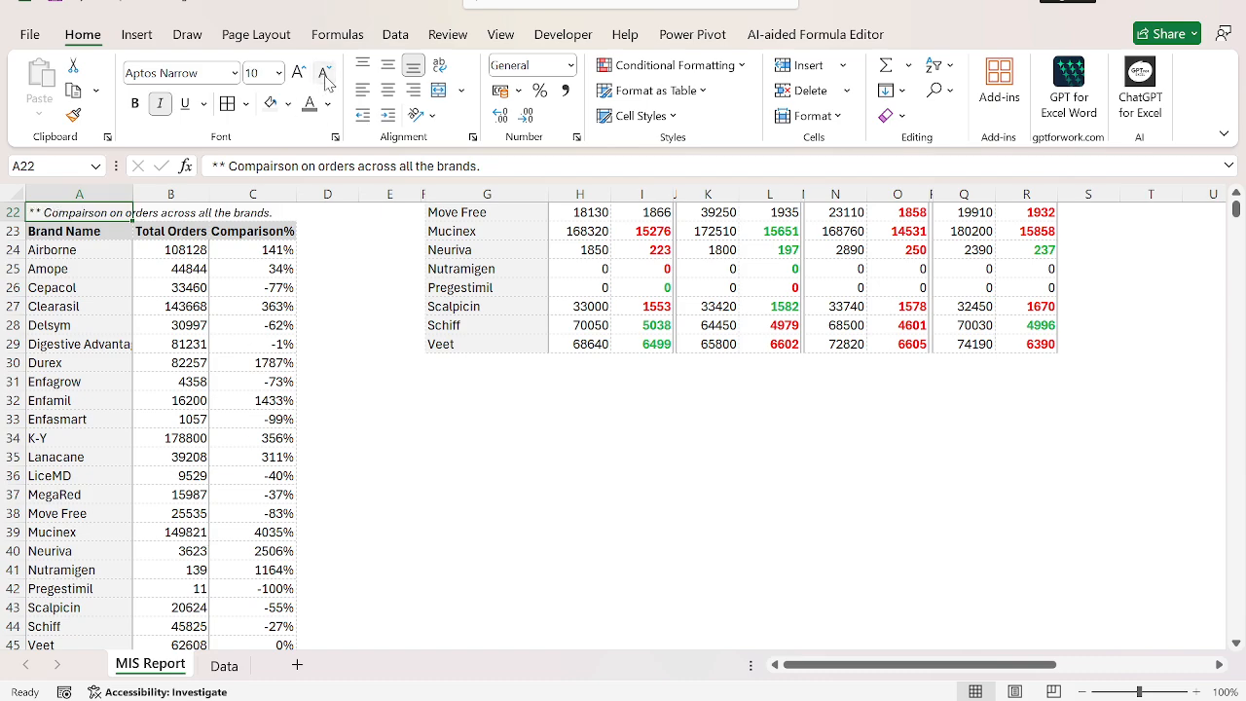
pyautogui.hotkey('ctrl', 'b')
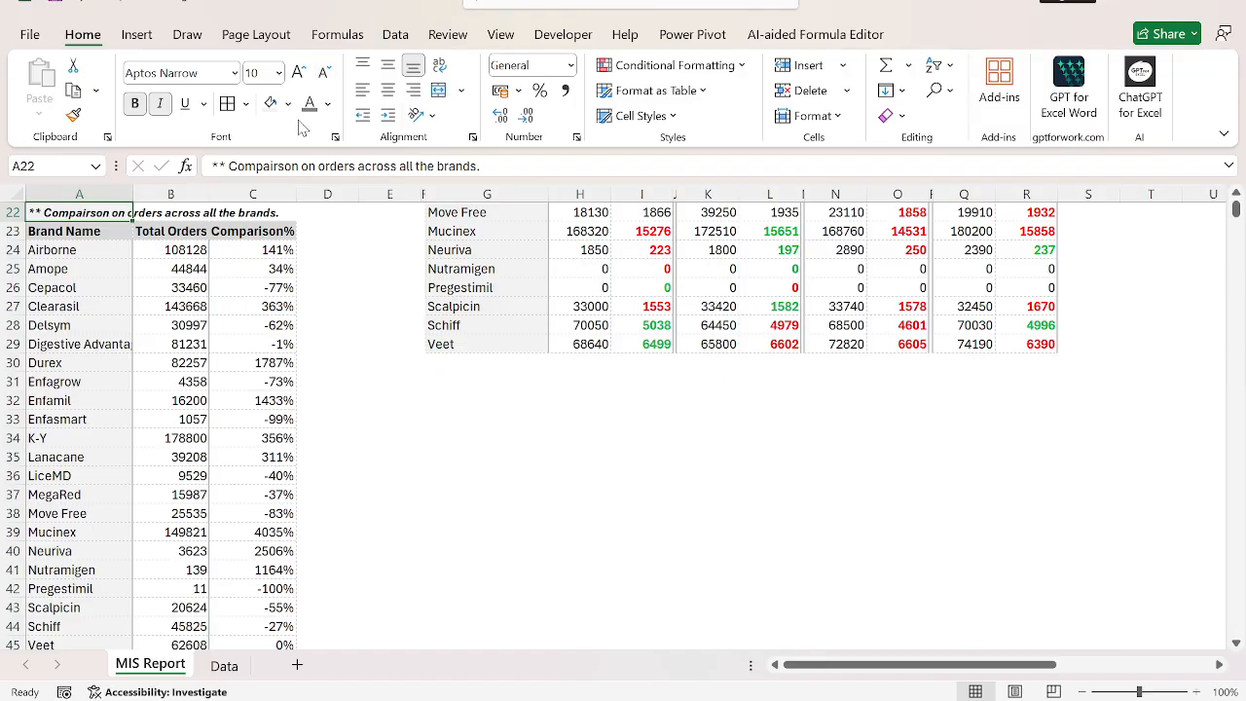
pyautogui.click(305, 116)
# Move the Comparison% column from C23:C45 to D23:D45 and copy it into E23:E45.
pyautogui.scroll(7, 417, 343)
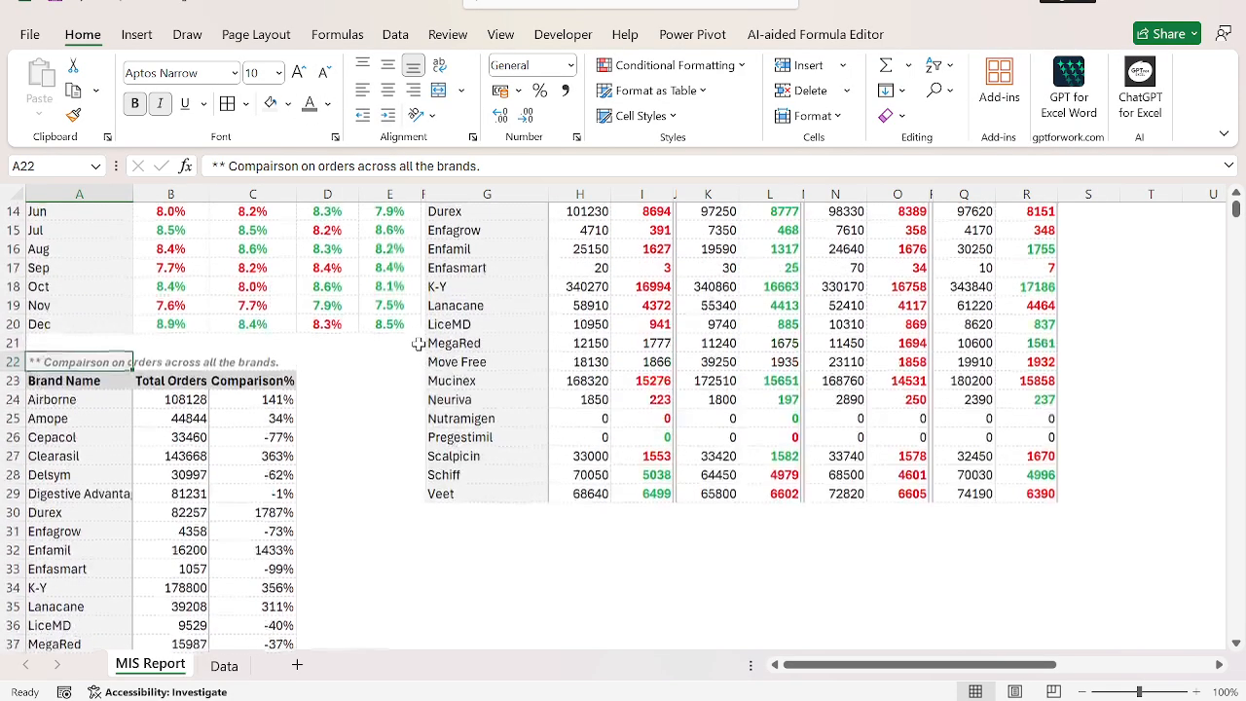
pyautogui.scroll(-2, 418, 343)
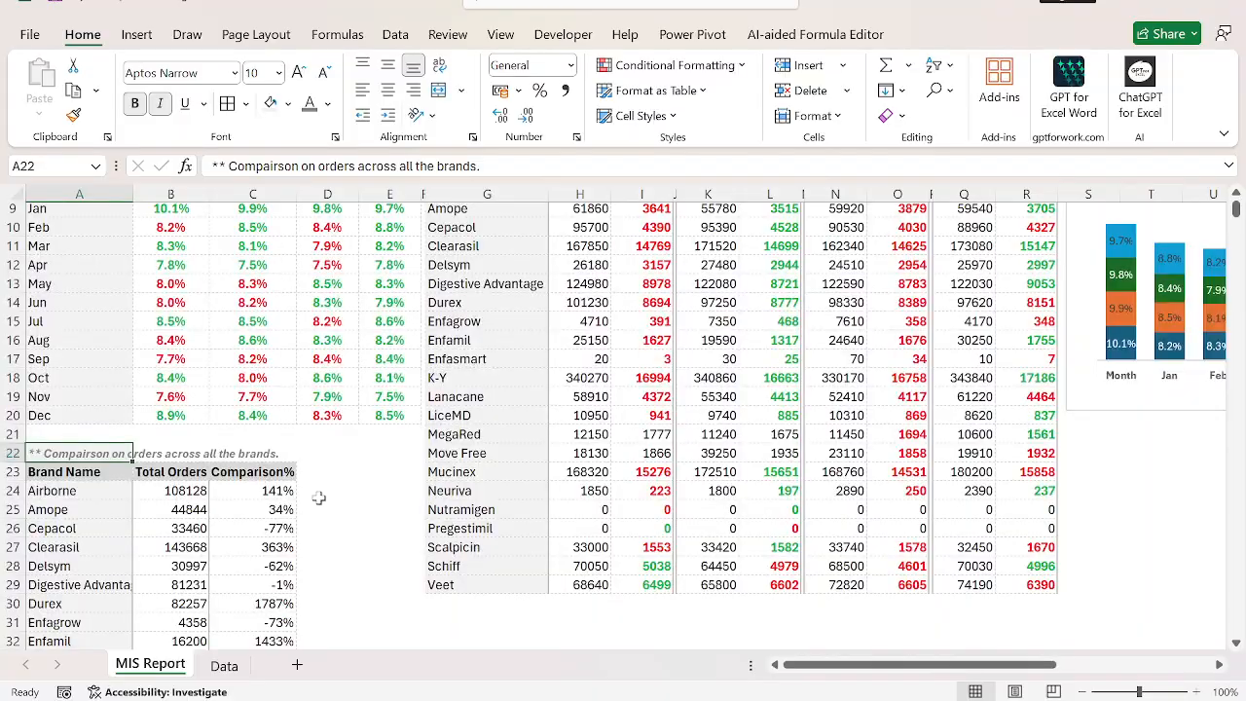
pyautogui.press('Down')
pyautogui.press('Down')
pyautogui.press('Right')
pyautogui.press('Right')
pyautogui.hotkey('ctrl', 'shift', 'Down')
pyautogui.press('Up')
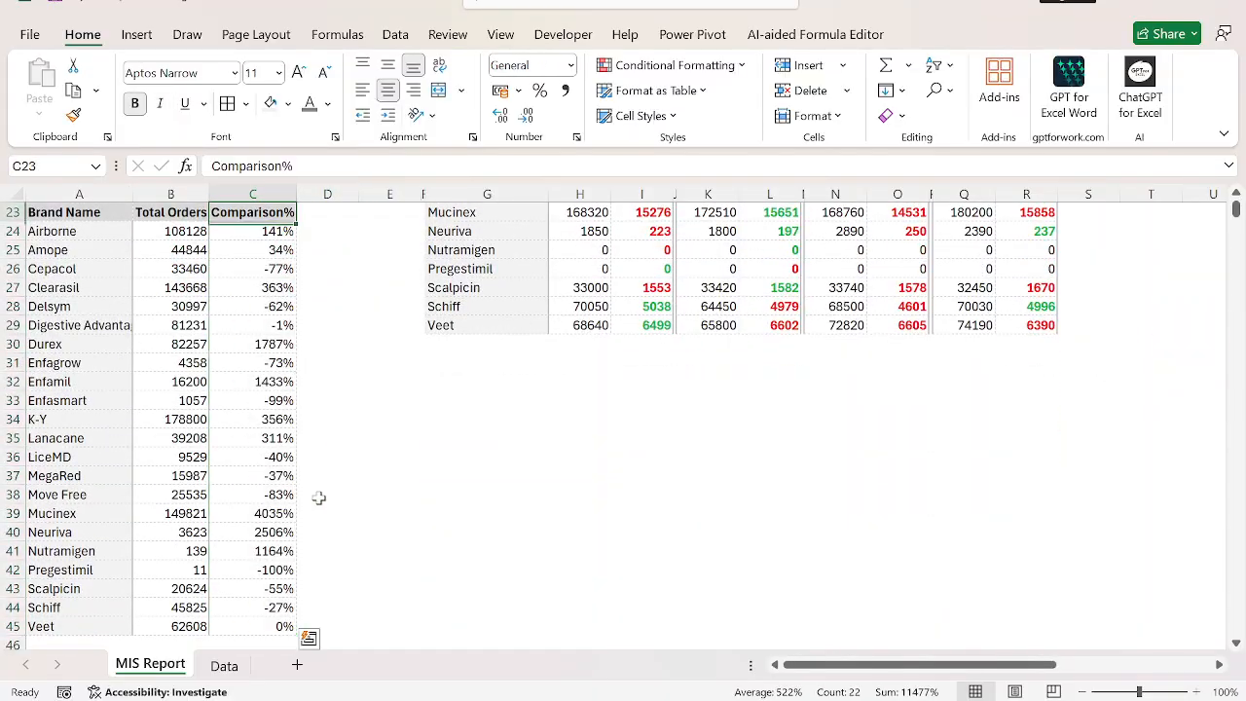
pyautogui.hotkey('ctrl', 'shift', 'Down')
pyautogui.hotkey('ctrl', 'c')
pyautogui.press('Right')
pyautogui.hotkey('ctrl', 'v')
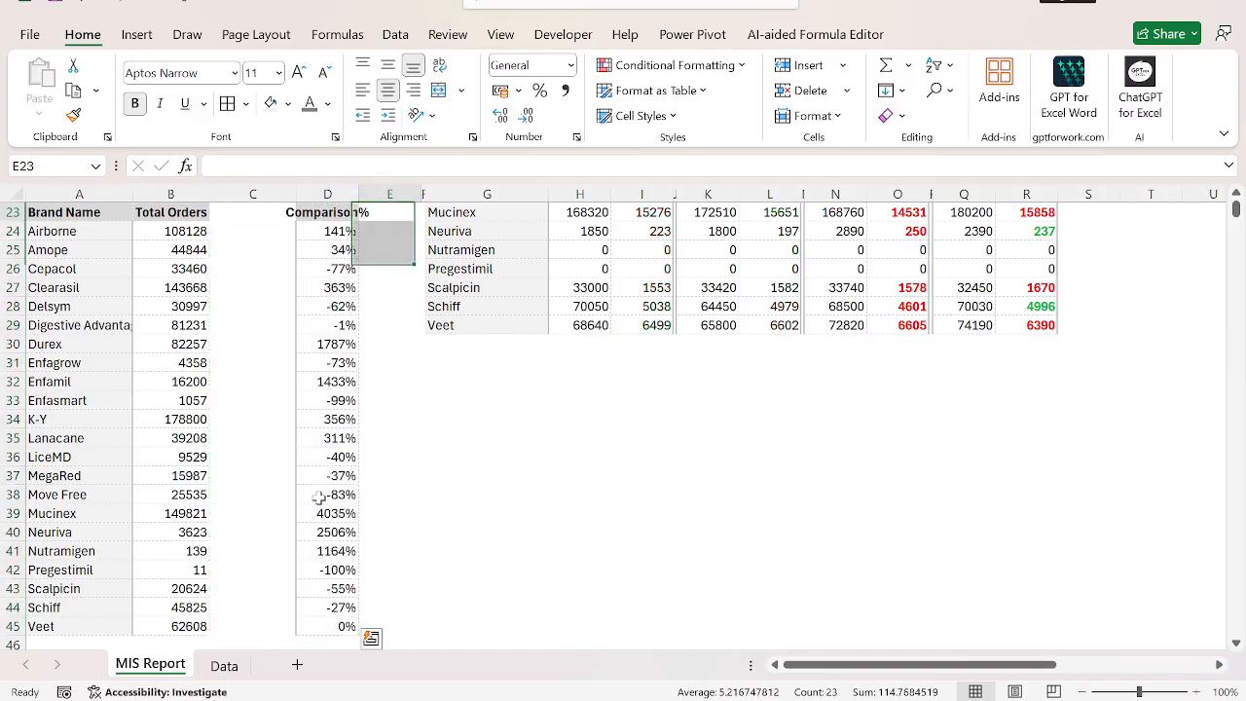
pyautogui.press('Right')
pyautogui.hotkey('ctrl', 'v')
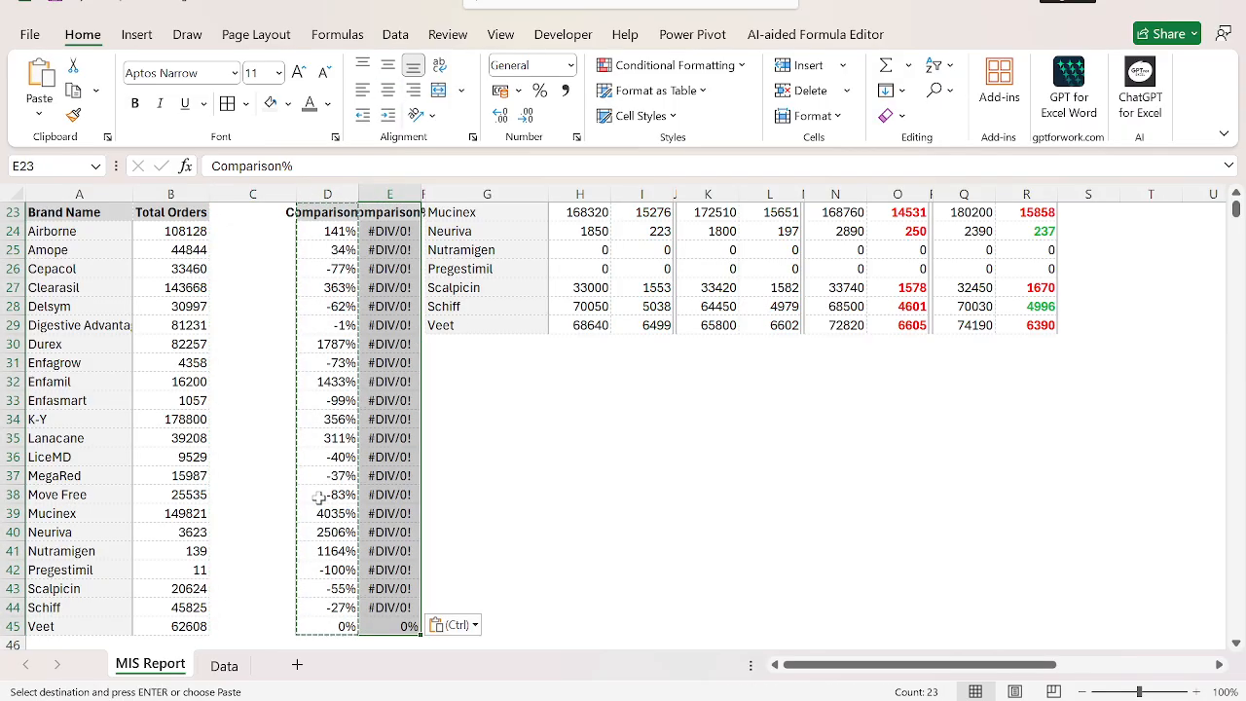
# Enter the header "Total Units" in the empty cell C23.
pyautogui.scroll(1, 318, 496)
pyautogui.press('Left')
pyautogui.press('Left')
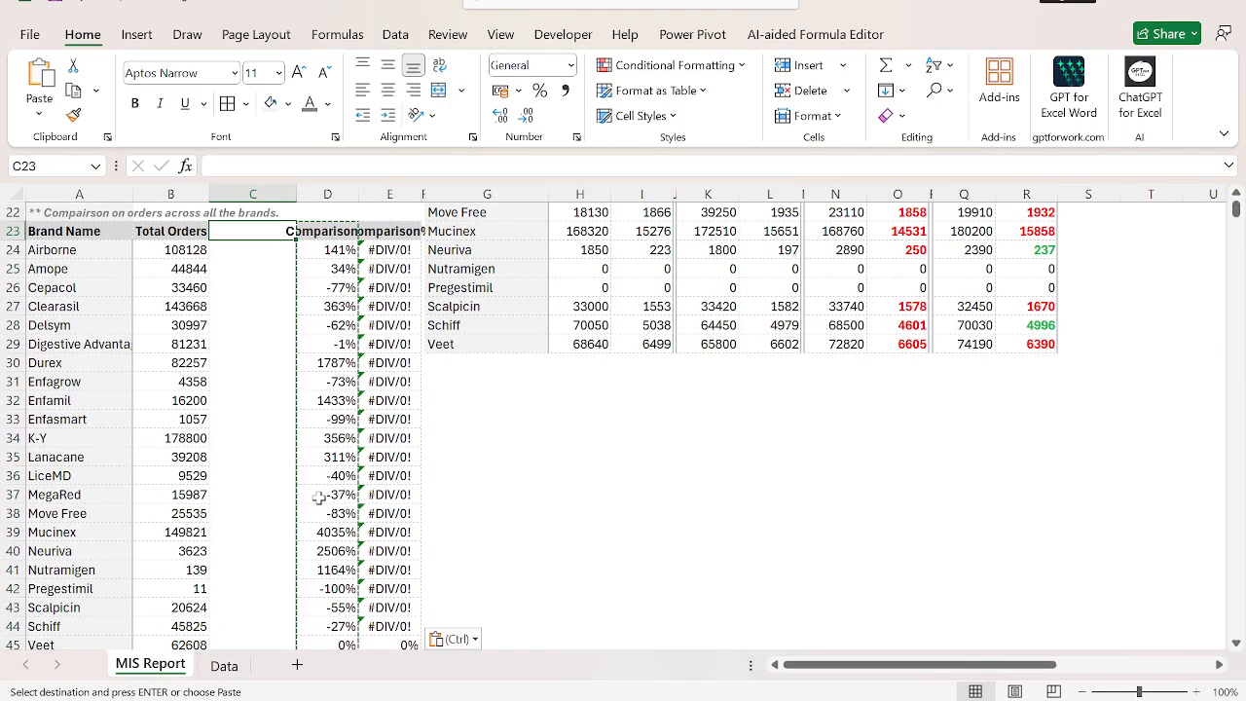
pyautogui.write('Total Units')
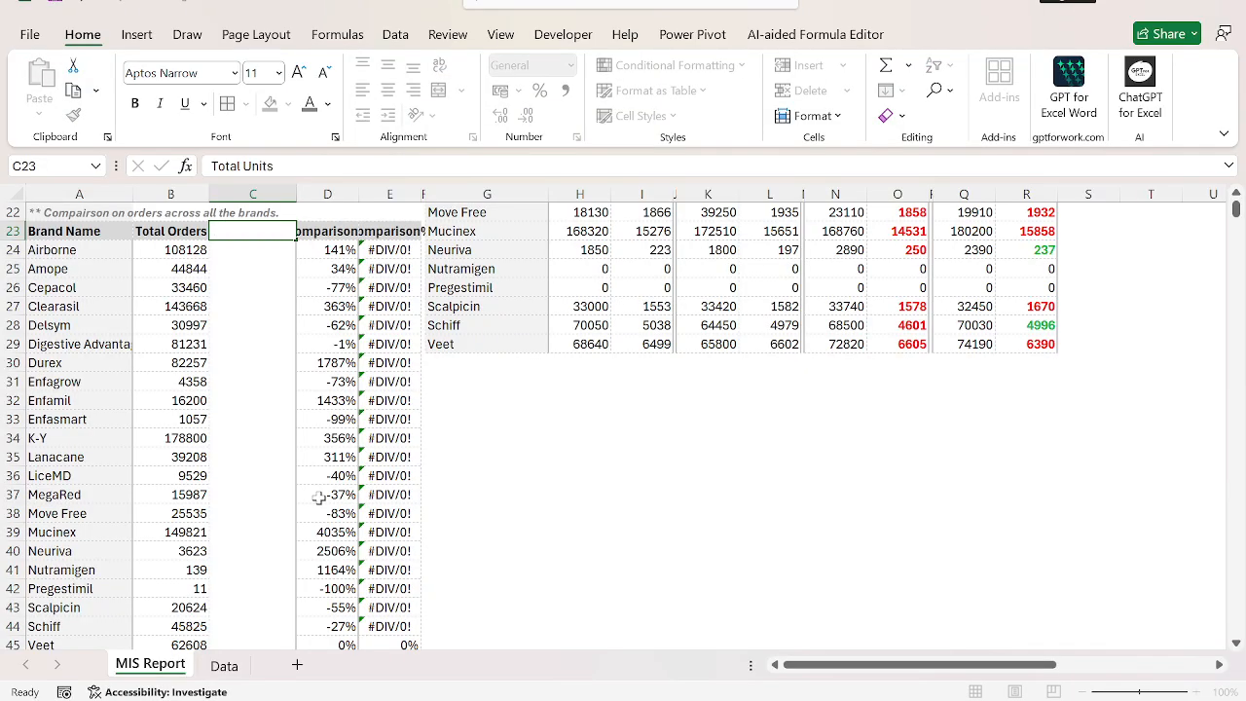
# Copy the Total Orders column B23:B45 into C23:C45.
pyautogui.press('Left')
pyautogui.hotkey('ctrl', 'shift', 'Down')
pyautogui.hotkey('ctrl', 'c')
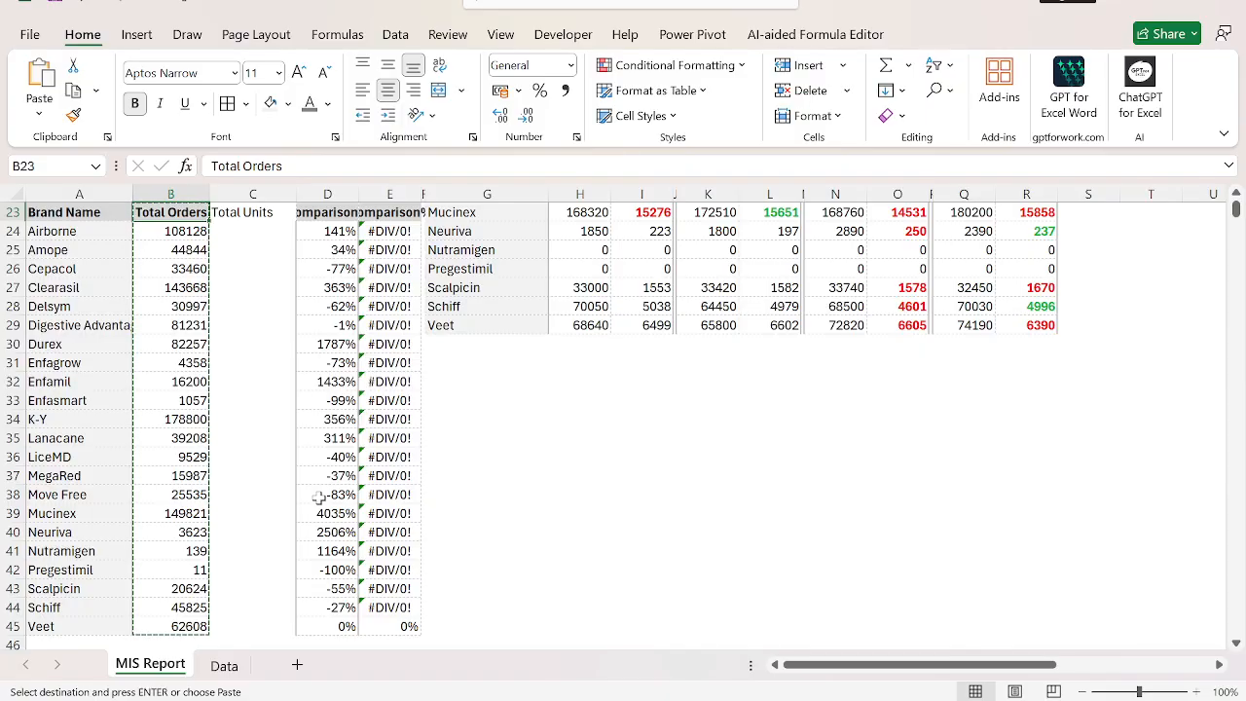
pyautogui.press('Right')
pyautogui.hotkey('ctrl', 'shift', 'Down')
pyautogui.hotkey('ctrl', 'v')
pyautogui.press('Down')
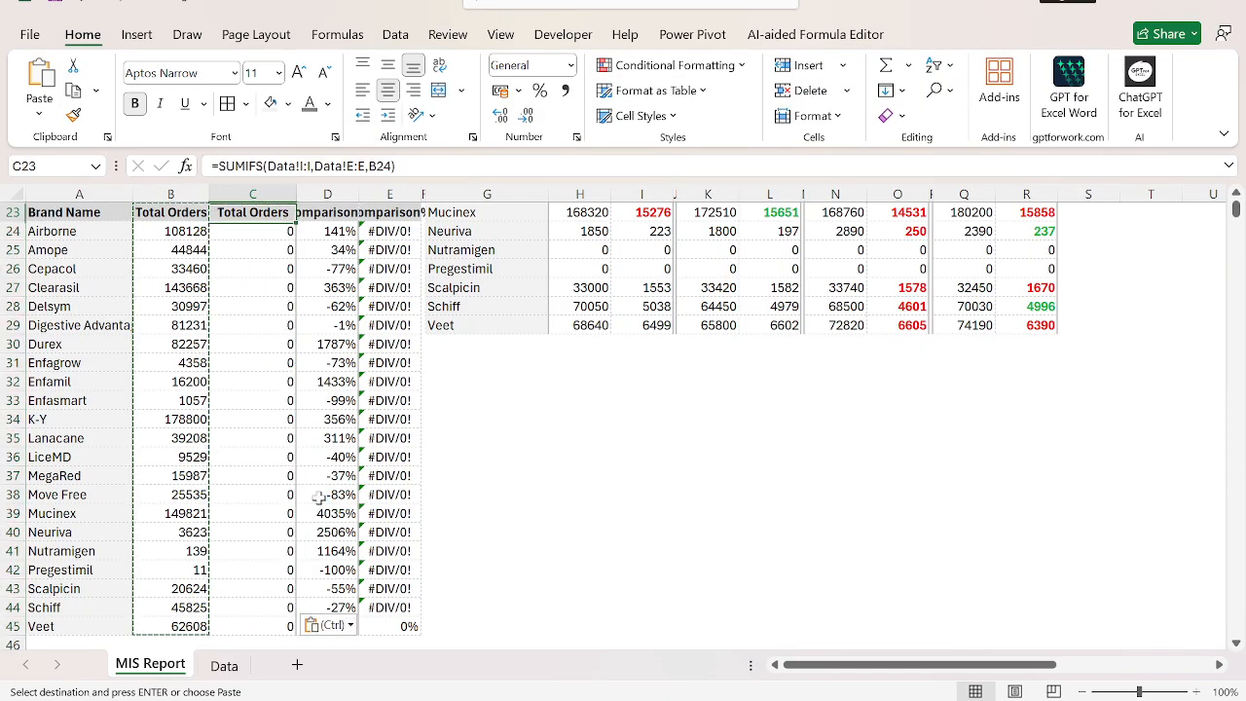
# Replace the copied header in C23 with "Total Units".
pyautogui.press('Up')
pyautogui.write('Total Un')
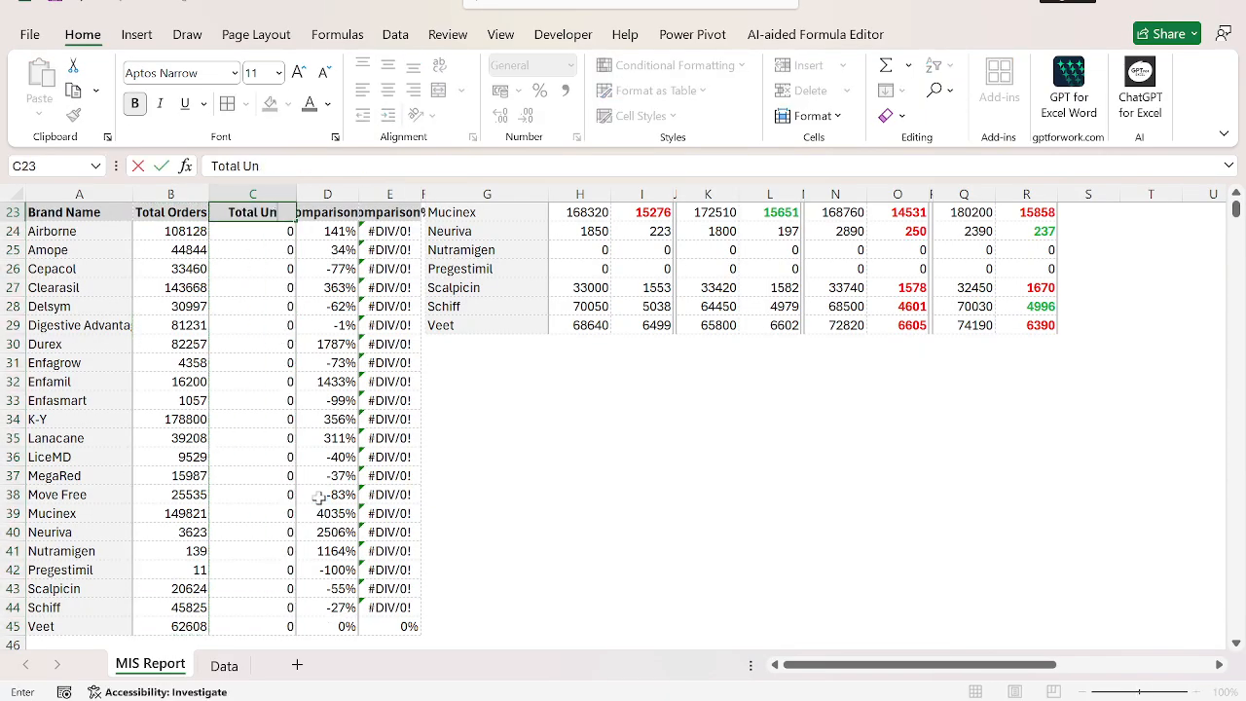
pyautogui.write('its')
# Extend the SUMIFS formula in B24 with the Company column Data!$C:$C as a second criteria range.
pyautogui.press('Left')
pyautogui.press('Down')
pyautogui.press('F2')
pyautogui.press('Return')
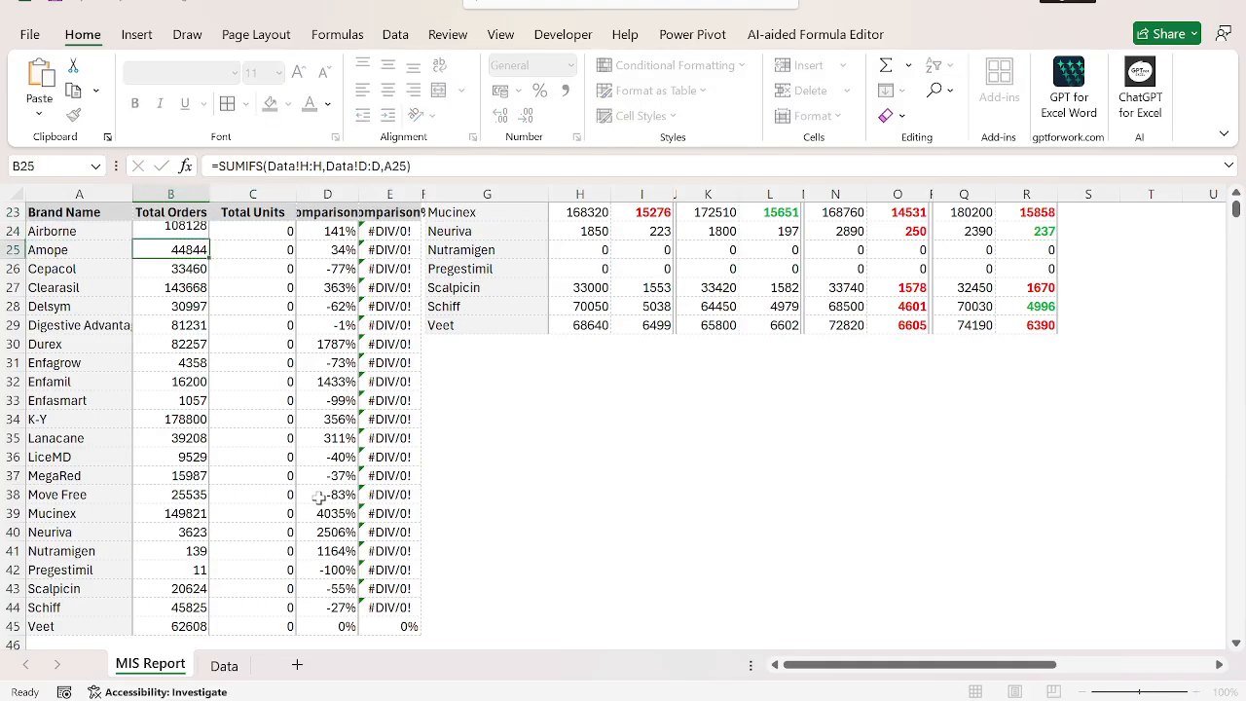
pyautogui.press('Up')
pyautogui.press('F2')
pyautogui.press('BackSpace')
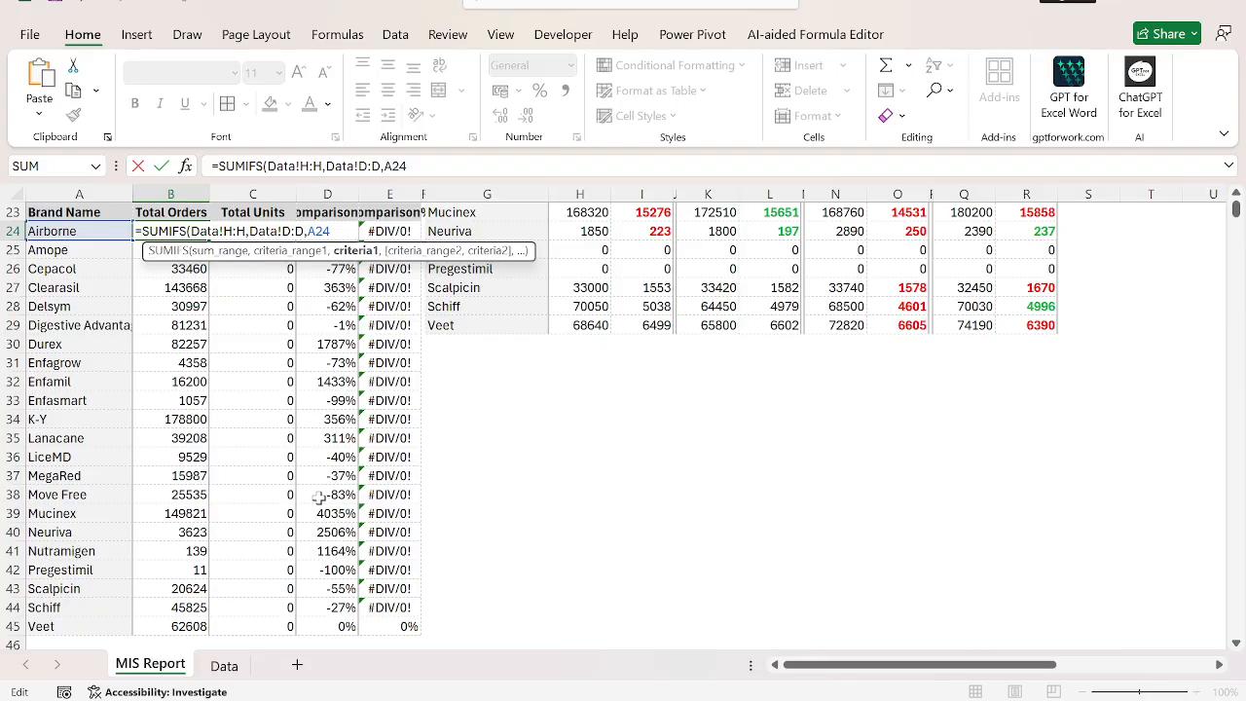
pyautogui.write(',')
pyautogui.hotkey('ctrl', 'pagedown')
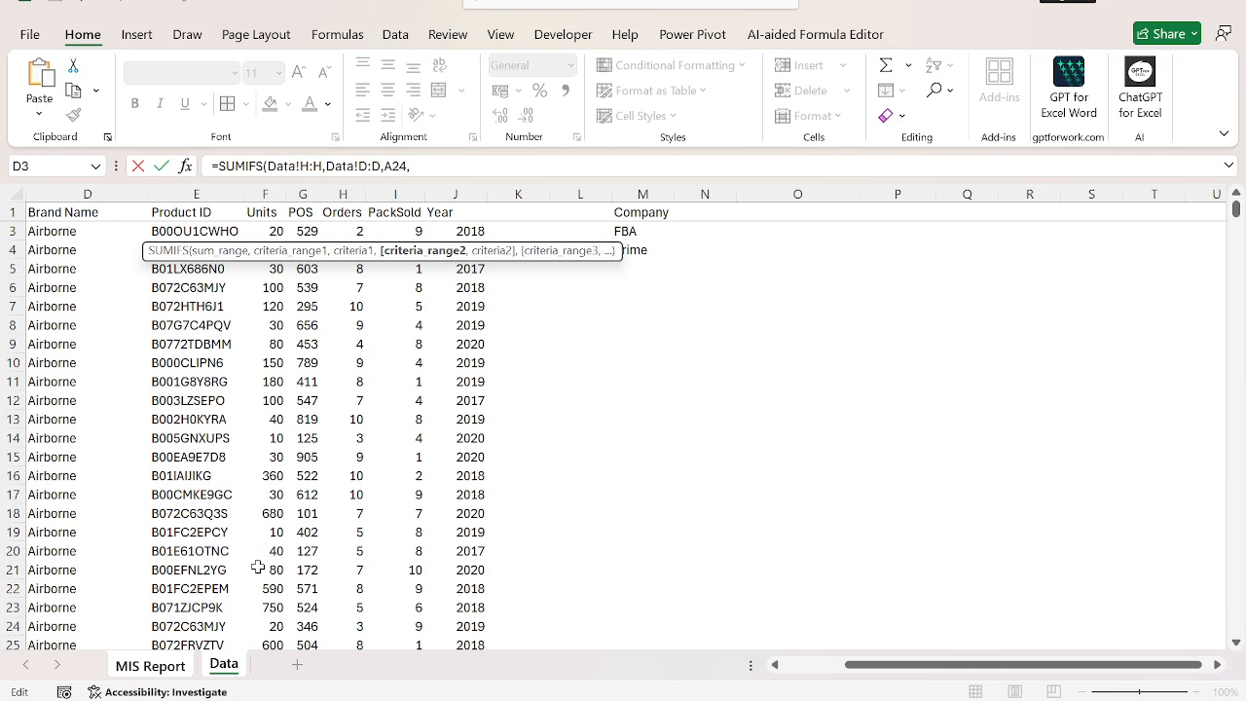
pyautogui.click(70, 417)
pyautogui.hotkey('ctrl', 'Home')
pyautogui.press('Right')
pyautogui.press('Right')
pyautogui.hotkey('ctrl', 'space')
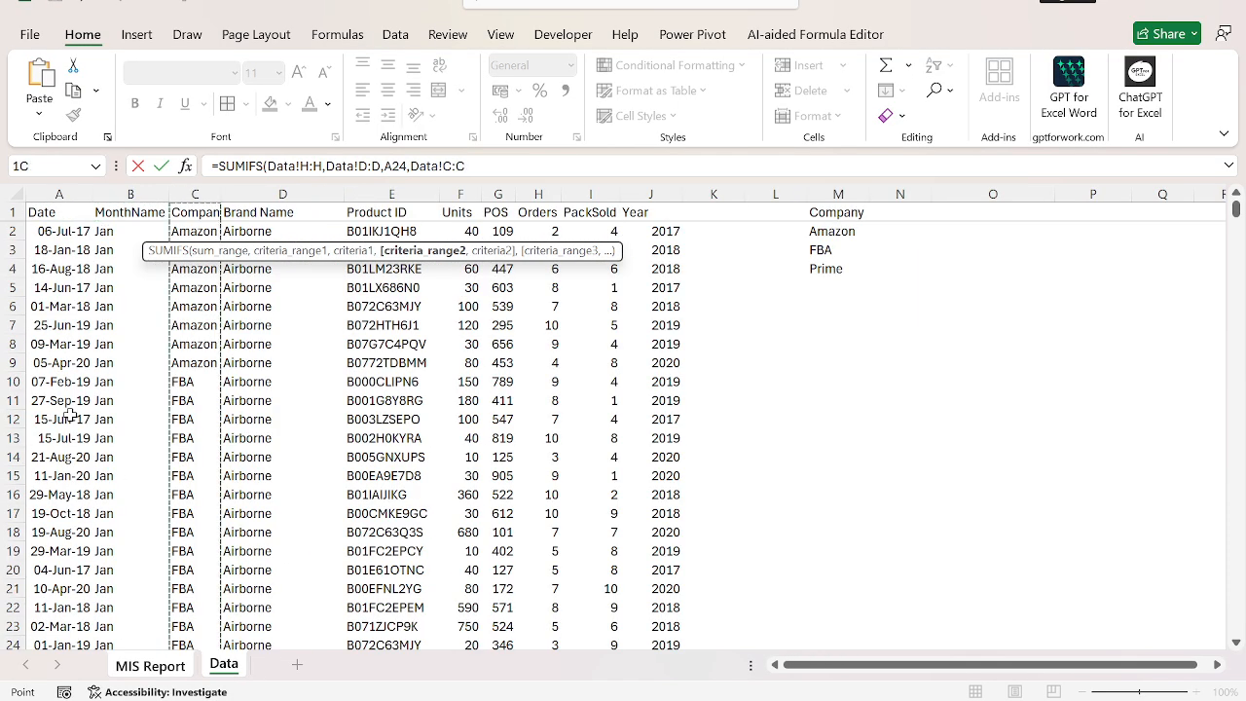
pyautogui.press('F4')
pyautogui.write(',')
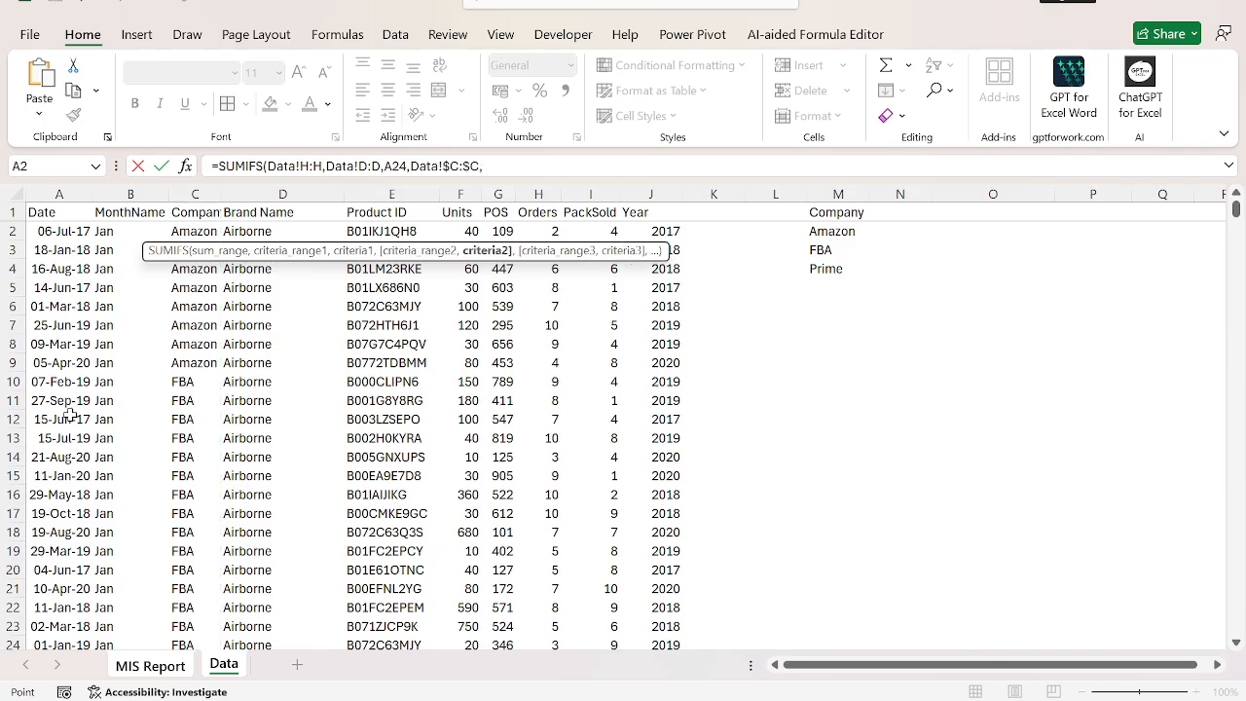
# Complete the B24 formula with the selected company cell 'MIS Report'!$B$5 as the second criterion.
pyautogui.hotkey('ctrl', 'pageup')
pyautogui.scroll(7, 102, 441)
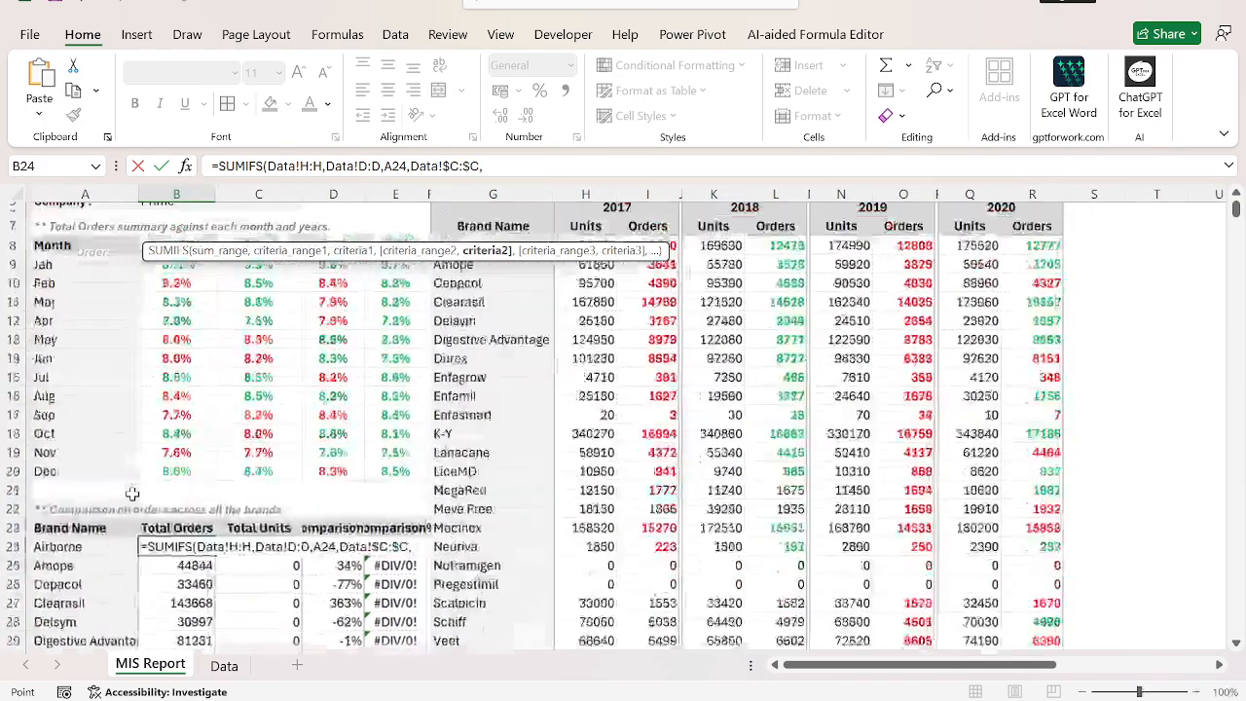
pyautogui.click(175, 277)
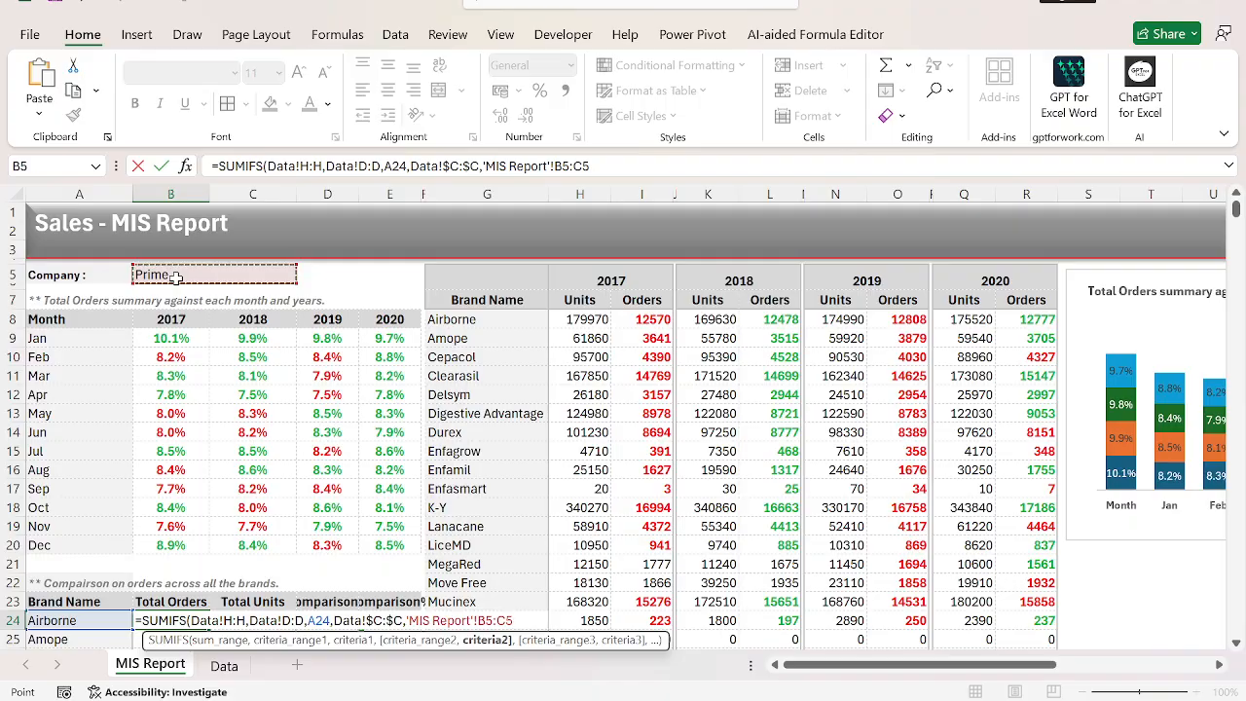
pyautogui.press('BackSpace')
pyautogui.press('BackSpace')
pyautogui.press('BackSpace')
pyautogui.press('F4')
pyautogui.press('Return')
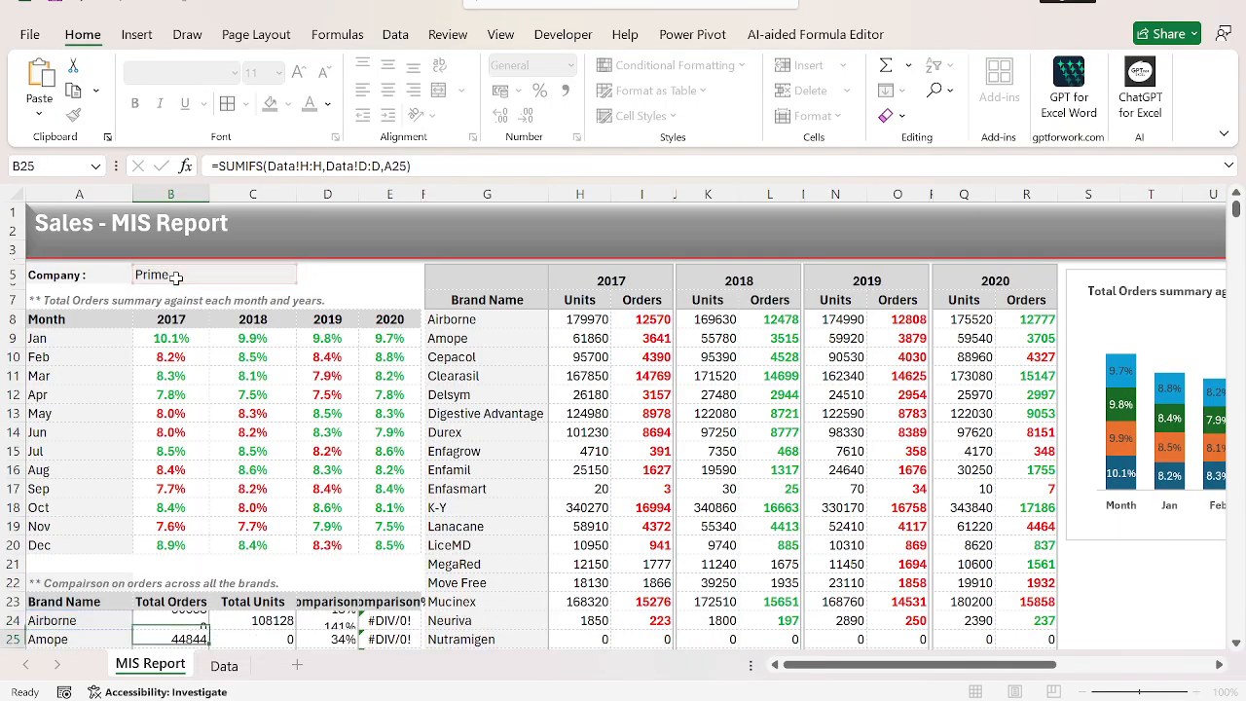
# Fill the updated Total Orders formula from B24 down to B45.
pyautogui.press('Up')
pyautogui.hotkey('ctrl', 'shift', 'Down')
pyautogui.hotkey('ctrl', 'd')
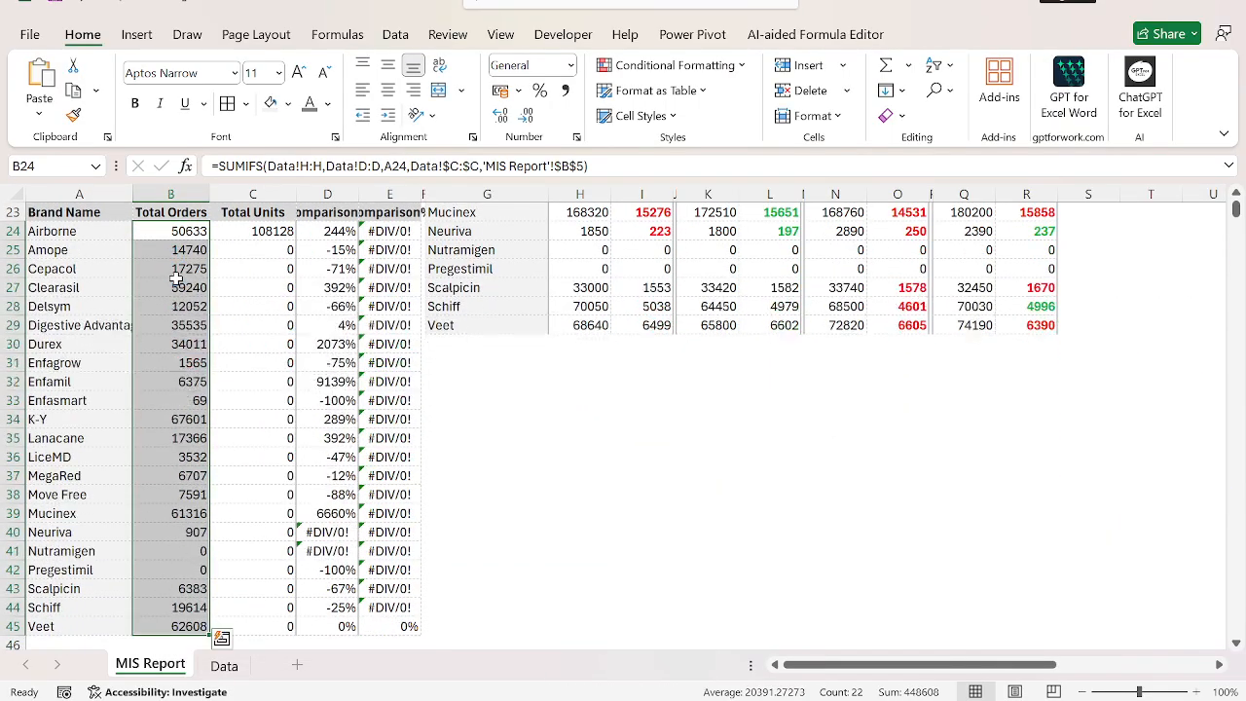
# Check the columns on the Data sheet and copy the B24 formula text unchanged into C24.
pyautogui.hotkey('ctrl', 'pagedown')
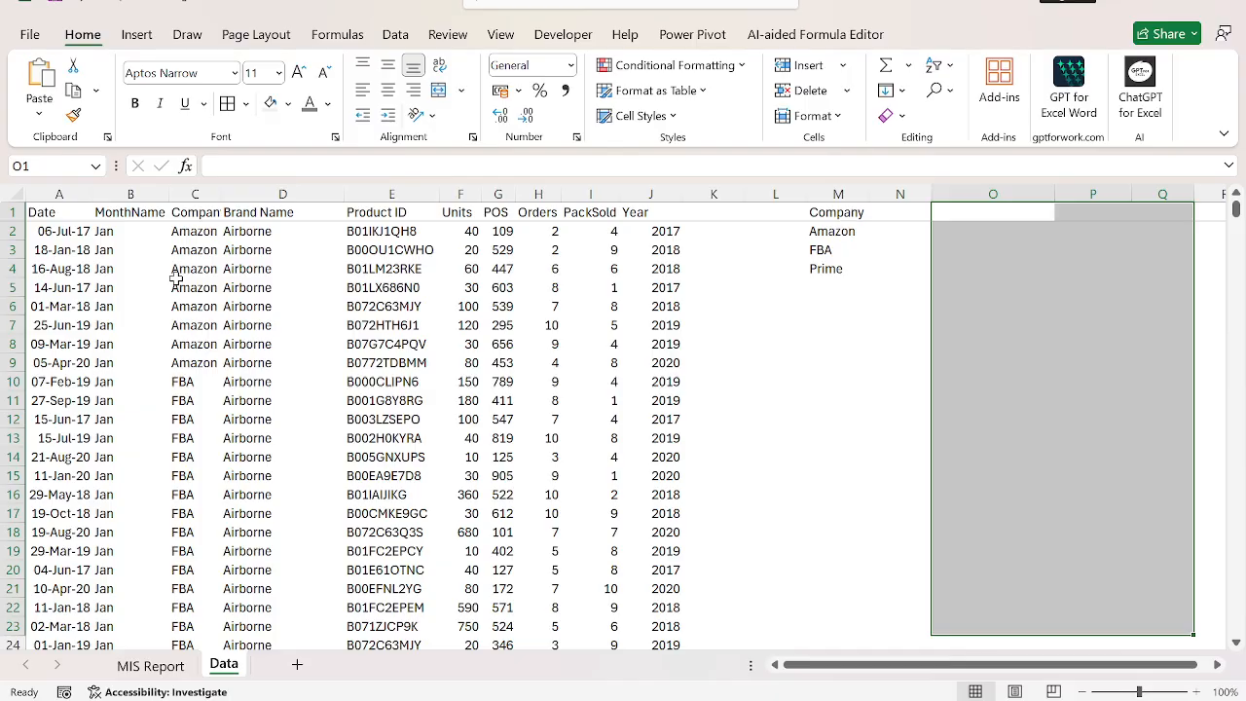
pyautogui.hotkey('ctrl', 'pageup')
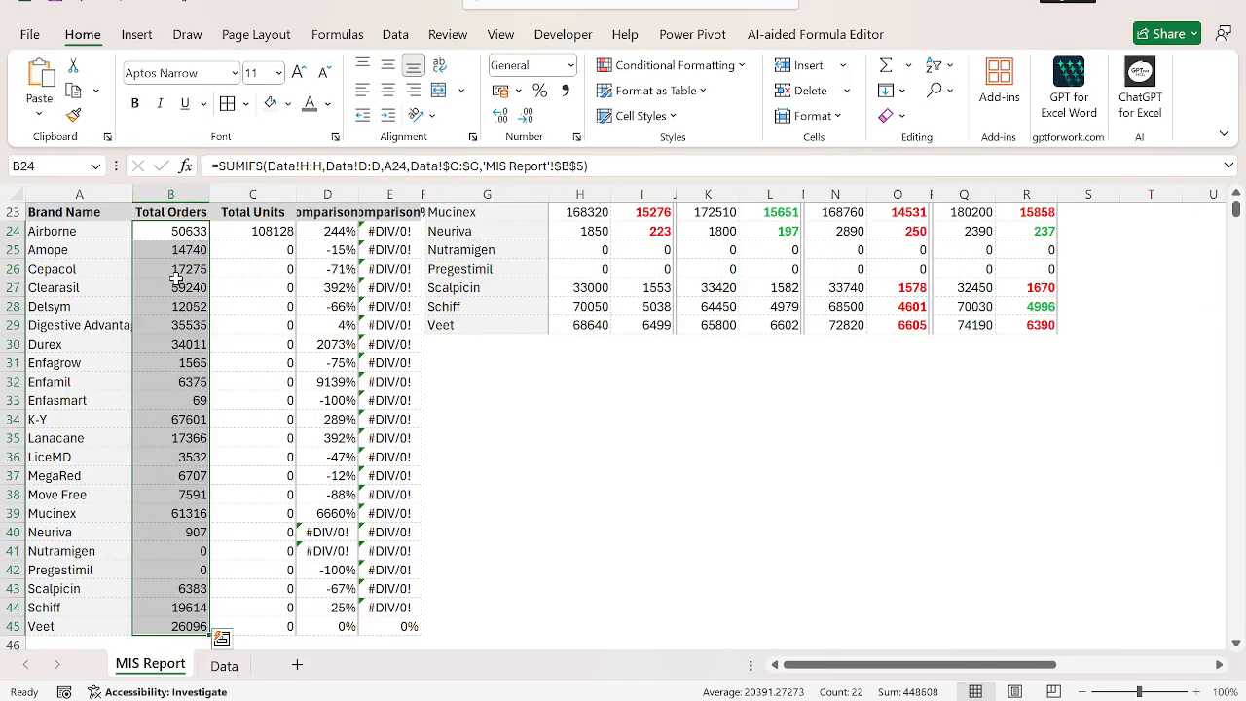
pyautogui.press('Up')
pyautogui.press('Down')
pyautogui.press('F2')
pyautogui.hotkey('ctrl', 'c')
pyautogui.press('Return')
pyautogui.press('Up')
pyautogui.press('Right')
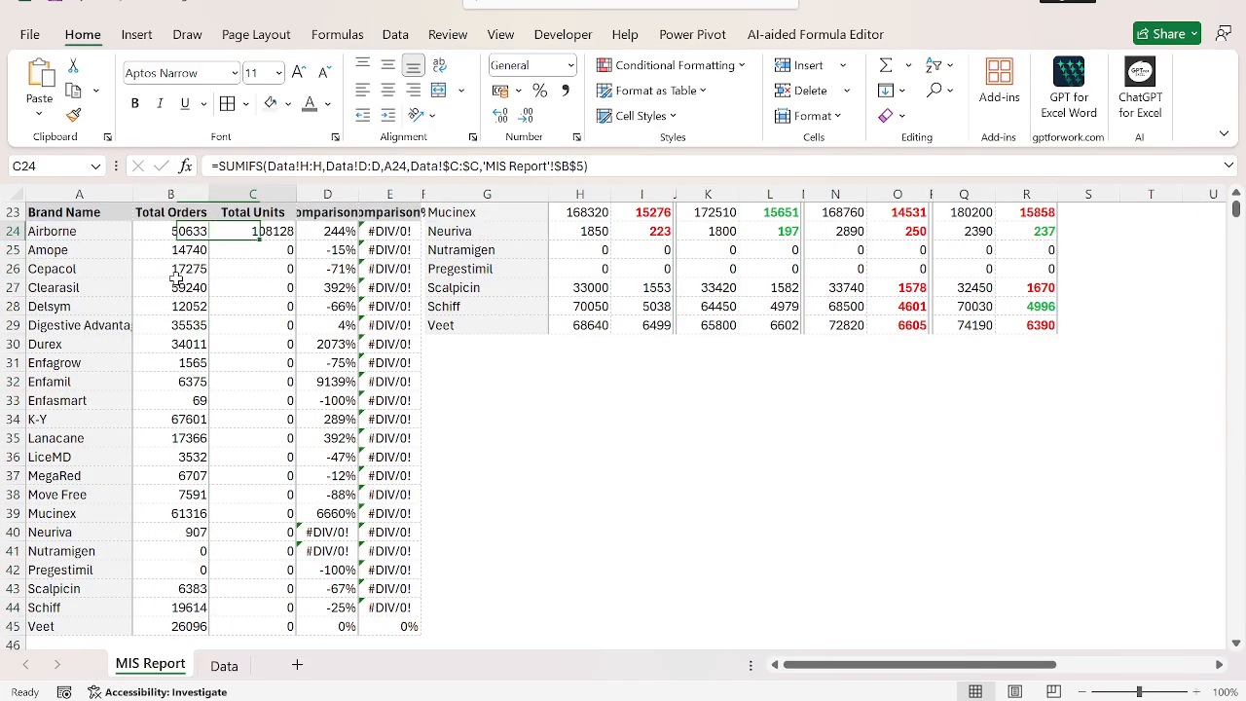
pyautogui.hotkey('ctrl', 'v')
# Change the sum range of the SUMIFS formula in C24 to Data!F:F.
pyautogui.press('F2')
pyautogui.press('Left')
pyautogui.press('Left')
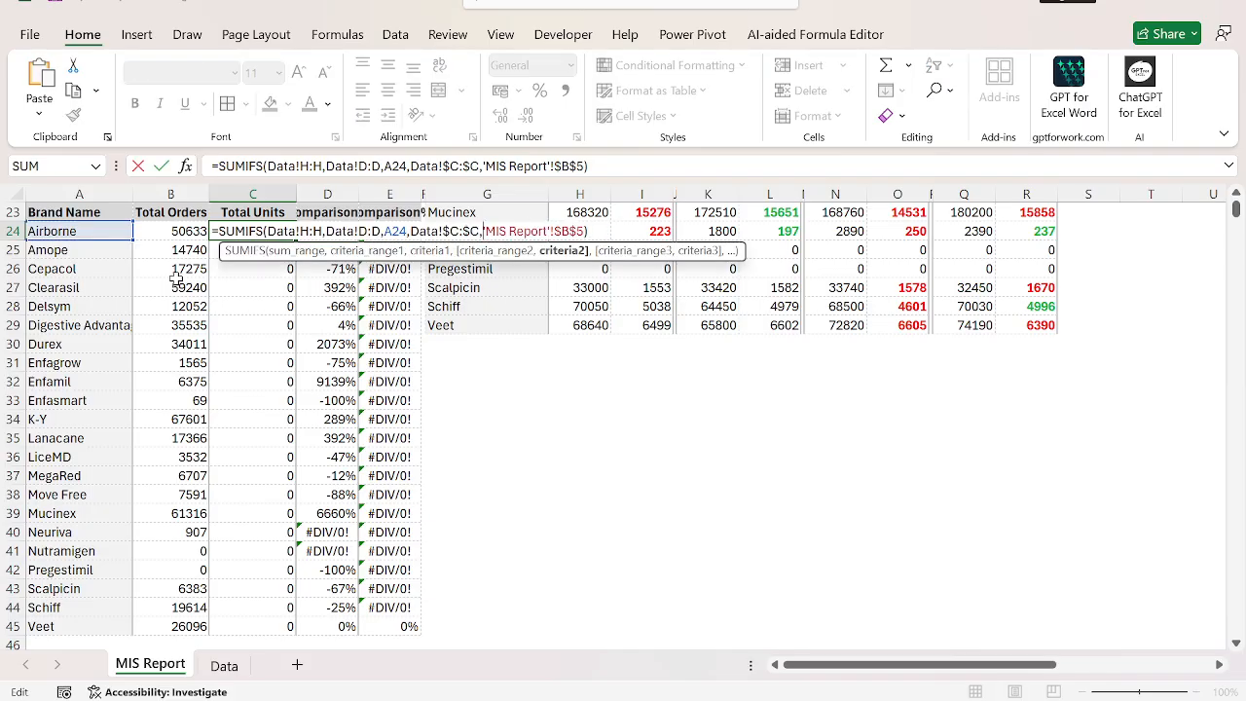
pyautogui.press('Left')
pyautogui.press('Left')
pyautogui.press('Left')
pyautogui.press('Left')
pyautogui.press('Left')
pyautogui.press('Left')
pyautogui.press('Left')
pyautogui.press('Left')
pyautogui.press('Left')
pyautogui.press('Left')
pyautogui.press('Left')
pyautogui.press('Left')
pyautogui.press('Left')
pyautogui.press('Left')
pyautogui.press('Left')
pyautogui.press('Left')
pyautogui.press('Left')
pyautogui.press('Left')
pyautogui.press('Left')
pyautogui.press('Left')
pyautogui.press('Delete')
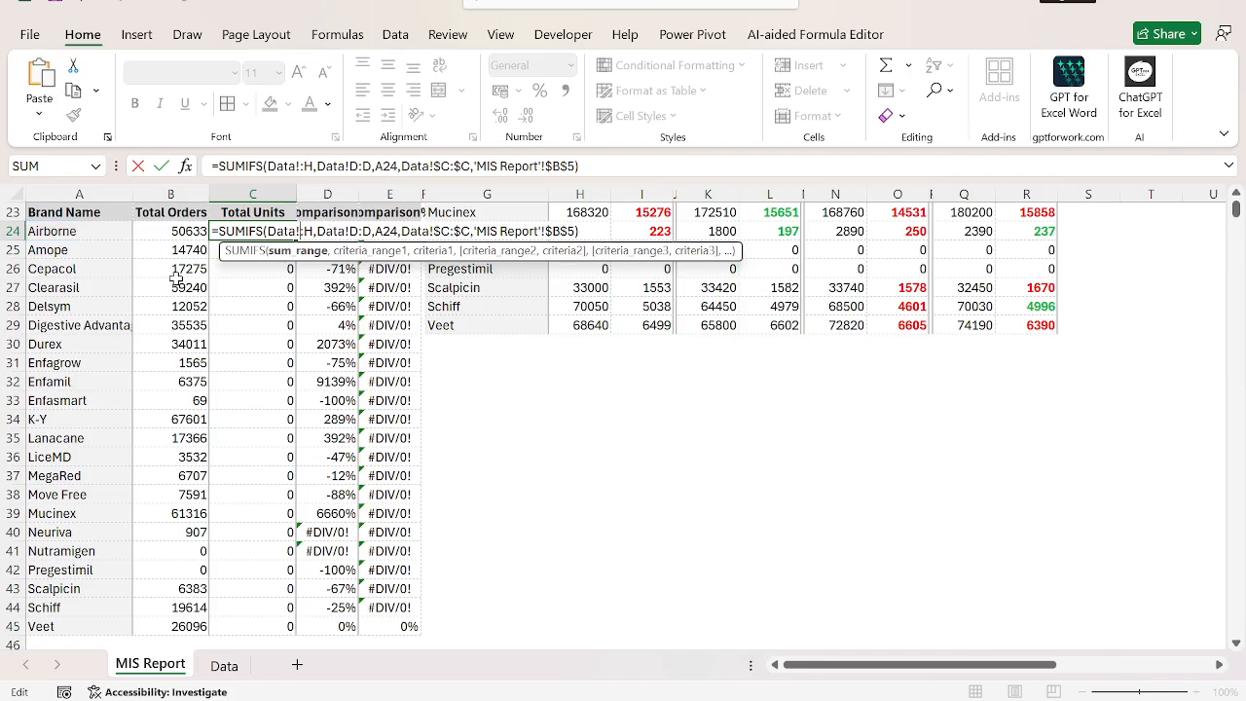
pyautogui.write('i')
pyautogui.press('Right')
pyautogui.press('Delete')
pyautogui.write('i')
pyautogui.press('Return')
# Fill the Total Units formula from C24 down to C45 and check the comparison formula in D24.
pyautogui.hotkey('ctrl', 'shift', 'Down')
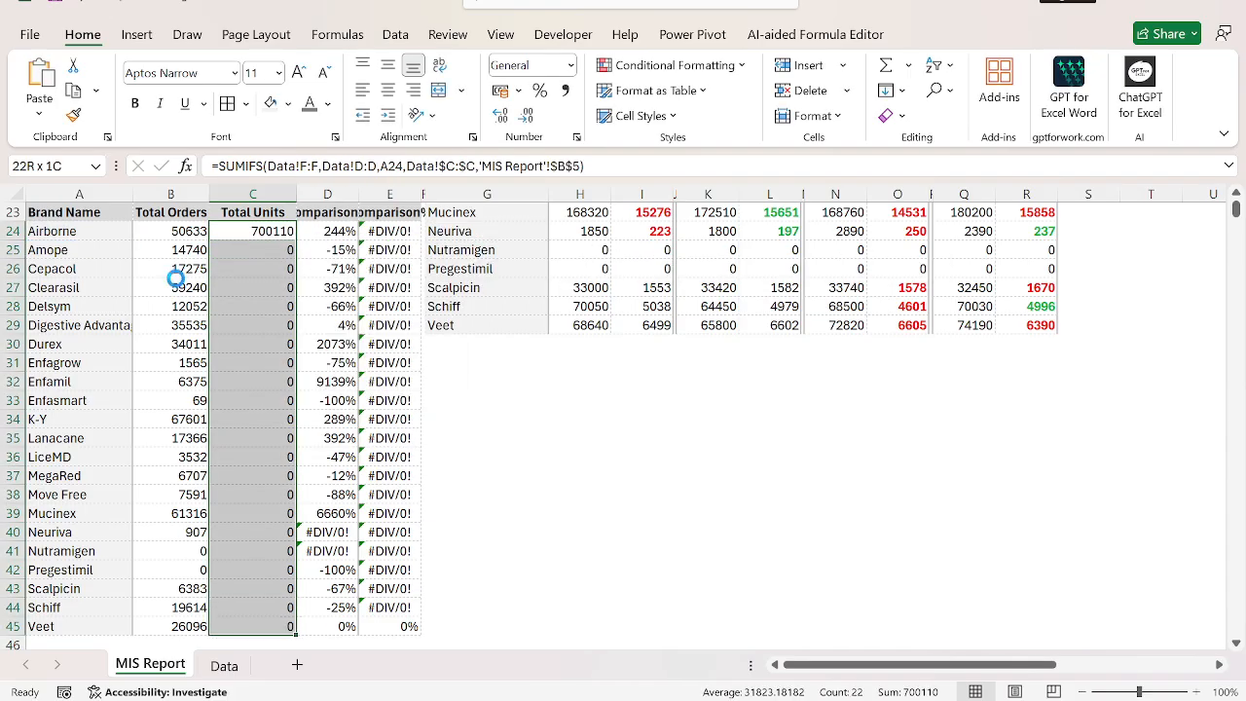
pyautogui.hotkey('ctrl', 'd')
pyautogui.hotkey('ctrl', 'Up')
pyautogui.press('Right')
pyautogui.press('Down')
pyautogui.press('F2')
pyautogui.hotkey('ctrl', 'Return')
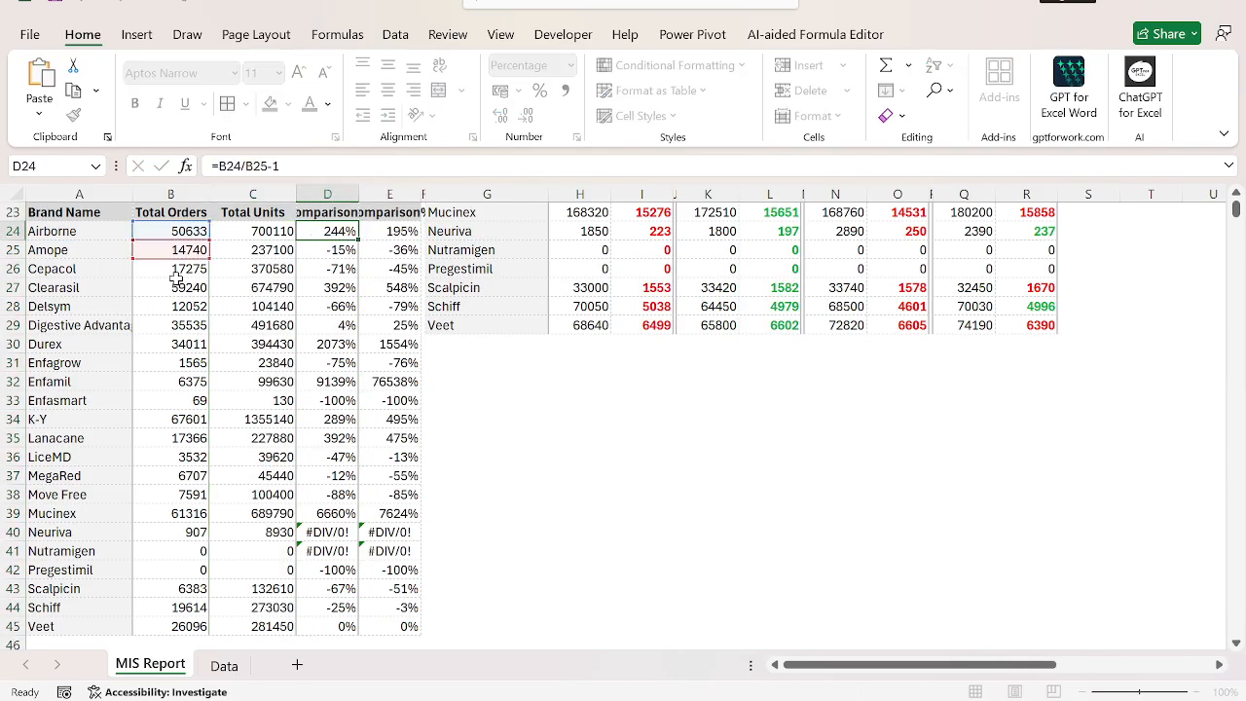
# Rename the heading in D23 to "Comparison on Orders".
pyautogui.press('Up')
pyautogui.scroll(1, 175, 278)
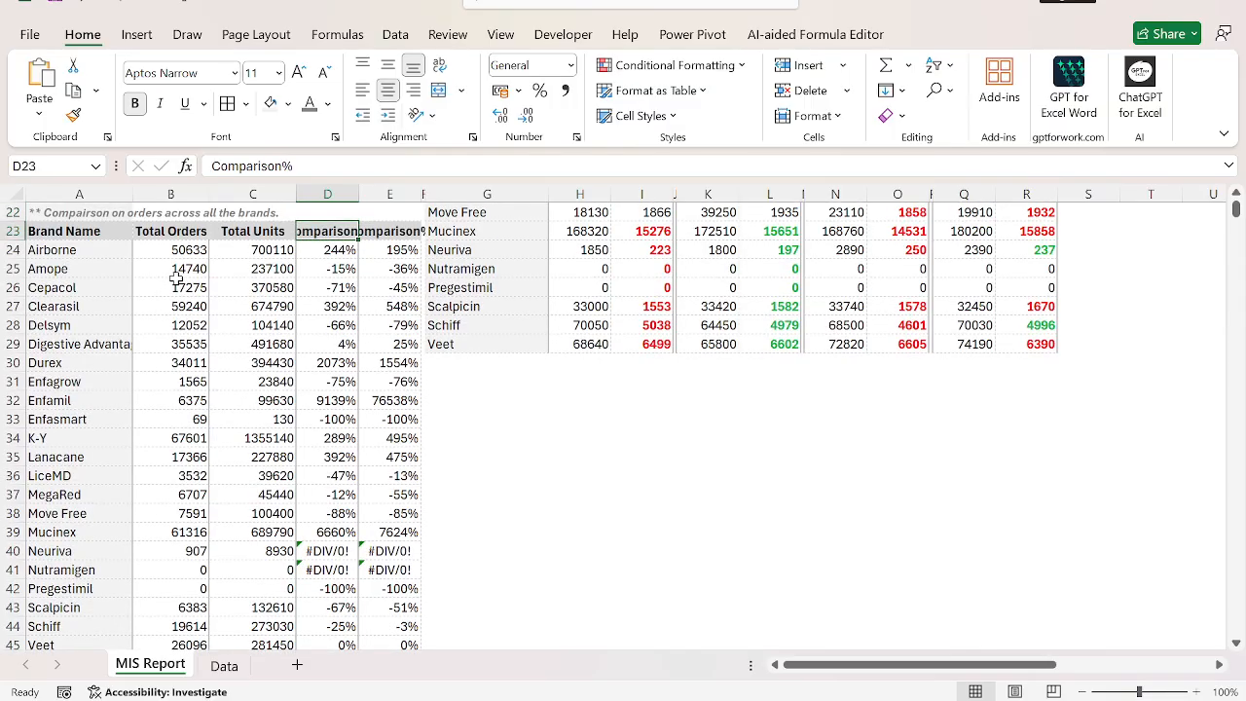
pyautogui.write('C')
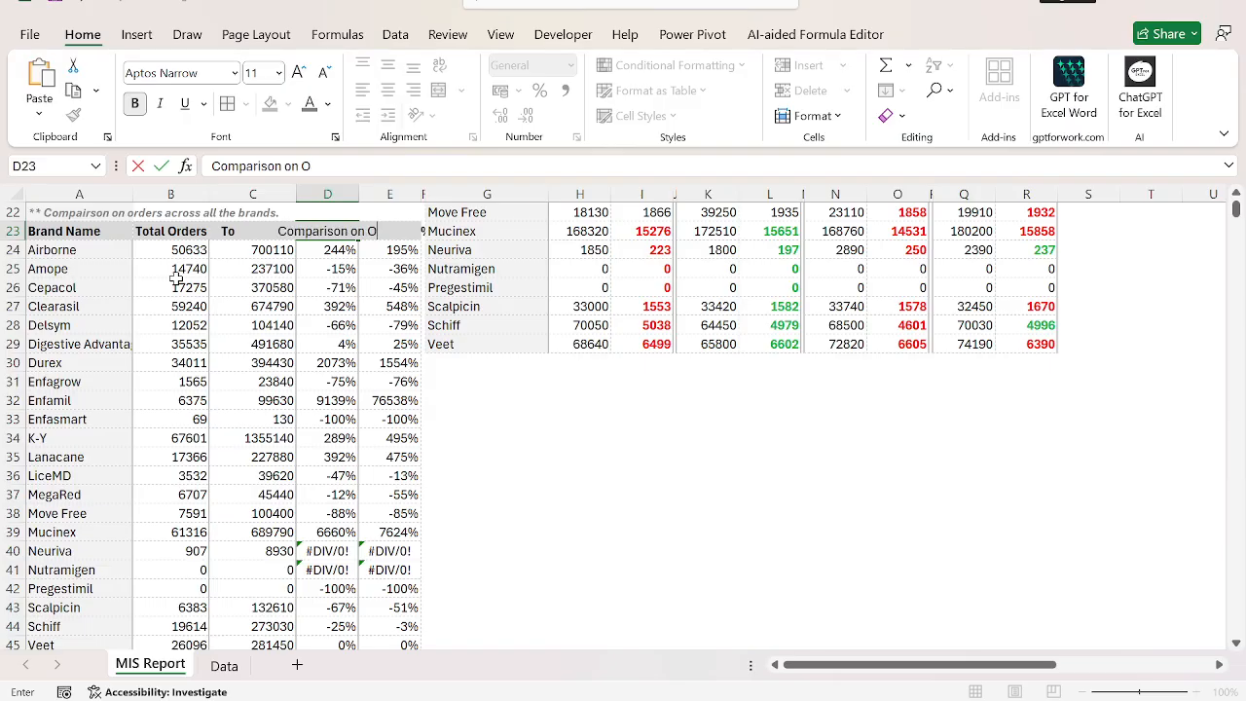
pyautogui.press('Return')
# Copy the D23 heading into E23 and change it to "Comparison on Units".
pyautogui.press('Up')
pyautogui.hotkey('ctrl', 'c')
pyautogui.press('Right')
pyautogui.hotkey('ctrl', 'v')
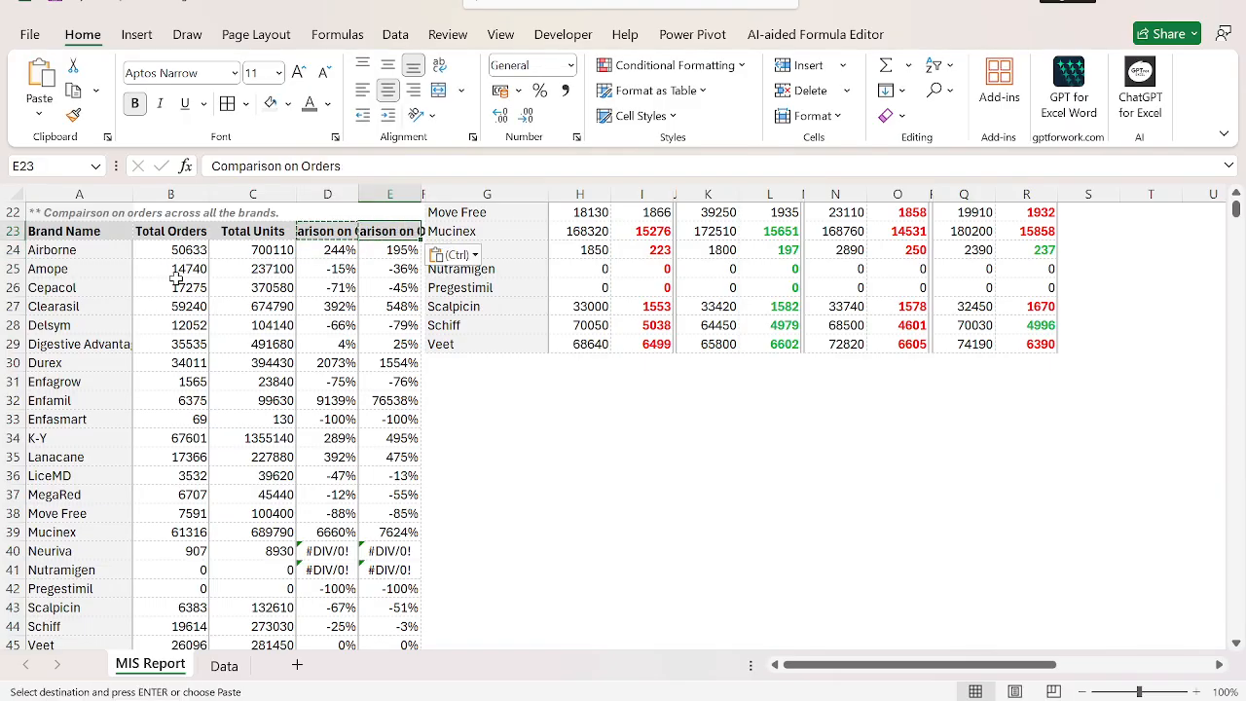
pyautogui.press('F2')
pyautogui.write('Units')
pyautogui.press('Return')
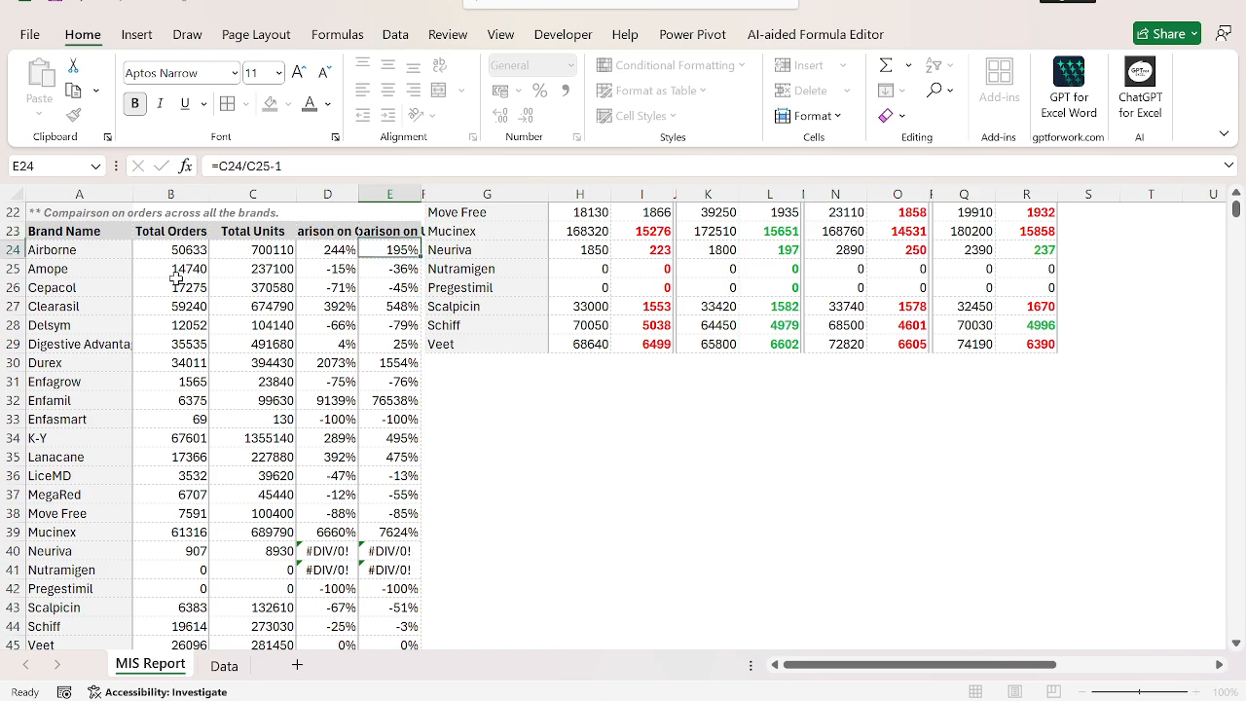
# AutoFit the widths of columns D and E to the headings in D23:E23.
pyautogui.press('Up')
pyautogui.press('Left')
pyautogui.hotkey('shift', 'Right')
pyautogui.press('alt')
pyautogui.press('h')
pyautogui.press('o')
pyautogui.press('i')
# Copy only the formats of D24:D45 onto the Comparison on Units cells E24:E45.
pyautogui.press('Down')
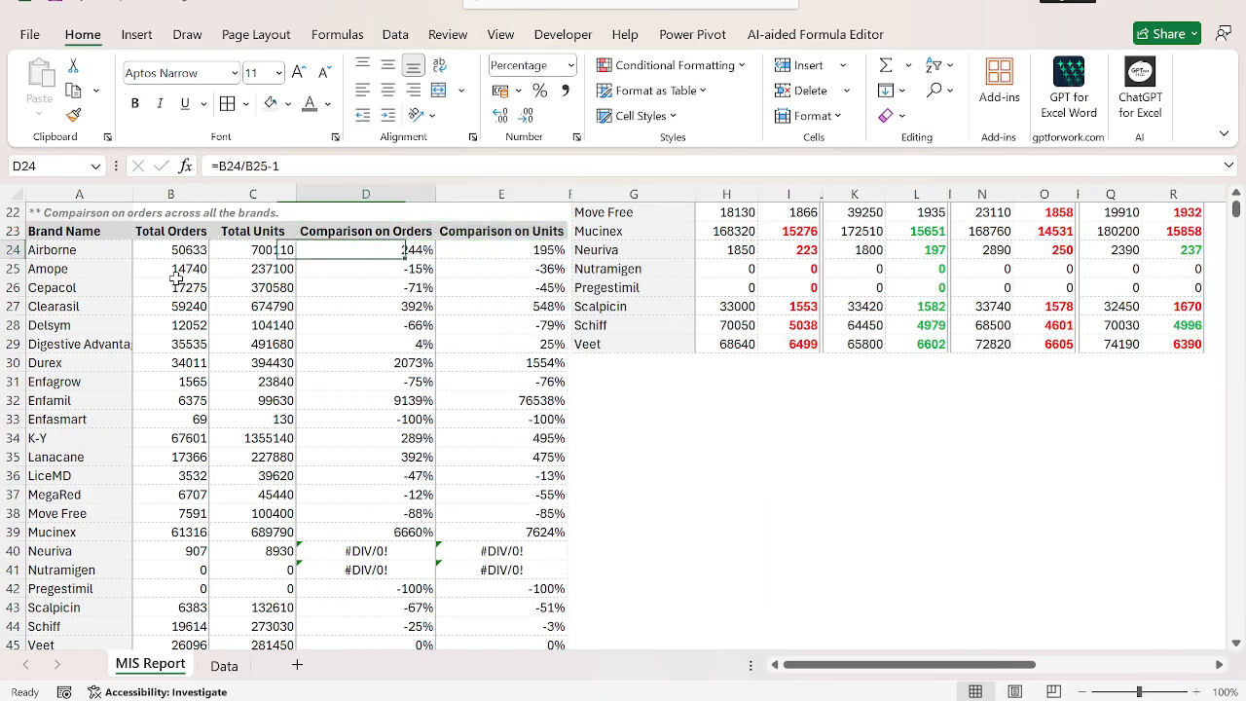
pyautogui.hotkey('ctrl', 'shift', 'Down')
pyautogui.hotkey('ctrl', 'c')
pyautogui.press('Right')
pyautogui.hotkey('ctrl', 'shift', 'Down')
pyautogui.hotkey('ctrl', 'alt', 'v')
pyautogui.press('t')
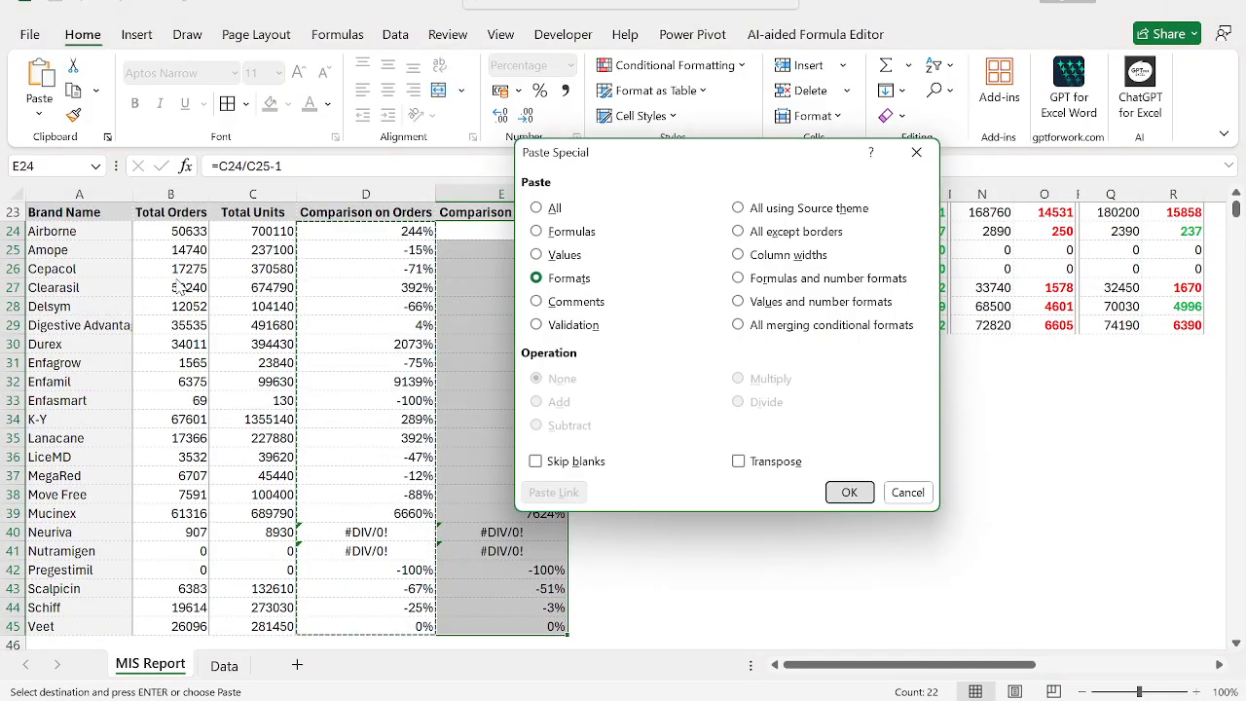
pyautogui.press('Return')
pyautogui.press('Escape')
# Center the comparison percentages in D24:E45 horizontally.
pyautogui.press('Left')
pyautogui.hotkey('ctrl', 'shift', 'Down')
pyautogui.hotkey('shift', 'Right')
pyautogui.press('alt')
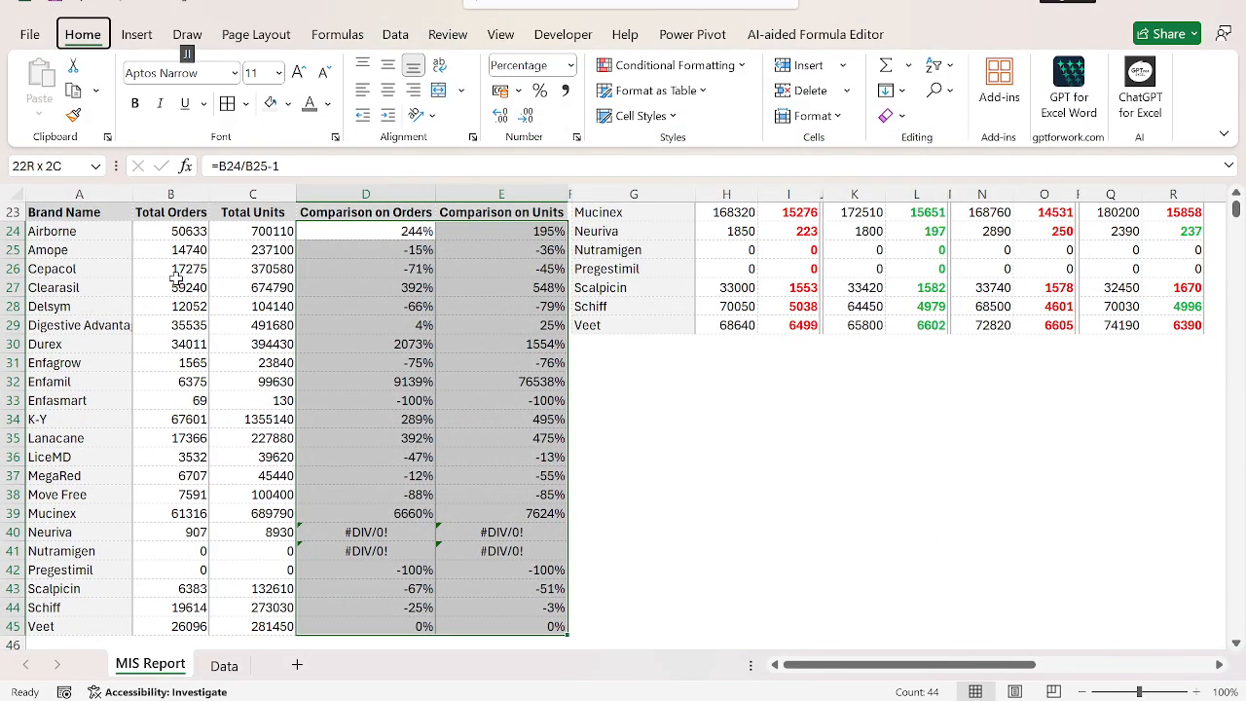
pyautogui.press('Escape')
pyautogui.press('alt')
pyautogui.press('h')
pyautogui.press('a')
pyautogui.press('c')
# Change D24 to =IFERROR(B24/B25-1,0) and fill it down to D45.
pyautogui.hotkey('shift', 'BackSpace')
pyautogui.press('F2')
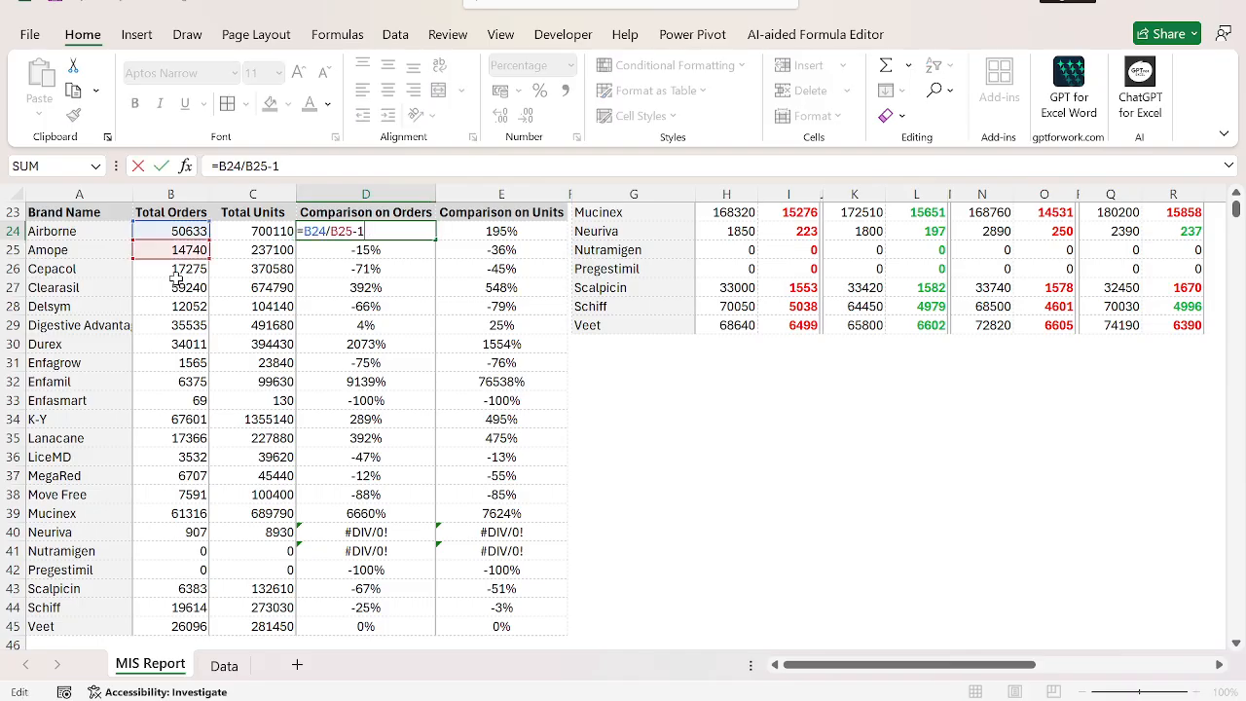
pyautogui.write('IFERROR(')
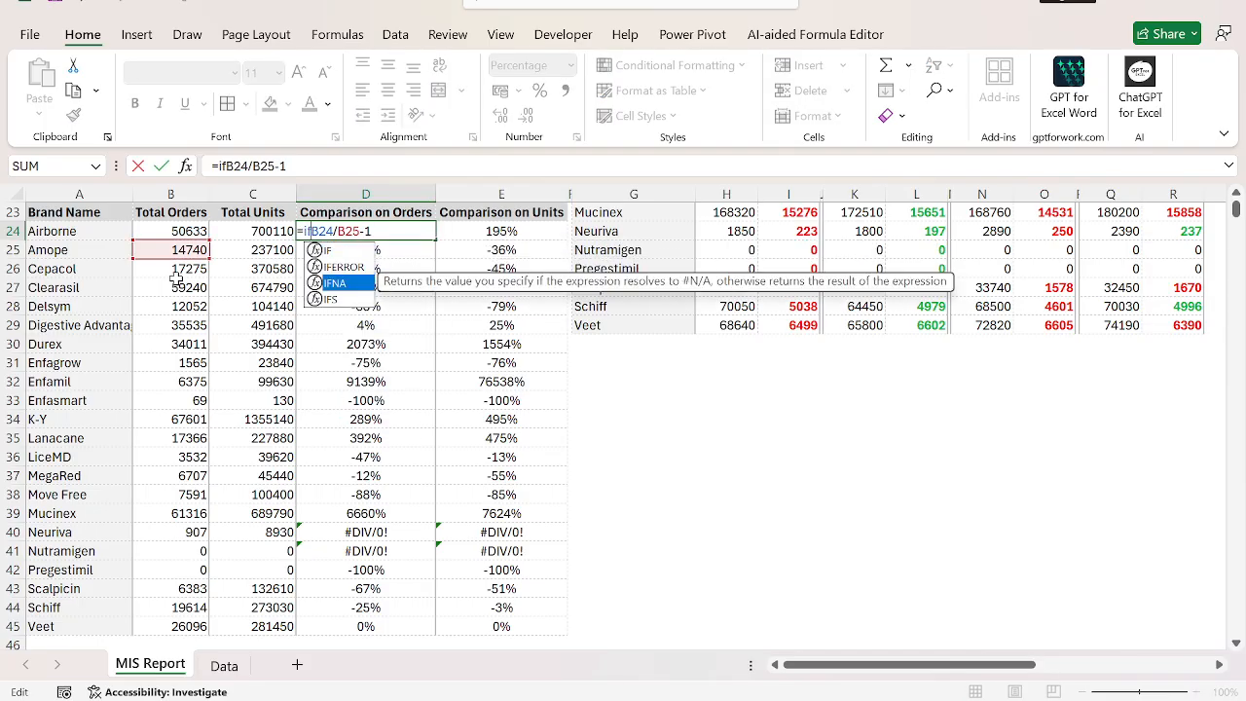
pyautogui.write('m')
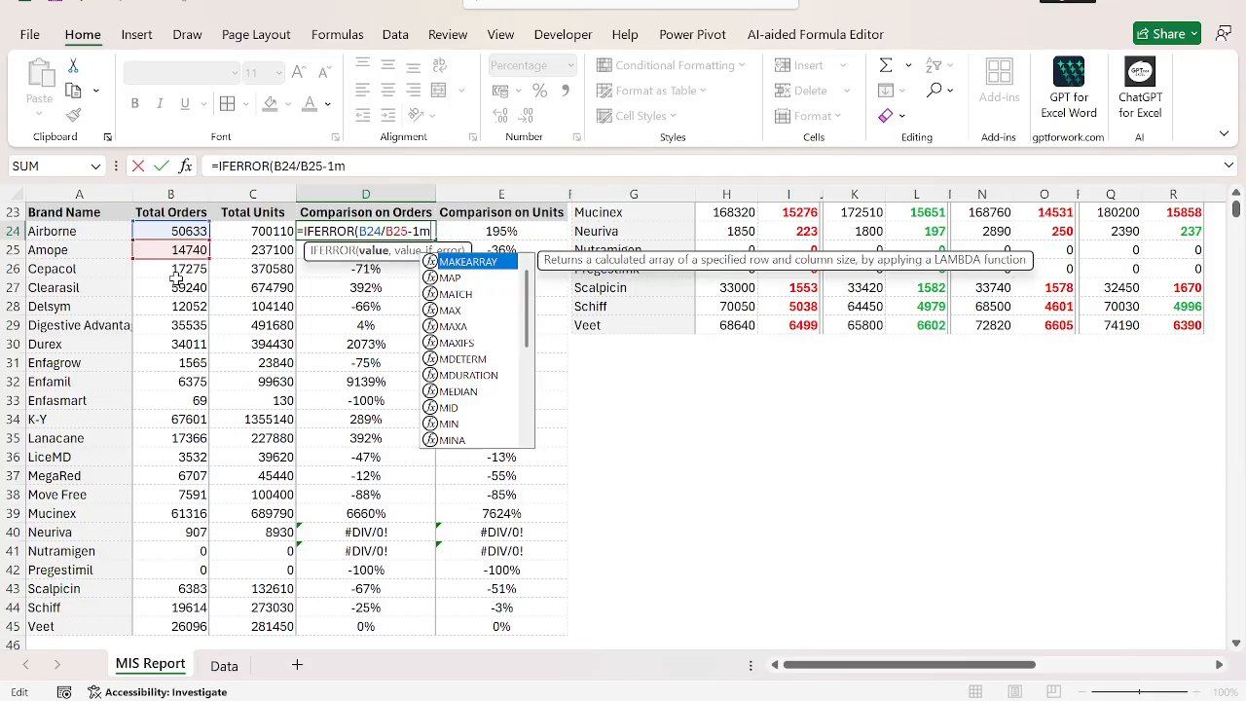
pyautogui.write('0,0)')
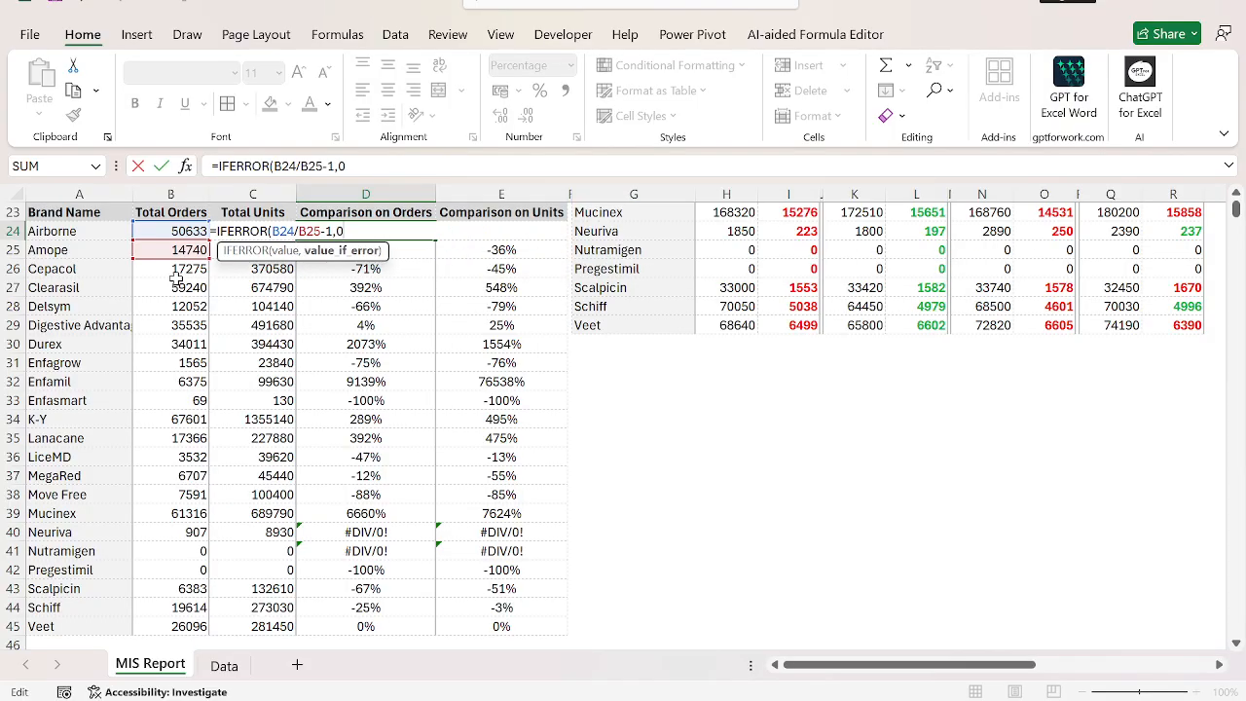
pyautogui.hotkey('ctrl', 'Return')
pyautogui.hotkey('ctrl', 'shift', 'Down')
pyautogui.hotkey('ctrl', 'd')
# Change E24 to =IFERROR(C24/C25-1,0) and fill it down to E45.
pyautogui.press('F2')
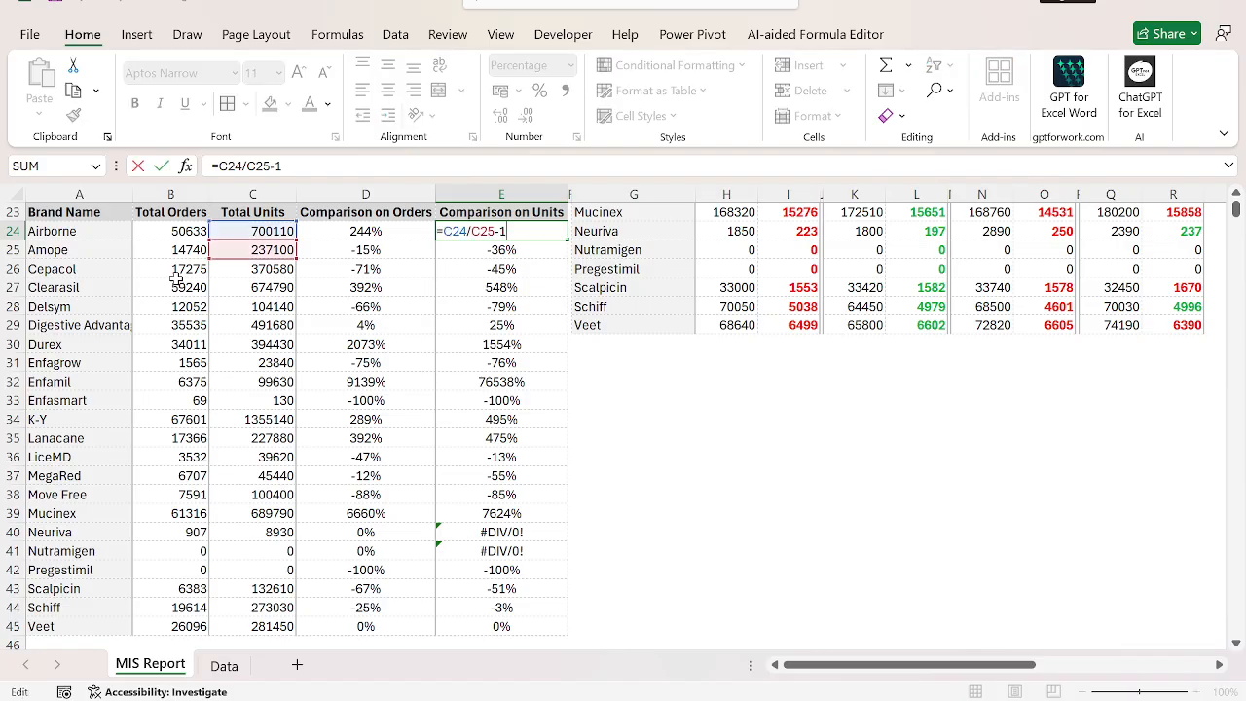
pyautogui.write('IFERROR(C24/C25-1')
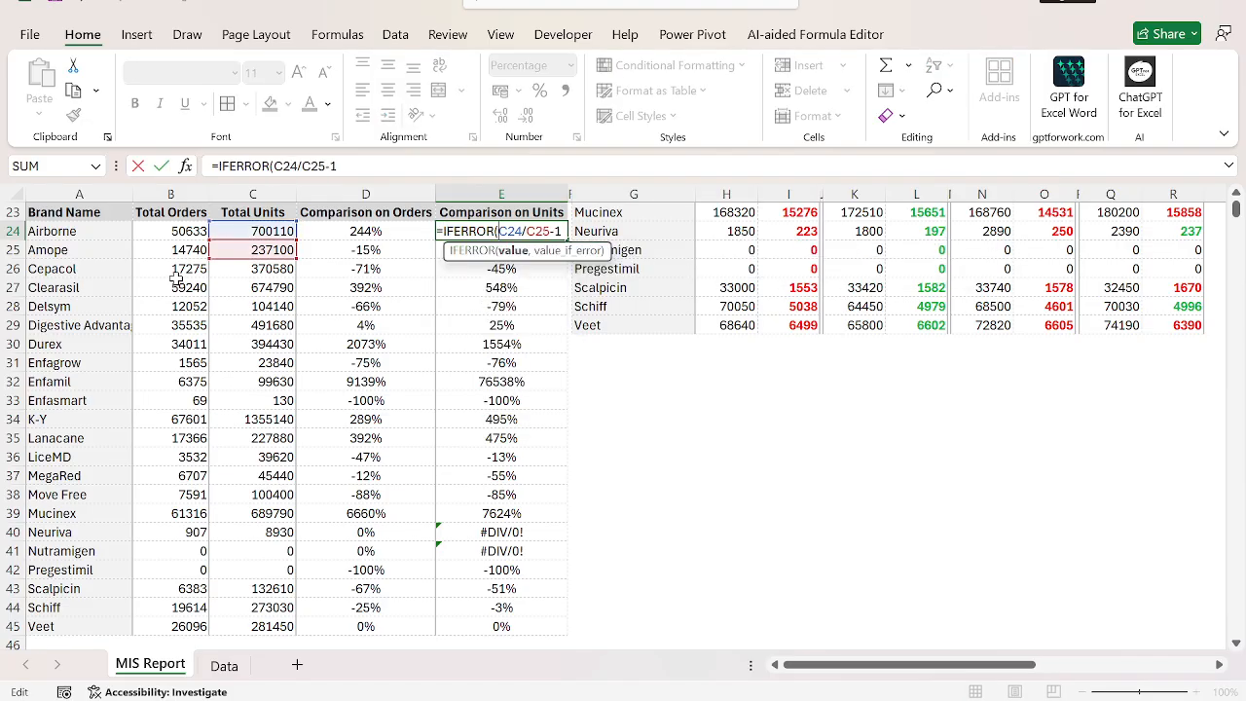
pyautogui.write(',0)')
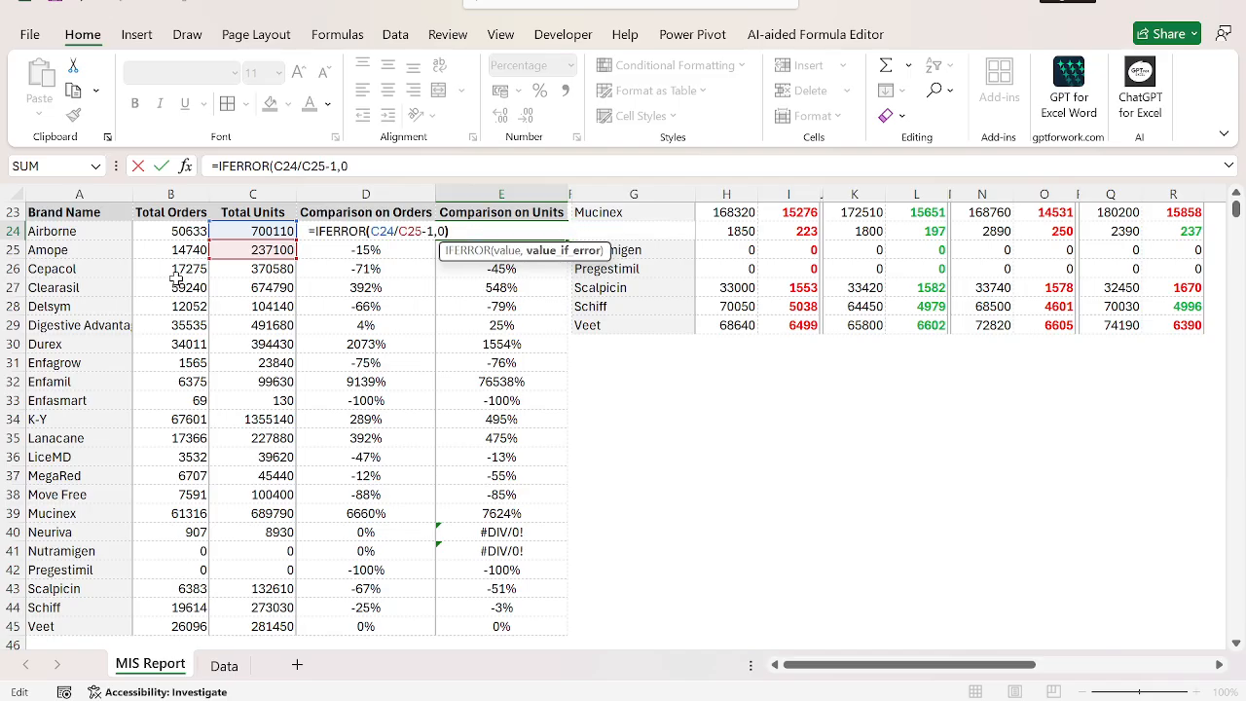
pyautogui.press('Return')
pyautogui.press('Up')
pyautogui.hotkey('ctrl', 'shift', 'Down')
pyautogui.hotkey('ctrl', 'd')
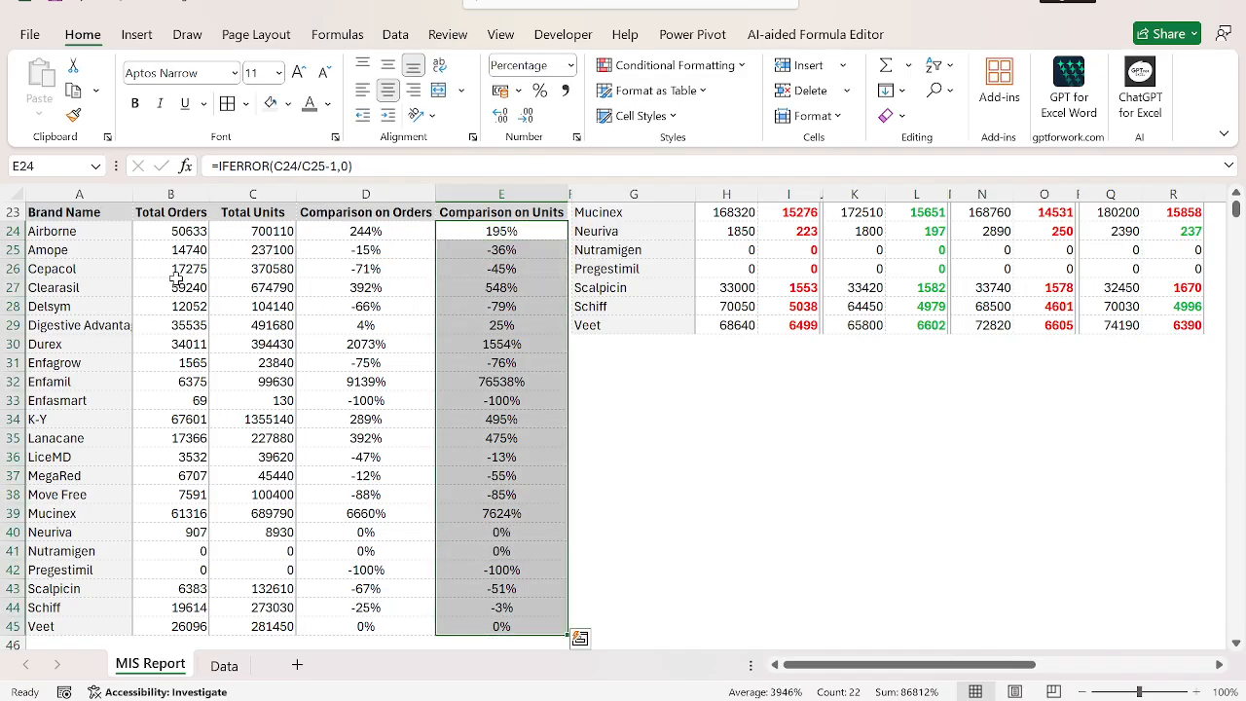
# Start a formula-based conditional formatting rule for D24:D45 with the condition =D24<0.
pyautogui.press('Left')
pyautogui.hotkey('ctrl', 'shift', 'Down')
pyautogui.hotkey('alt', 'h')
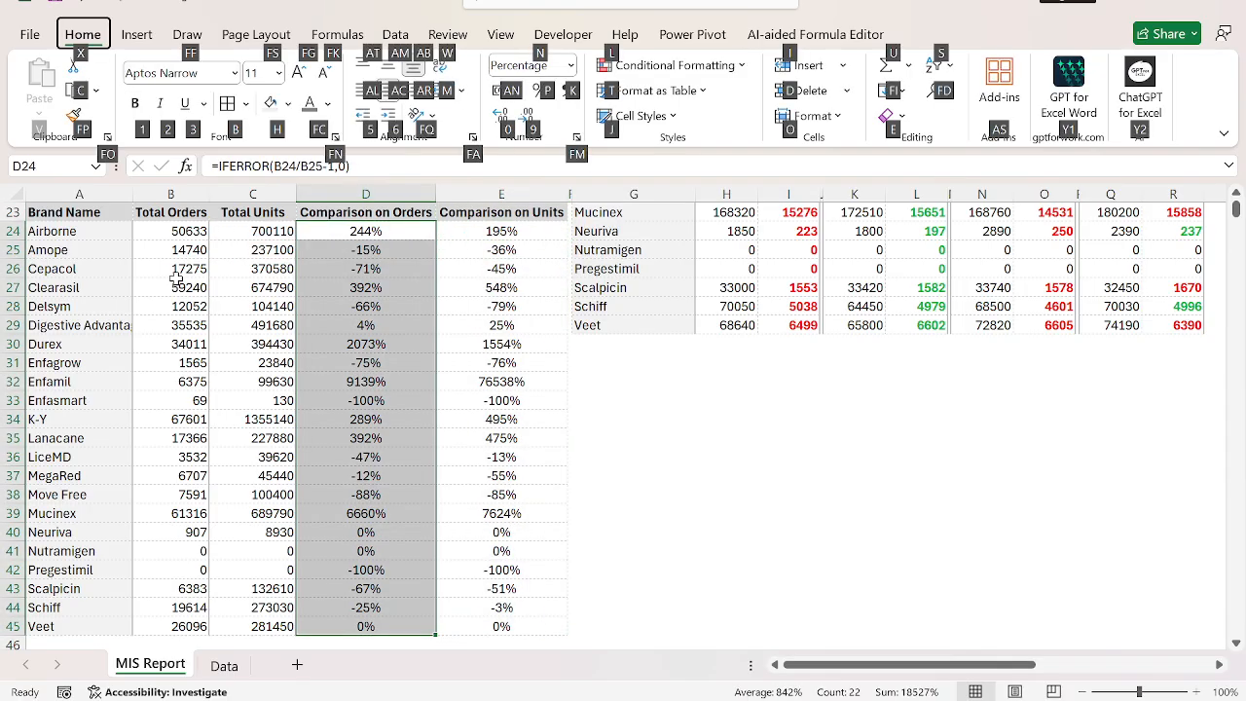
pyautogui.press('l')
pyautogui.press('n')
pyautogui.press('Down')
pyautogui.press('Down')
pyautogui.press('Down')
pyautogui.press('Down')
pyautogui.press('Down')
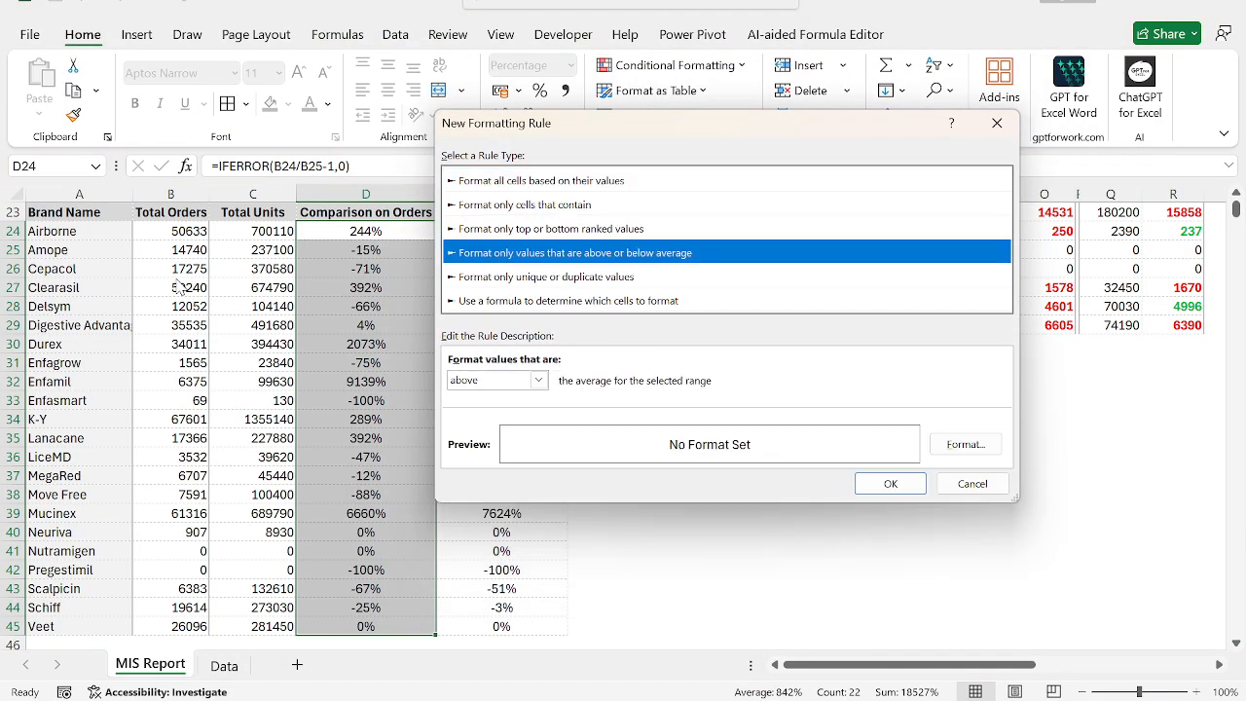
pyautogui.press('Tab')
pyautogui.write('=')
pyautogui.press('Left')
pyautogui.press('Right')
pyautogui.press('F4')
pyautogui.press('F4')
pyautogui.press('F4')
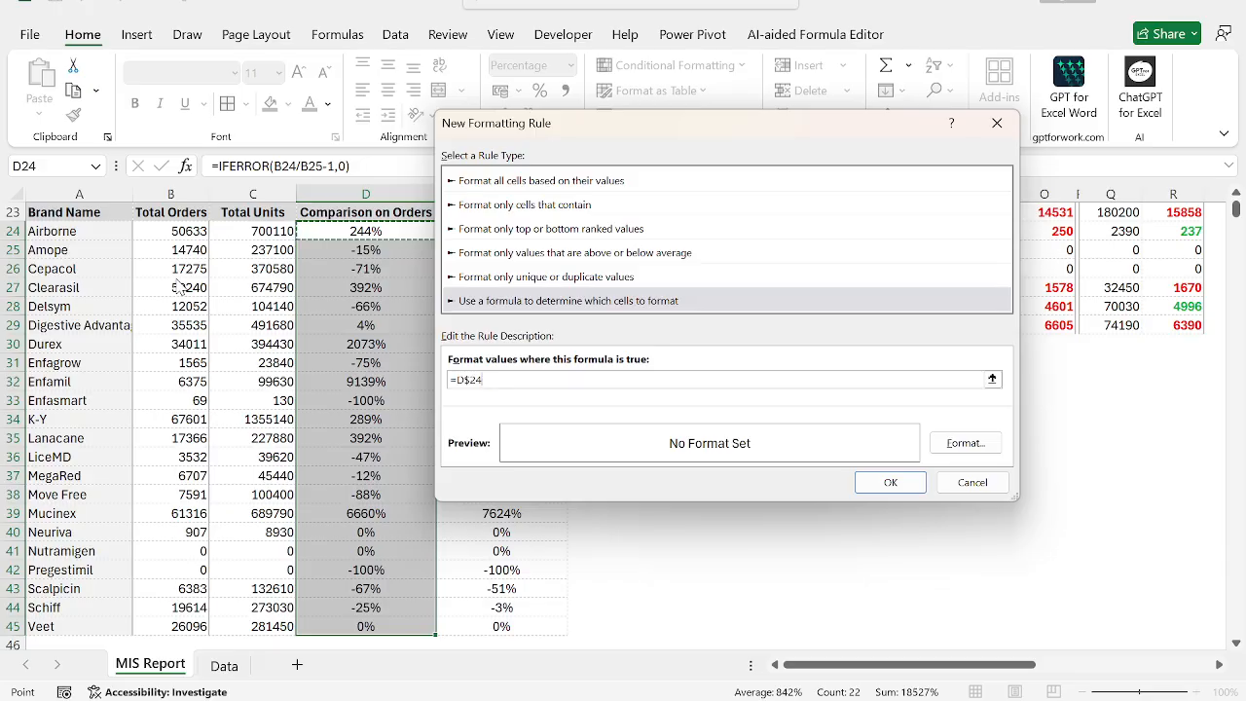
pyautogui.write('<0')
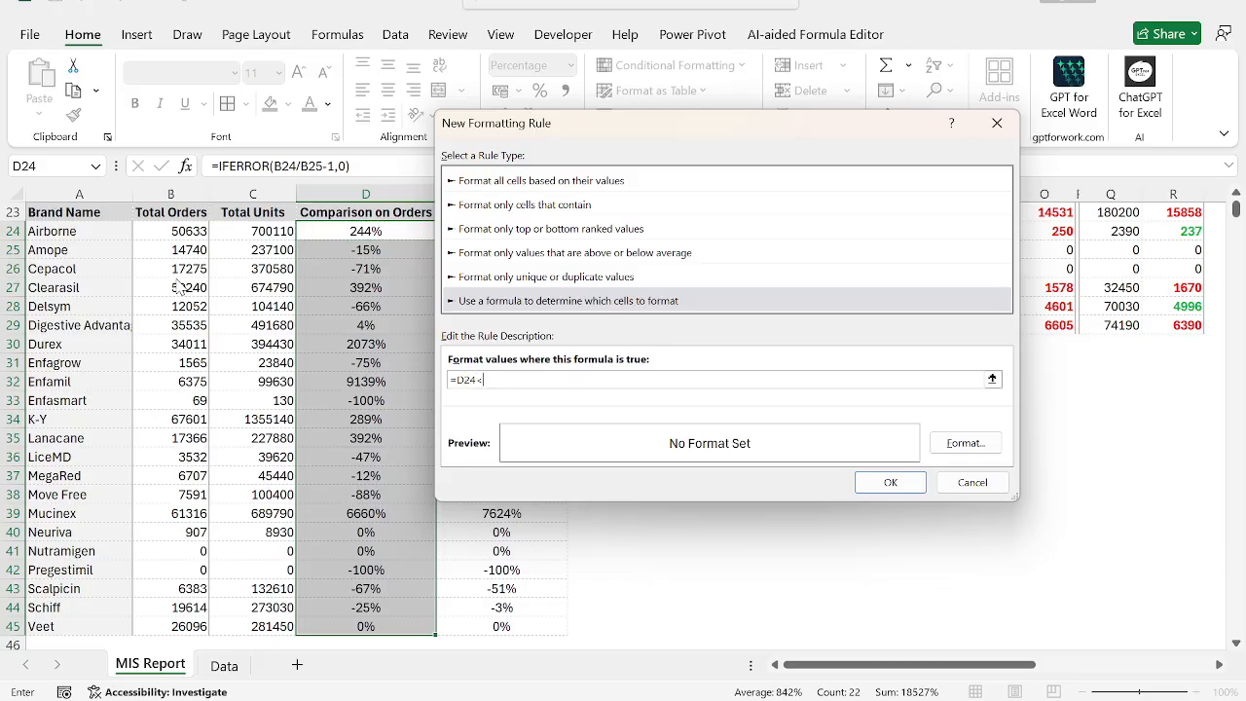
# Give the negative-value rule a bold red font and apply it to D24:D45.
pyautogui.click(965, 442)
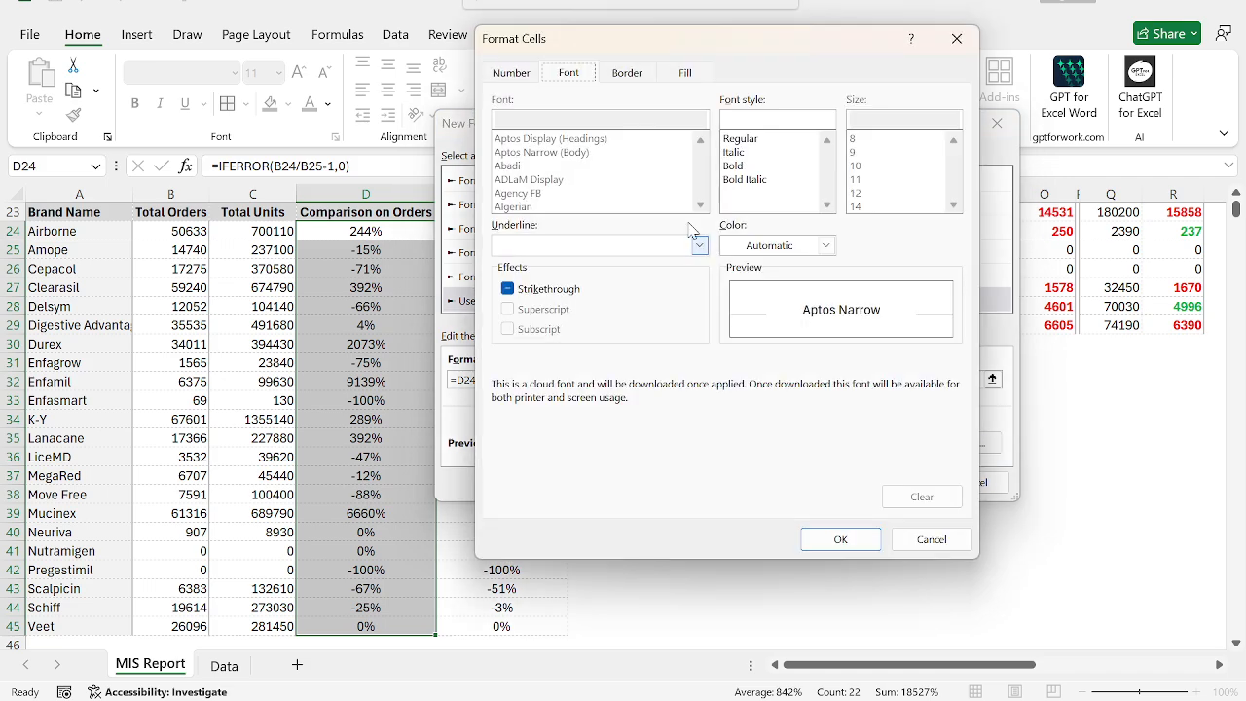
pyautogui.click(825, 245)
pyautogui.click(775, 527)
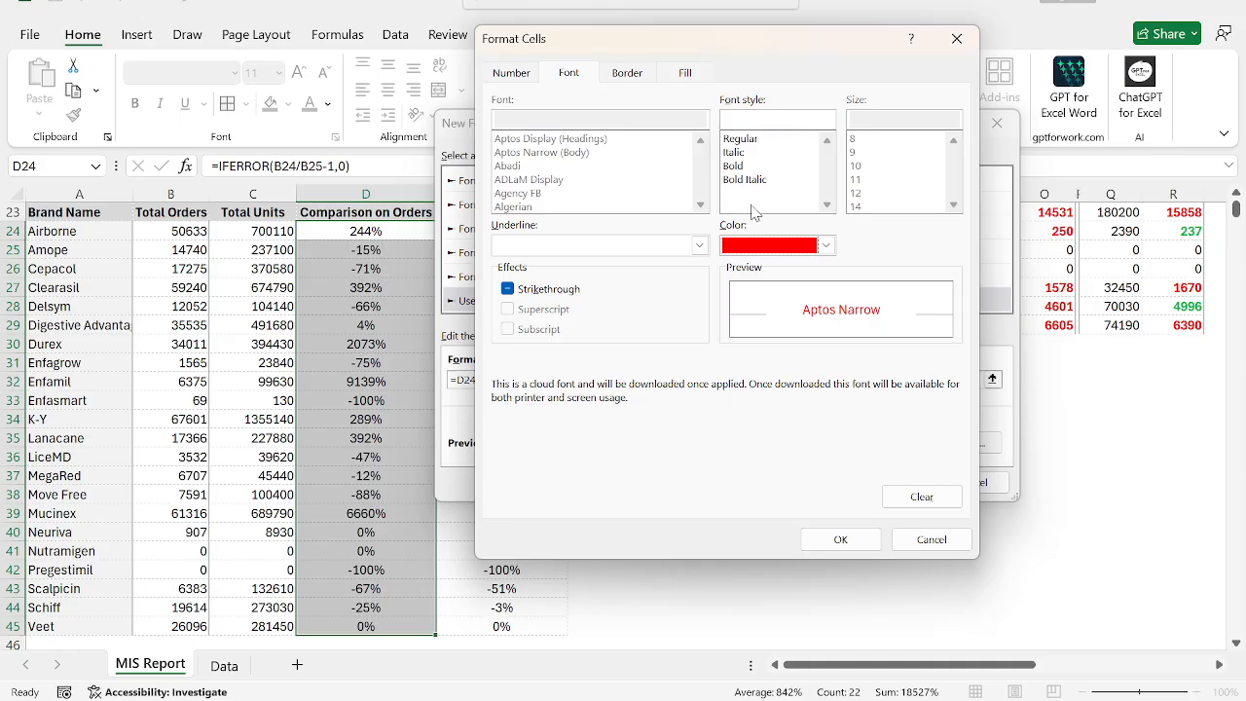
pyautogui.click(751, 167)
pyautogui.click(840, 539)
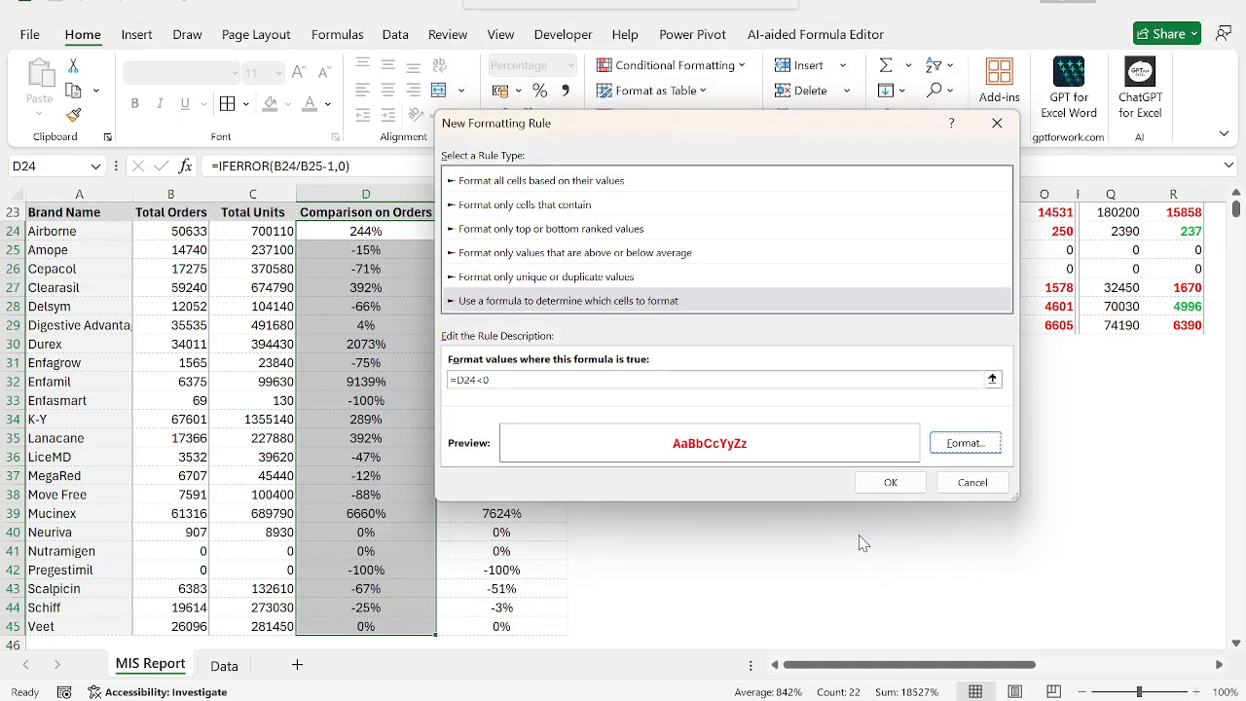
pyautogui.click(889, 483)
# Paste the formats of D24:D45, including the negative-value rule, onto E24:E45.
pyautogui.press('Right')
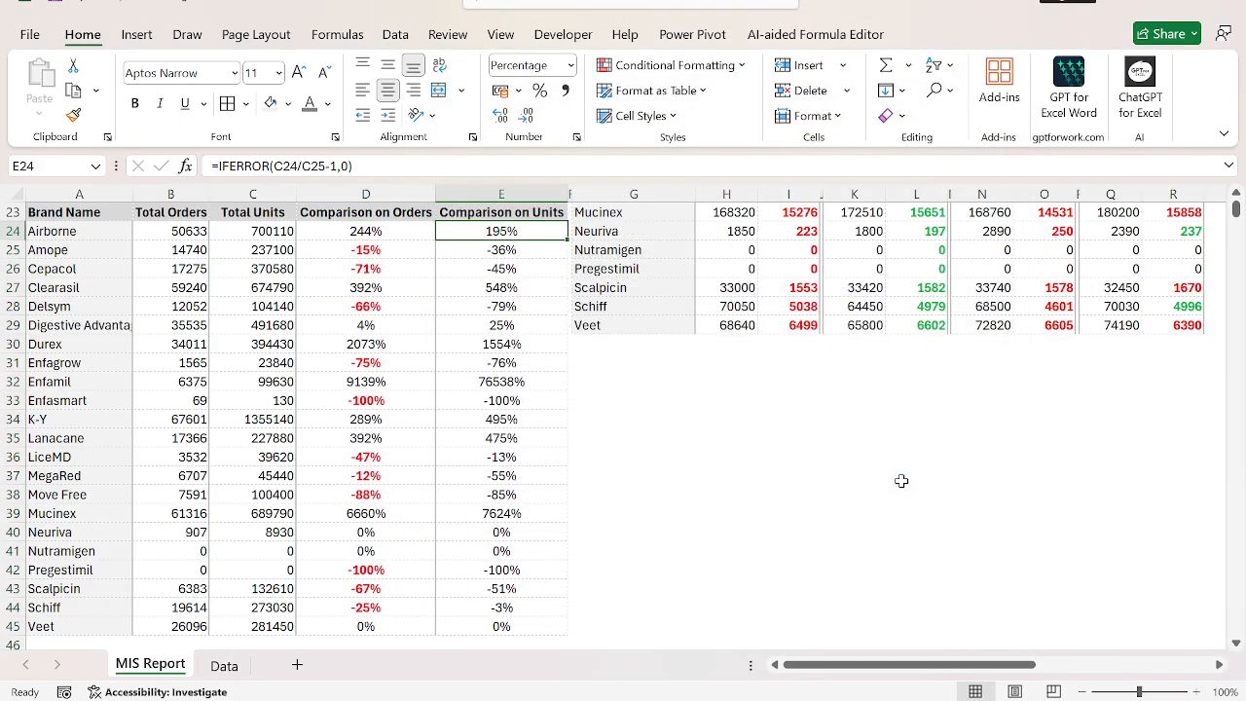
pyautogui.press('Left')
pyautogui.hotkey('ctrl', 'shift', 'Down')
pyautogui.hotkey('ctrl', 'c')
pyautogui.press('Right')
pyautogui.hotkey('ctrl', 'shift', 'Down')
pyautogui.hotkey('ctrl', 'alt', 'v')
pyautogui.press('t')
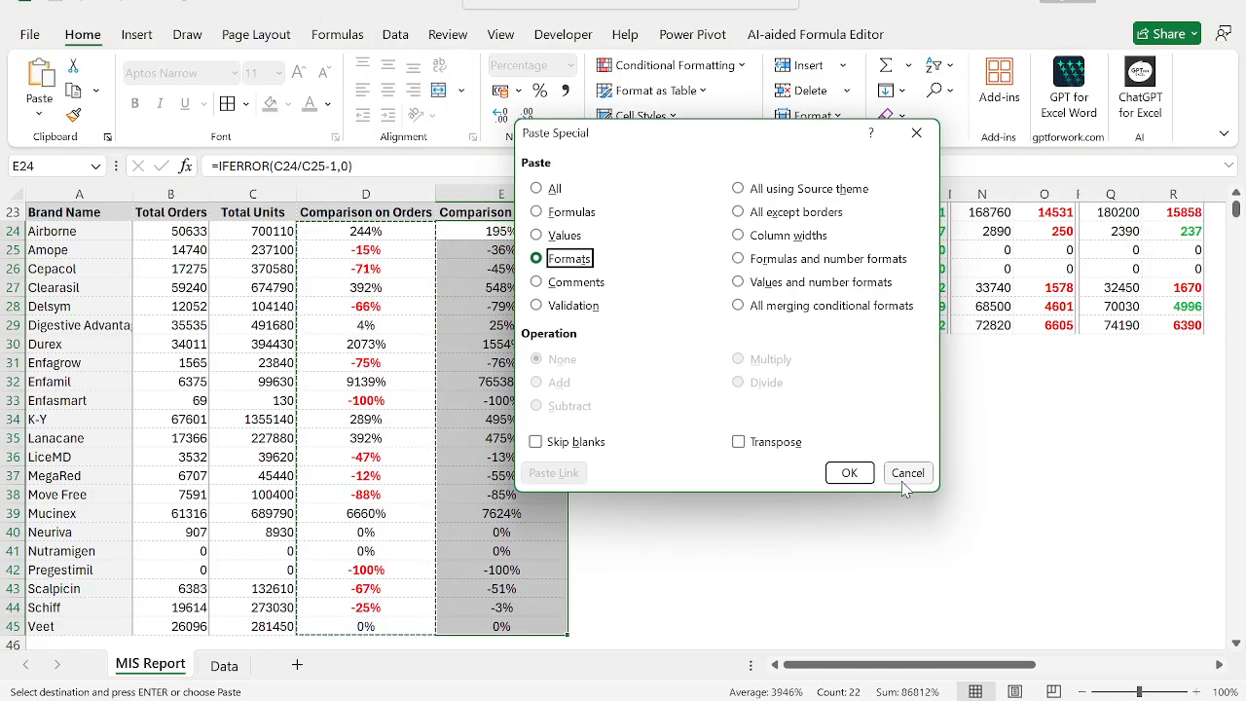
pyautogui.press('Return')
pyautogui.press('Escape')
# Review the report from its title down to the brand comparison table in B23:E45.
pyautogui.press('Left')
pyautogui.hotkey('ctrl', 'Up')
pyautogui.hotkey('ctrl', 'Up')
pyautogui.hotkey('ctrl', 'Up')
pyautogui.hotkey('ctrl', 'Up')
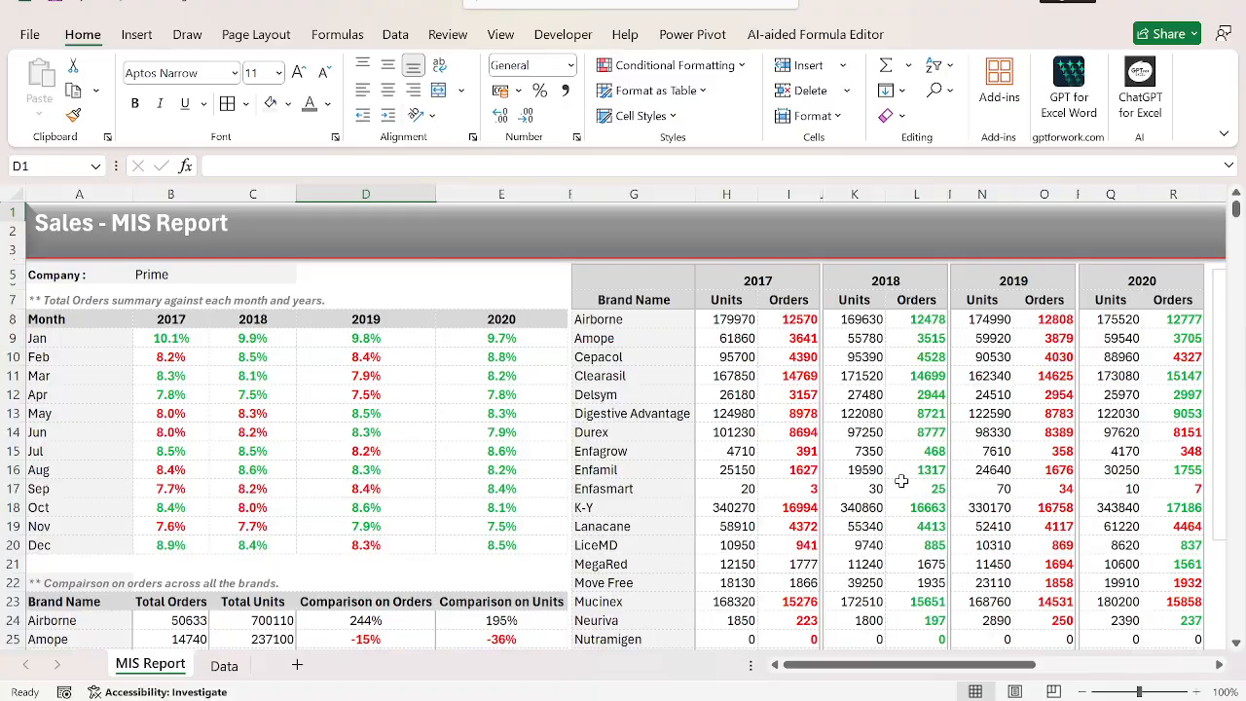
pyautogui.hotkey('ctrl', 'Down')
pyautogui.hotkey('ctrl', 'Down')
pyautogui.hotkey('ctrl', 'Down')
pyautogui.hotkey('ctrl', 'shift', 'Down')
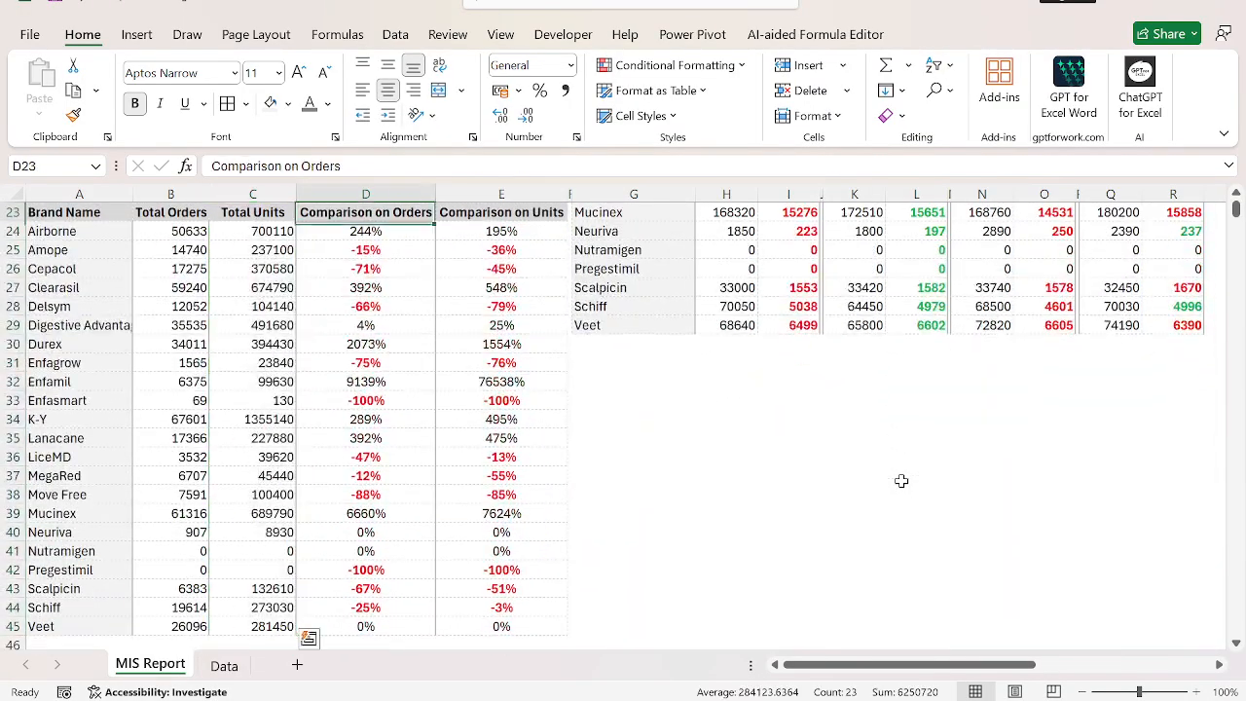
pyautogui.press('Left')
pyautogui.press('Left')
pyautogui.hotkey('ctrl', 'shift', 'Right')
pyautogui.hotkey('ctrl', 'shift', 'Down')
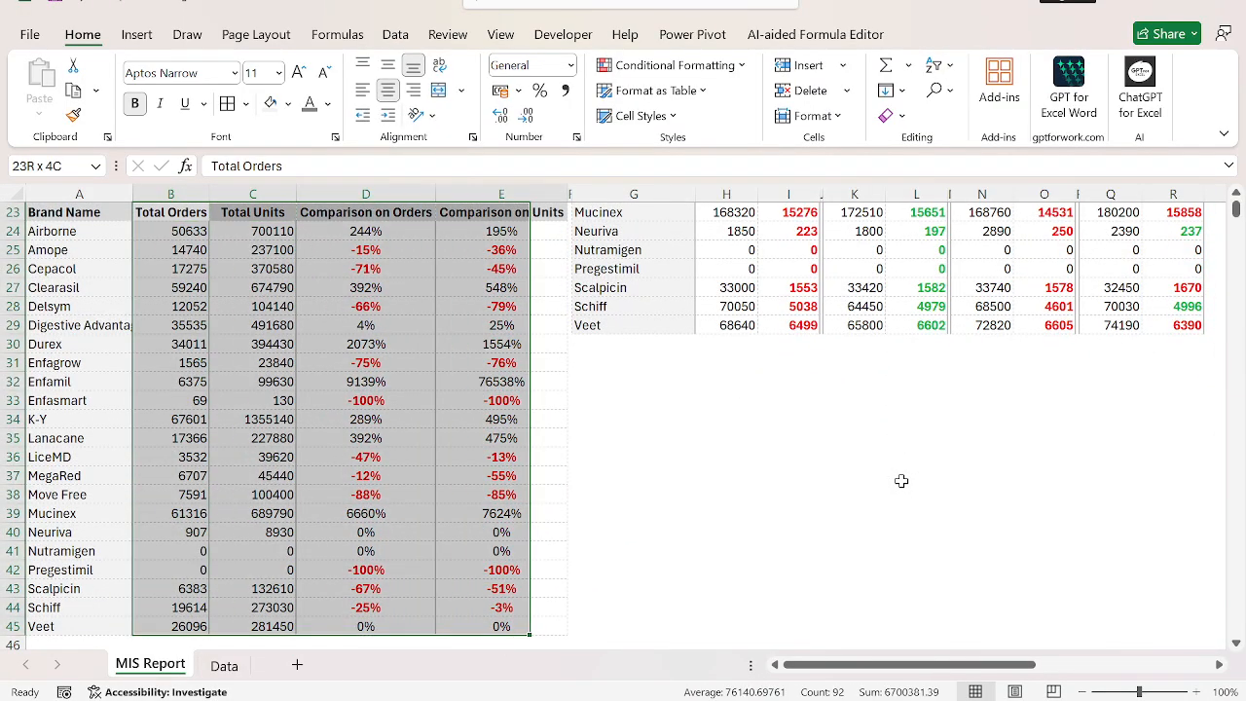
pyautogui.press('Right')
# Paste only the formats of D23:D45, heading included, onto E23:E45.
pyautogui.press('Right')
pyautogui.press('Right')
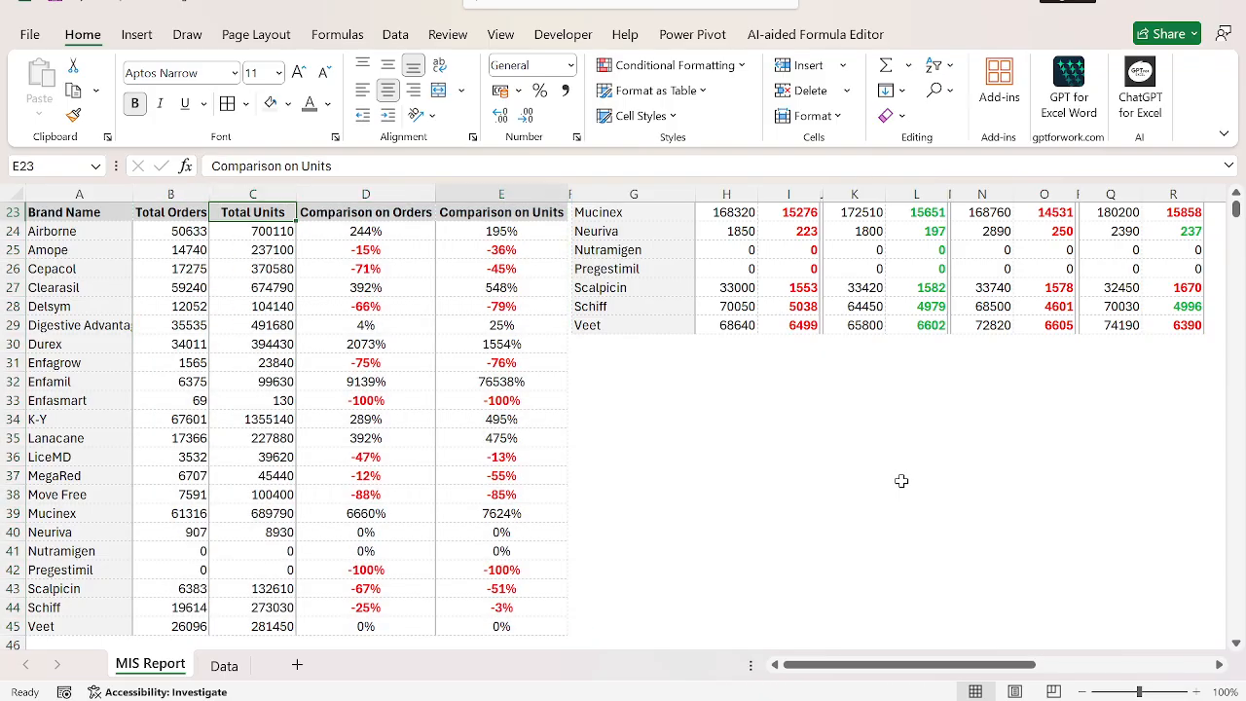
pyautogui.hotkey('ctrl', 'shift', 'Down')
pyautogui.press('Left')
pyautogui.hotkey('ctrl', 'shift', 'Down')
pyautogui.hotkey('ctrl', 'c')
pyautogui.press('Right')
pyautogui.hotkey('ctrl', 'shift', 'Down')
pyautogui.hotkey('ctrl', 'alt', 'v')
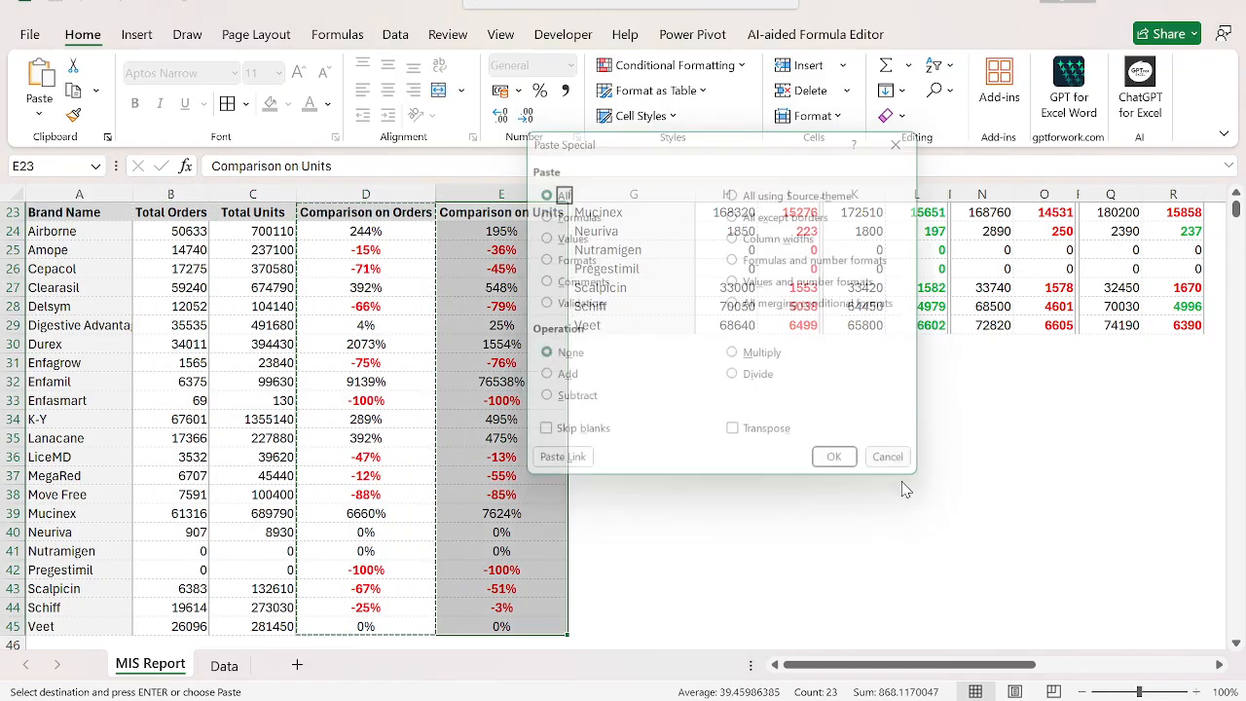
pyautogui.press('t')
pyautogui.press('Return')
pyautogui.press('Escape')
# Return to cell A1 and zoom the MIS Report sheet out to 70%.
pyautogui.press('Left')
pyautogui.hotkey('ctrl', 'Left')
pyautogui.hotkey('ctrl', 'Up')
pyautogui.hotkey('ctrl', 'Up')
pyautogui.hotkey('ctrl', 'Up')
pyautogui.hotkey('ctrl', 'Up')
pyautogui.hotkey('ctrl', 'Up')
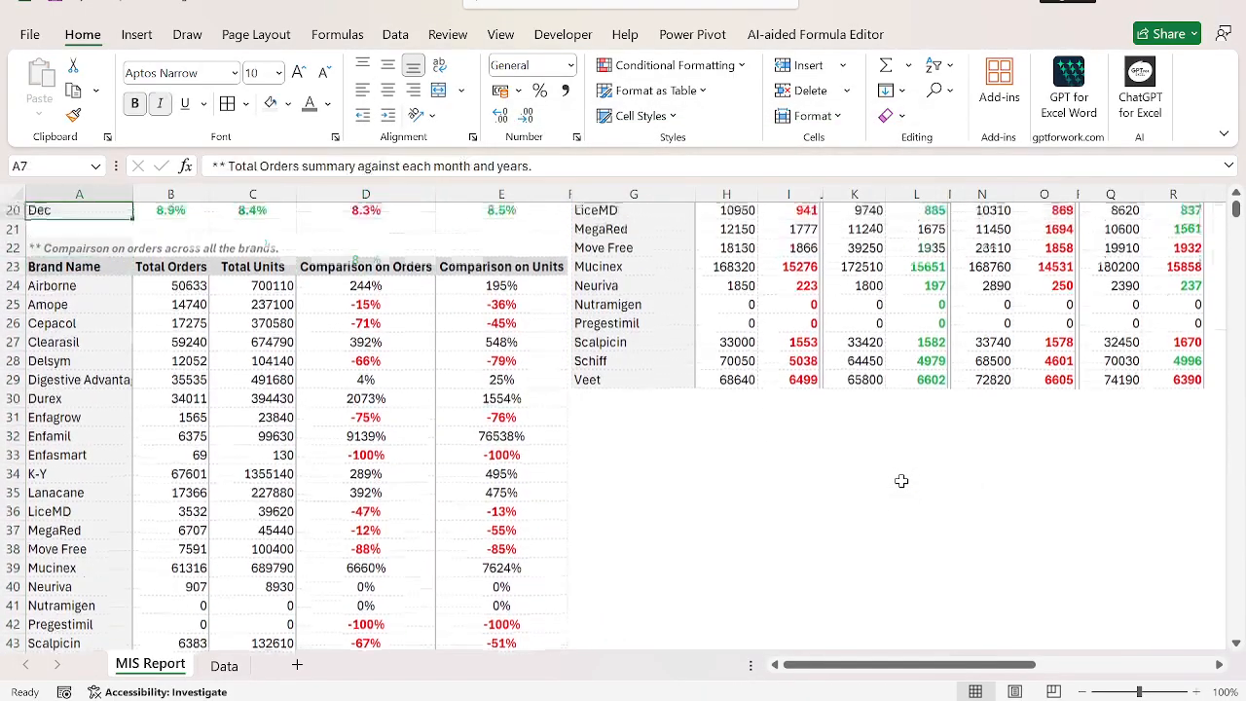
pyautogui.click(1081, 692)
pyautogui.click(1081, 692)
pyautogui.click(1081, 691)
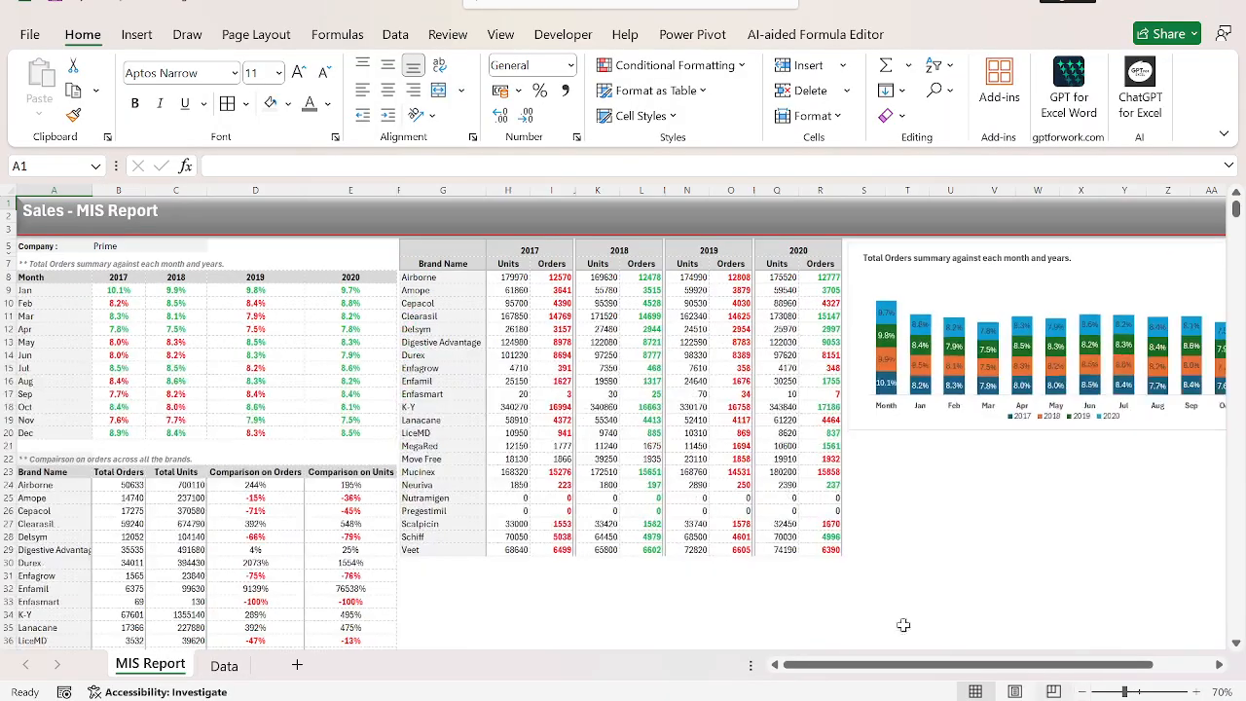
# Go to the Company cell B5 and choose Amazon to check how the MIS report updates.
pyautogui.click(434, 261)
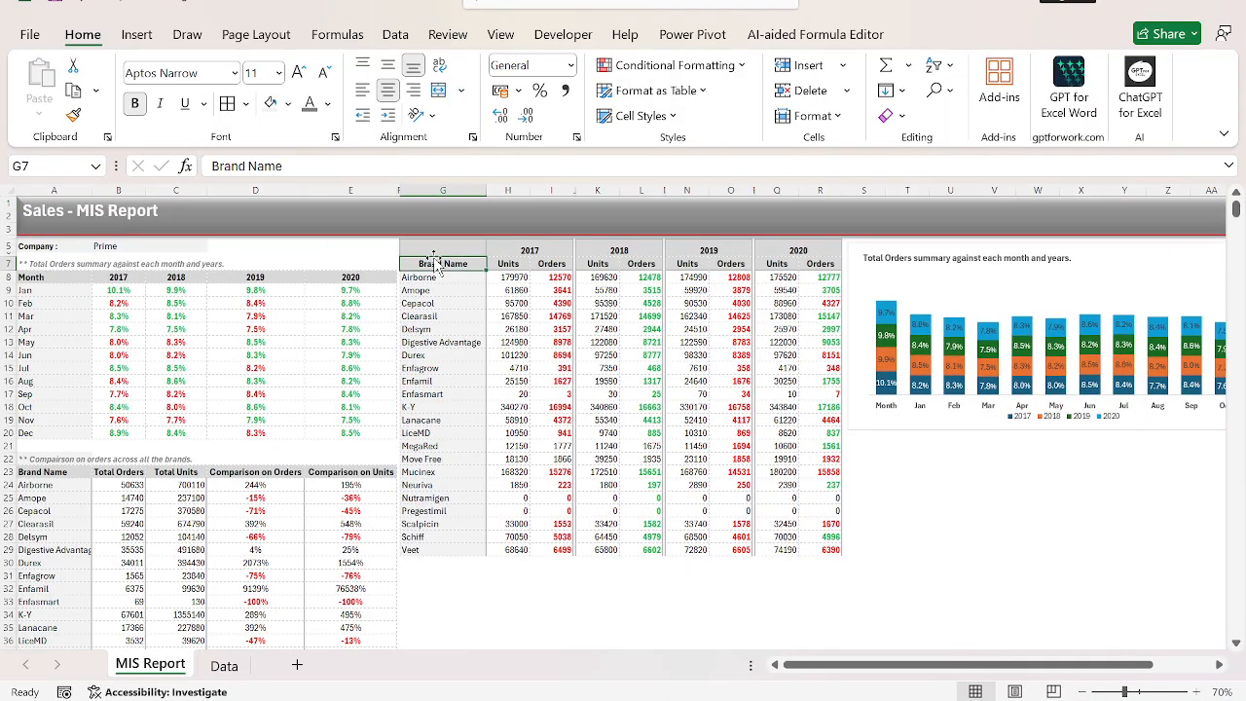
pyautogui.press('Right')
pyautogui.press('Down')
pyautogui.press('Left')
pyautogui.press('Home')
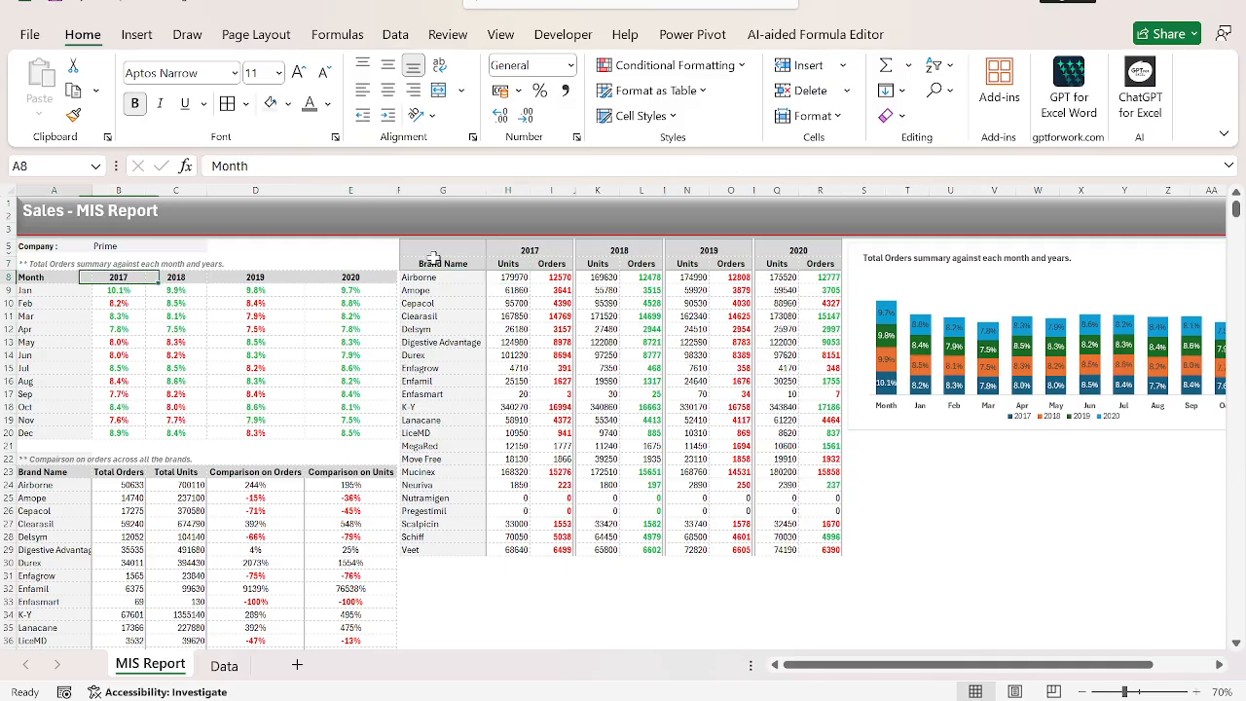
pyautogui.hotkey('ctrl', 'Up')
pyautogui.hotkey('ctrl', 'Up')
pyautogui.hotkey('ctrl', 'Up')
pyautogui.press('Right')
pyautogui.press('Down')
pyautogui.press('Down')
pyautogui.press('Down')
pyautogui.press('Down')
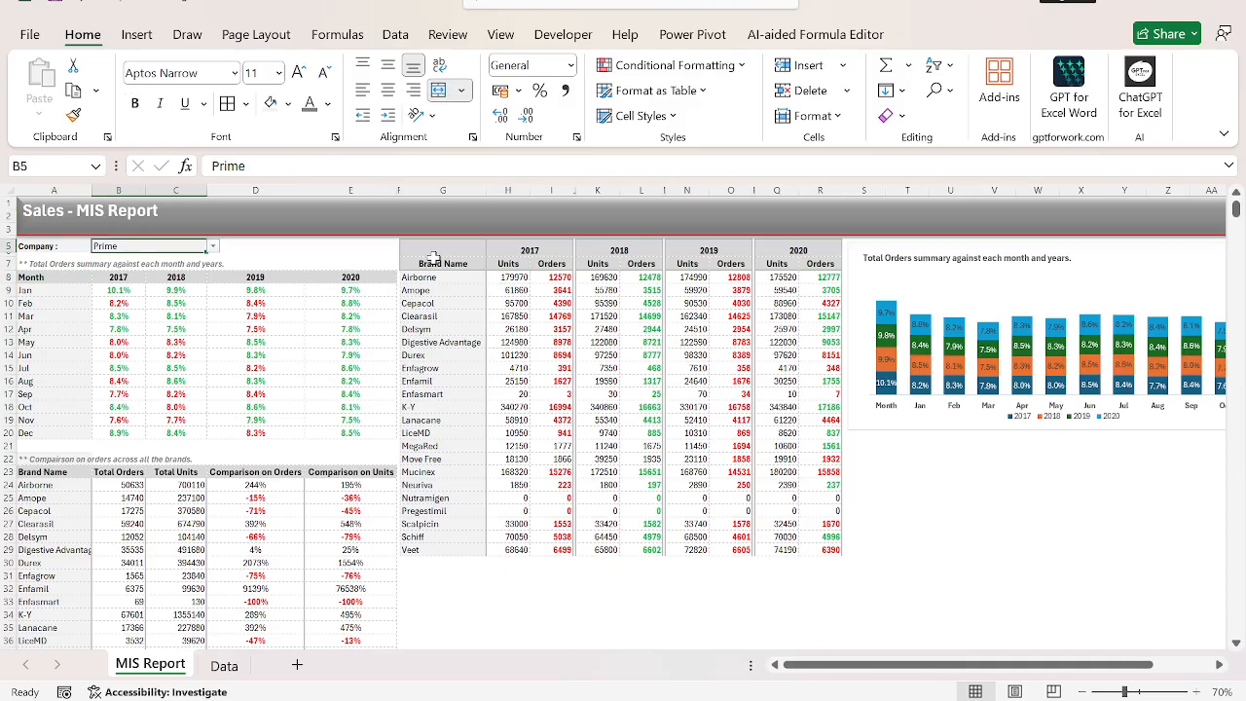
pyautogui.hotkey('alt', 'Down')
pyautogui.press('Down')
pyautogui.press('Return')
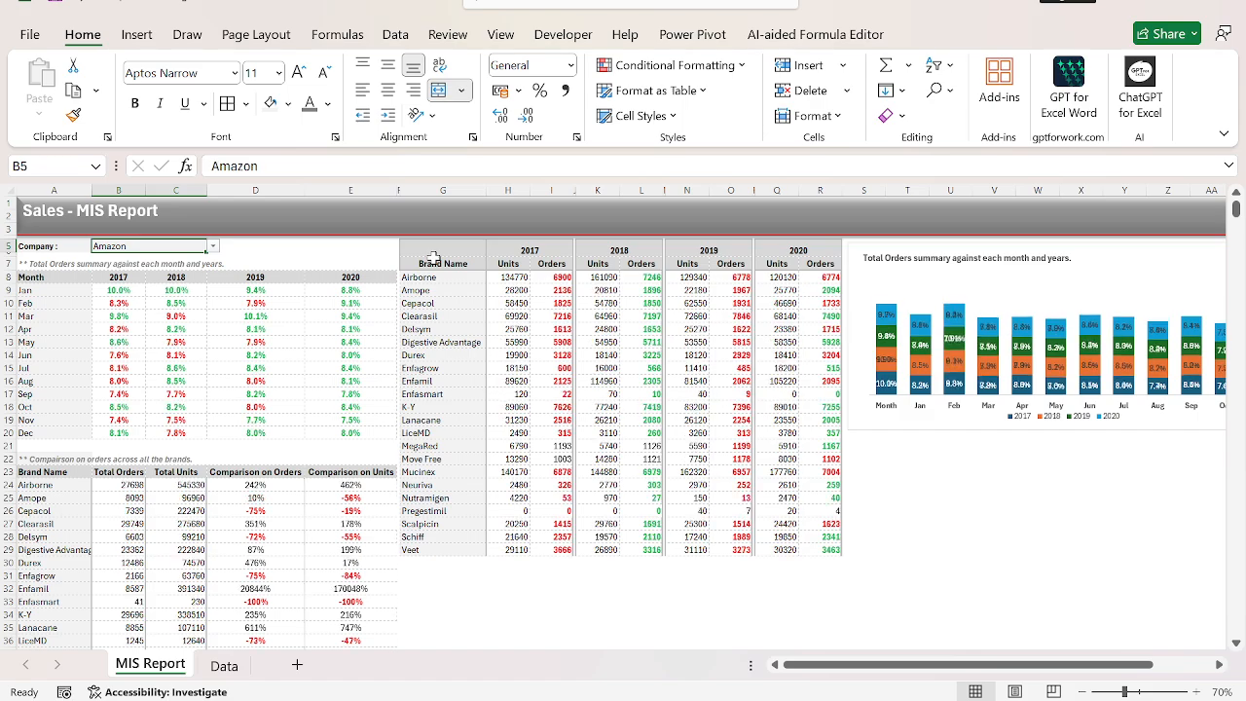
# Check the report for the next companies by switching the B5 selection to FBA and then to Prime.
pyautogui.hotkey('alt', 'Down')
pyautogui.press('Down')
pyautogui.press('Return')
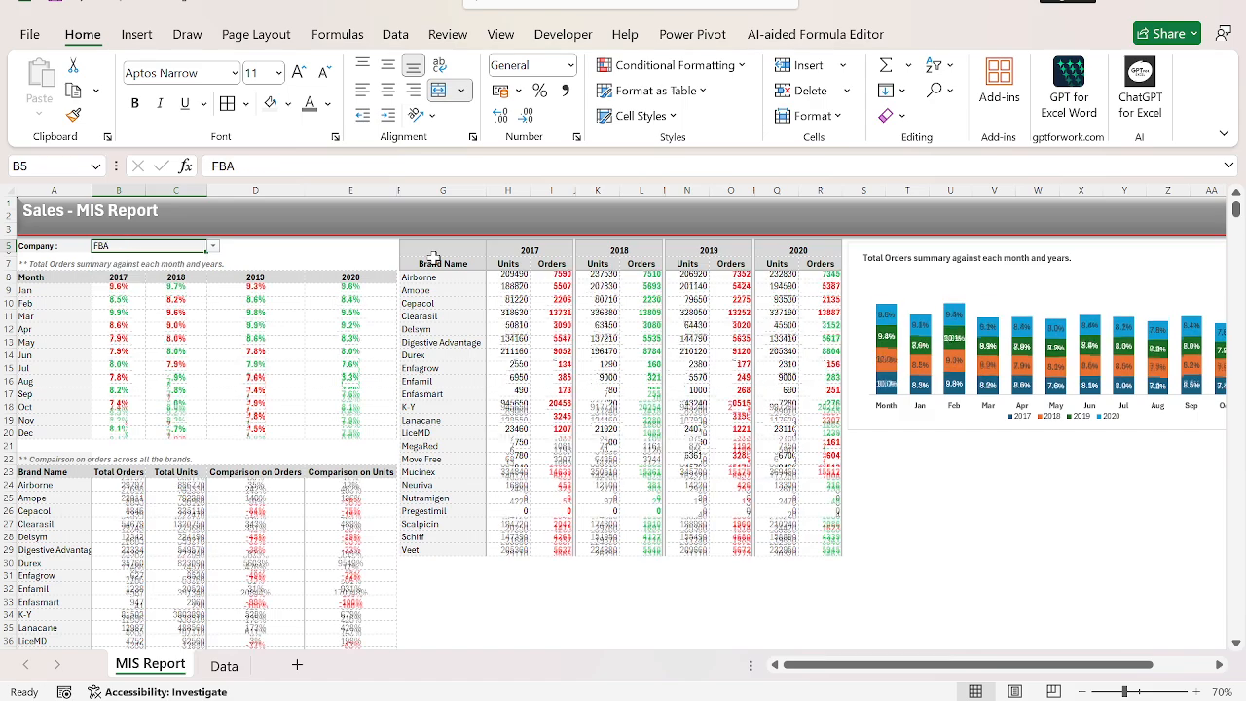
pyautogui.hotkey('alt', 'Down')
pyautogui.press('Down')
pyautogui.press('Return')
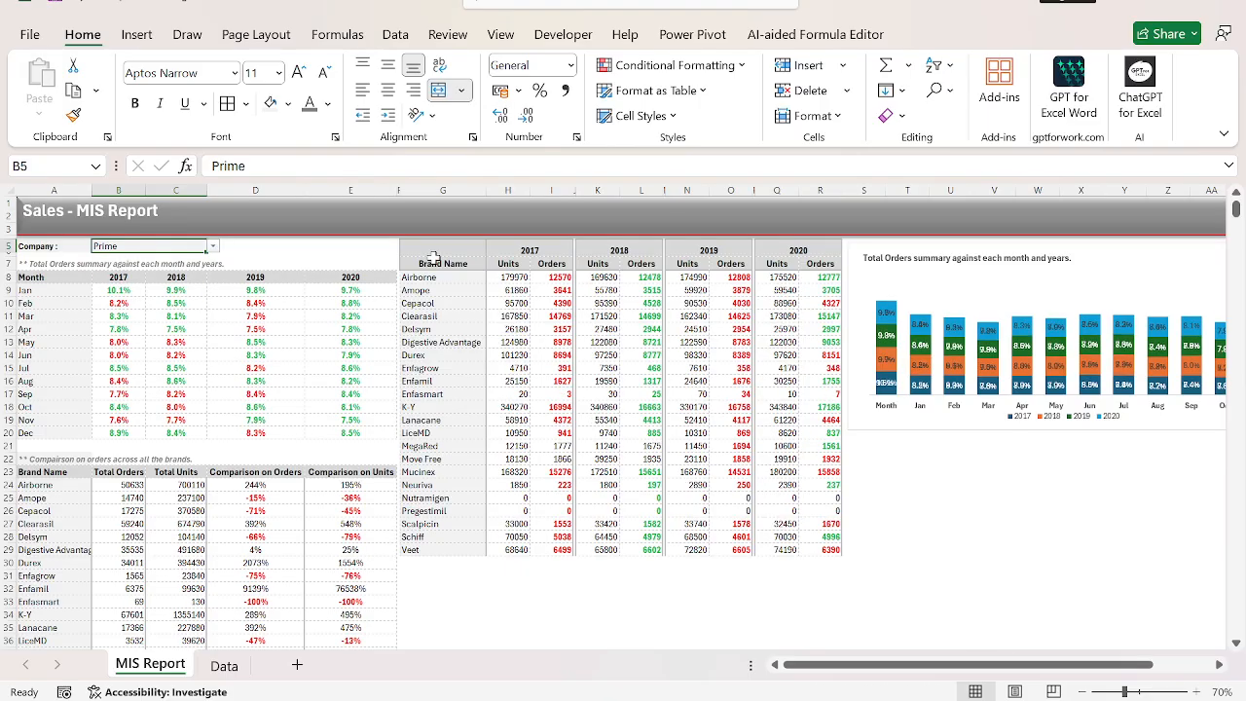
# Switch the report's company in B5 back to Amazon and then set it to FBA.
pyautogui.hotkey('alt', 'Down')
pyautogui.press('Up')
pyautogui.press('Up')
pyautogui.press('Return')
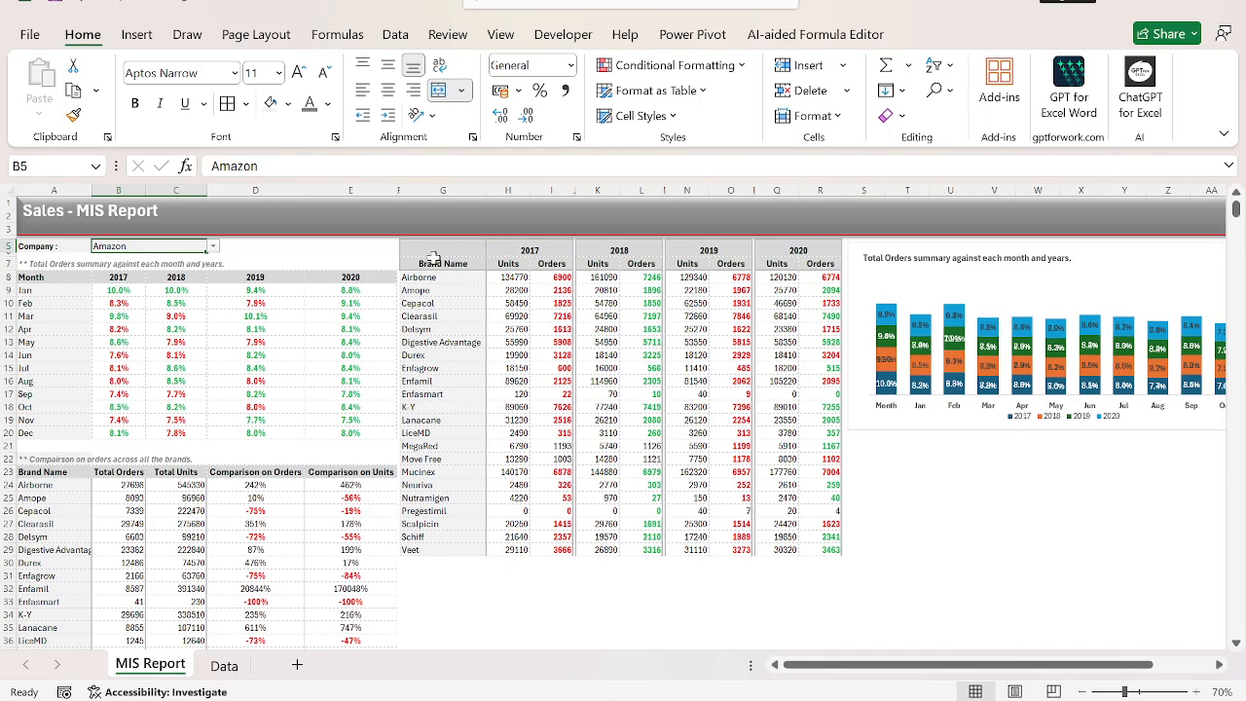
pyautogui.hotkey('alt', 'Down')
pyautogui.press('Down')
pyautogui.press('Return')
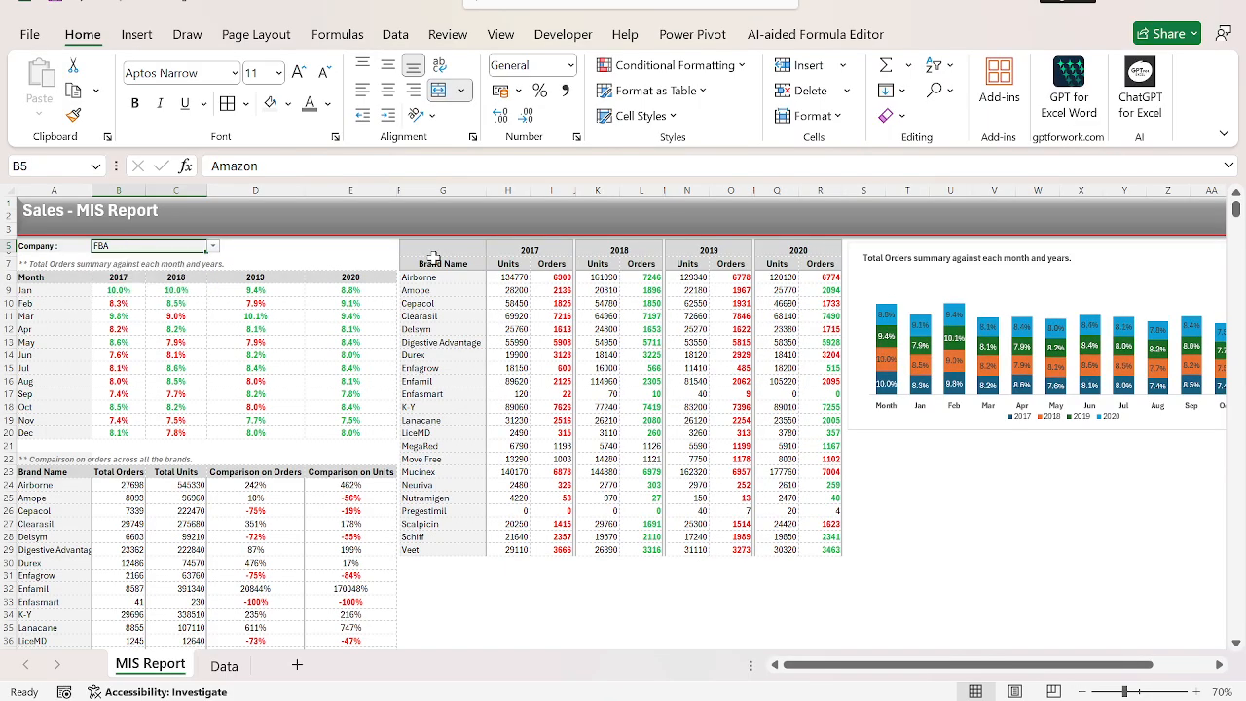